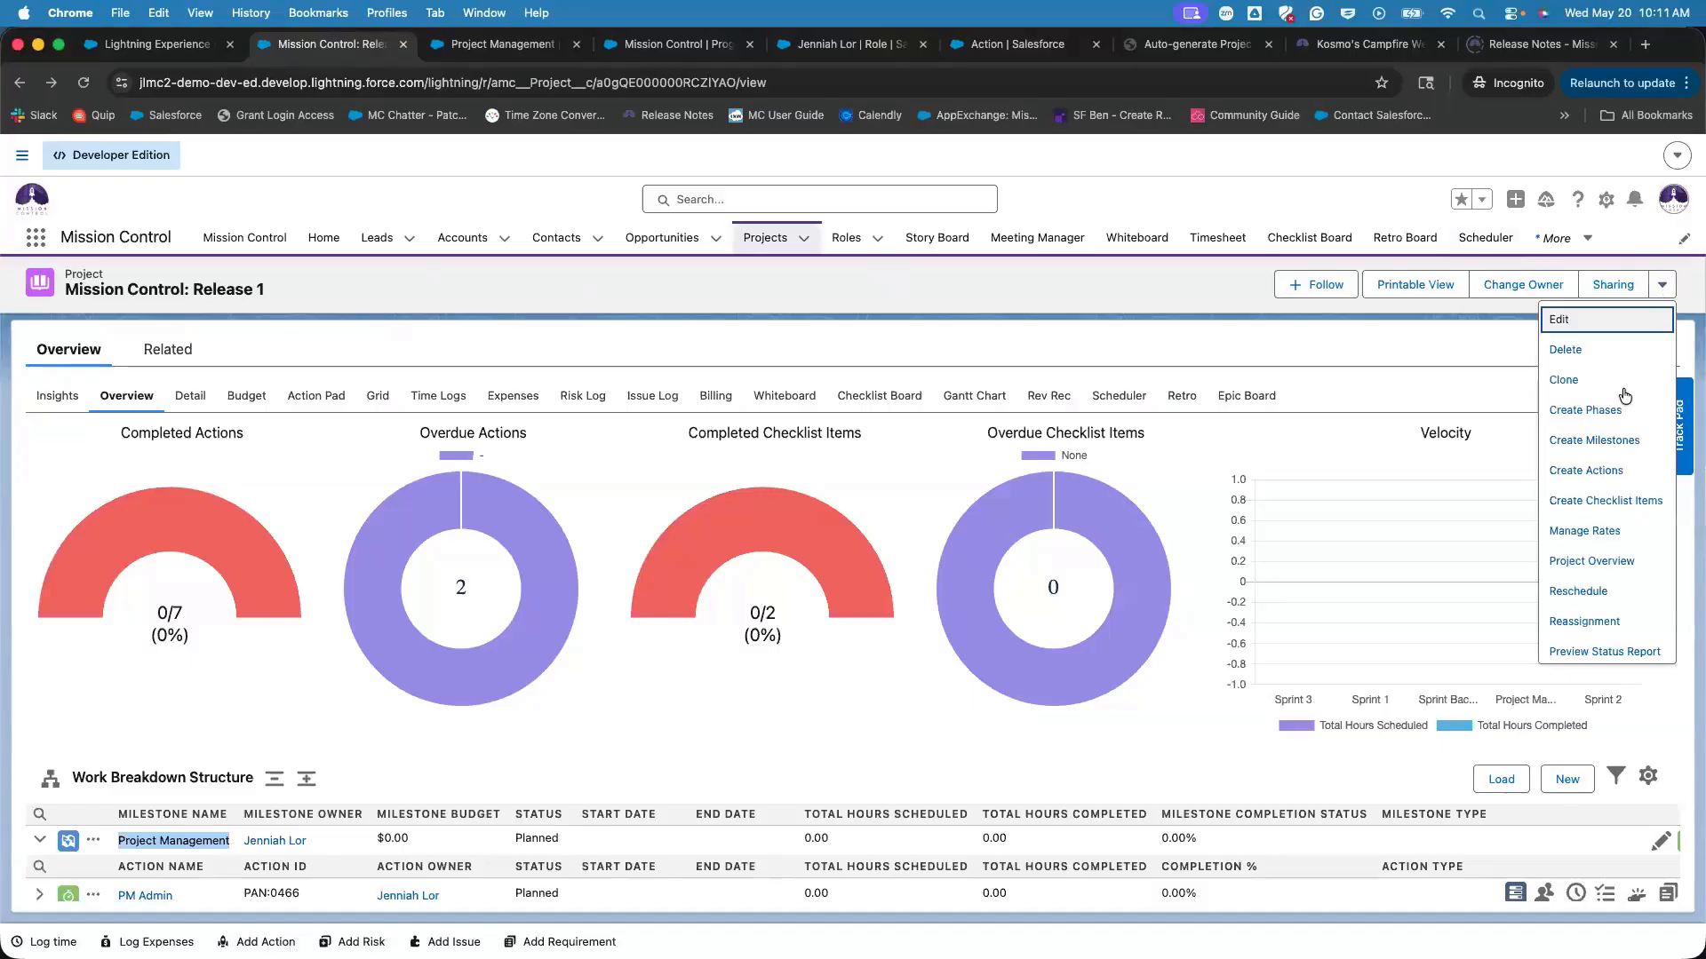
Examine the additional actions offered on the Mission Control: Release 1 project, down to Request Estimates and Estimate Wizard.
{"action": "scroll", "coordinate": [1608, 498], "scroll_direction": "down", "scroll_amount": 3}
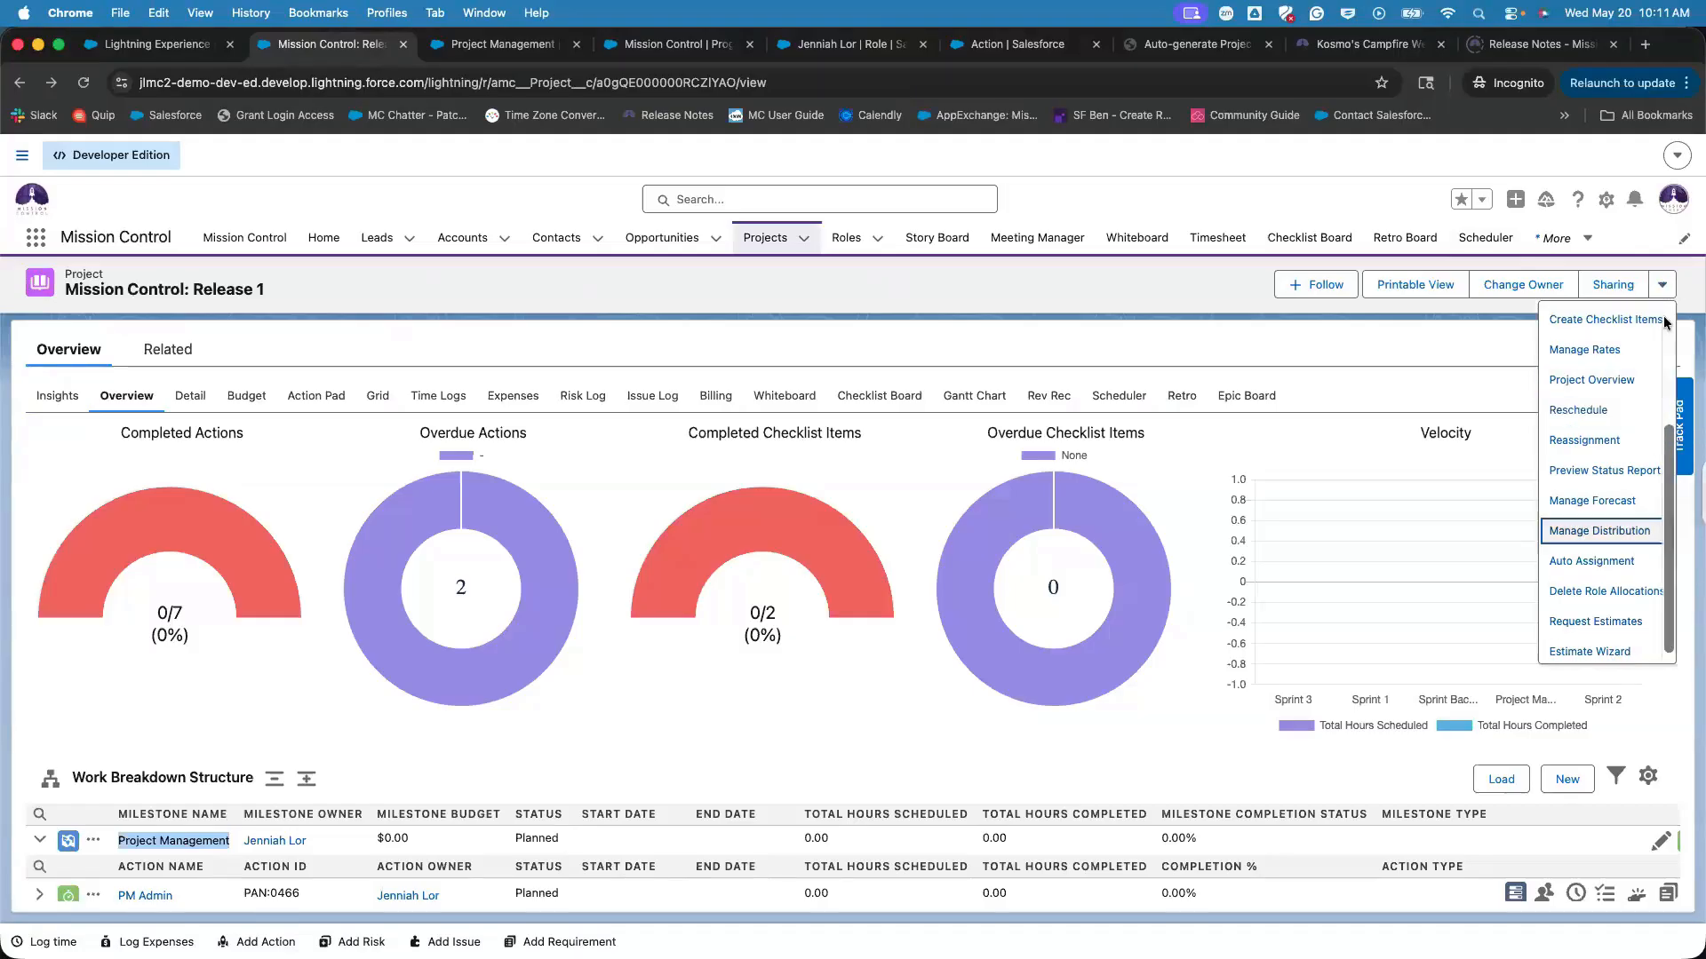
{"action": "scroll", "coordinate": [1622, 400], "scroll_direction": "up", "scroll_amount": 3}
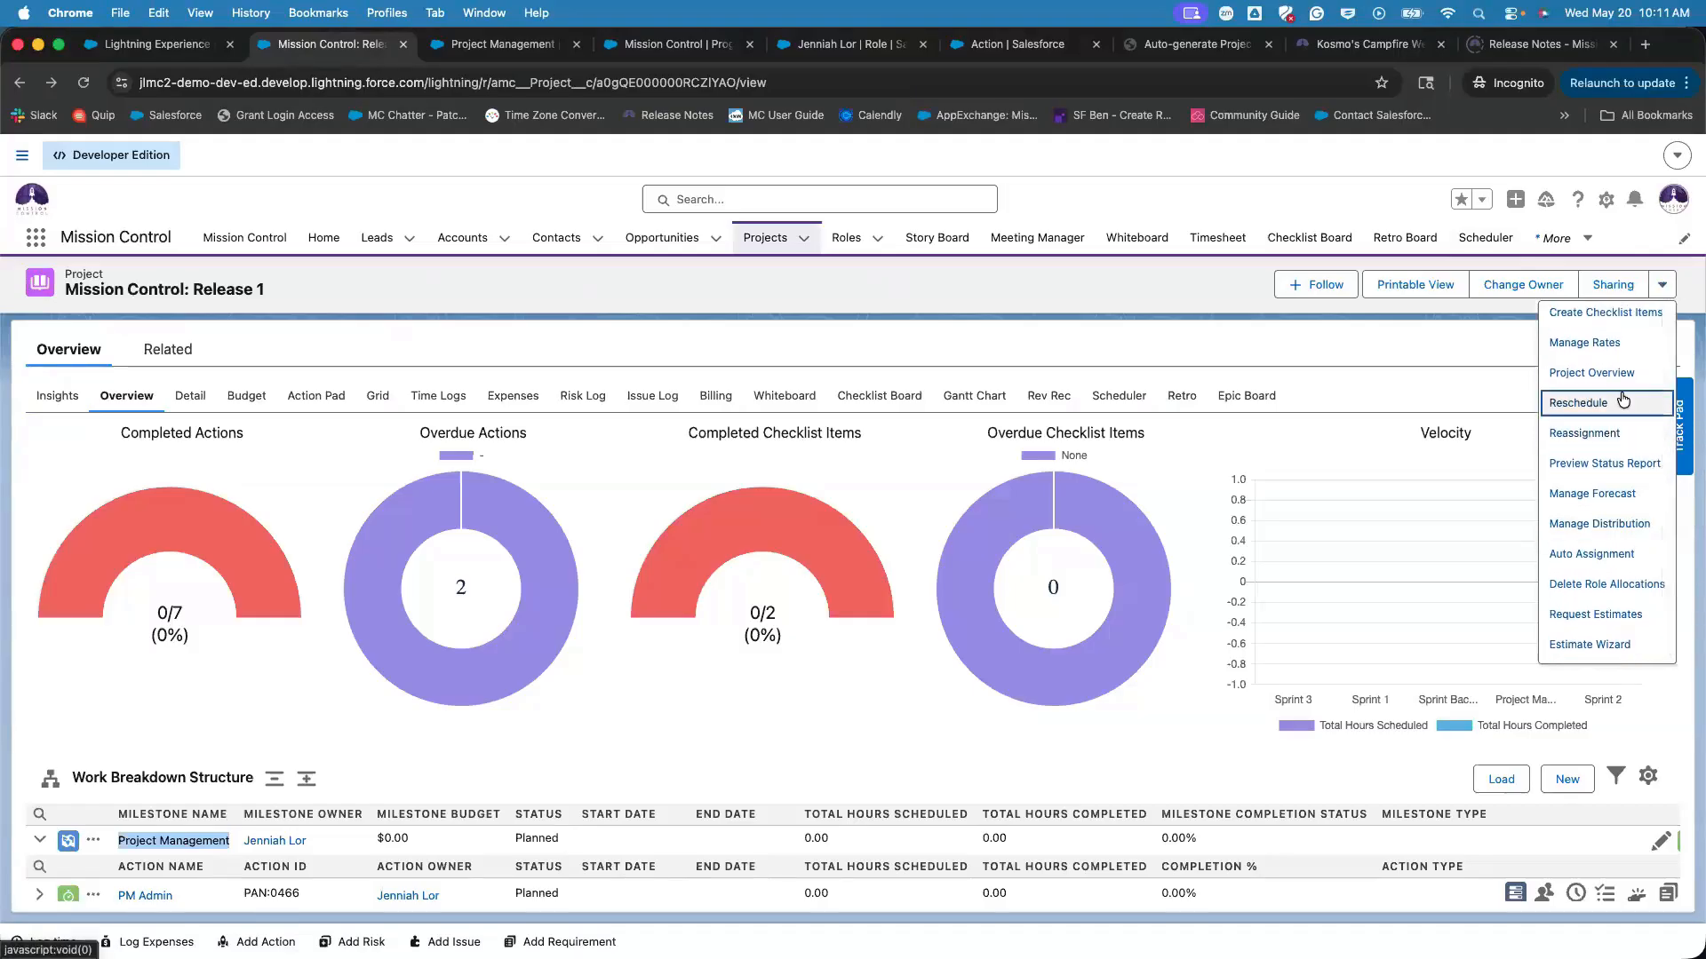
{"action": "scroll", "coordinate": [1623, 399], "scroll_direction": "down", "scroll_amount": 3}
{"action": "scroll", "coordinate": [1617, 550], "scroll_direction": "up", "scroll_amount": 3}
{"action": "scroll", "coordinate": [1615, 534], "scroll_direction": "down", "scroll_amount": 3}
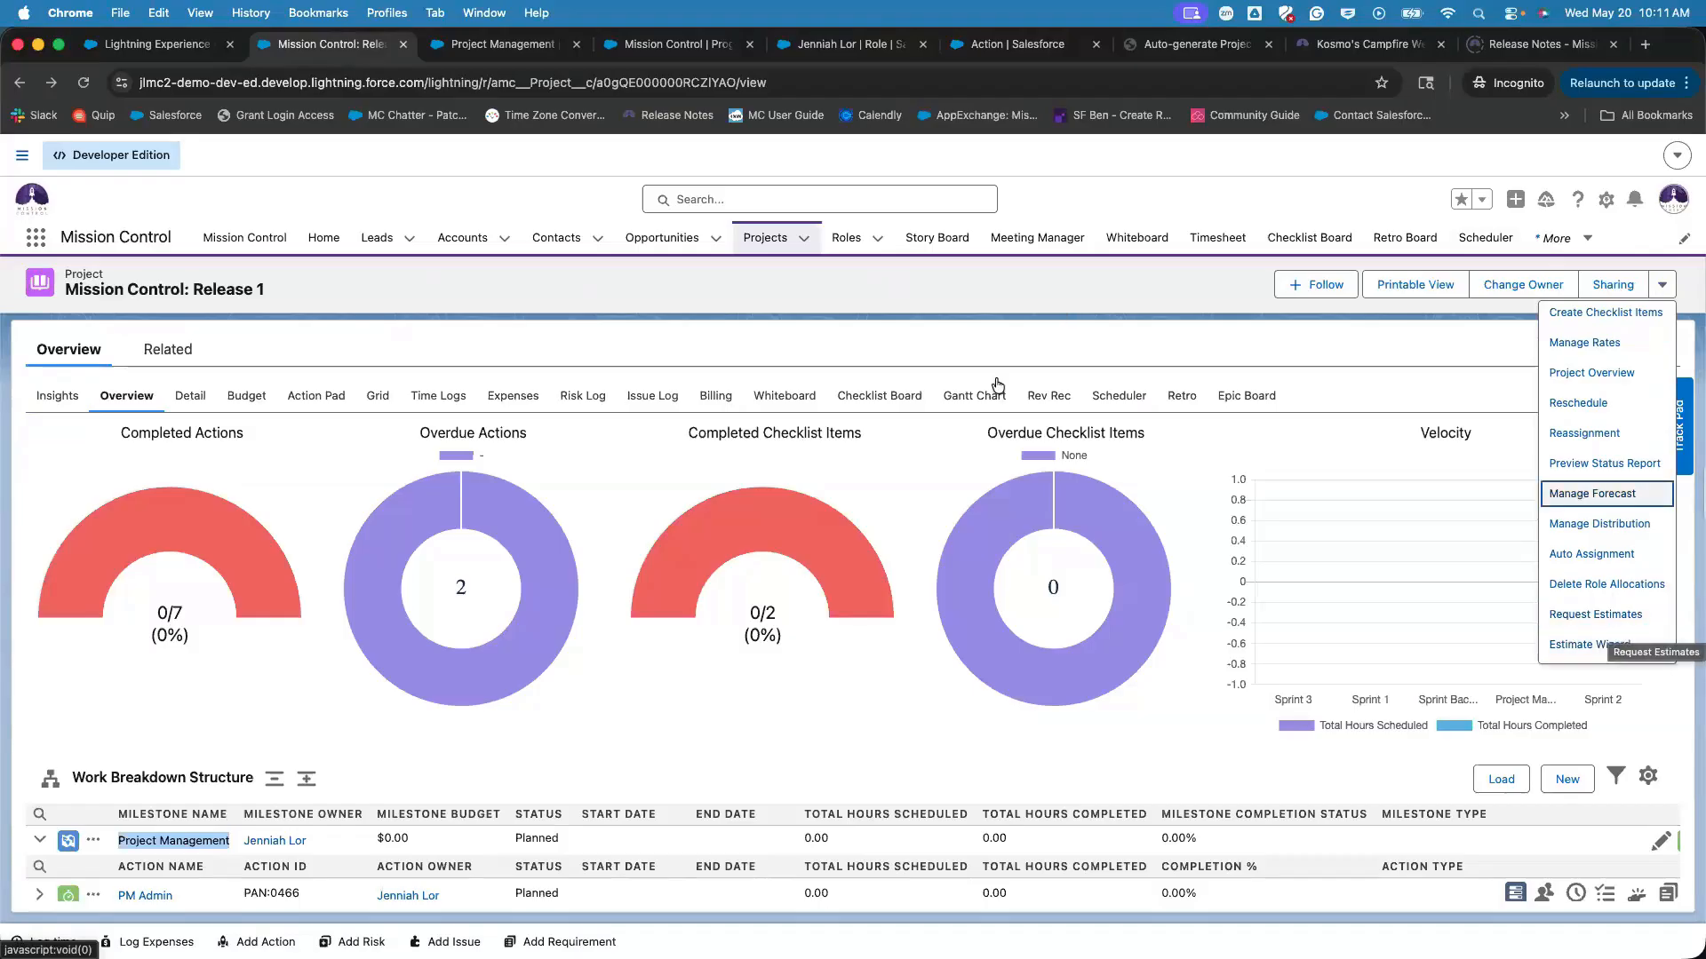
{"action": "left_click", "coordinate": [253, 336]}
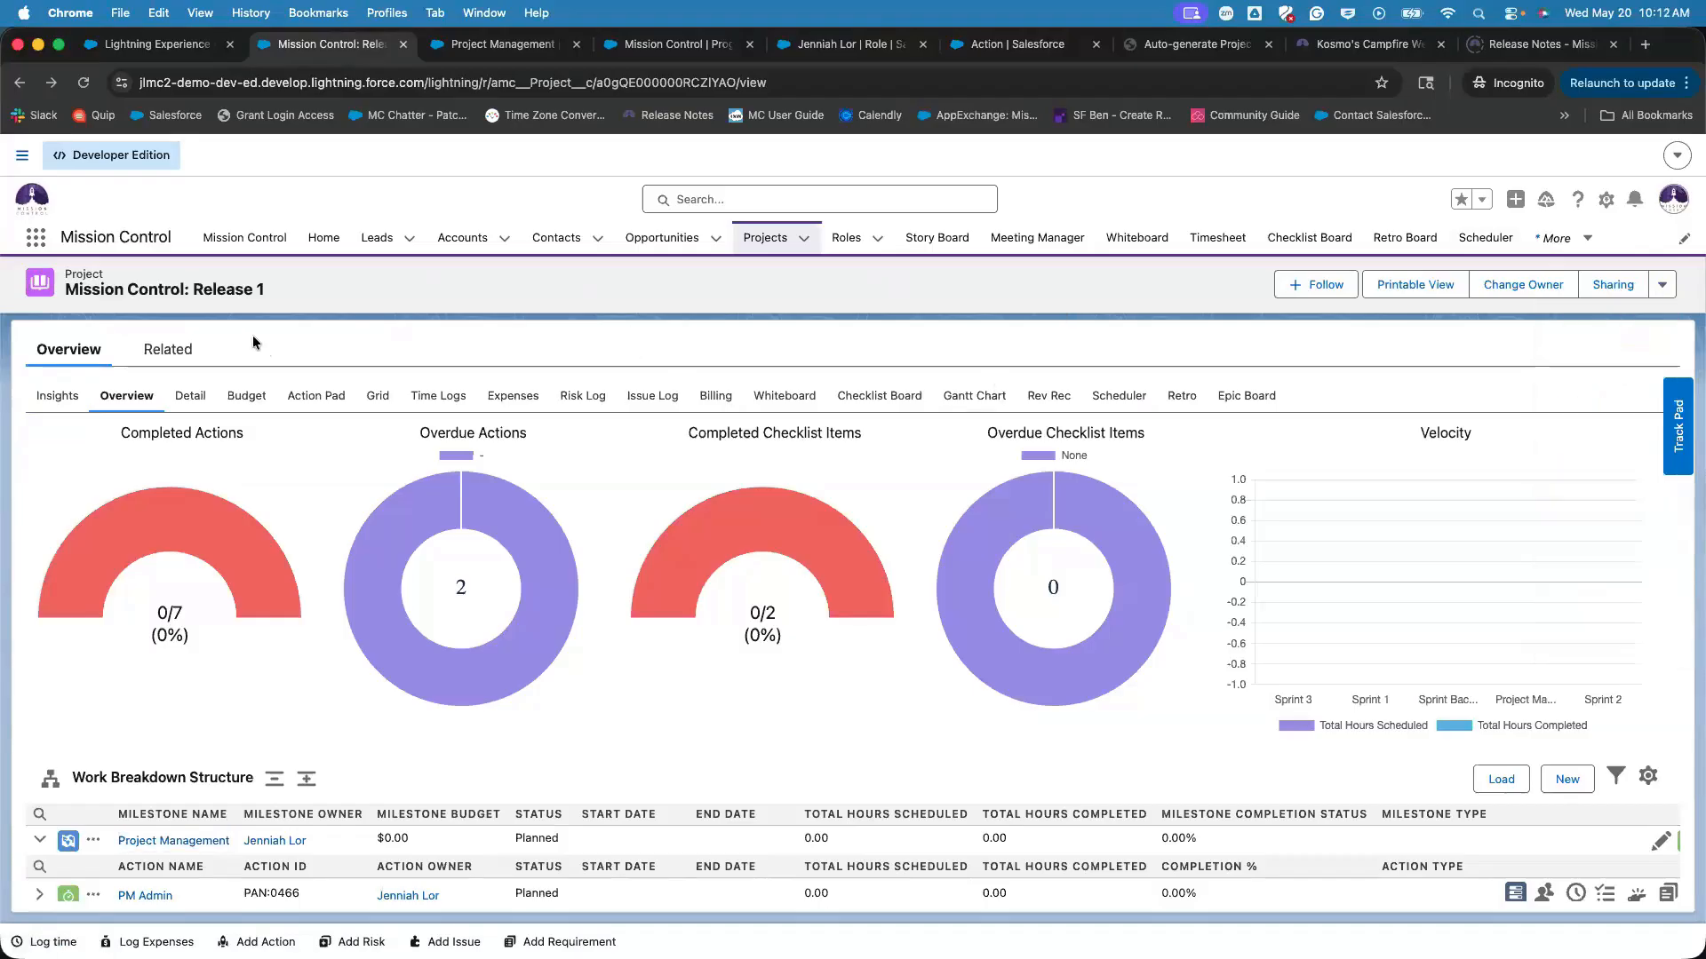
{"action": "left_click_drag", "start_coordinate": [66, 272], "coordinate": [170, 284]}
{"action": "left_click", "coordinate": [169, 284]}
Switch to the Mission Control program record and examine its additional actions for the estimate options.
{"action": "left_click", "coordinate": [464, 46]}
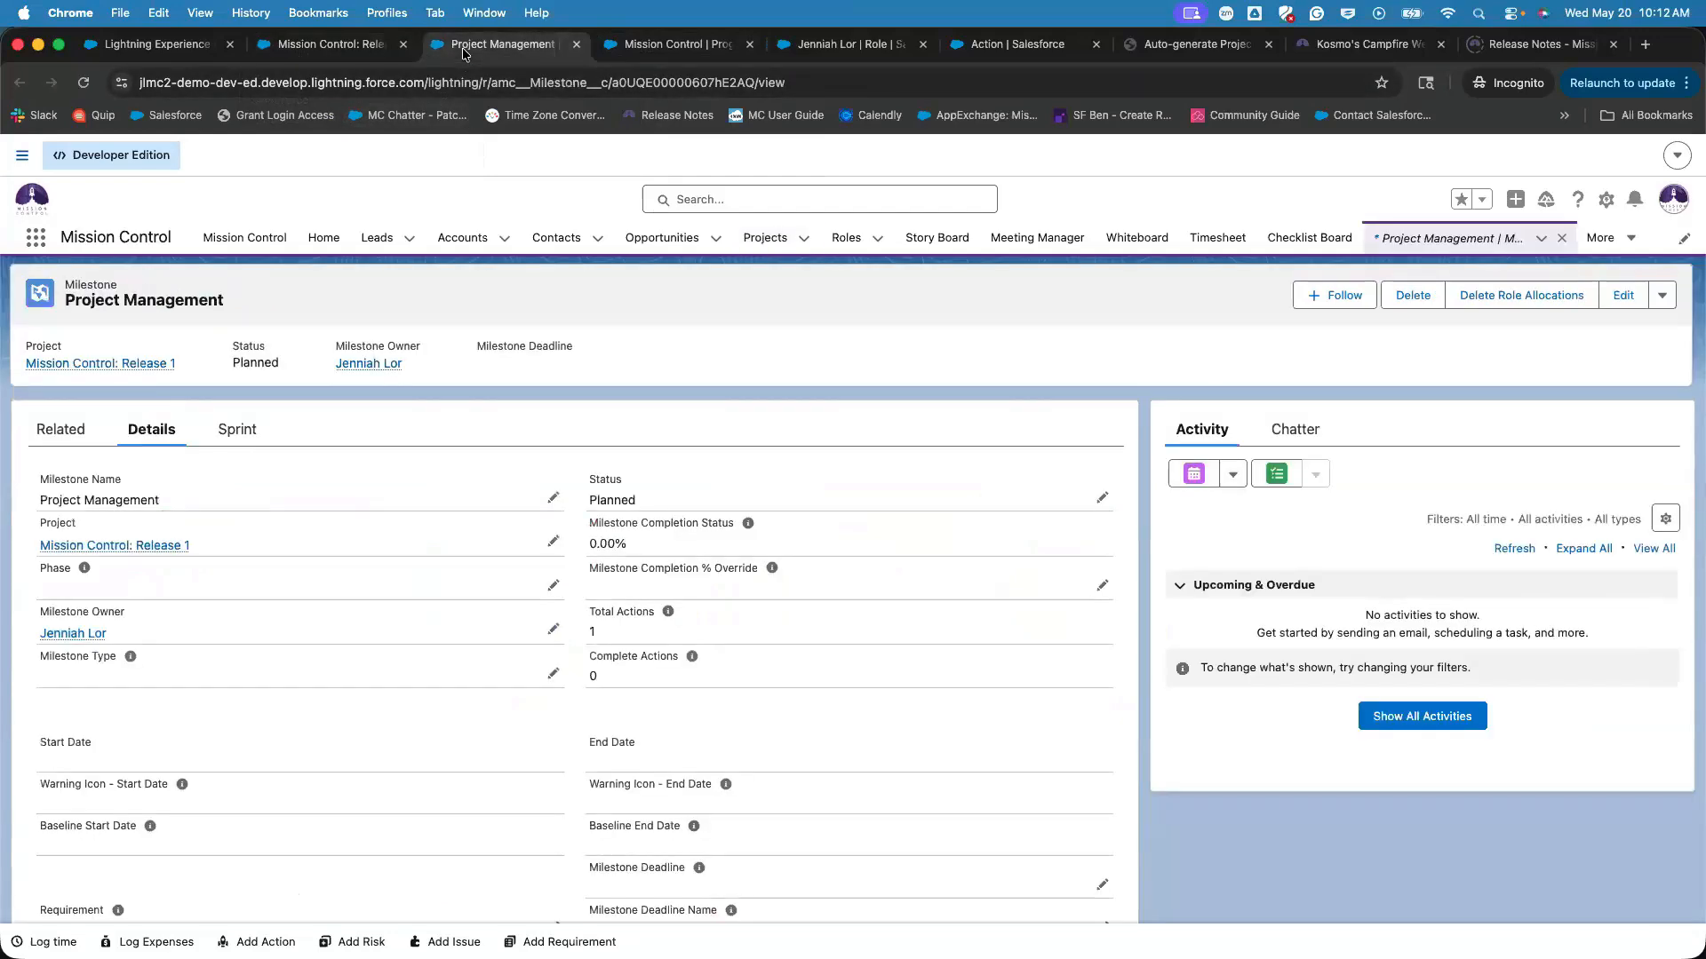
{"action": "left_click", "coordinate": [625, 49]}
{"action": "left_click", "coordinate": [473, 51]}
{"action": "left_click", "coordinate": [649, 52]}
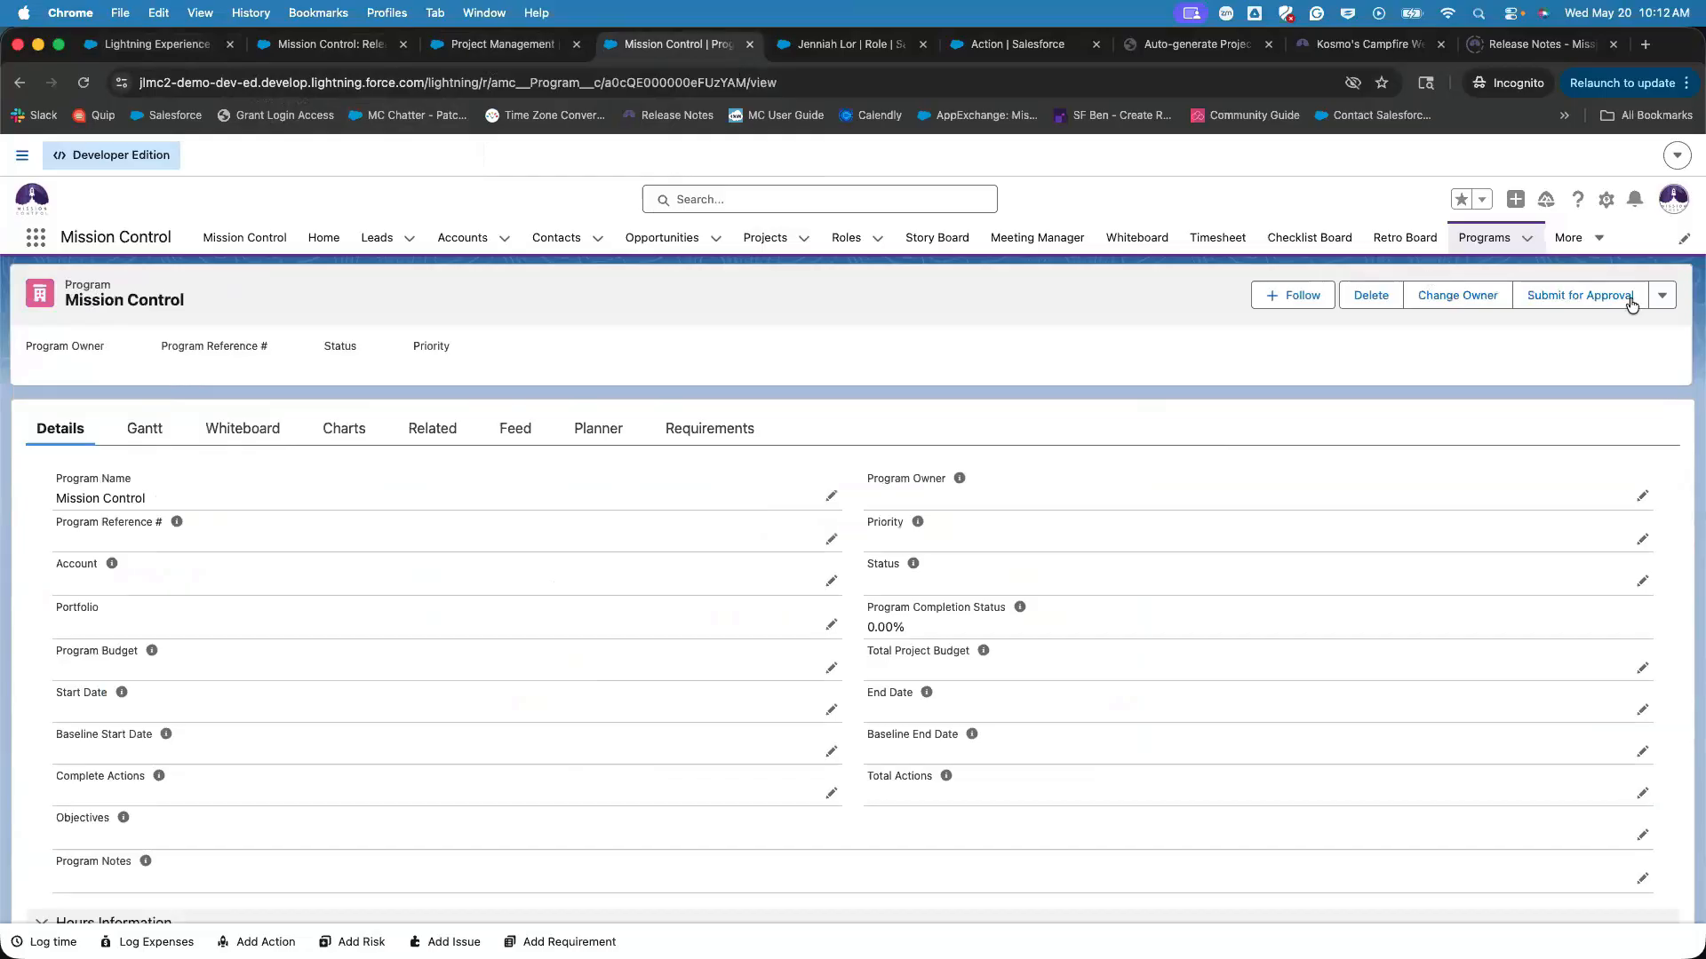
{"action": "left_click", "coordinate": [1661, 300]}
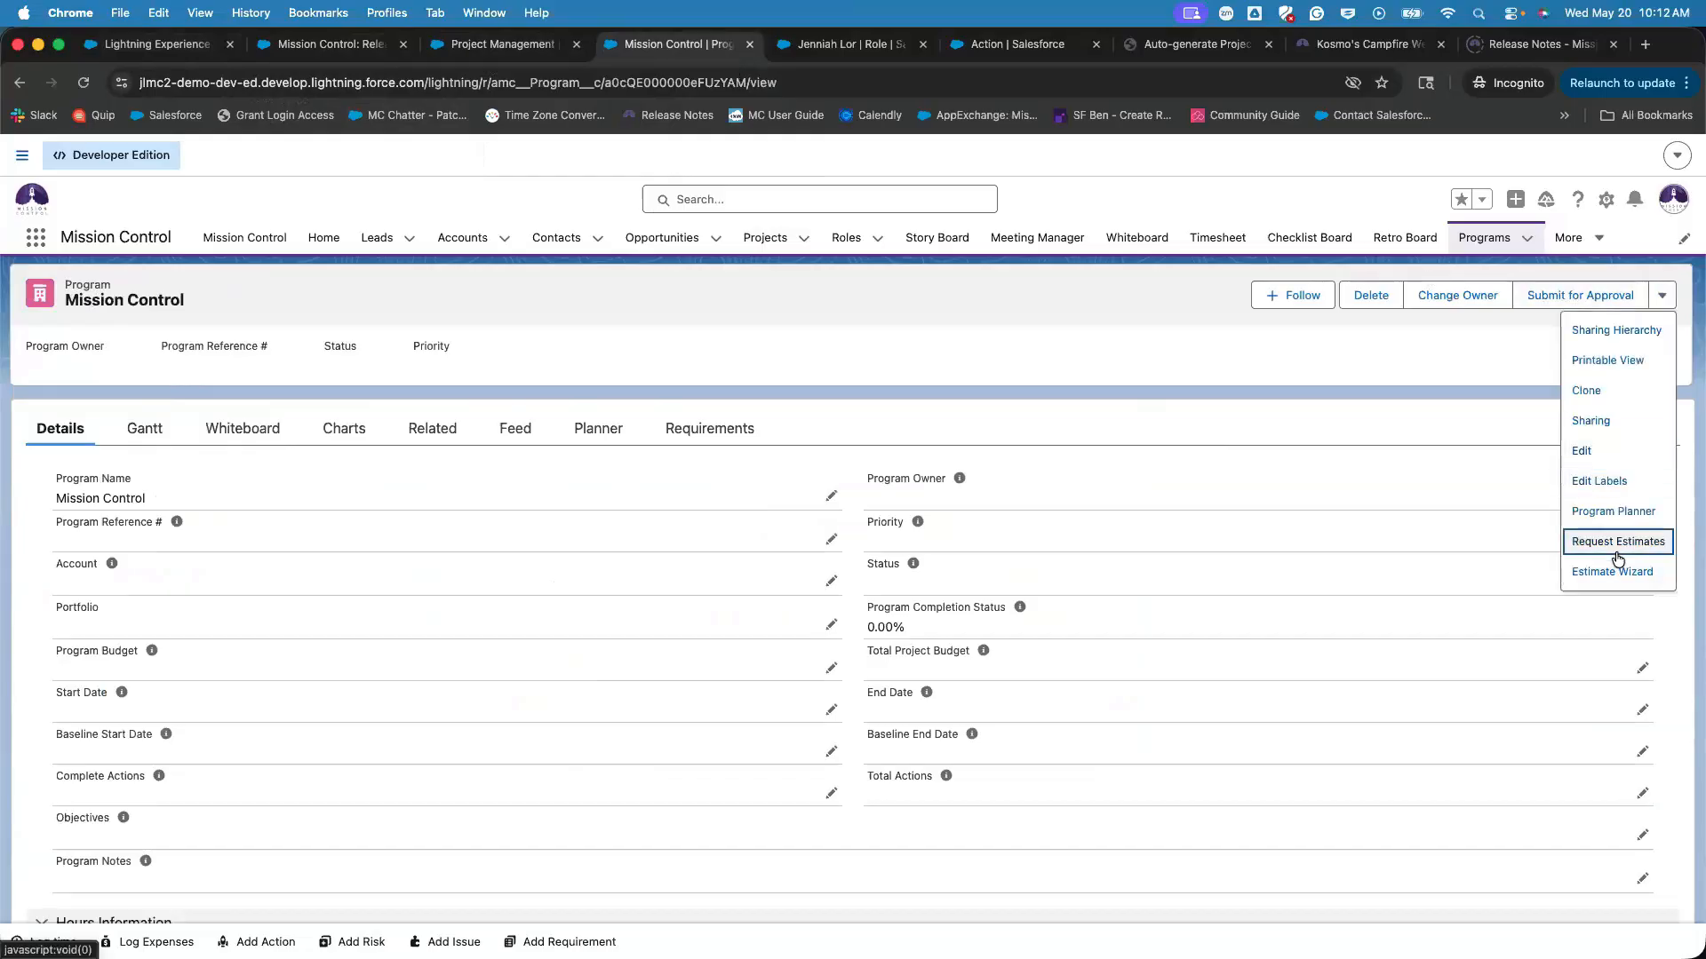
{"action": "scroll", "coordinate": [1616, 565], "scroll_direction": "down", "scroll_amount": 1}
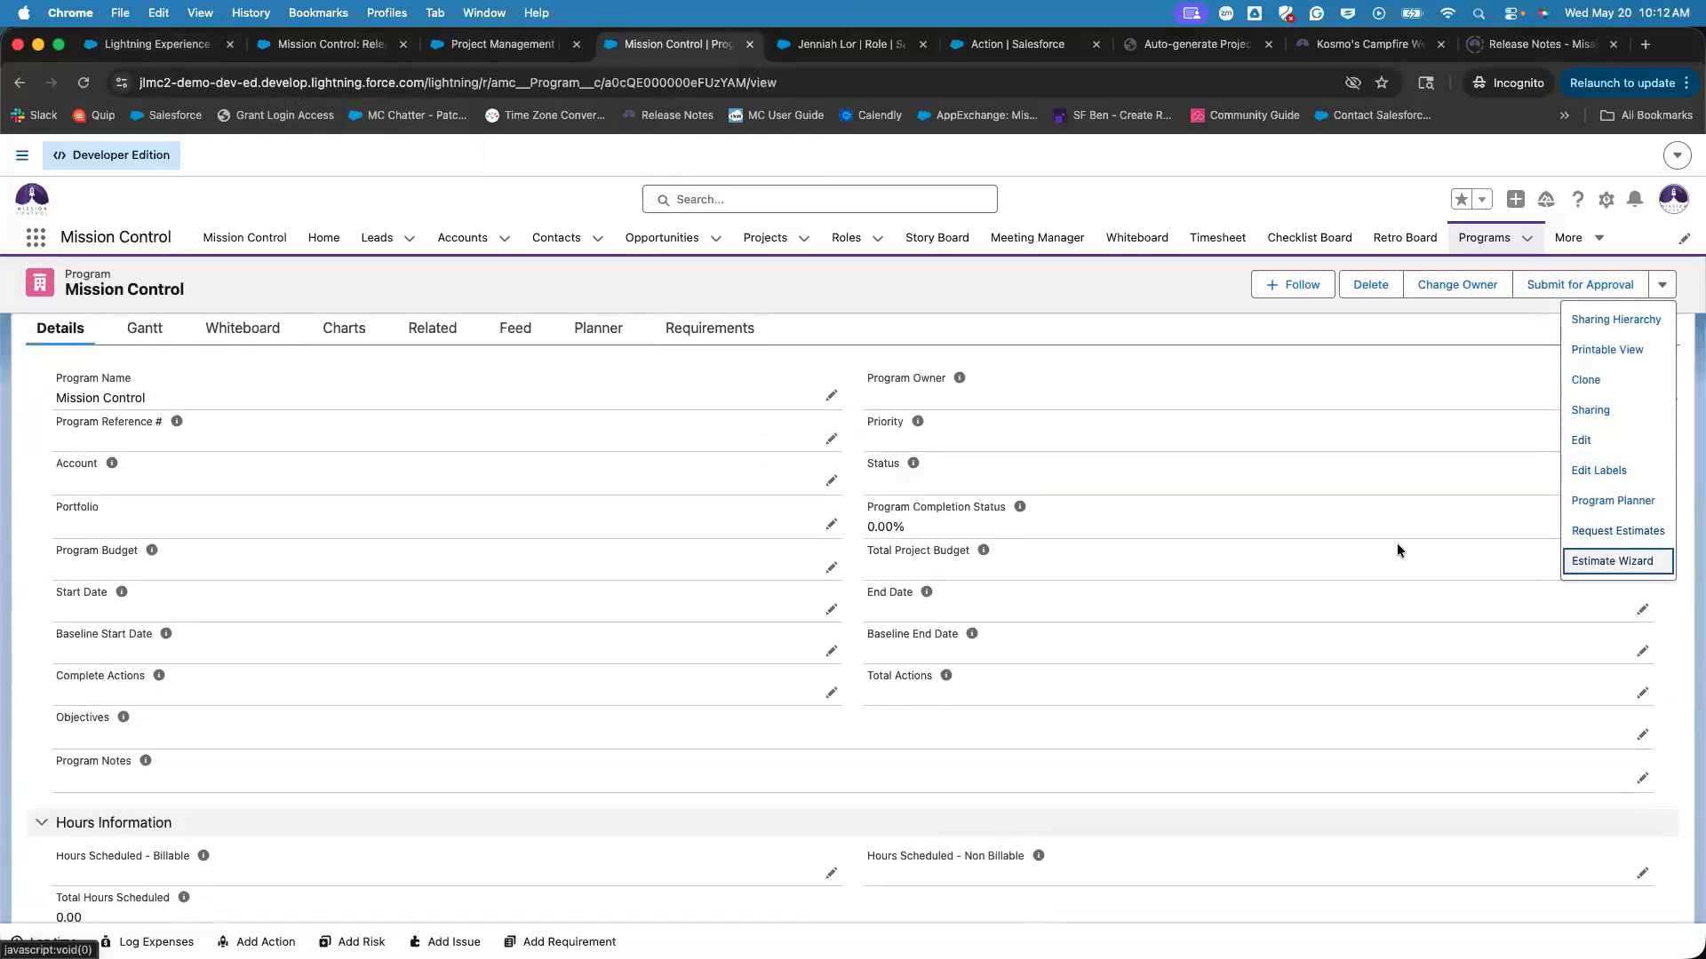
{"action": "scroll", "coordinate": [1396, 542], "scroll_direction": "up", "scroll_amount": 1}
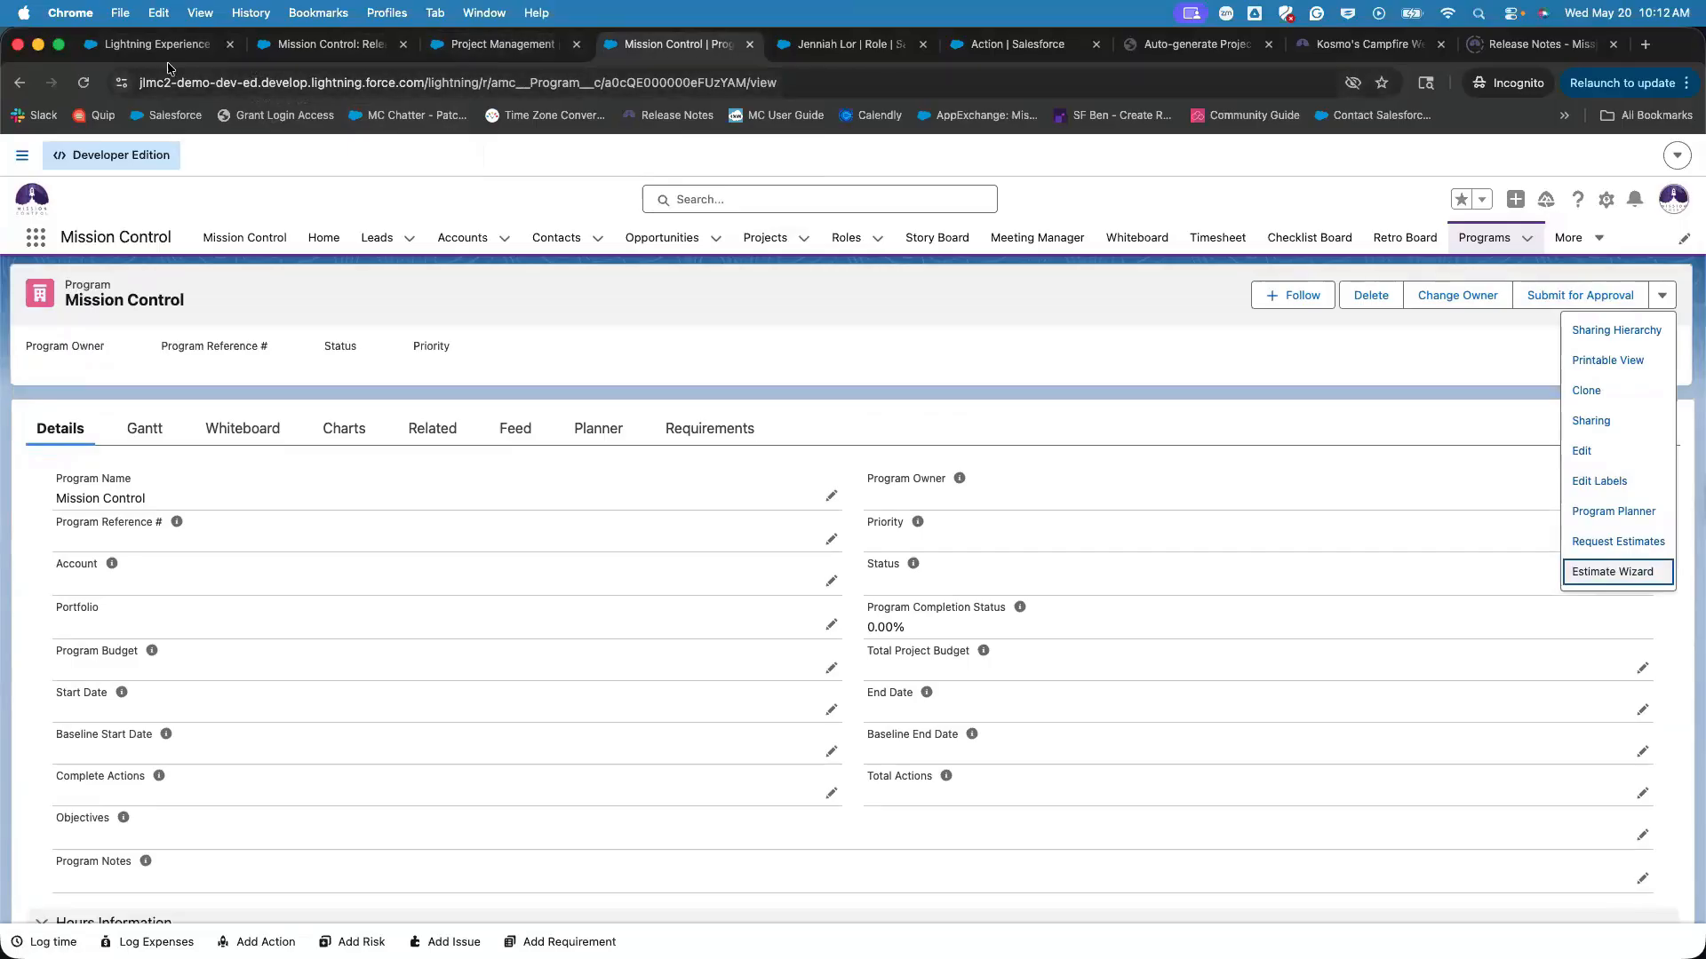
Return to the Project Management milestone record and check which additional actions it offers.
{"action": "left_click", "coordinate": [436, 48]}
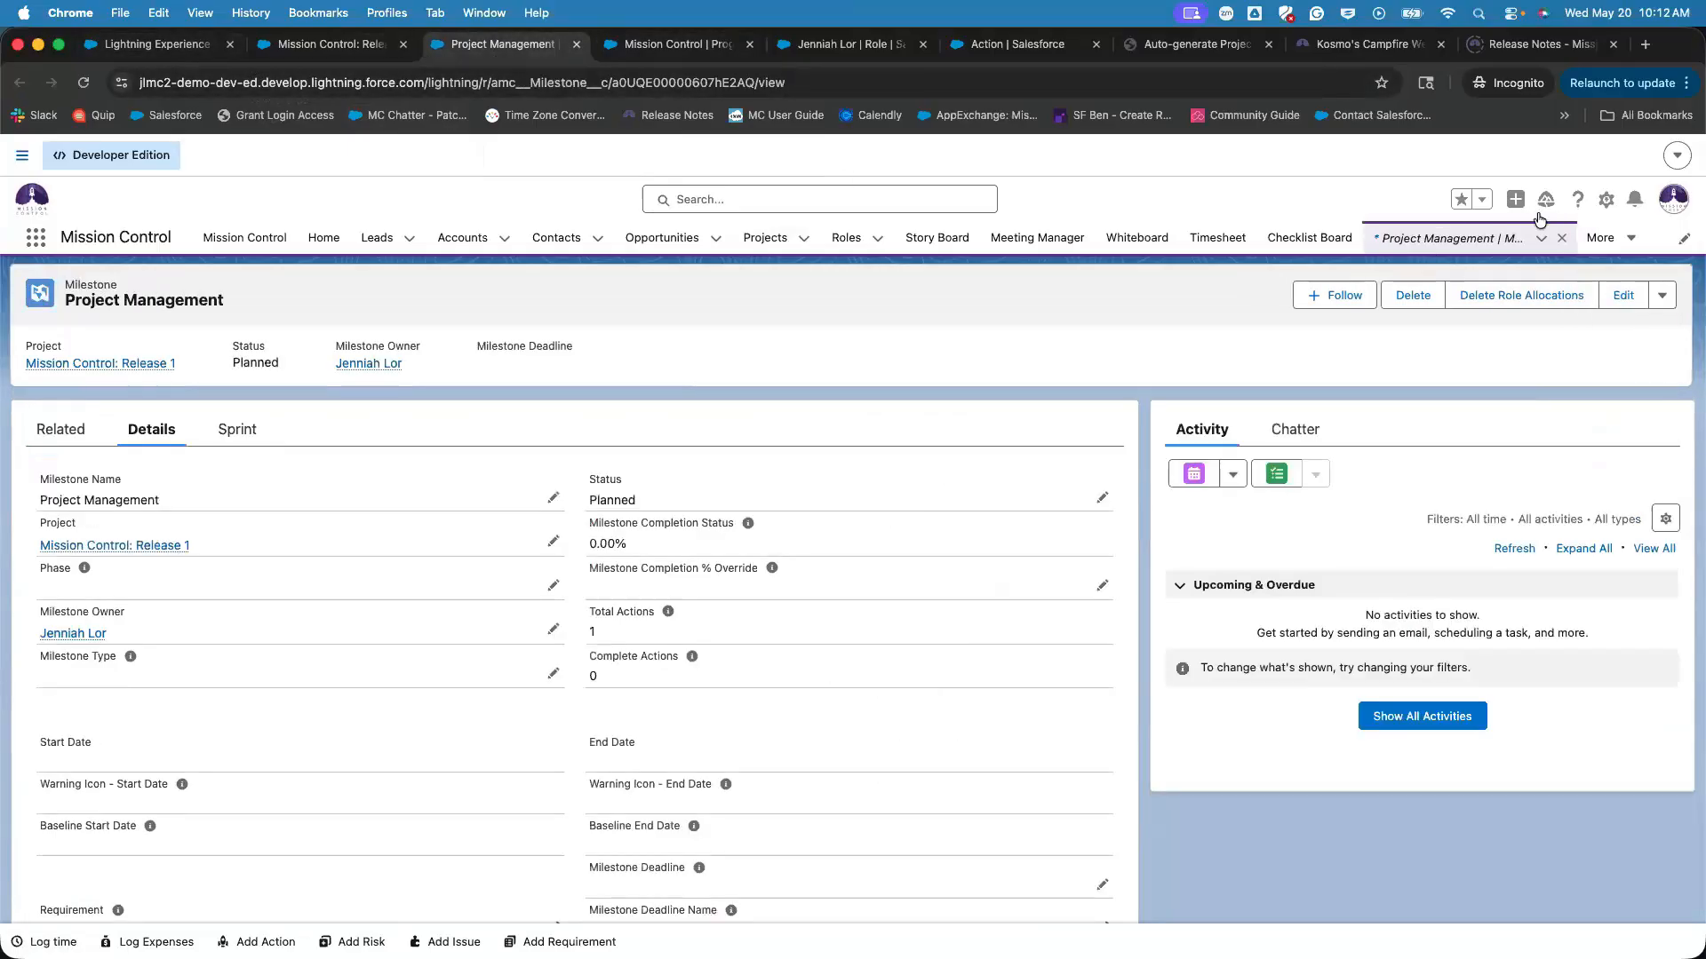
{"action": "left_click", "coordinate": [1662, 296]}
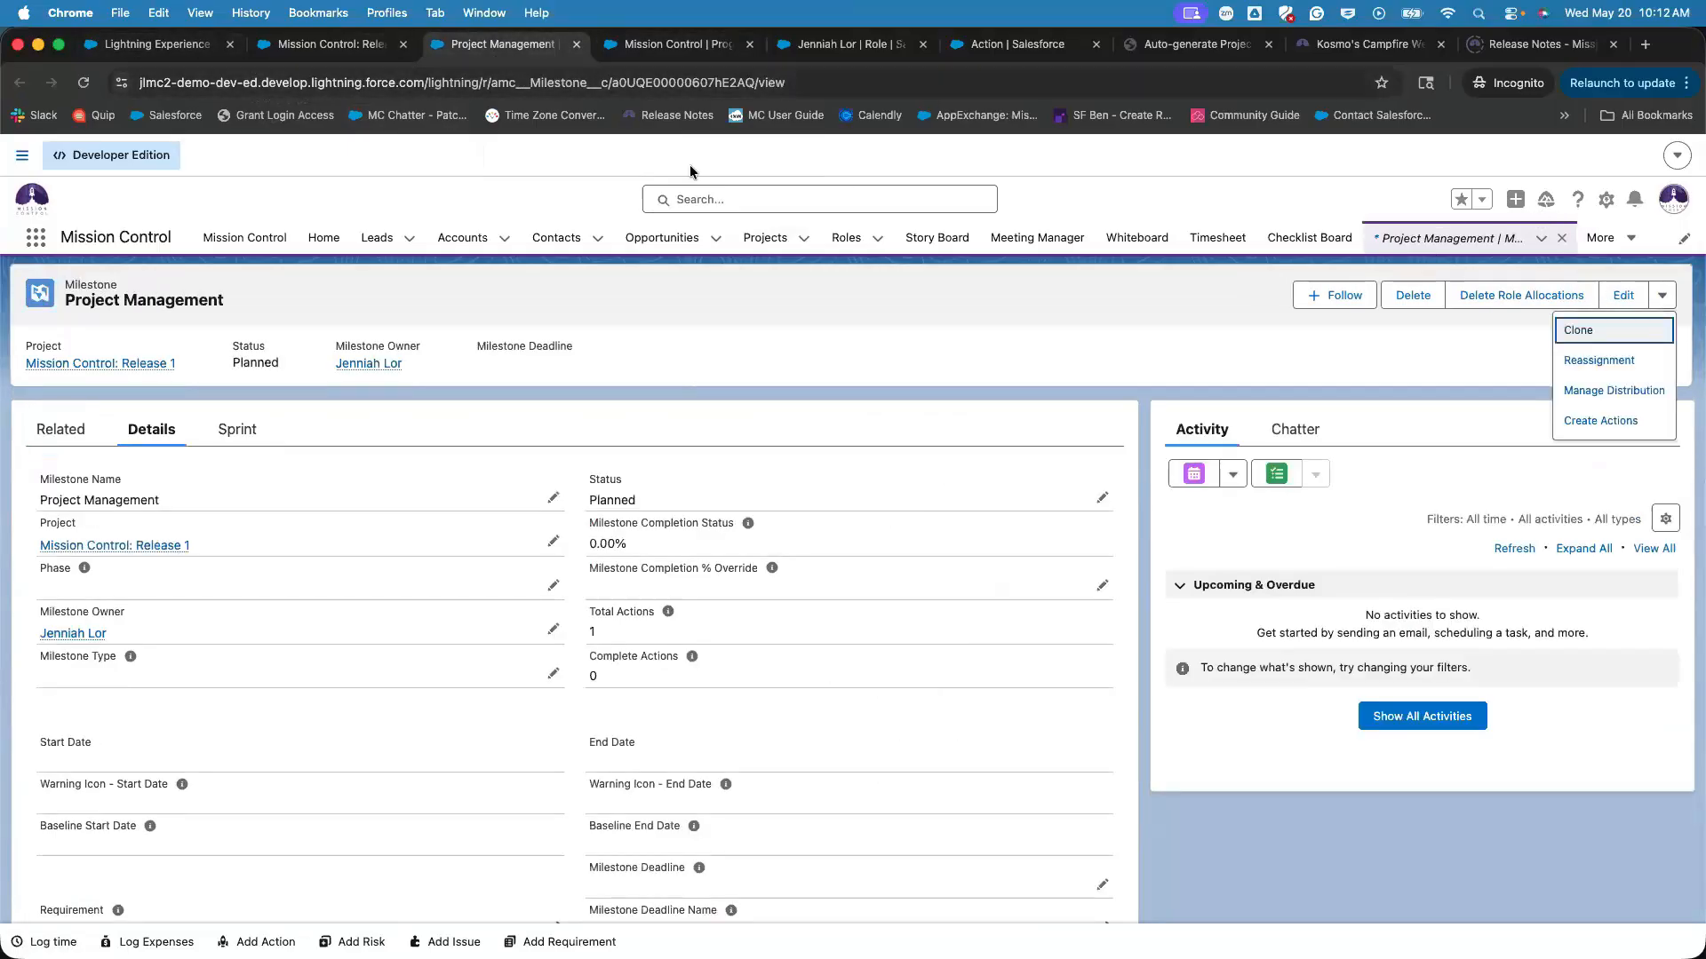
{"action": "left_click", "coordinate": [1606, 204]}
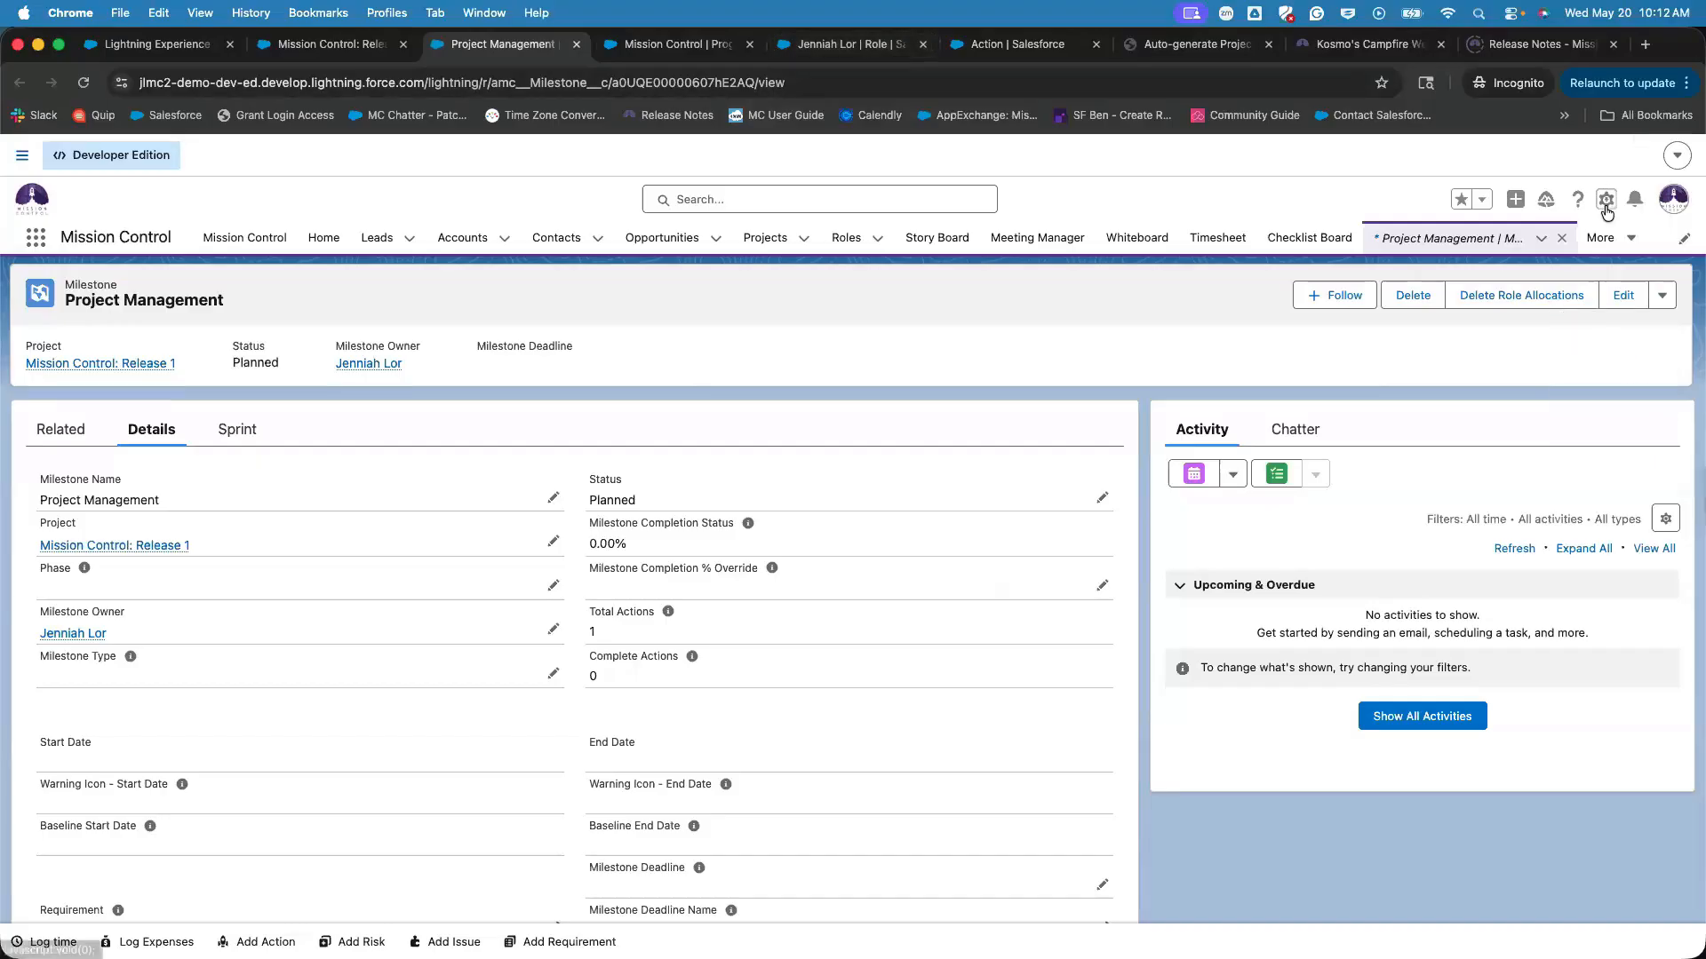
Switch to Salesforce Setup, search the Object Manager for "mile" and open the Milestone object.
{"action": "left_click", "coordinate": [875, 46]}
{"action": "left_click", "coordinate": [995, 55]}
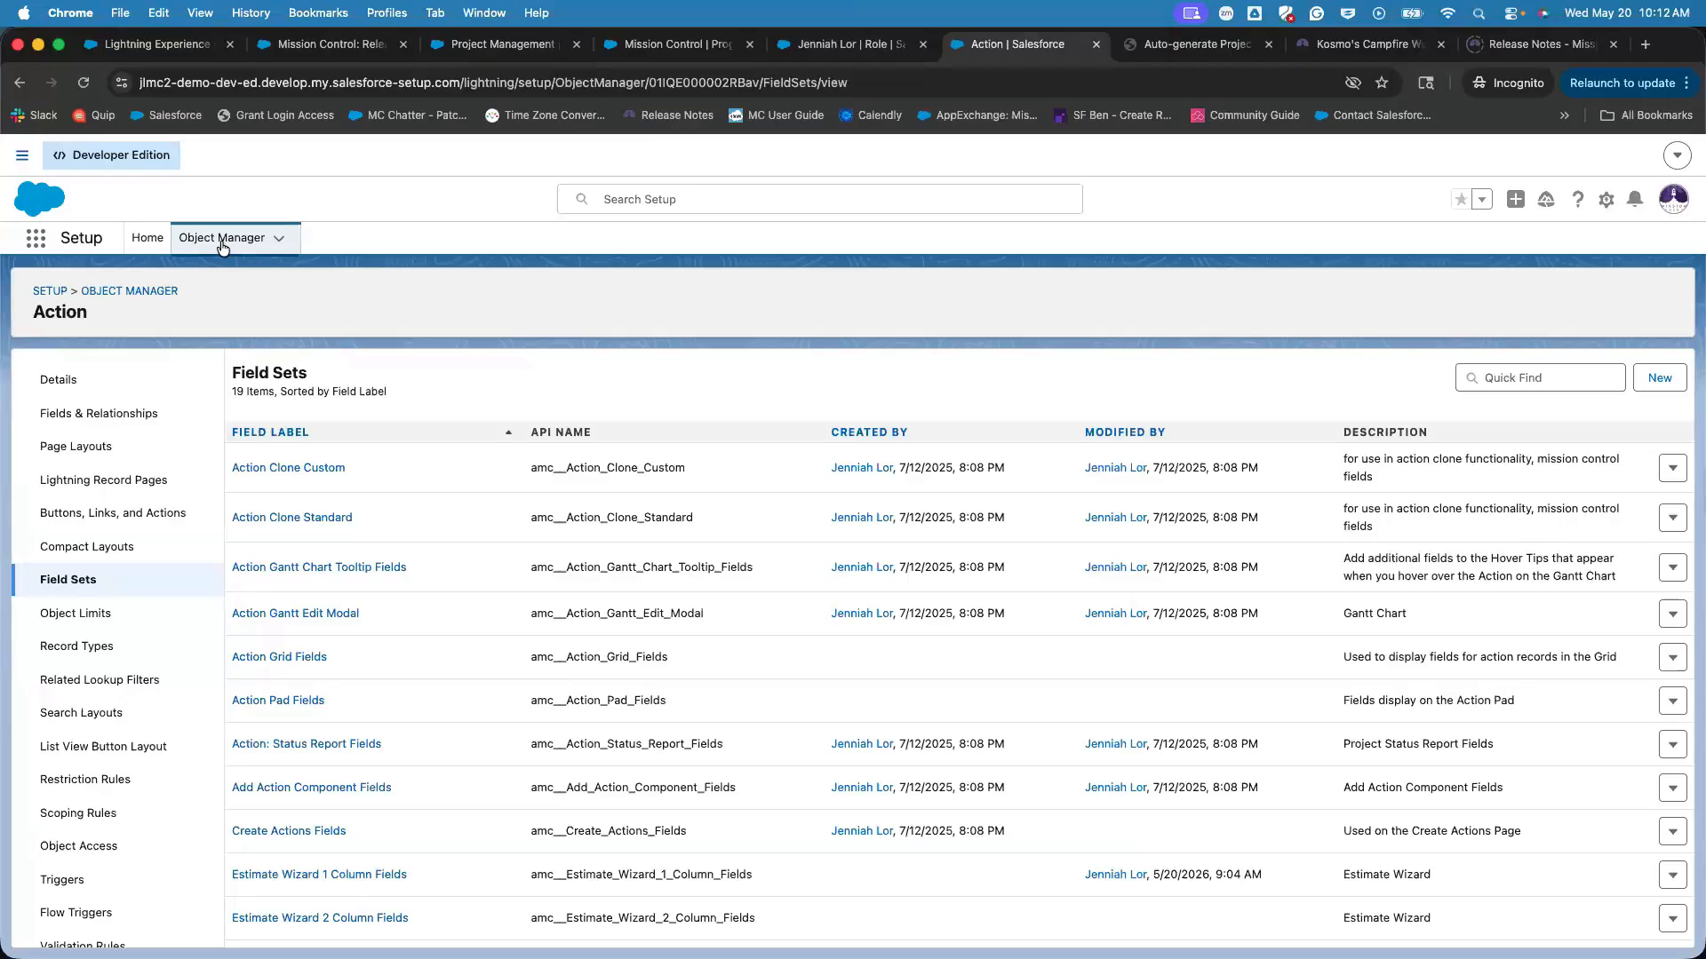
{"action": "left_click", "coordinate": [223, 241]}
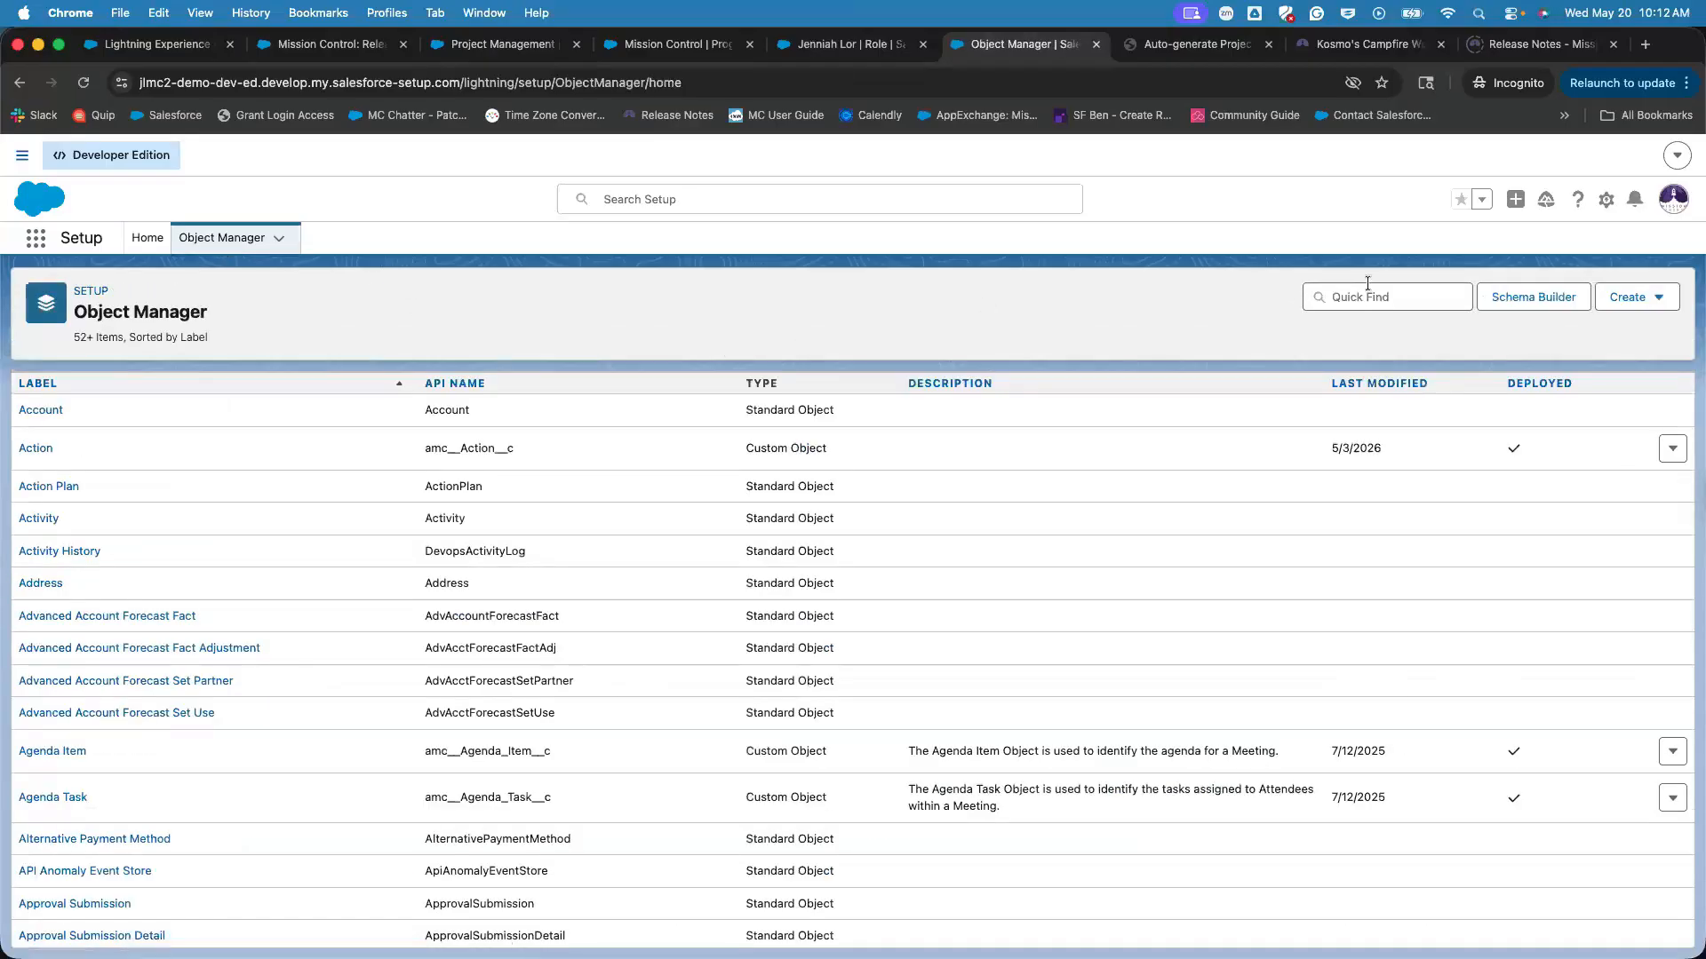
{"action": "left_click", "coordinate": [1367, 286]}
{"action": "type", "text": "mile"}
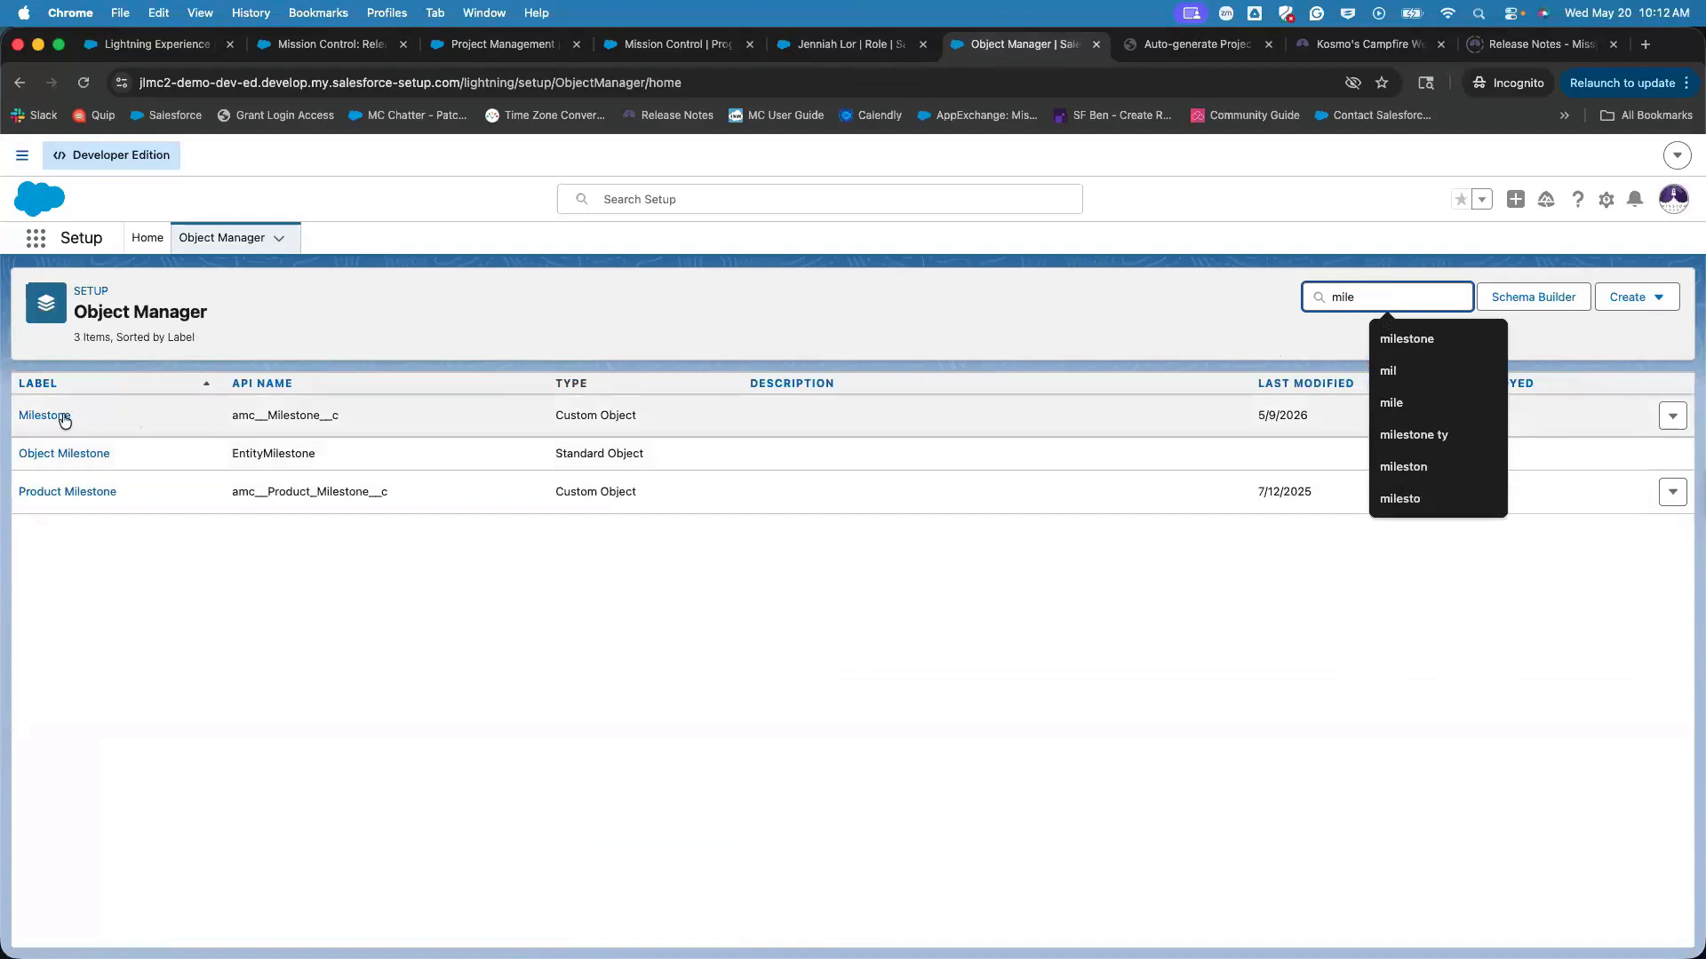
{"action": "left_click", "coordinate": [251, 419]}
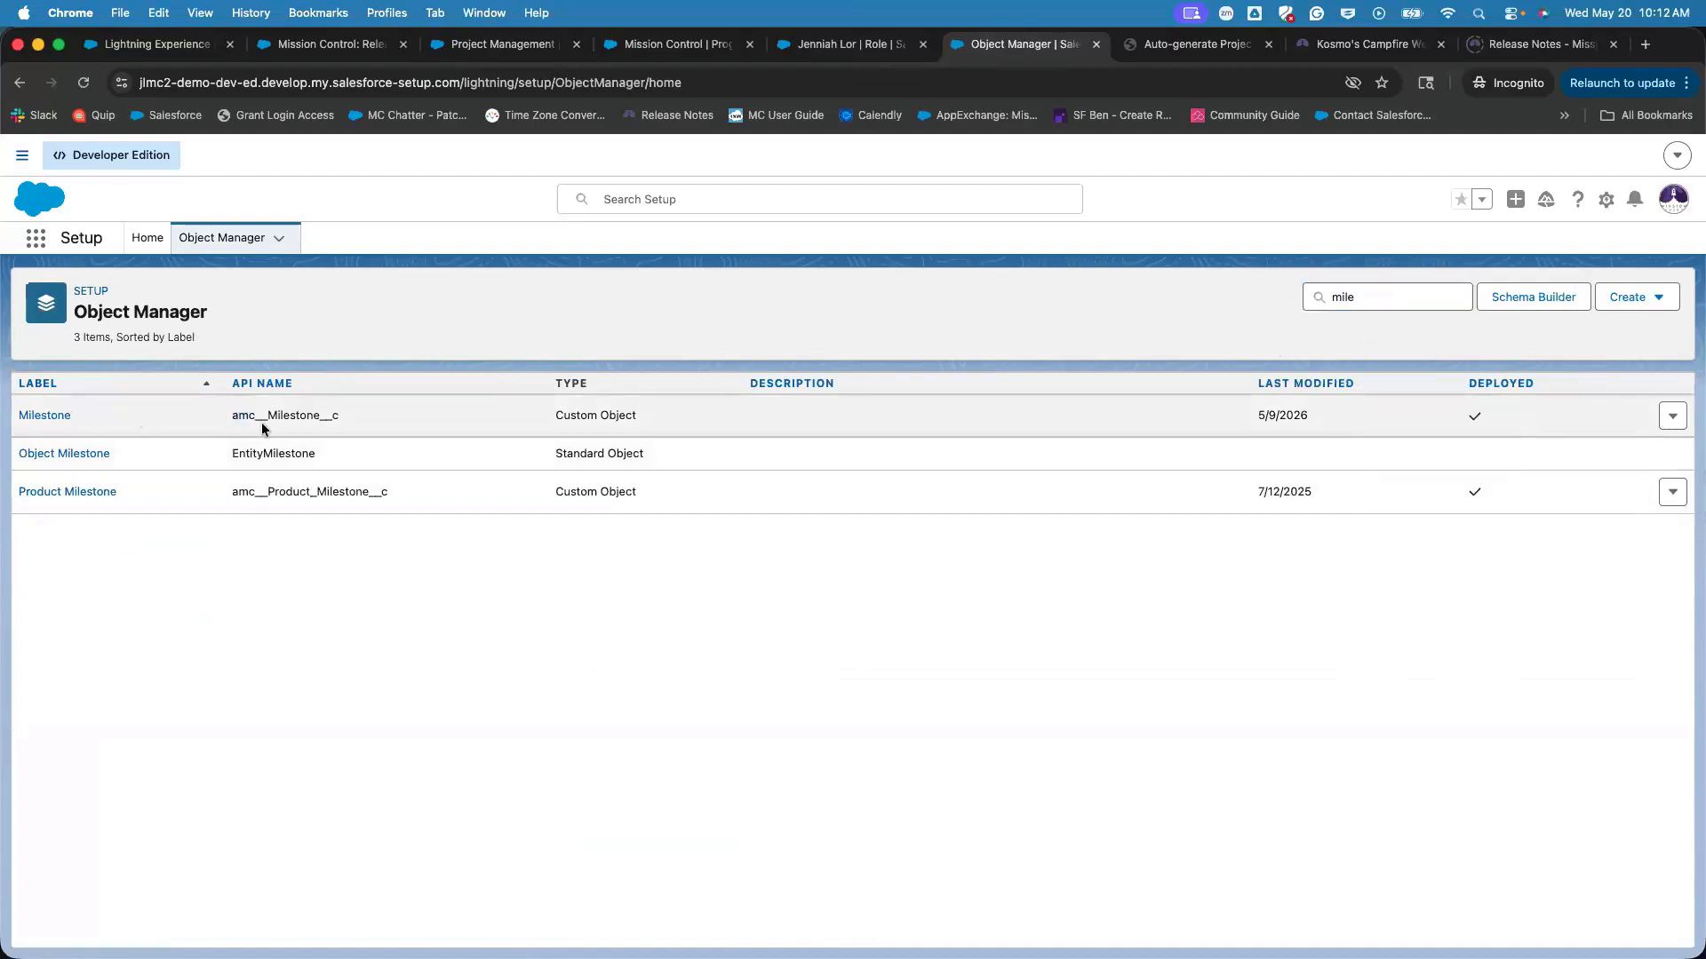
{"action": "left_click", "coordinate": [243, 418]}
{"action": "left_click", "coordinate": [54, 418]}
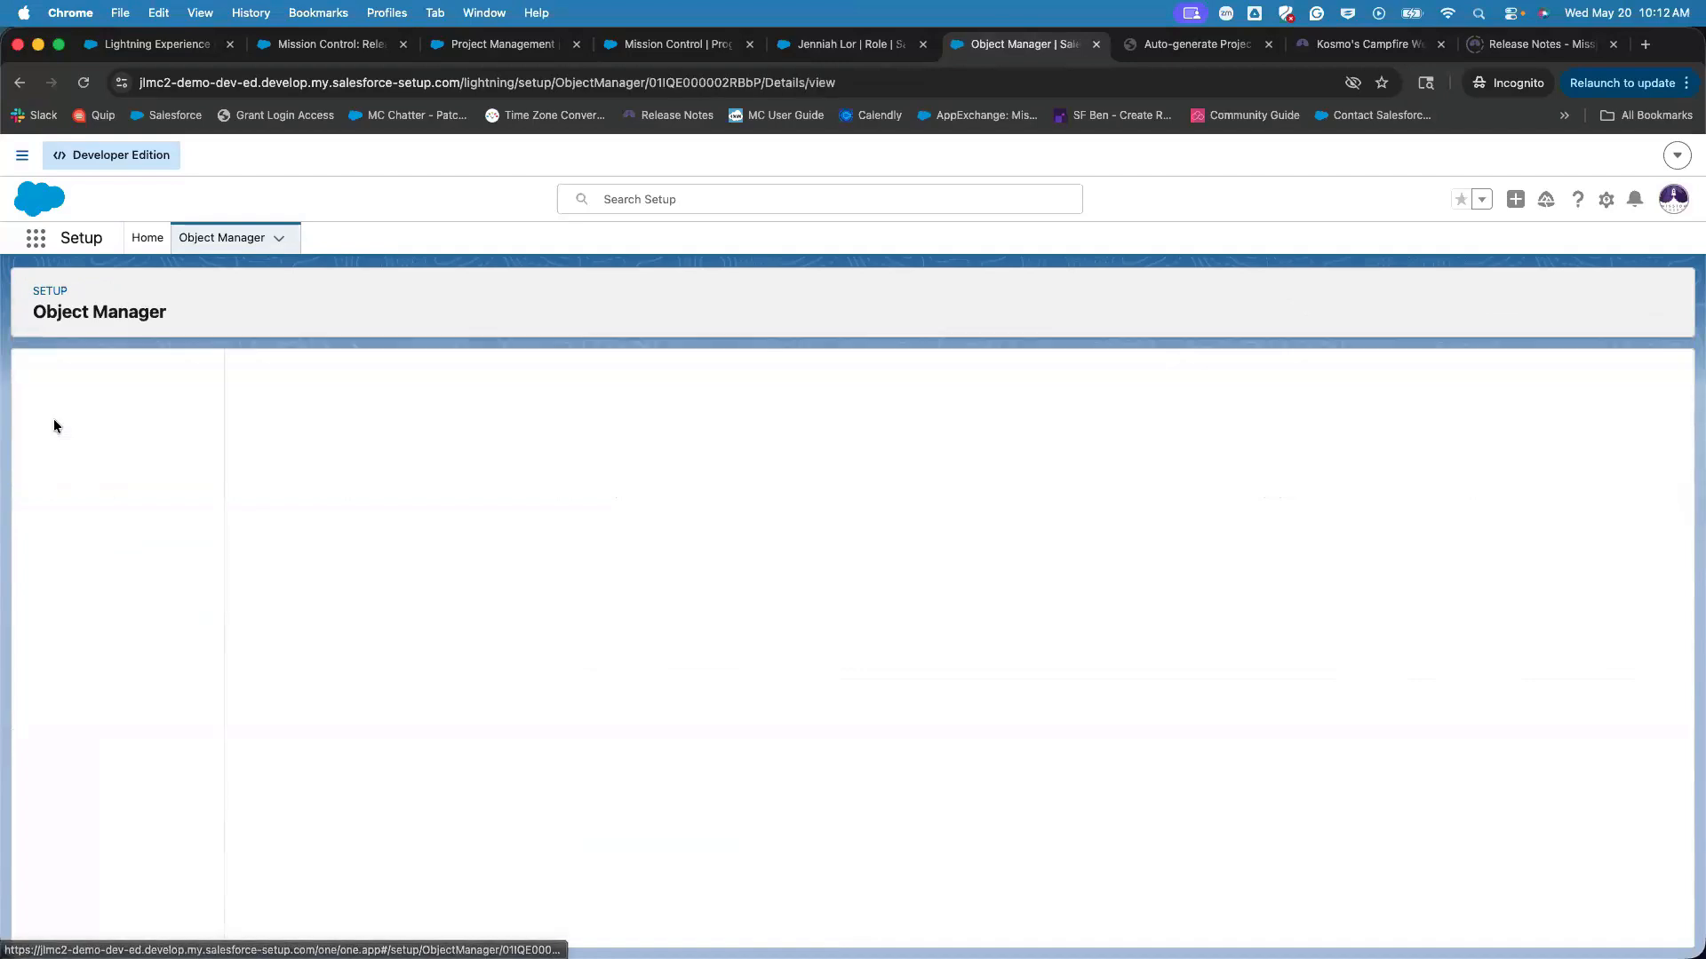
Open the Milestone Layout page layout for editing and show the available Mobile & Lightning Actions.
{"action": "left_click", "coordinate": [138, 444]}
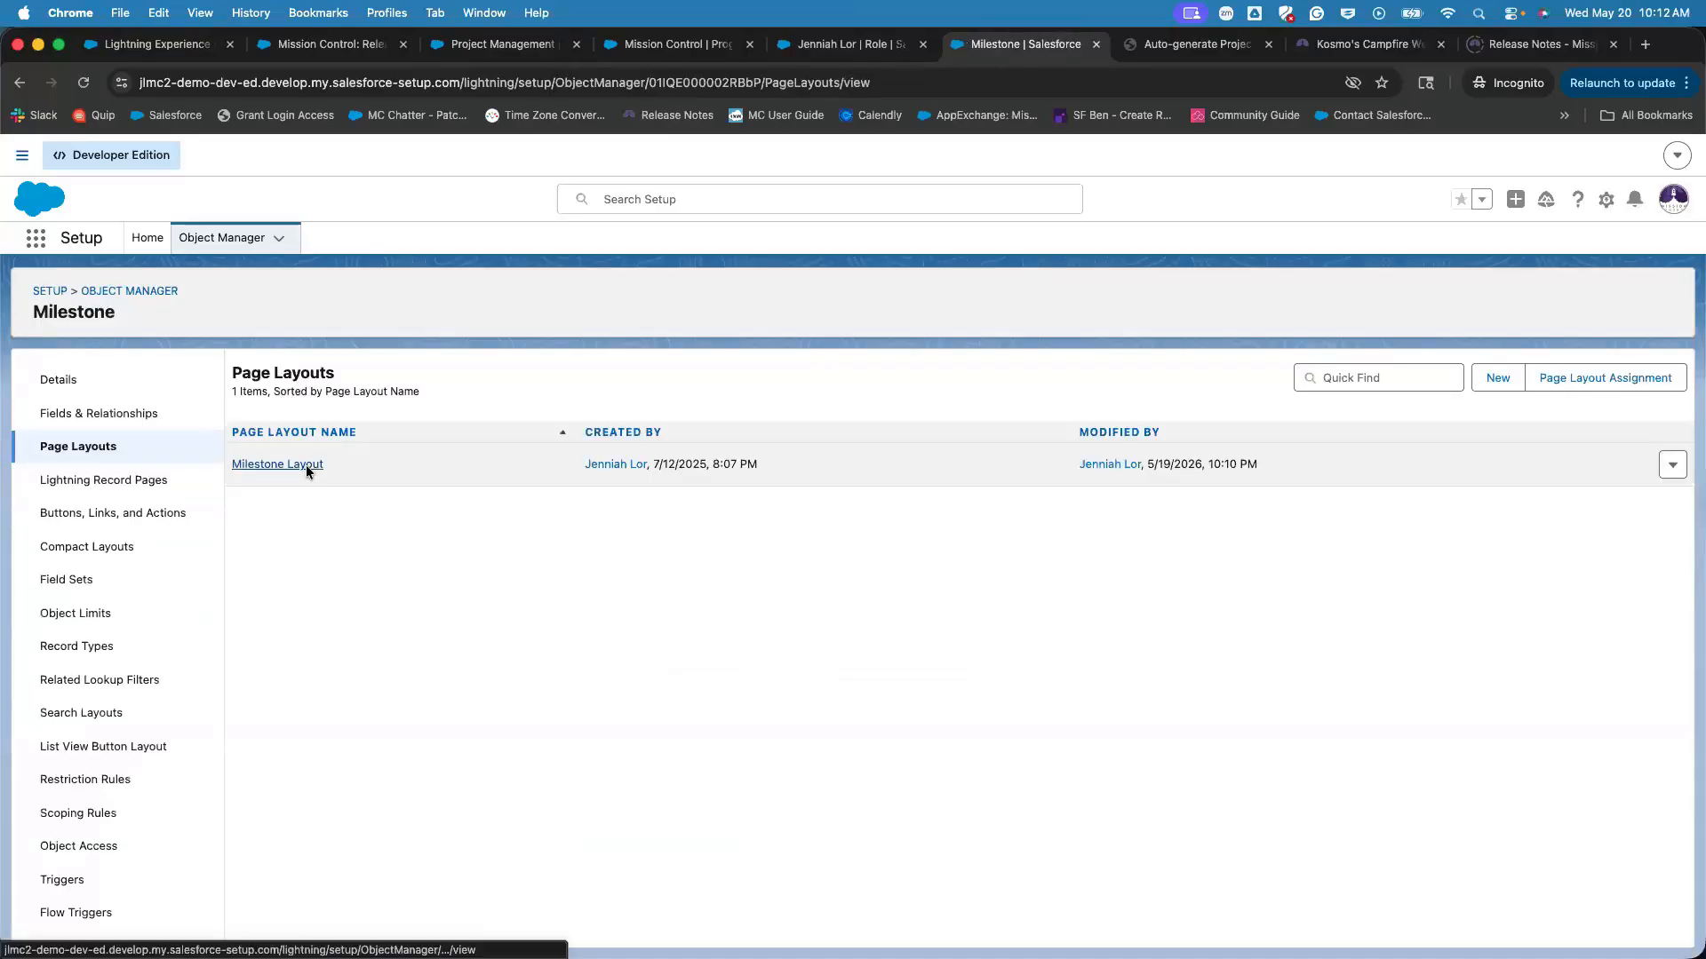
{"action": "left_click", "coordinate": [306, 466]}
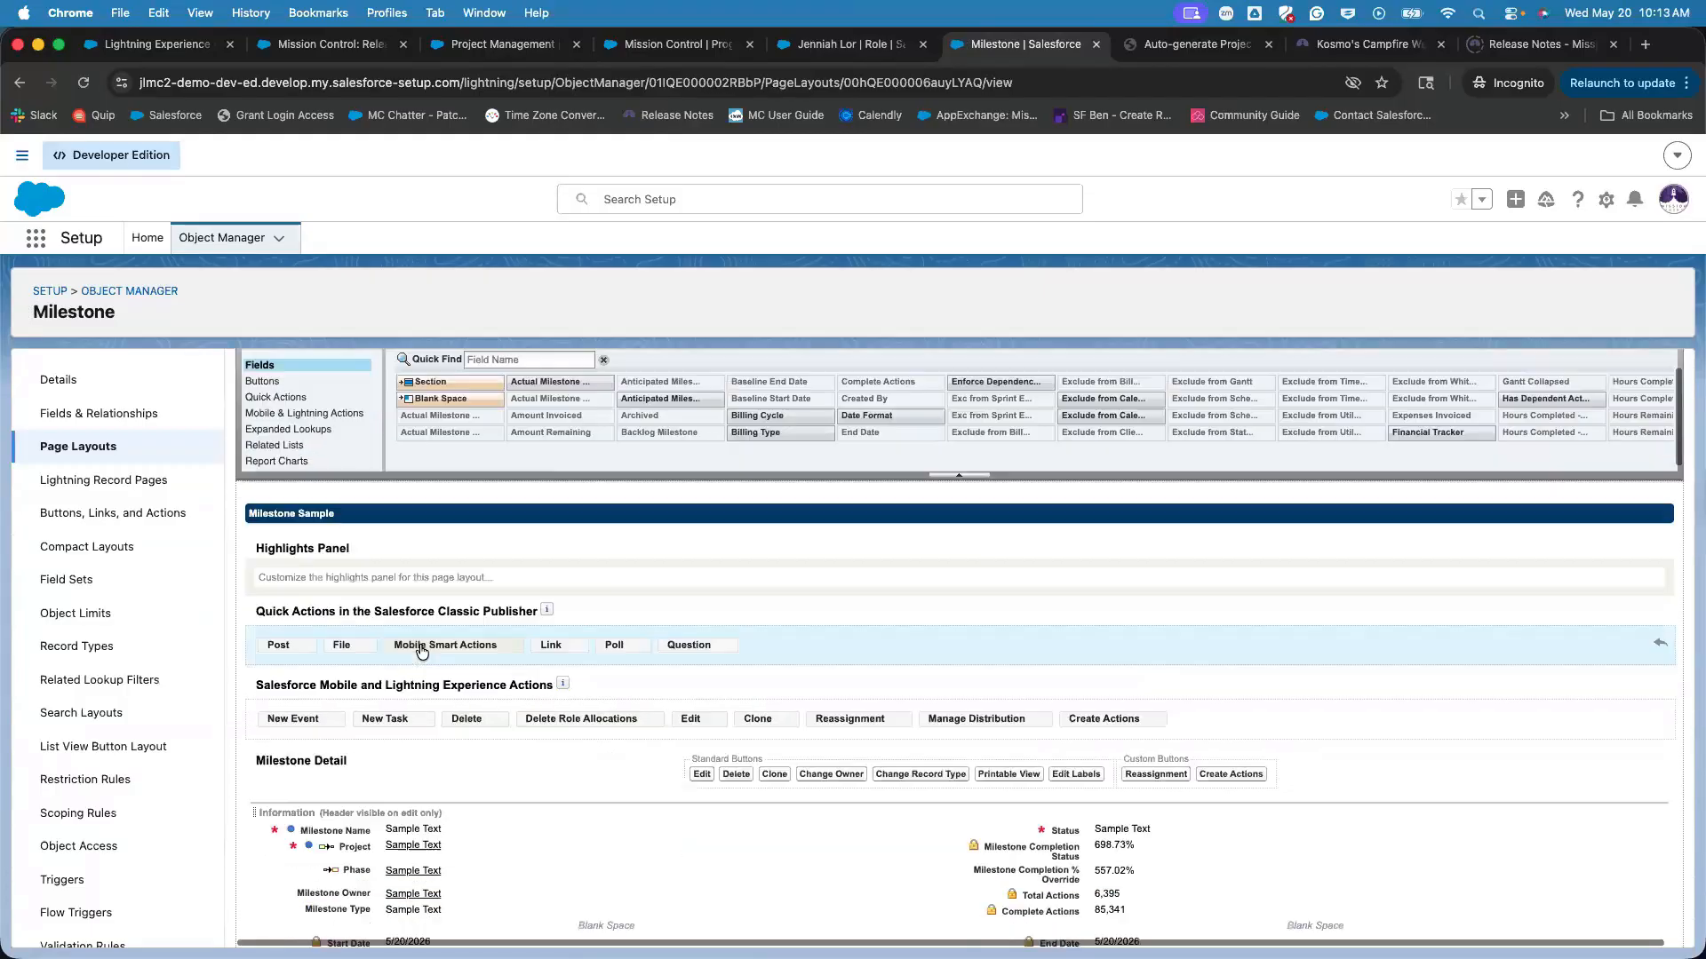
{"action": "scroll", "coordinate": [422, 651], "scroll_direction": "down", "scroll_amount": 1}
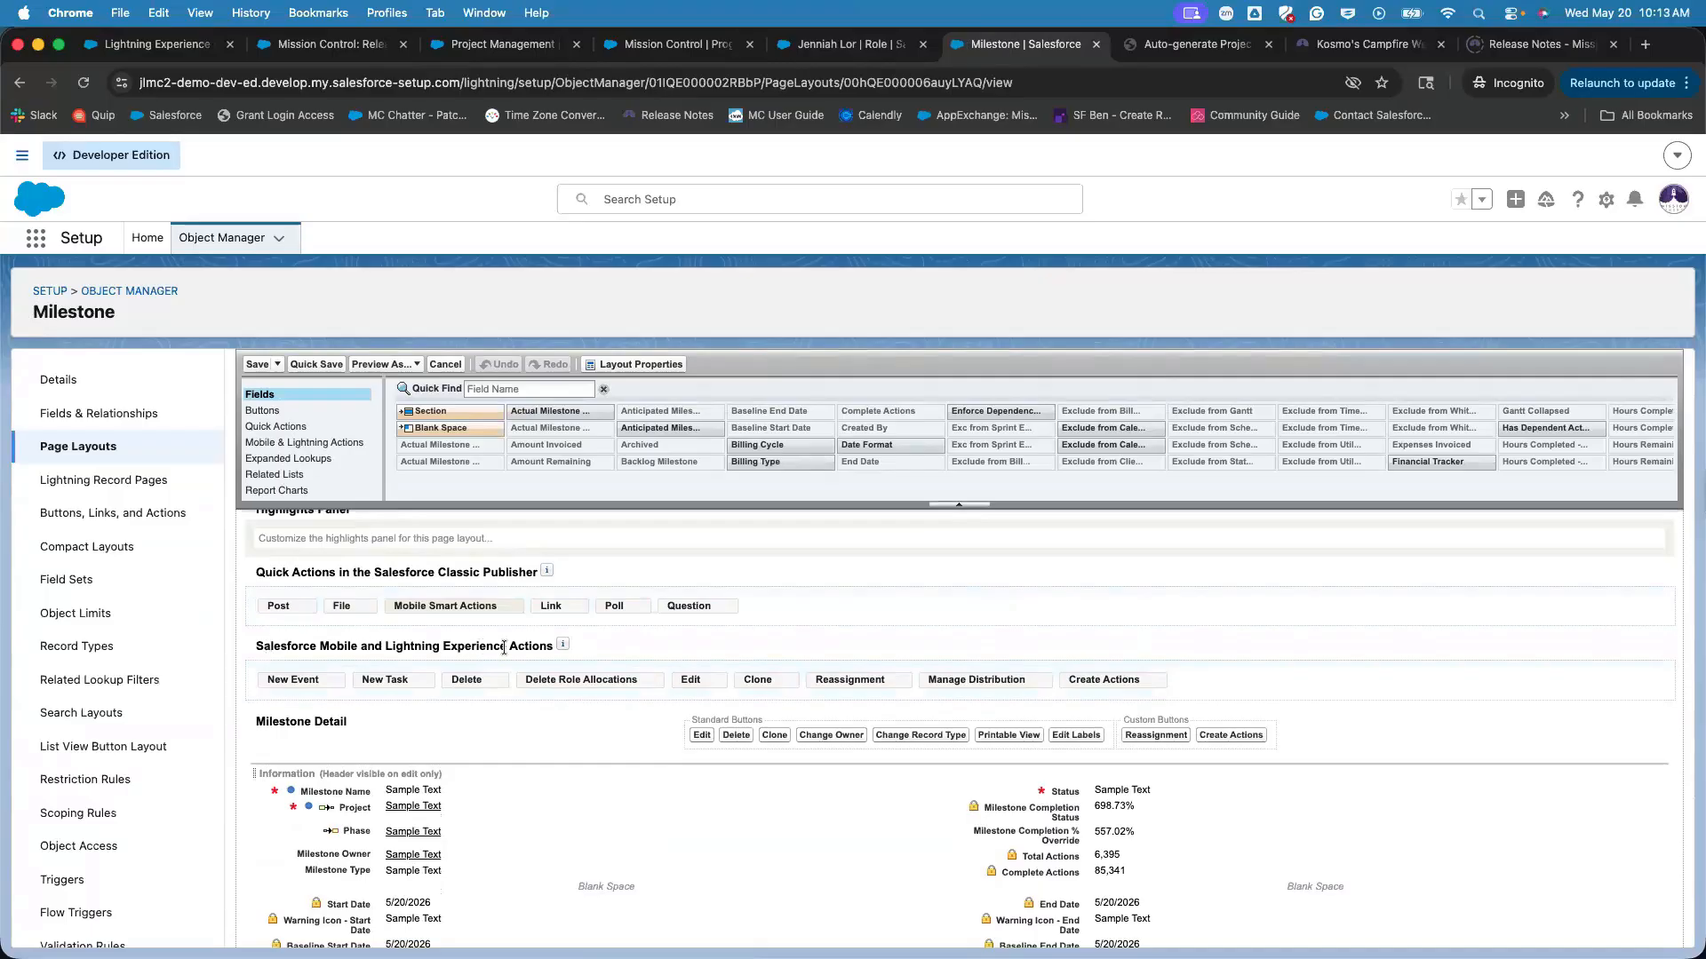
{"action": "left_click_drag", "start_coordinate": [555, 646], "coordinate": [270, 646]}
{"action": "scroll", "coordinate": [513, 696], "scroll_direction": "down", "scroll_amount": 2}
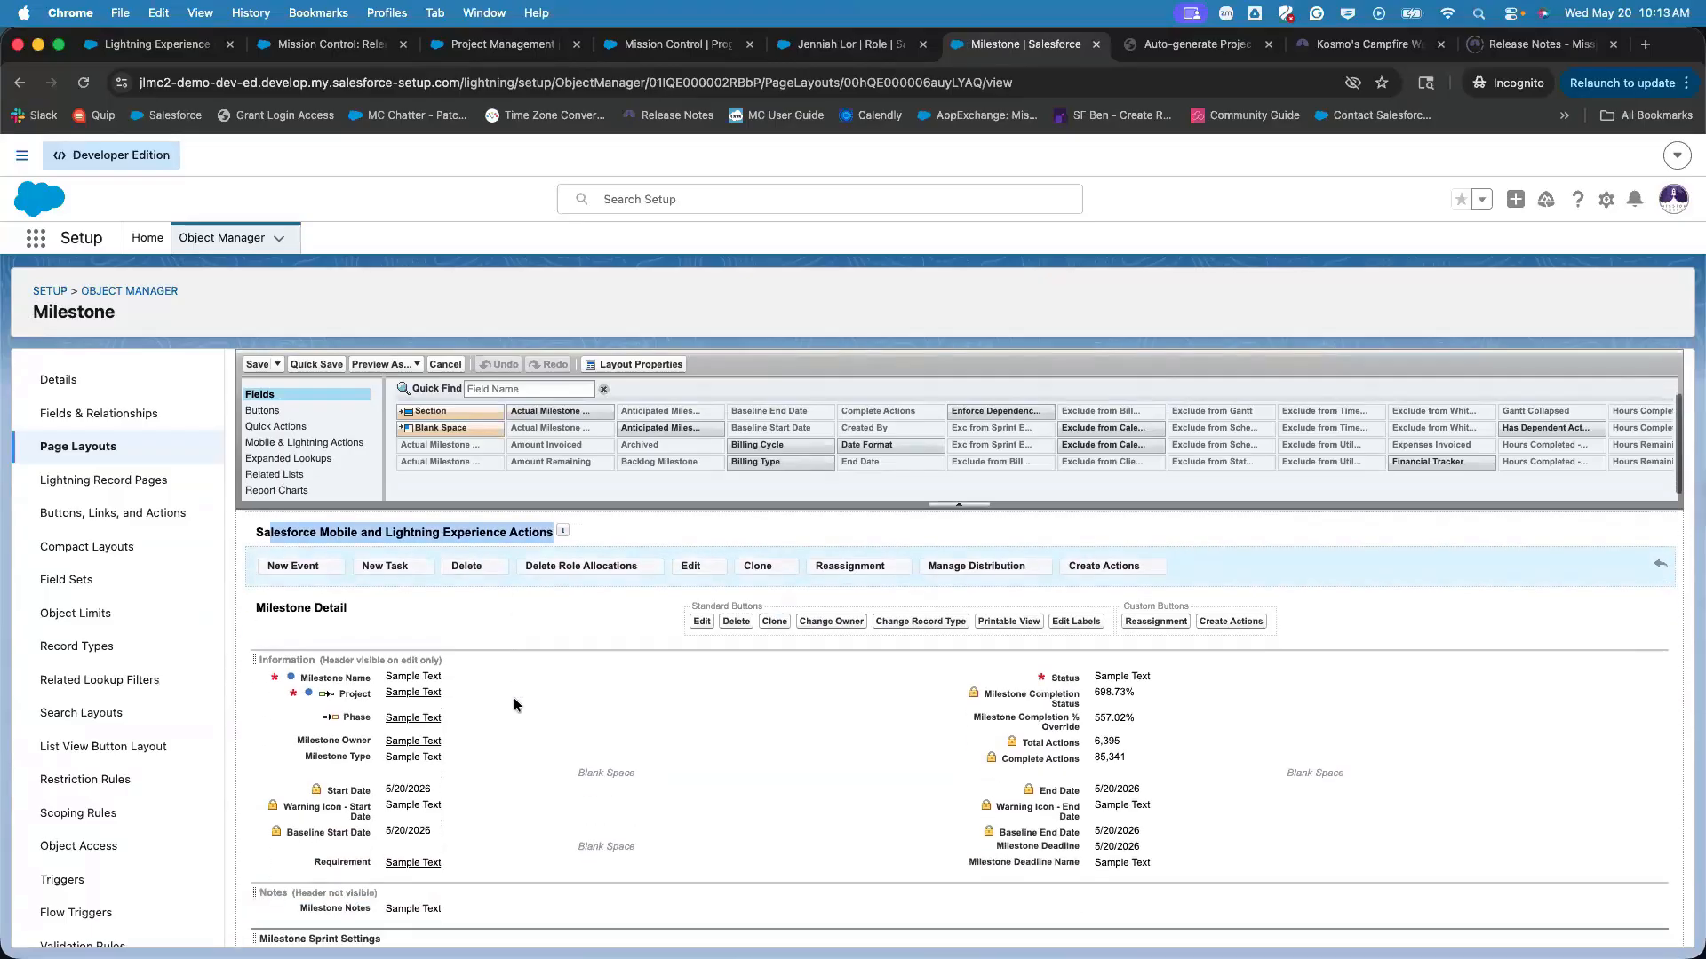
{"action": "left_click", "coordinate": [307, 449]}
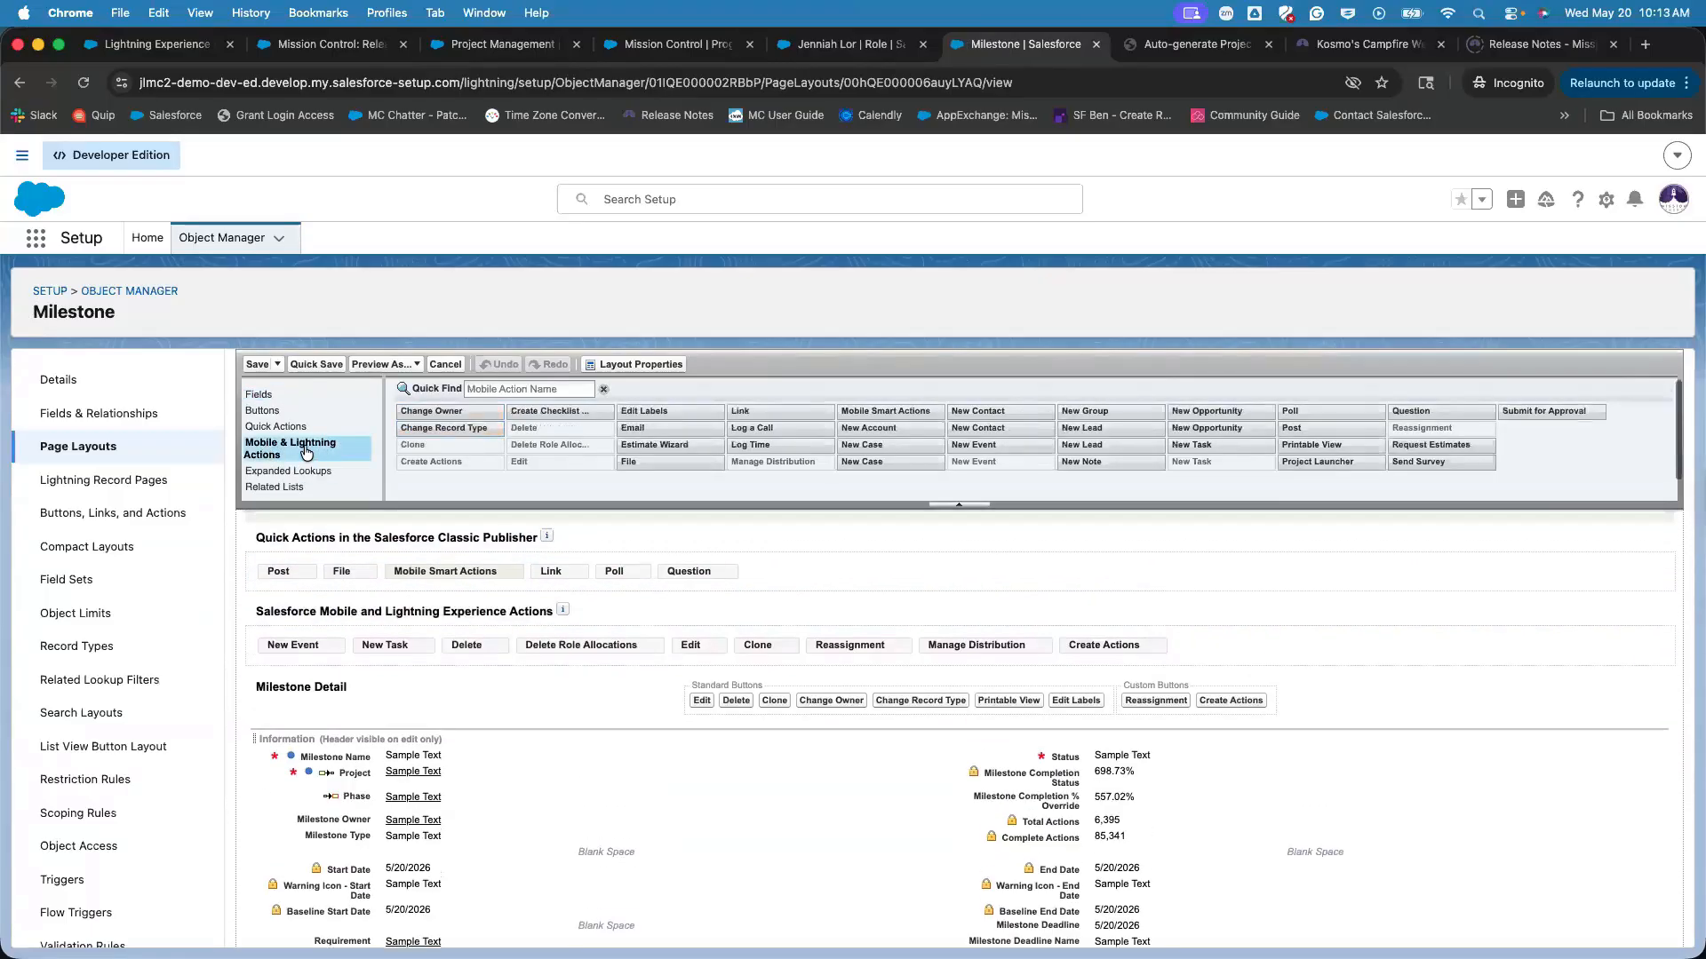
{"action": "scroll", "coordinate": [453, 647], "scroll_direction": "down", "scroll_amount": 2}
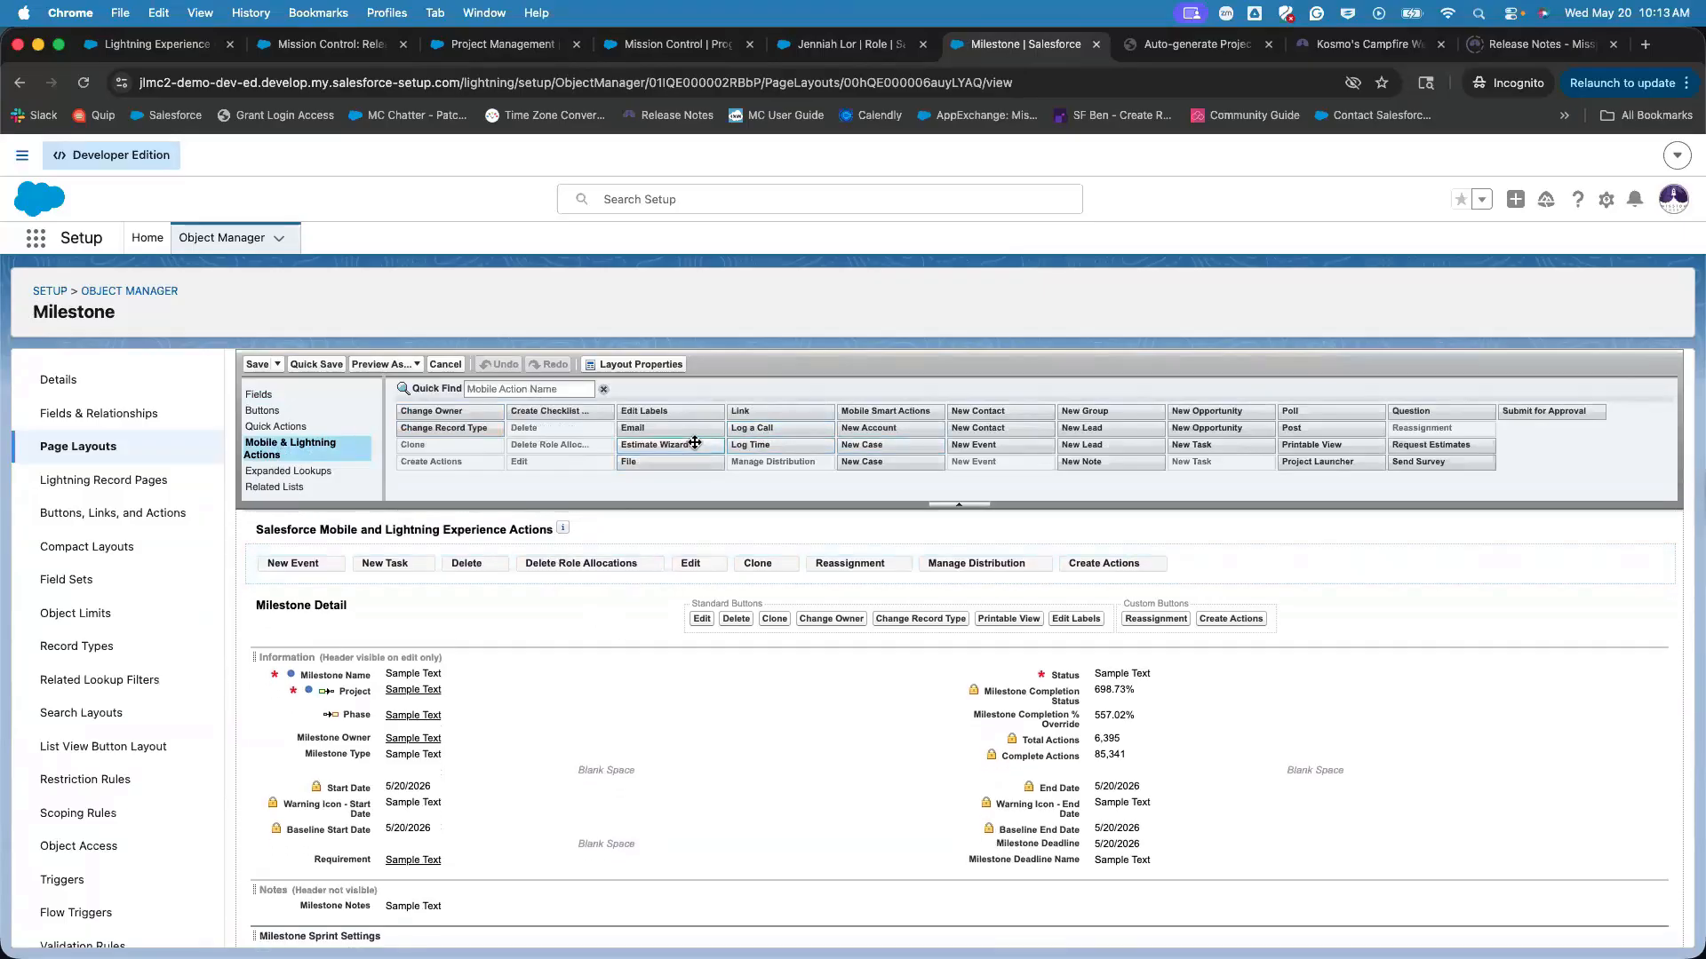
Filter the actions by "estim" and add Request Estimates and Estimate Wizard to the Salesforce Mobile and Lightning Experience Actions section.
{"action": "left_click", "coordinate": [521, 387]}
{"action": "type", "text": "estim"}
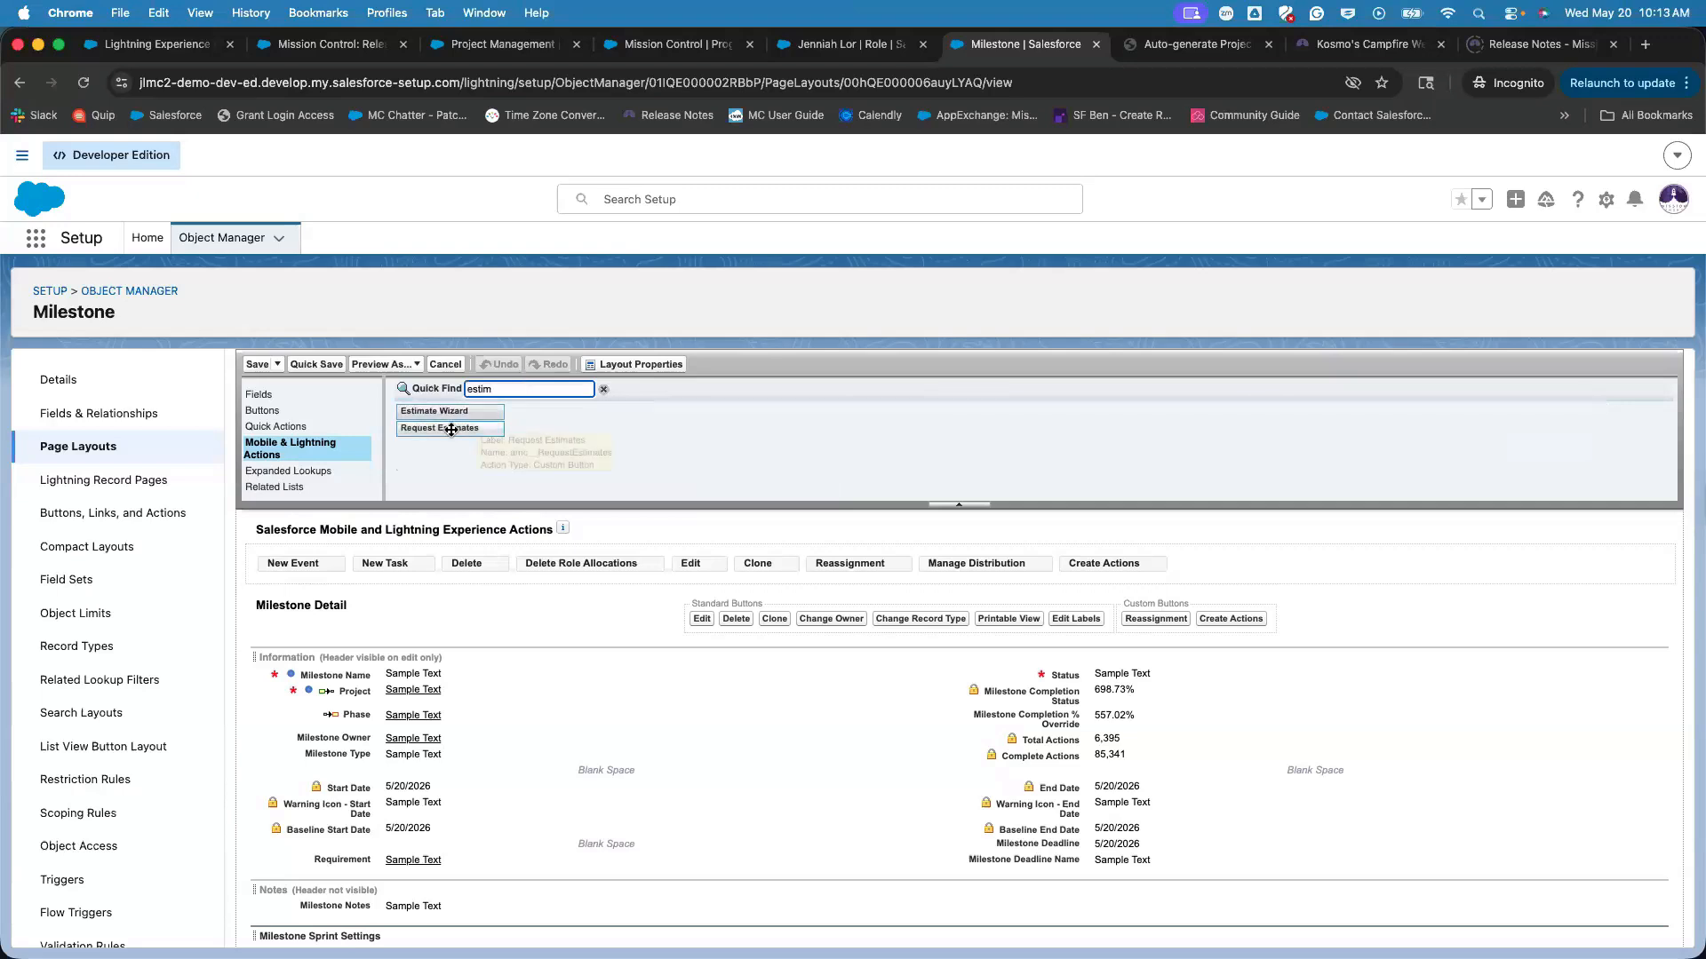
{"action": "left_click_drag", "start_coordinate": [452, 430], "coordinate": [1143, 571]}
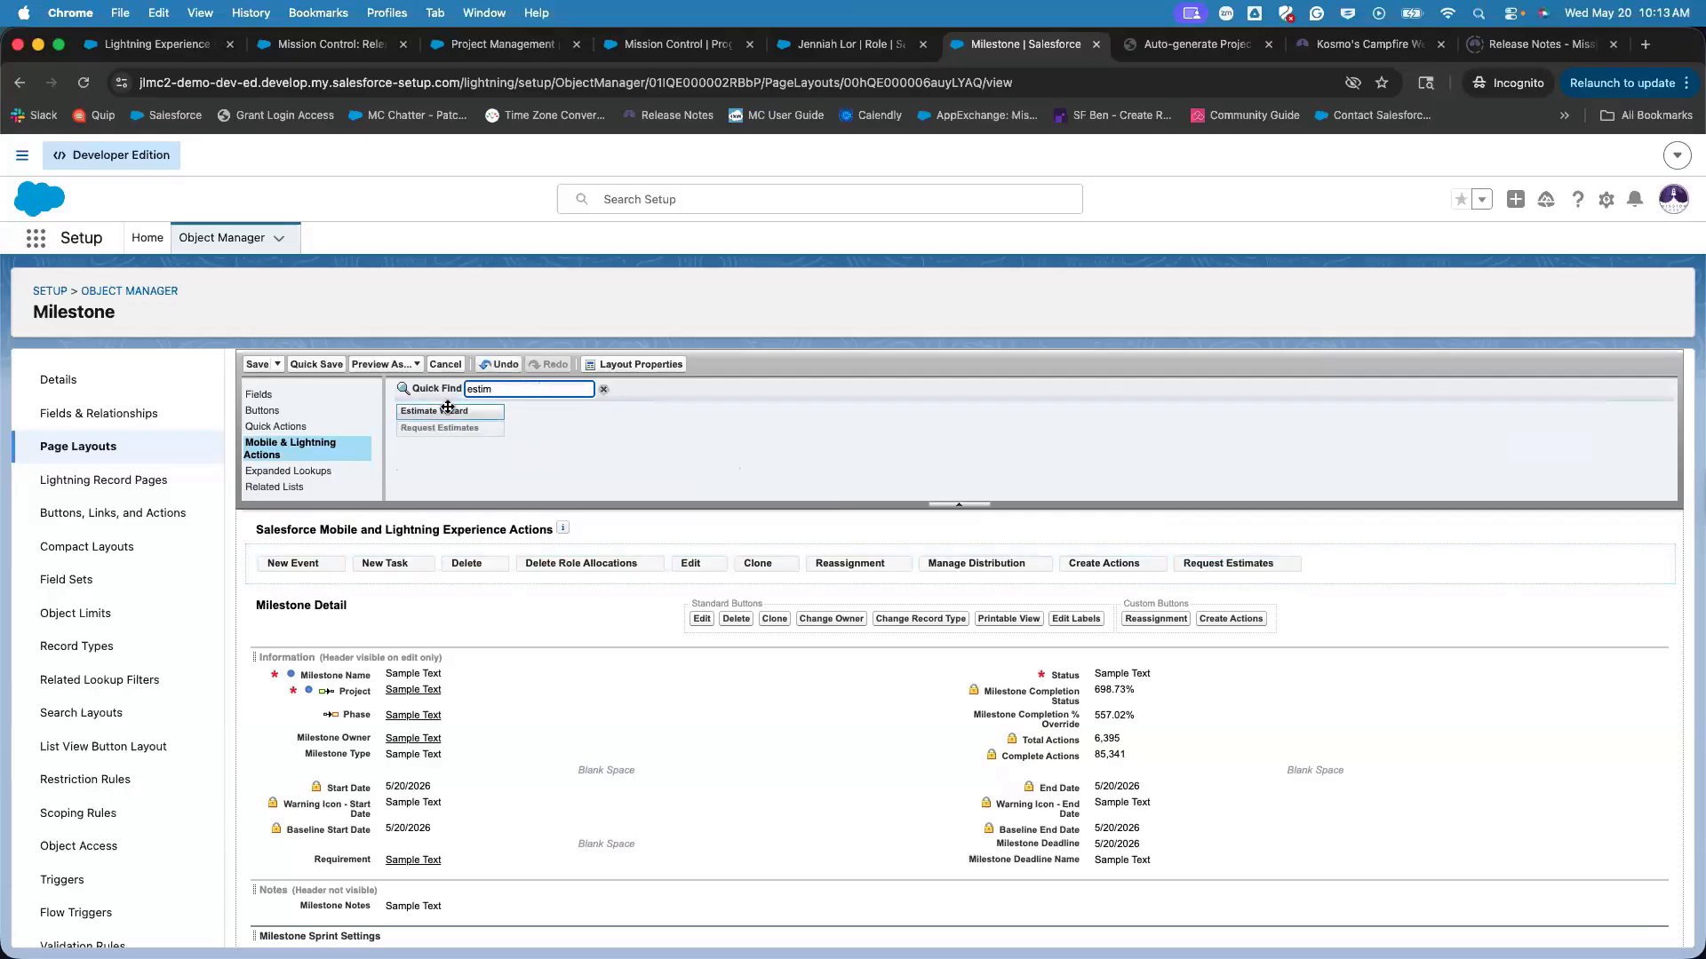
{"action": "left_click_drag", "start_coordinate": [636, 418], "coordinate": [1319, 630]}
Save the Milestone Layout and open the Action object from the Object Manager.
{"action": "scroll", "coordinate": [1319, 630], "scroll_direction": "down", "scroll_amount": 2}
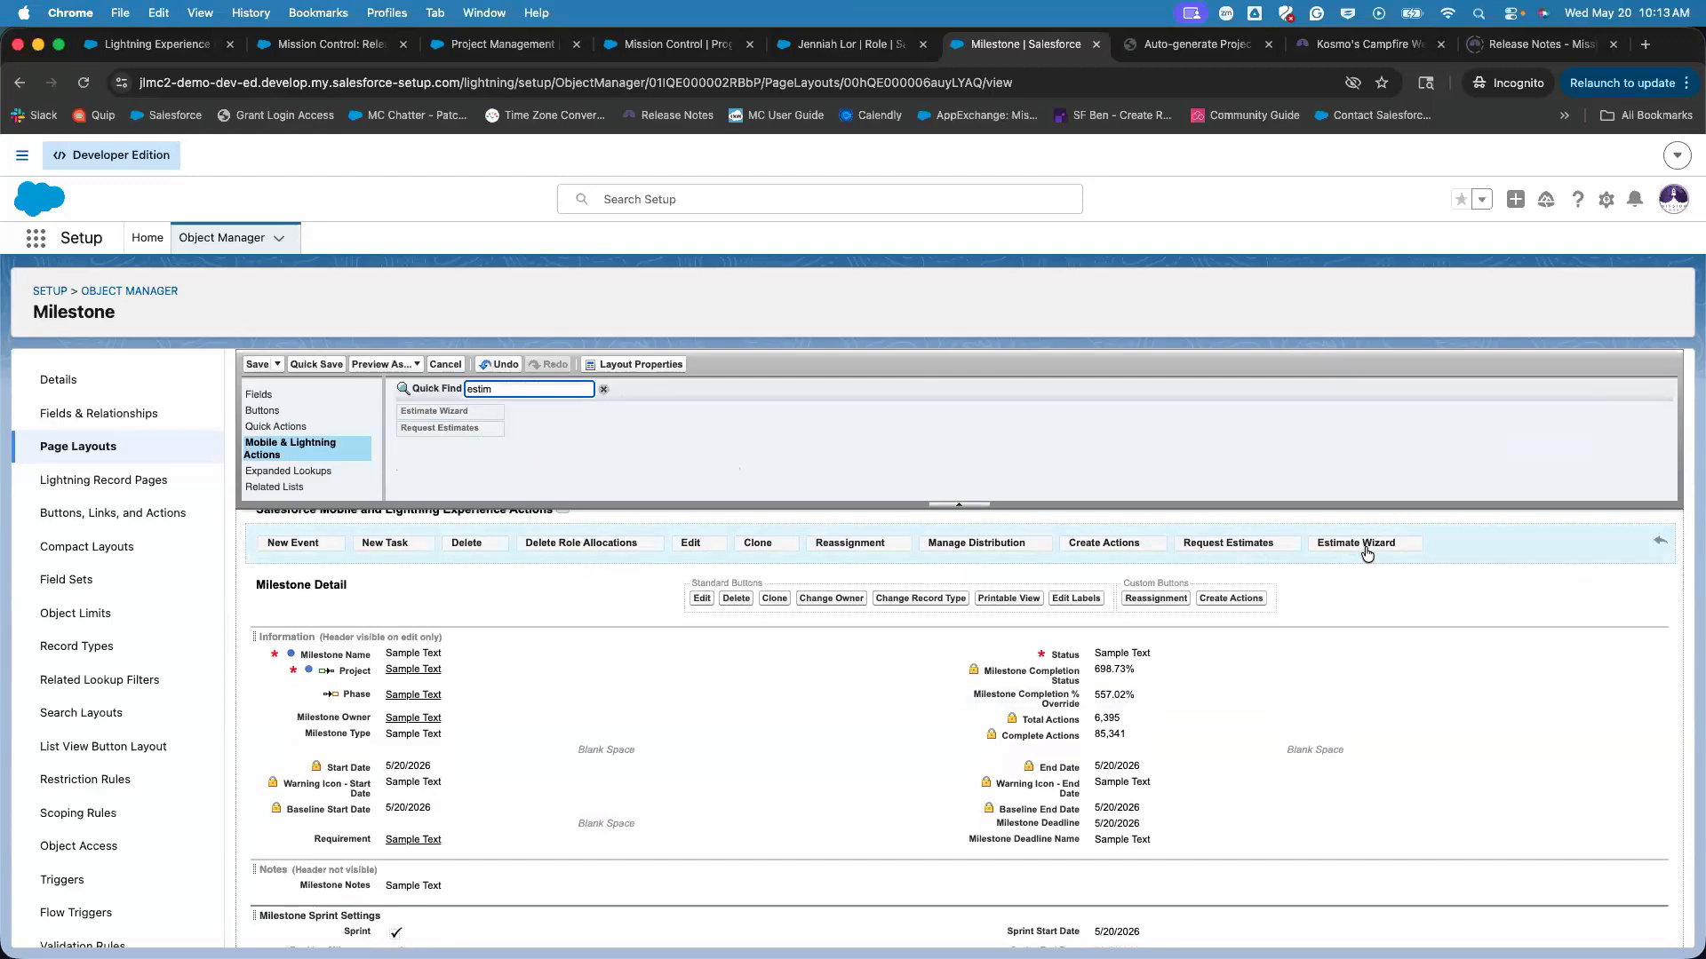
{"action": "left_click", "coordinate": [259, 365]}
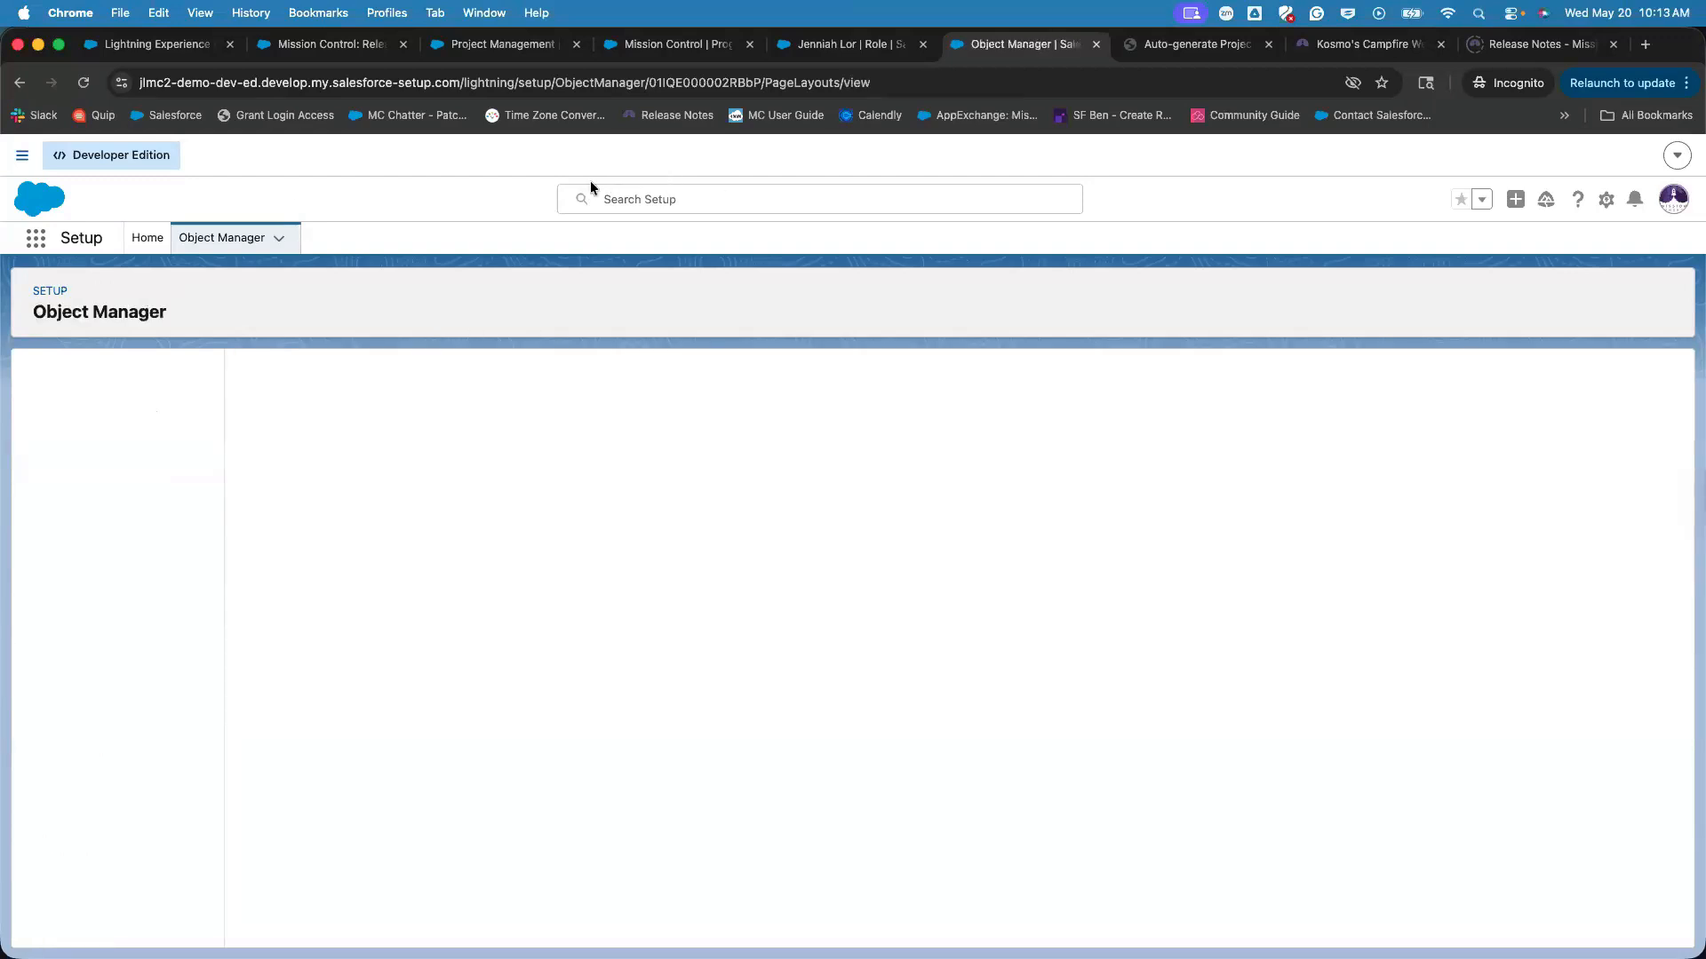
{"action": "left_click", "coordinate": [222, 239]}
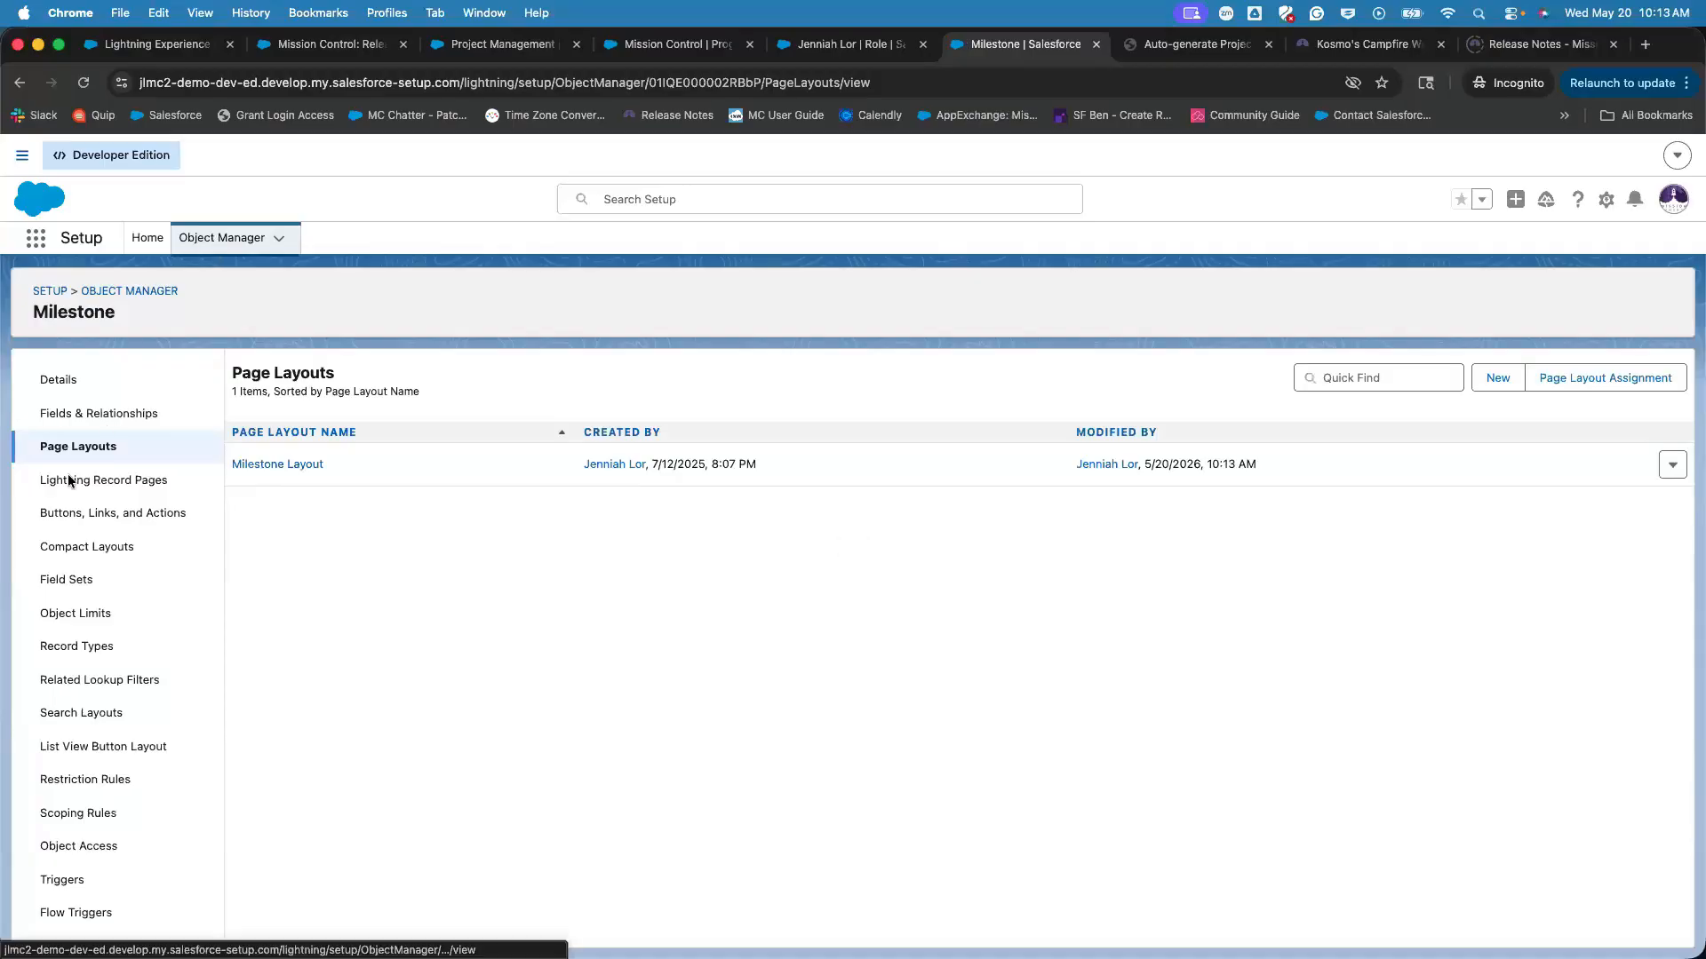
{"action": "left_click", "coordinate": [36, 450]}
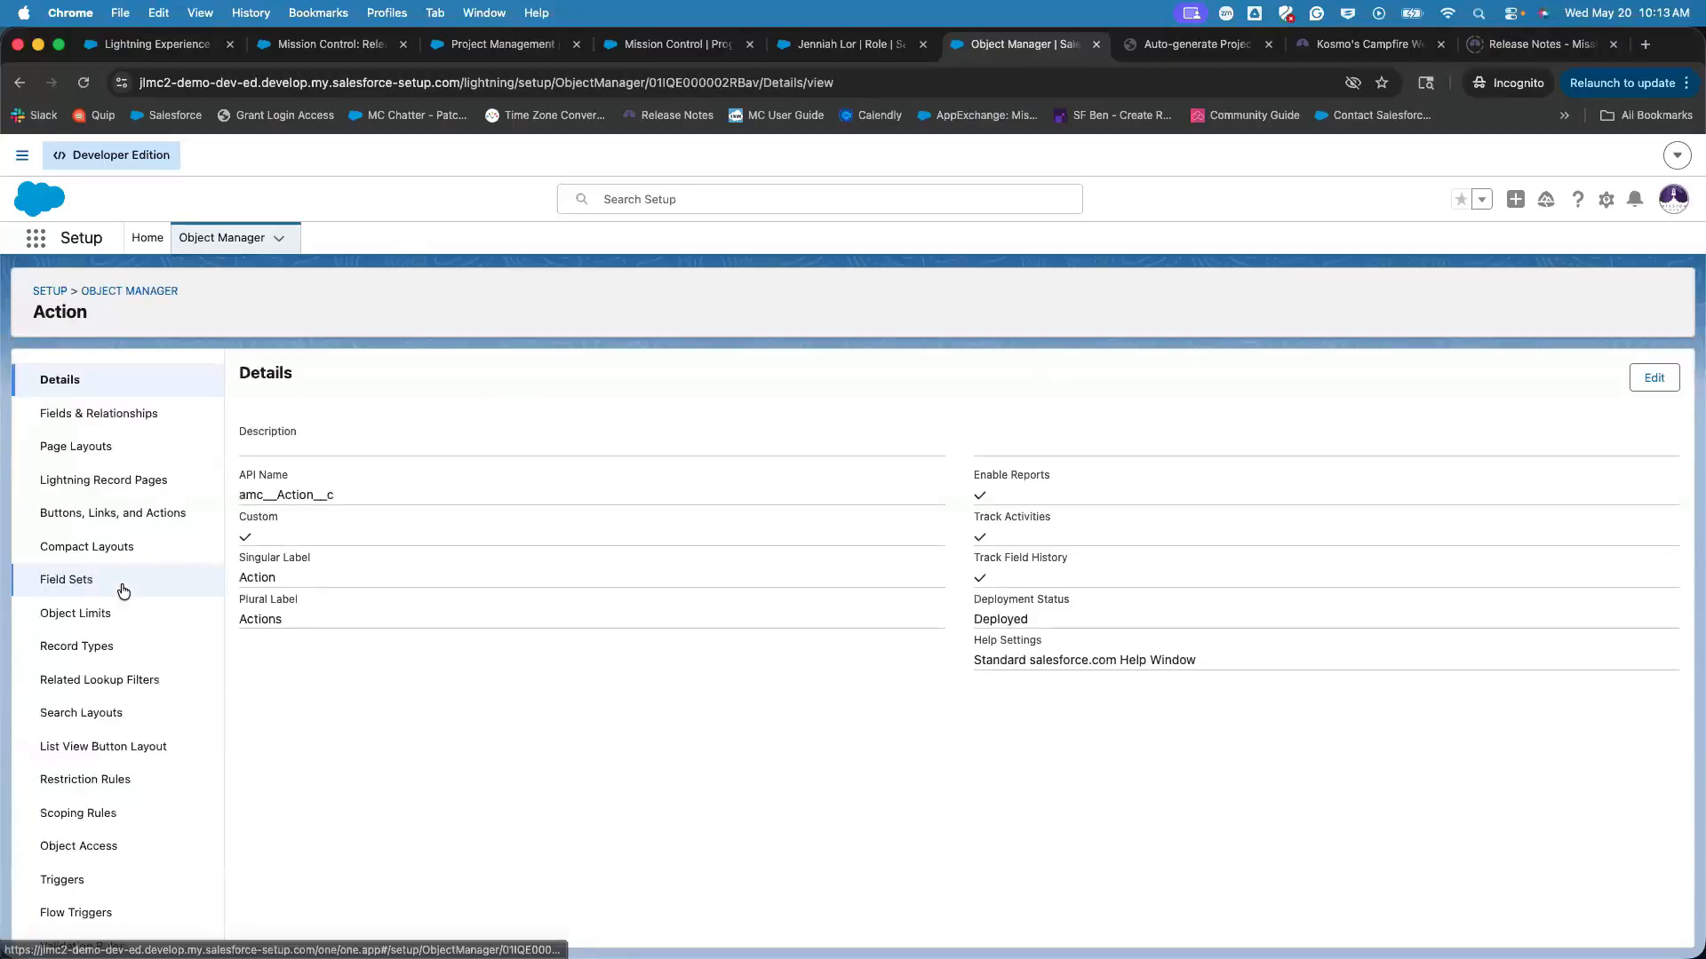
Reload the Project Management milestone record and check its additional actions for Request Estimates and Estimate Wizard.
{"action": "left_click", "coordinate": [674, 44]}
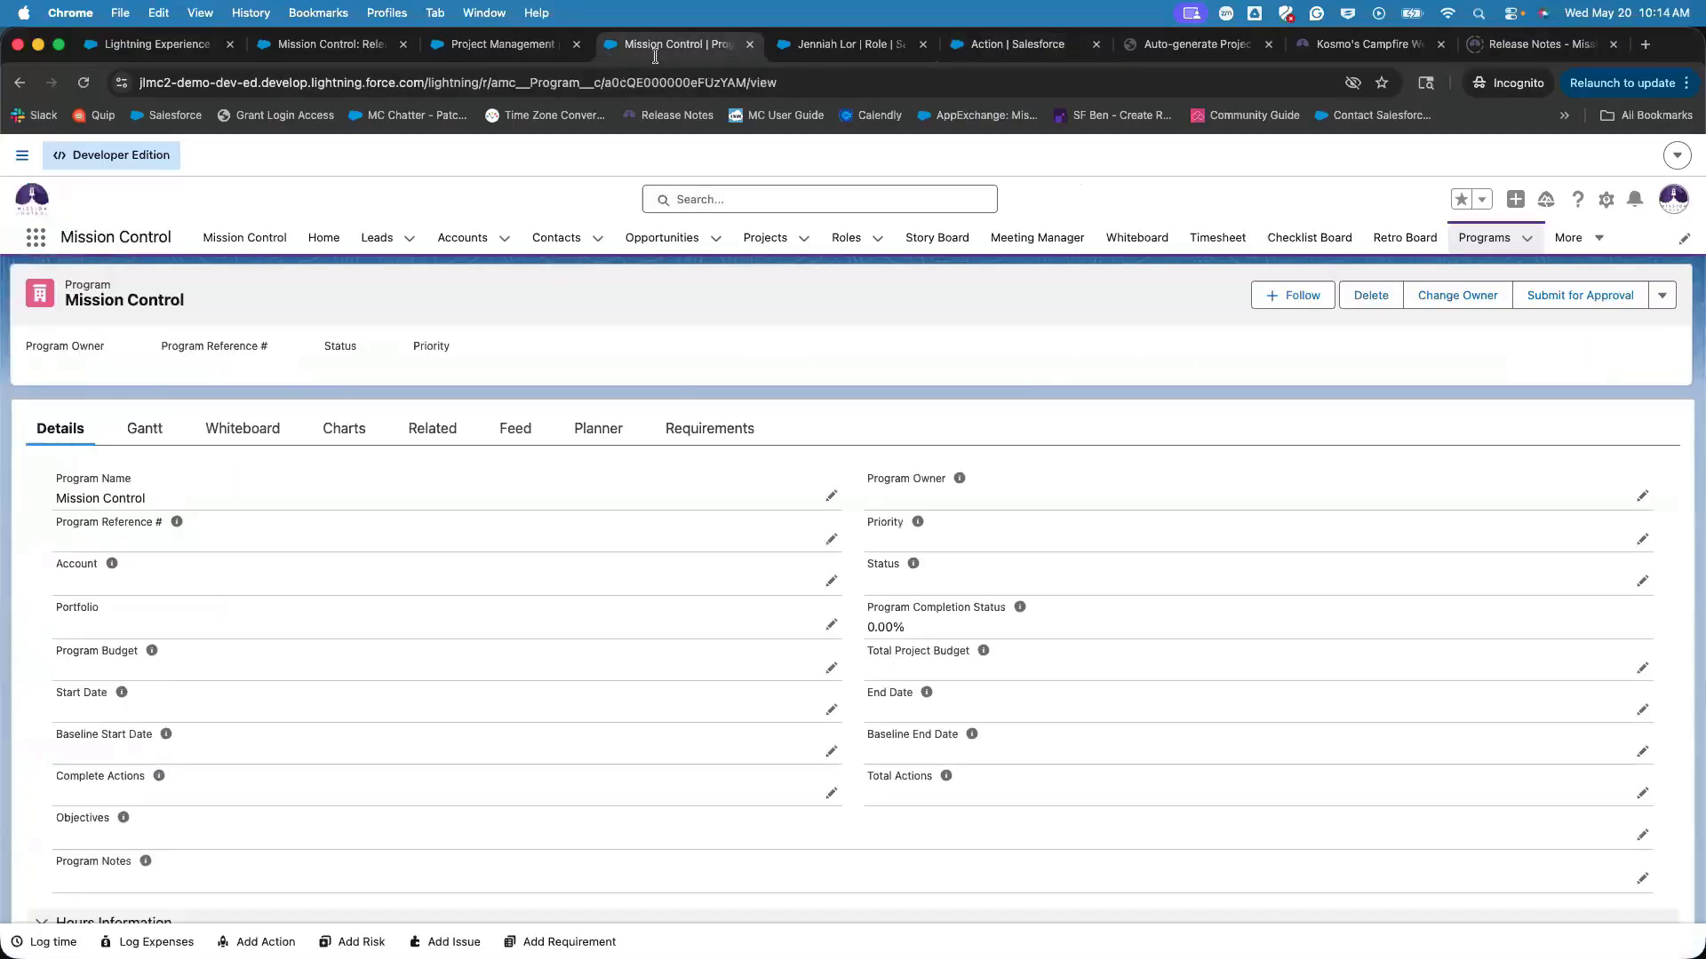
{"action": "left_click", "coordinate": [487, 45]}
{"action": "left_click", "coordinate": [84, 83]}
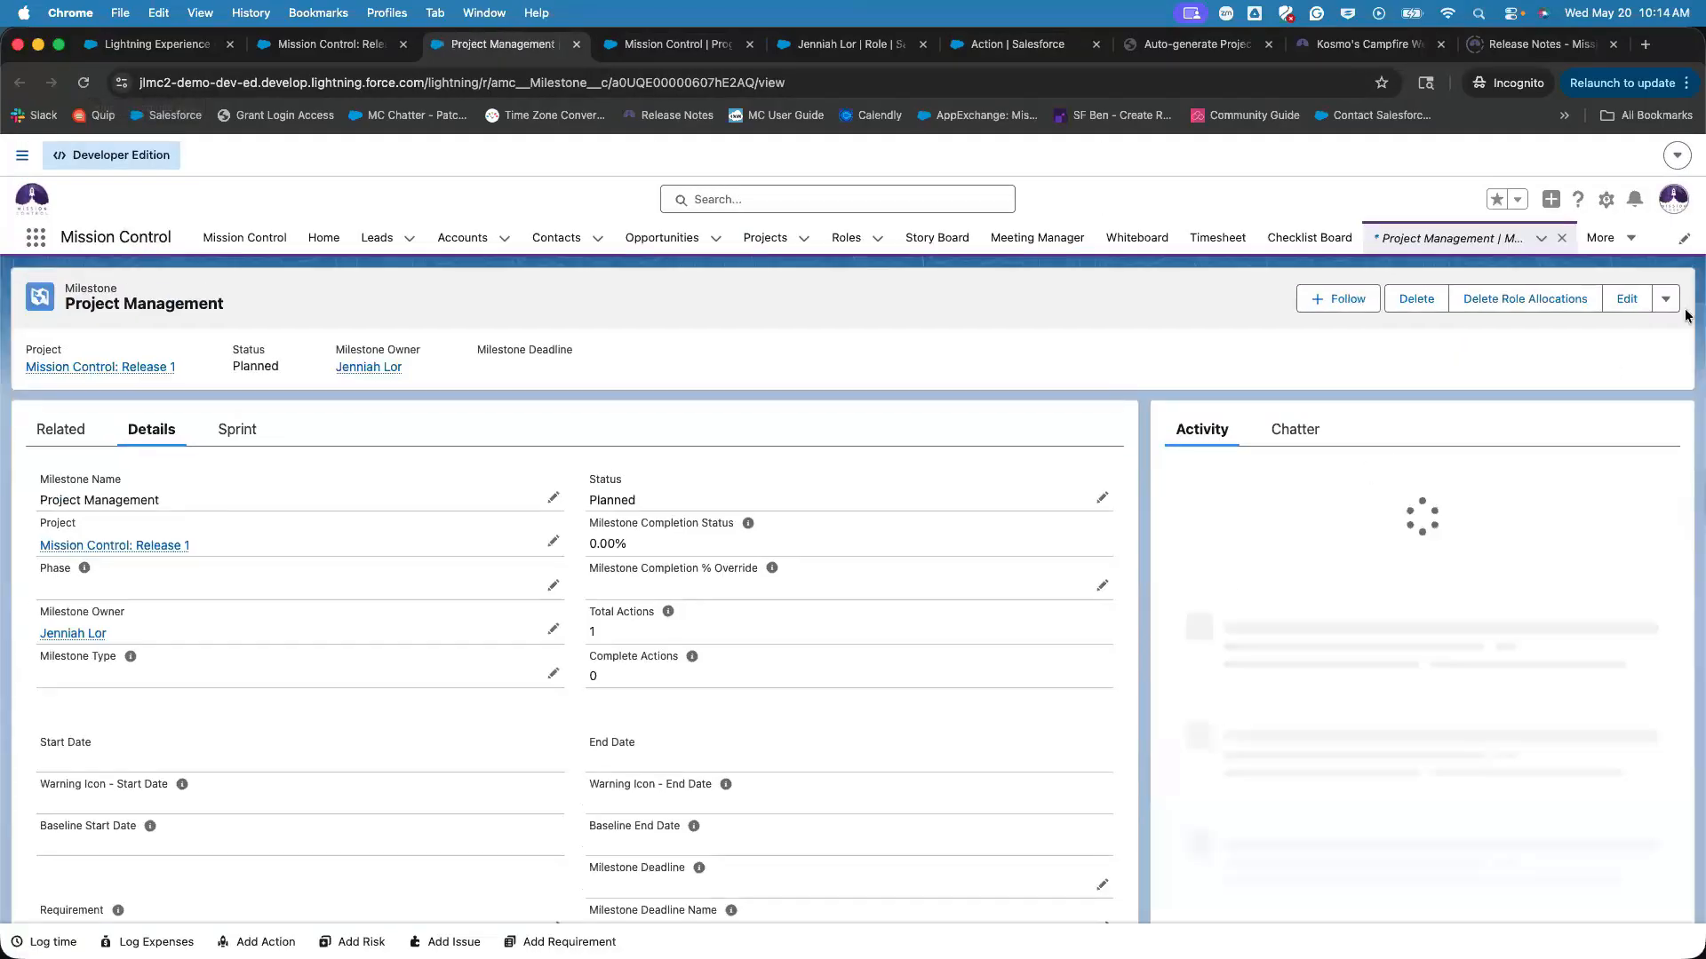
{"action": "left_click", "coordinate": [1662, 295]}
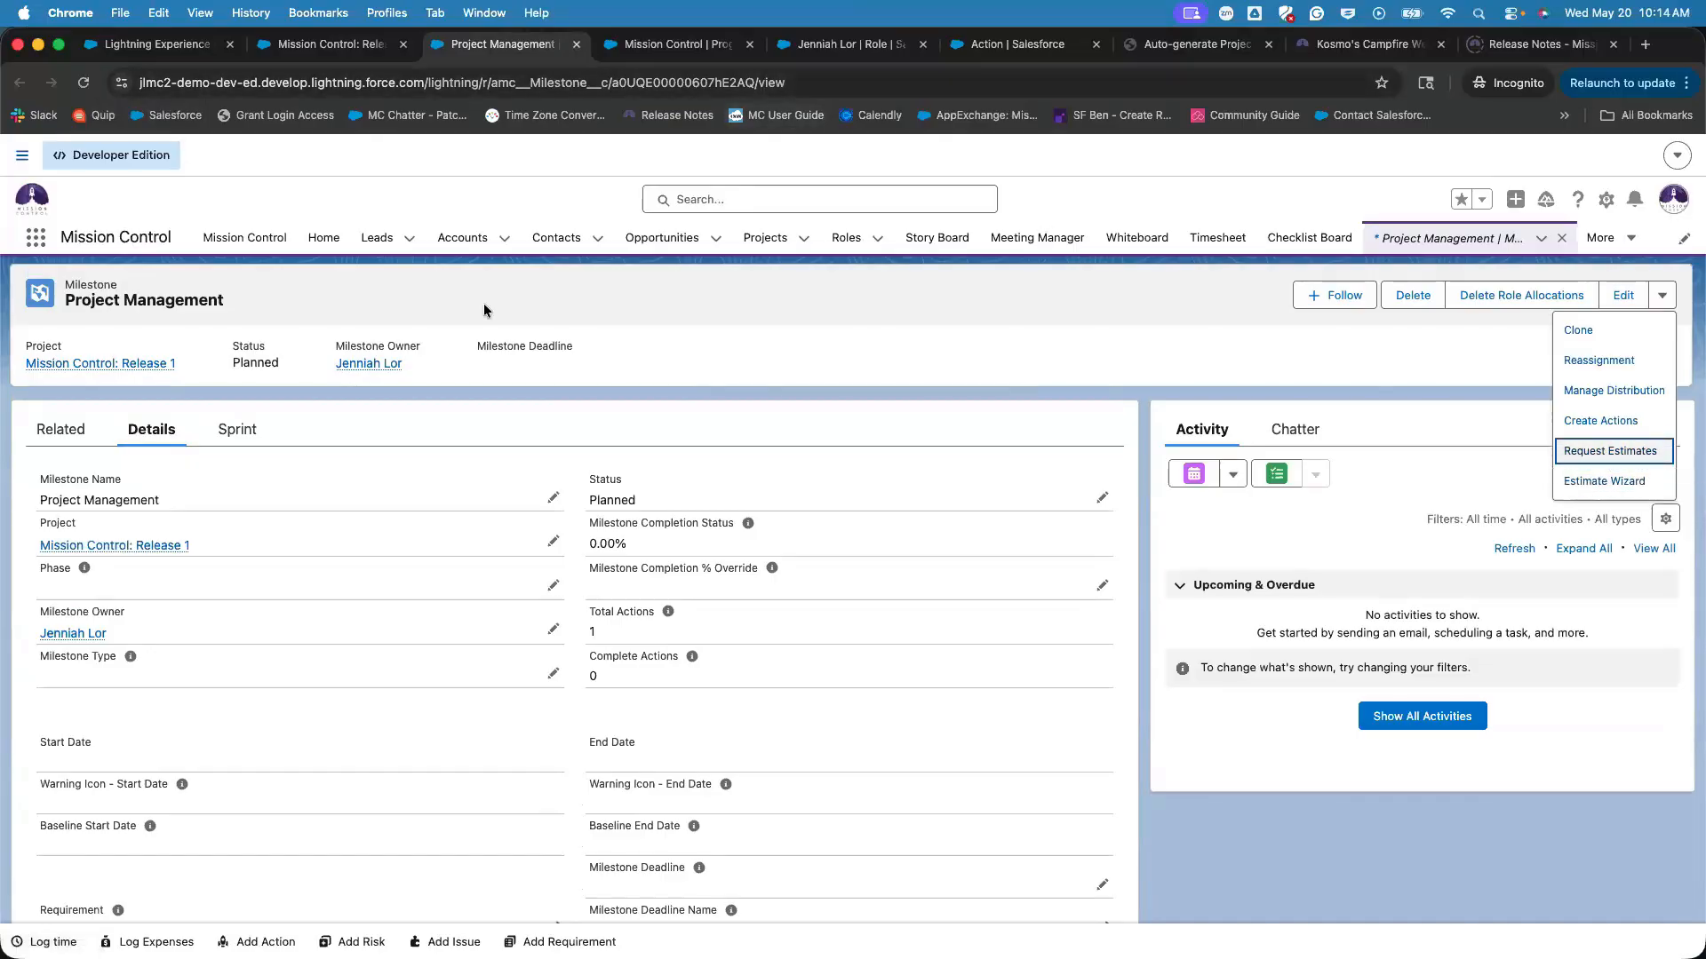
Close the milestone record and review the Work Breakdown Structure on the Mission Control: Release 1 project.
{"action": "left_click", "coordinate": [575, 45]}
{"action": "key", "text": "ctrl+shift+Tab"}
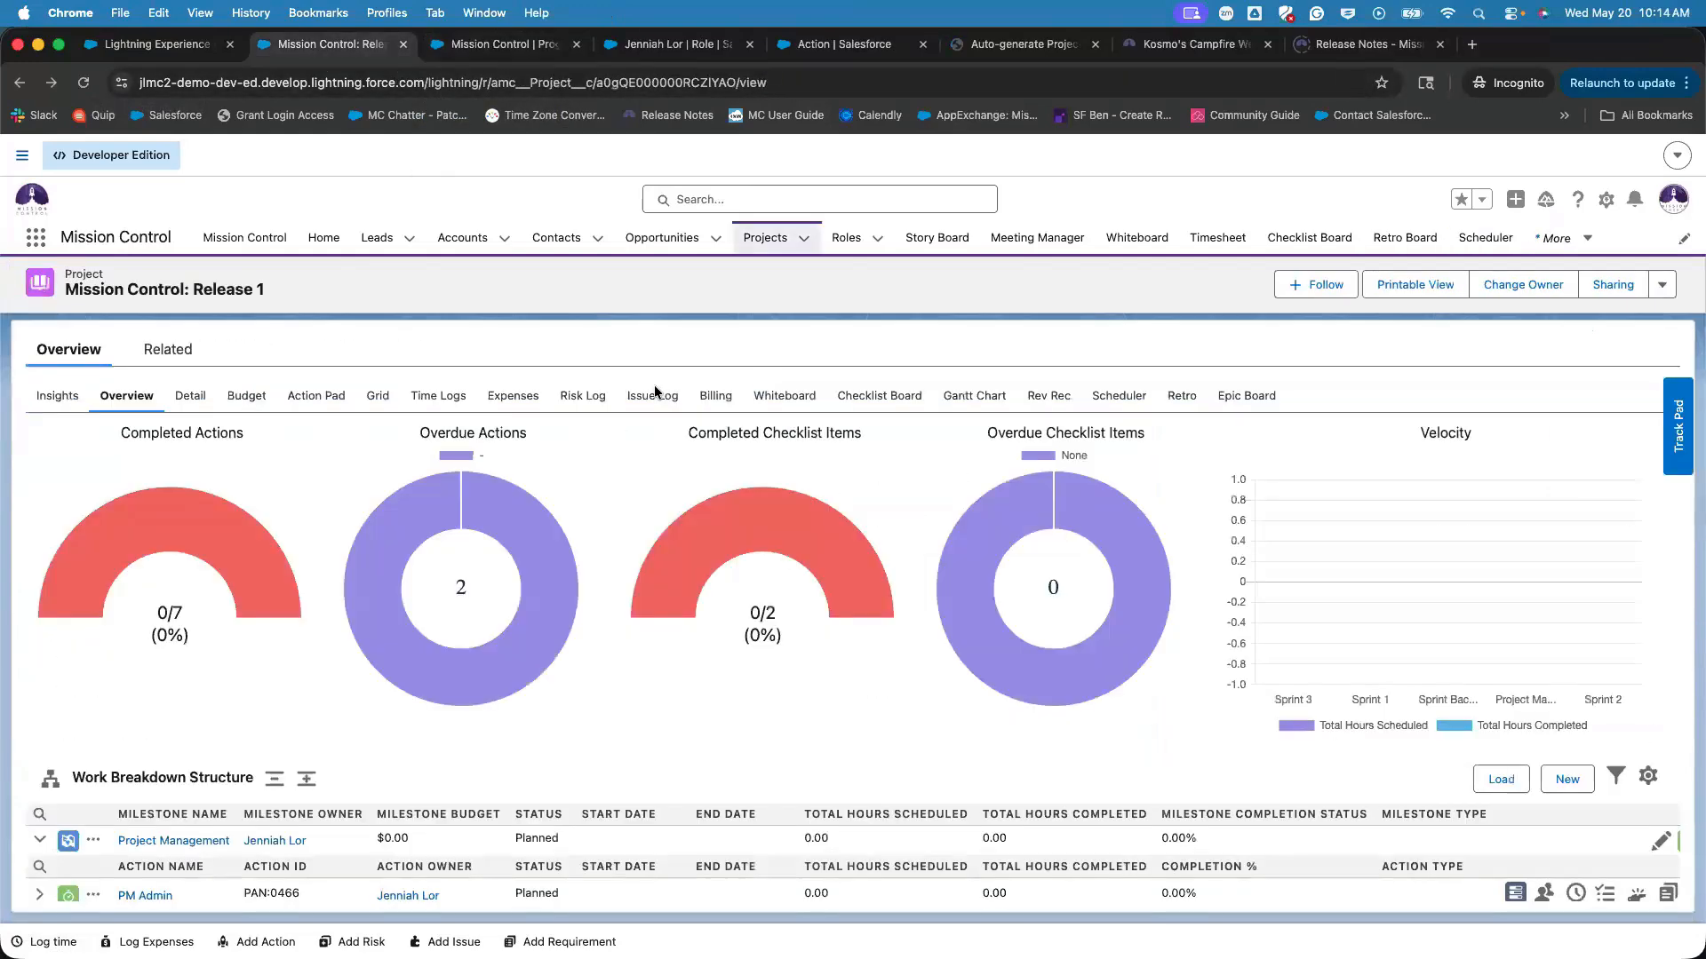
{"action": "mouse_move", "coordinate": [464, 585]}
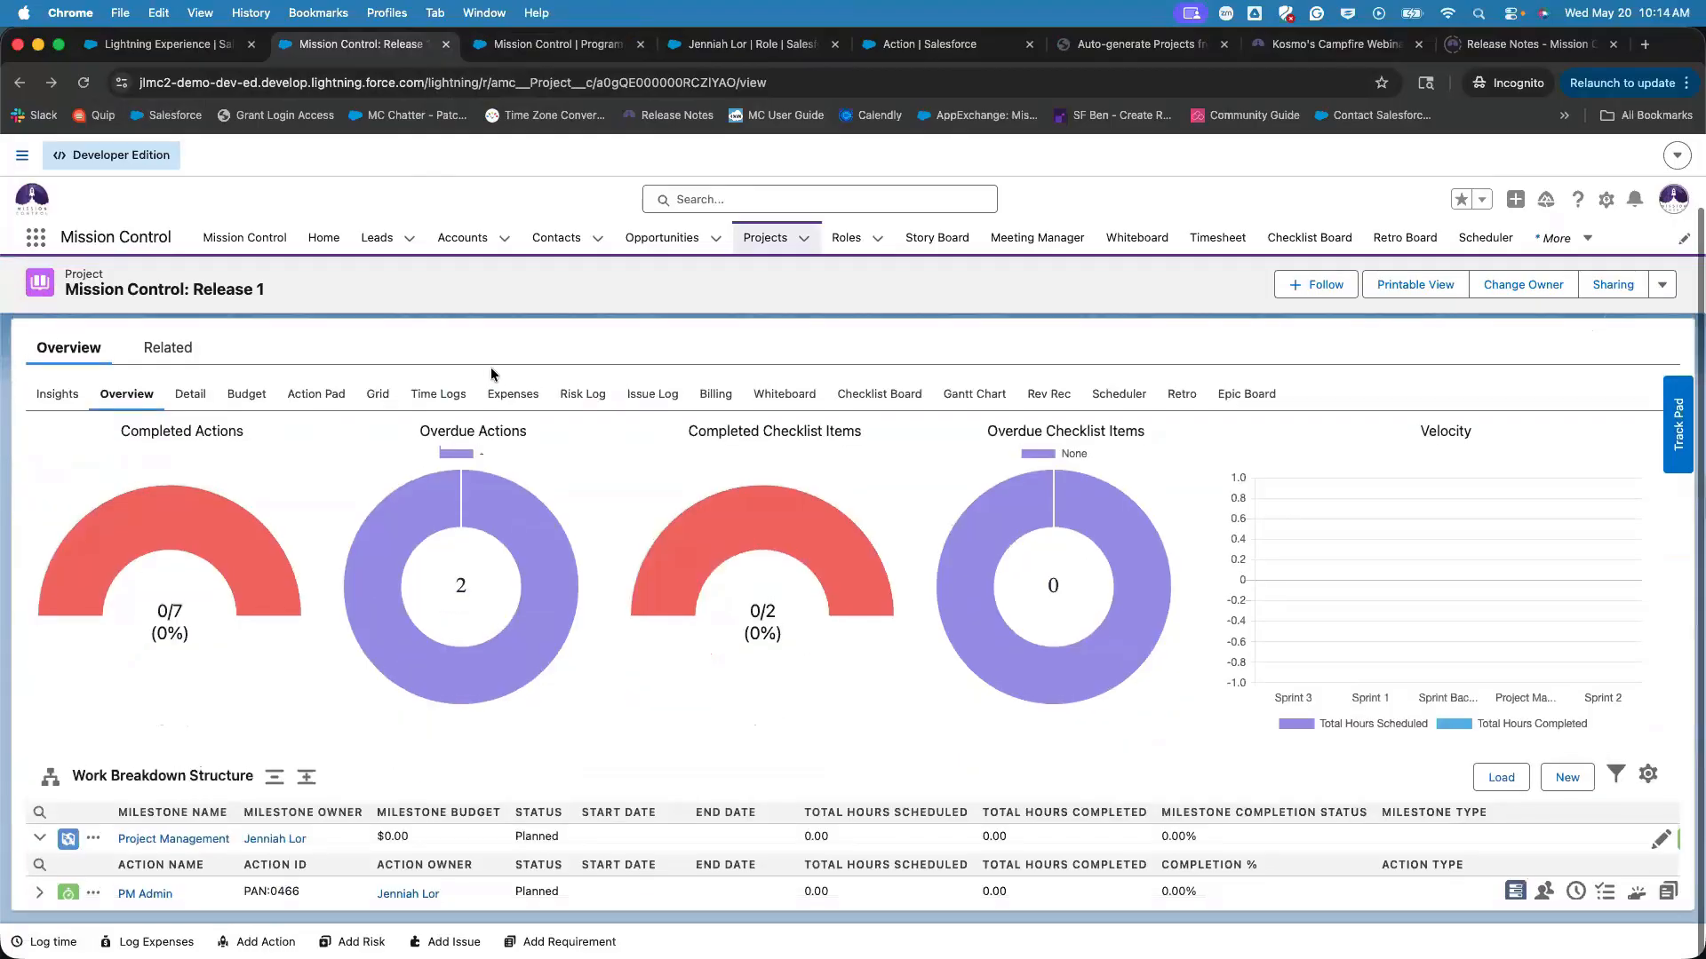
{"action": "scroll", "coordinate": [487, 418], "scroll_direction": "down", "scroll_amount": 2}
{"action": "mouse_move", "coordinate": [486, 434]}
{"action": "scroll", "coordinate": [486, 434], "scroll_direction": "down", "scroll_amount": 10}
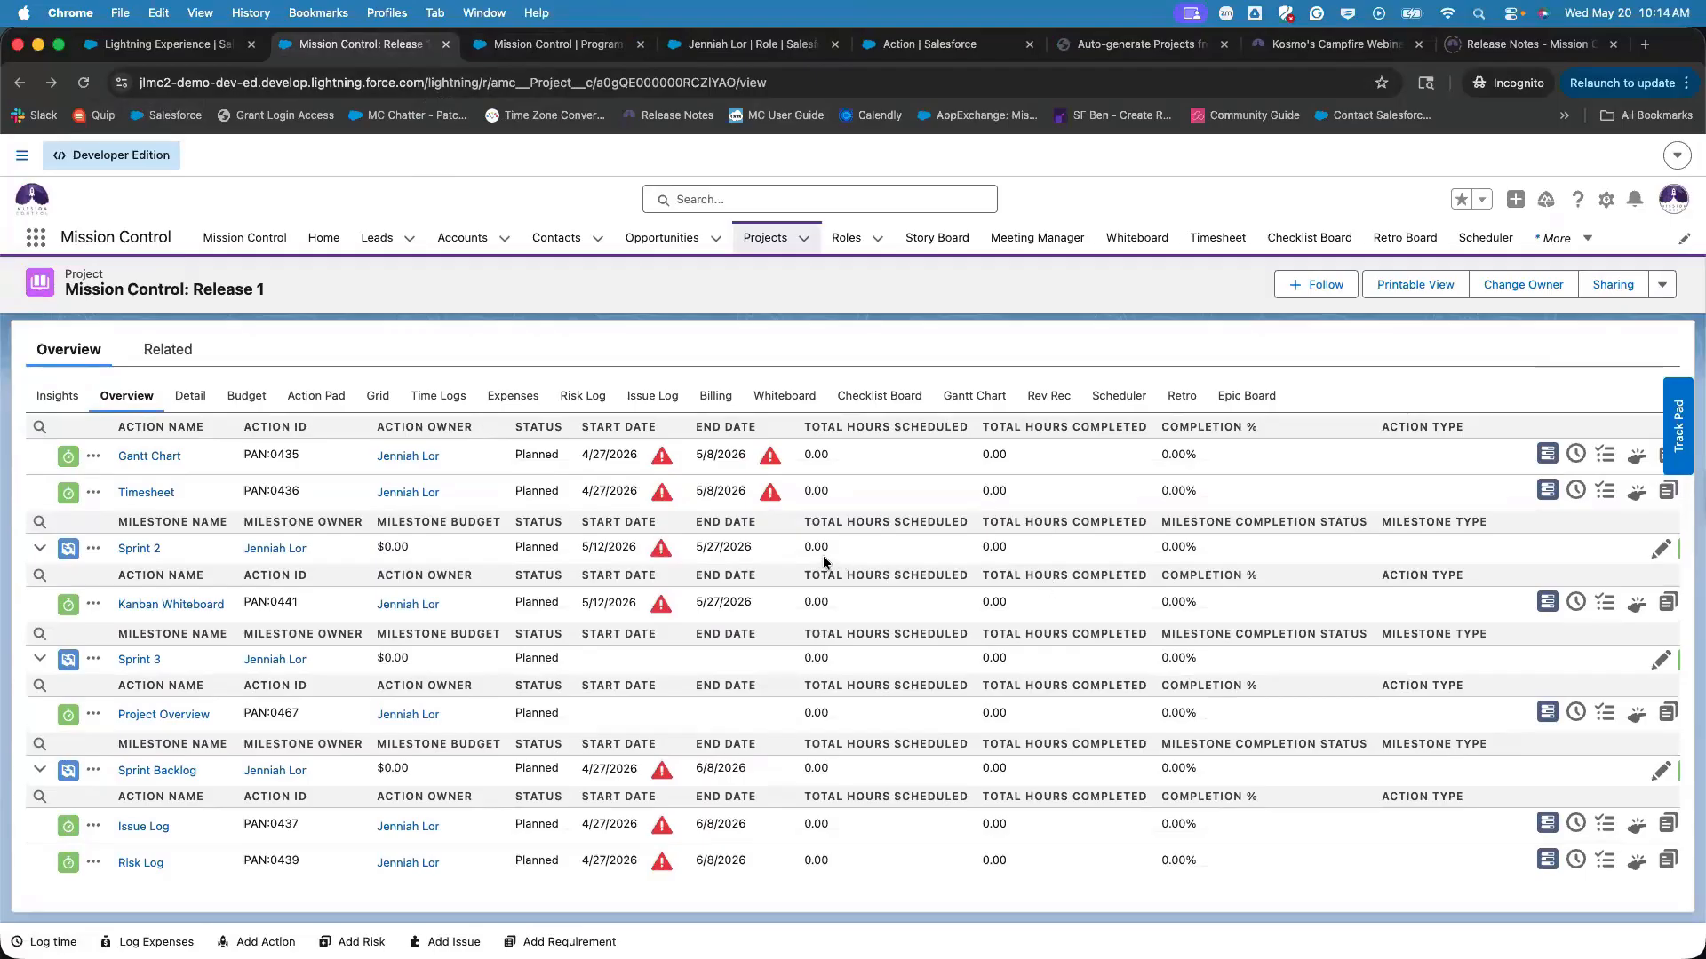
Review the milestones and actions from Project Management through Sprint Backlog in the project's Work Breakdown Structure.
{"action": "scroll", "coordinate": [824, 562], "scroll_direction": "up", "scroll_amount": 5}
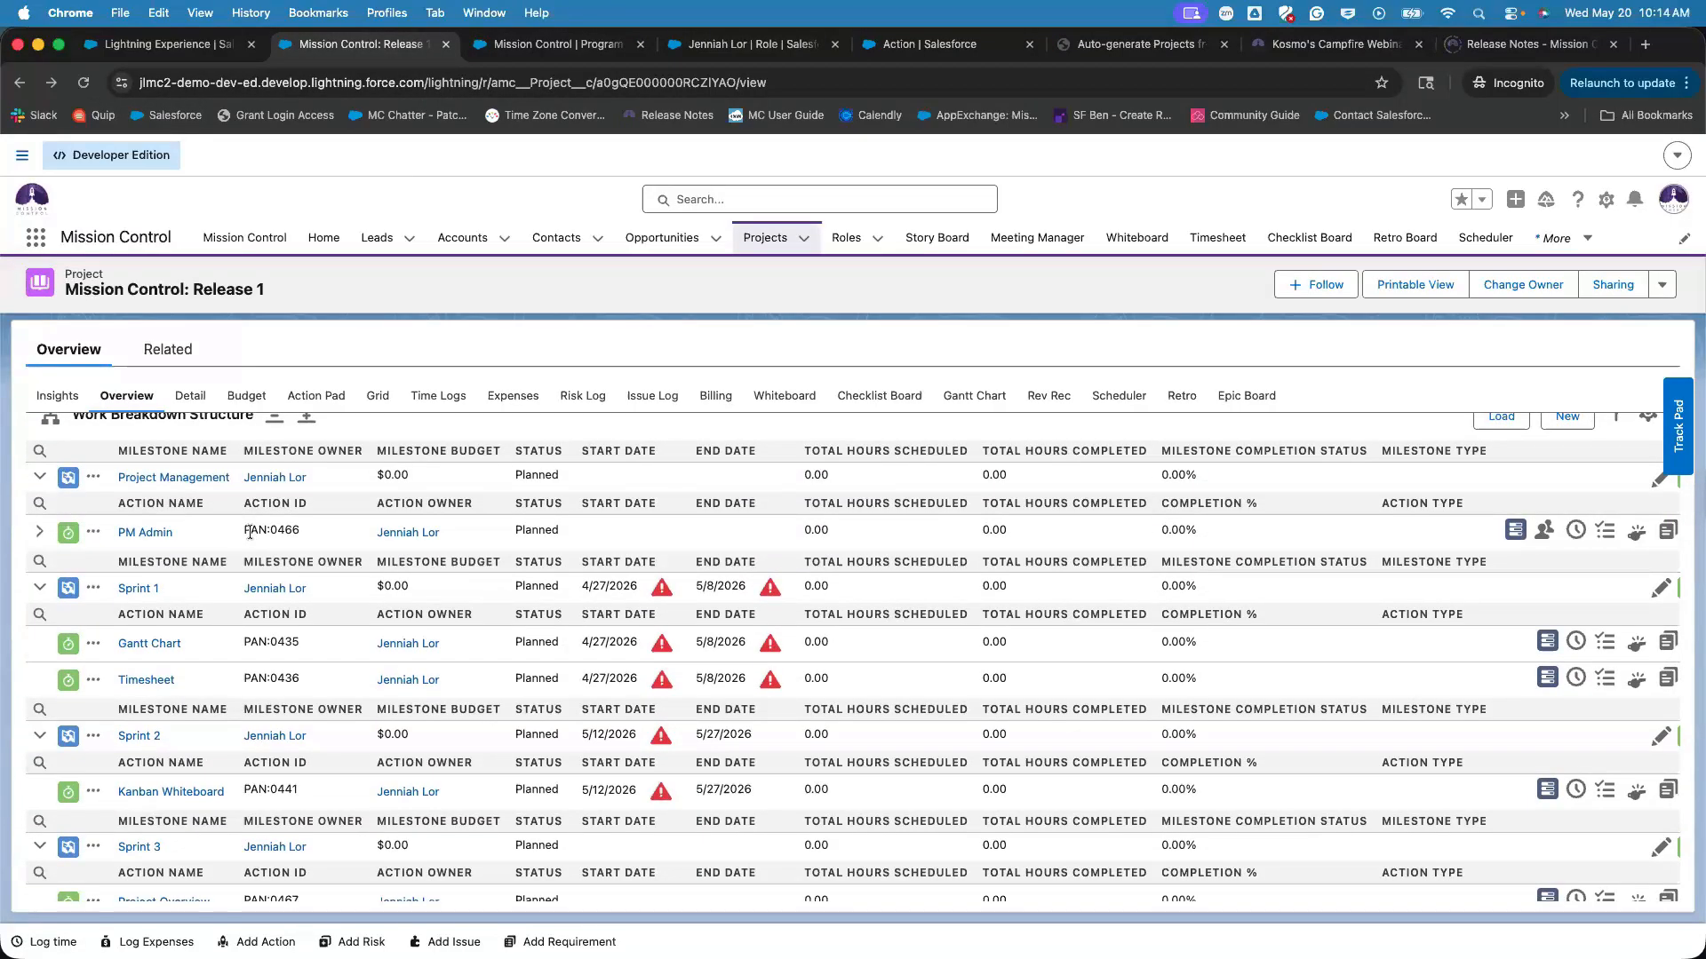
{"action": "scroll", "coordinate": [253, 620], "scroll_direction": "down", "scroll_amount": 5}
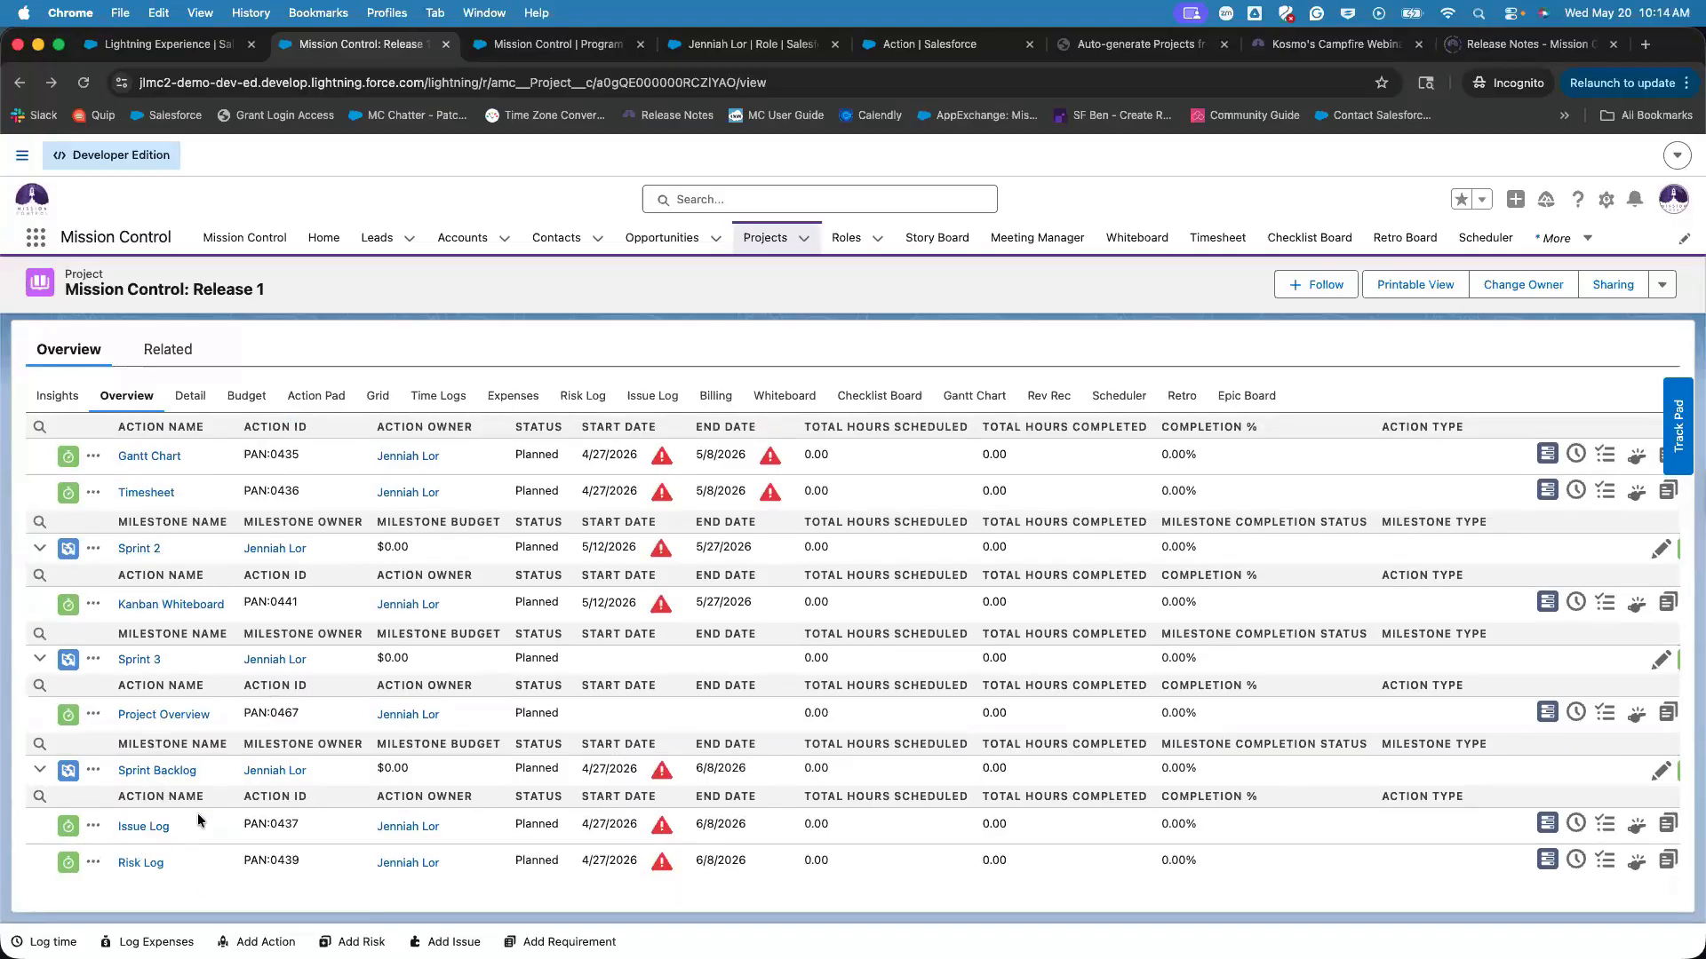
{"action": "scroll", "coordinate": [545, 633], "scroll_direction": "up", "scroll_amount": 3}
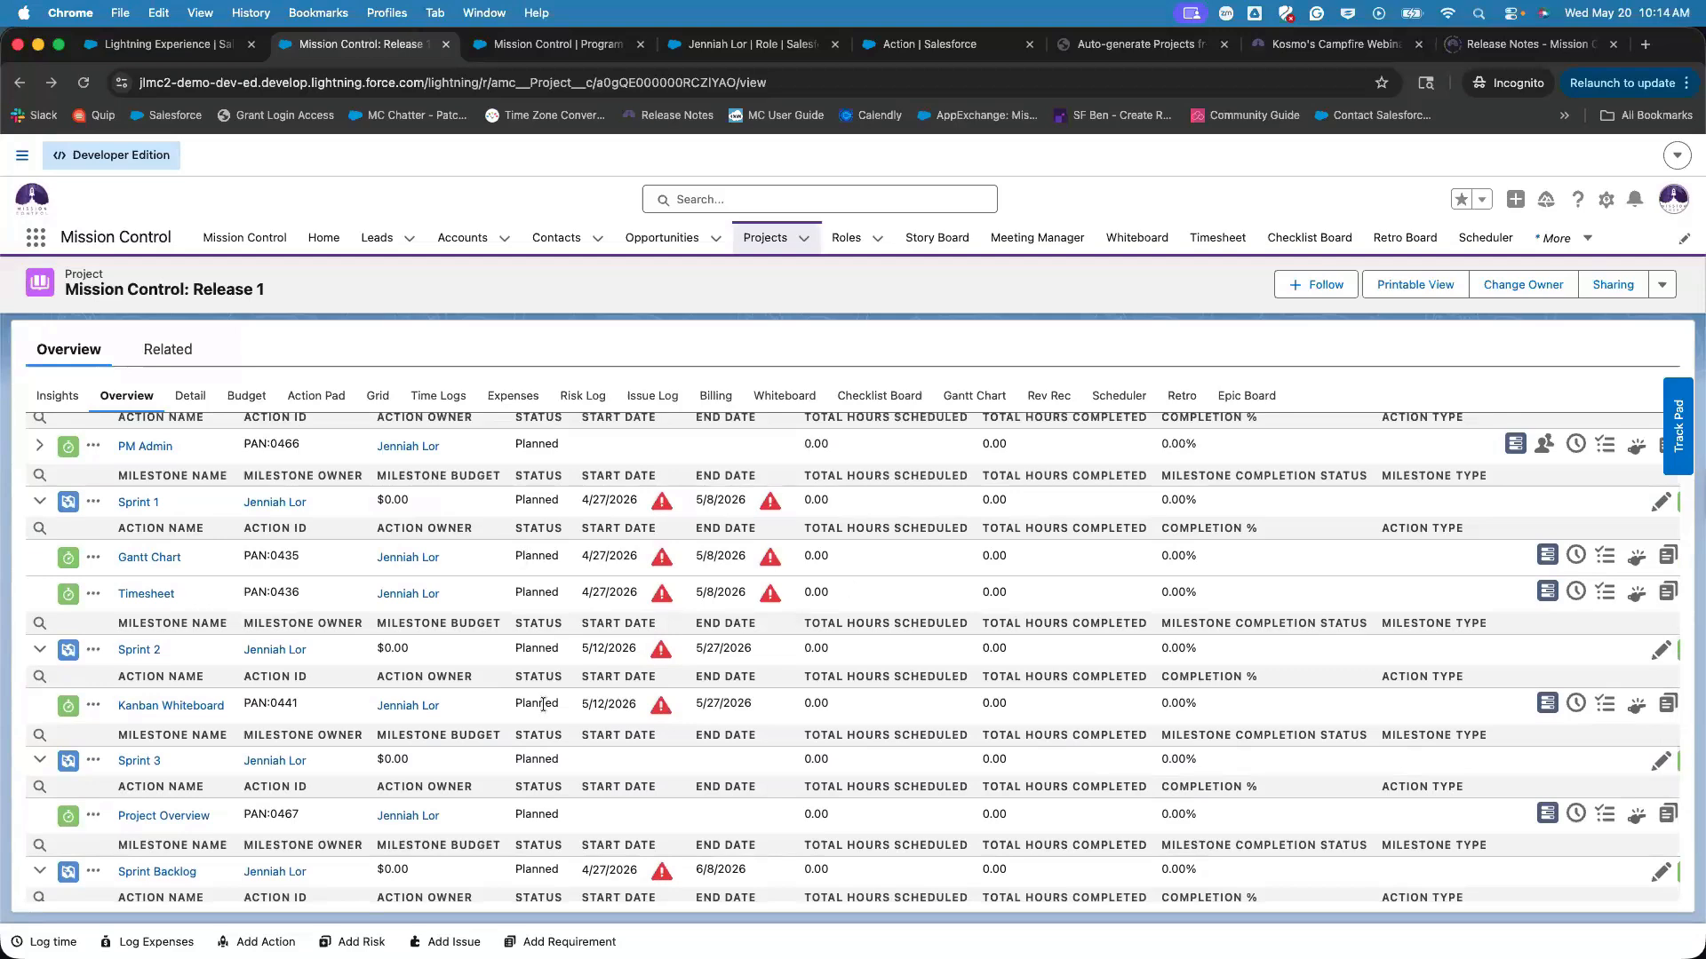
{"action": "scroll", "coordinate": [597, 754], "scroll_direction": "down", "scroll_amount": 2}
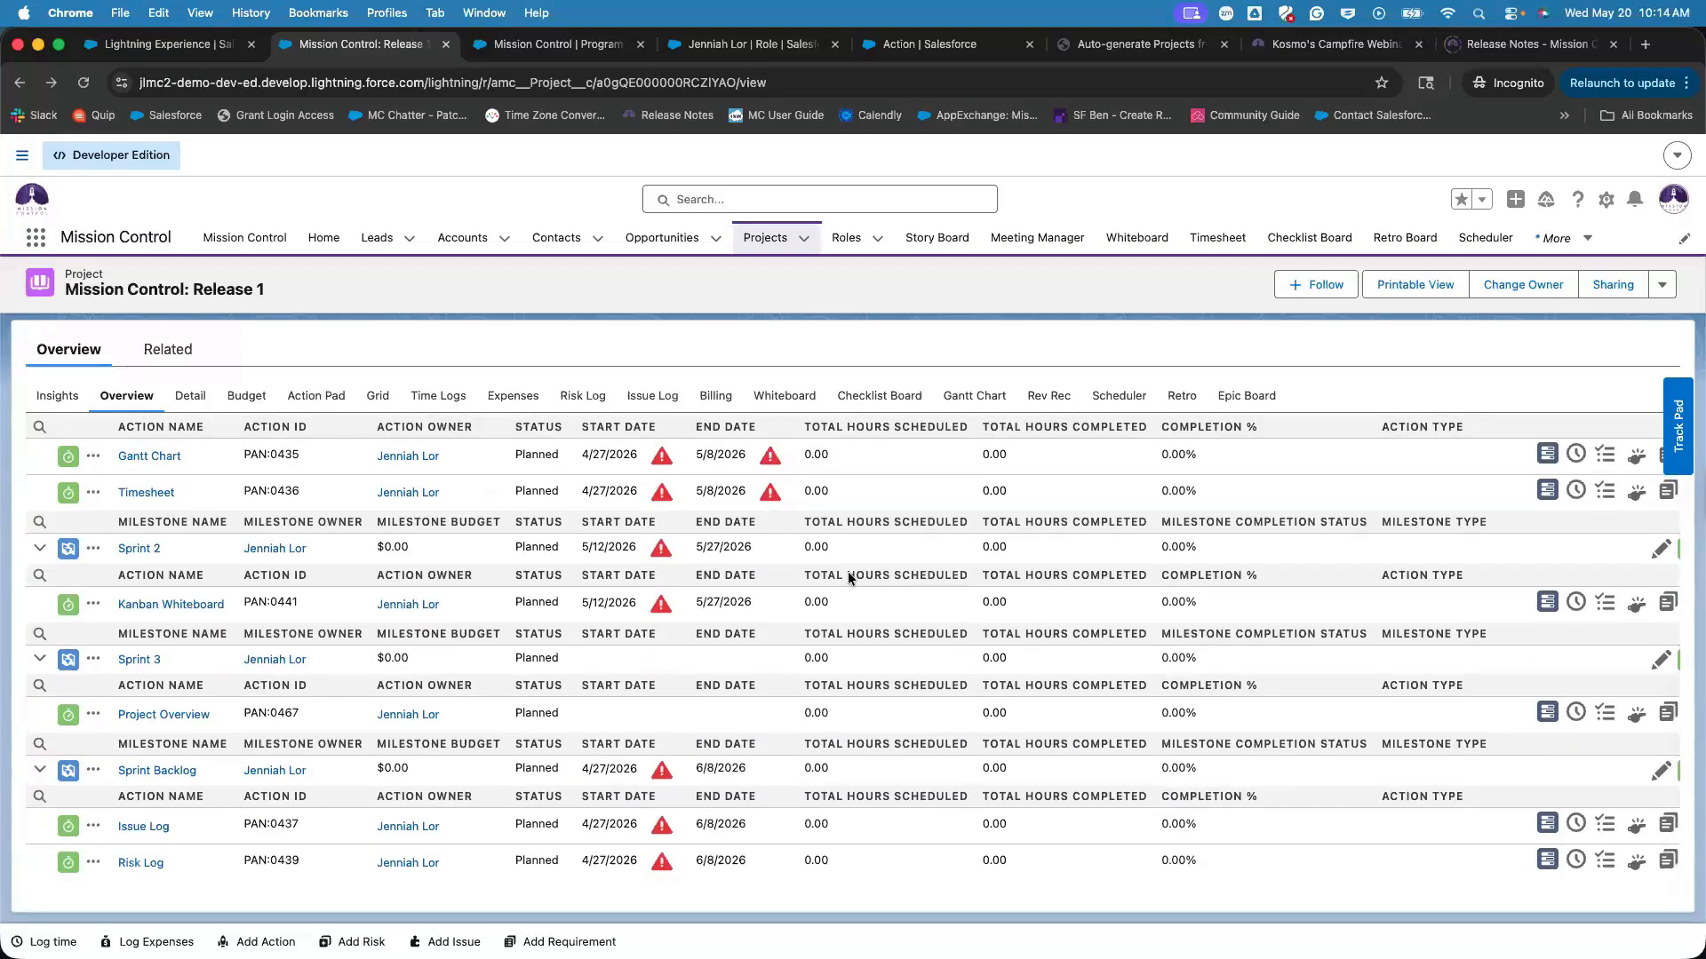
{"action": "scroll", "coordinate": [819, 482], "scroll_direction": "up", "scroll_amount": 2}
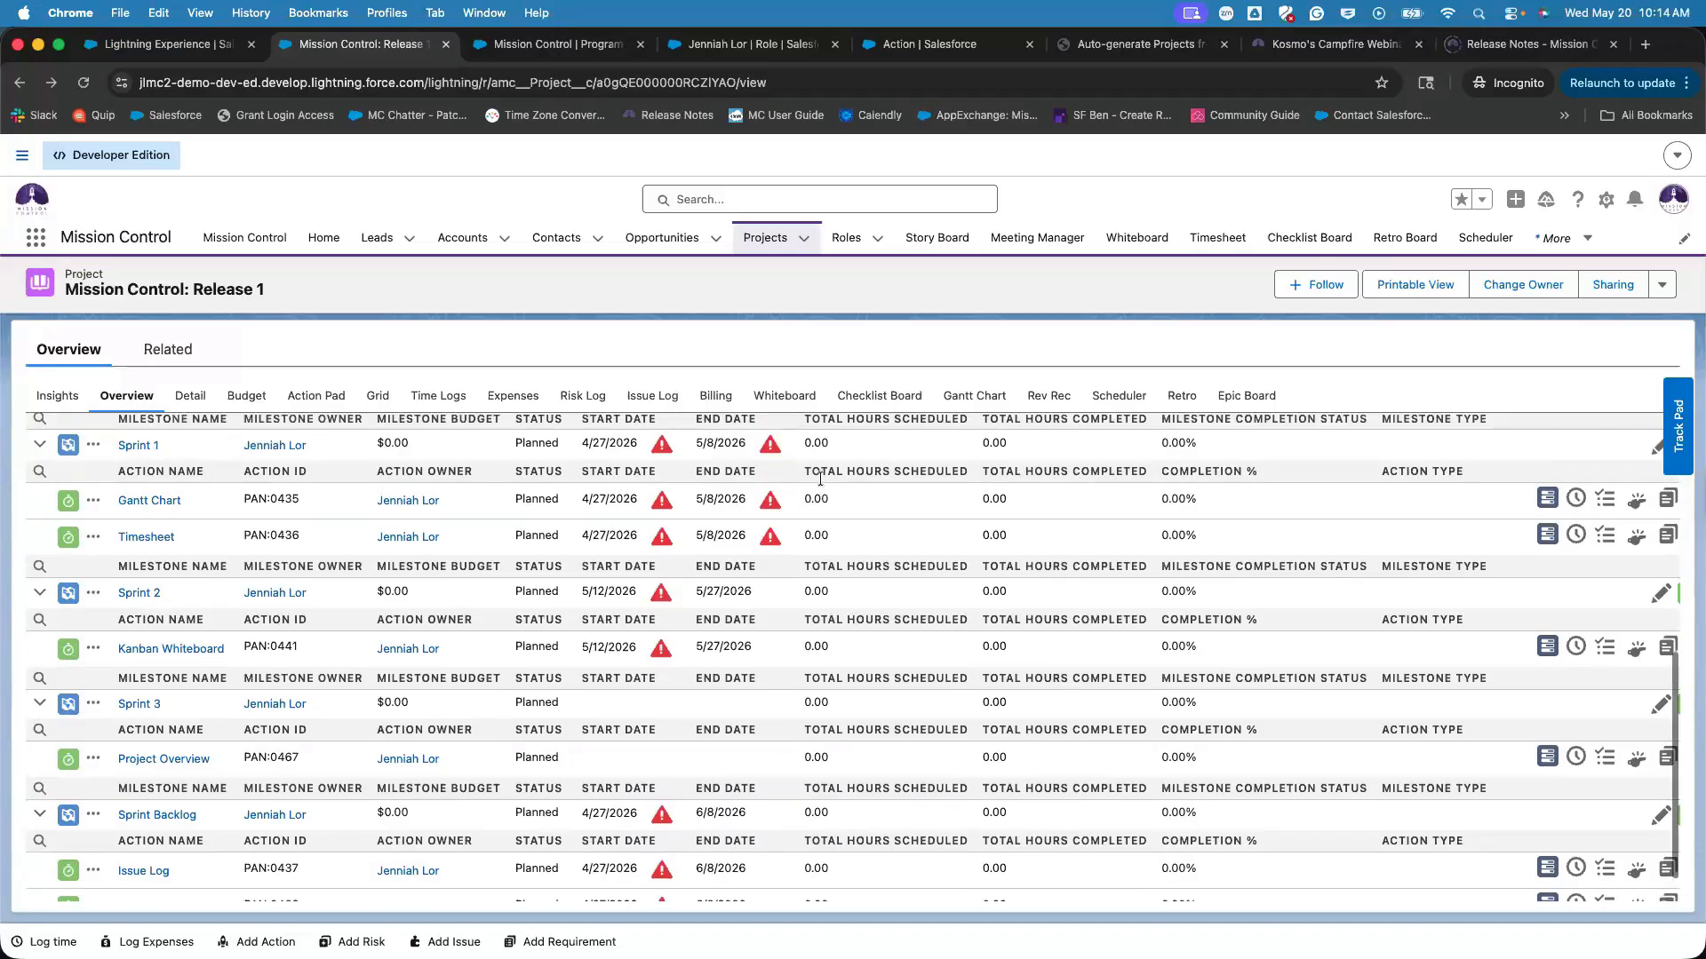
{"action": "scroll", "coordinate": [486, 702], "scroll_direction": "down", "scroll_amount": 2}
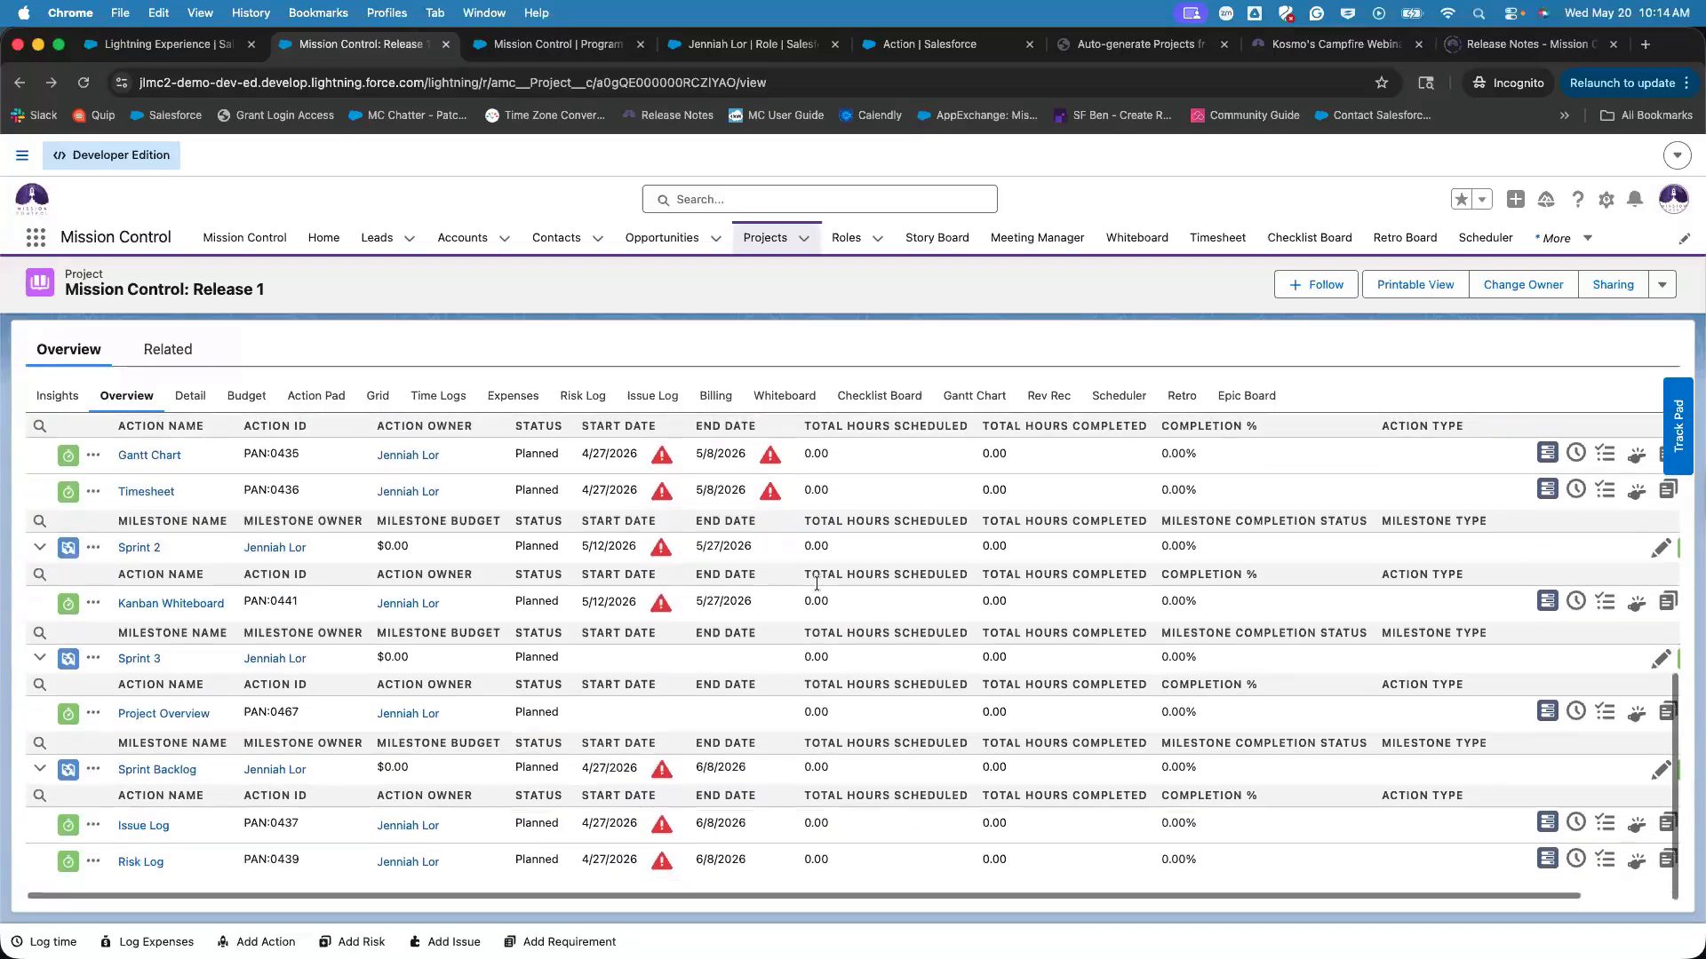
{"action": "scroll", "coordinate": [487, 707], "scroll_direction": "up", "scroll_amount": 5}
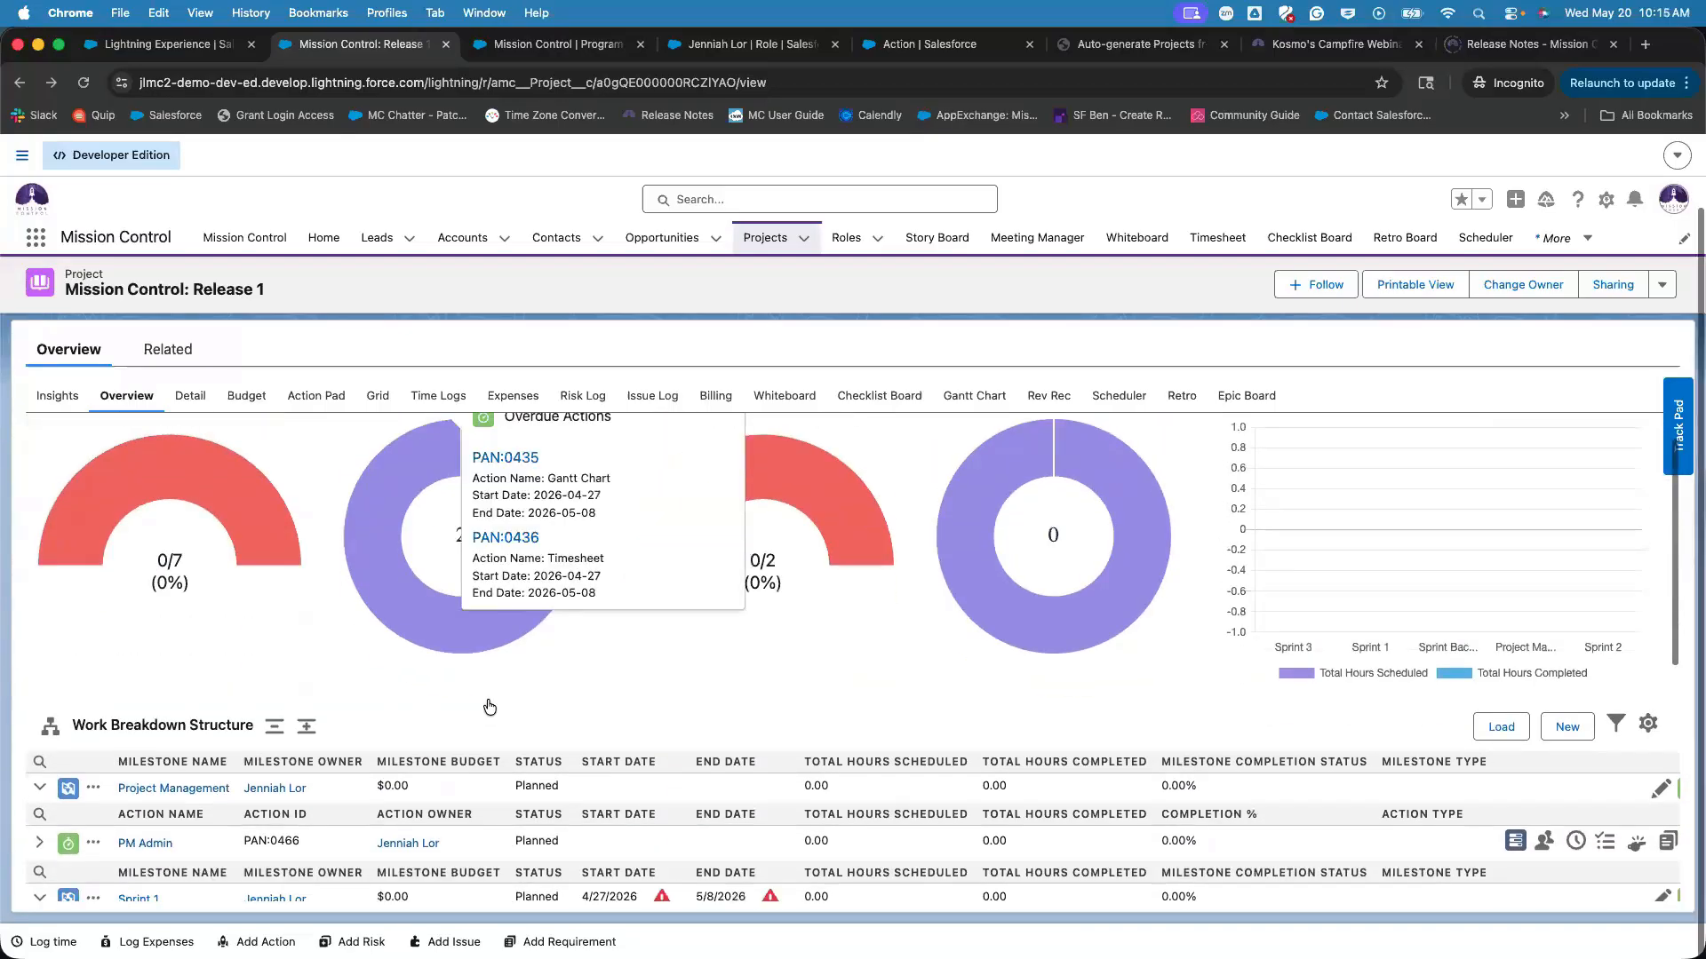
Inspect the PM Admin action's checklist items and look for Request Estimates and Estimate Wizard among the project's additional actions.
{"action": "scroll", "coordinate": [486, 706], "scroll_direction": "down", "scroll_amount": 3}
{"action": "left_click", "coordinate": [40, 501]}
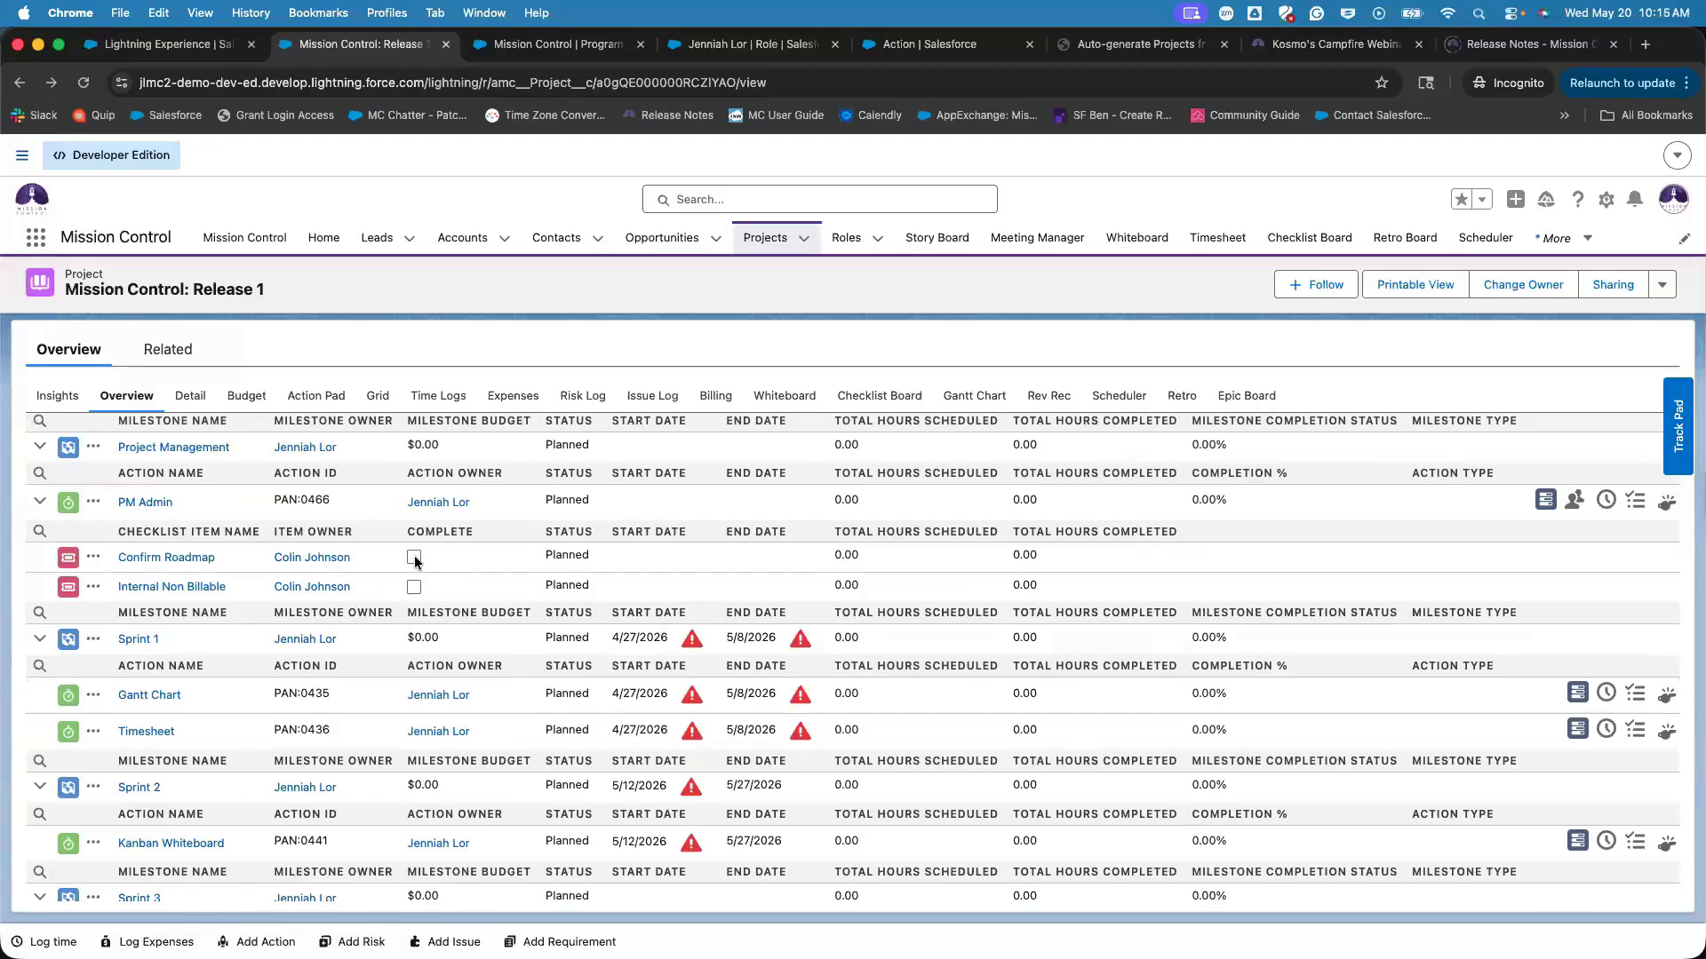
{"action": "left_click", "coordinate": [38, 503]}
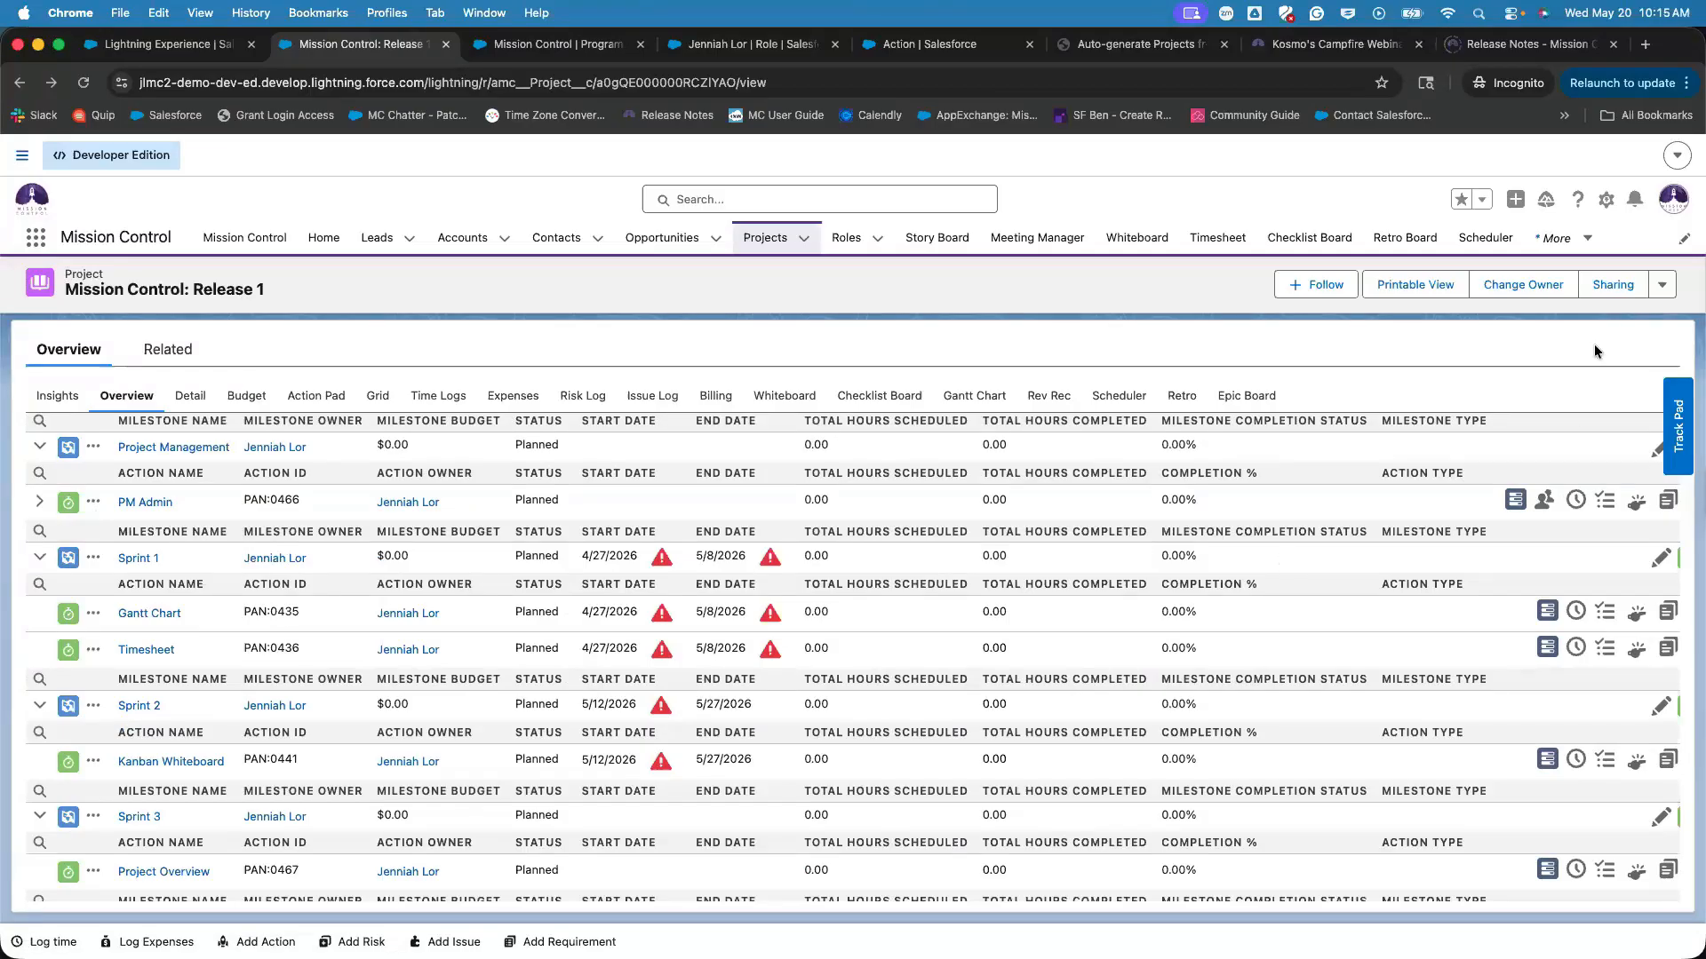
{"action": "left_click", "coordinate": [1662, 286]}
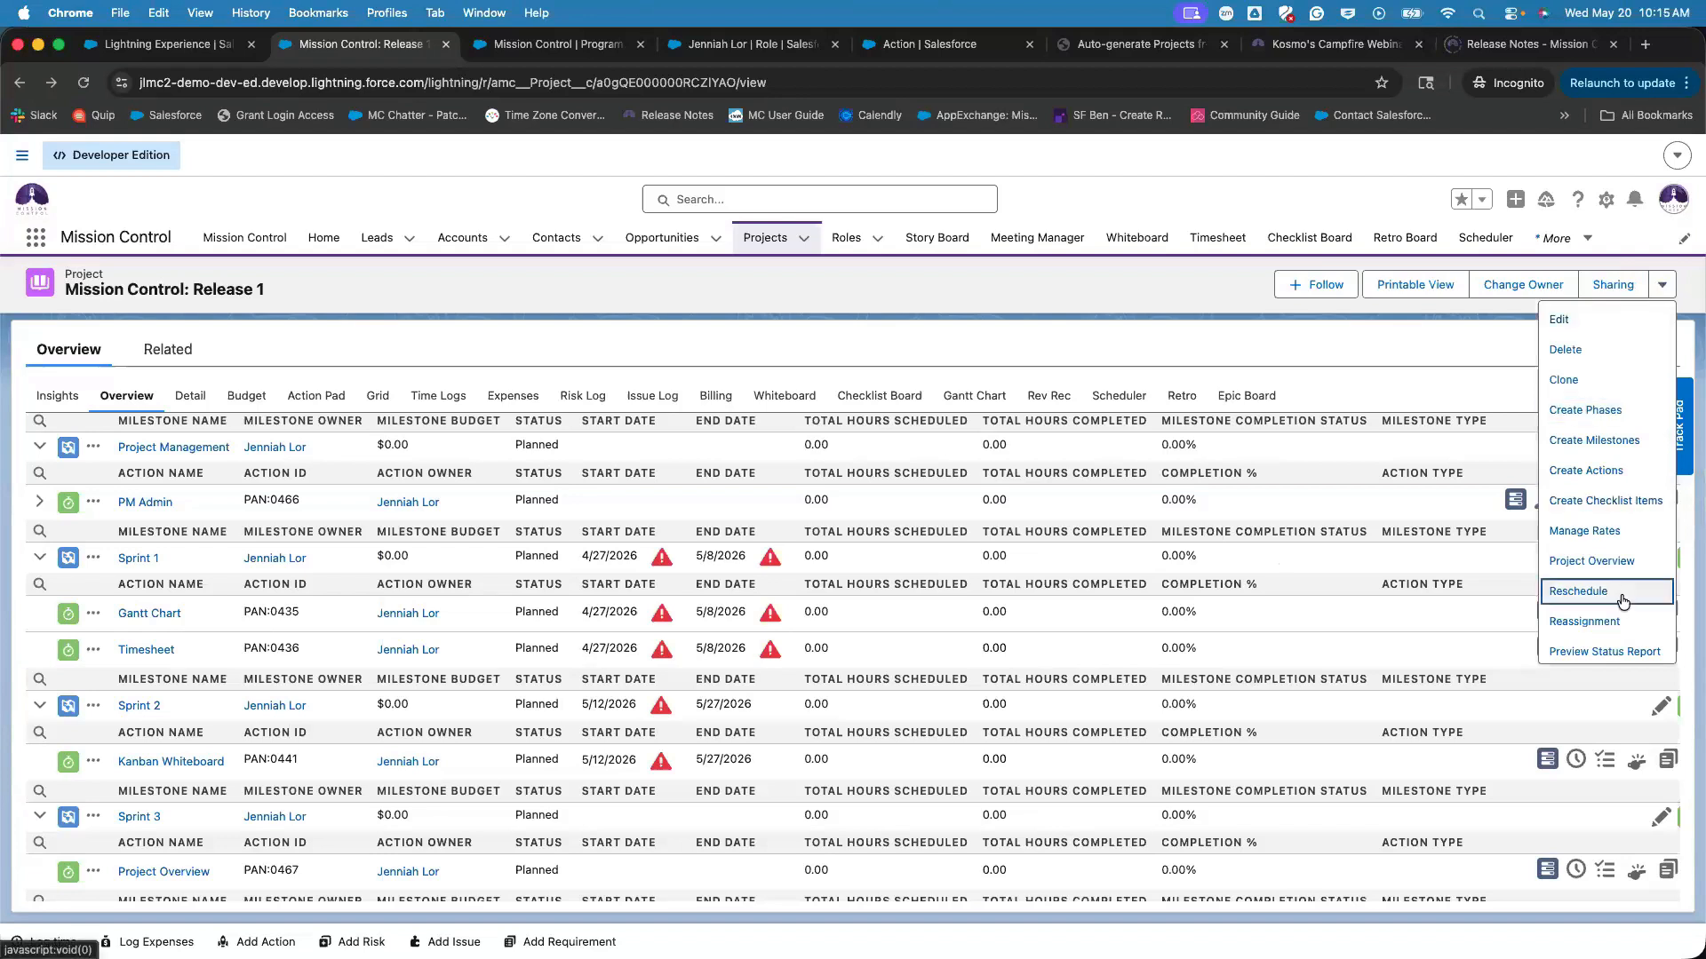
{"action": "scroll", "coordinate": [1622, 604], "scroll_direction": "down", "scroll_amount": 3}
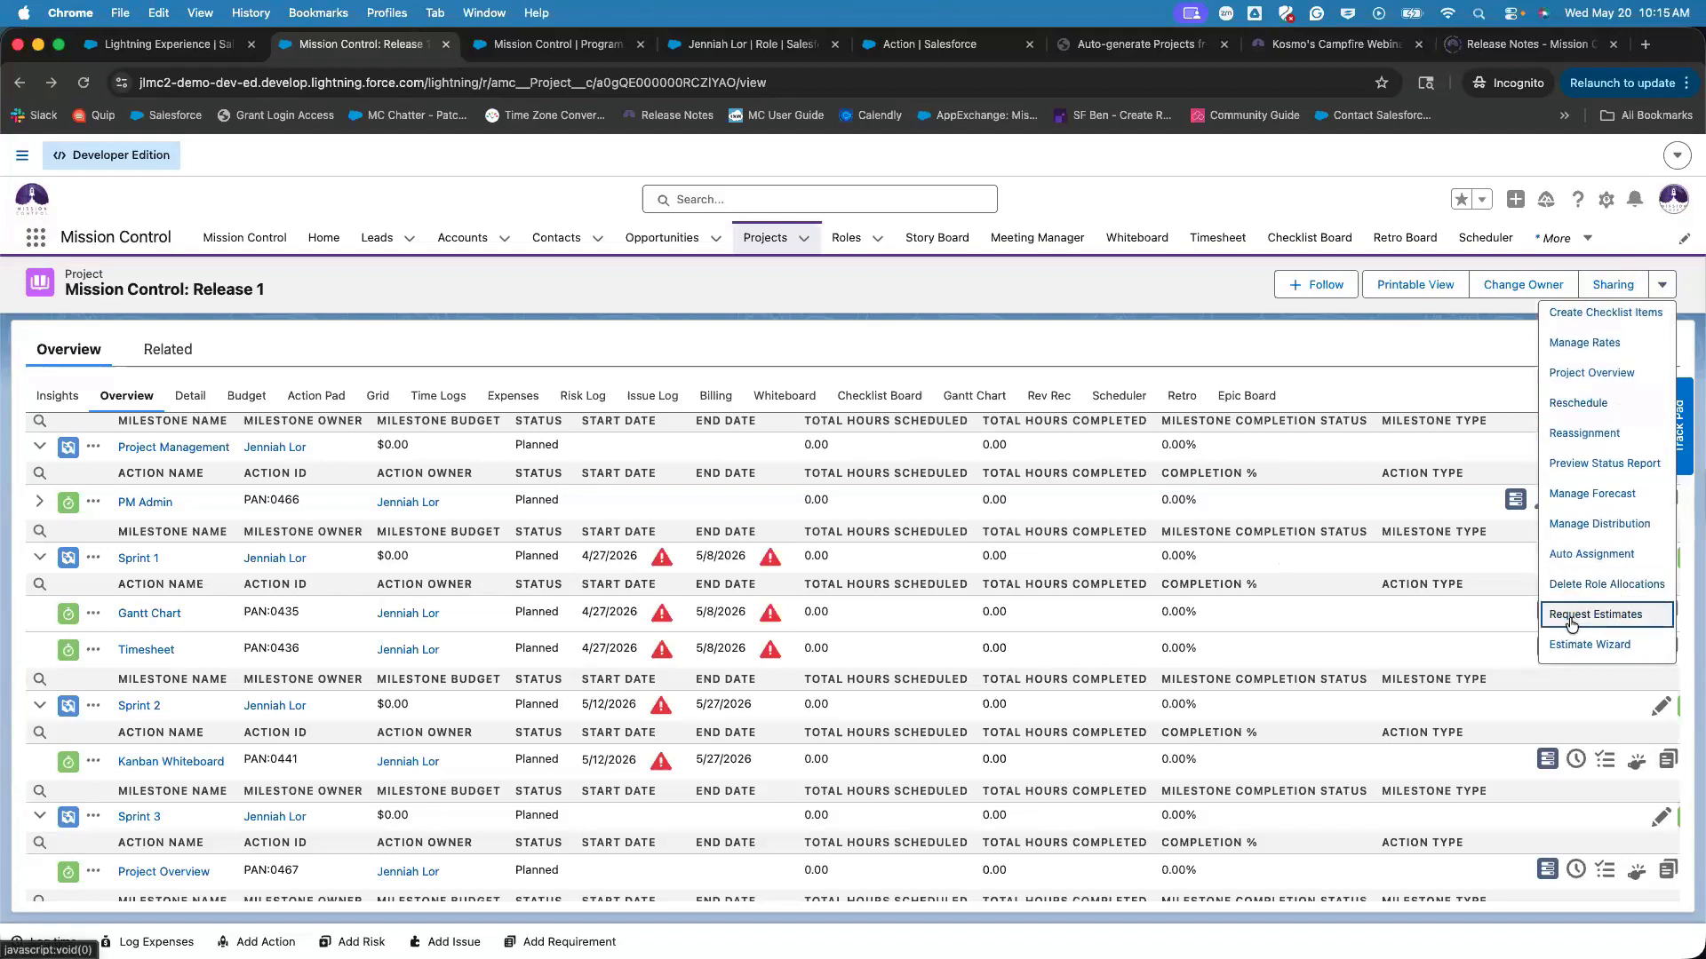
Load Aprika Program in the Program Planner and start an estimate request for the Project Overview requirement, REQ:000006.
{"action": "left_click", "coordinate": [200, 55]}
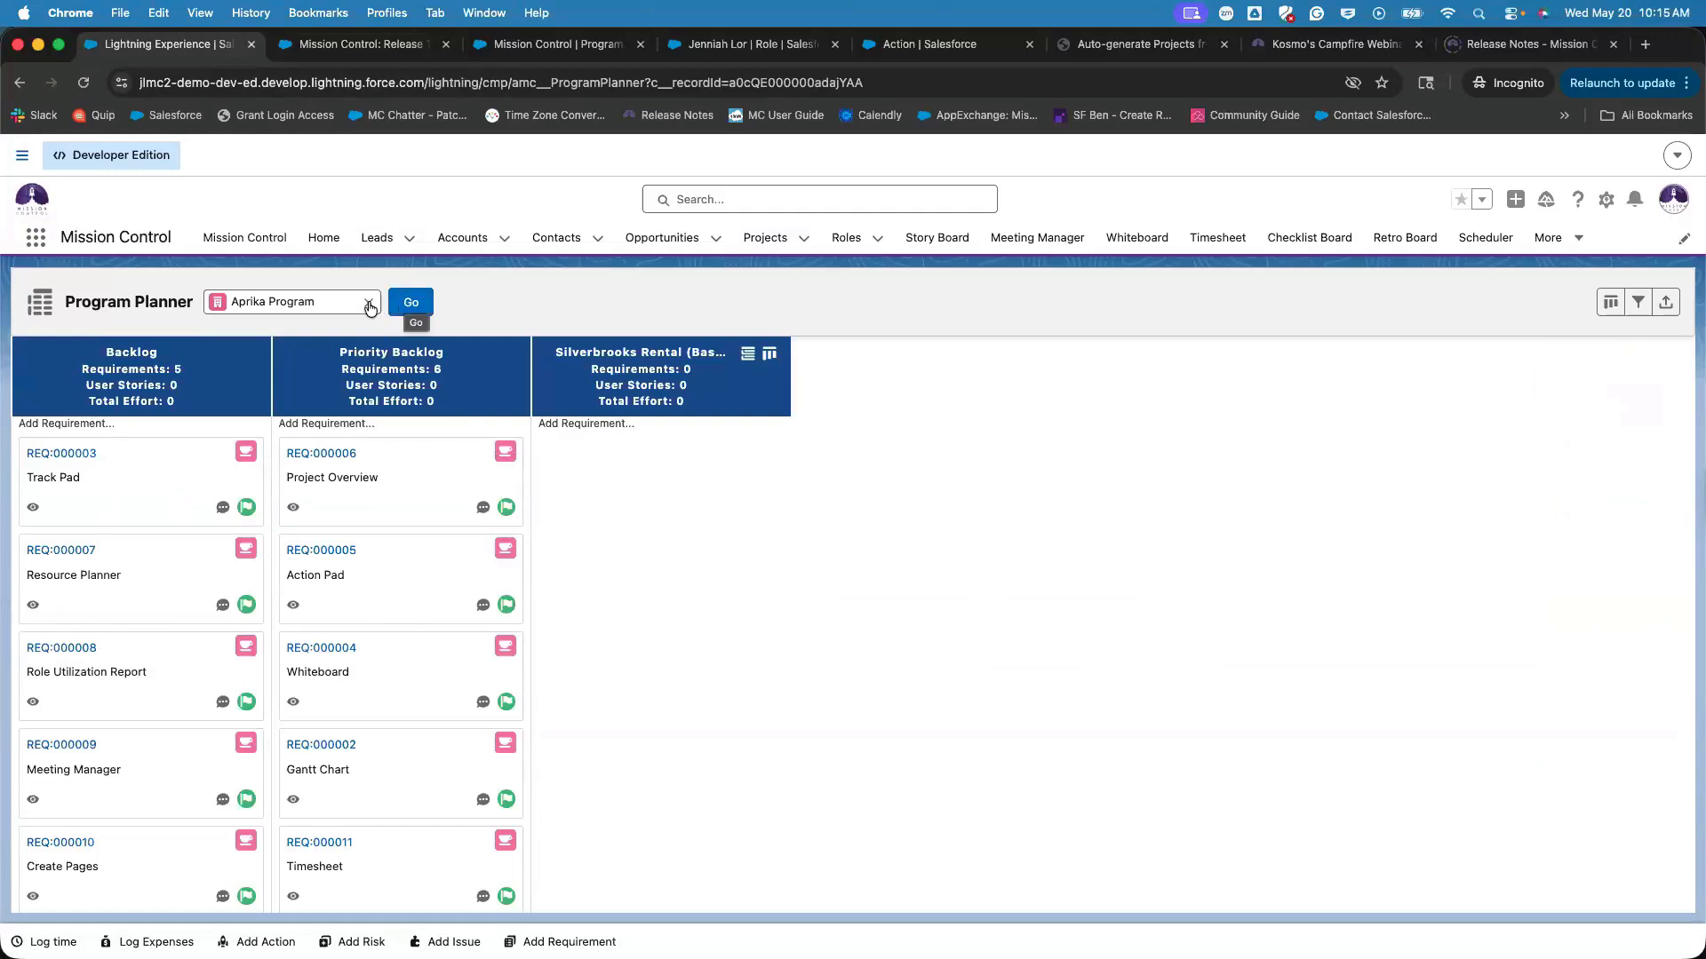
{"action": "left_click", "coordinate": [425, 309]}
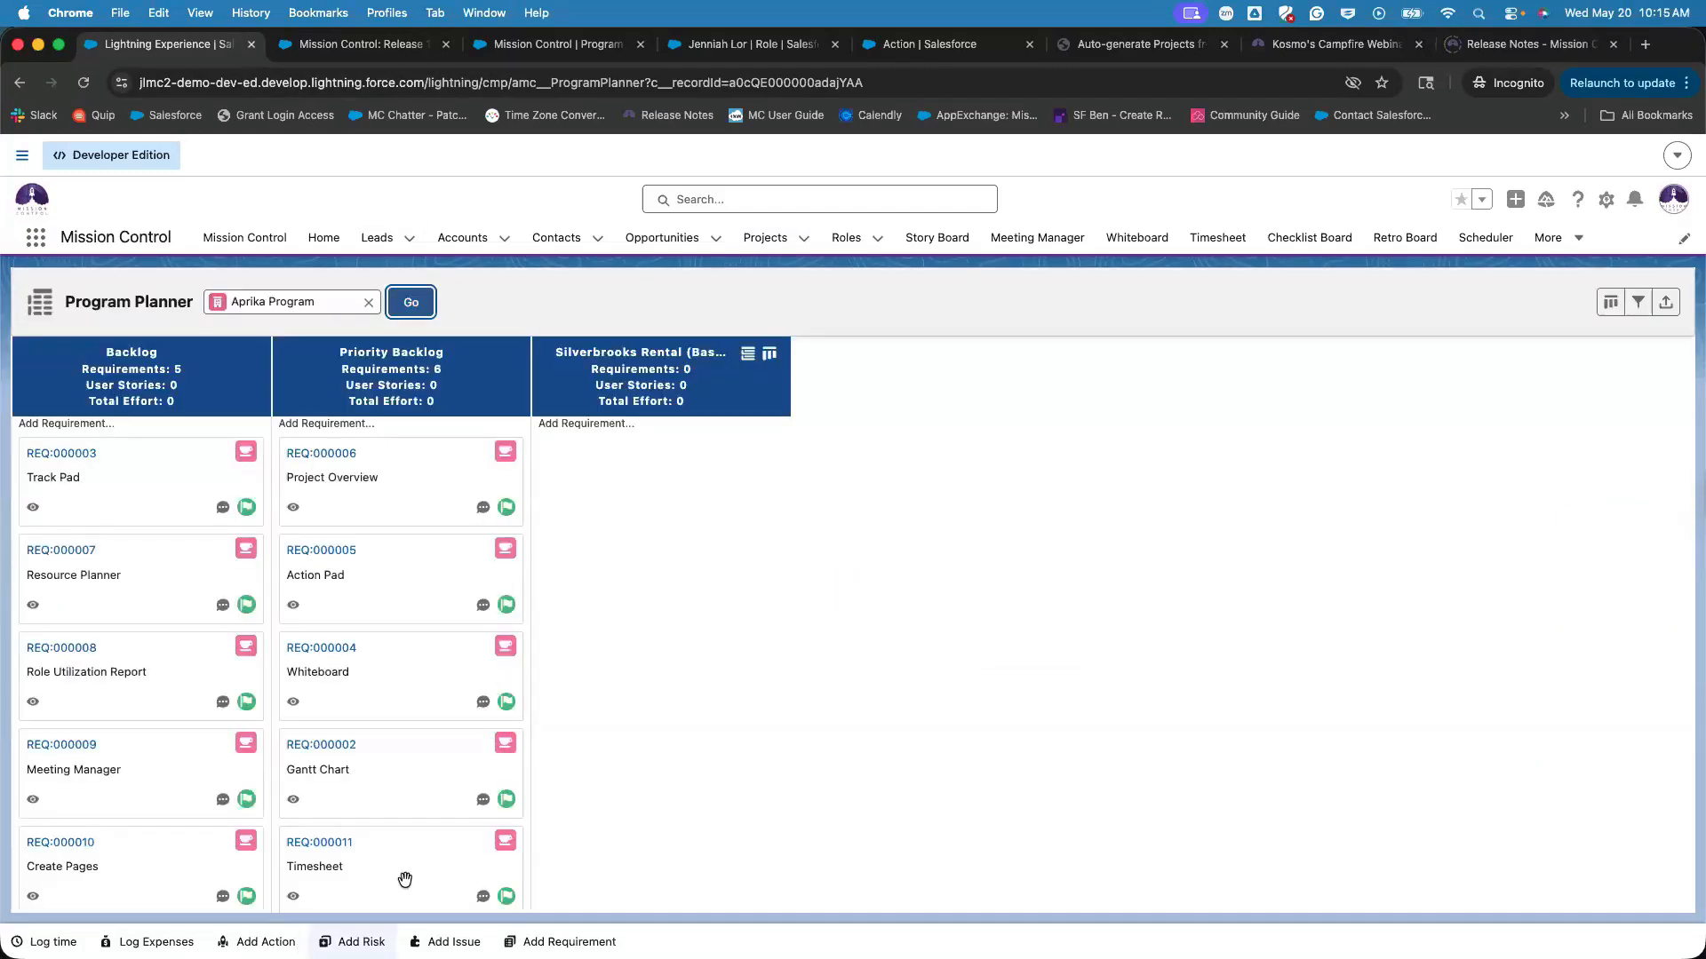
{"action": "left_click", "coordinate": [504, 452]}
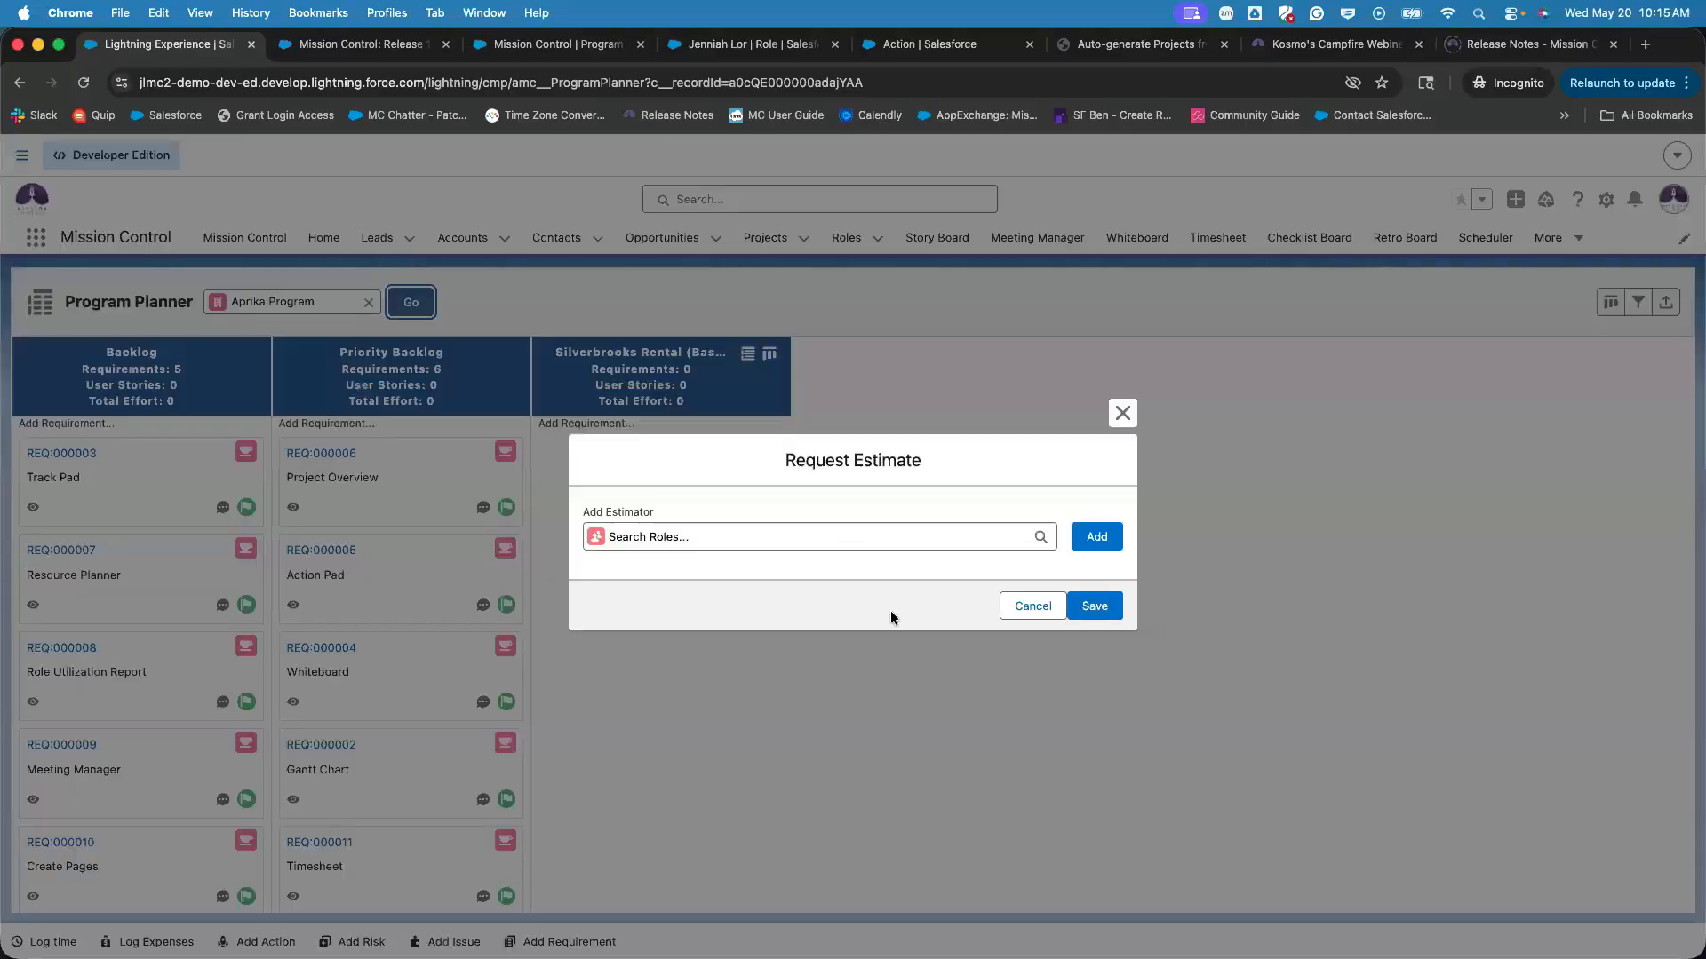
Add the first suggested role as estimator with a due date of May 31, 2026, and save the estimate request.
{"action": "left_click", "coordinate": [850, 537]}
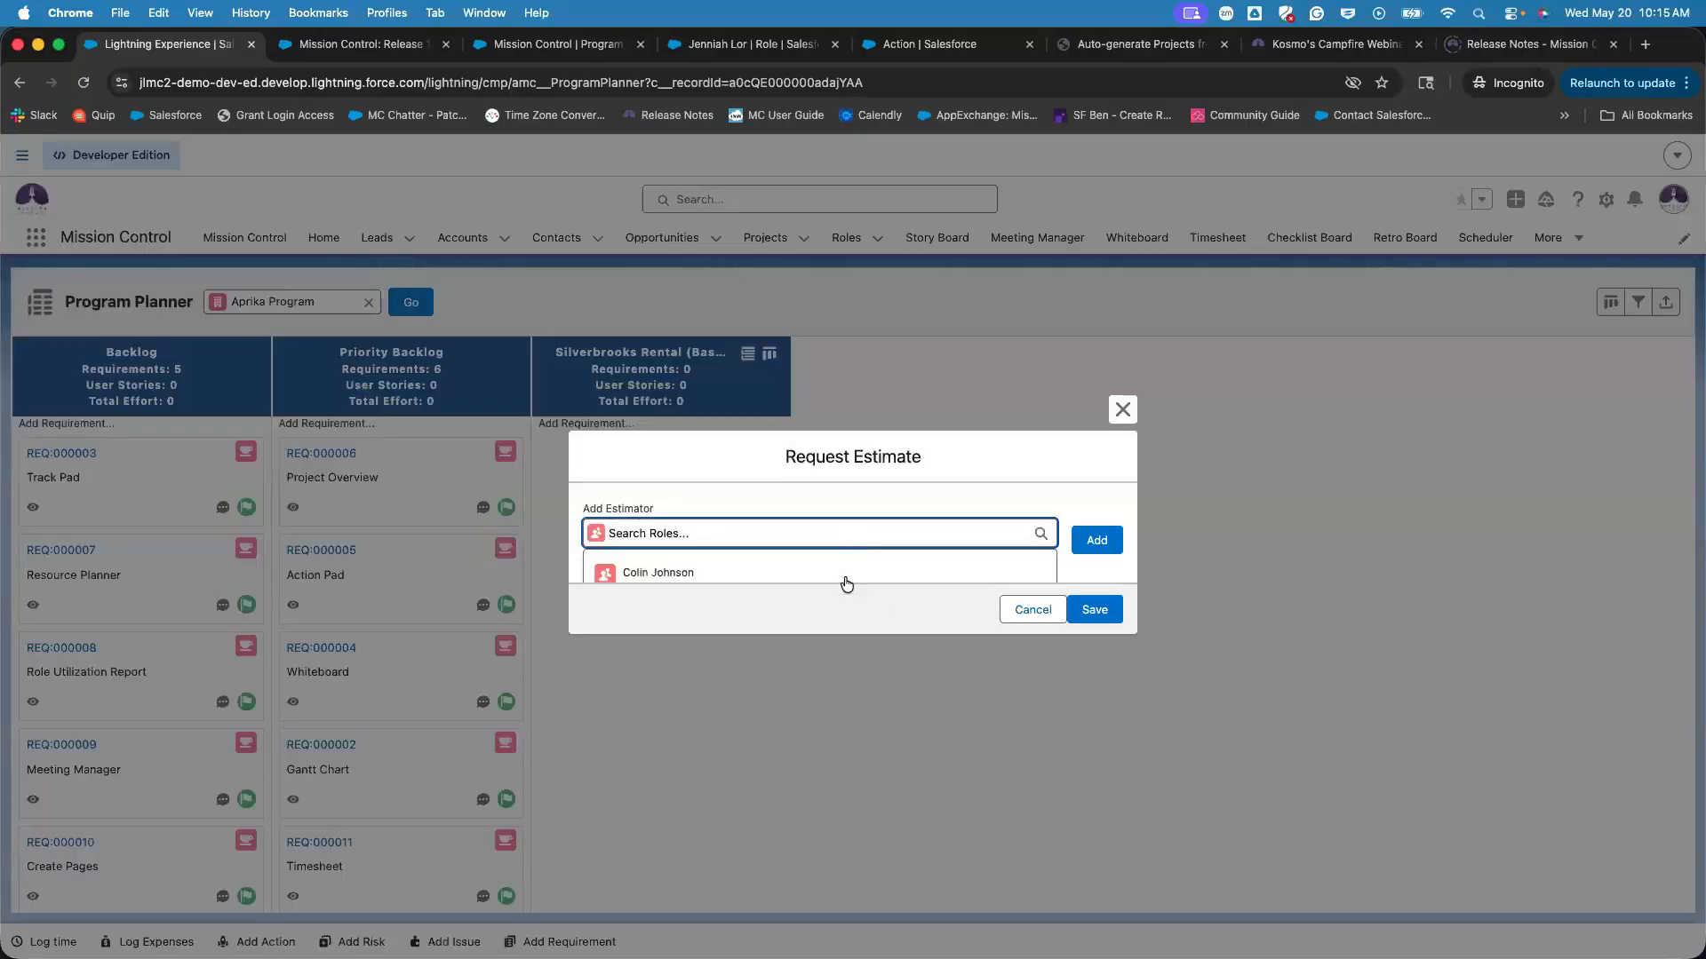
{"action": "left_click", "coordinate": [847, 573]}
{"action": "left_click", "coordinate": [1094, 538]}
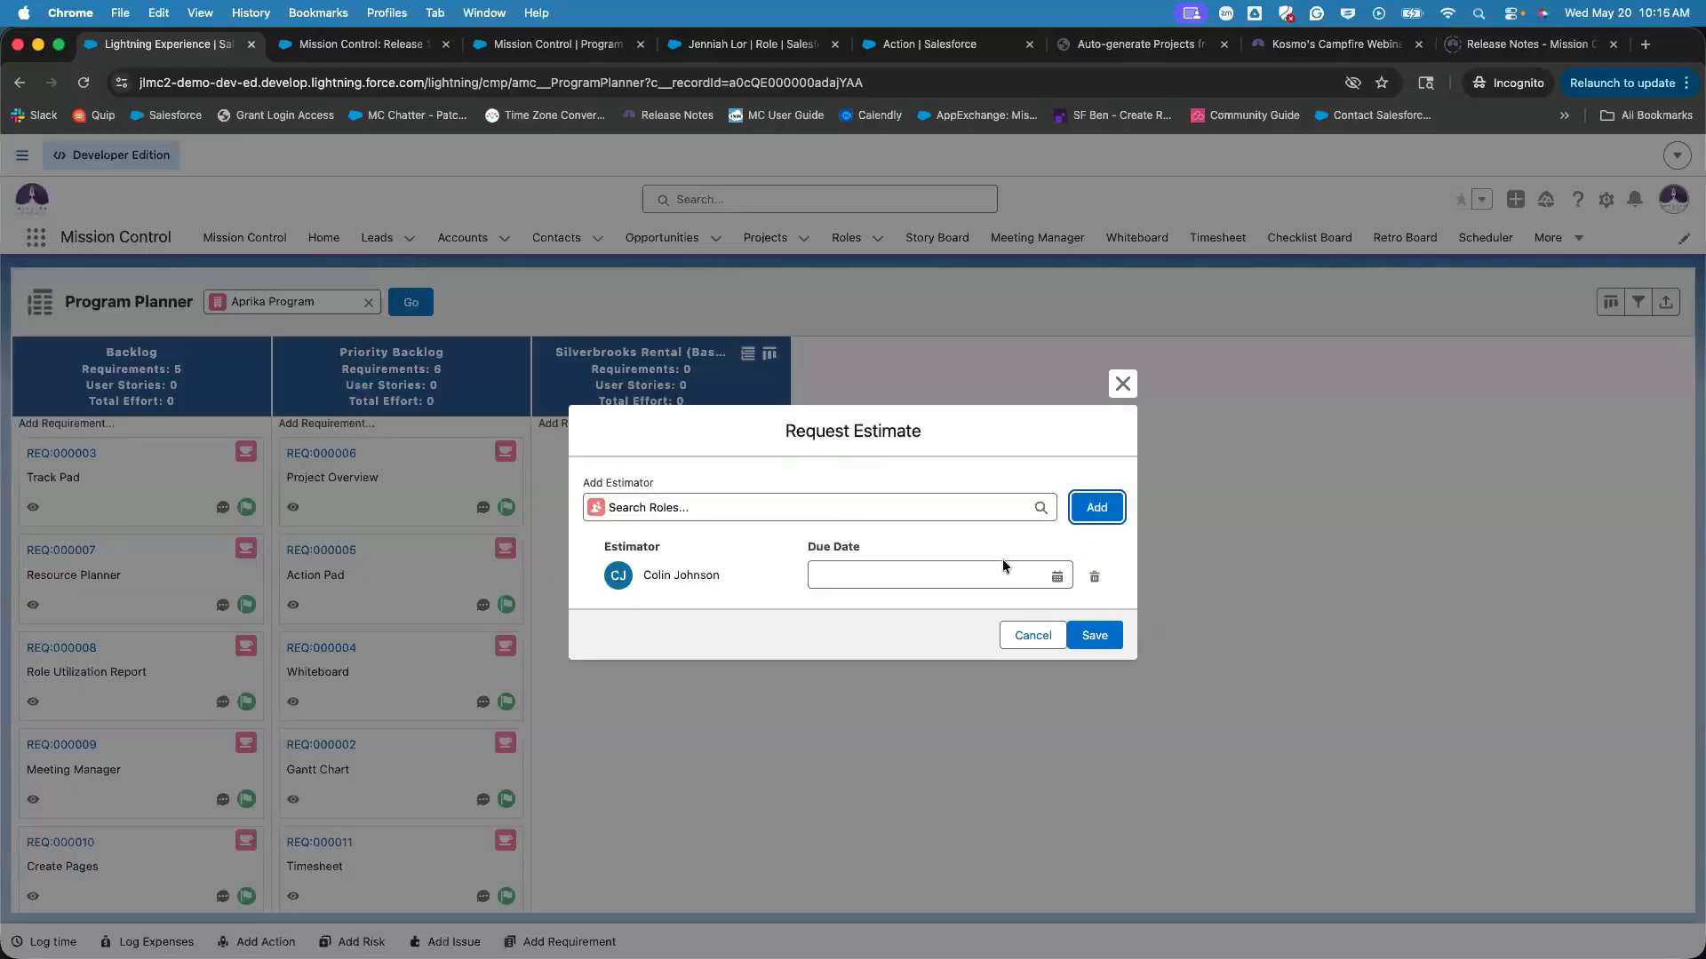
{"action": "left_click", "coordinate": [973, 565]}
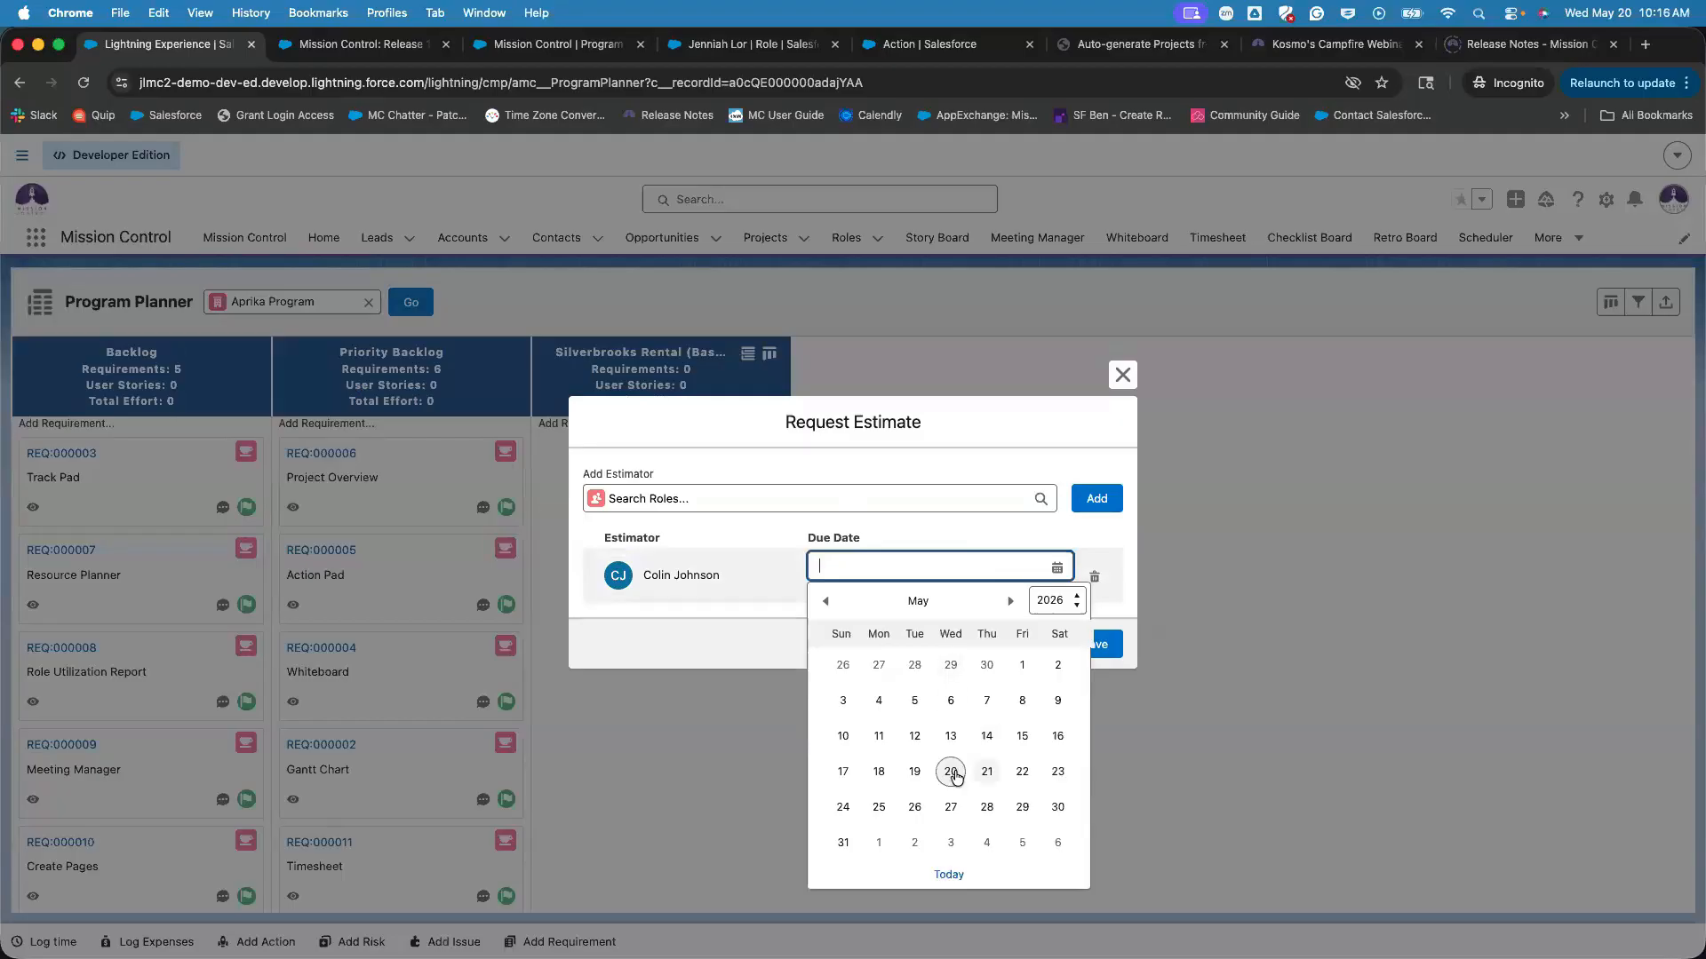
{"action": "left_click", "coordinate": [842, 842]}
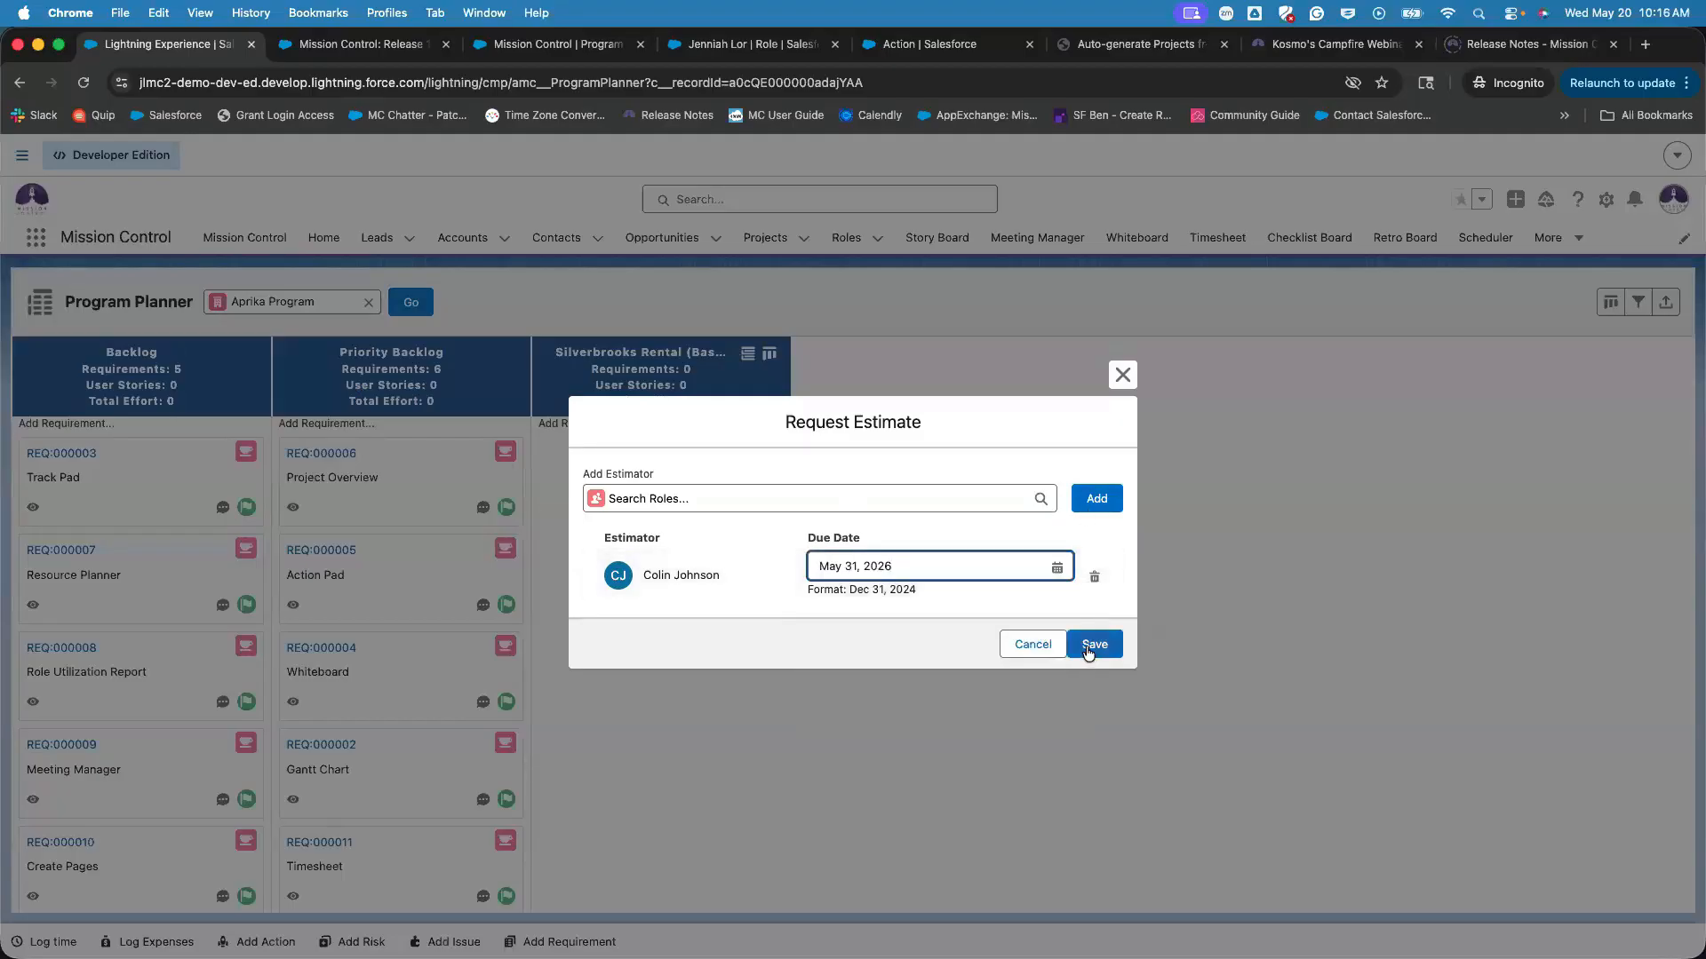
{"action": "left_click", "coordinate": [1100, 645]}
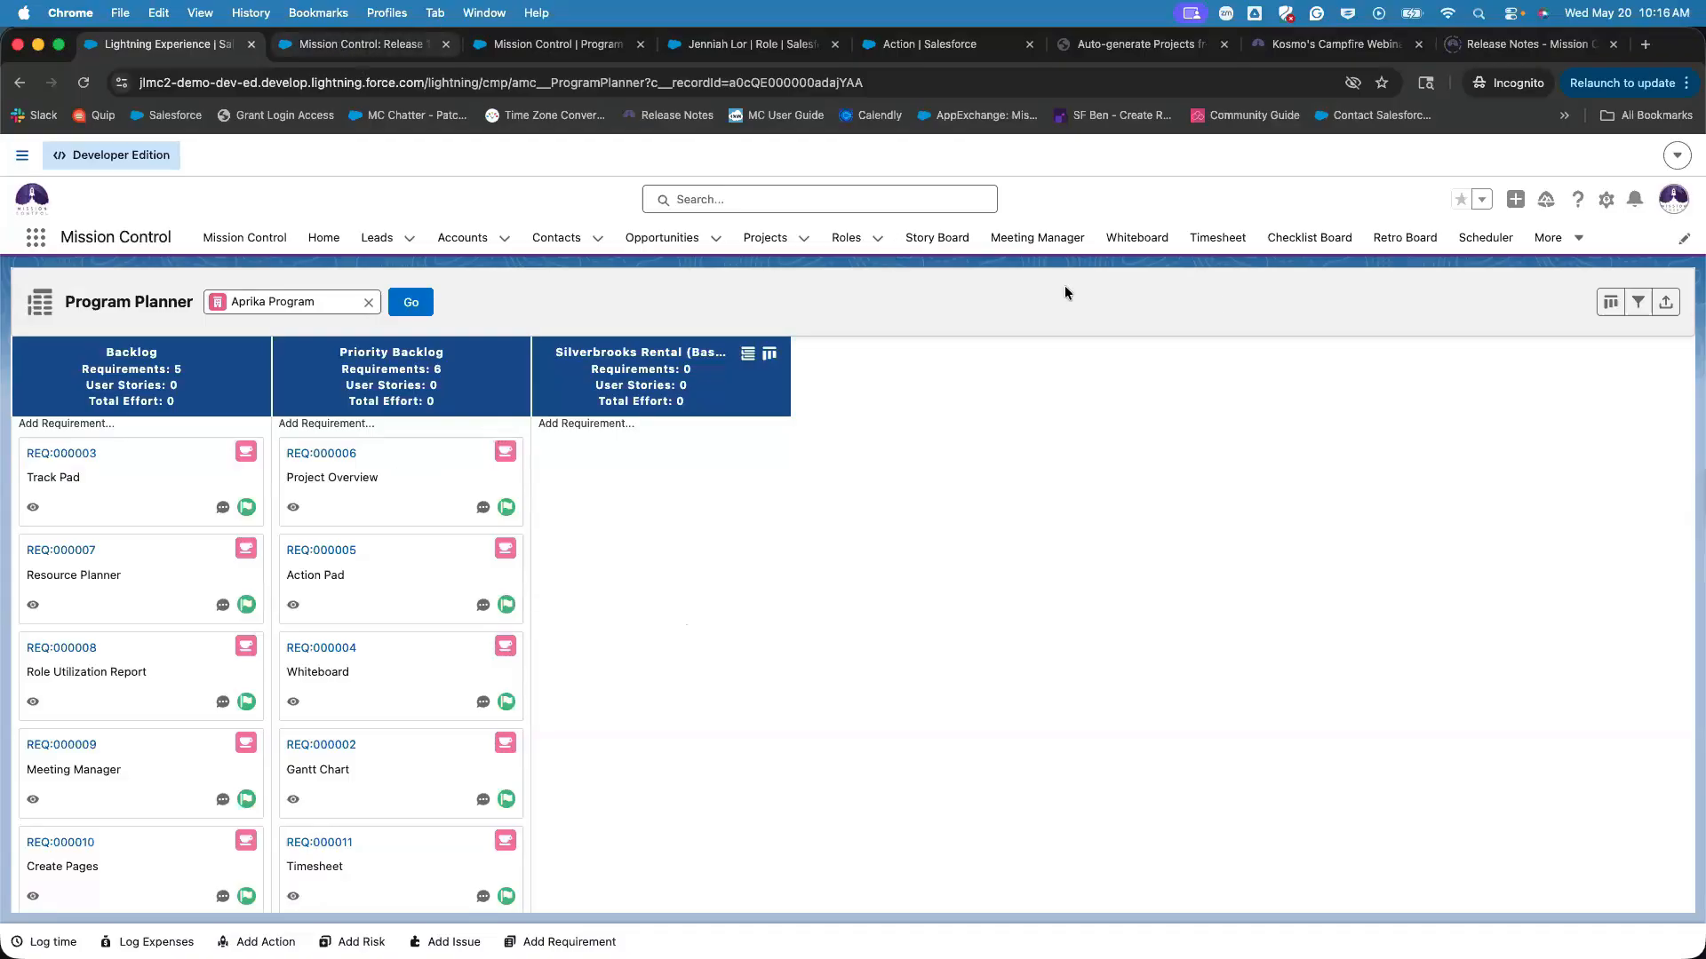
Open the Project Builder for Mission Control: Release 2 from the Mission Control Console's Management Pad.
{"action": "left_click_drag", "start_coordinate": [70, 302], "coordinate": [233, 273]}
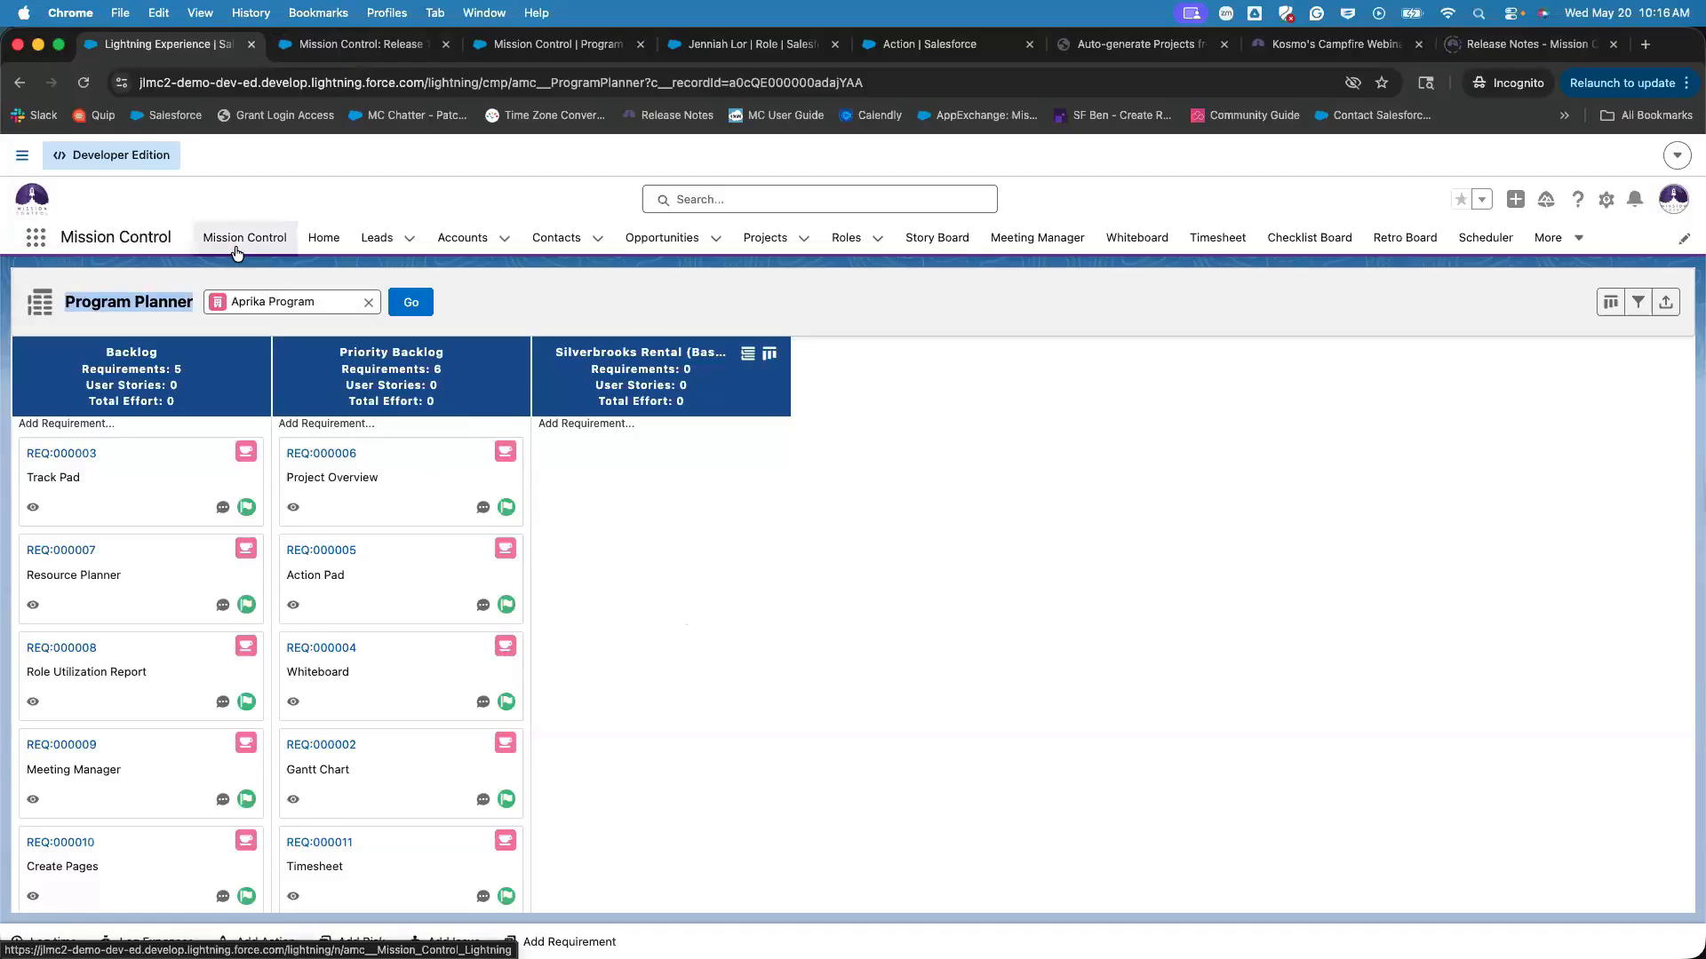
{"action": "left_click", "coordinate": [236, 253]}
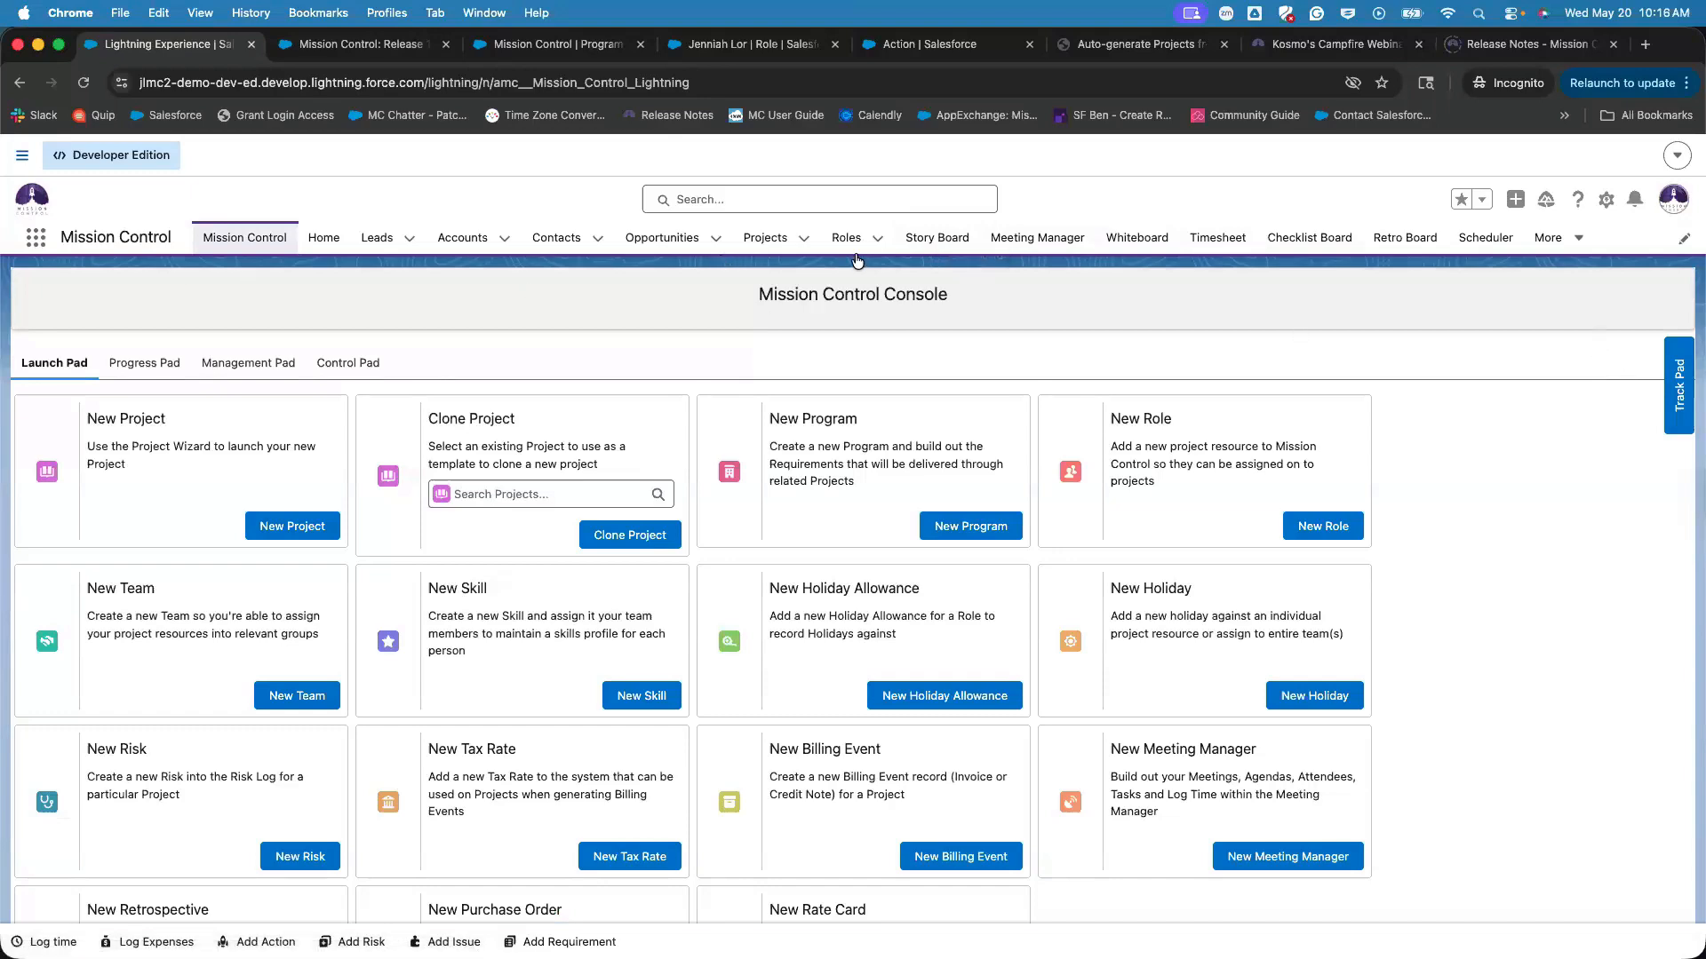
{"action": "left_click", "coordinate": [203, 373]}
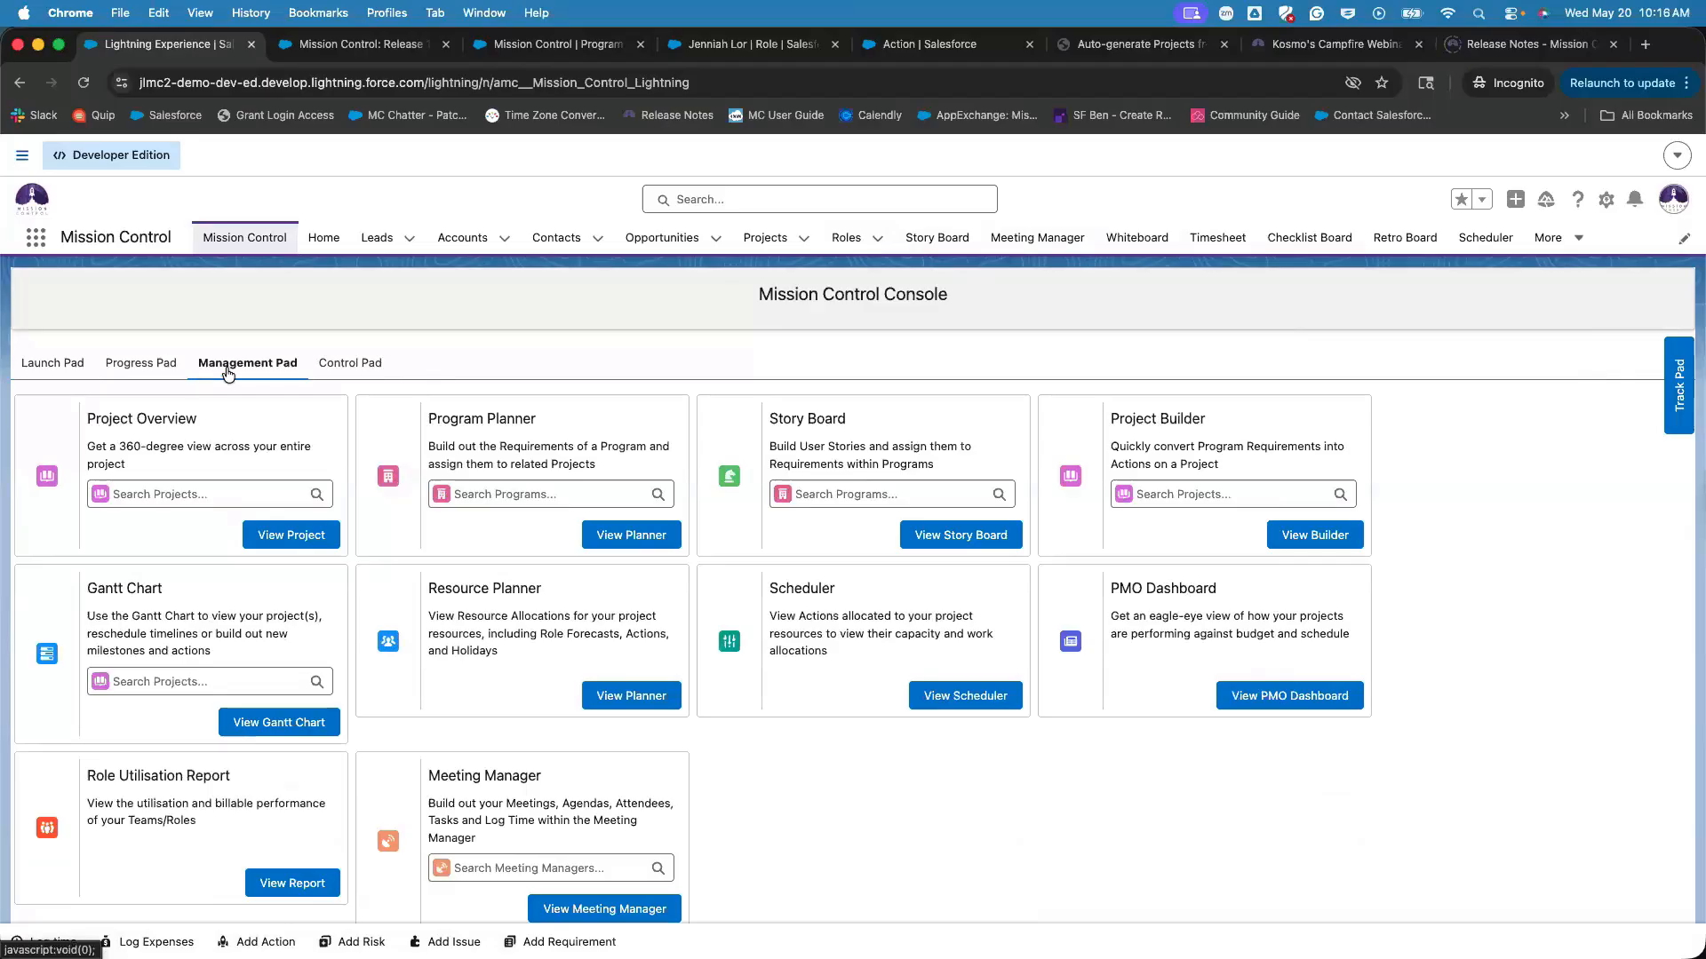
{"action": "left_click", "coordinate": [1264, 494]}
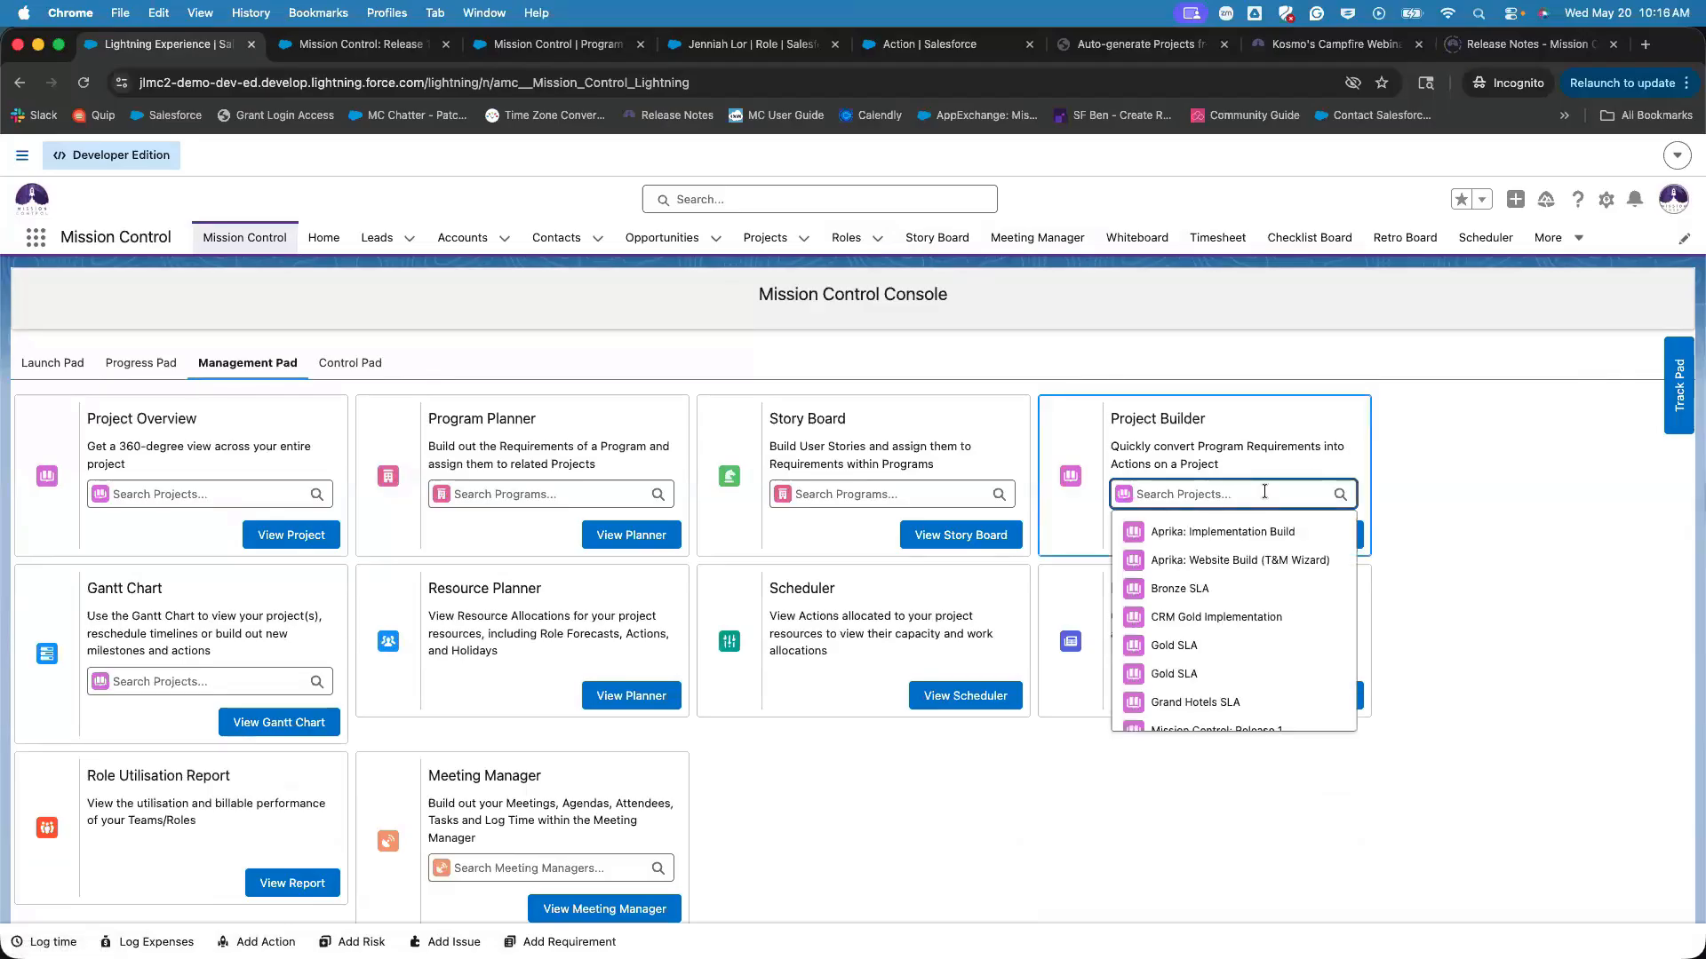
{"action": "scroll", "coordinate": [1244, 621], "scroll_direction": "down", "scroll_amount": 3}
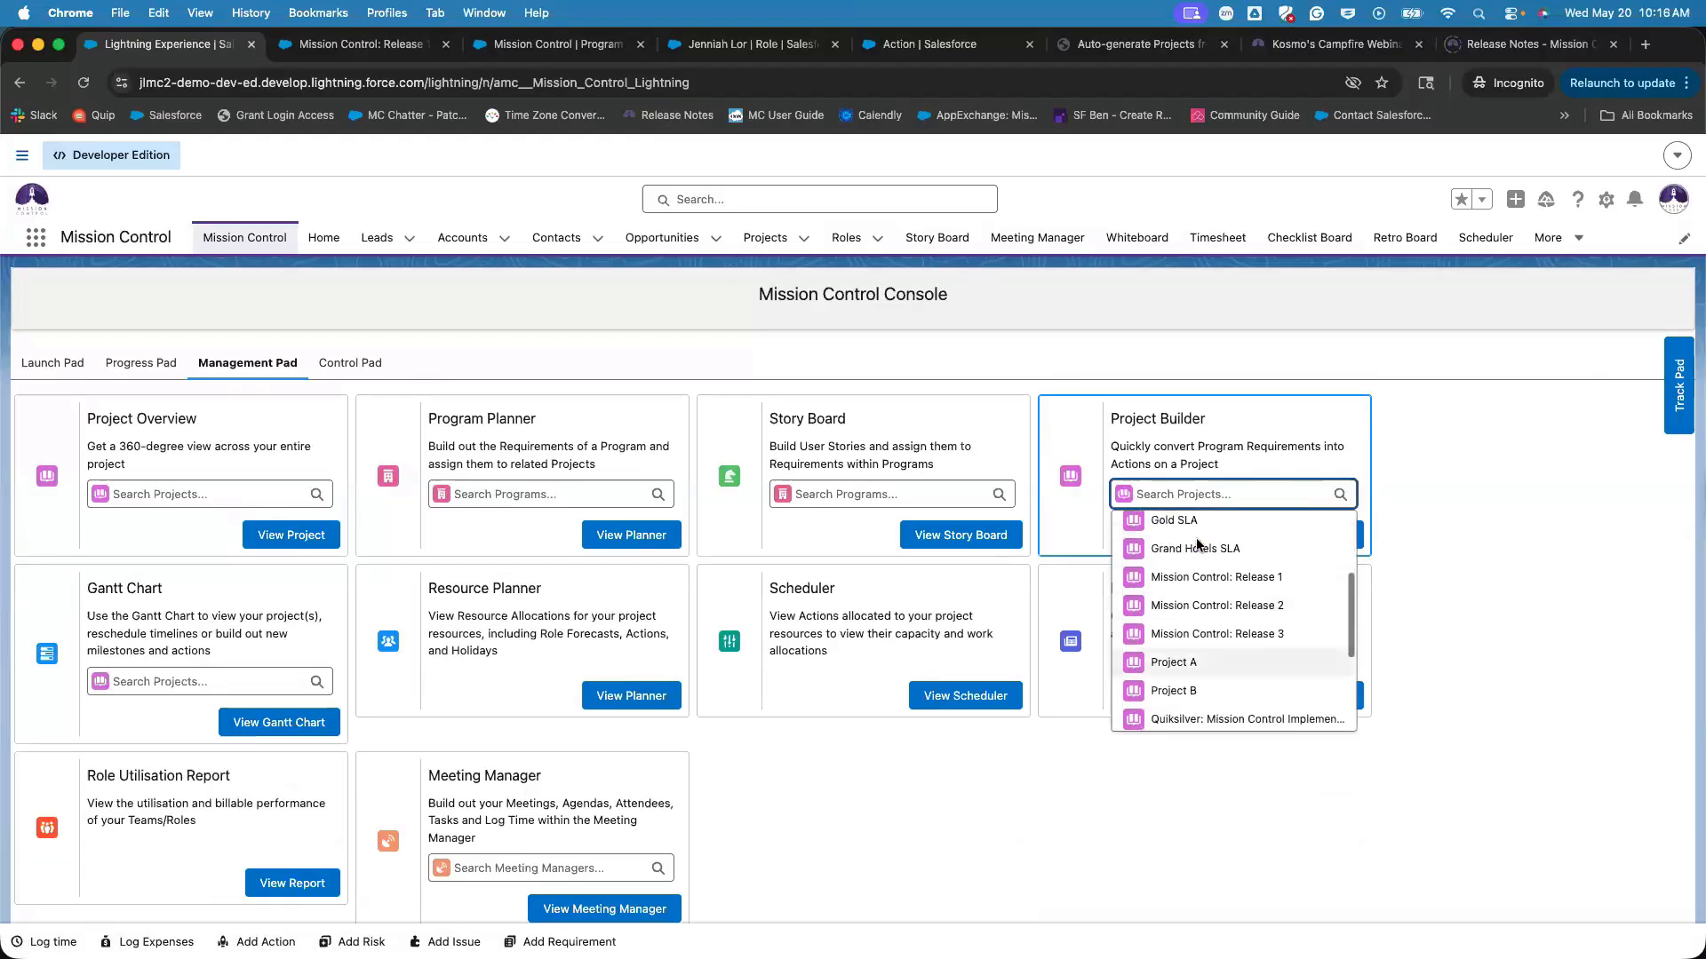
{"action": "left_click", "coordinate": [1234, 588]}
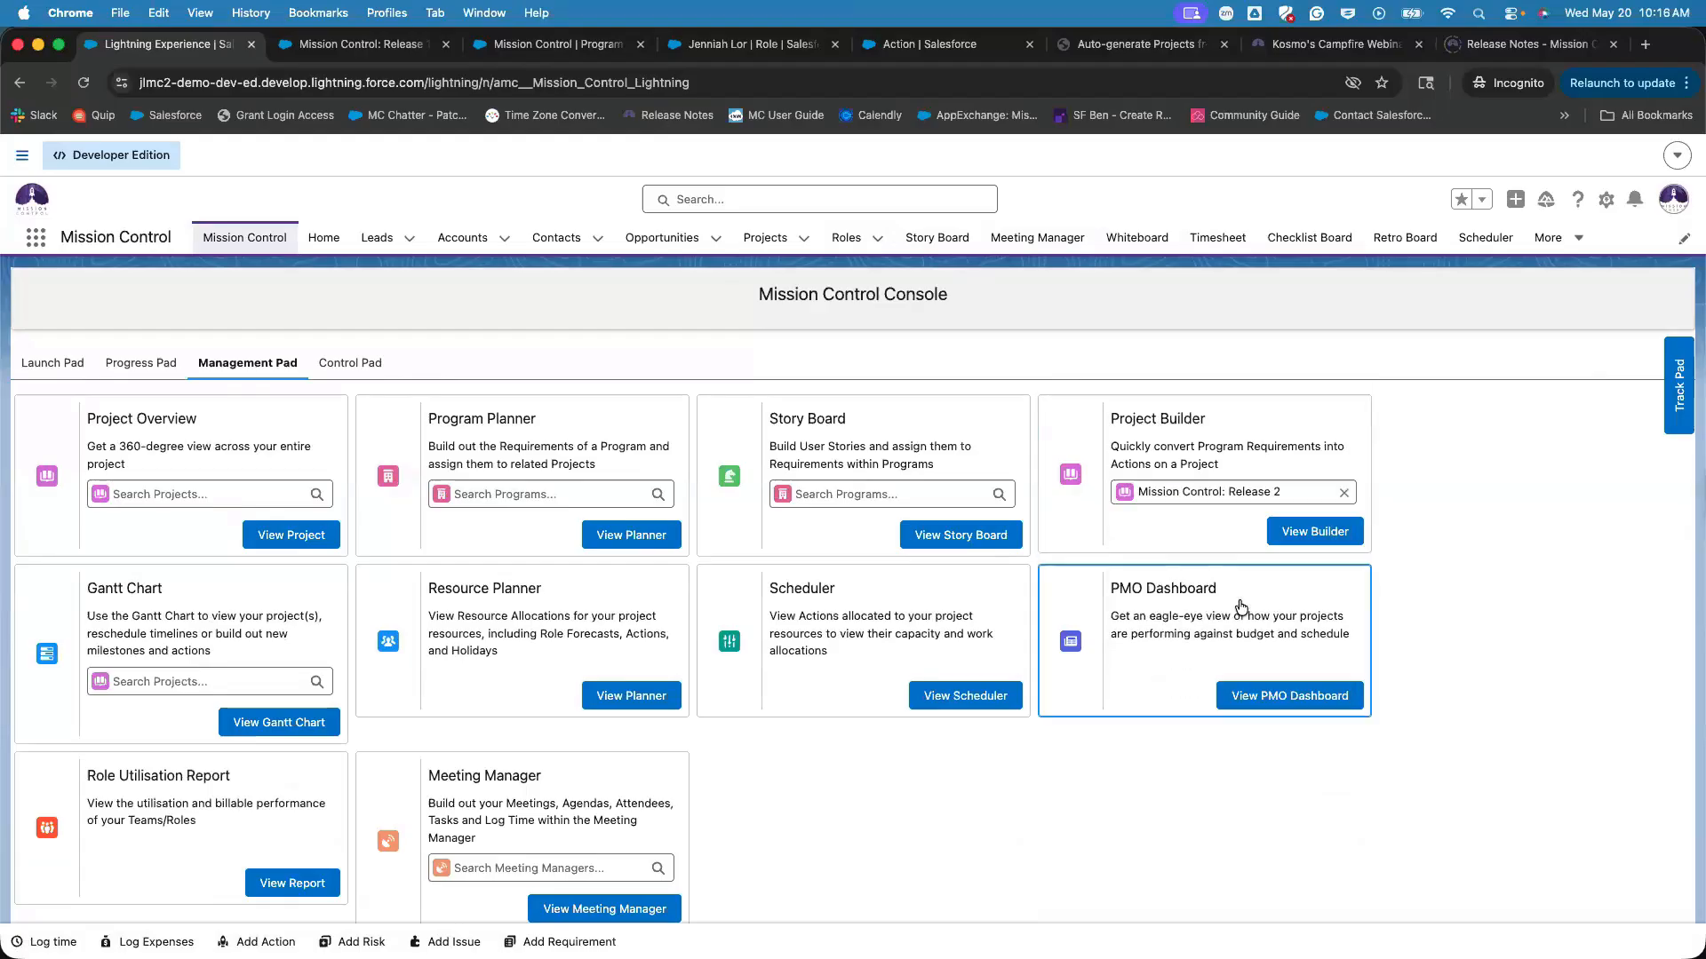
{"action": "left_click", "coordinate": [1306, 535]}
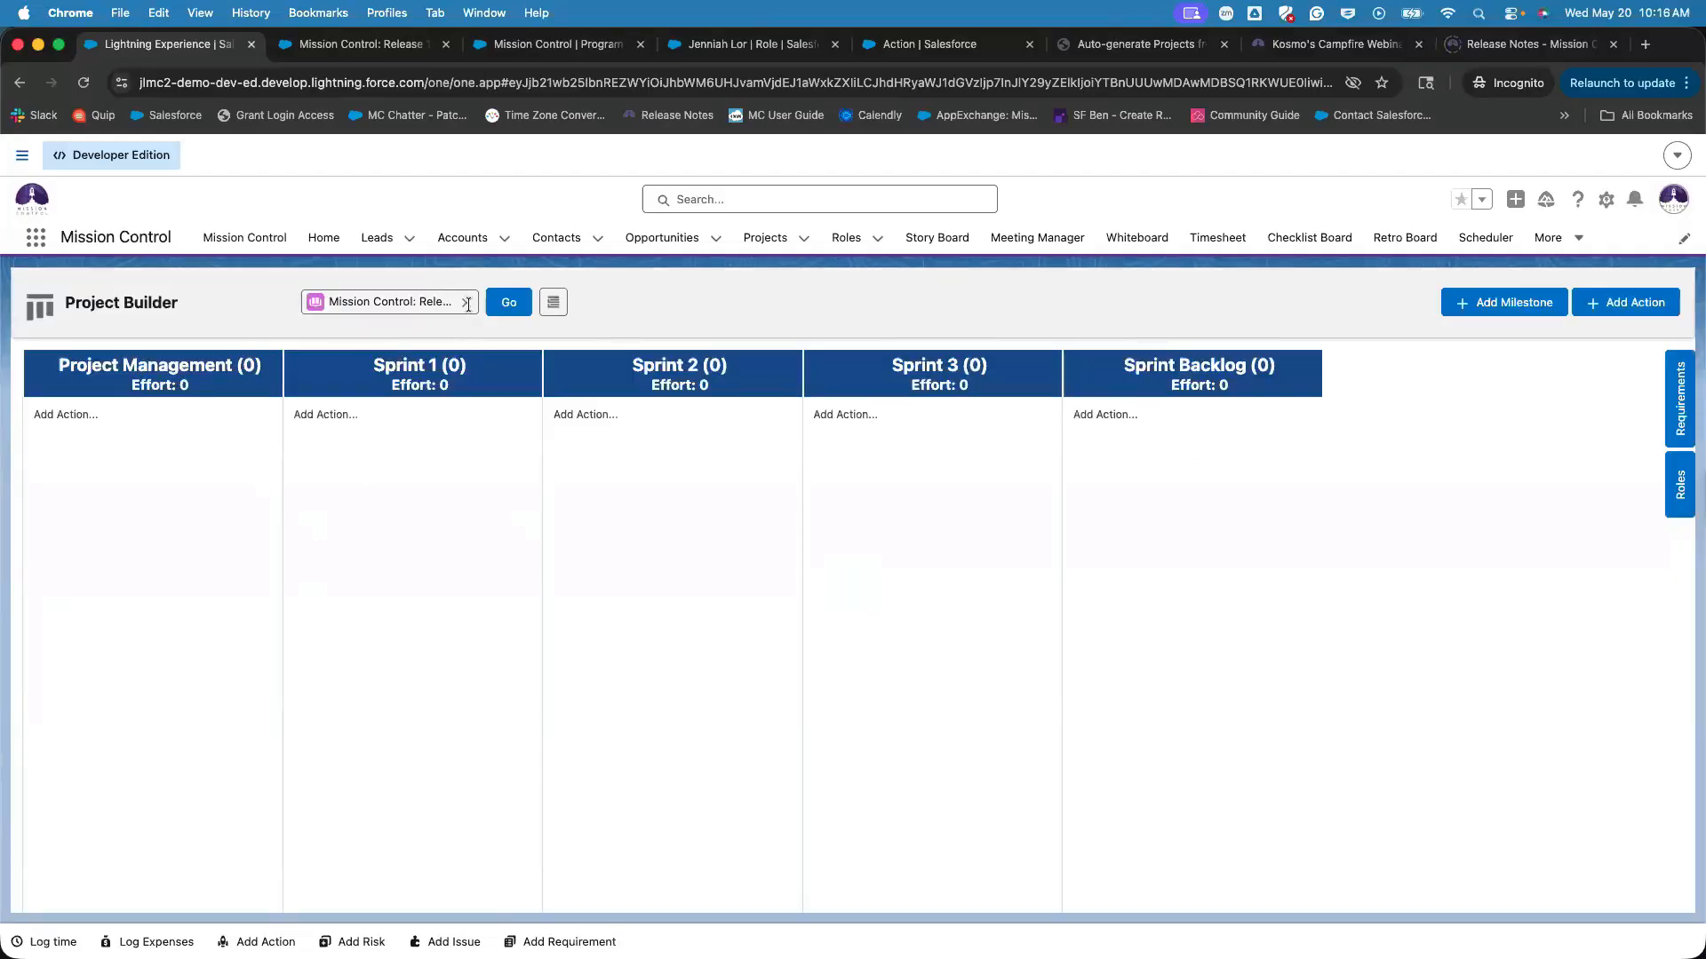
Load the Mission Control: Release 1 project in the Project Builder and show the requirements available to convert to actions.
{"action": "left_click", "coordinate": [465, 303]}
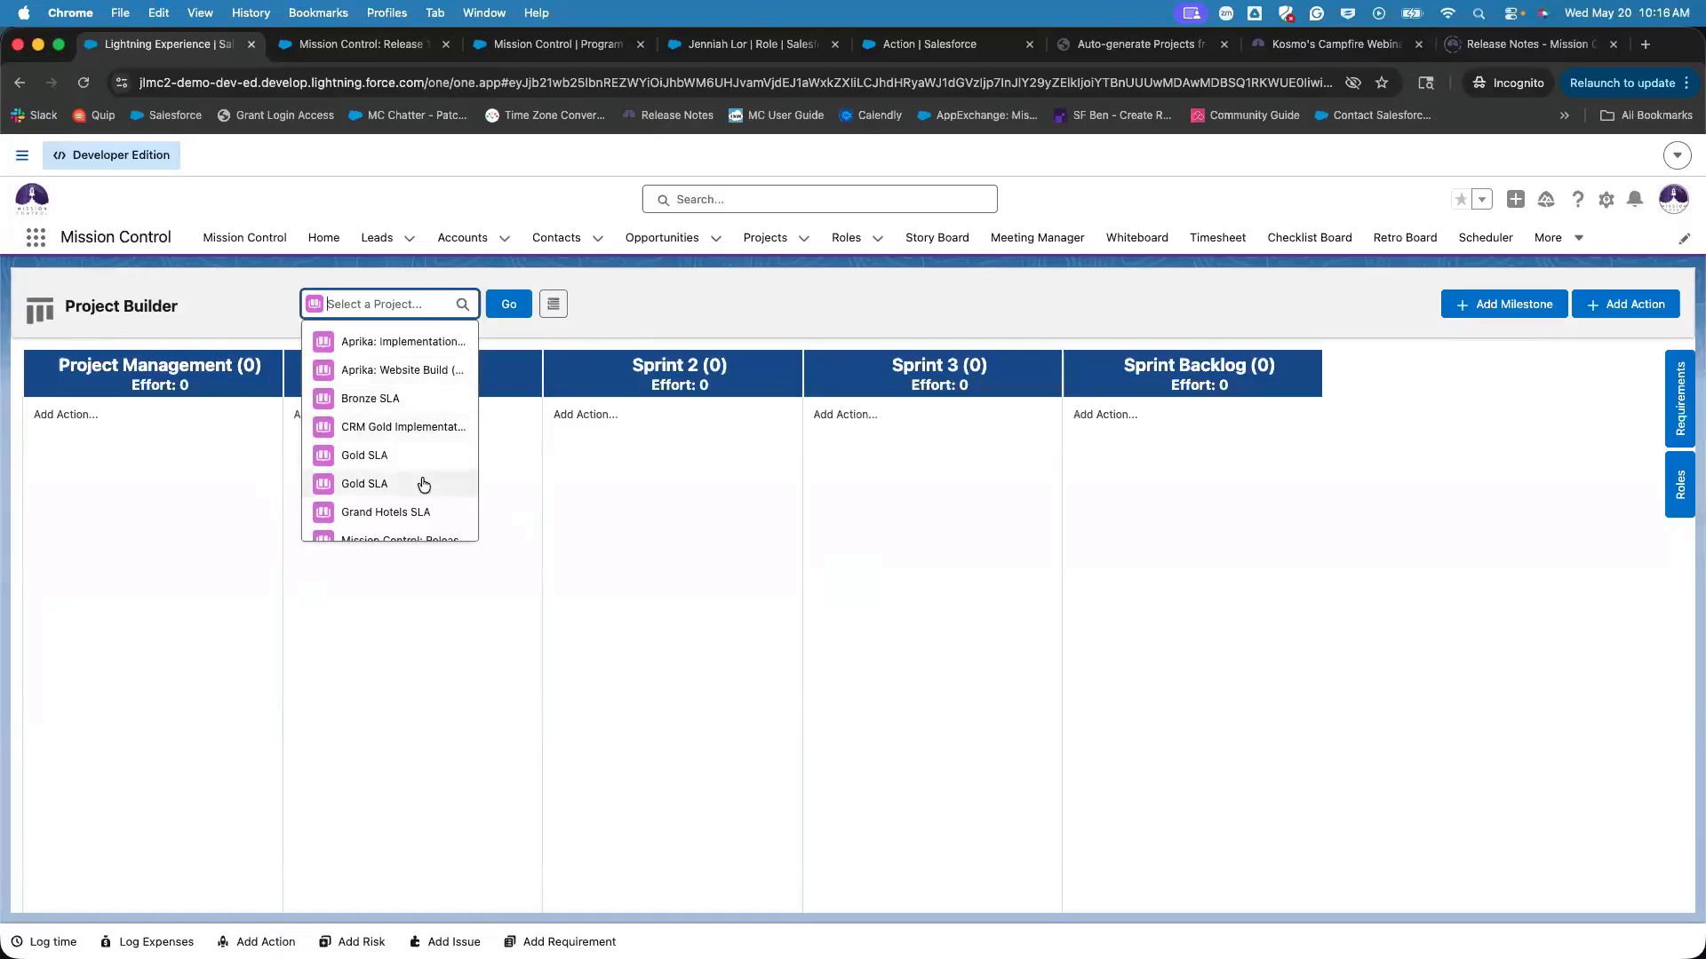
{"action": "scroll", "coordinate": [423, 480], "scroll_direction": "down", "scroll_amount": 2}
{"action": "scroll", "coordinate": [423, 476], "scroll_direction": "up", "scroll_amount": 2}
{"action": "scroll", "coordinate": [423, 405], "scroll_direction": "down", "scroll_amount": 5}
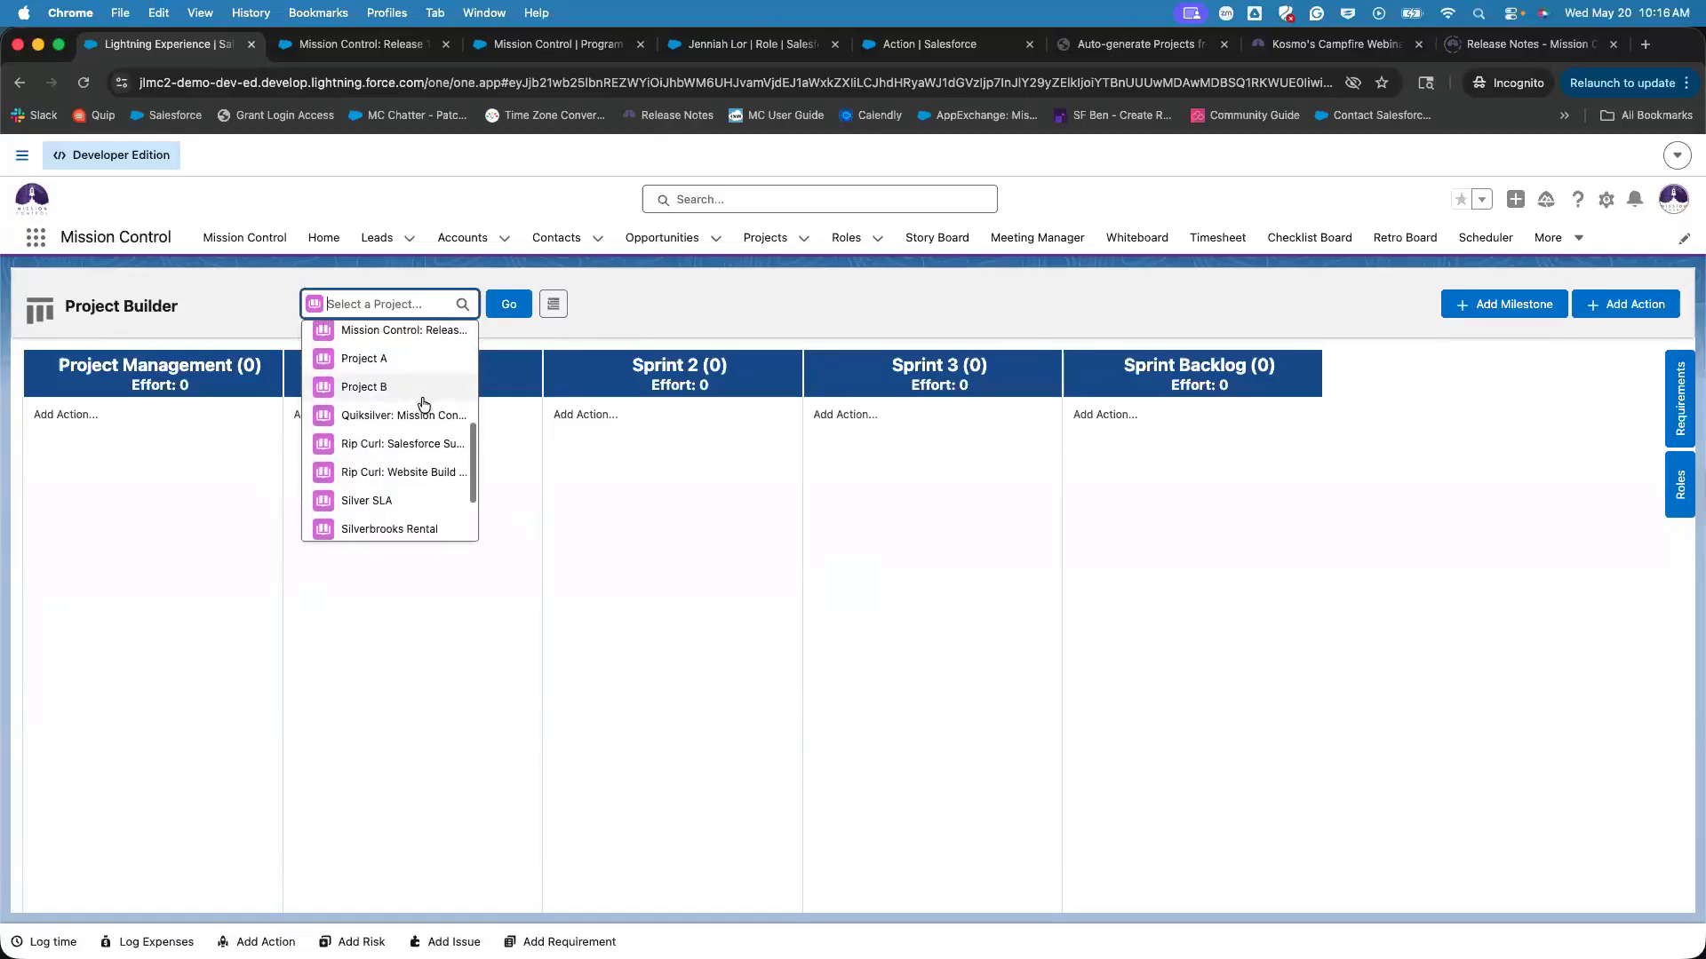
{"action": "scroll", "coordinate": [421, 422], "scroll_direction": "down", "scroll_amount": 3}
{"action": "scroll", "coordinate": [426, 442], "scroll_direction": "up", "scroll_amount": 2}
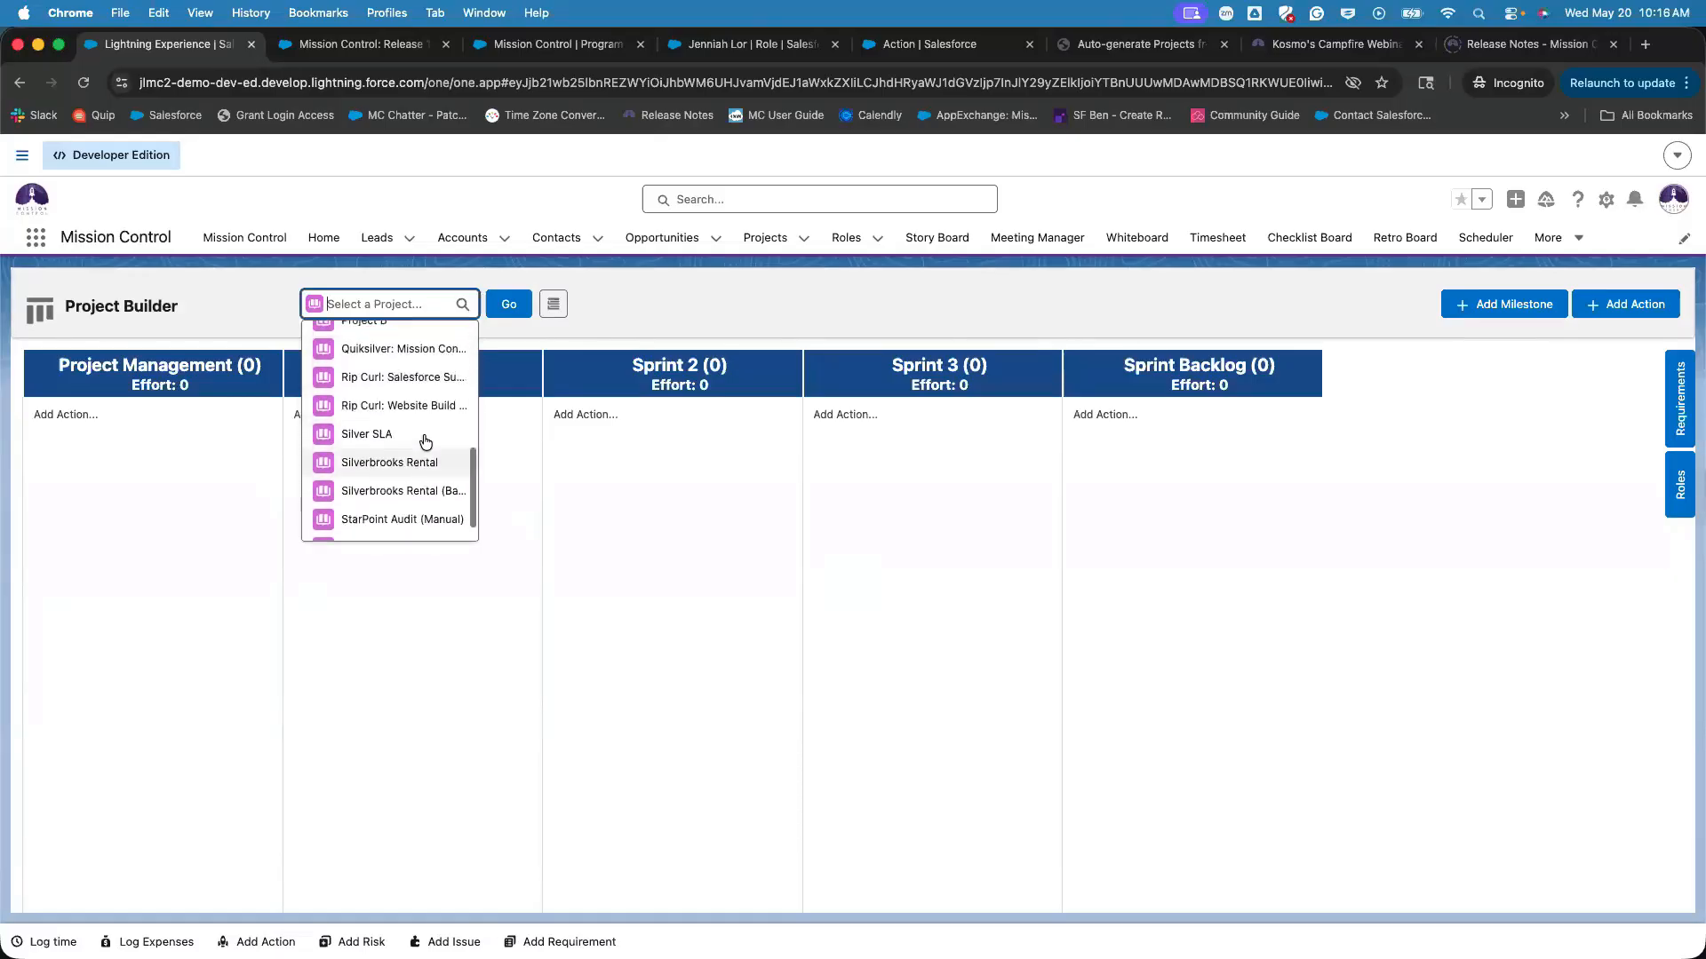
{"action": "scroll", "coordinate": [426, 441], "scroll_direction": "up", "scroll_amount": 5}
{"action": "left_click", "coordinate": [424, 415]}
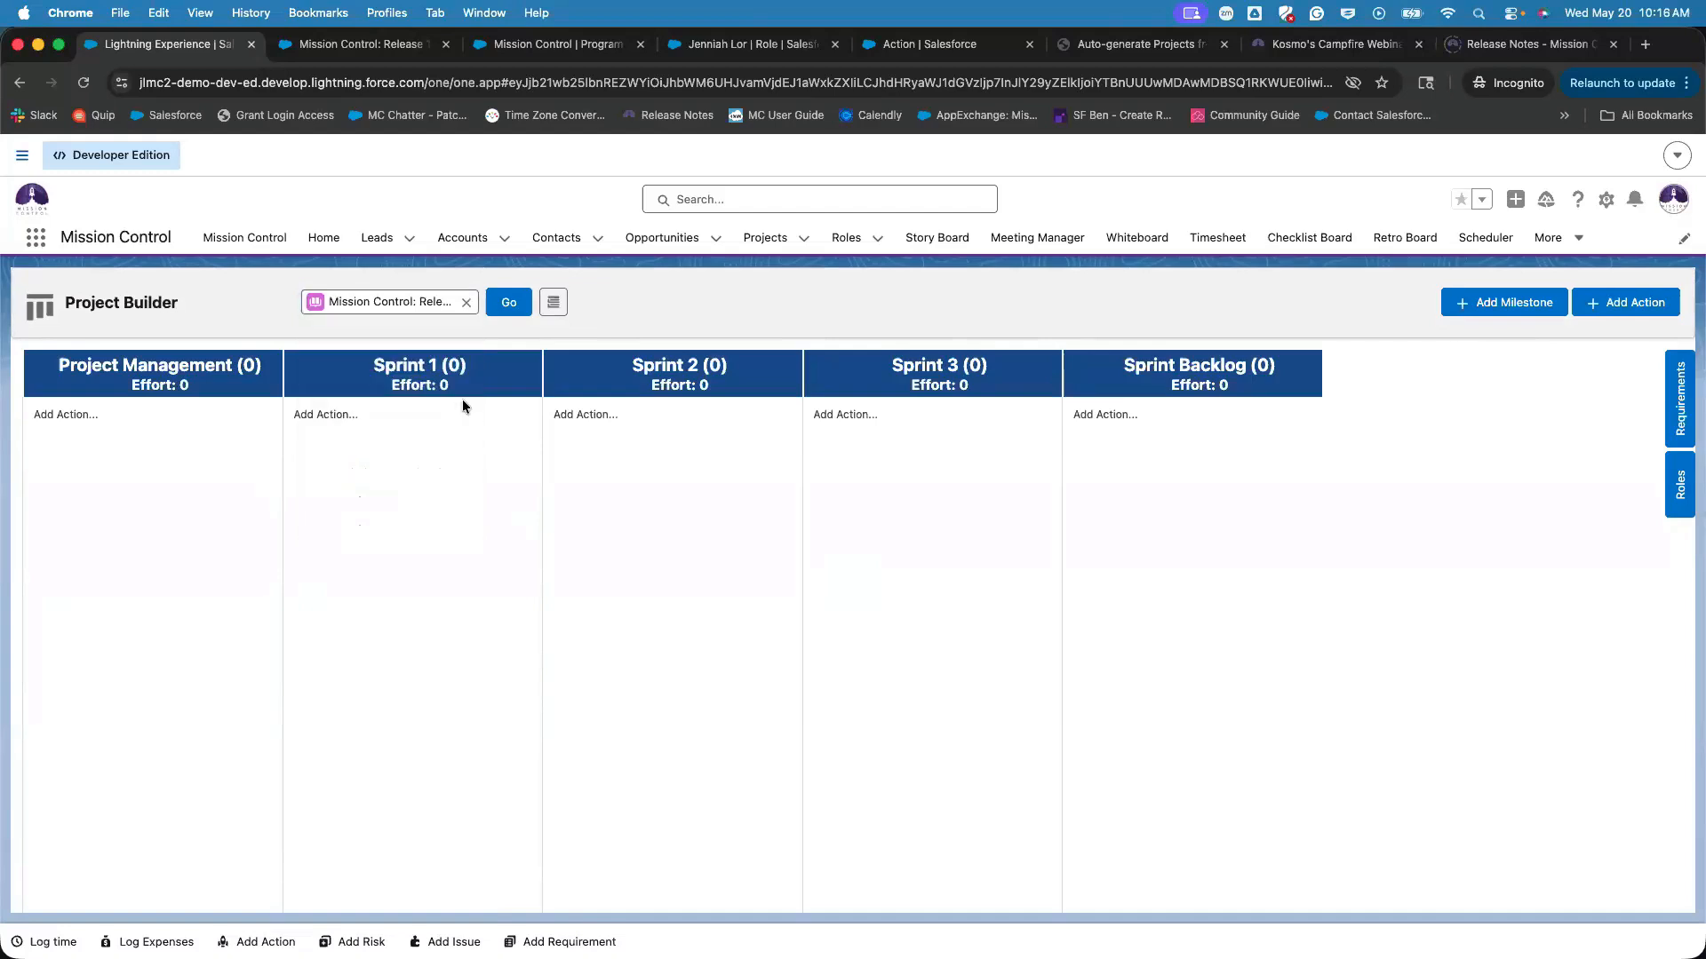
{"action": "left_click", "coordinate": [511, 309]}
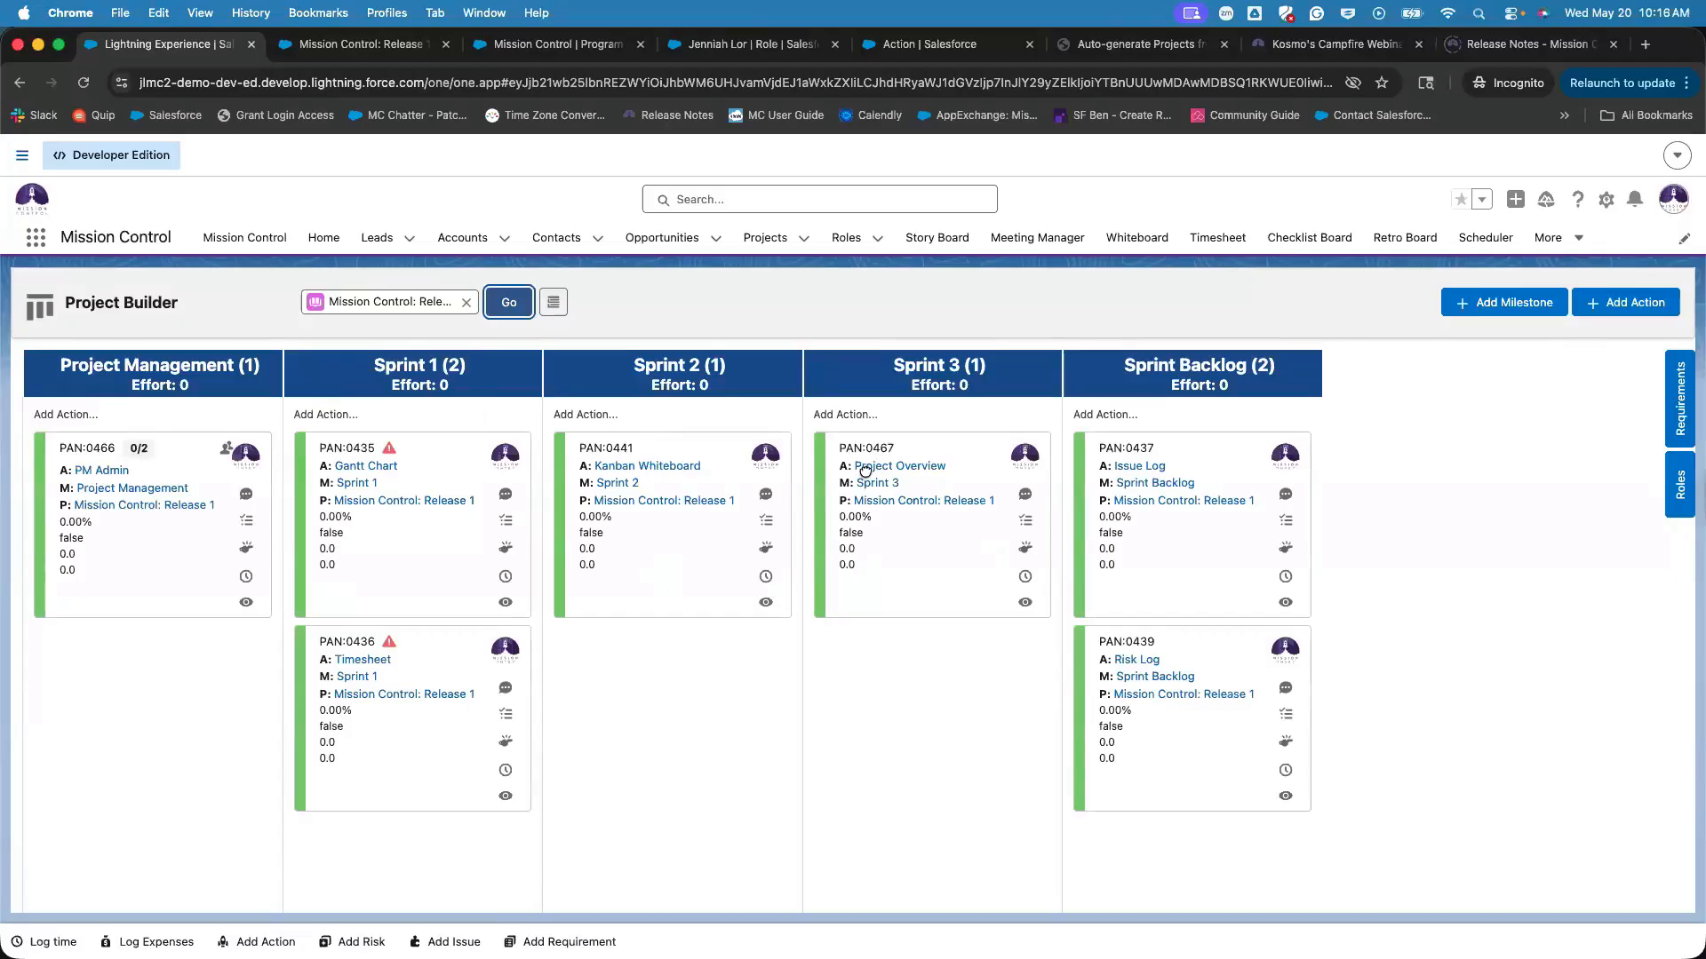
{"action": "left_click", "coordinate": [1679, 399]}
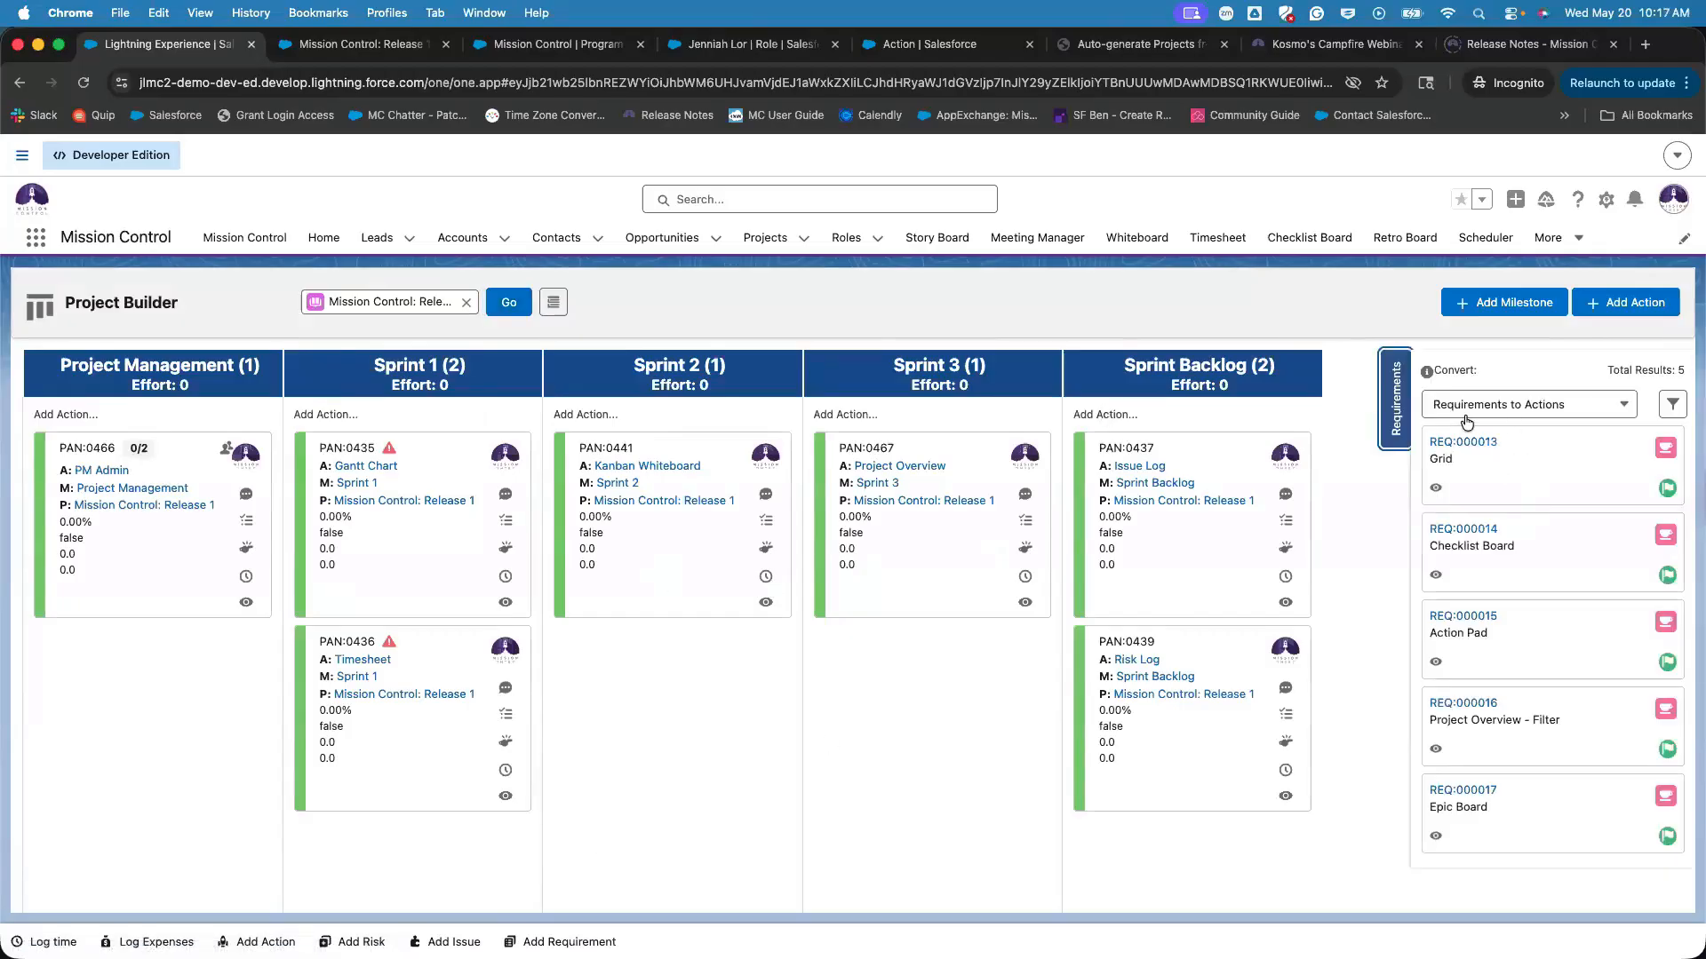
{"action": "scroll", "coordinate": [1431, 498], "scroll_direction": "down", "scroll_amount": 1}
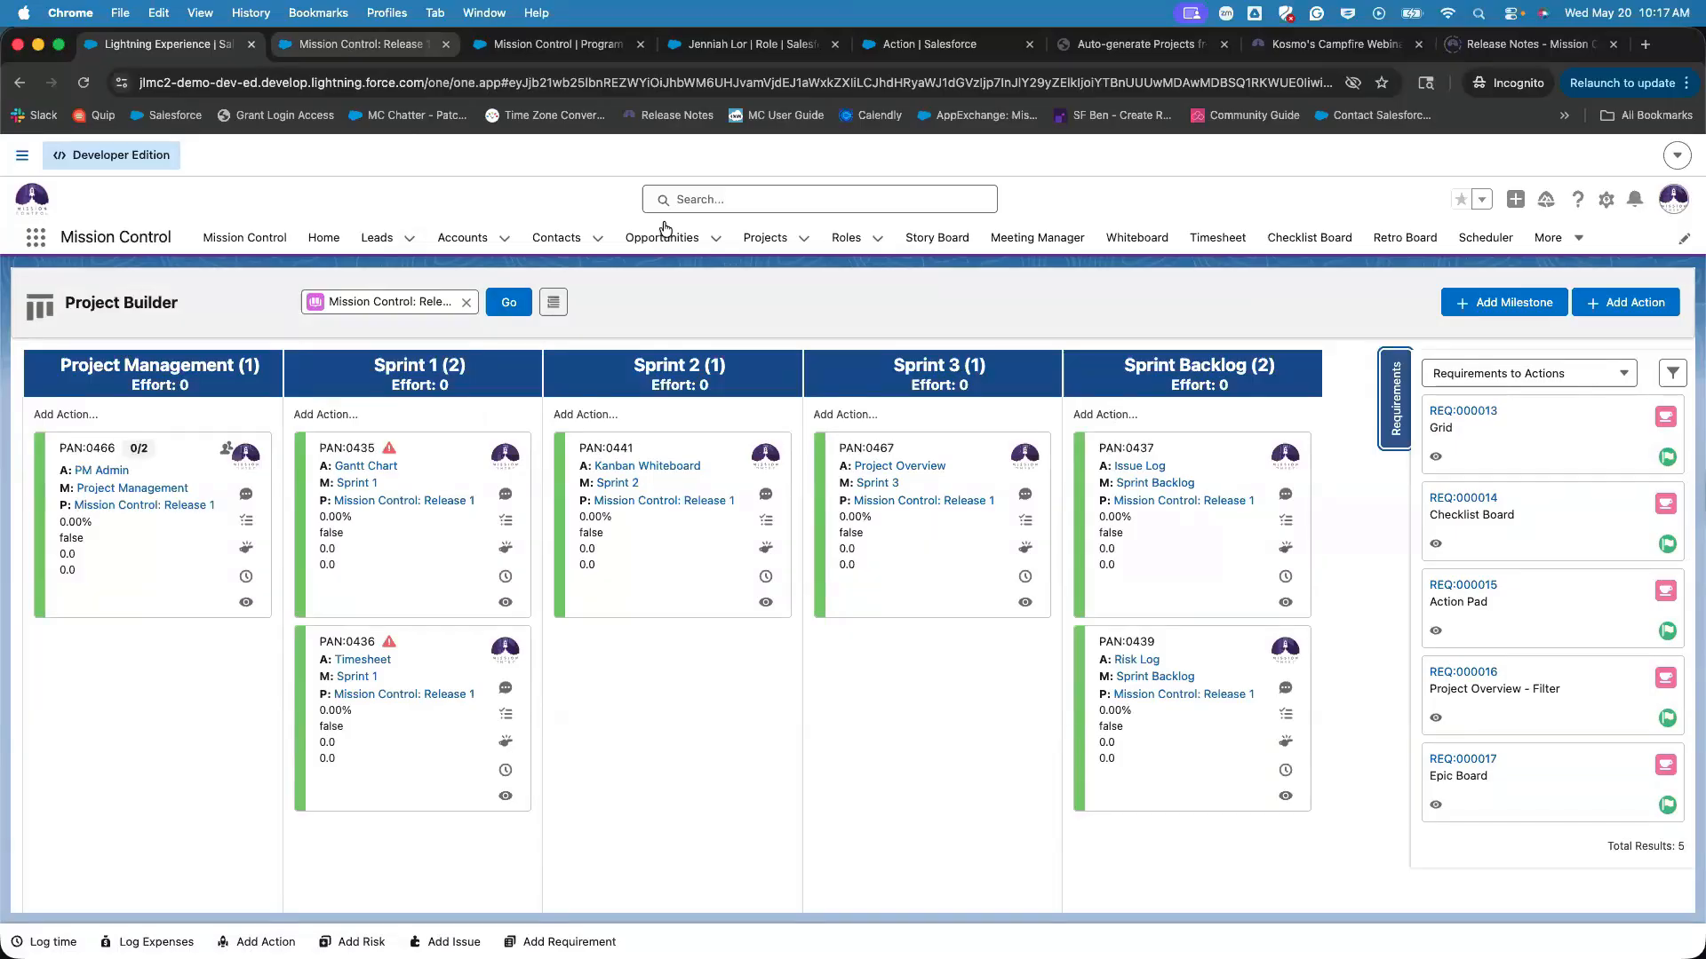
Return to the already opened Mission Control program record.
{"action": "left_click", "coordinate": [354, 47]}
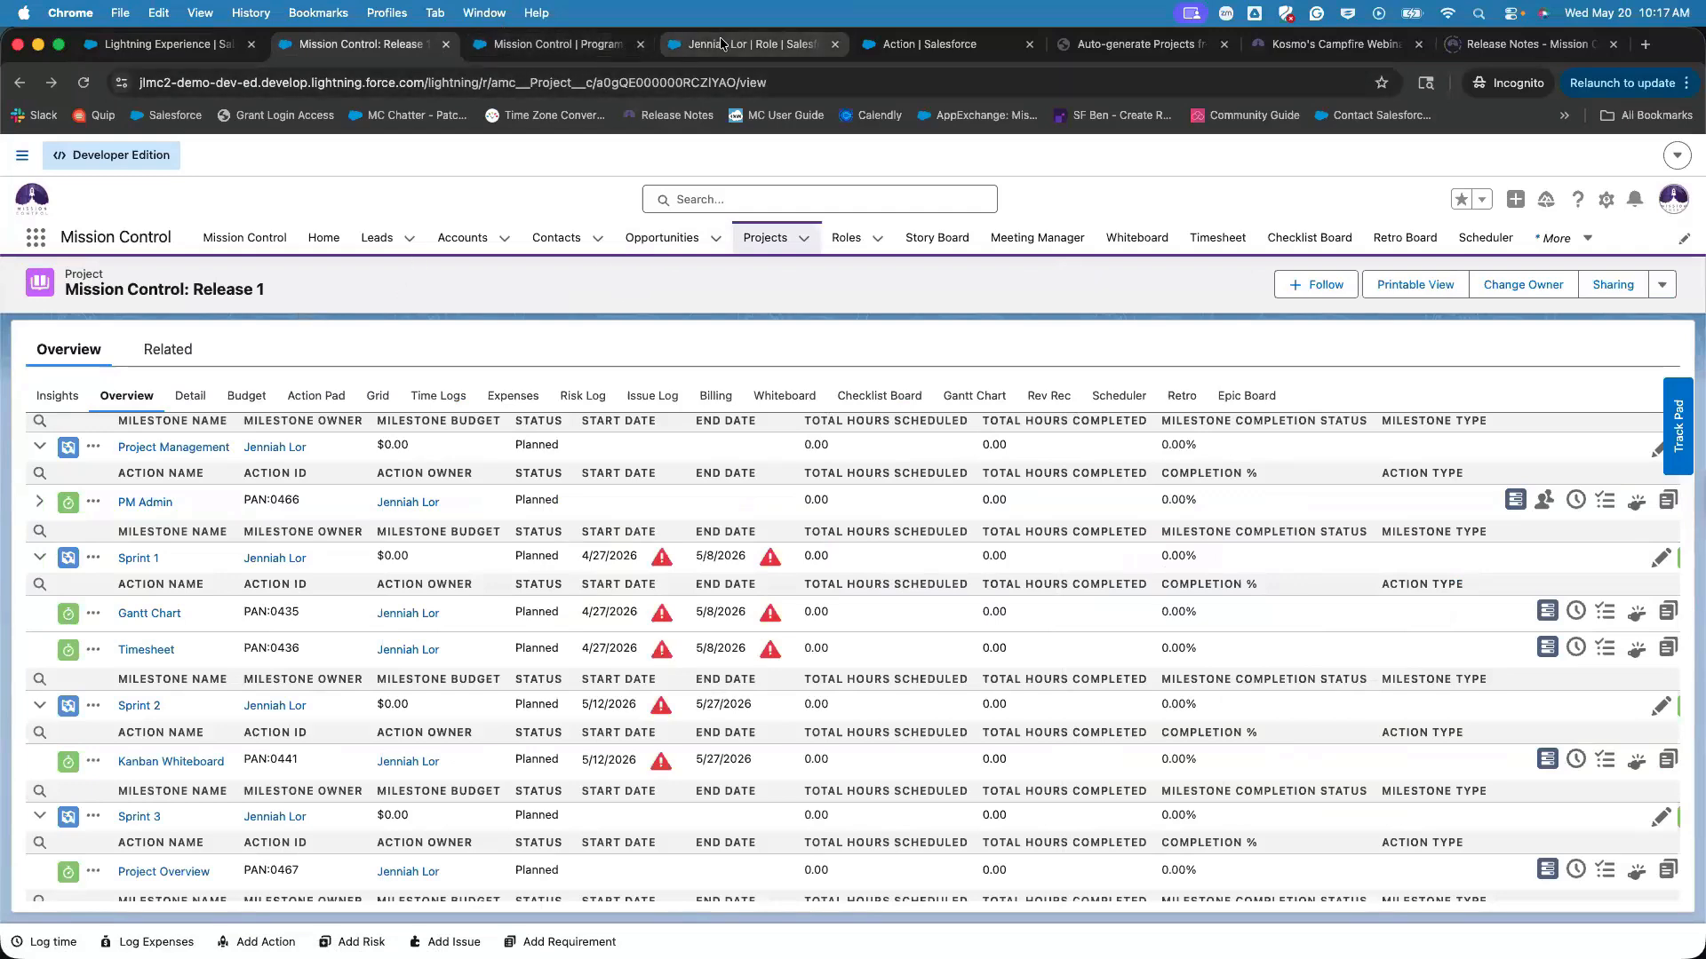
{"action": "left_click", "coordinate": [580, 43]}
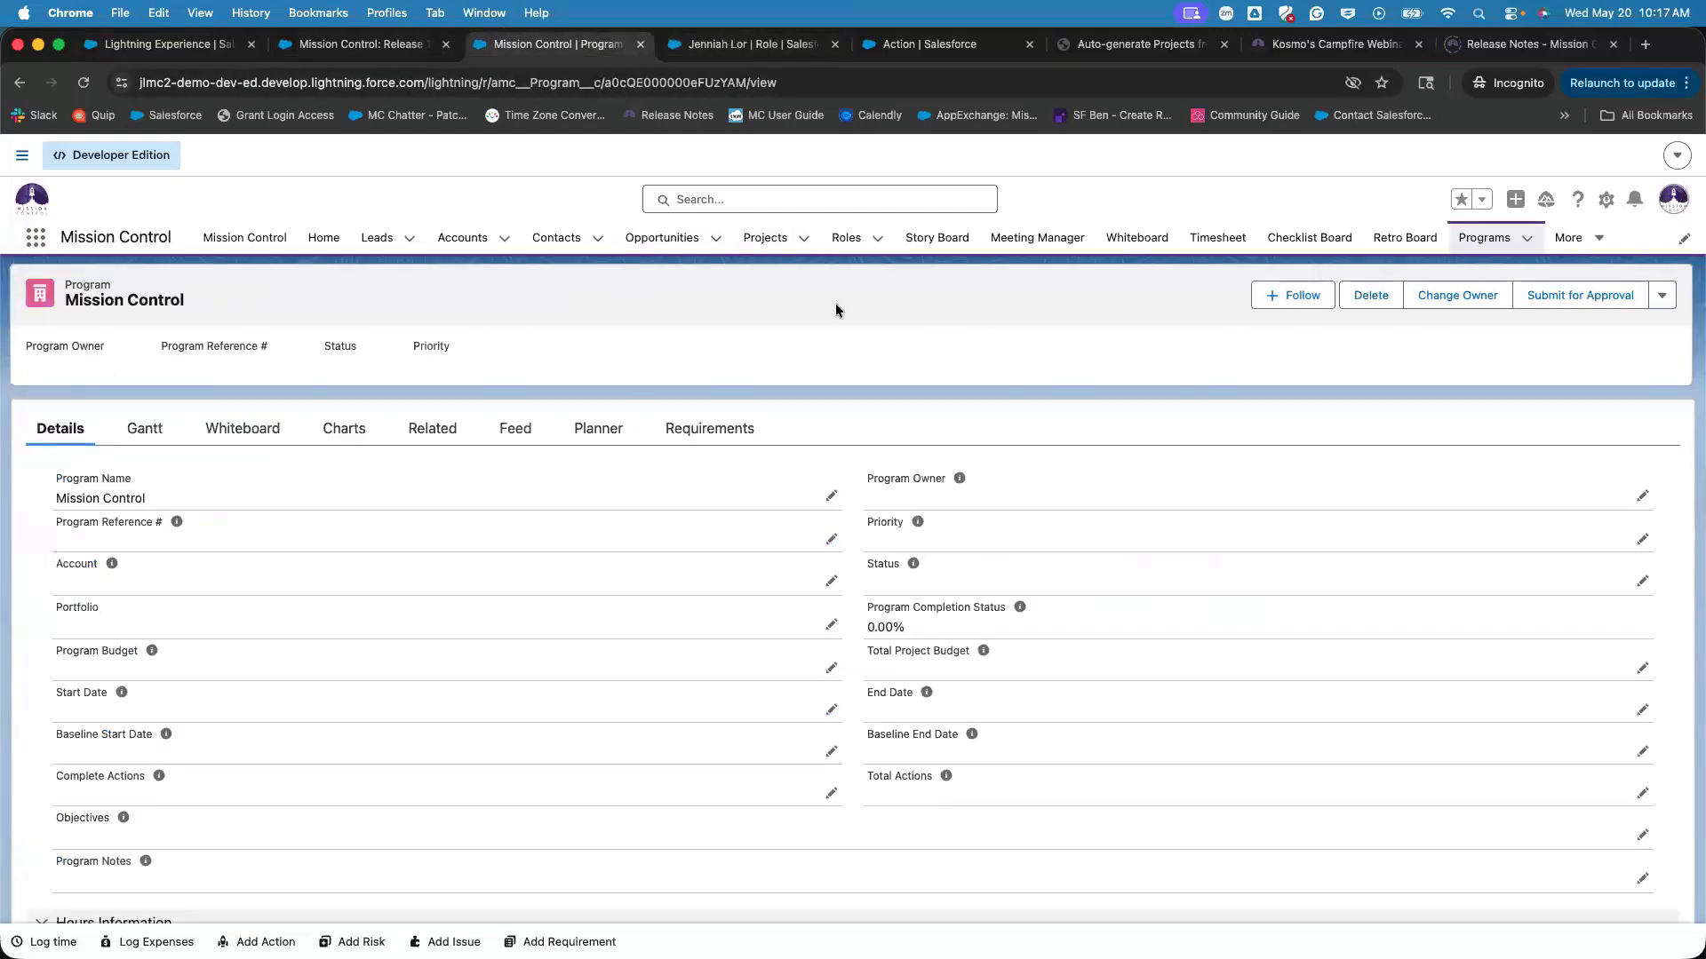
Show the additional actions available on the Mission Control program and on the Mission Control: Release 1 project.
{"action": "left_click", "coordinate": [1661, 296]}
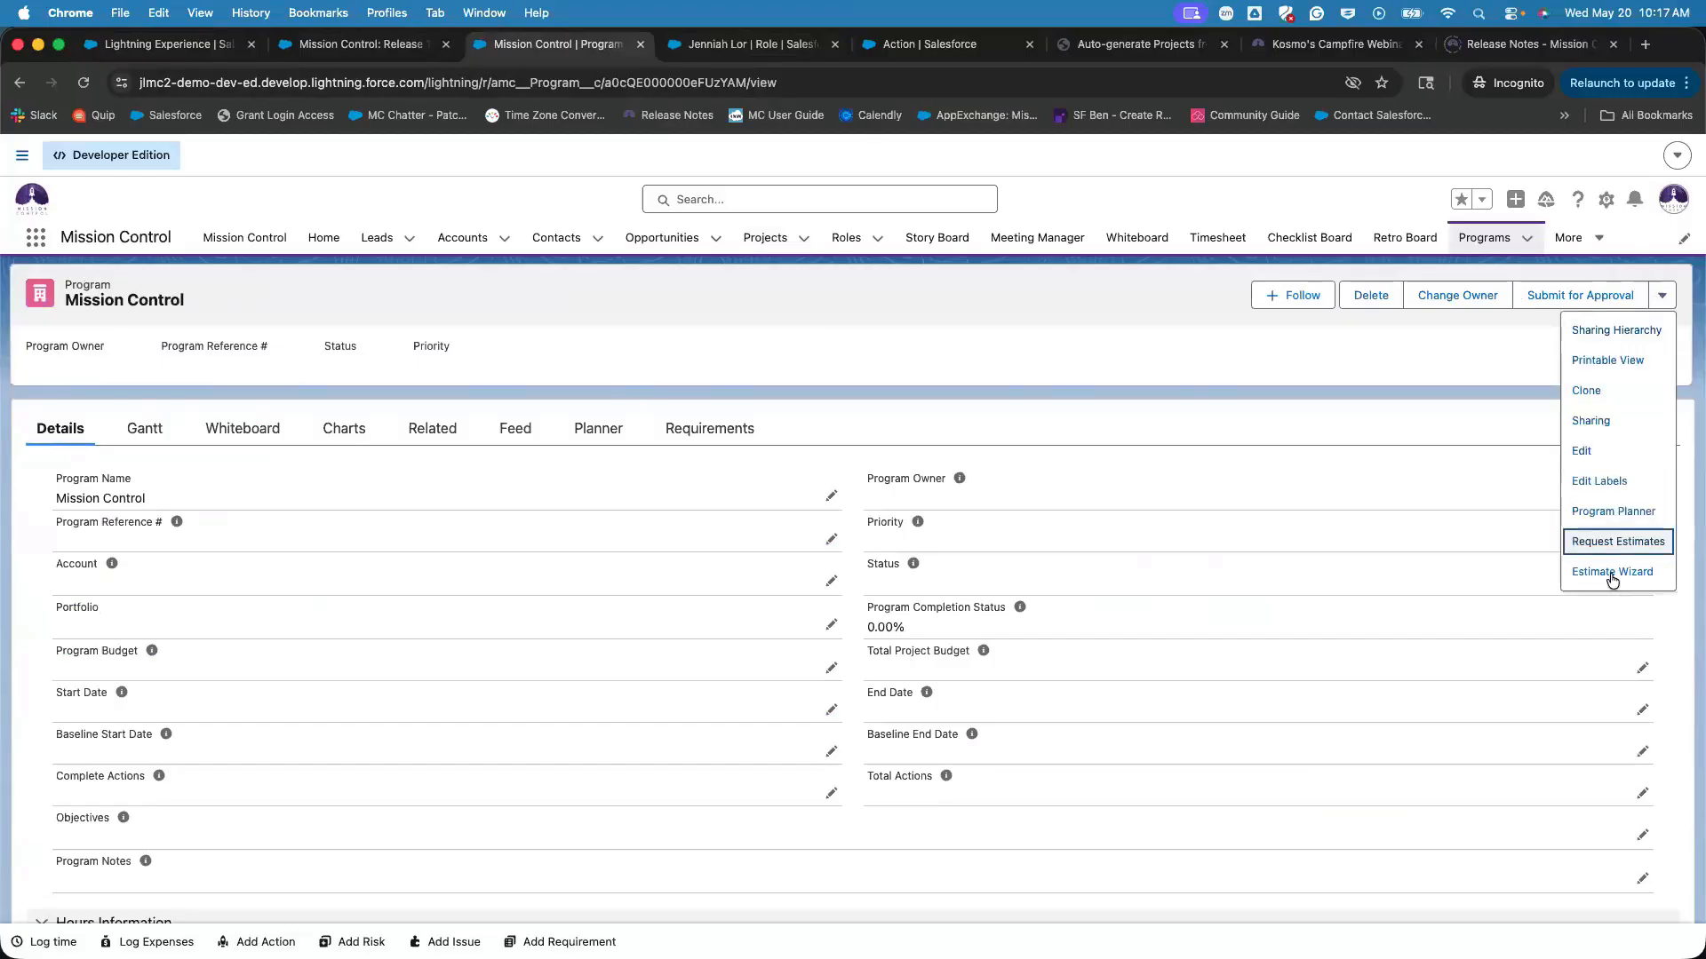
{"action": "left_click", "coordinate": [374, 44]}
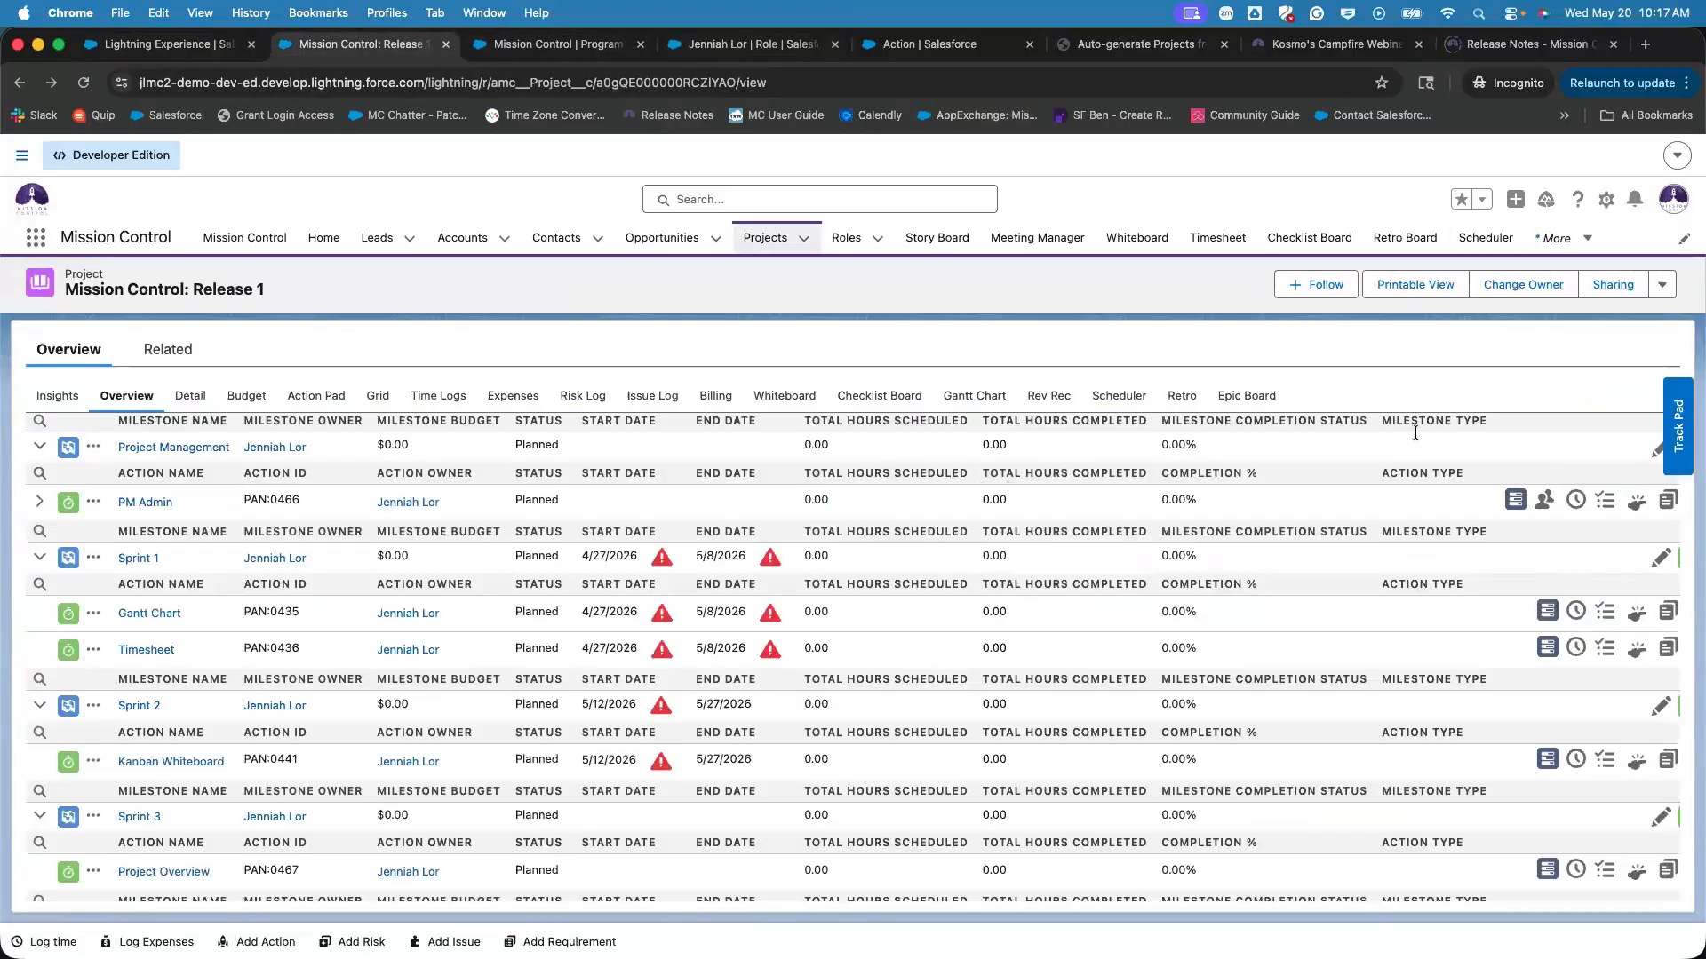
{"action": "left_click", "coordinate": [1661, 285]}
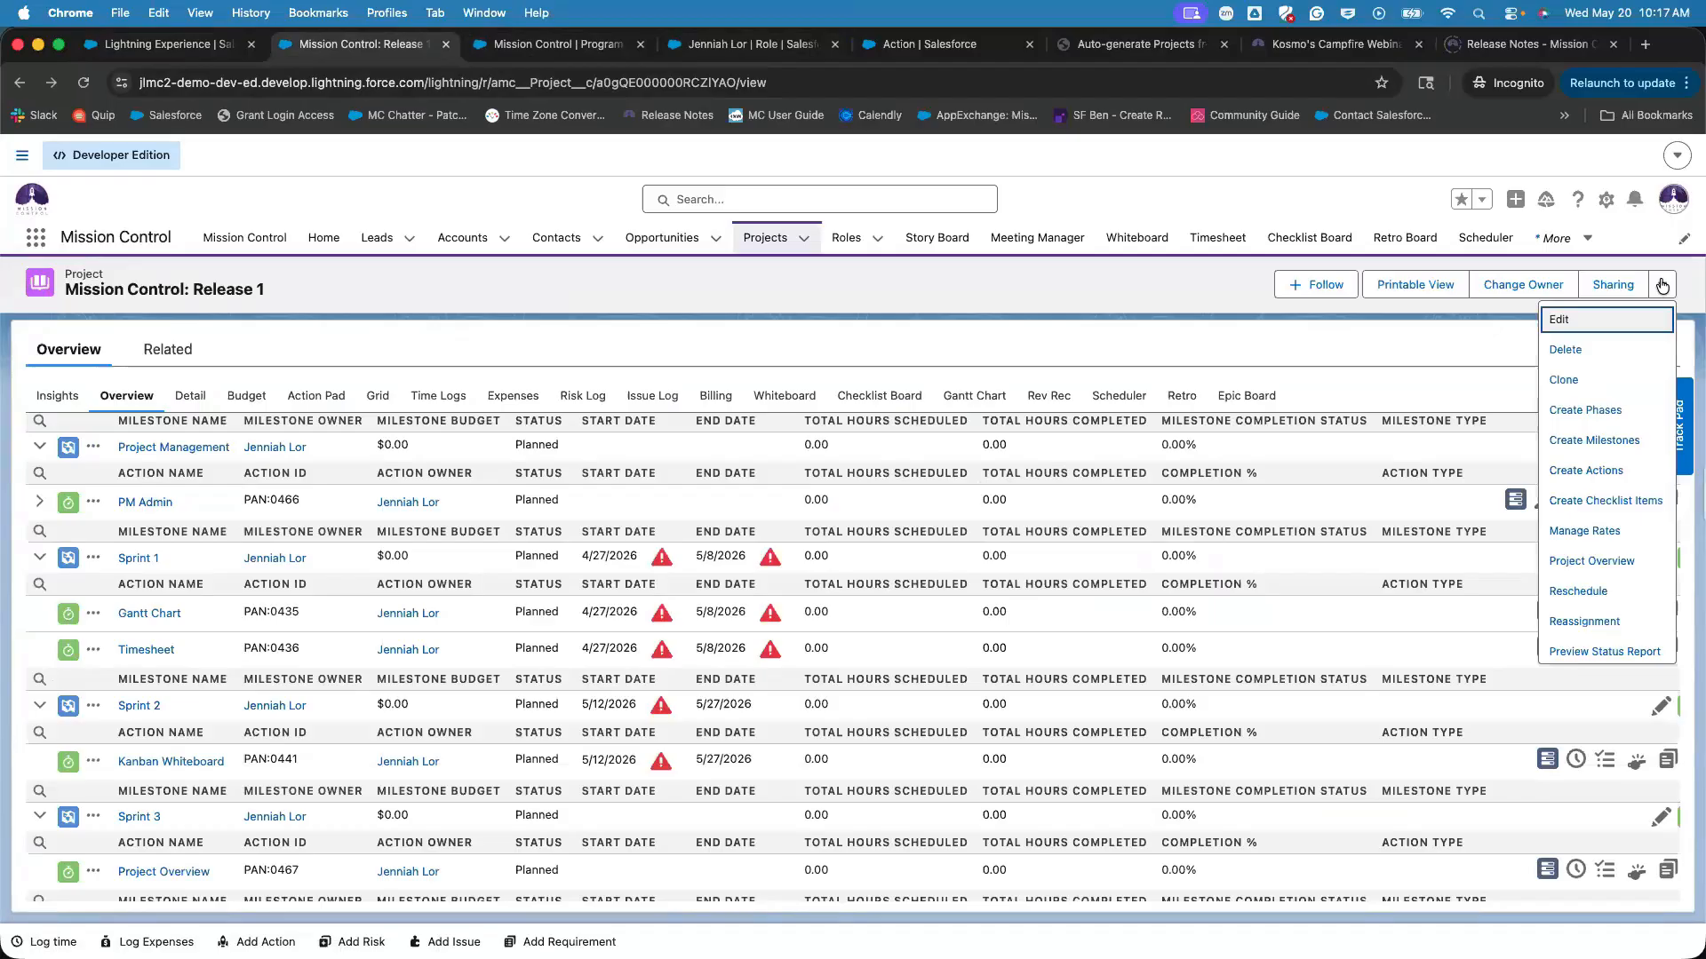
{"action": "left_click", "coordinate": [986, 508]}
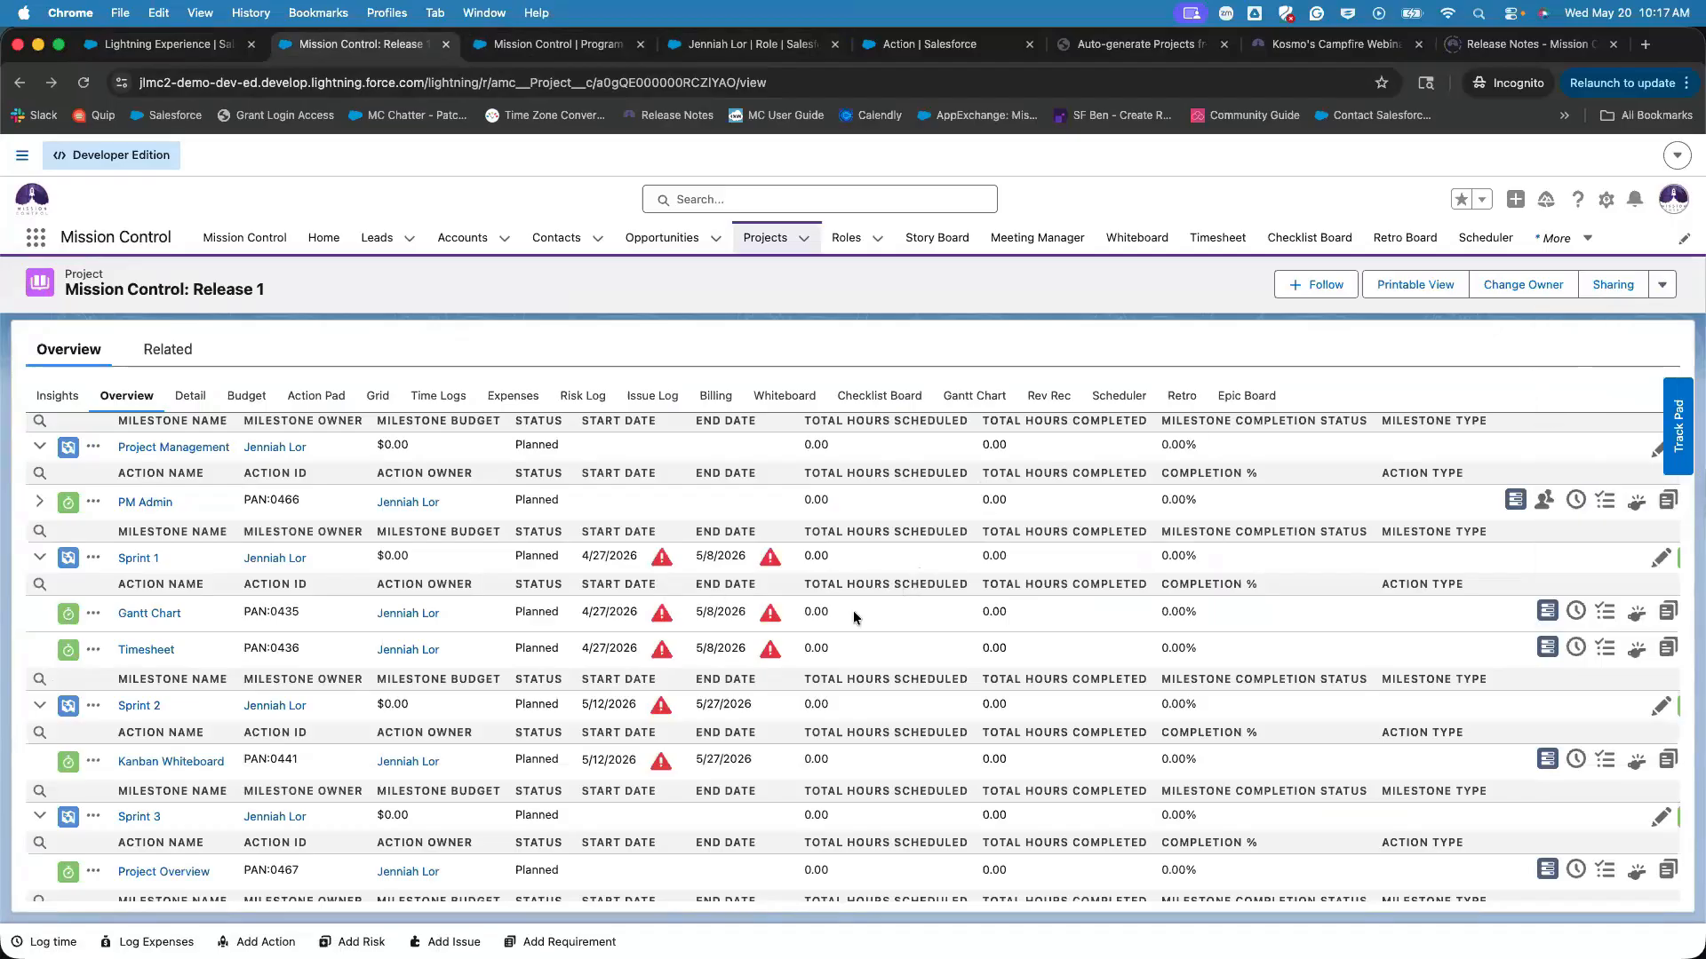
Examine the total hours scheduled for the Kanban Whiteboard, Gantt Chart and Timesheet actions in the Release 1 project overview.
{"action": "scroll", "coordinate": [853, 616], "scroll_direction": "down", "scroll_amount": 3}
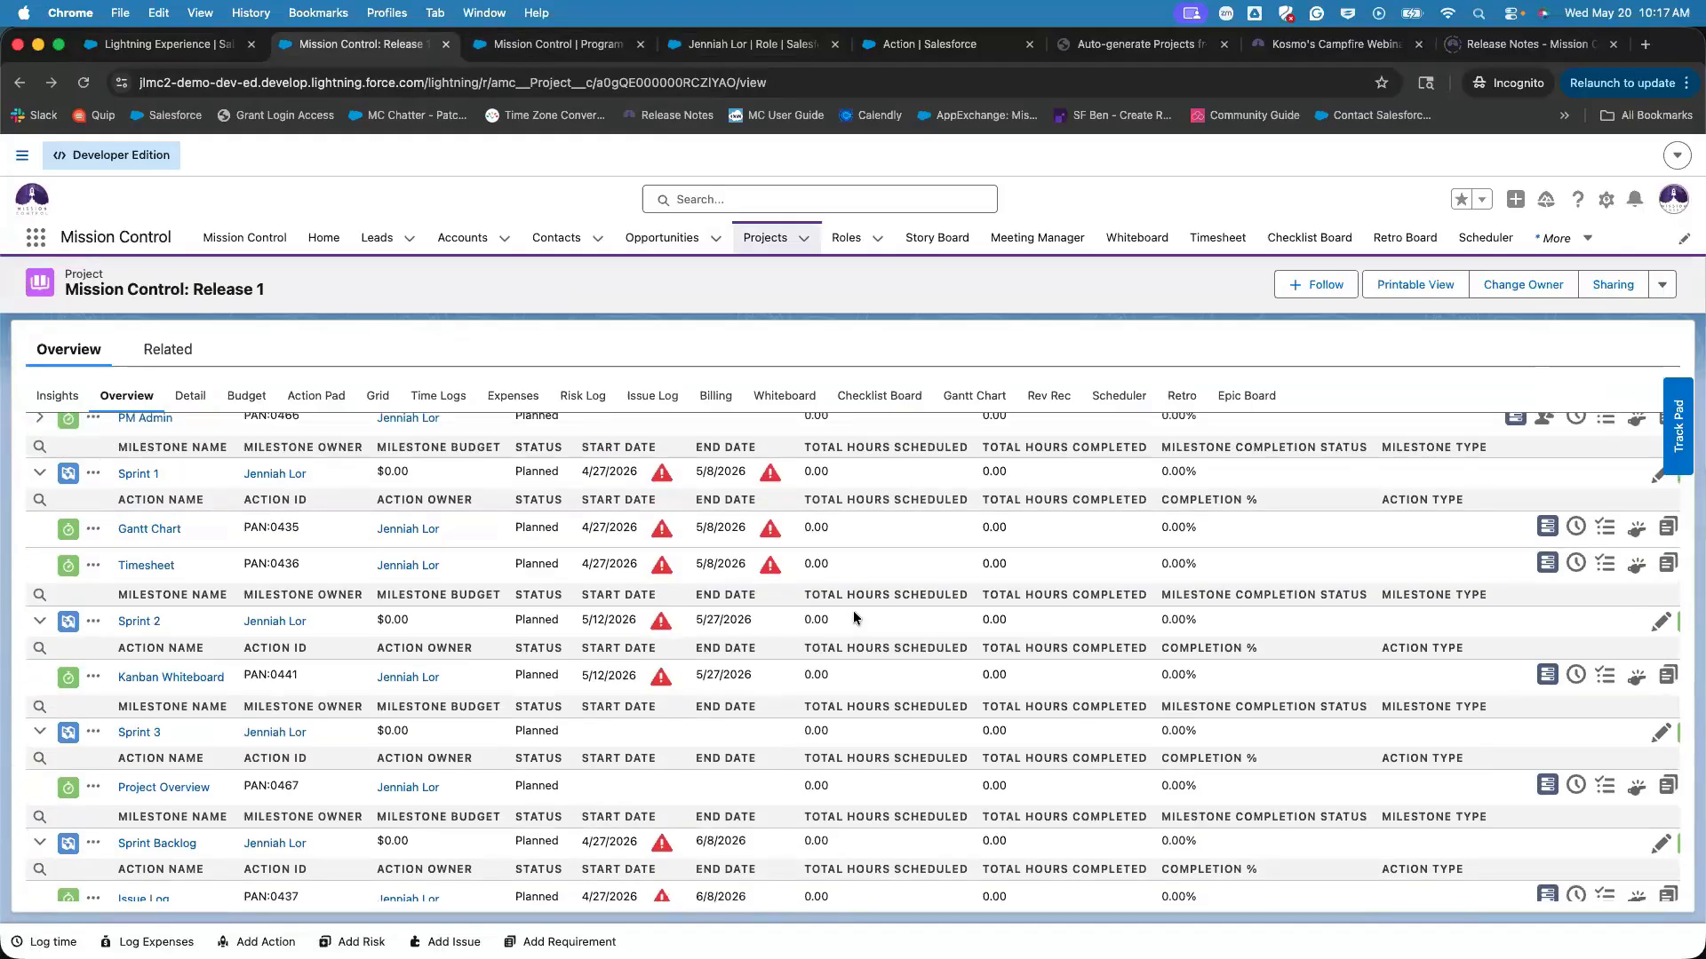
{"action": "double_click", "coordinate": [842, 673]}
{"action": "scroll", "coordinate": [764, 751], "scroll_direction": "up", "scroll_amount": 3}
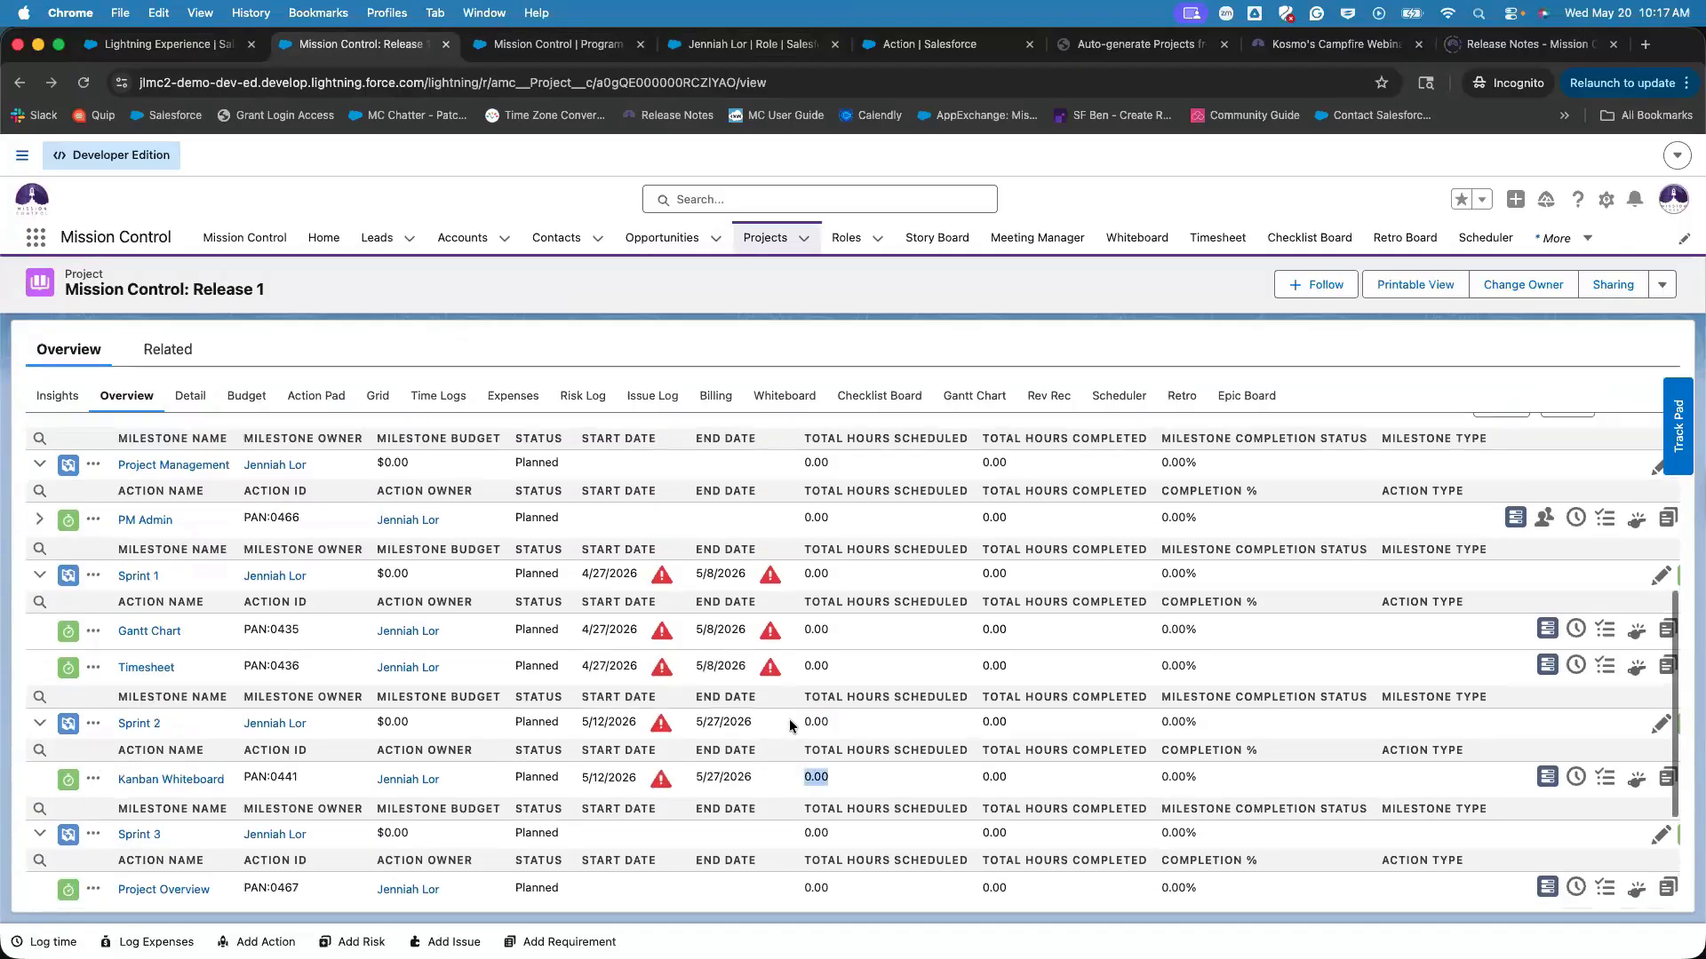
{"action": "double_click", "coordinate": [810, 630]}
{"action": "double_click", "coordinate": [814, 666]}
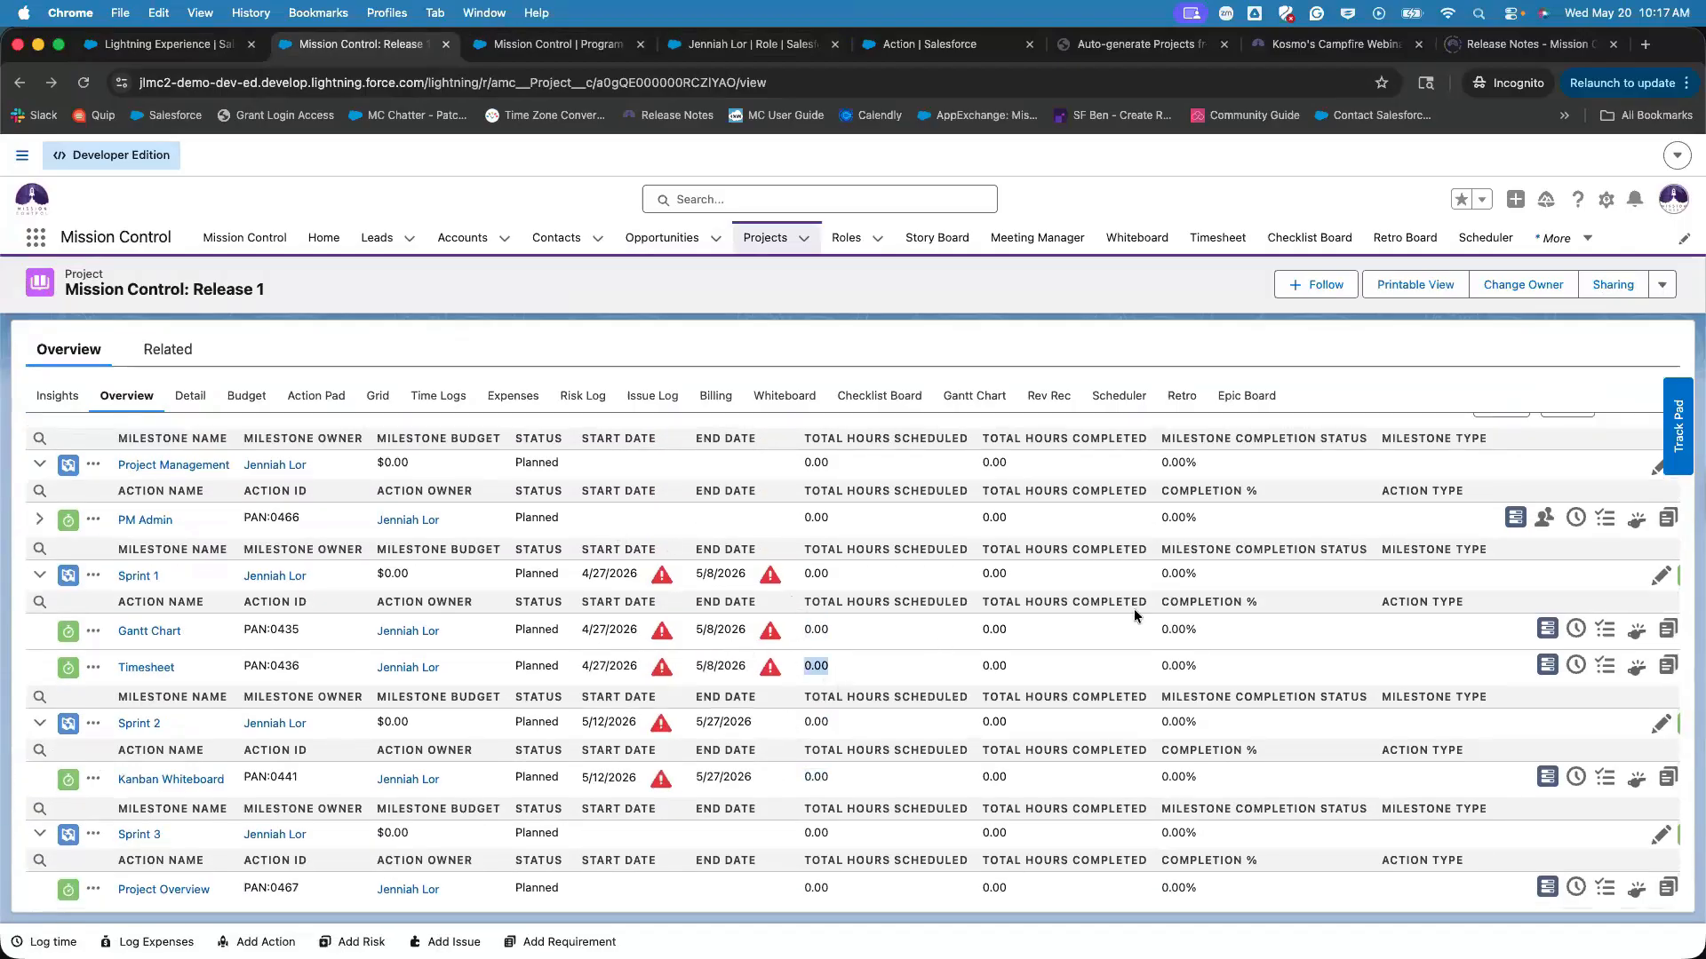
Open Request Estimates for the Mission Control: Release 1 project.
{"action": "left_click", "coordinate": [1661, 284]}
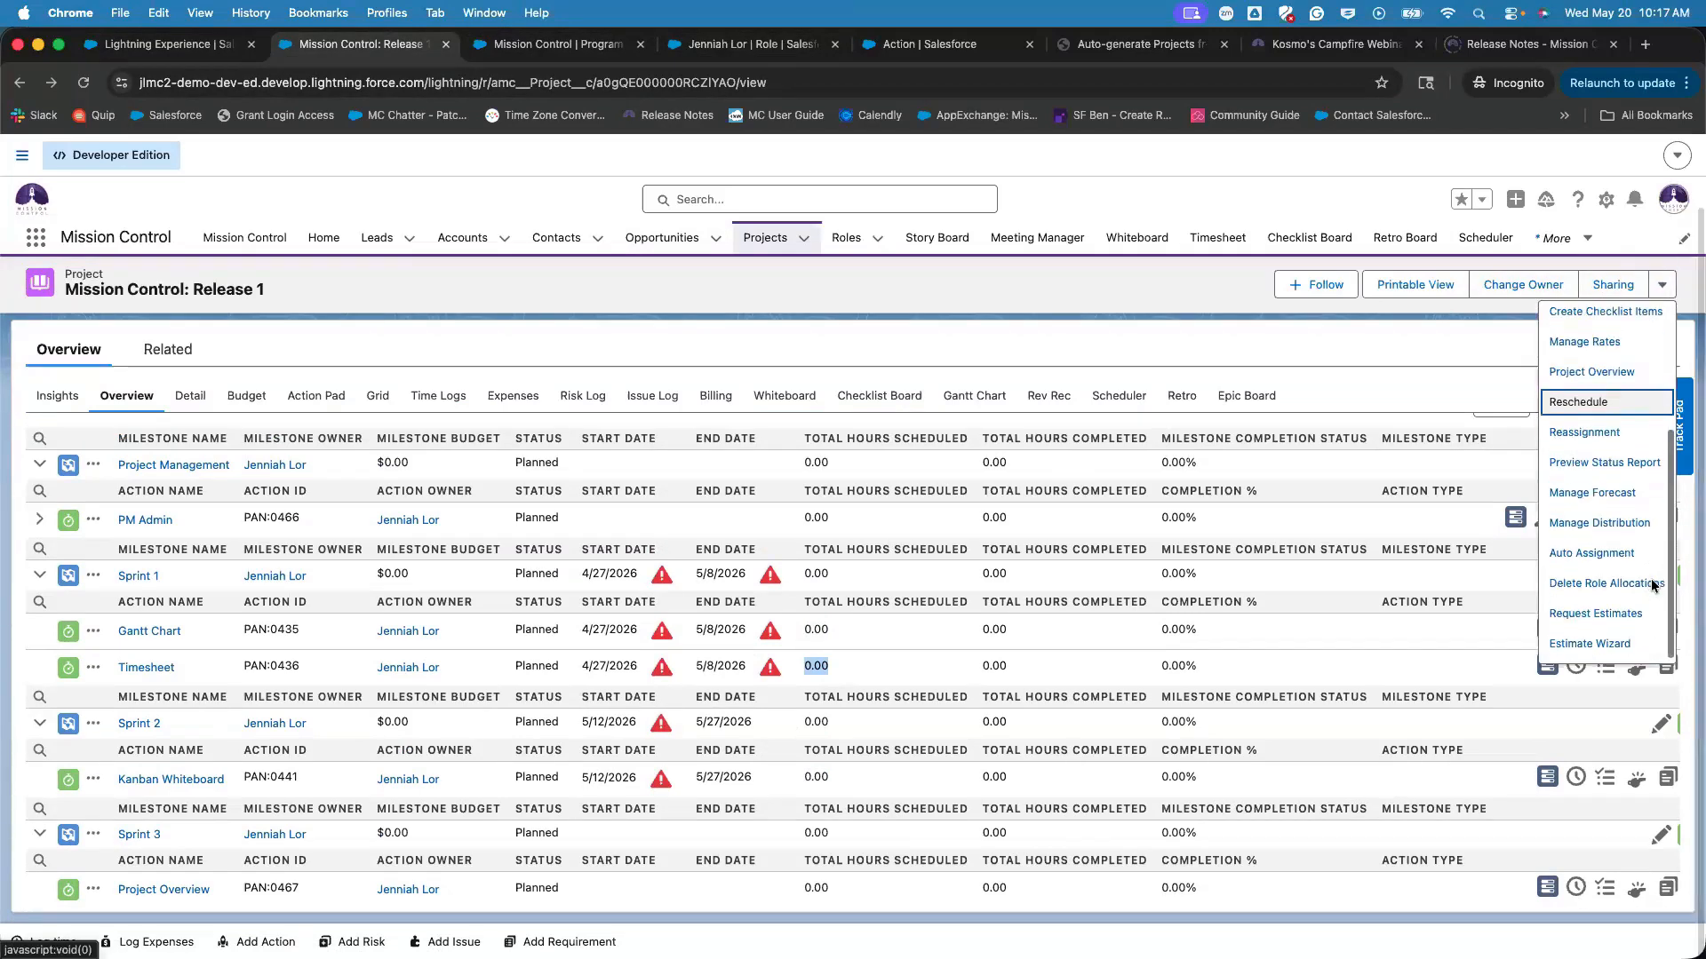
{"action": "left_click", "coordinate": [1636, 626]}
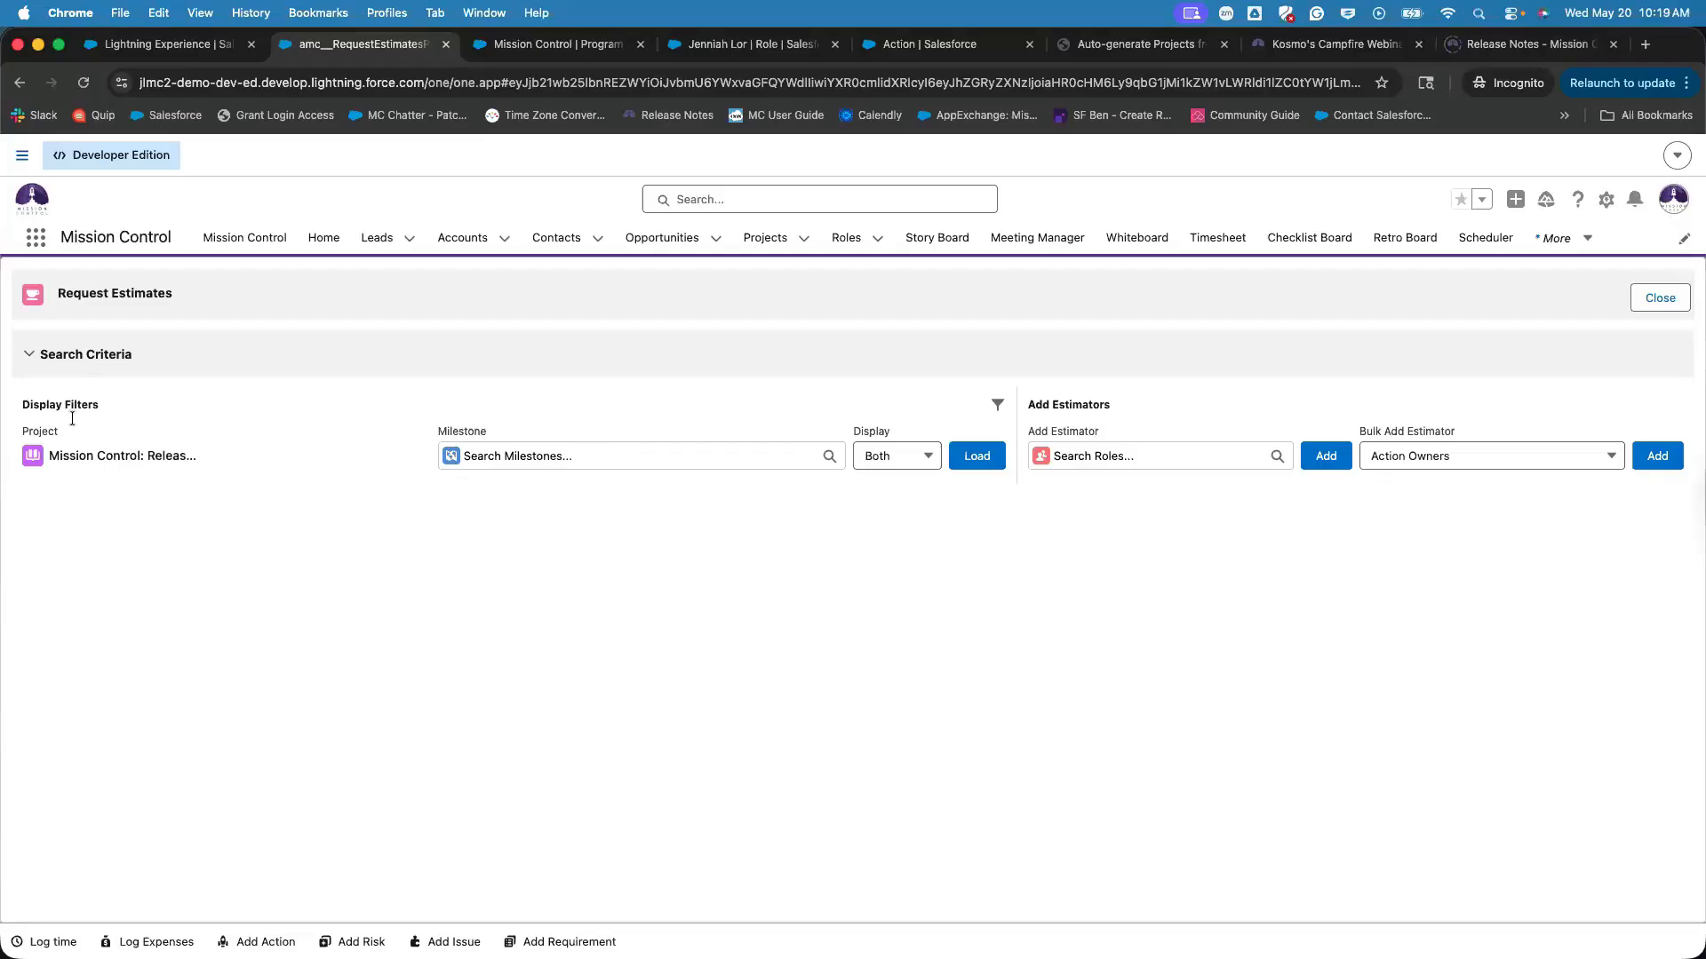
{"action": "left_click_drag", "start_coordinate": [33, 404], "coordinate": [181, 423]}
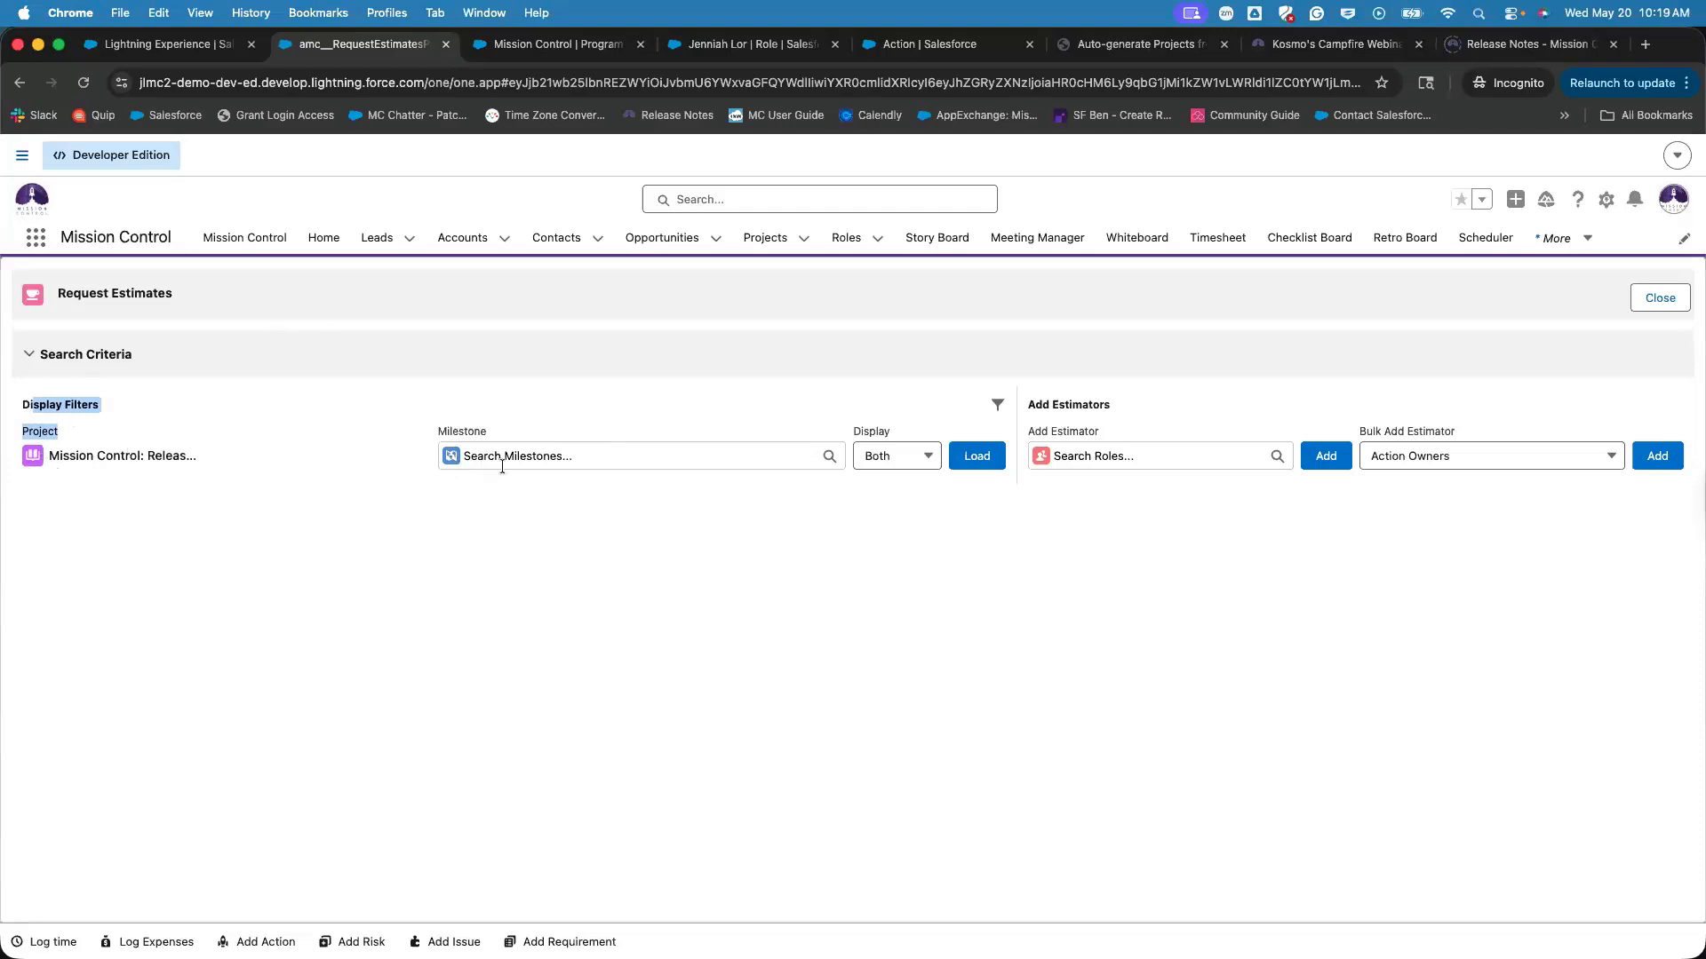
{"action": "left_click", "coordinate": [302, 456]}
{"action": "left_click_drag", "start_coordinate": [39, 432], "coordinate": [235, 482]}
{"action": "left_click", "coordinate": [234, 482]}
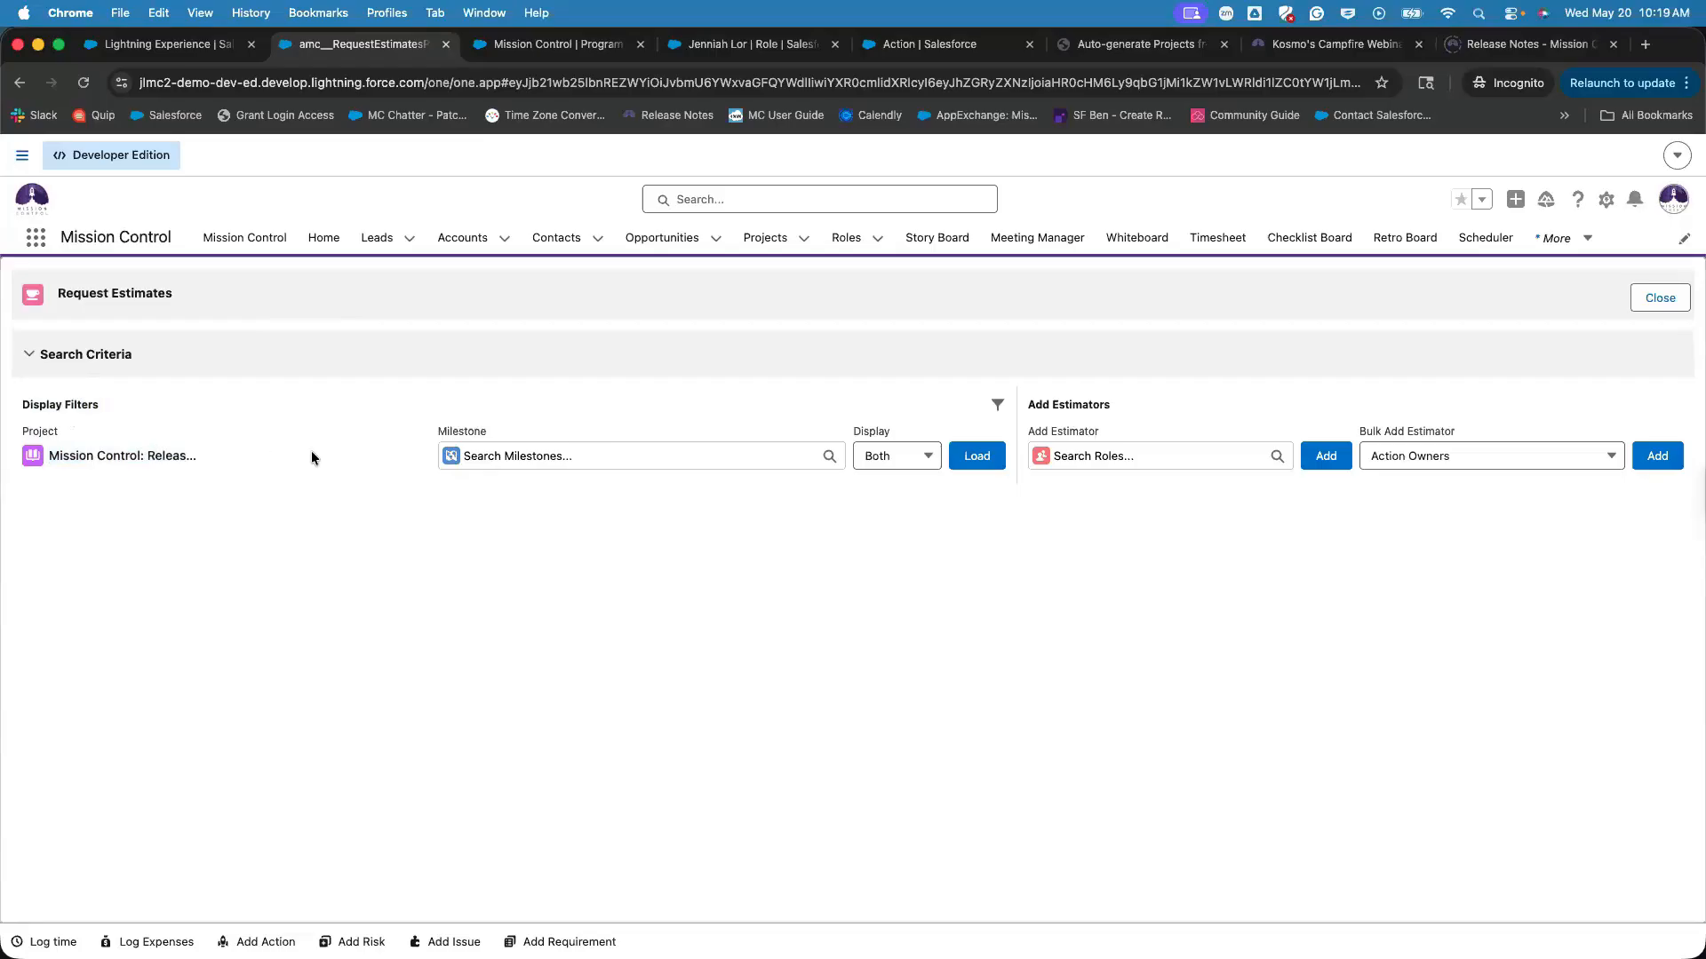
Load both actions and requirements for the project without filtering by milestone.
{"action": "left_click", "coordinate": [605, 456]}
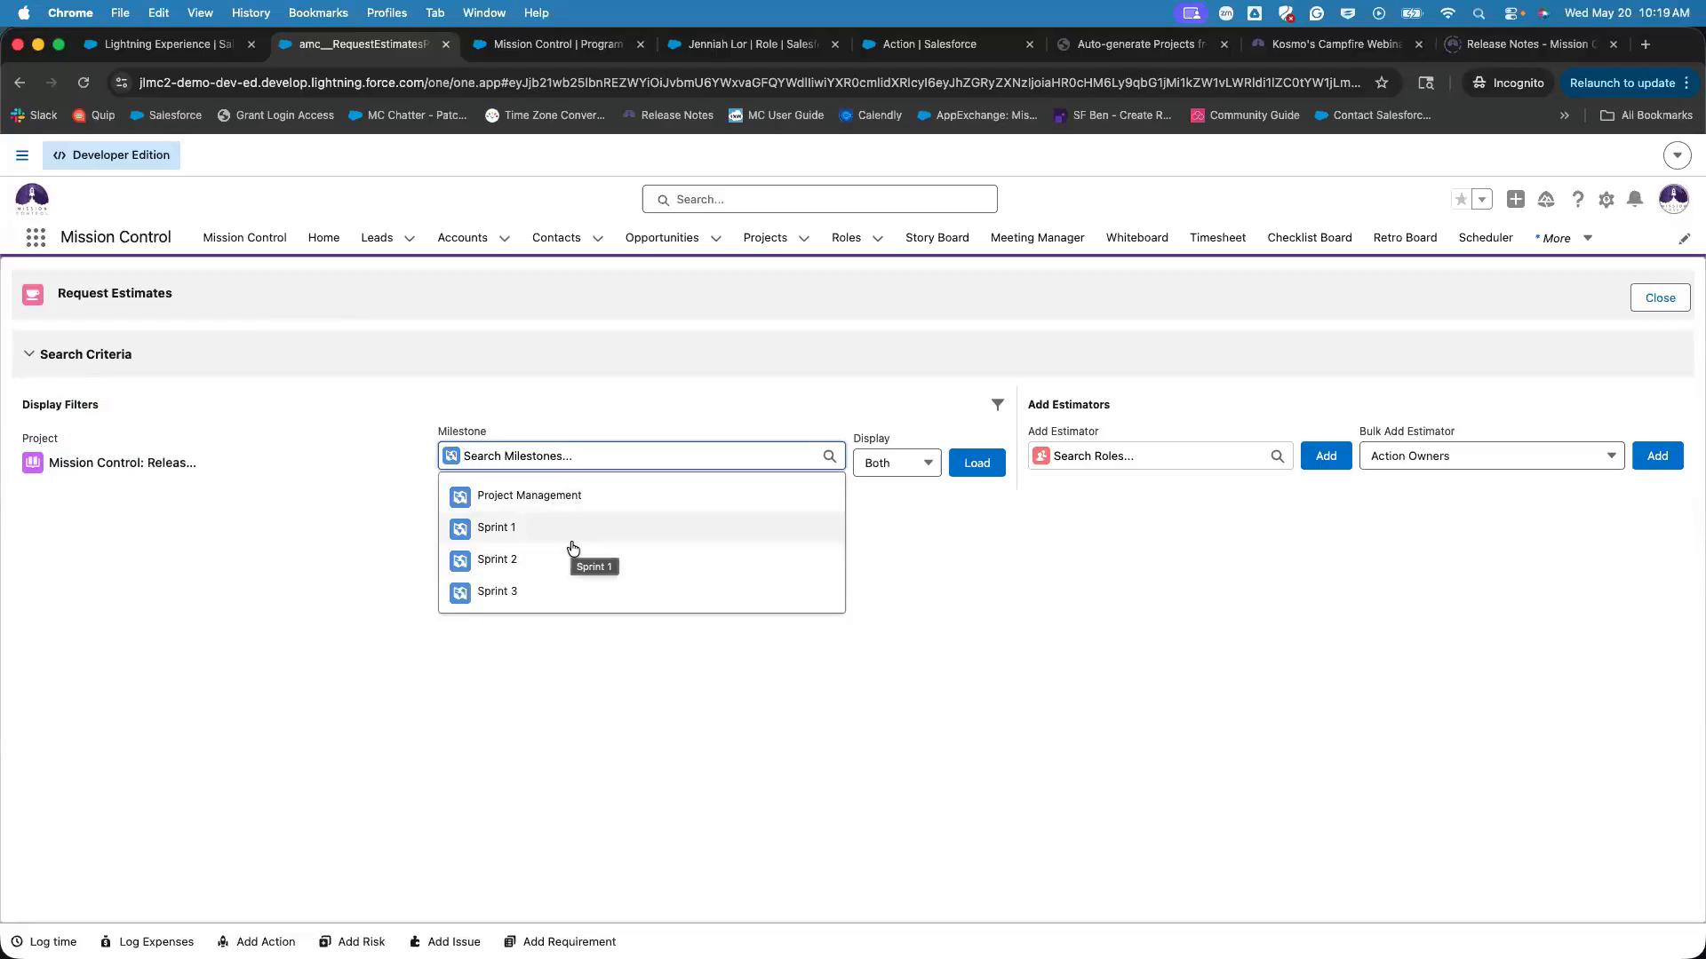
{"action": "left_click", "coordinate": [634, 391]}
{"action": "left_click", "coordinate": [917, 462]}
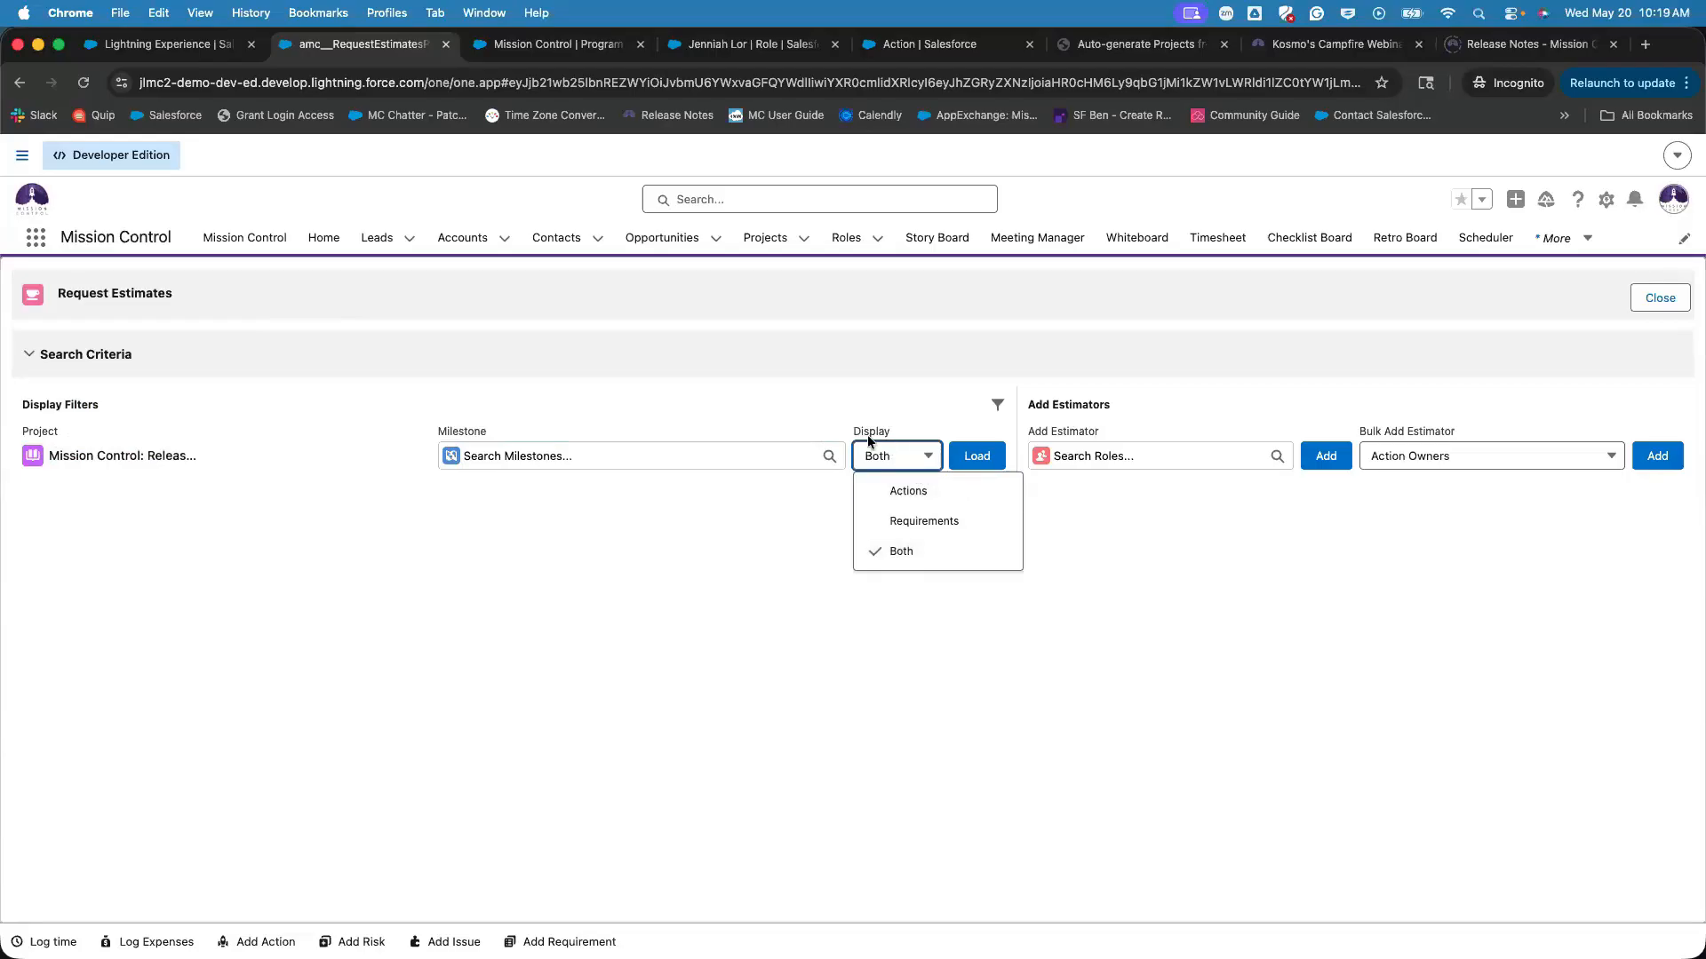
{"action": "left_click", "coordinate": [984, 461]}
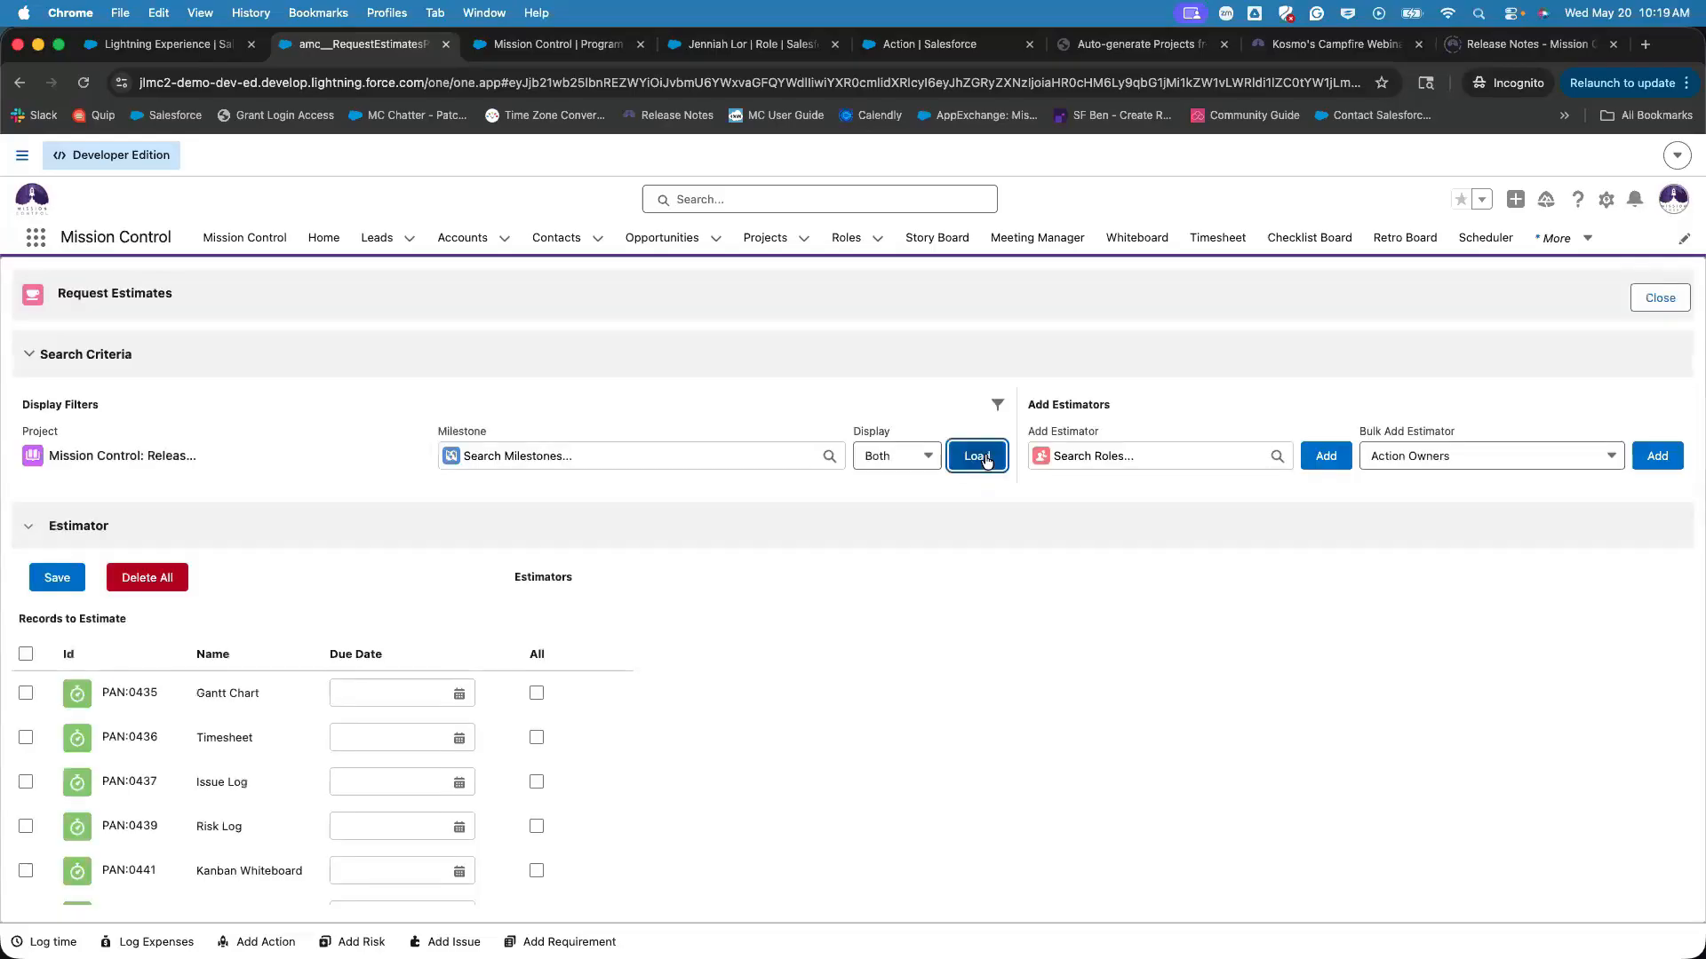
Examine the loaded list of actions and requirements to estimate.
{"action": "scroll", "coordinate": [716, 610], "scroll_direction": "down", "scroll_amount": 3}
{"action": "scroll", "coordinate": [716, 618], "scroll_direction": "down", "scroll_amount": 3}
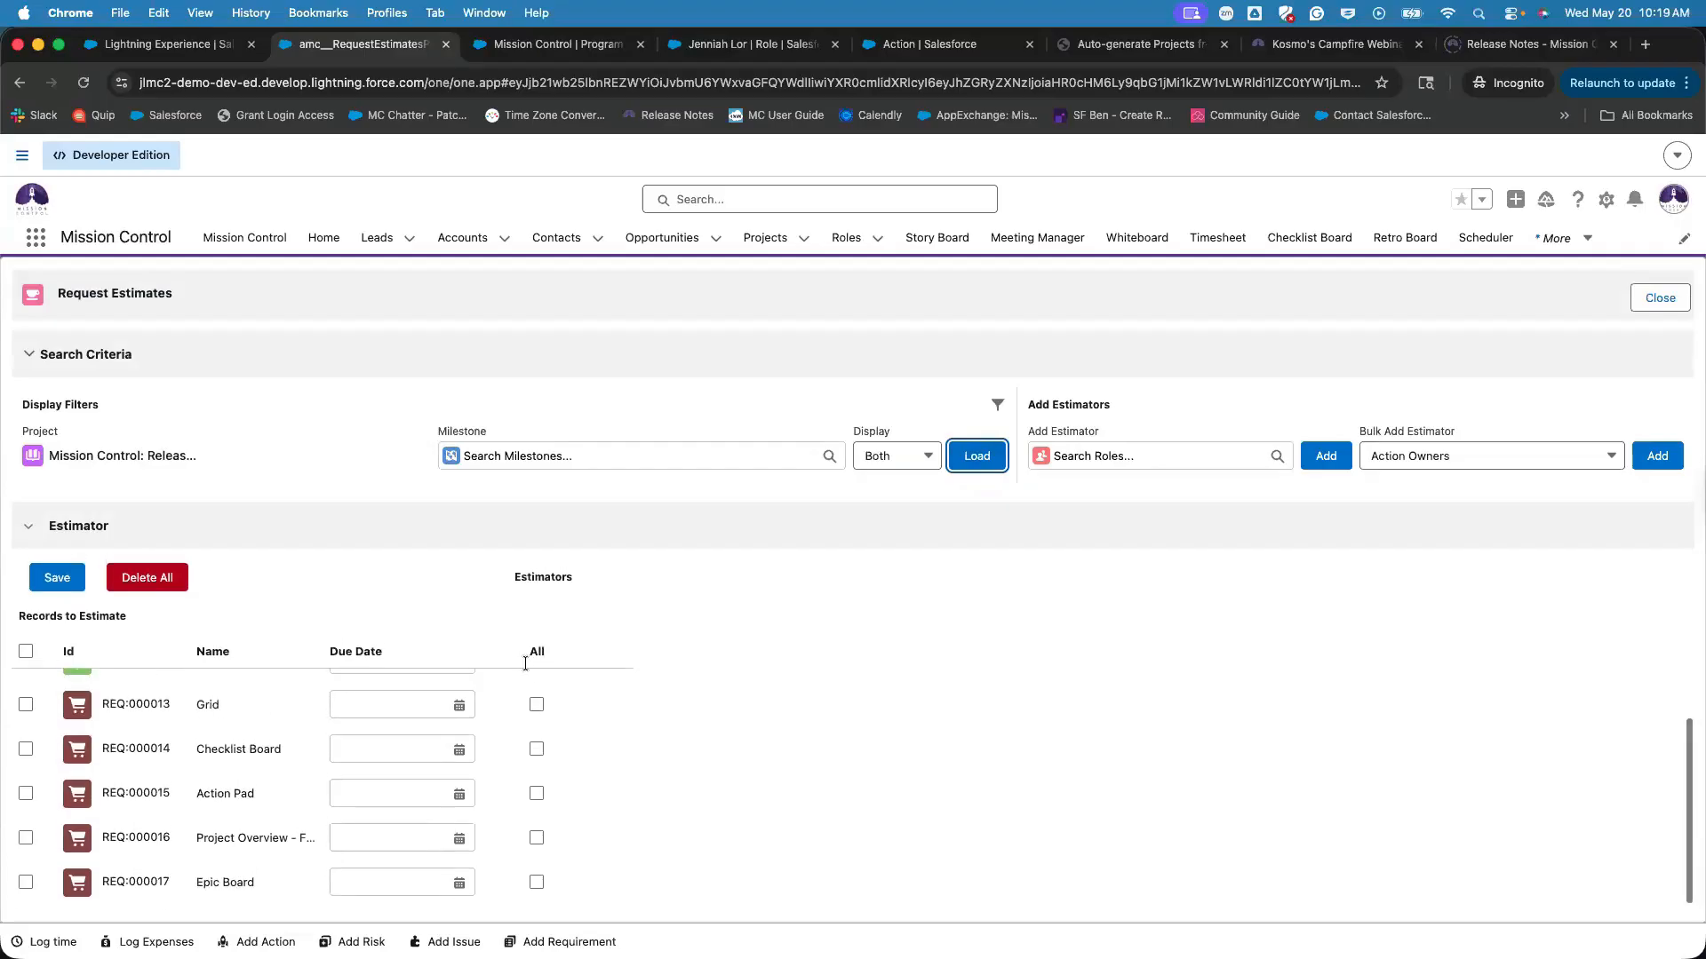
{"action": "scroll", "coordinate": [355, 764], "scroll_direction": "up", "scroll_amount": 4}
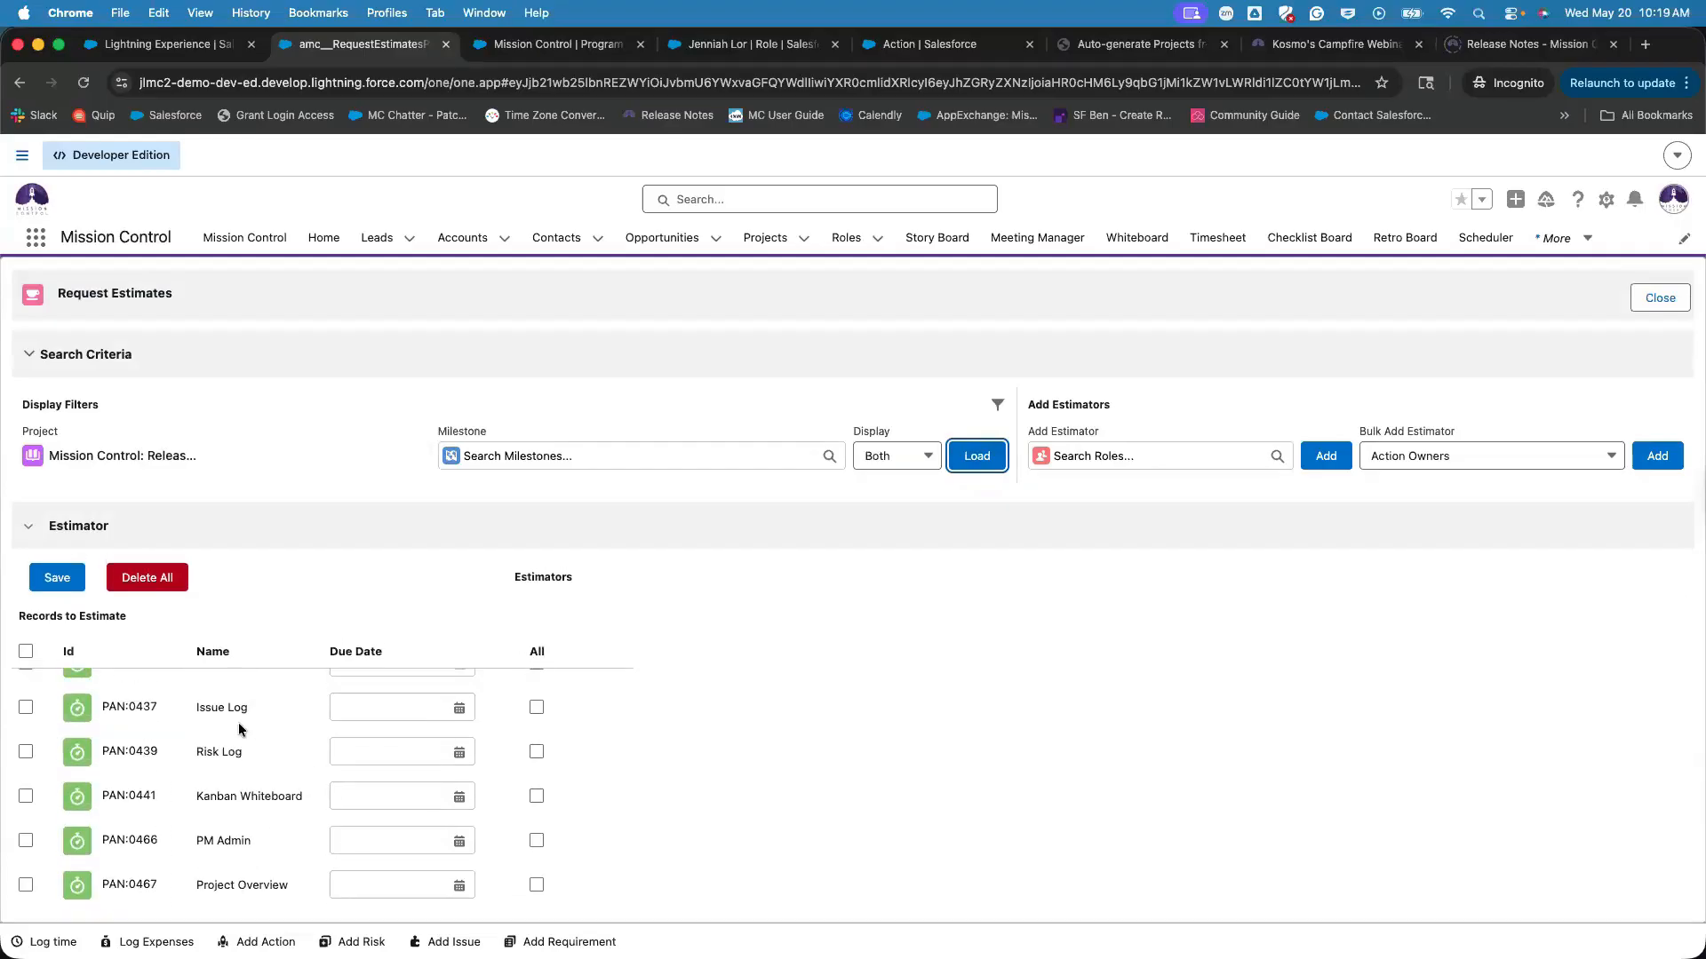
{"action": "scroll", "coordinate": [305, 767], "scroll_direction": "up", "scroll_amount": 2}
{"action": "scroll", "coordinate": [238, 731], "scroll_direction": "down", "scroll_amount": 4}
{"action": "scroll", "coordinate": [238, 723], "scroll_direction": "down", "scroll_amount": 2}
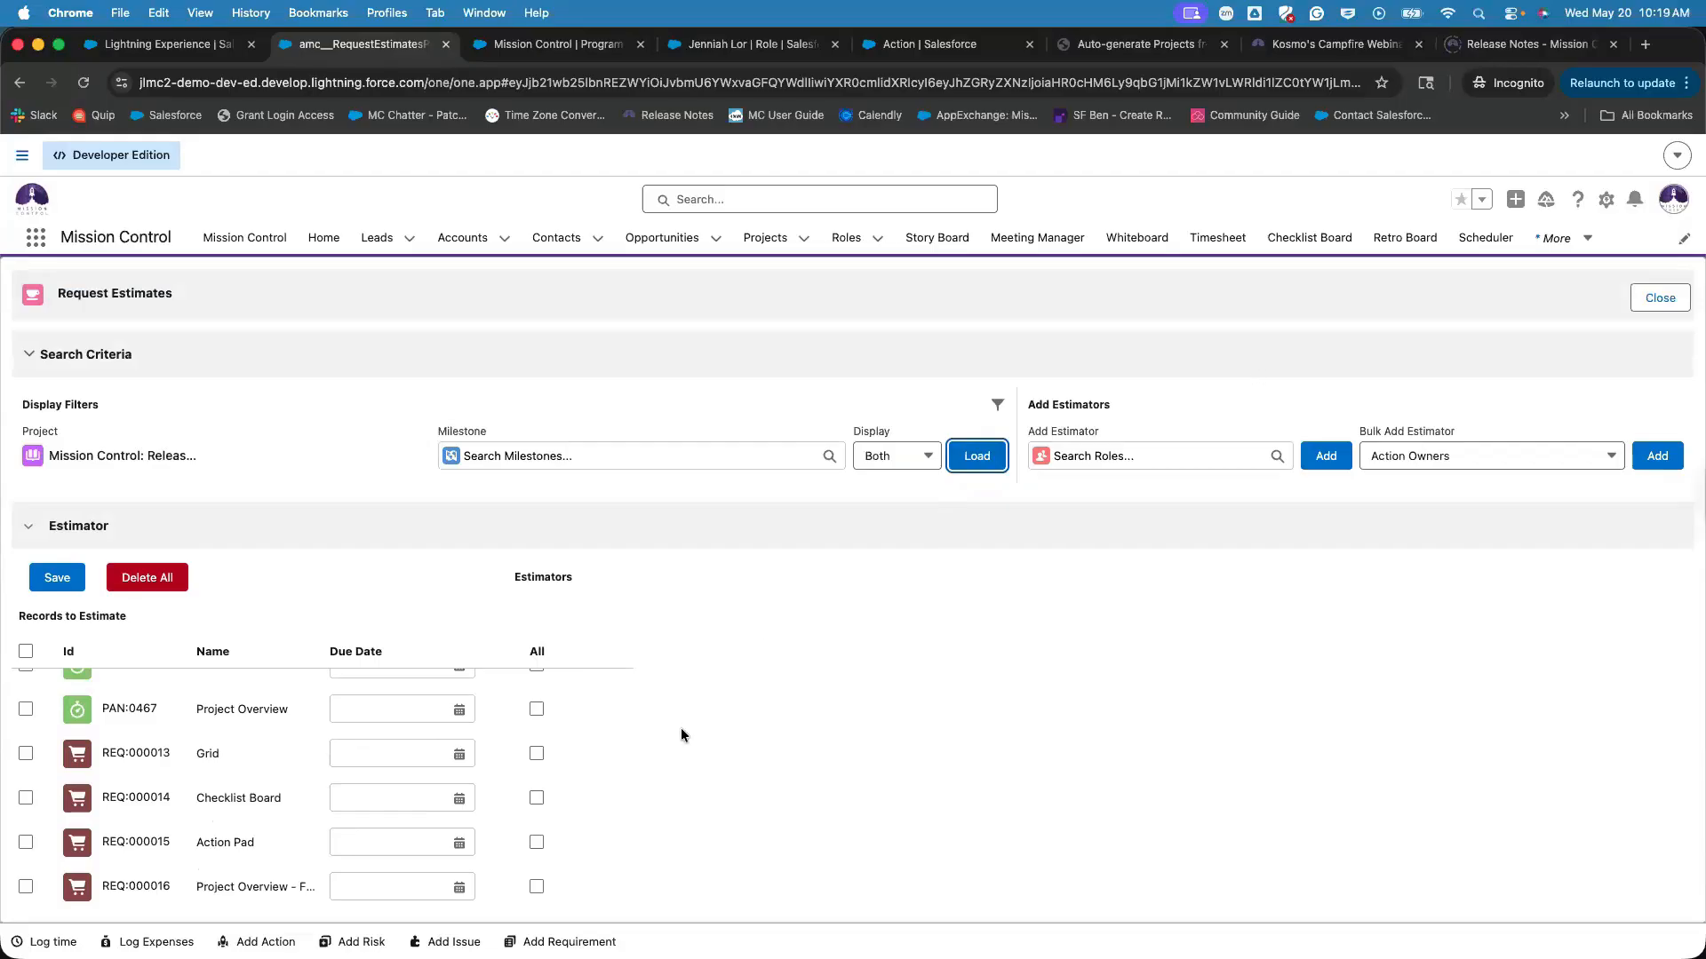
{"action": "scroll", "coordinate": [445, 780], "scroll_direction": "up", "scroll_amount": 10}
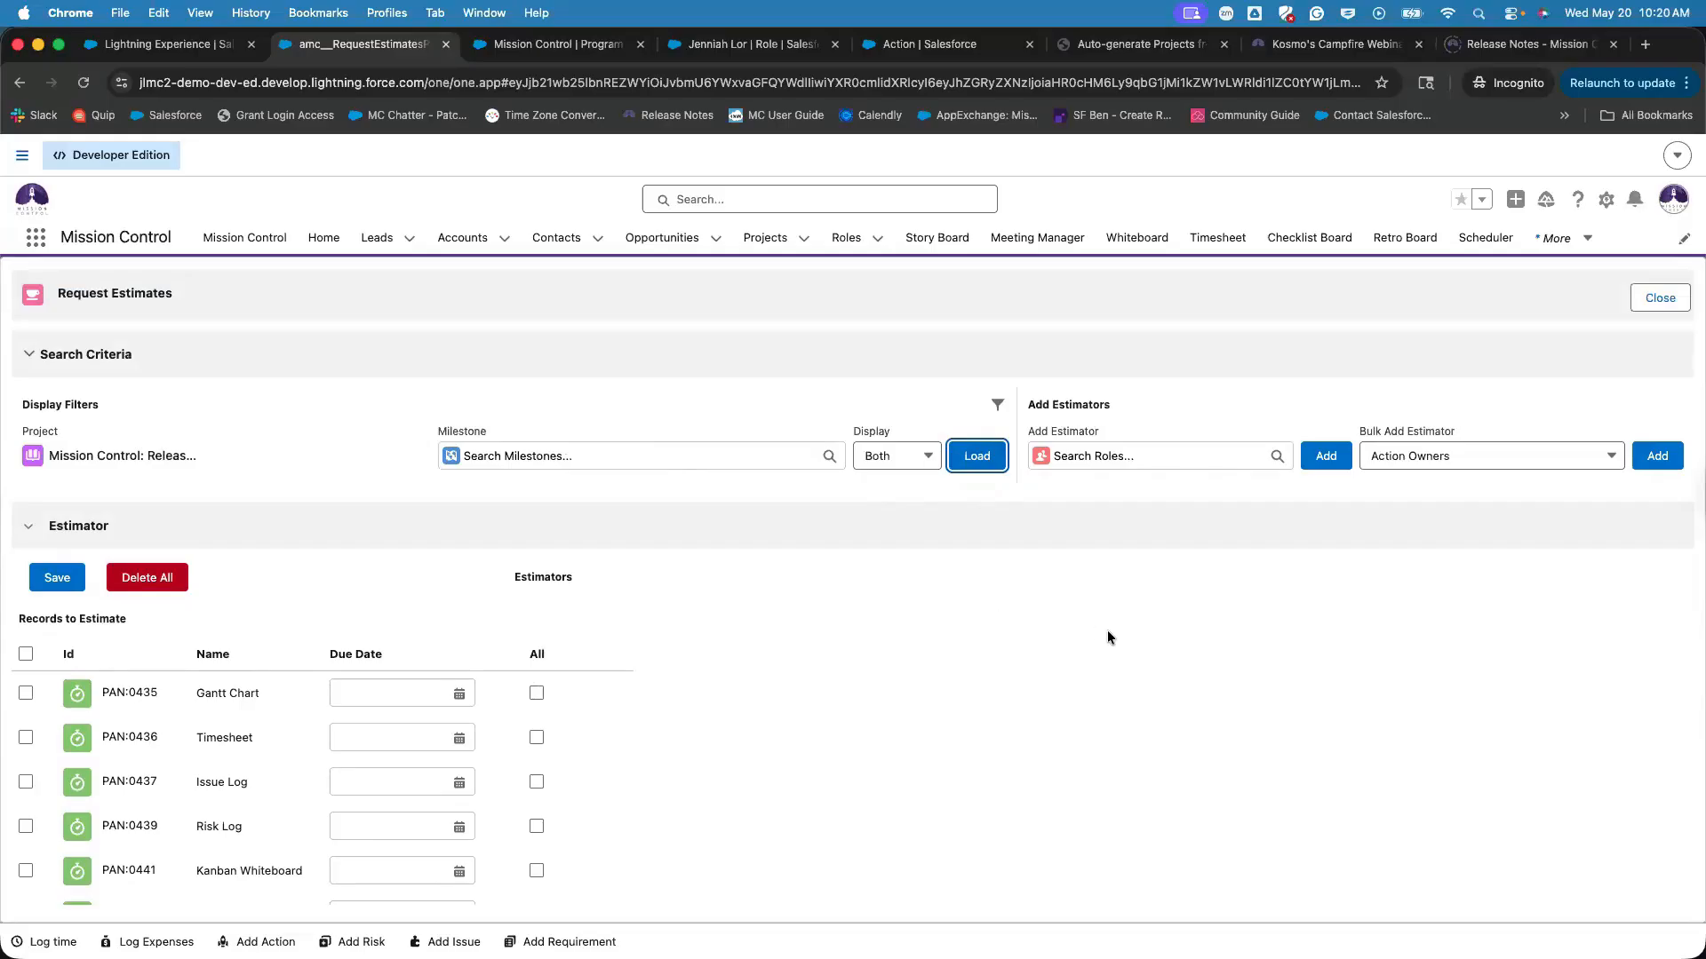
Browse the roles that can be added as an estimator, including the placeholder roles.
{"action": "left_click", "coordinate": [1202, 456]}
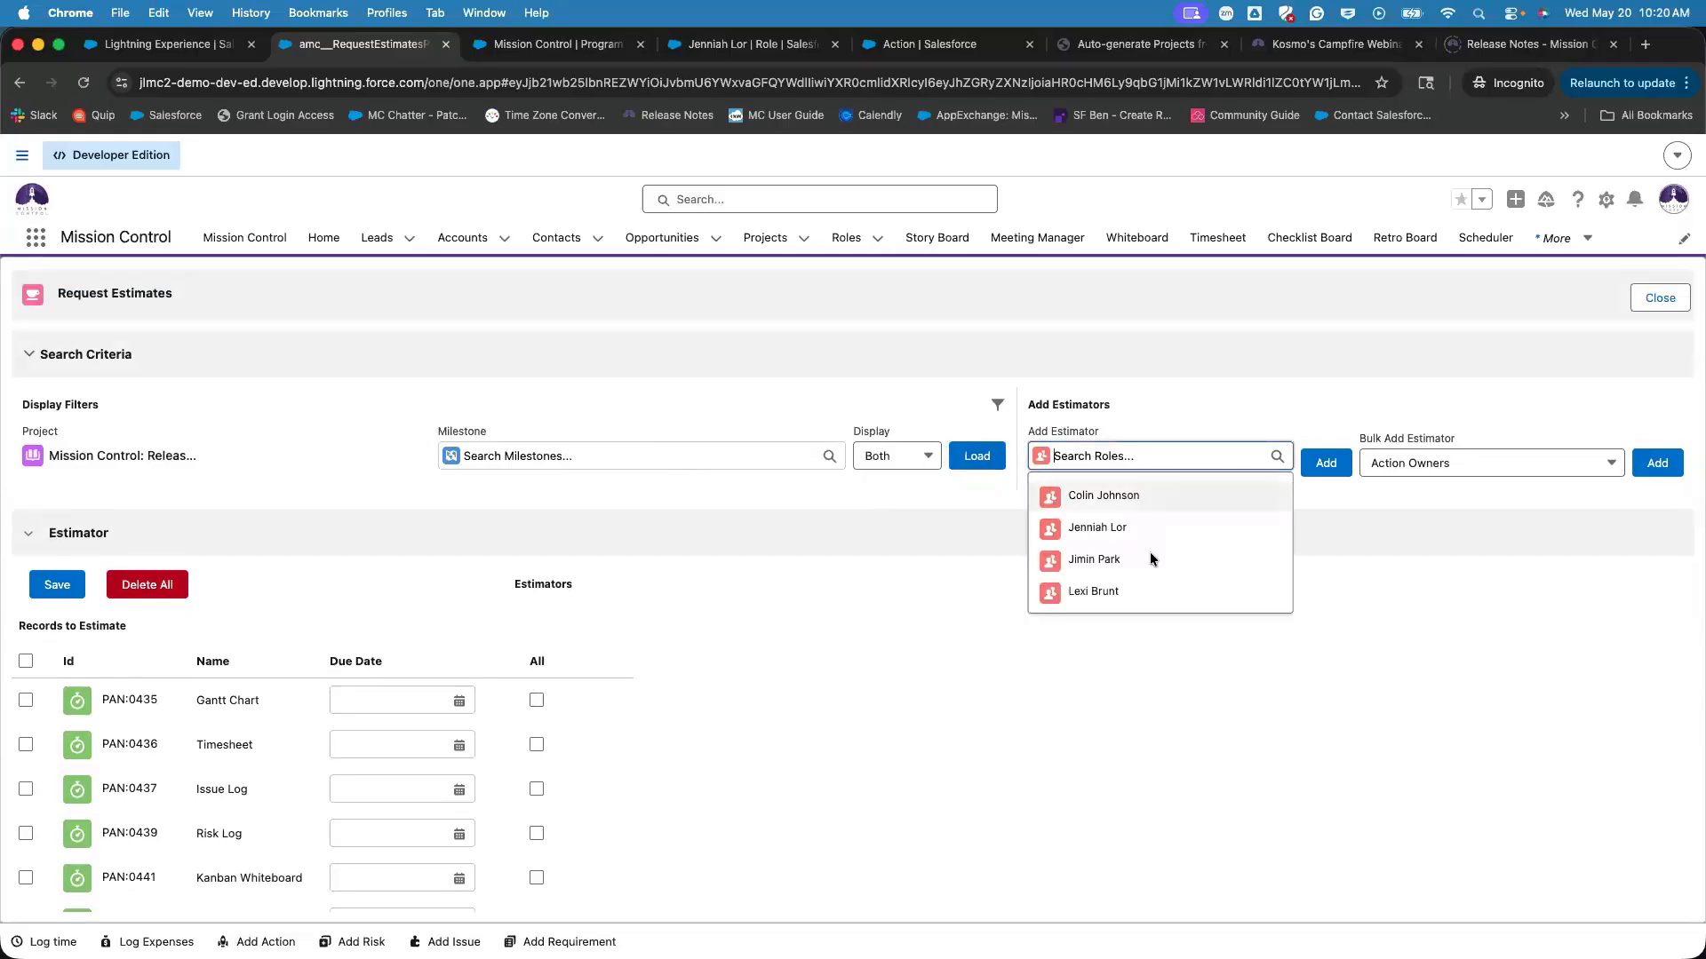
{"action": "scroll", "coordinate": [1144, 596], "scroll_direction": "down", "scroll_amount": 2}
{"action": "scroll", "coordinate": [1143, 597], "scroll_direction": "down", "scroll_amount": 5}
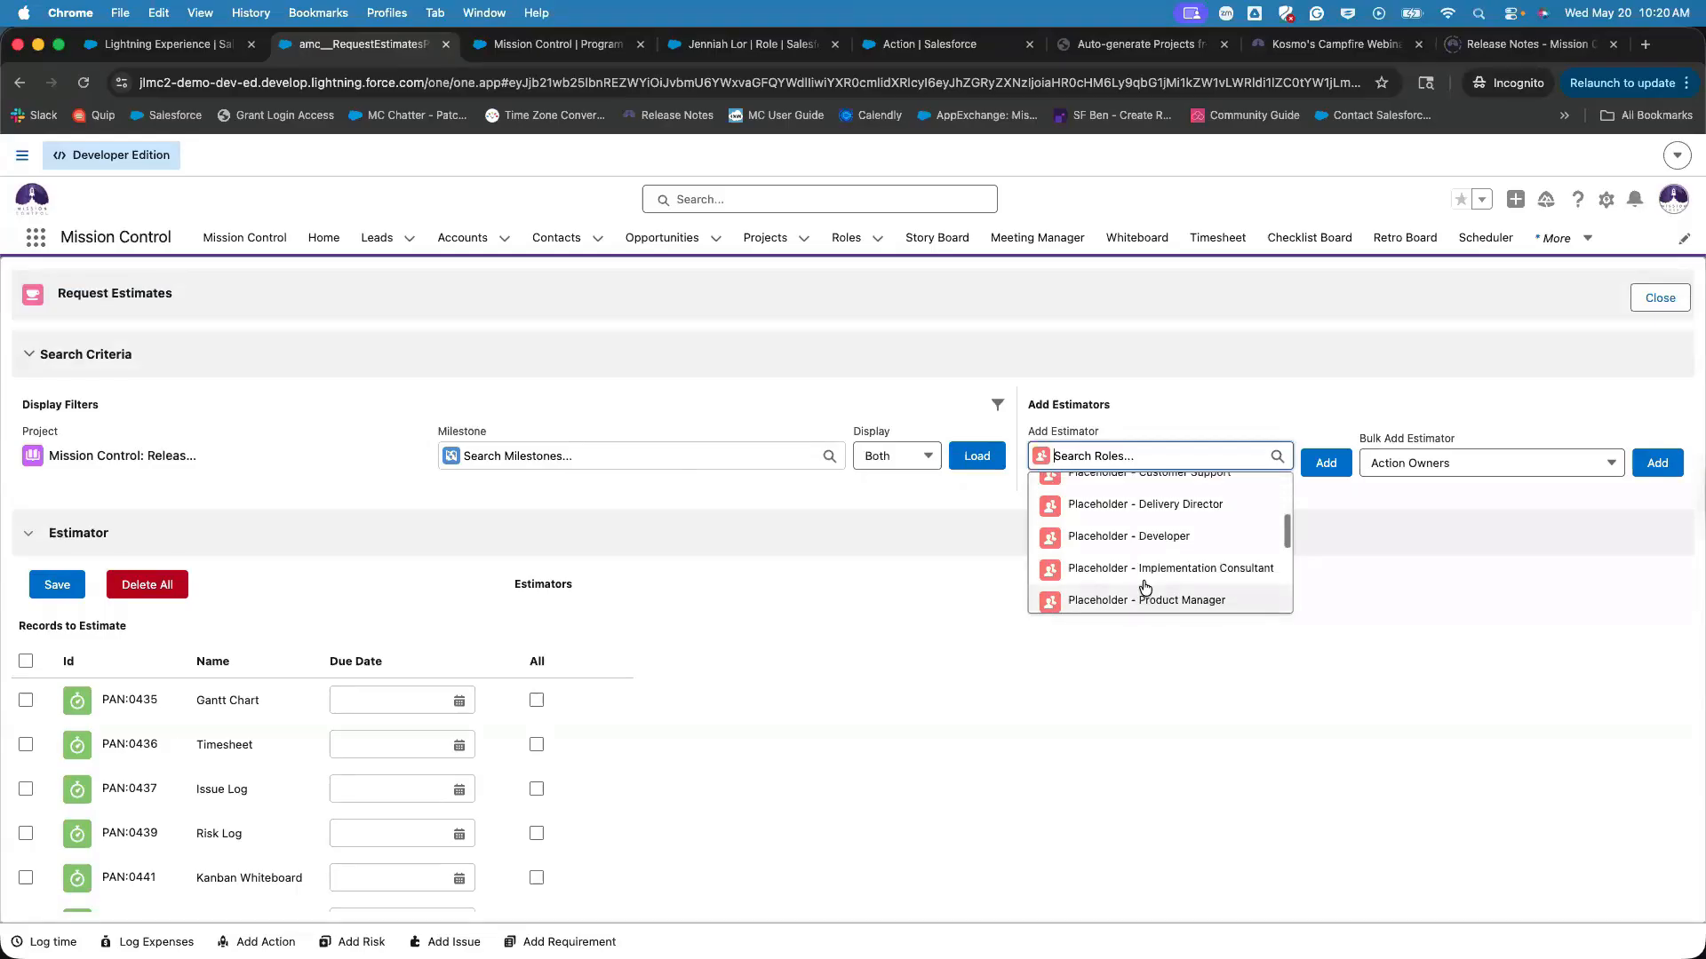
{"action": "scroll", "coordinate": [1138, 525], "scroll_direction": "up", "scroll_amount": 1}
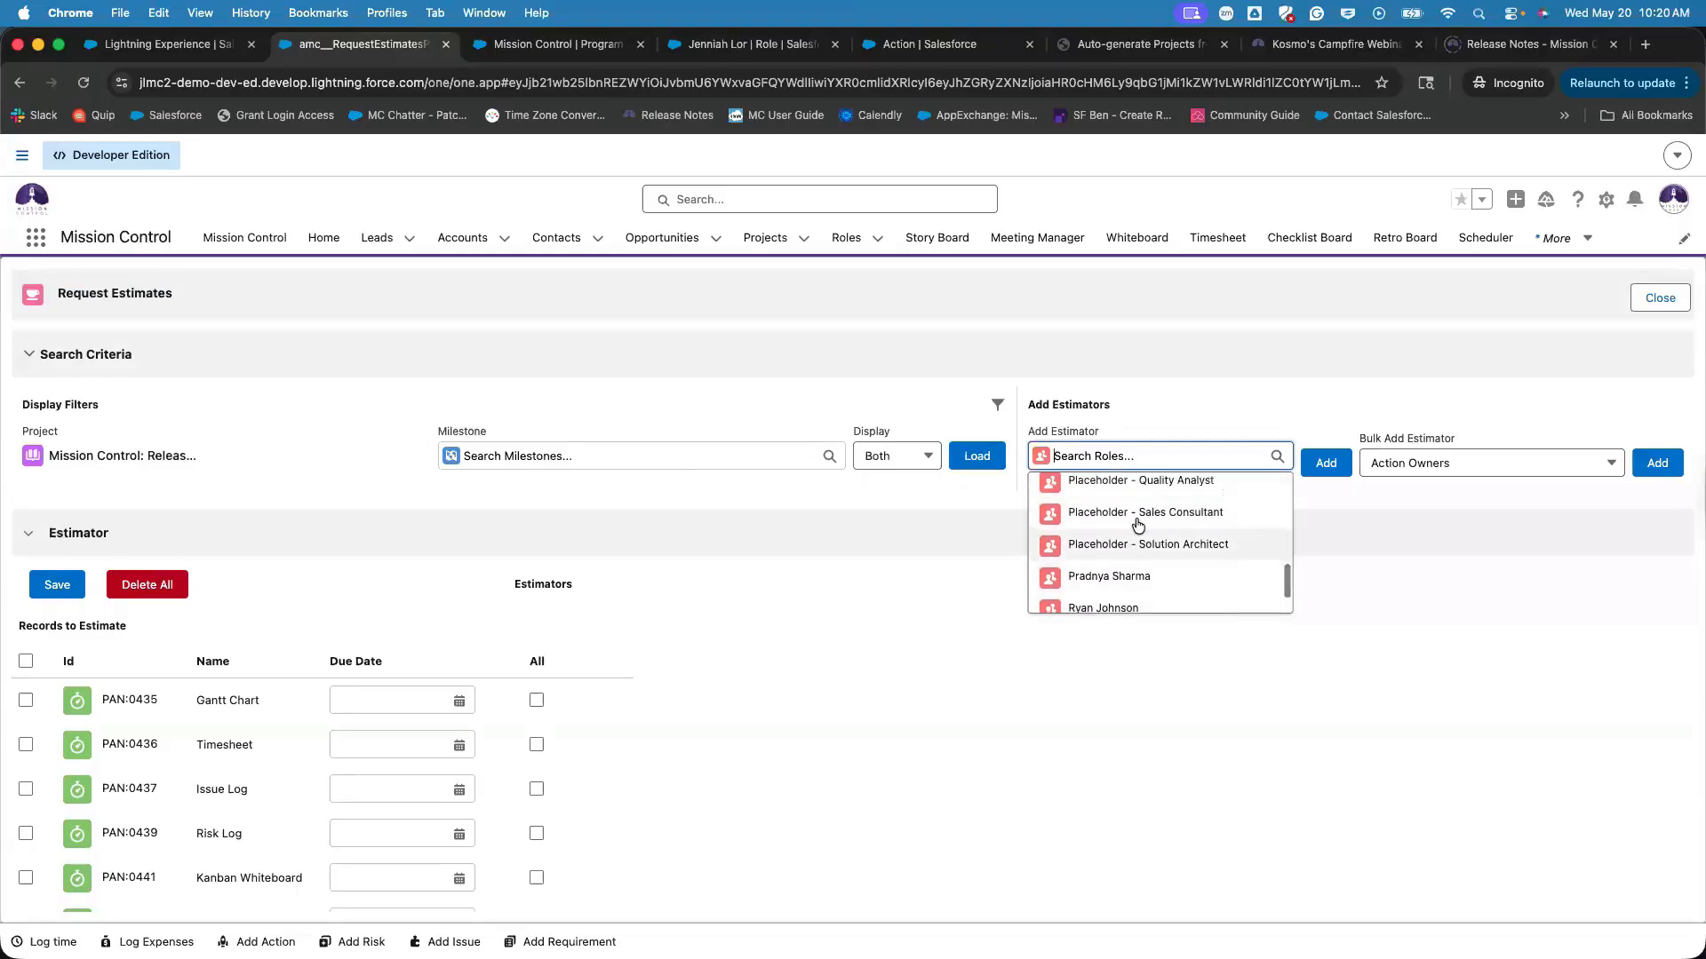
{"action": "scroll", "coordinate": [1143, 568], "scroll_direction": "down", "scroll_amount": 2}
{"action": "scroll", "coordinate": [1142, 590], "scroll_direction": "up", "scroll_amount": 4}
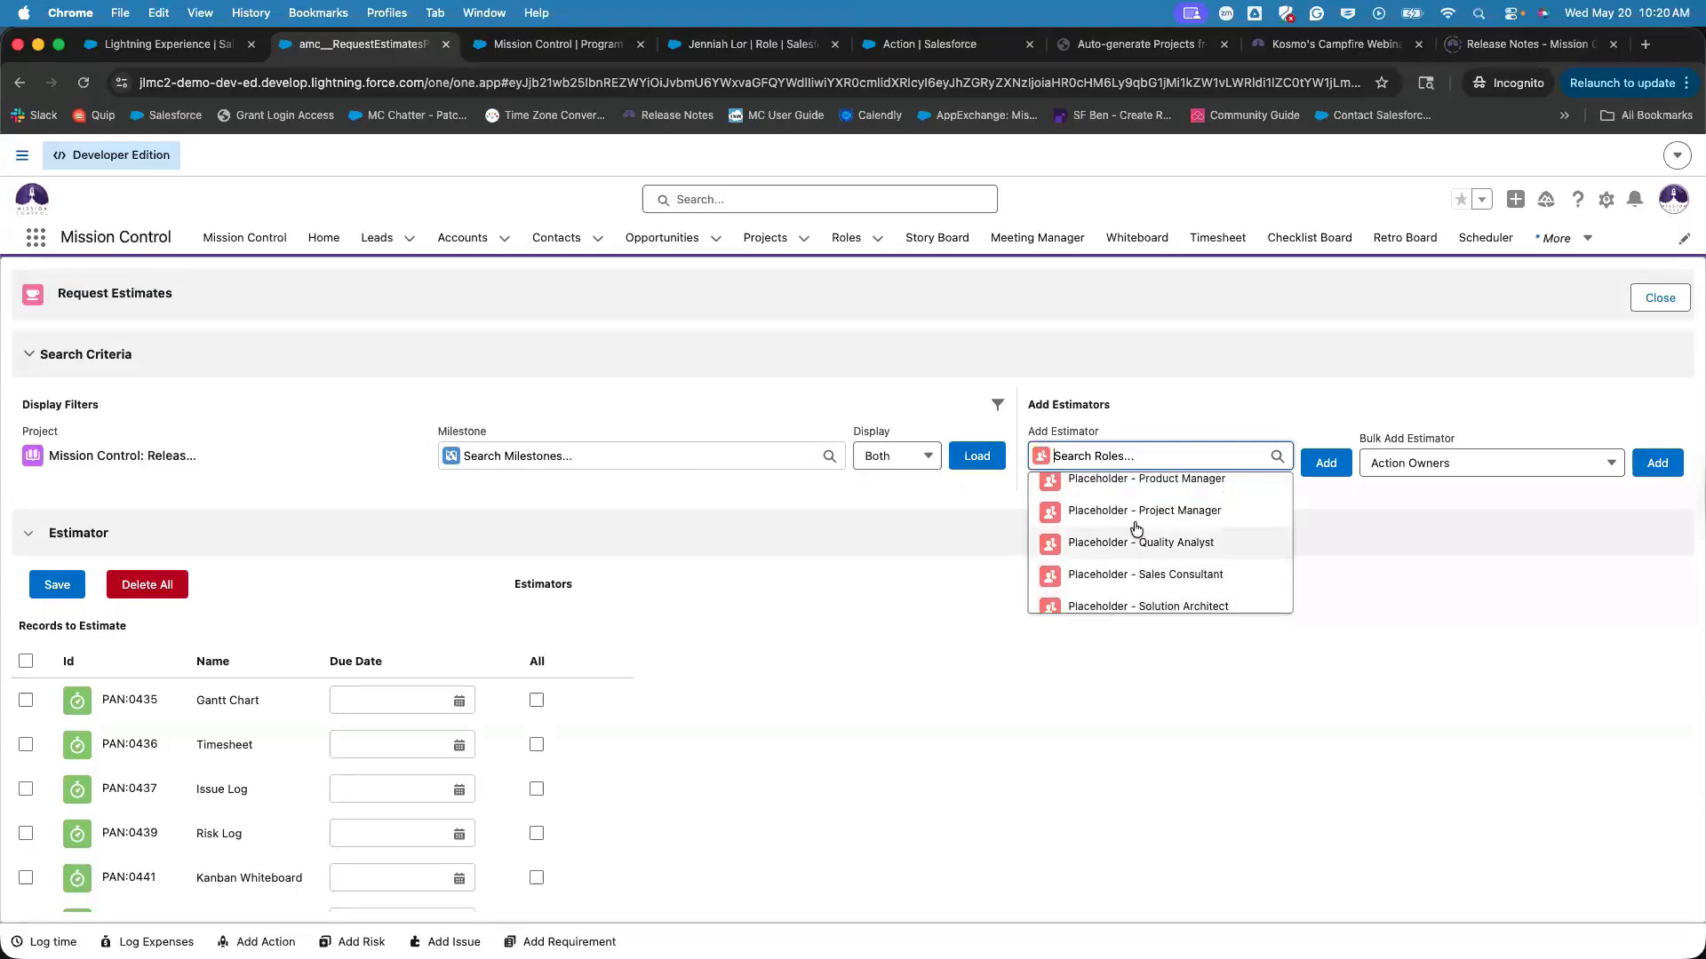
{"action": "scroll", "coordinate": [1153, 595], "scroll_direction": "up", "scroll_amount": 1}
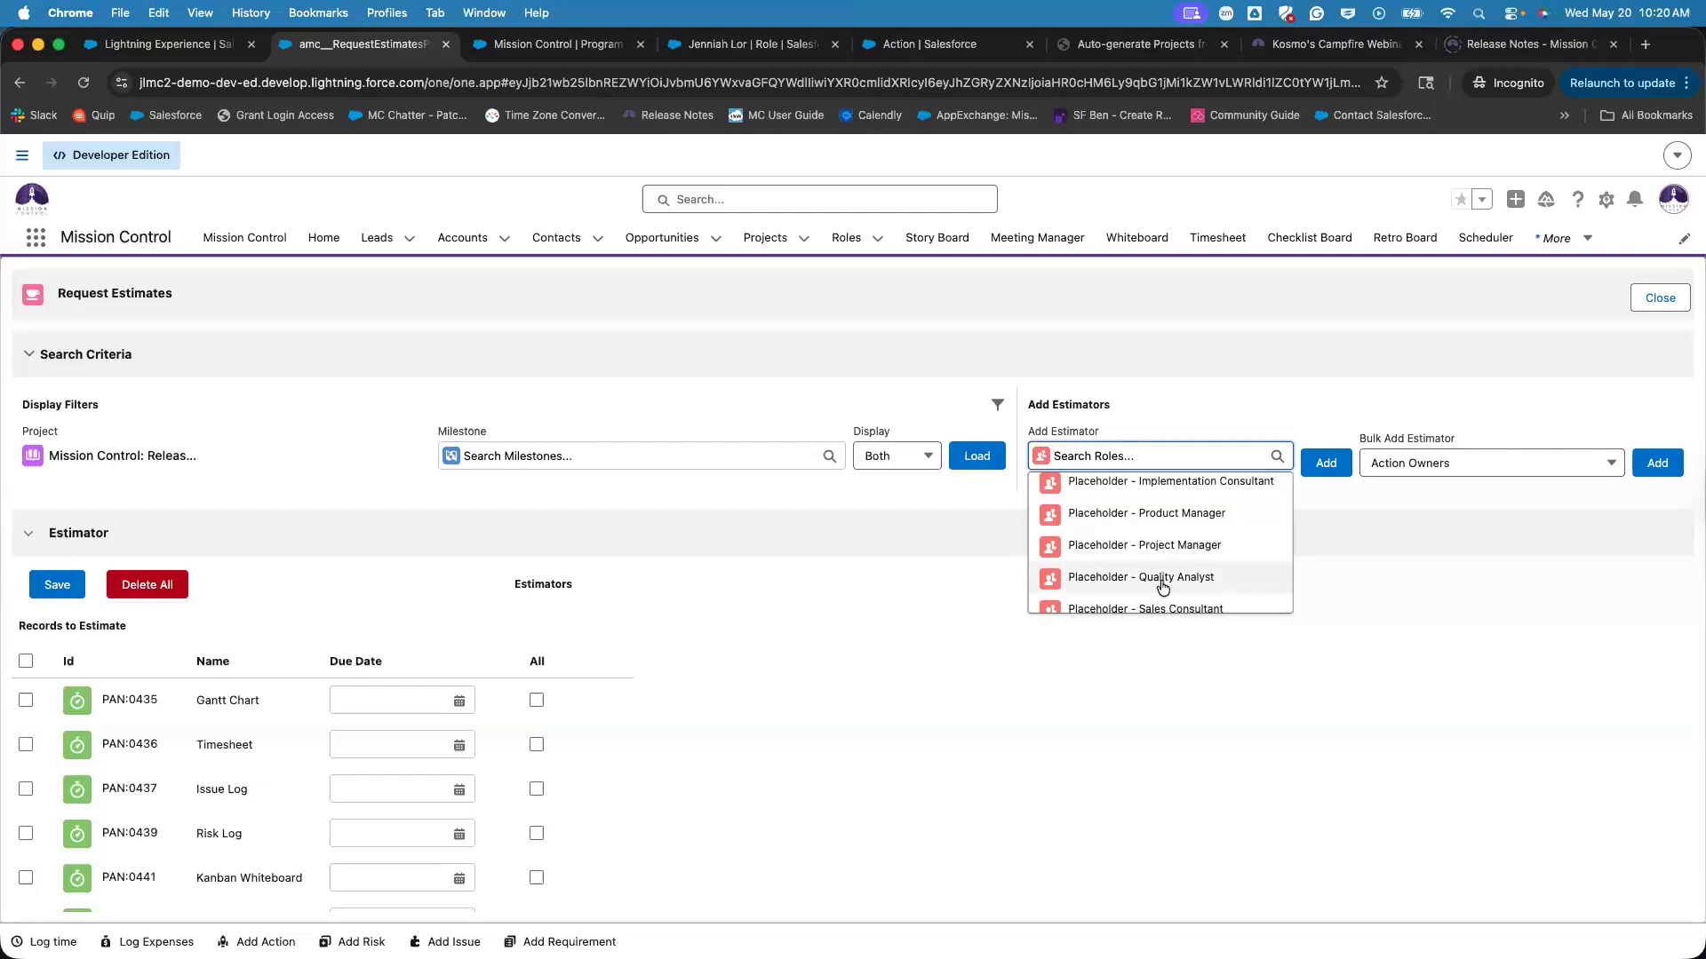
{"action": "scroll", "coordinate": [1162, 586], "scroll_direction": "up", "scroll_amount": 5}
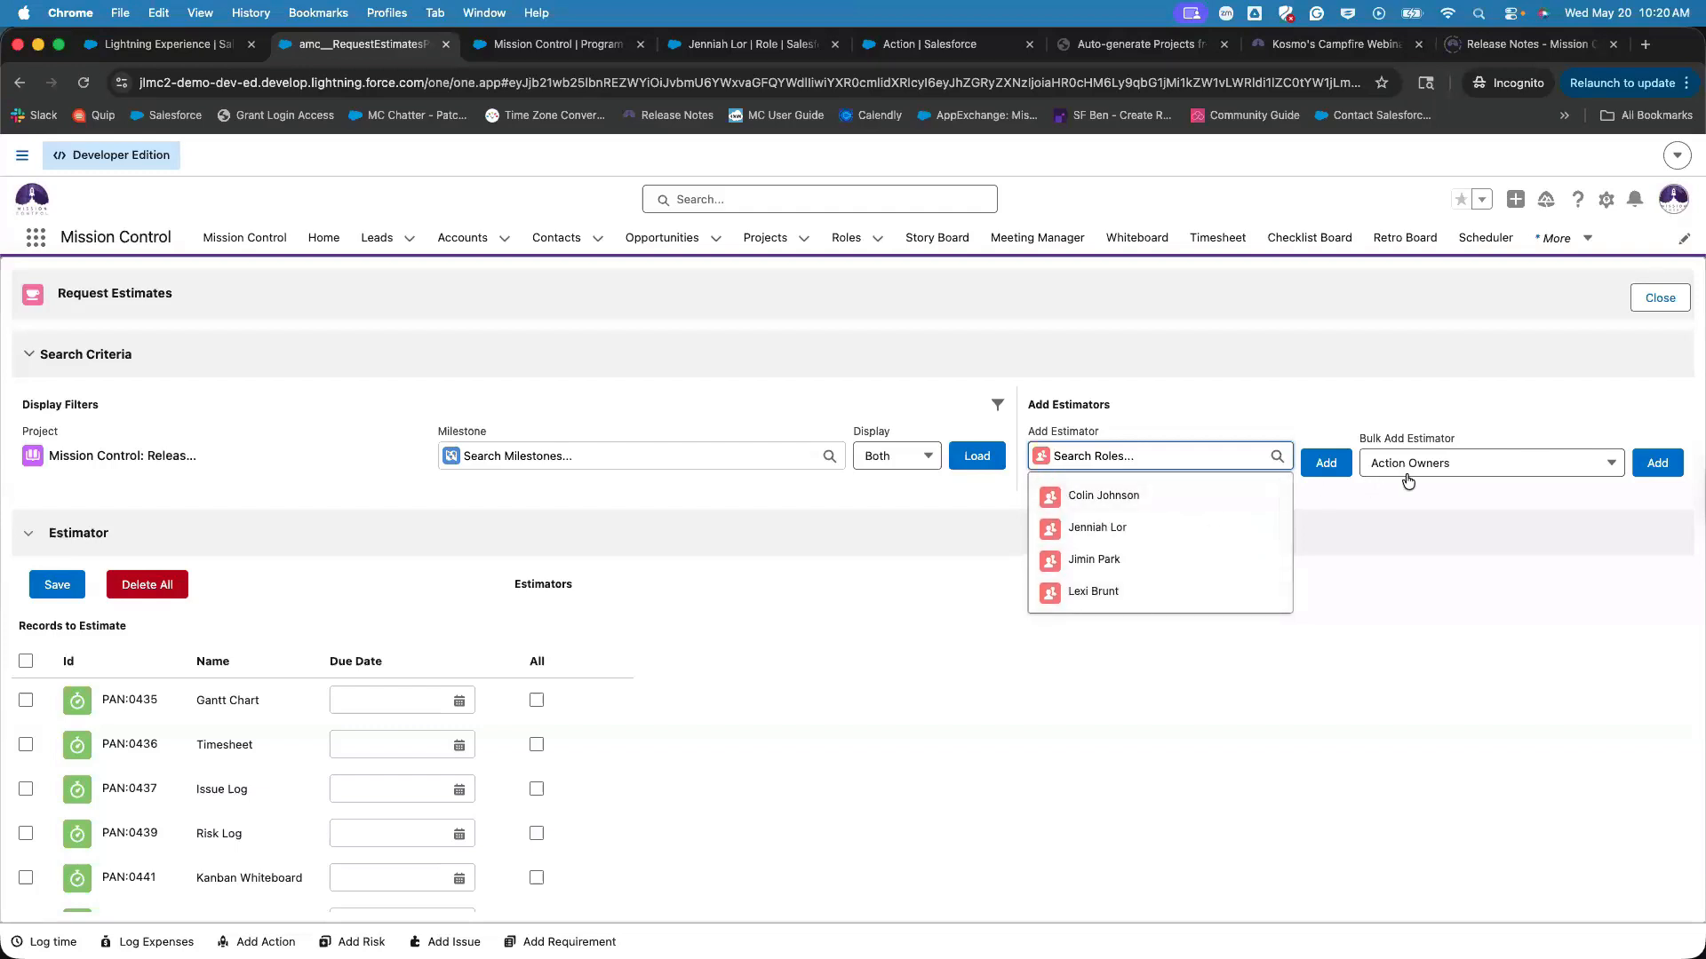
{"action": "left_click", "coordinate": [1276, 423]}
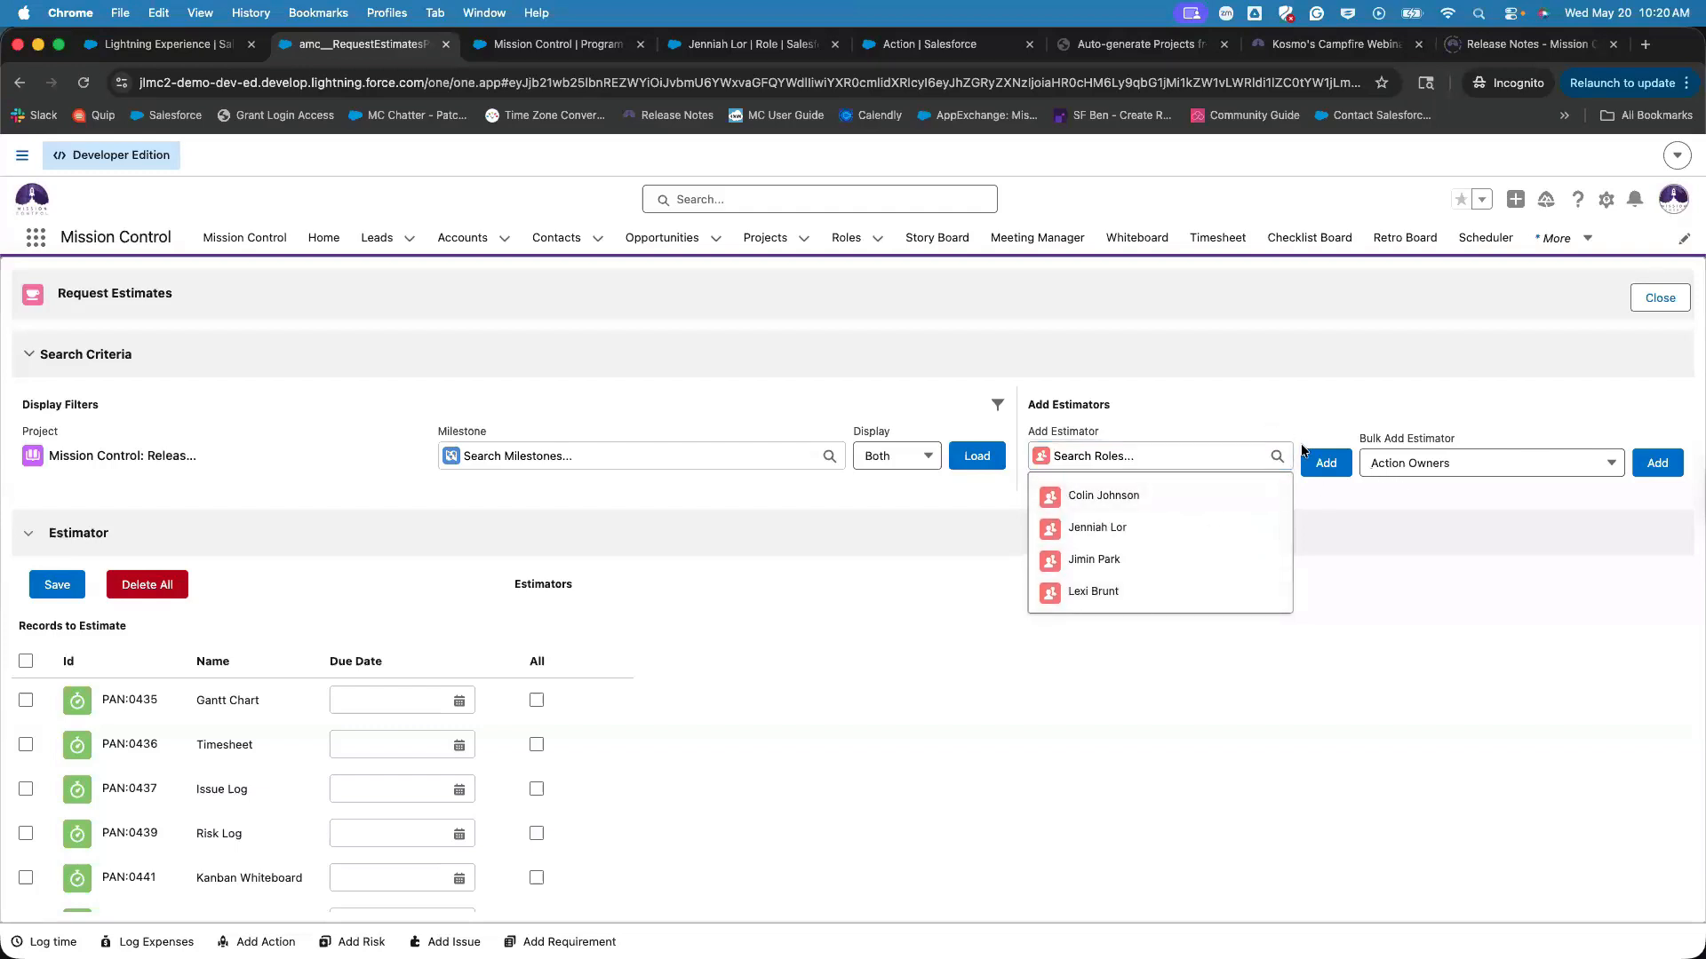
Add the Placeholder - Delivery Director role as an estimator.
{"action": "left_click", "coordinate": [1199, 456]}
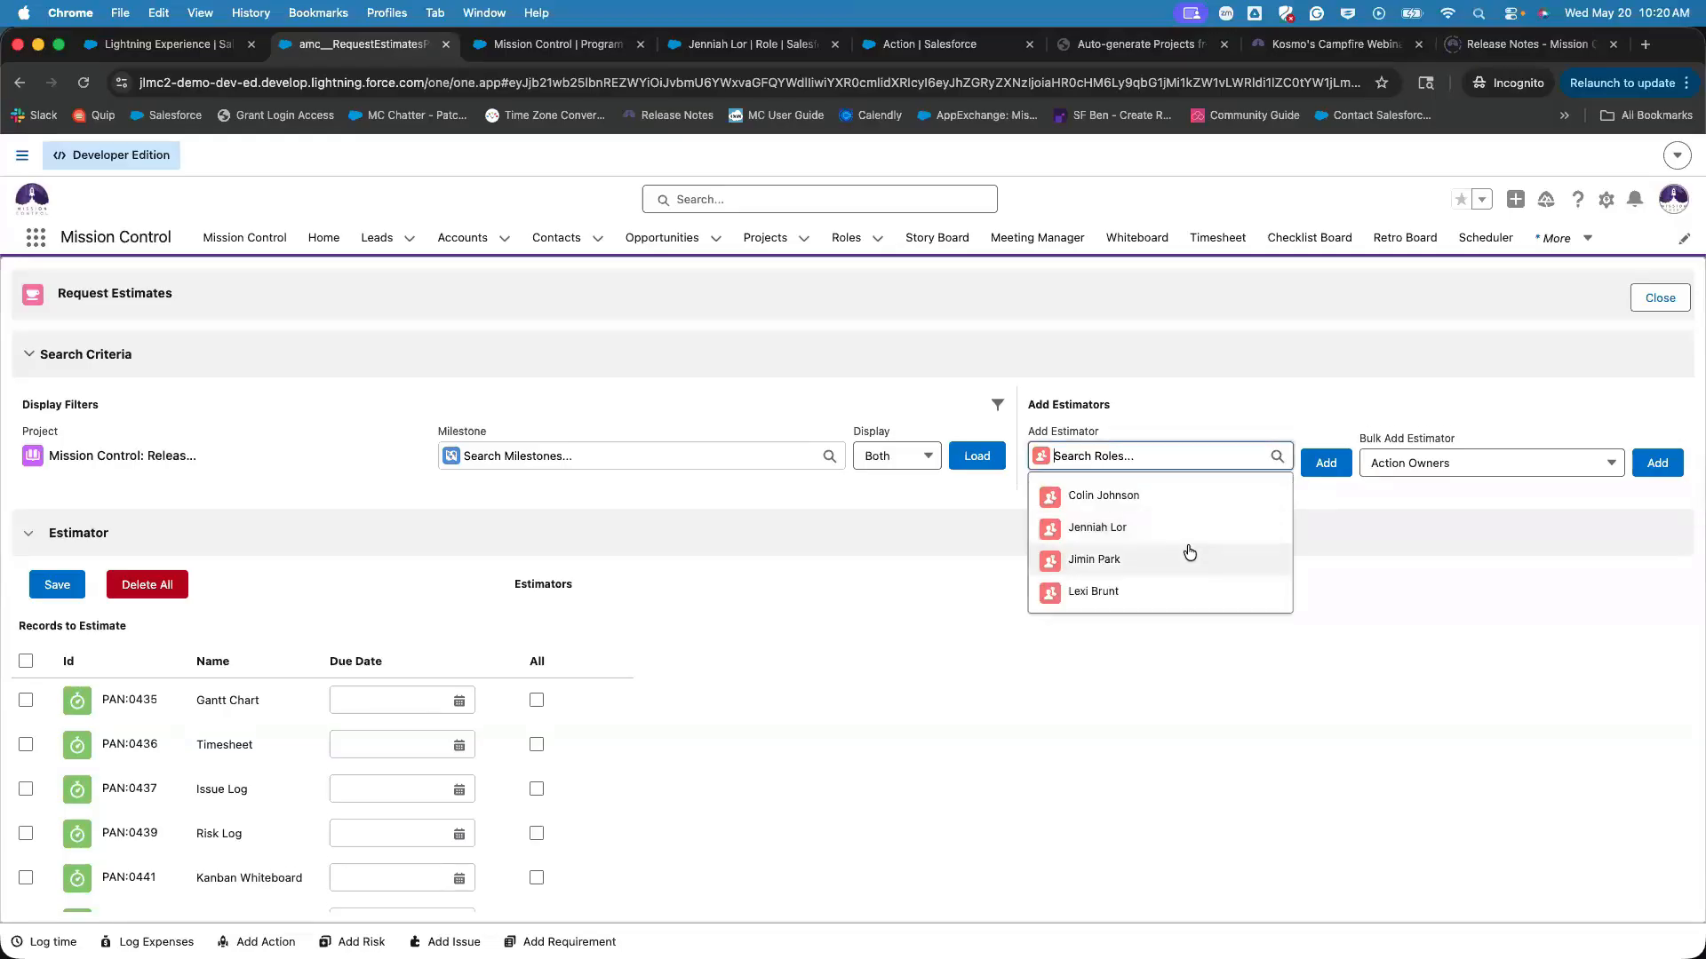
{"action": "scroll", "coordinate": [1190, 553], "scroll_direction": "down", "scroll_amount": 3}
{"action": "left_click", "coordinate": [1258, 518]}
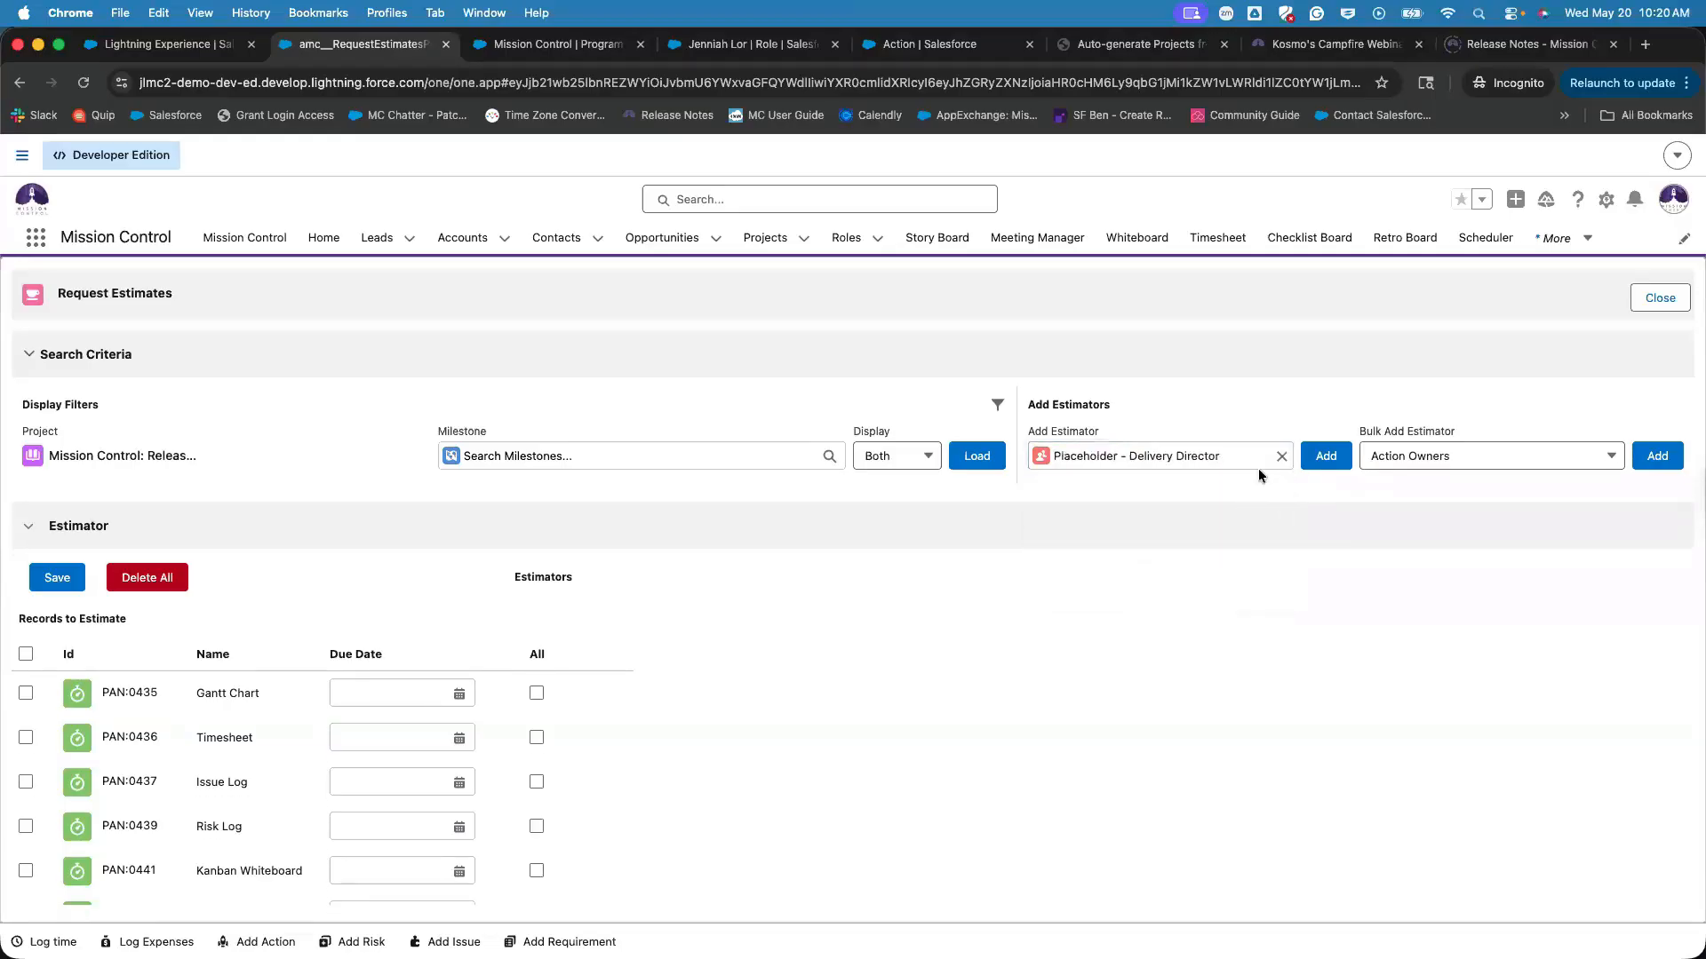
{"action": "left_click", "coordinate": [1315, 456]}
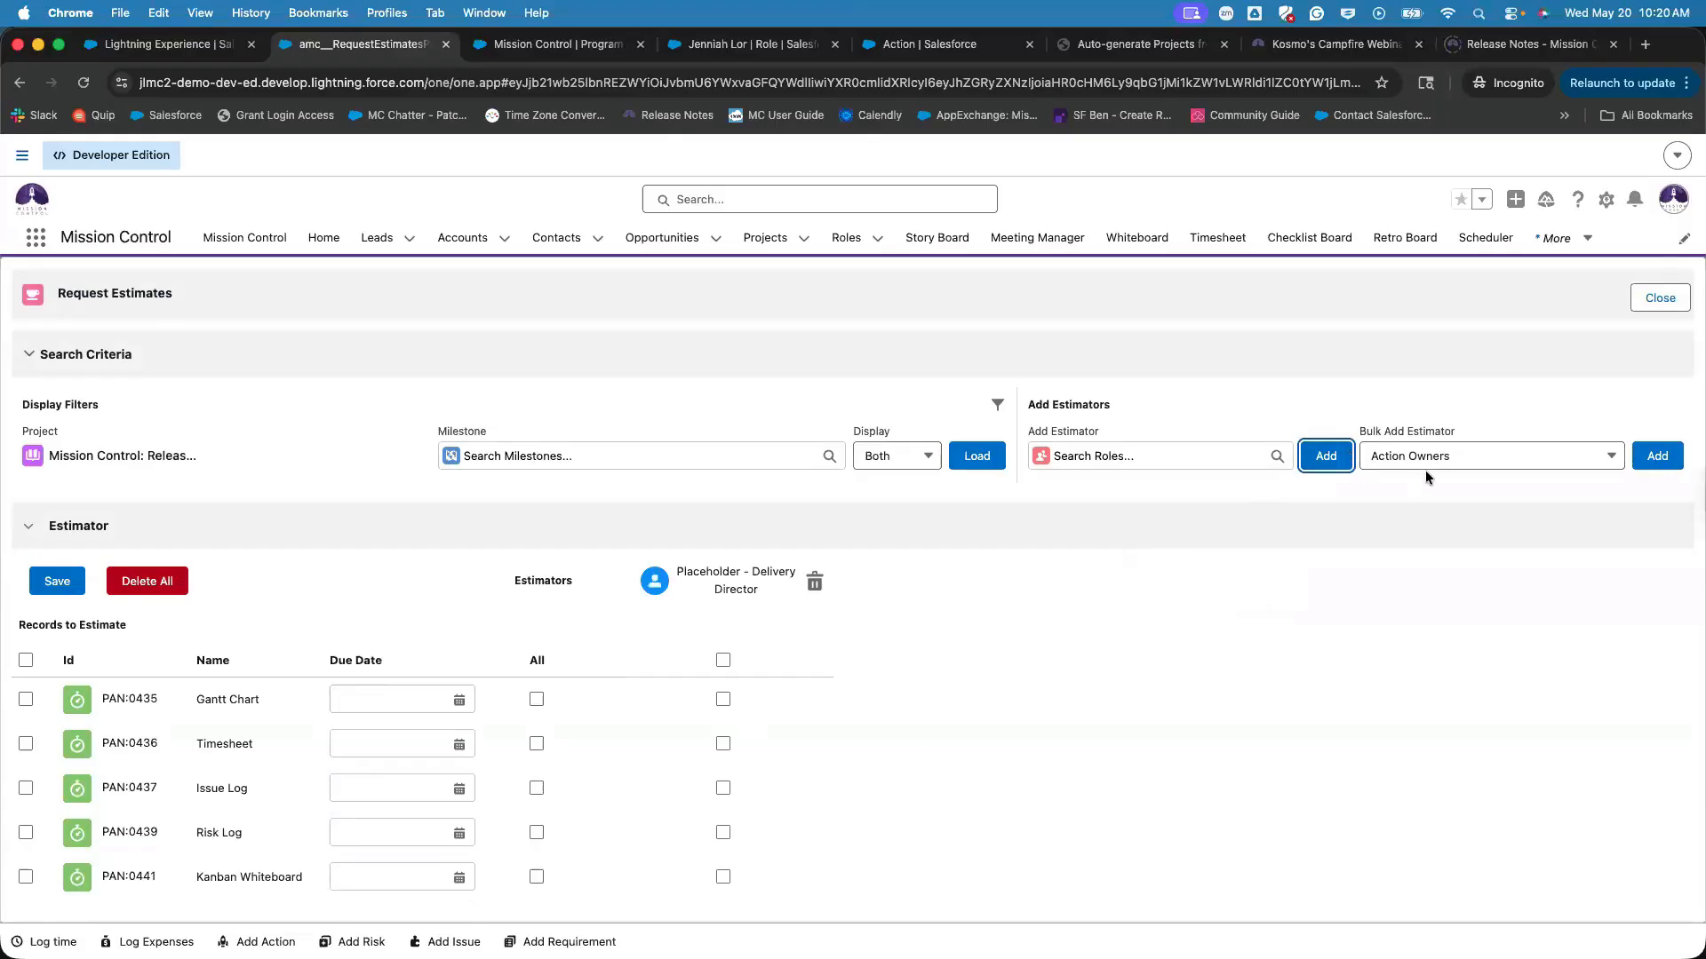
Bulk add the Action Owners & Checklist Item Owners as estimators.
{"action": "left_click", "coordinate": [1466, 455]}
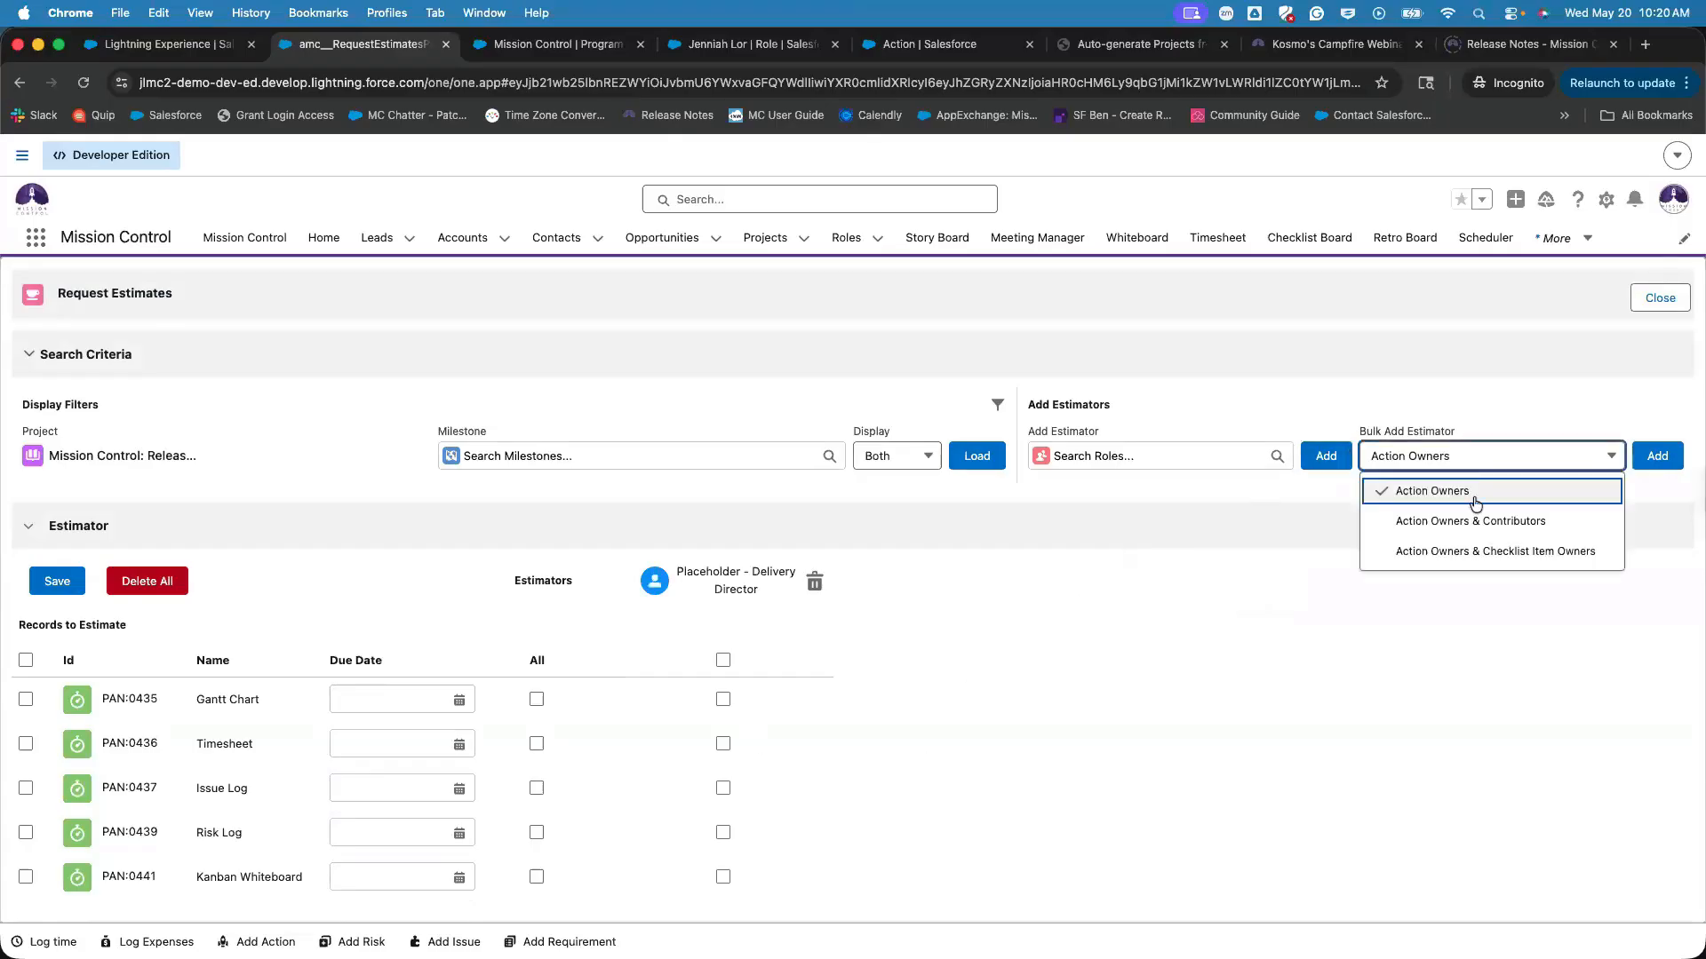
{"action": "left_click", "coordinate": [1473, 555]}
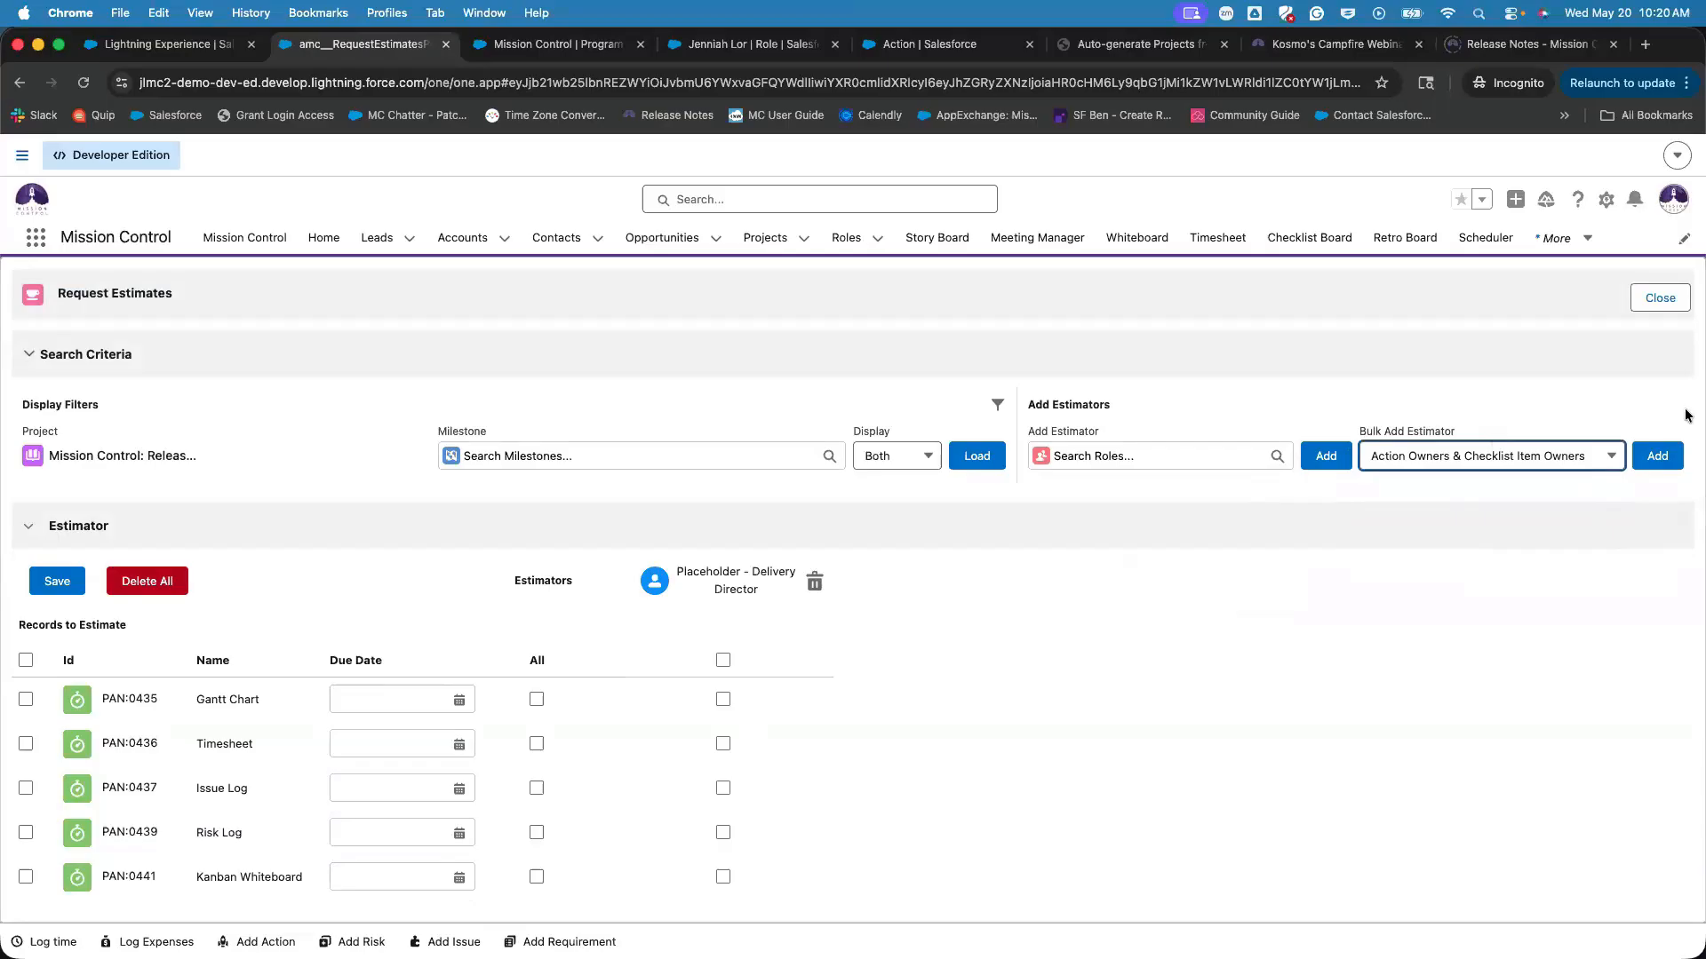
{"action": "left_click", "coordinate": [1656, 457]}
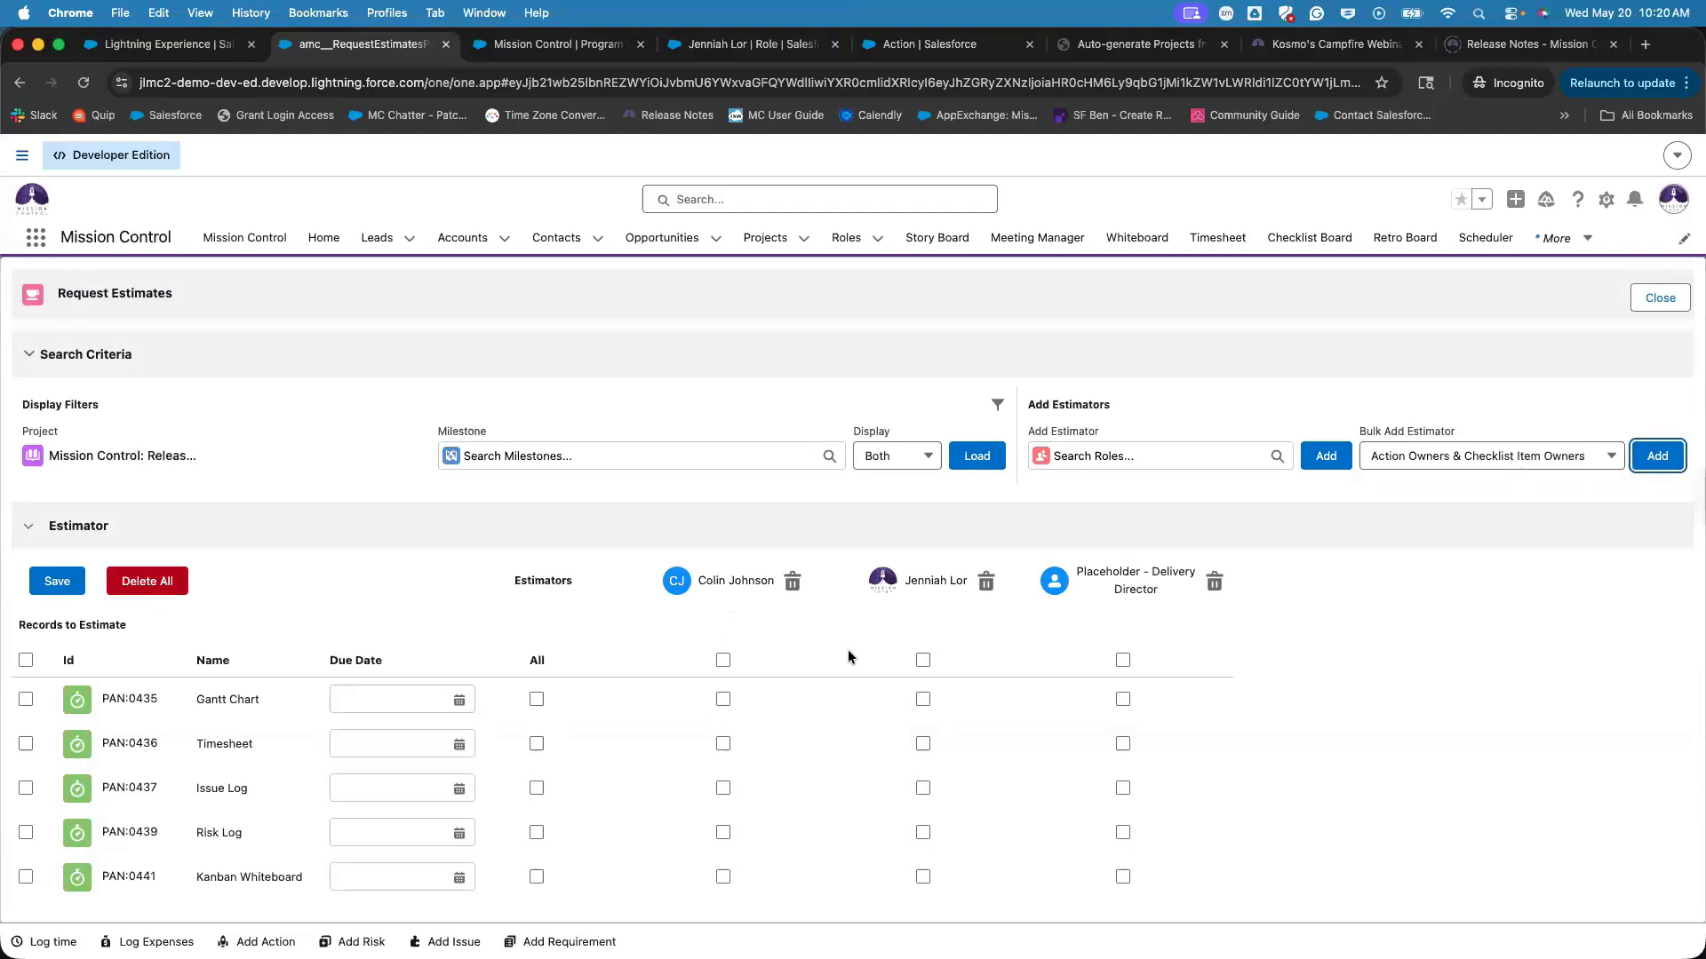
Delete the Placeholder - Delivery Director estimator and all of its displayed estimates.
{"action": "left_click", "coordinate": [1215, 582]}
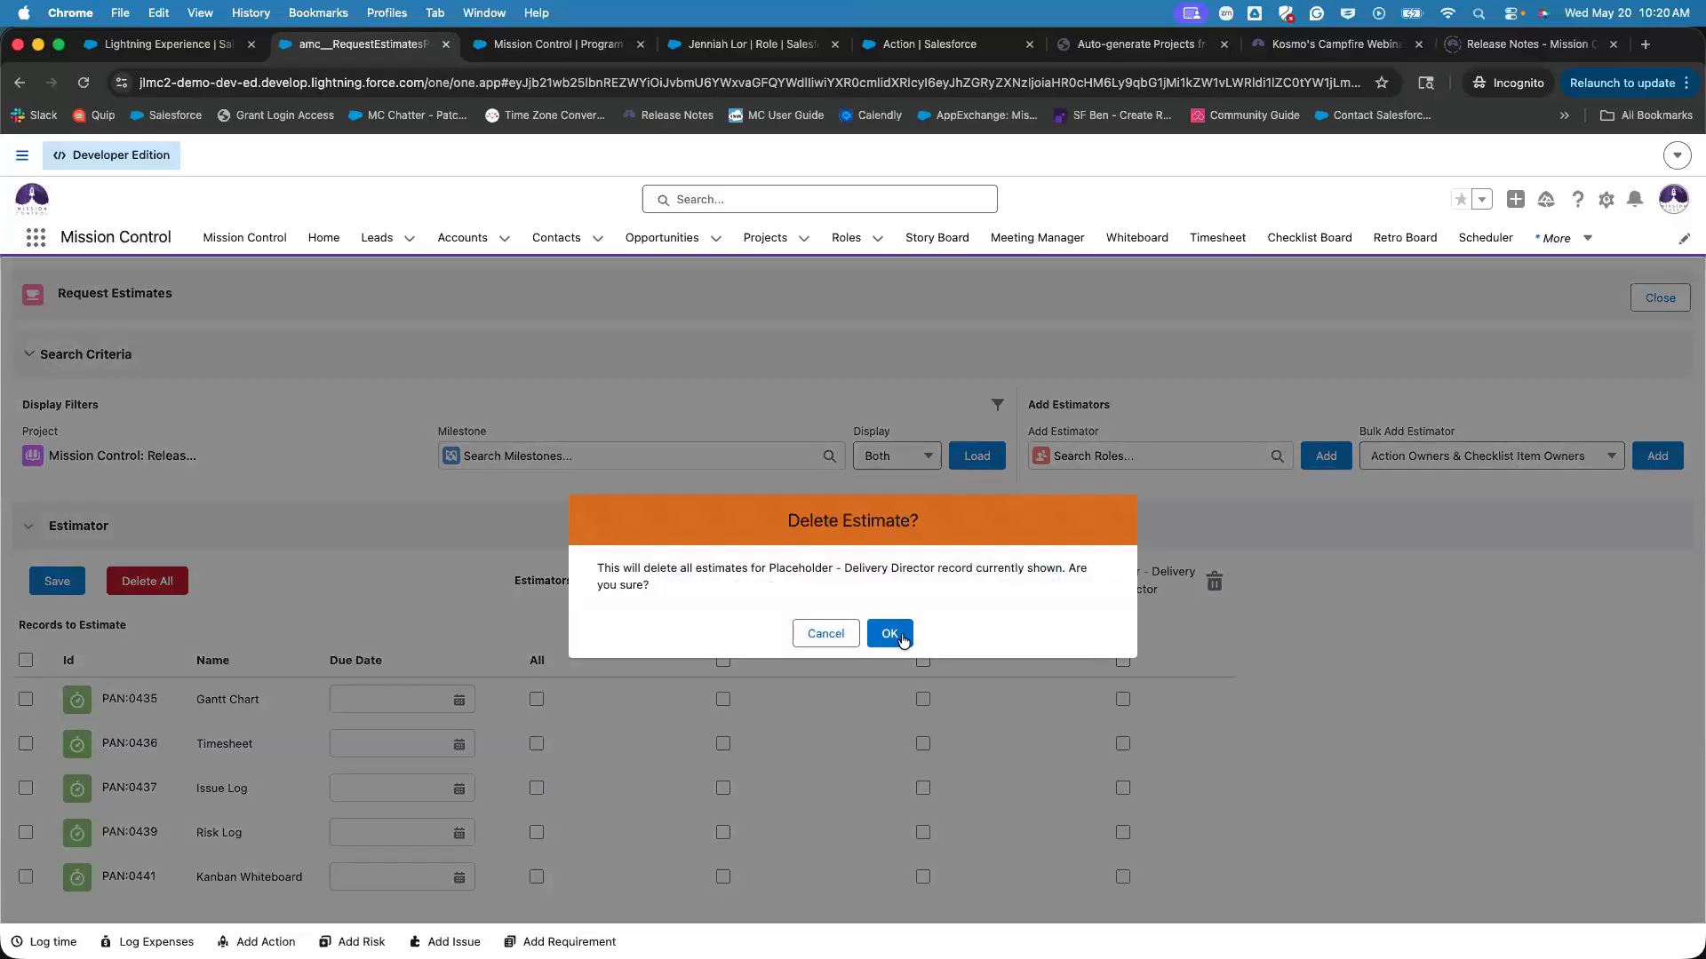
{"action": "left_click", "coordinate": [889, 633]}
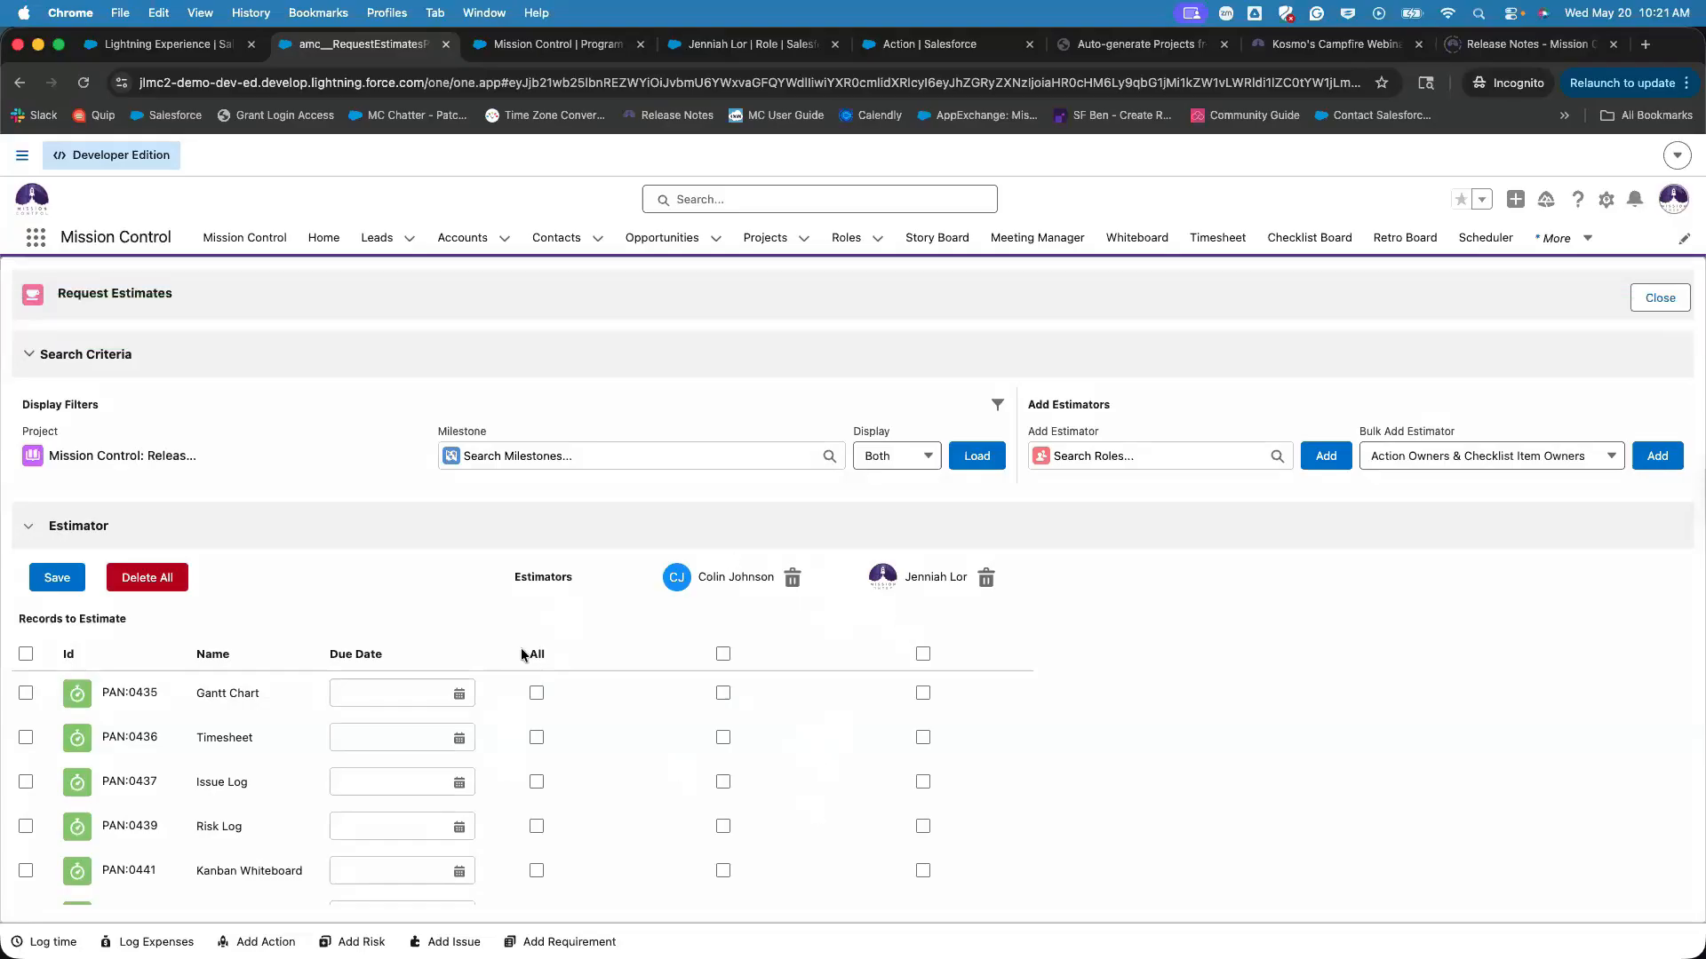
Collapse the Search Criteria section and look through the list of records to estimate.
{"action": "left_click", "coordinate": [30, 355]}
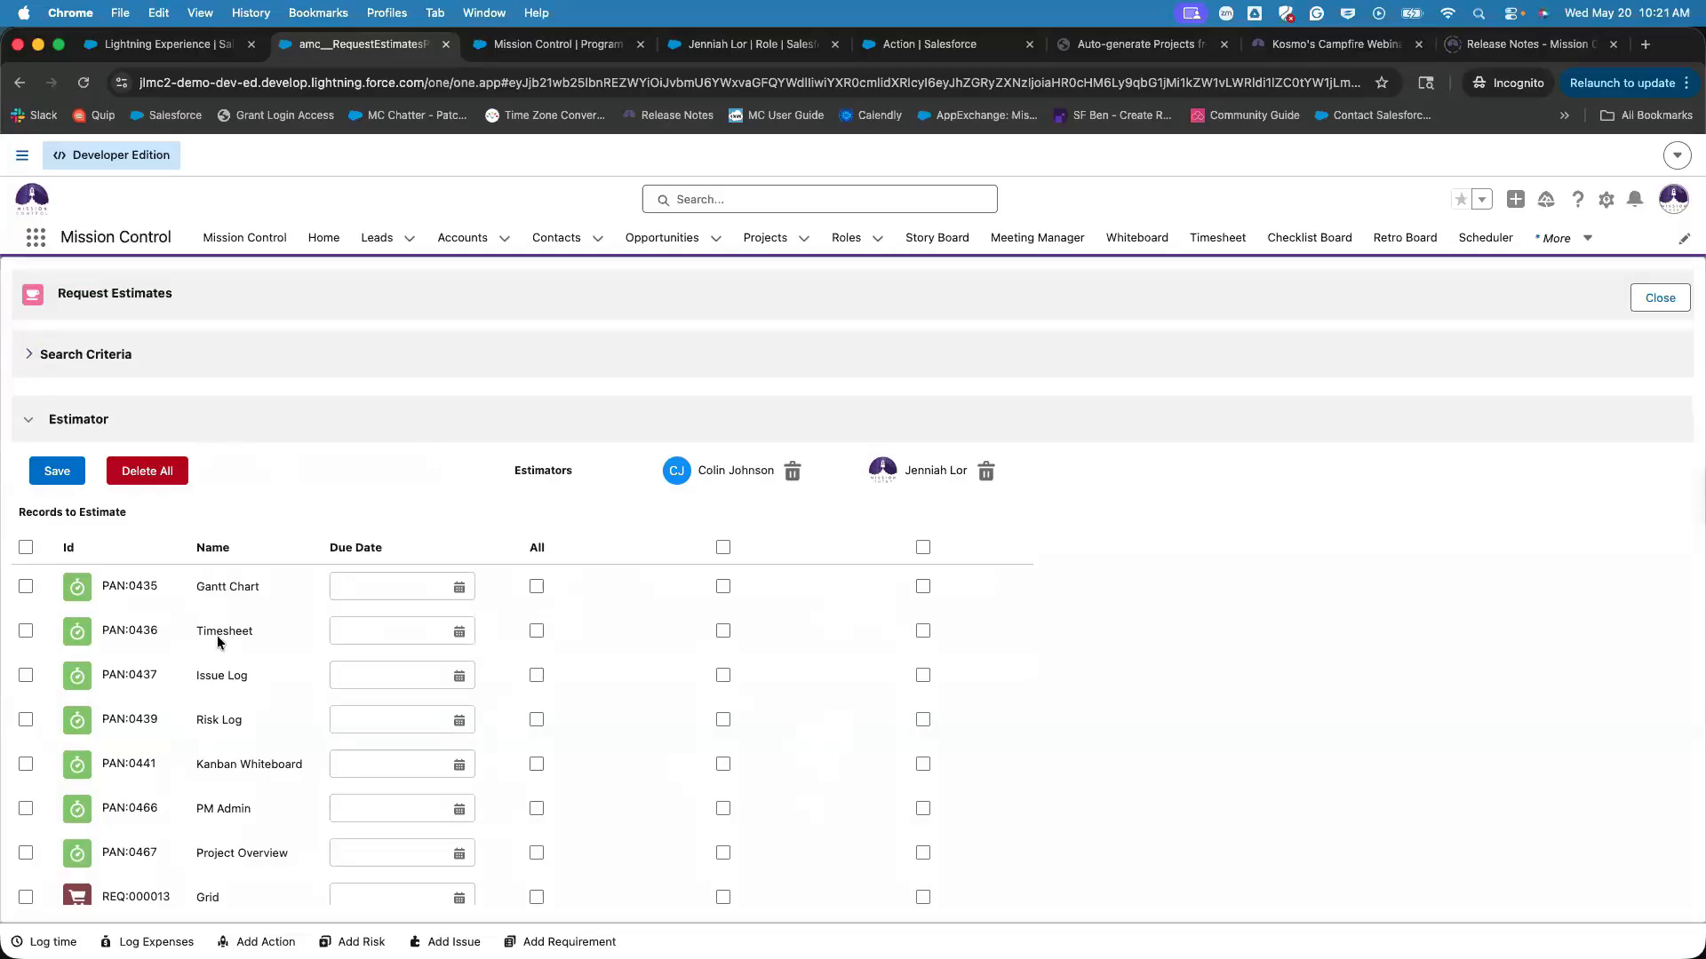
{"action": "scroll", "coordinate": [223, 744], "scroll_direction": "down", "scroll_amount": 4}
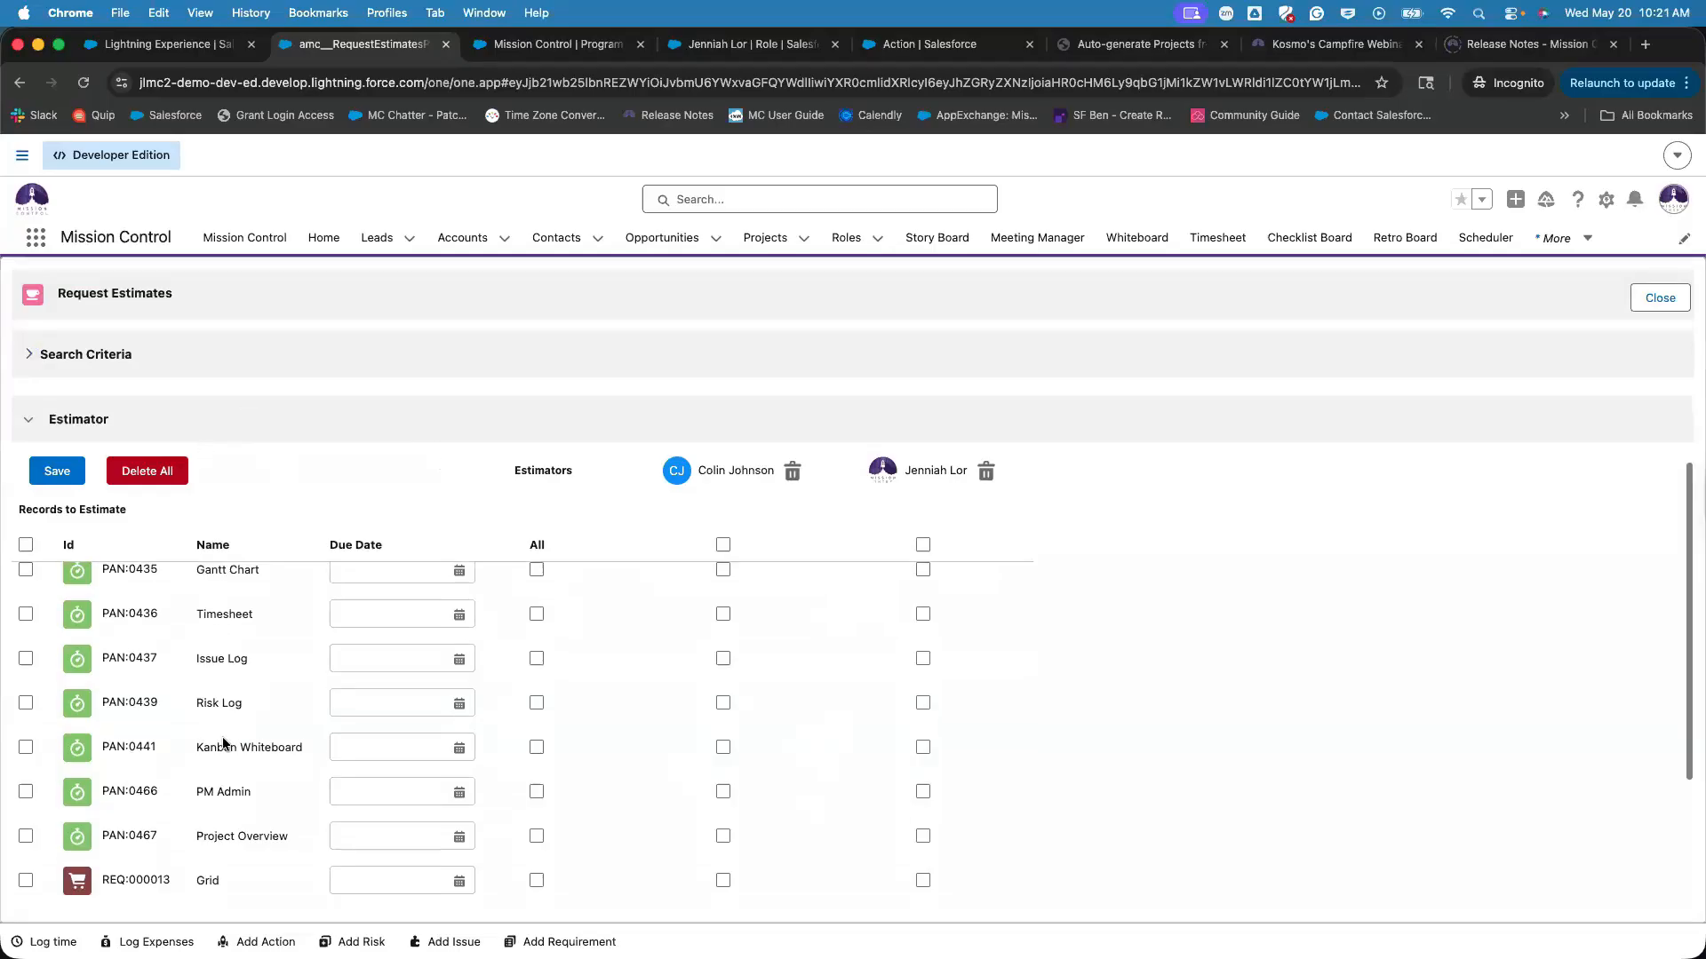
{"action": "scroll", "coordinate": [223, 745], "scroll_direction": "up", "scroll_amount": 4}
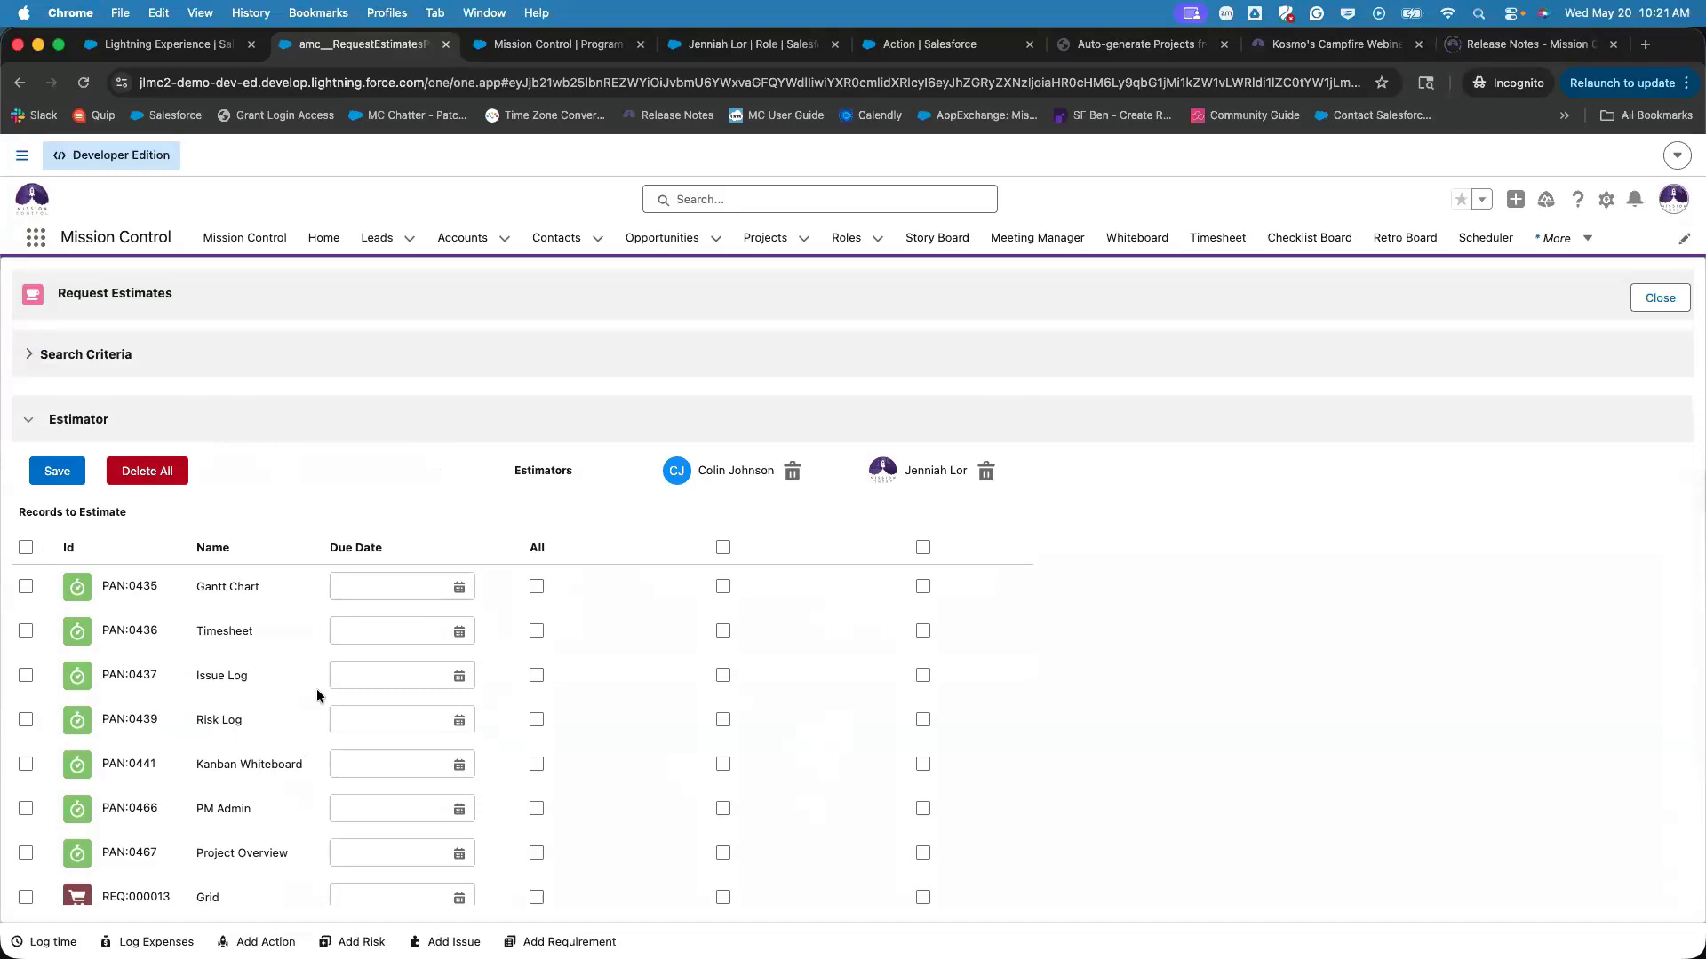
Select all records to estimate, exclude the Grid and Checklist Board requirements, and clear the whole selection.
{"action": "left_click", "coordinate": [27, 549]}
{"action": "scroll", "coordinate": [53, 751], "scroll_direction": "down", "scroll_amount": 4}
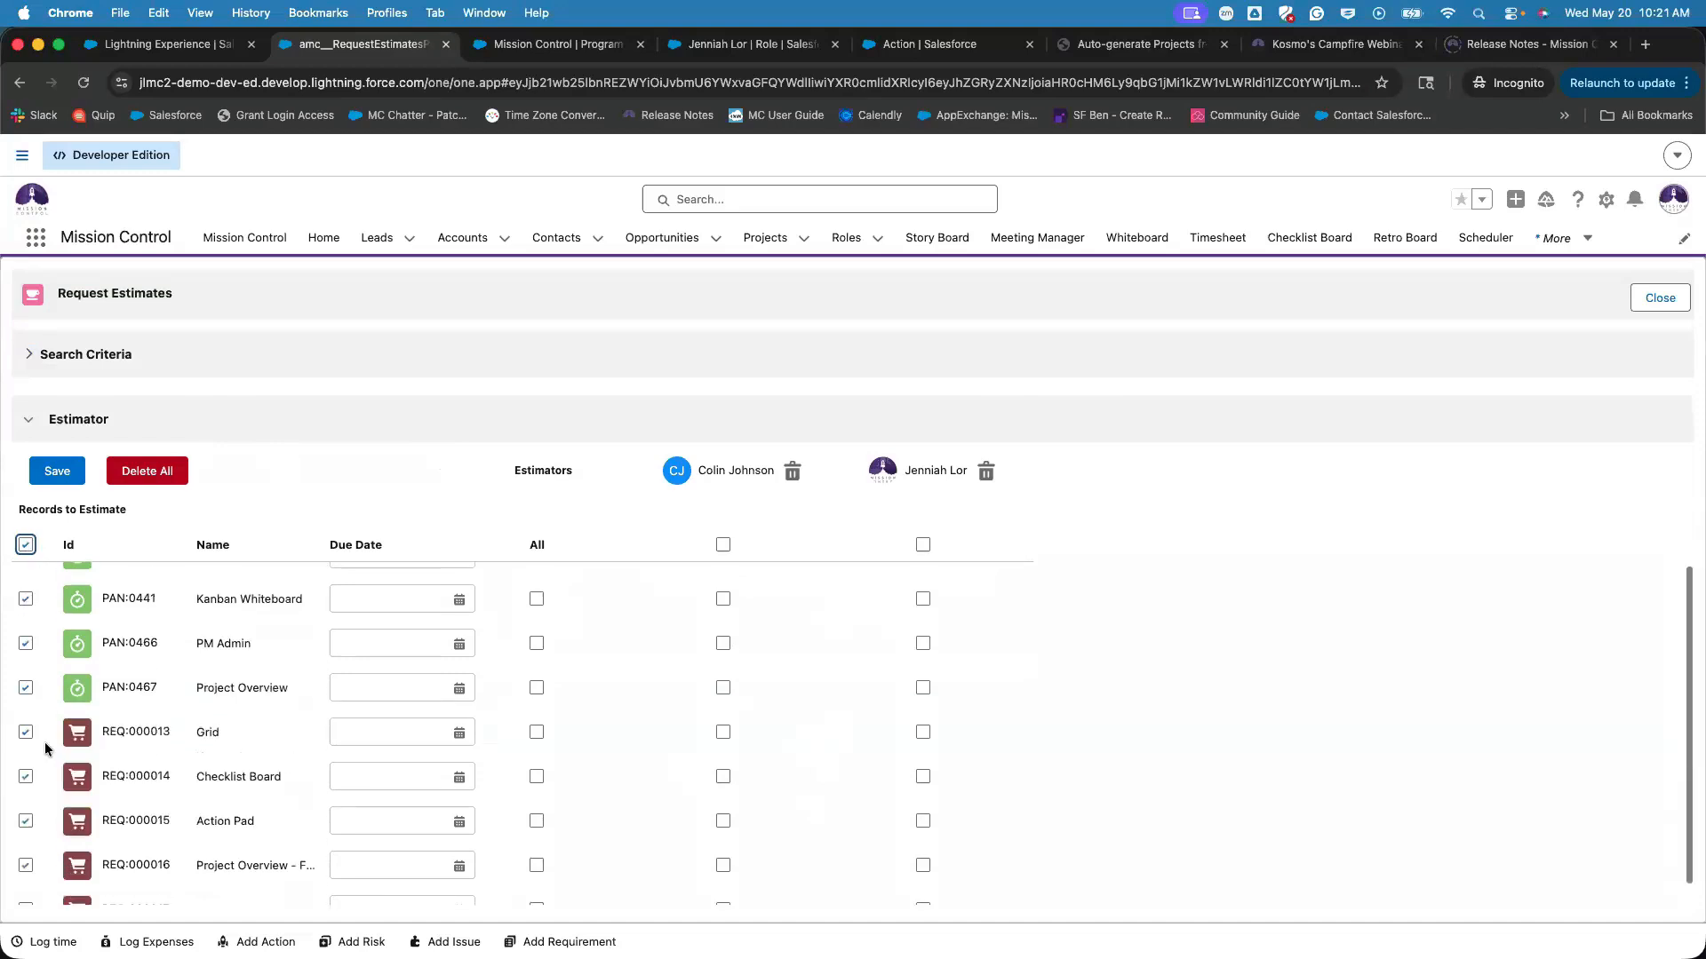
{"action": "left_click", "coordinate": [25, 704]}
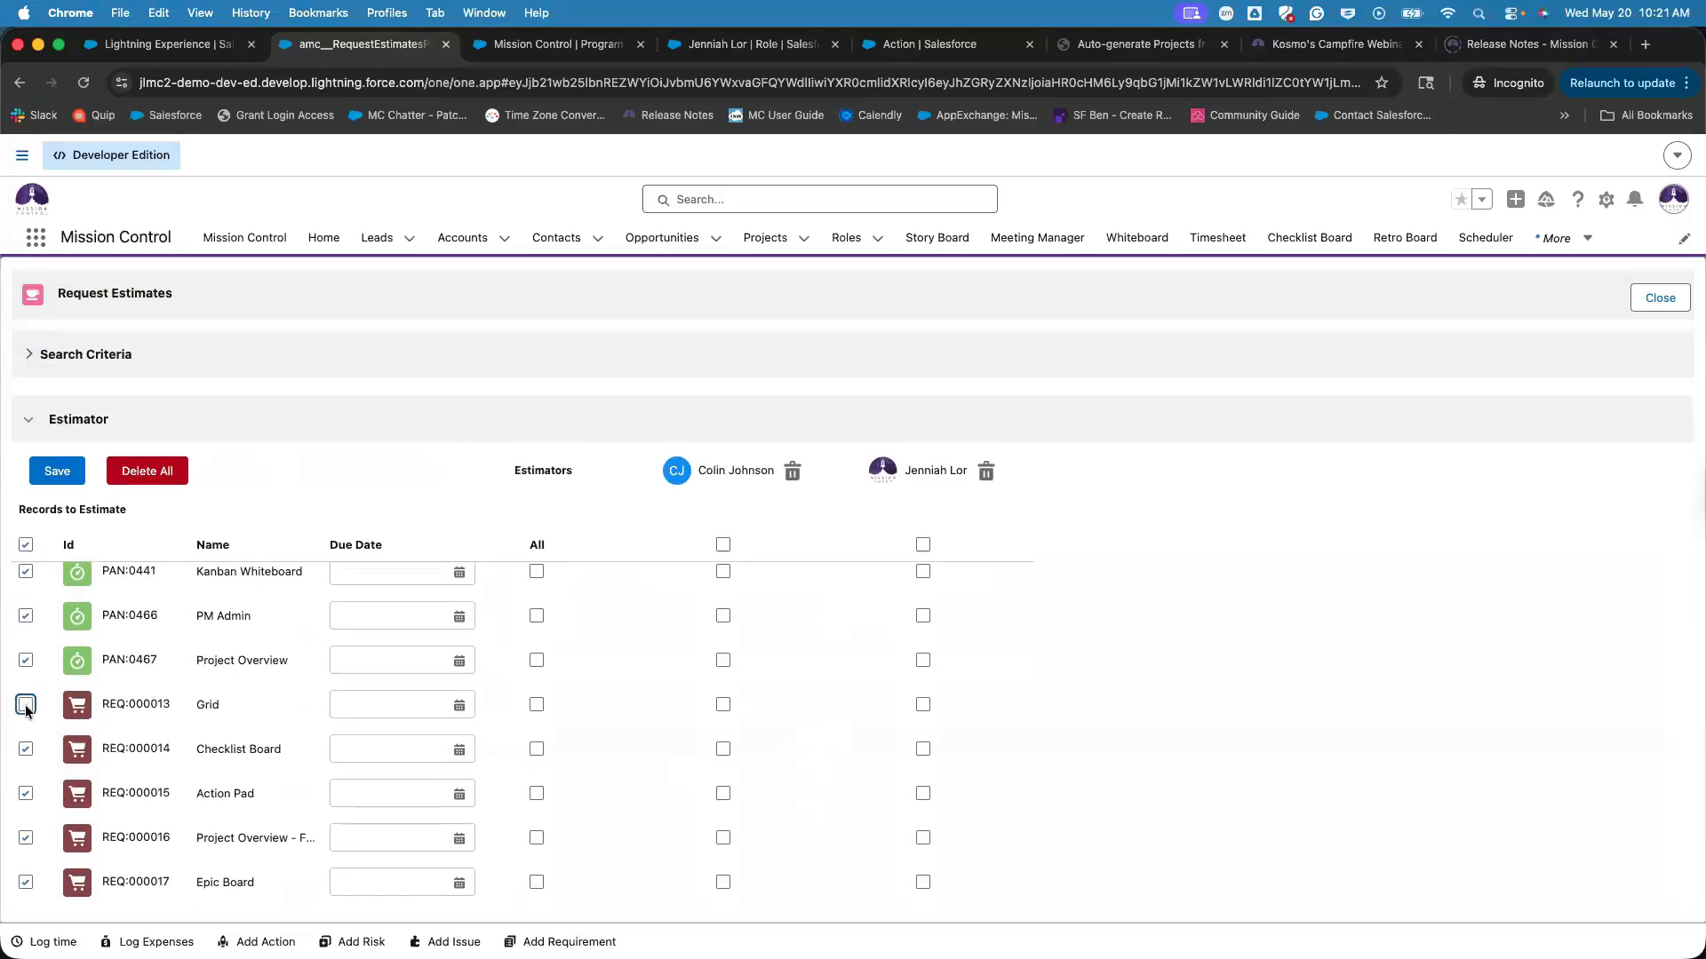
{"action": "left_click", "coordinate": [24, 749]}
{"action": "left_click", "coordinate": [26, 544]}
{"action": "scroll", "coordinate": [81, 668], "scroll_direction": "up", "scroll_amount": 4}
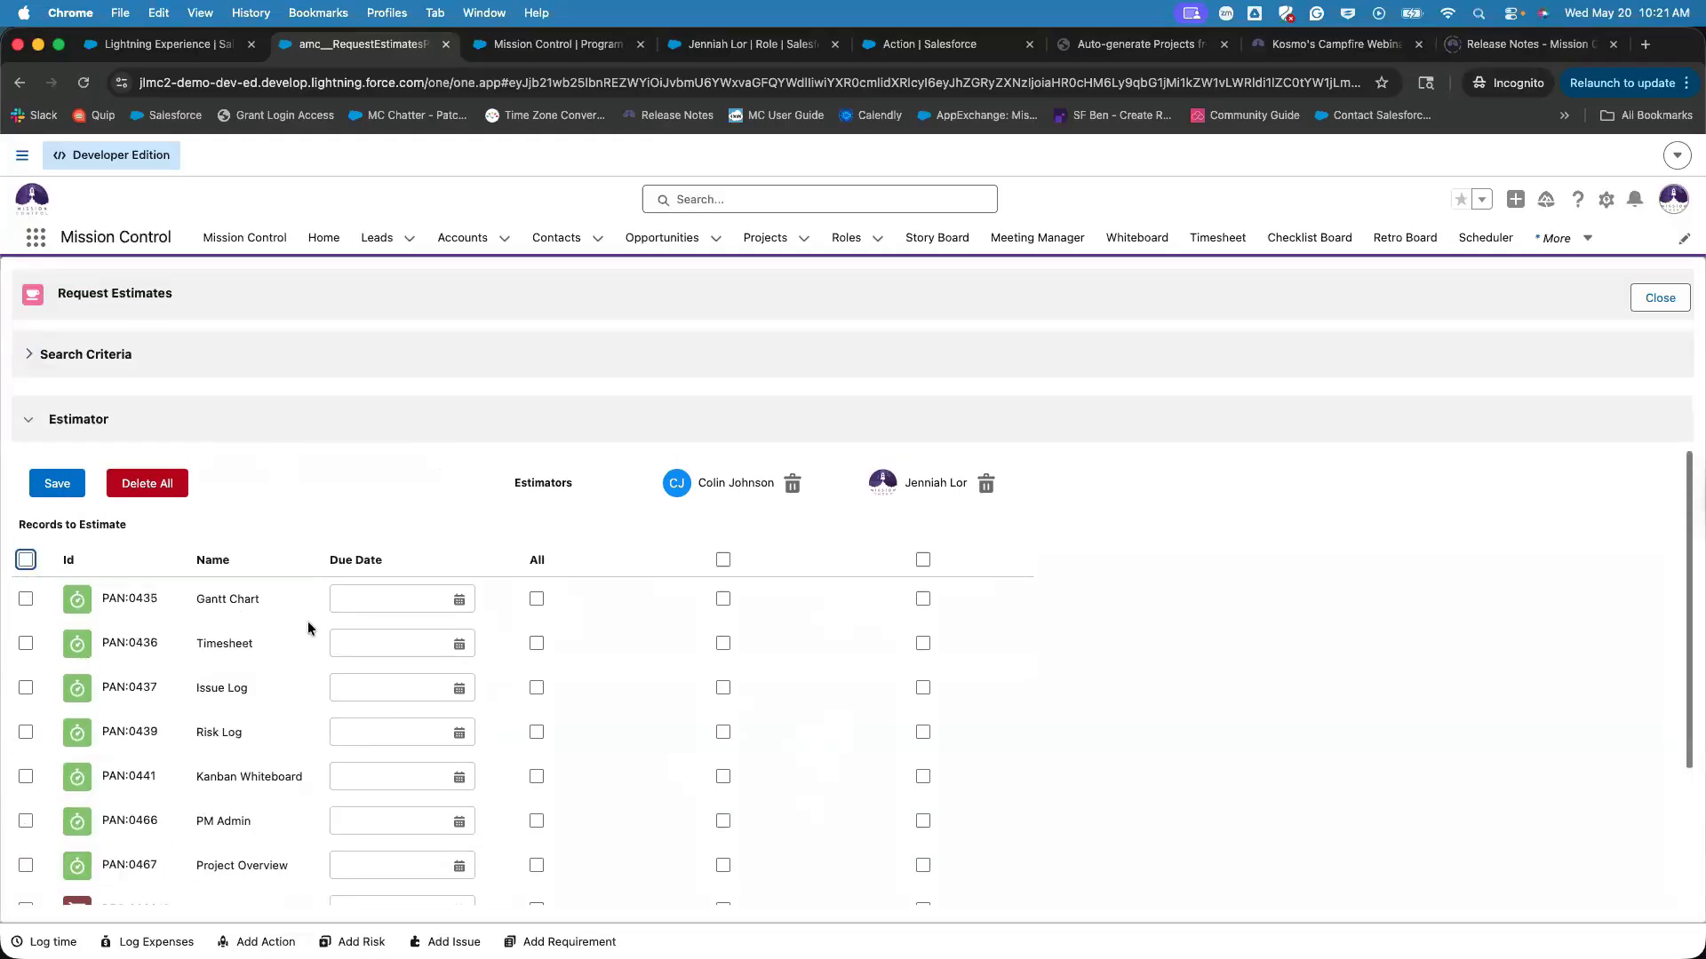
Select the Timesheet and PM Admin actions and set the due date of both to May 31, 2026.
{"action": "left_click", "coordinate": [26, 587]}
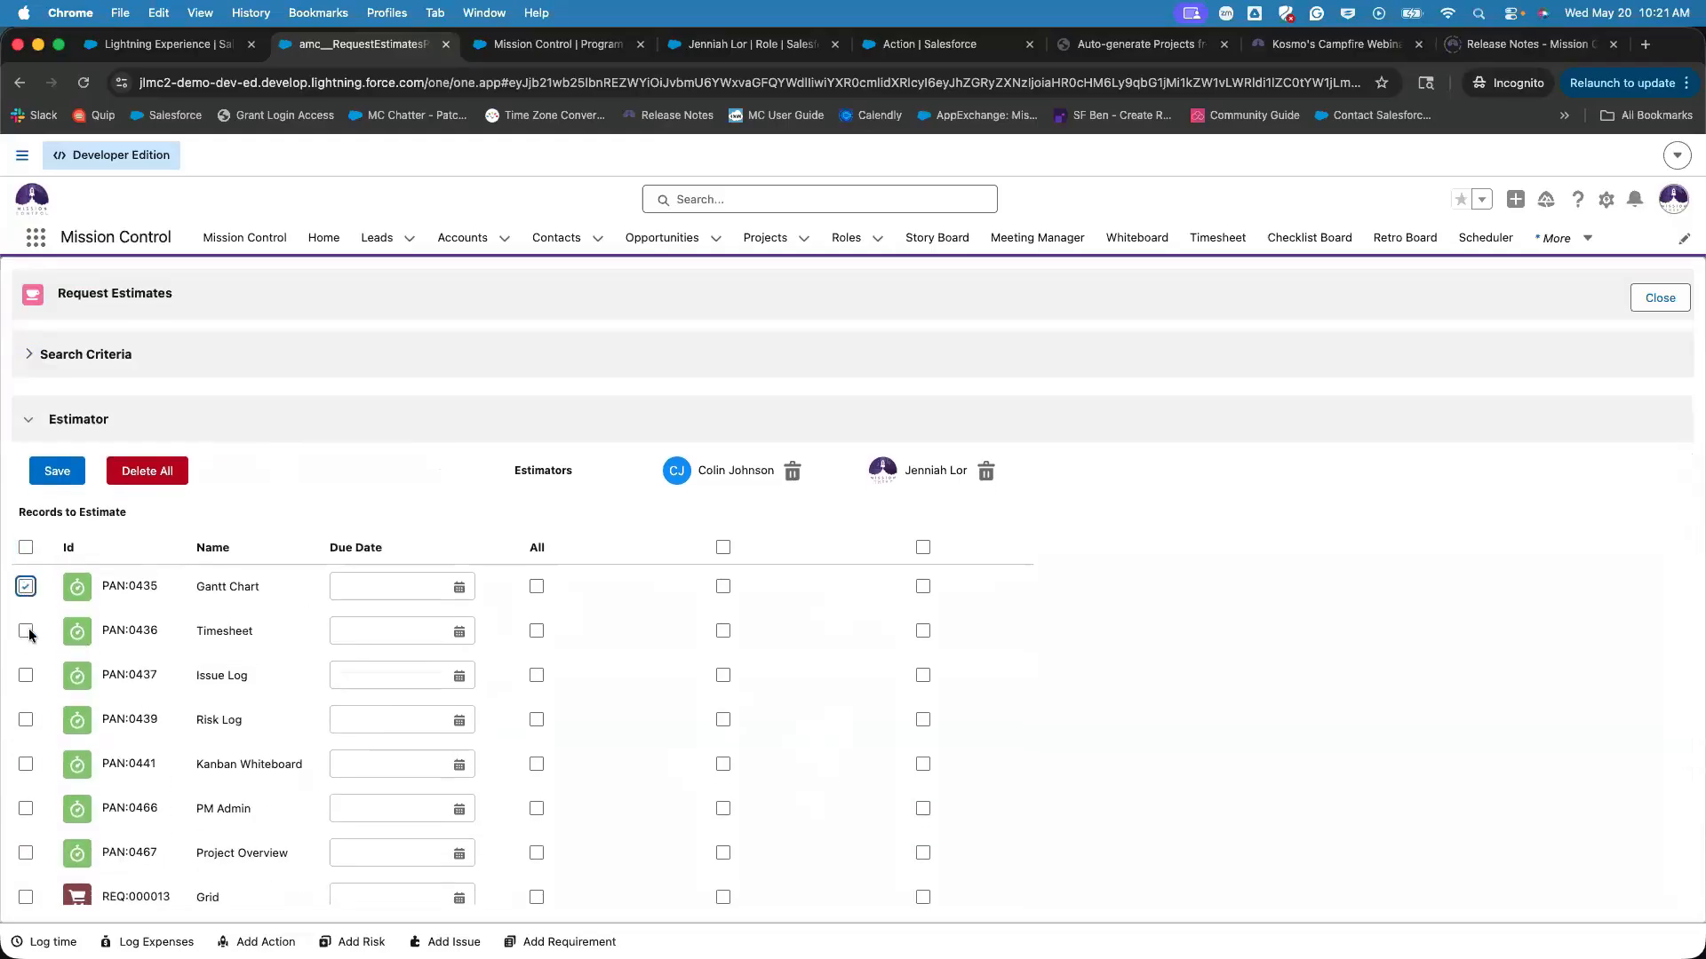
{"action": "left_click", "coordinate": [32, 627]}
{"action": "left_click", "coordinate": [25, 587]}
{"action": "left_click", "coordinate": [27, 809]}
{"action": "left_click", "coordinate": [459, 632]}
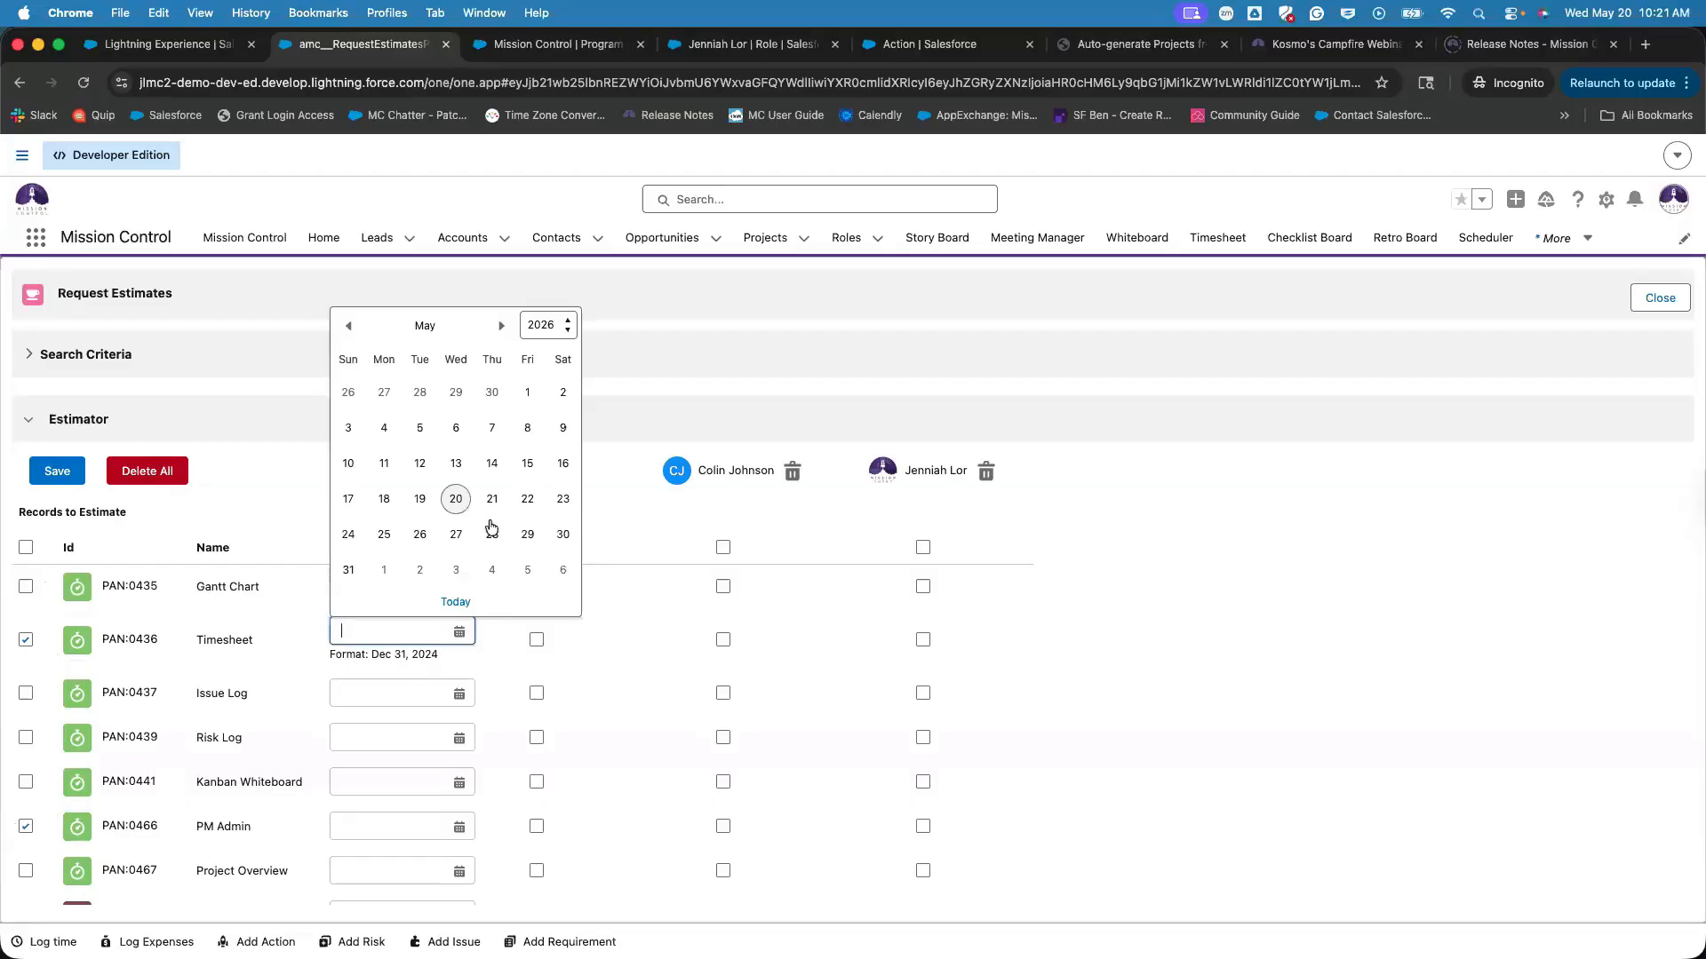
{"action": "left_click", "coordinate": [349, 569]}
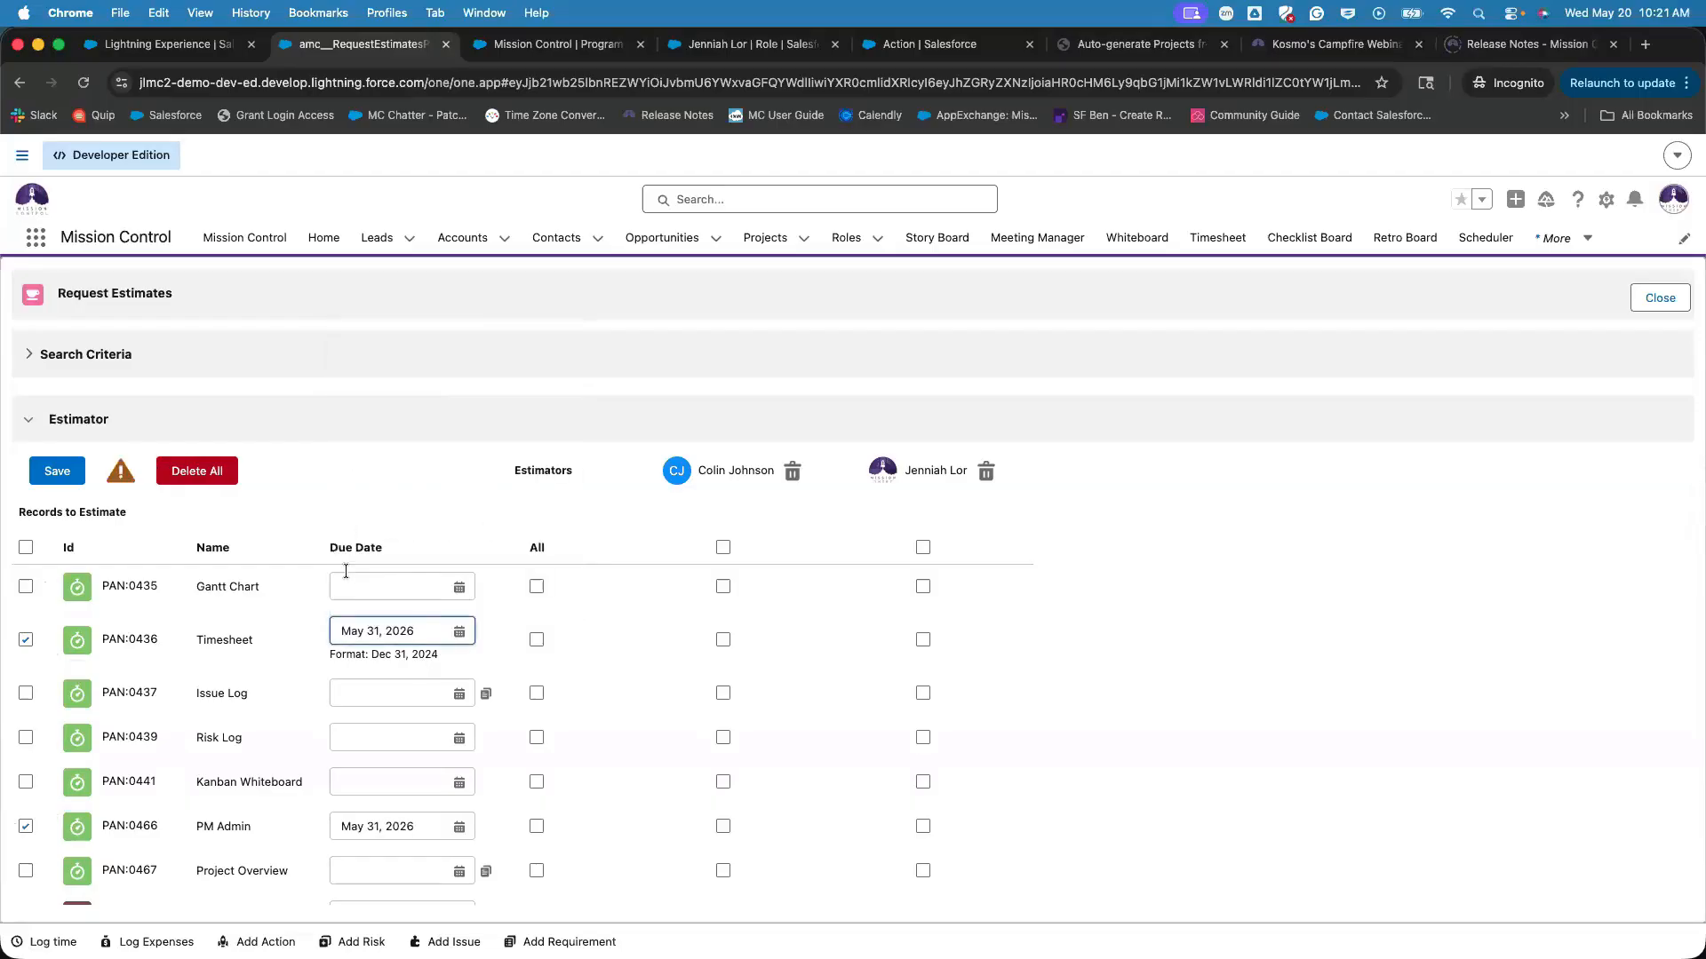
{"action": "left_click", "coordinate": [499, 641]}
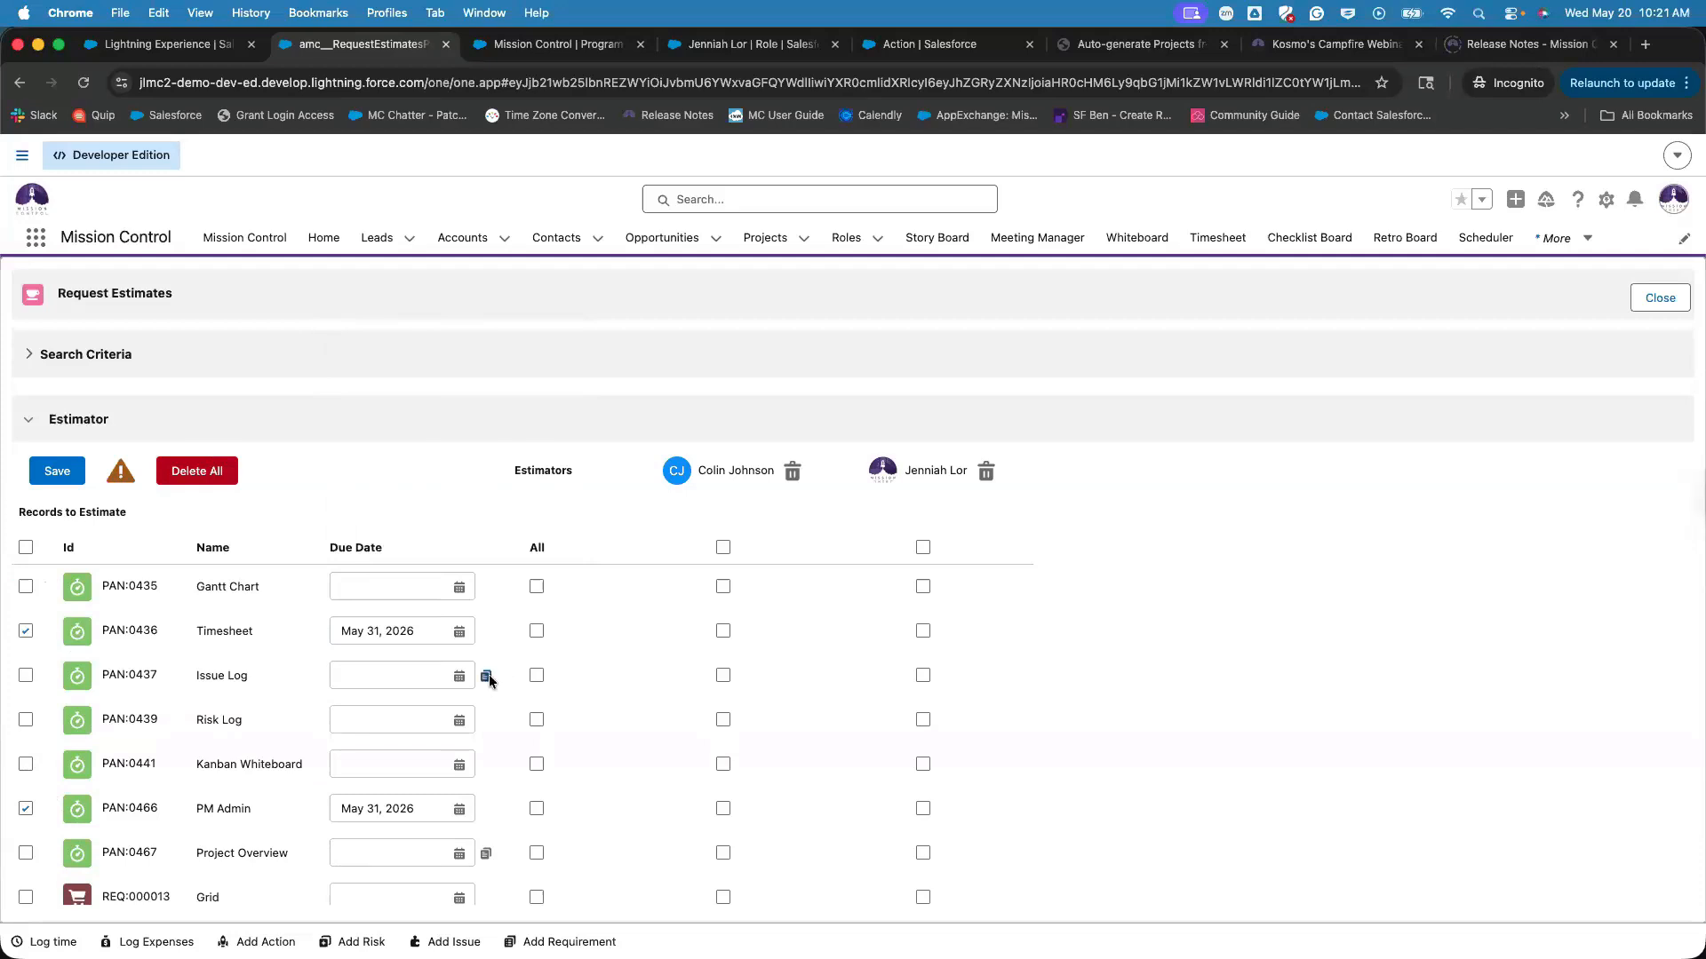
Copy the May 31, 2026 due date down to Issue Log and Risk Log, and clear both dates again.
{"action": "left_click", "coordinate": [487, 678]}
{"action": "left_click", "coordinate": [487, 720]}
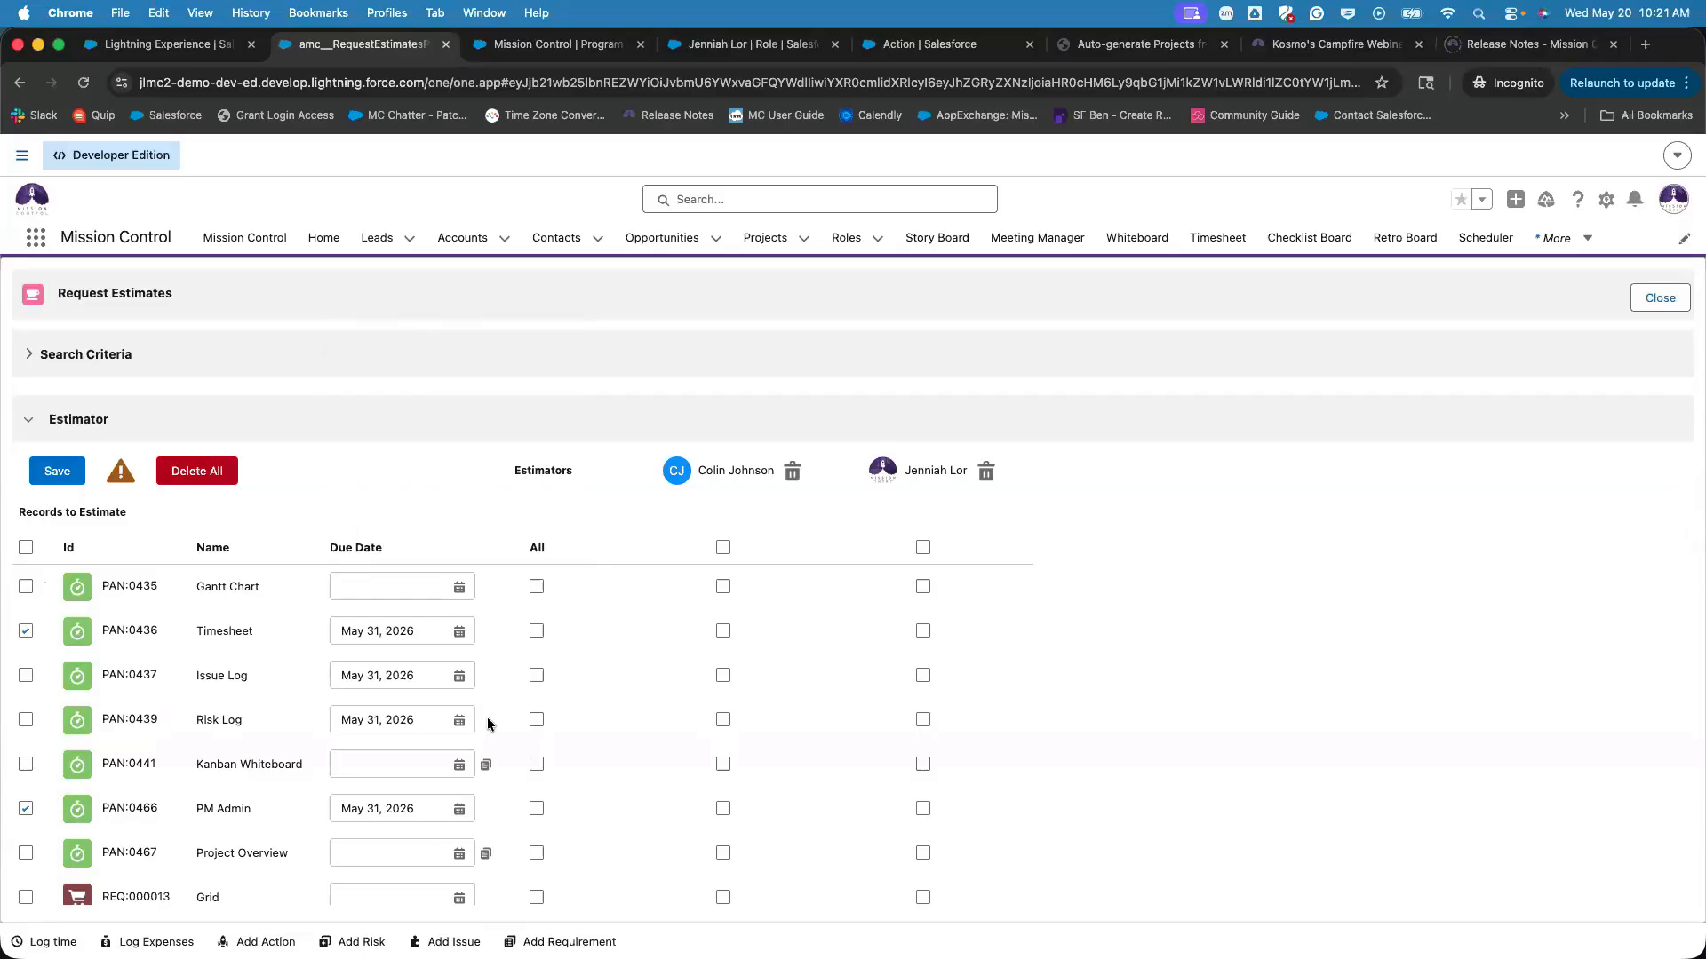
{"action": "triple_click", "coordinate": [411, 720]}
{"action": "key", "text": "BackSpace"}
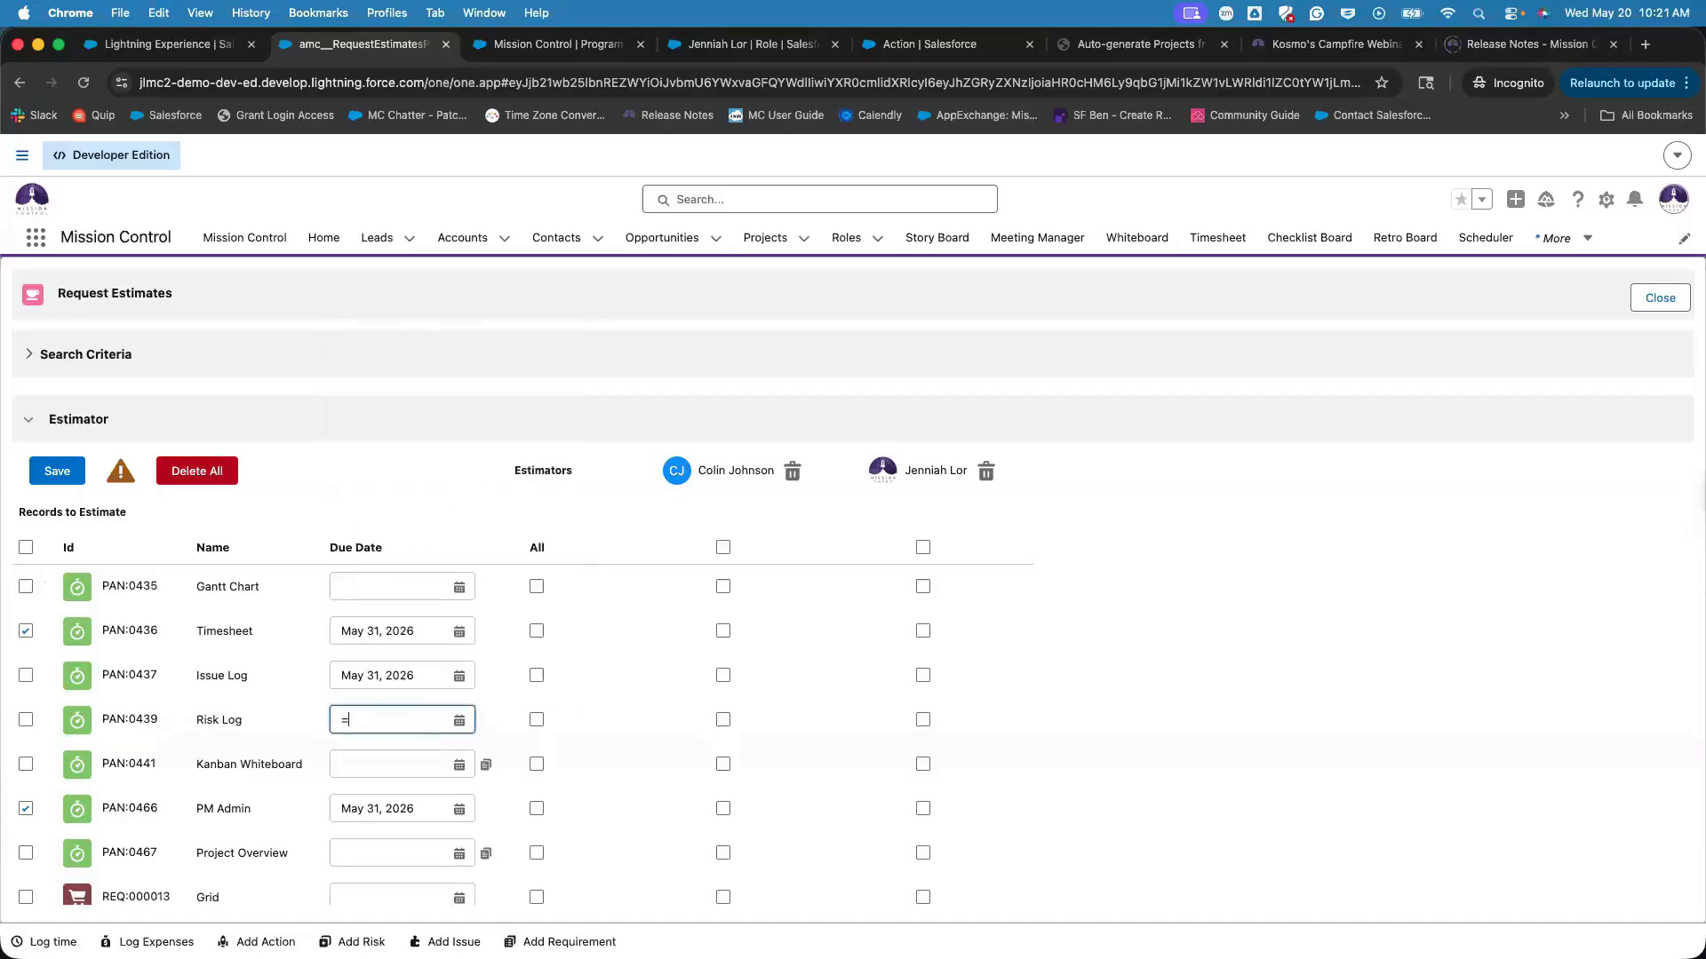
{"action": "triple_click", "coordinate": [423, 672]}
{"action": "key", "text": "BackSpace"}
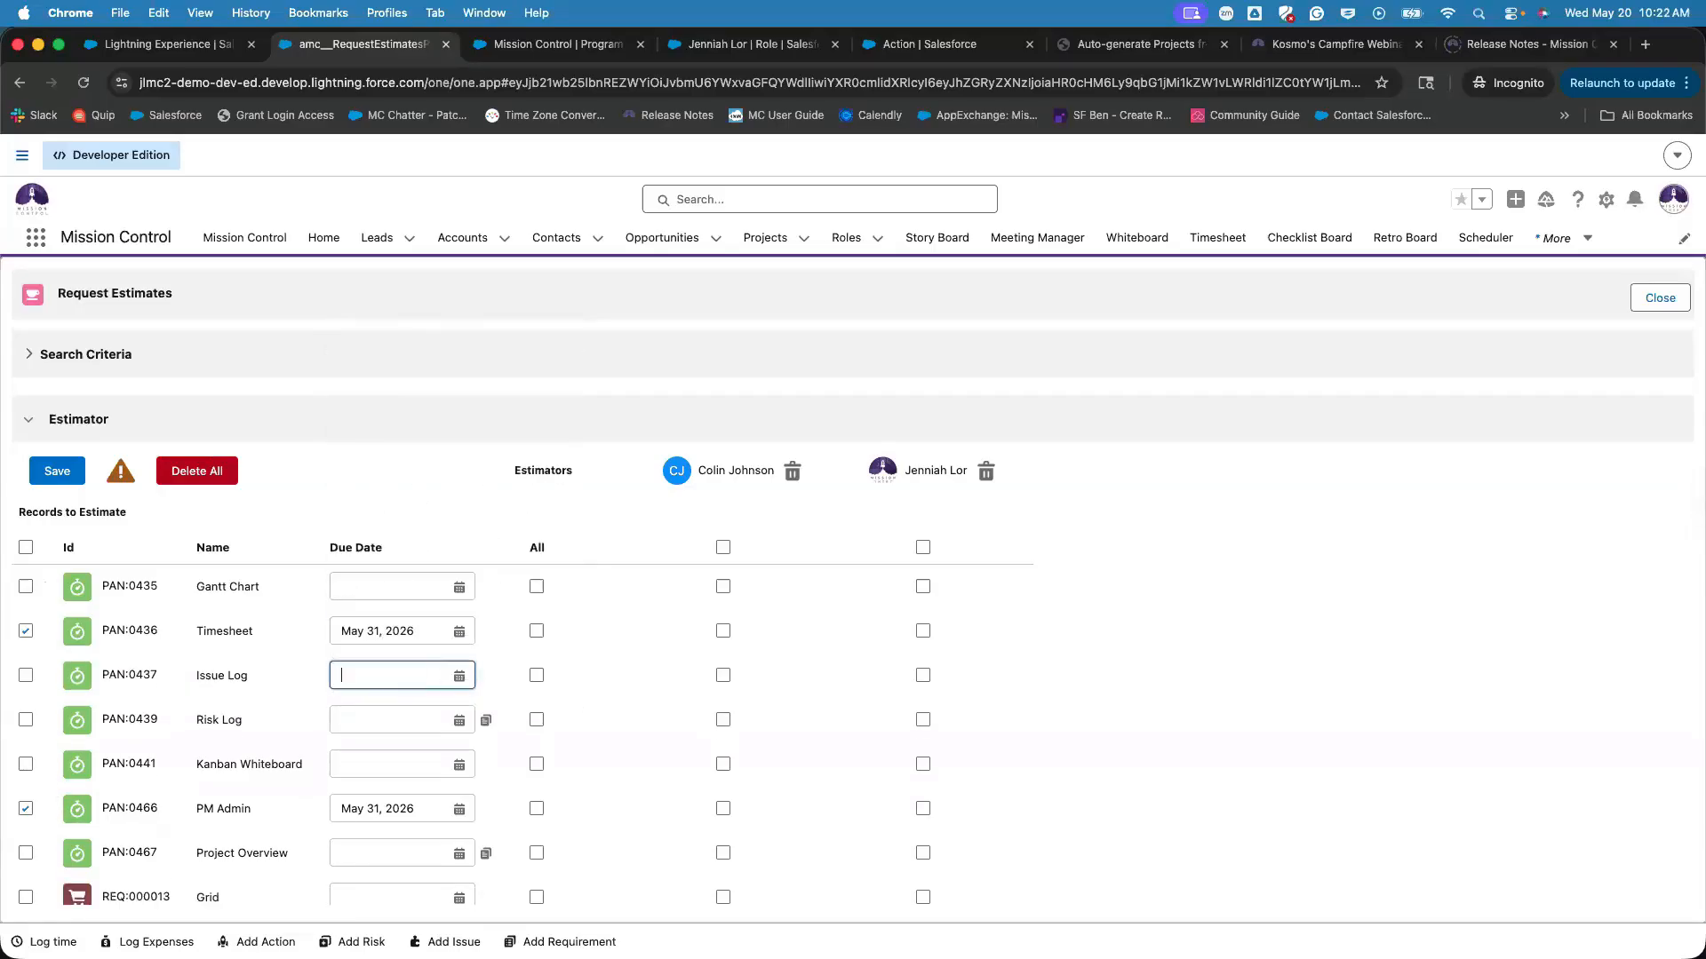
{"action": "left_click", "coordinate": [495, 667]}
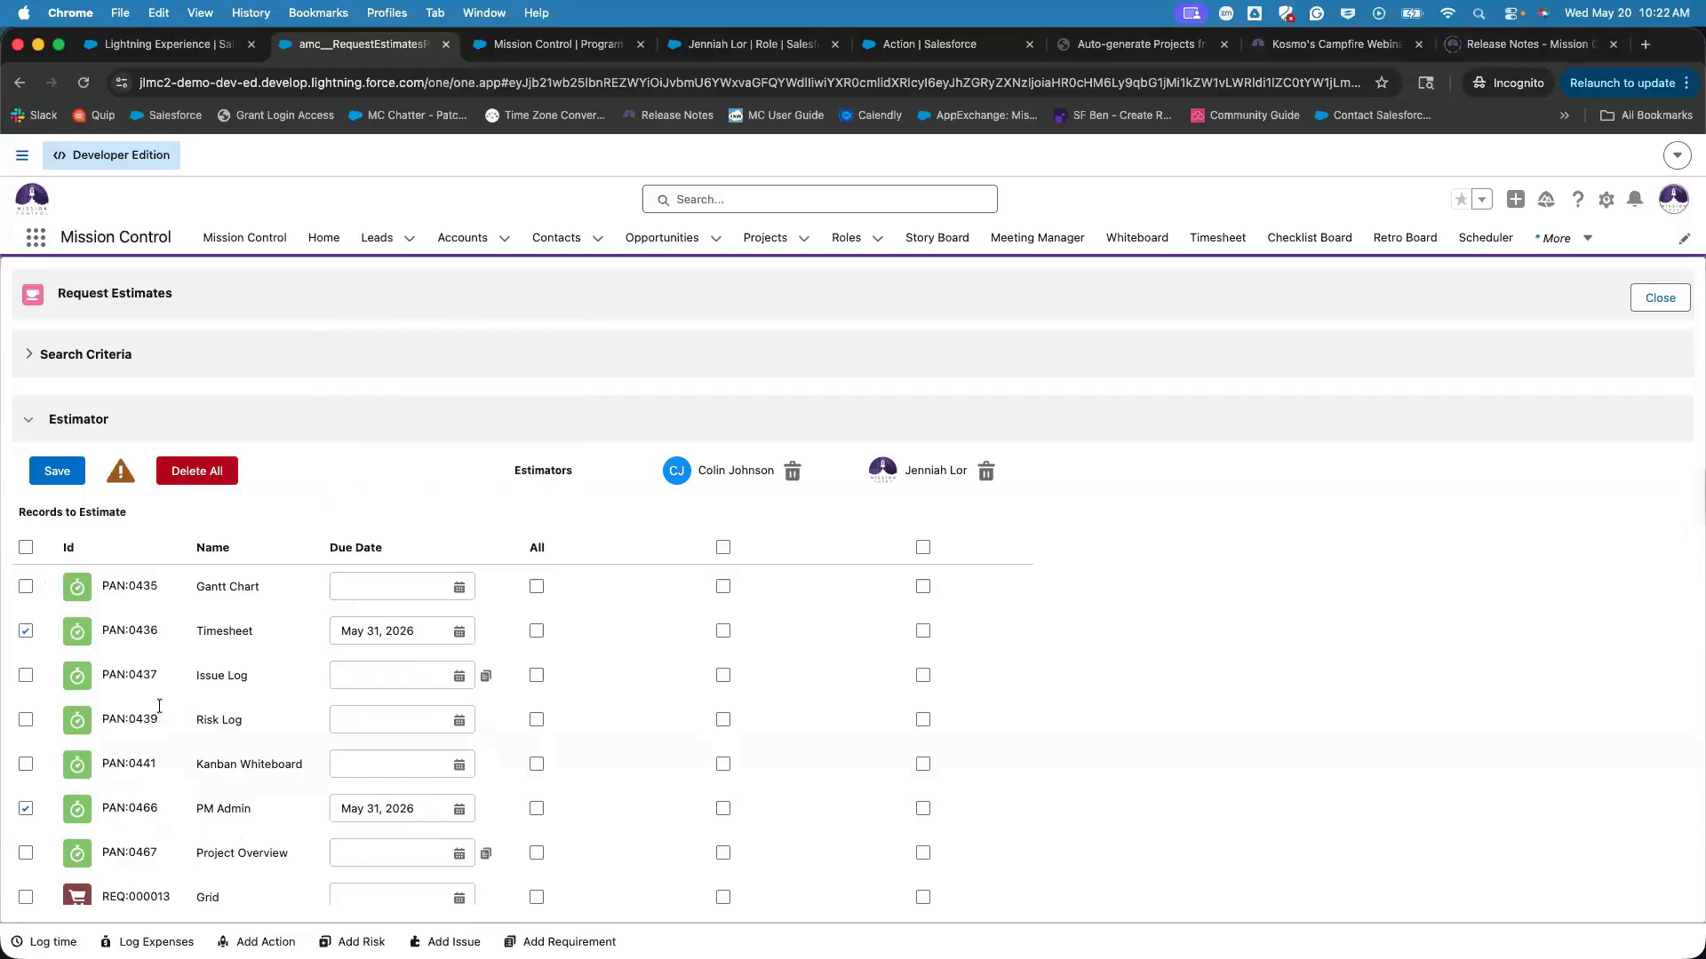
Deselect the Timesheet and PM Admin actions and clear the Timesheet due date.
{"action": "left_click", "coordinate": [26, 631]}
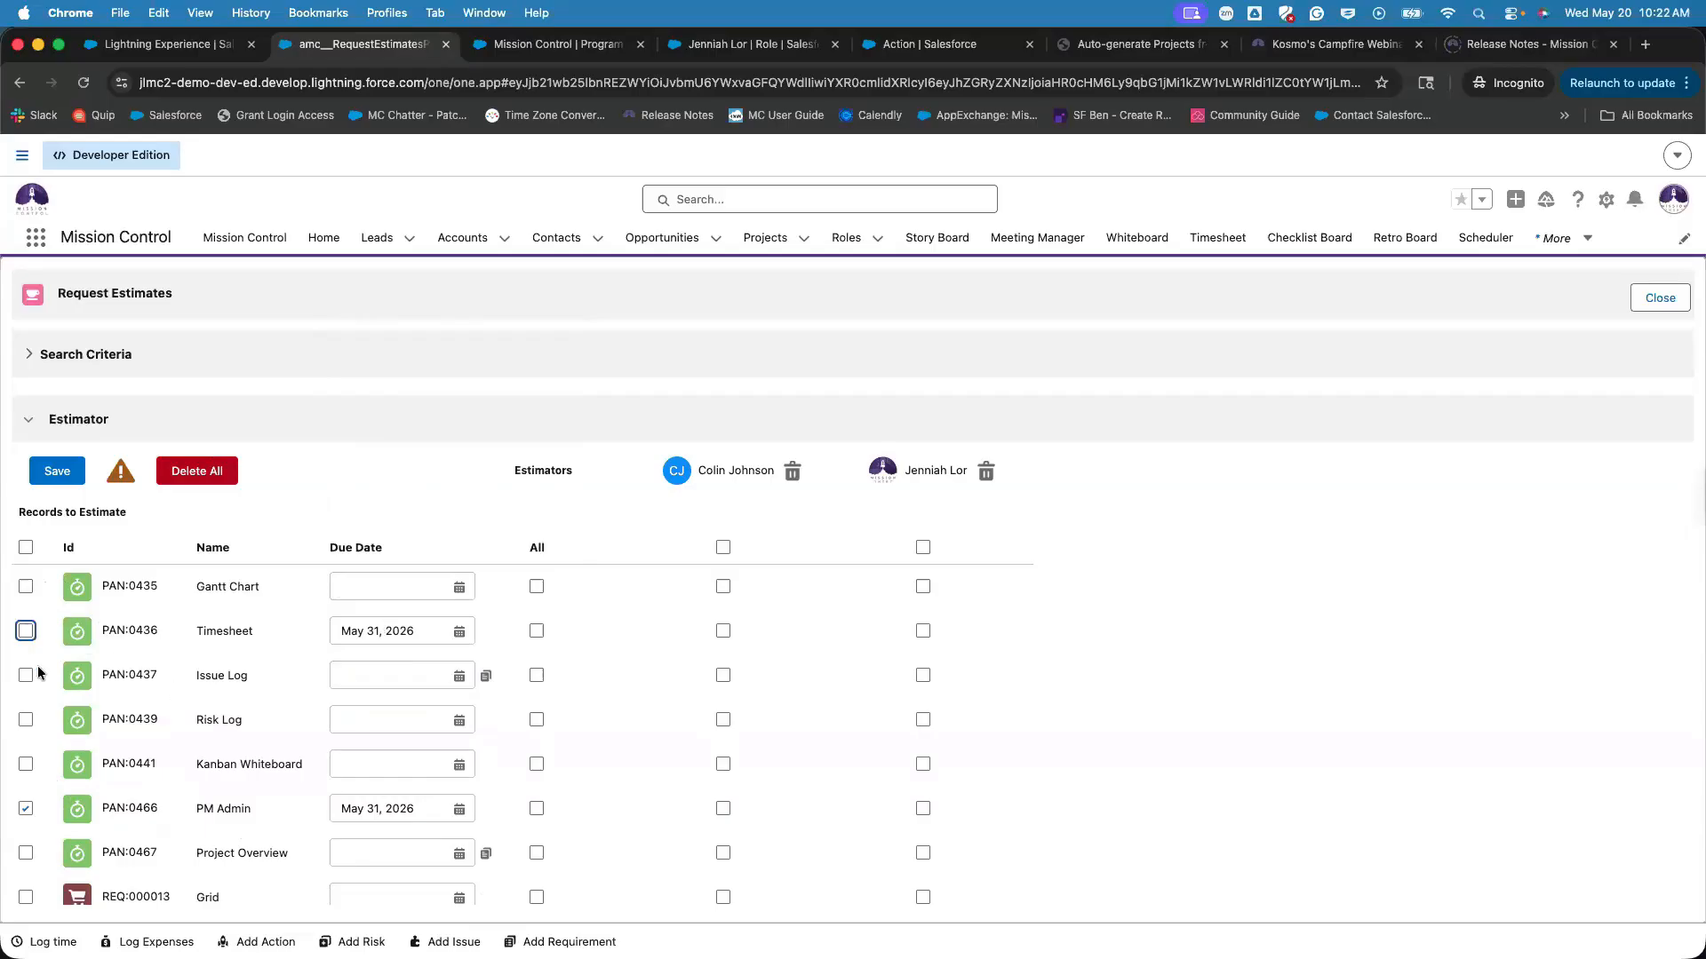
{"action": "left_click", "coordinate": [26, 808]}
{"action": "left_click", "coordinate": [520, 735]}
{"action": "double_click", "coordinate": [420, 631]}
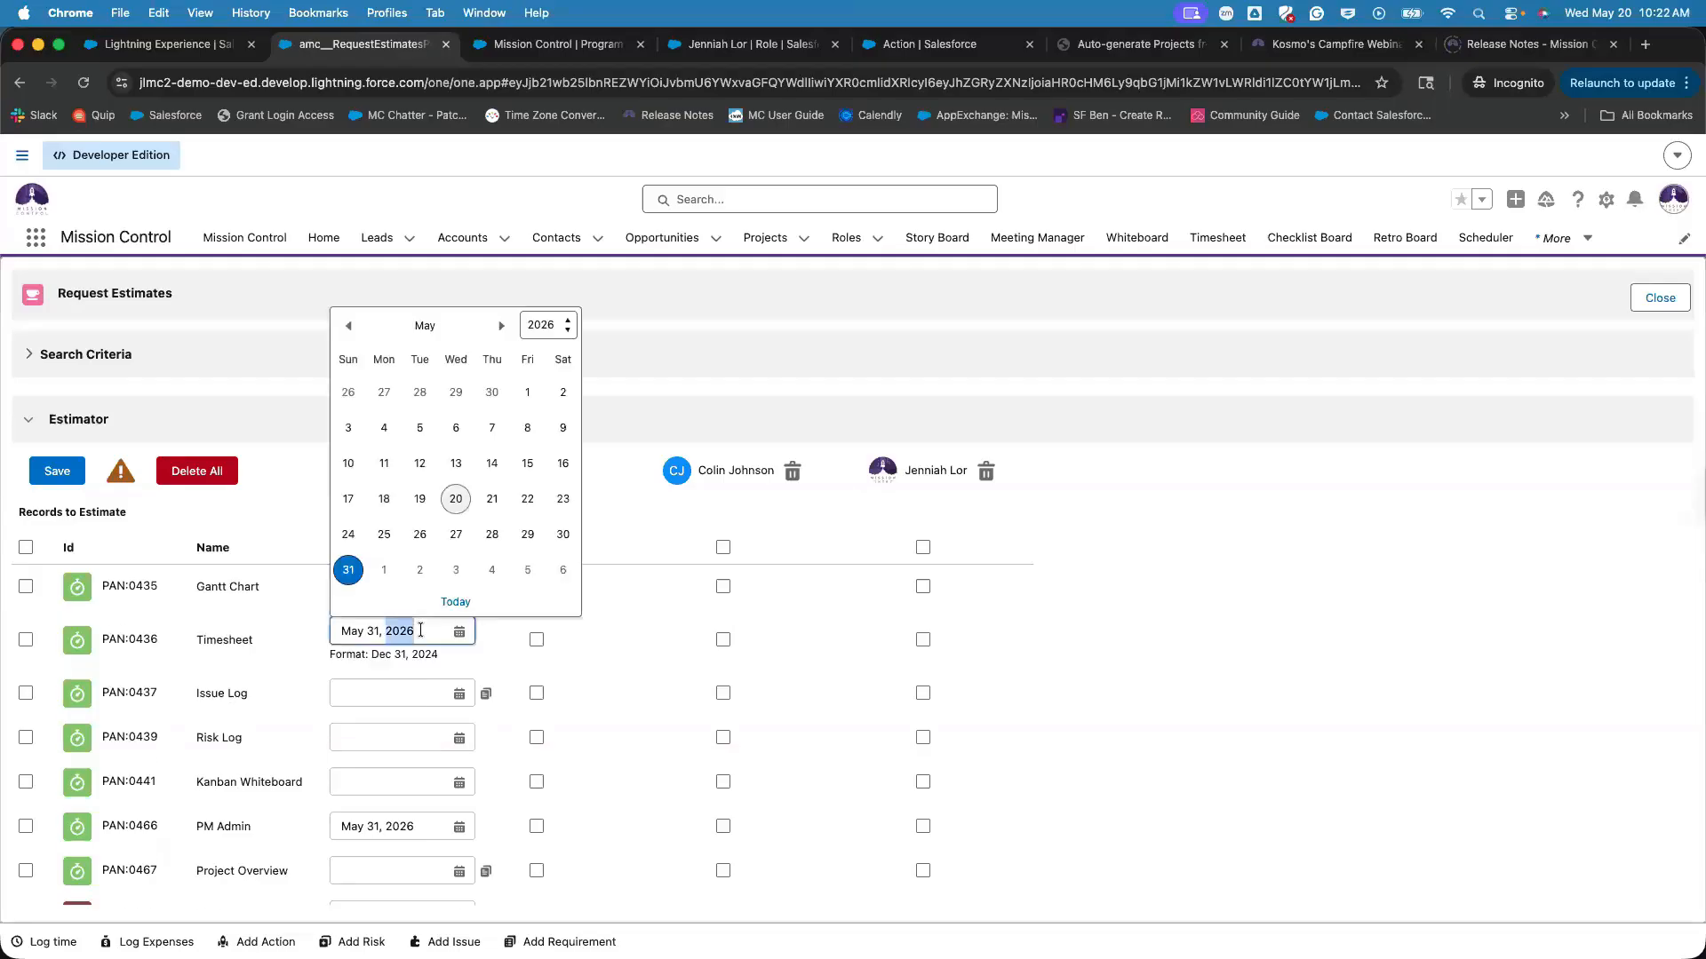
{"action": "triple_click", "coordinate": [420, 631]}
{"action": "key", "text": "BackSpace"}
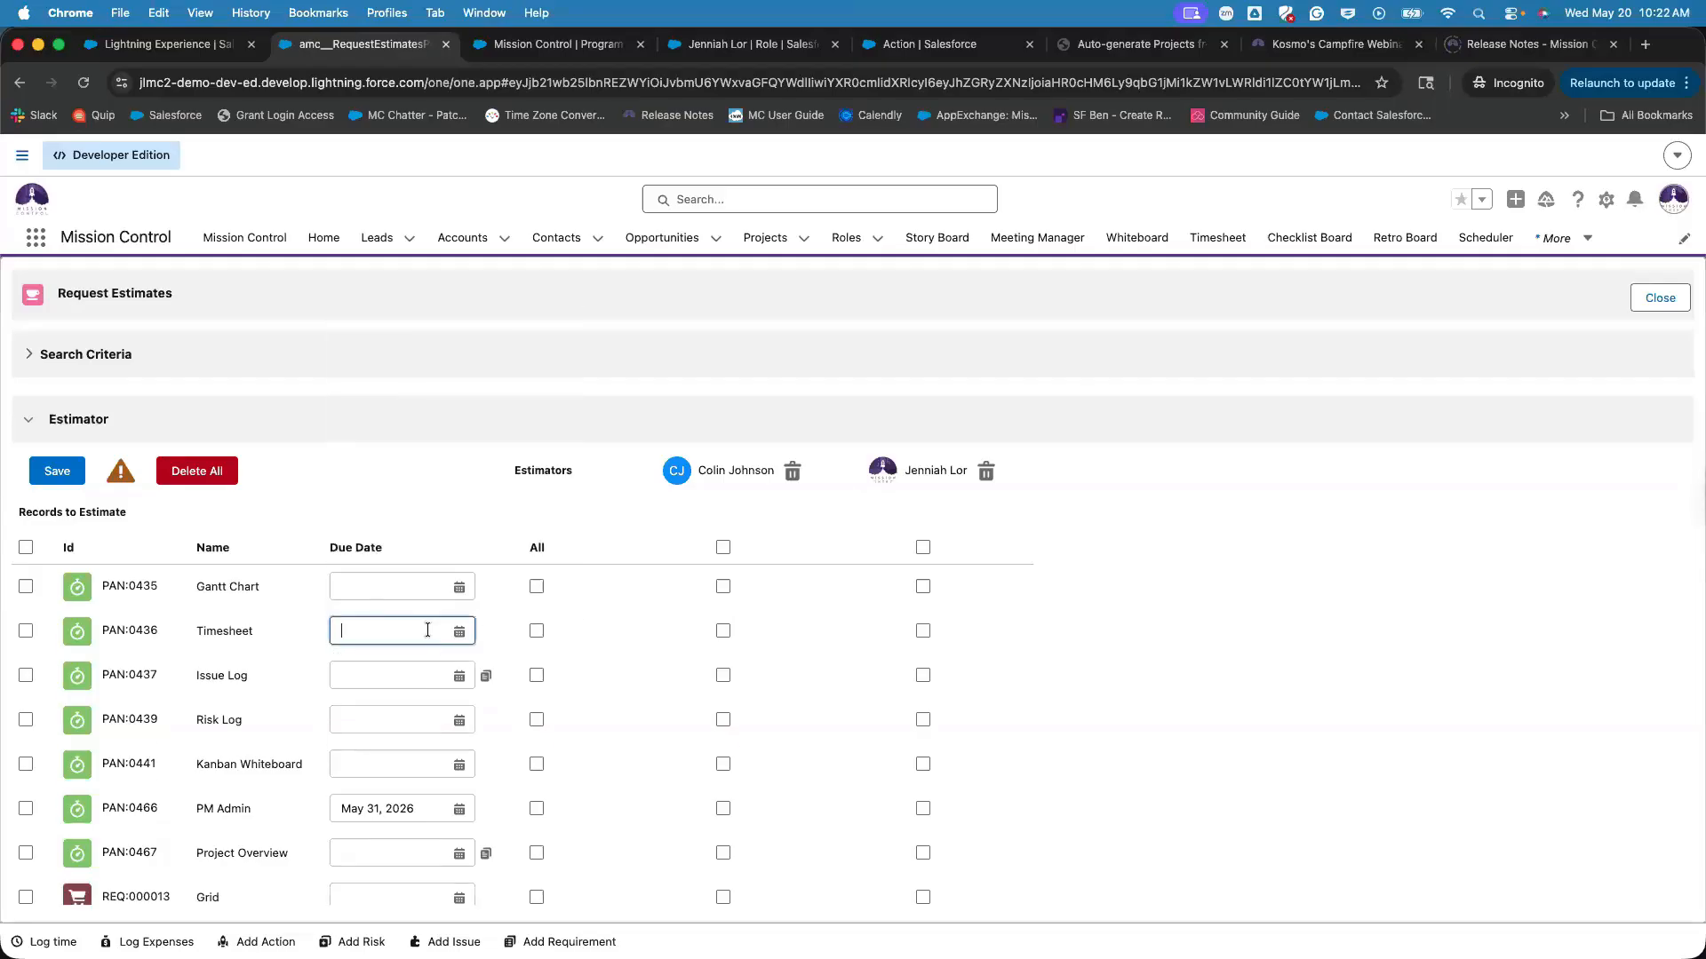
{"action": "left_click", "coordinate": [527, 711]}
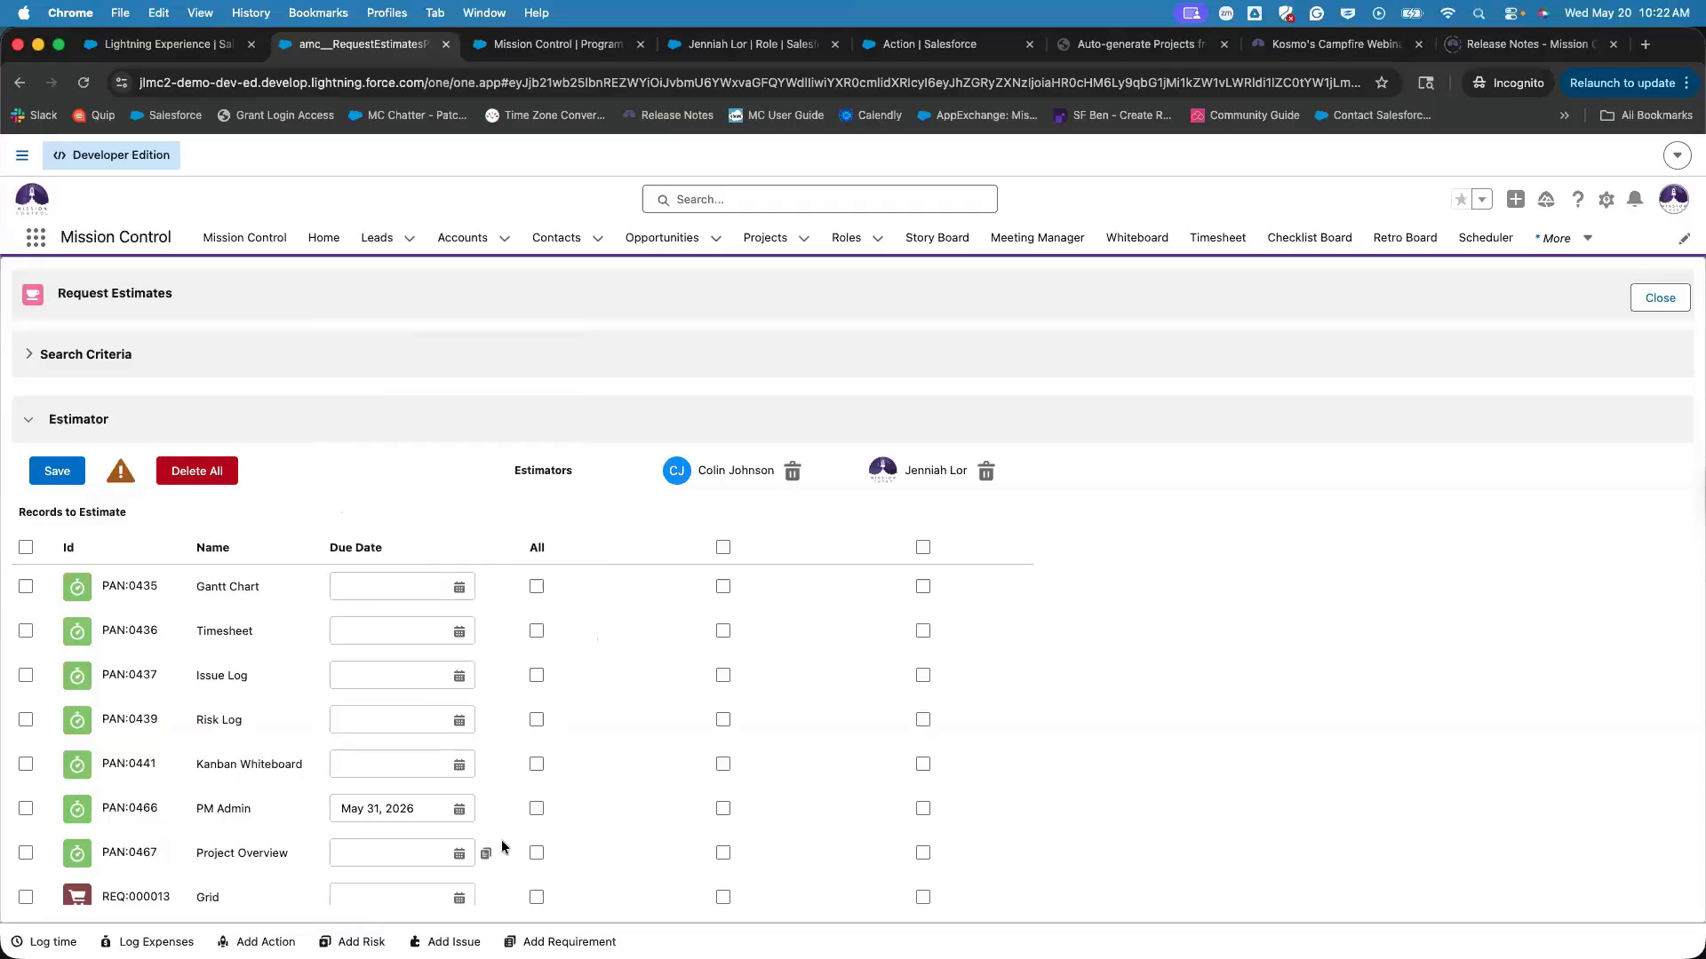
Assign all estimators to the PM Admin action, trying the per-person selection as well.
{"action": "left_click", "coordinate": [537, 809]}
{"action": "left_click", "coordinate": [603, 810]}
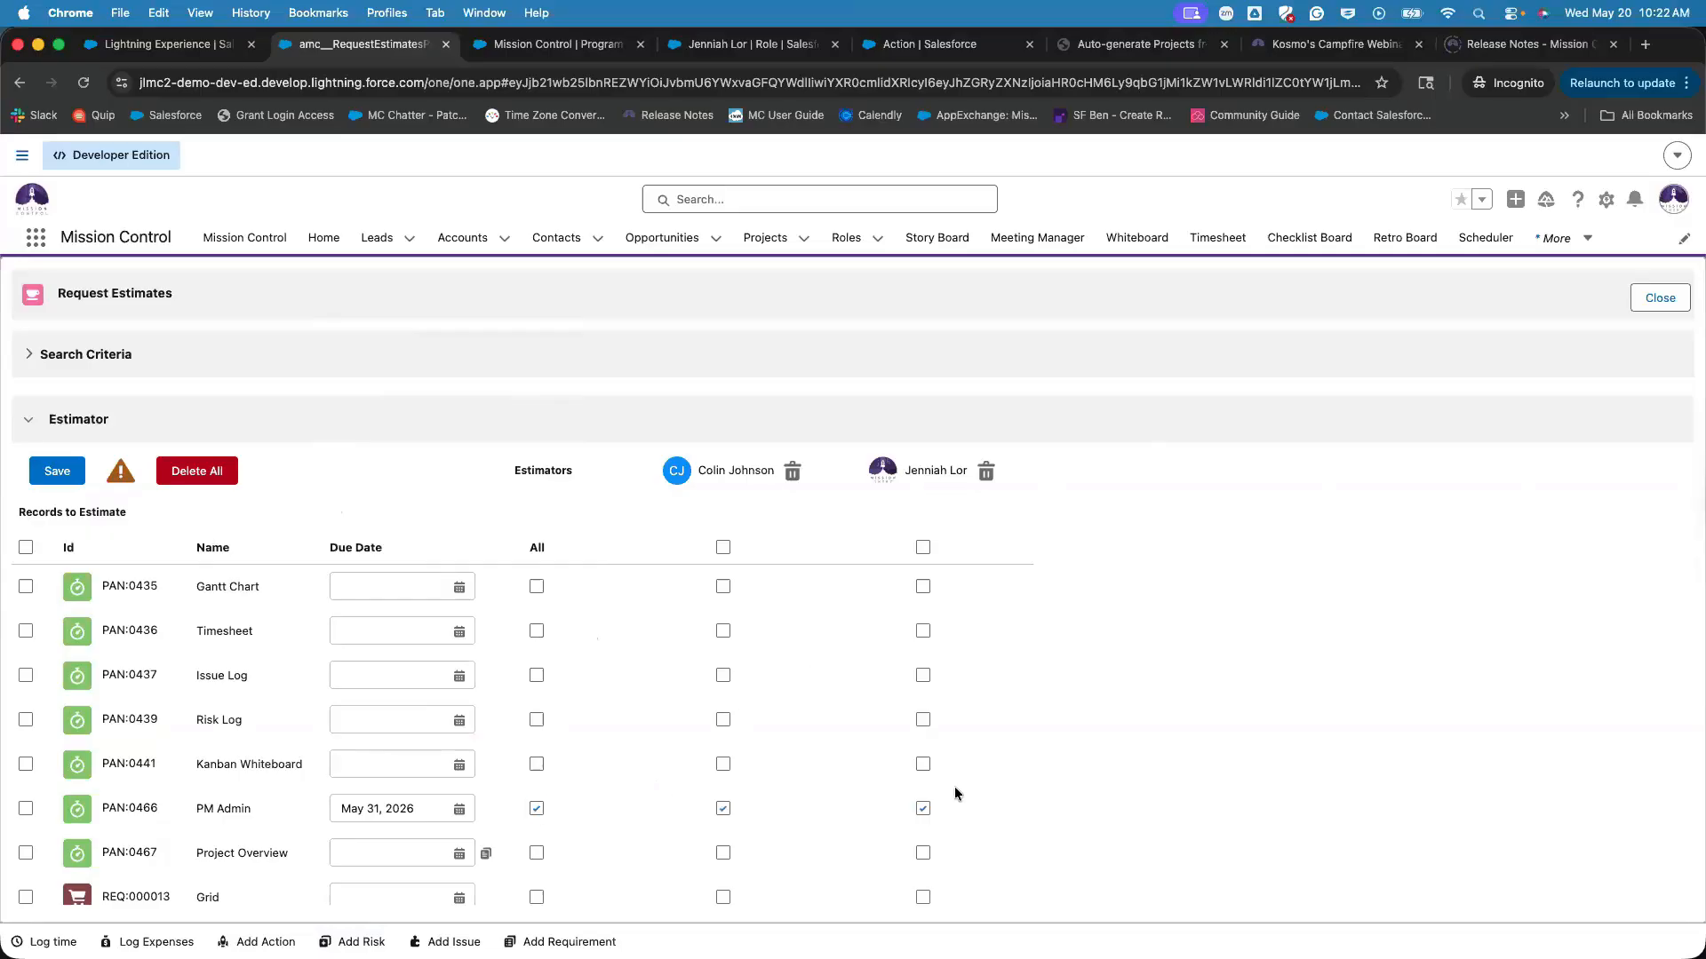
{"action": "left_click", "coordinate": [537, 811]}
{"action": "left_click", "coordinate": [890, 625]}
{"action": "left_click", "coordinate": [536, 808]}
{"action": "left_click", "coordinate": [723, 810]}
{"action": "left_click", "coordinate": [888, 627]}
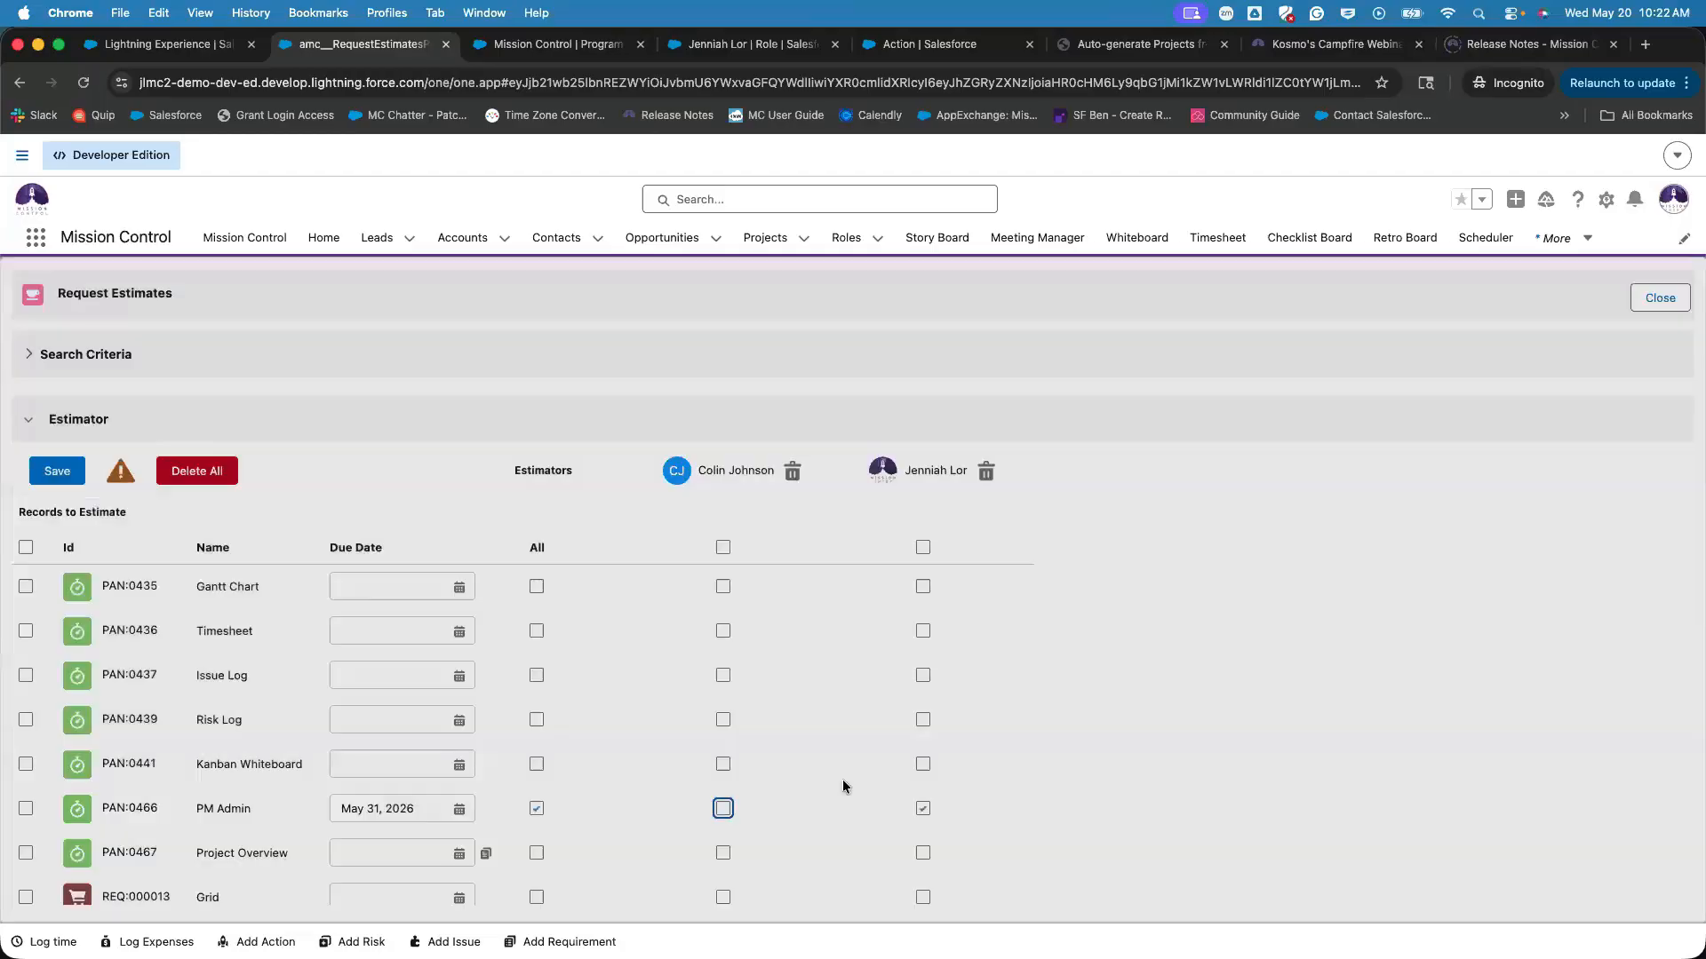
{"action": "left_click", "coordinate": [724, 808]}
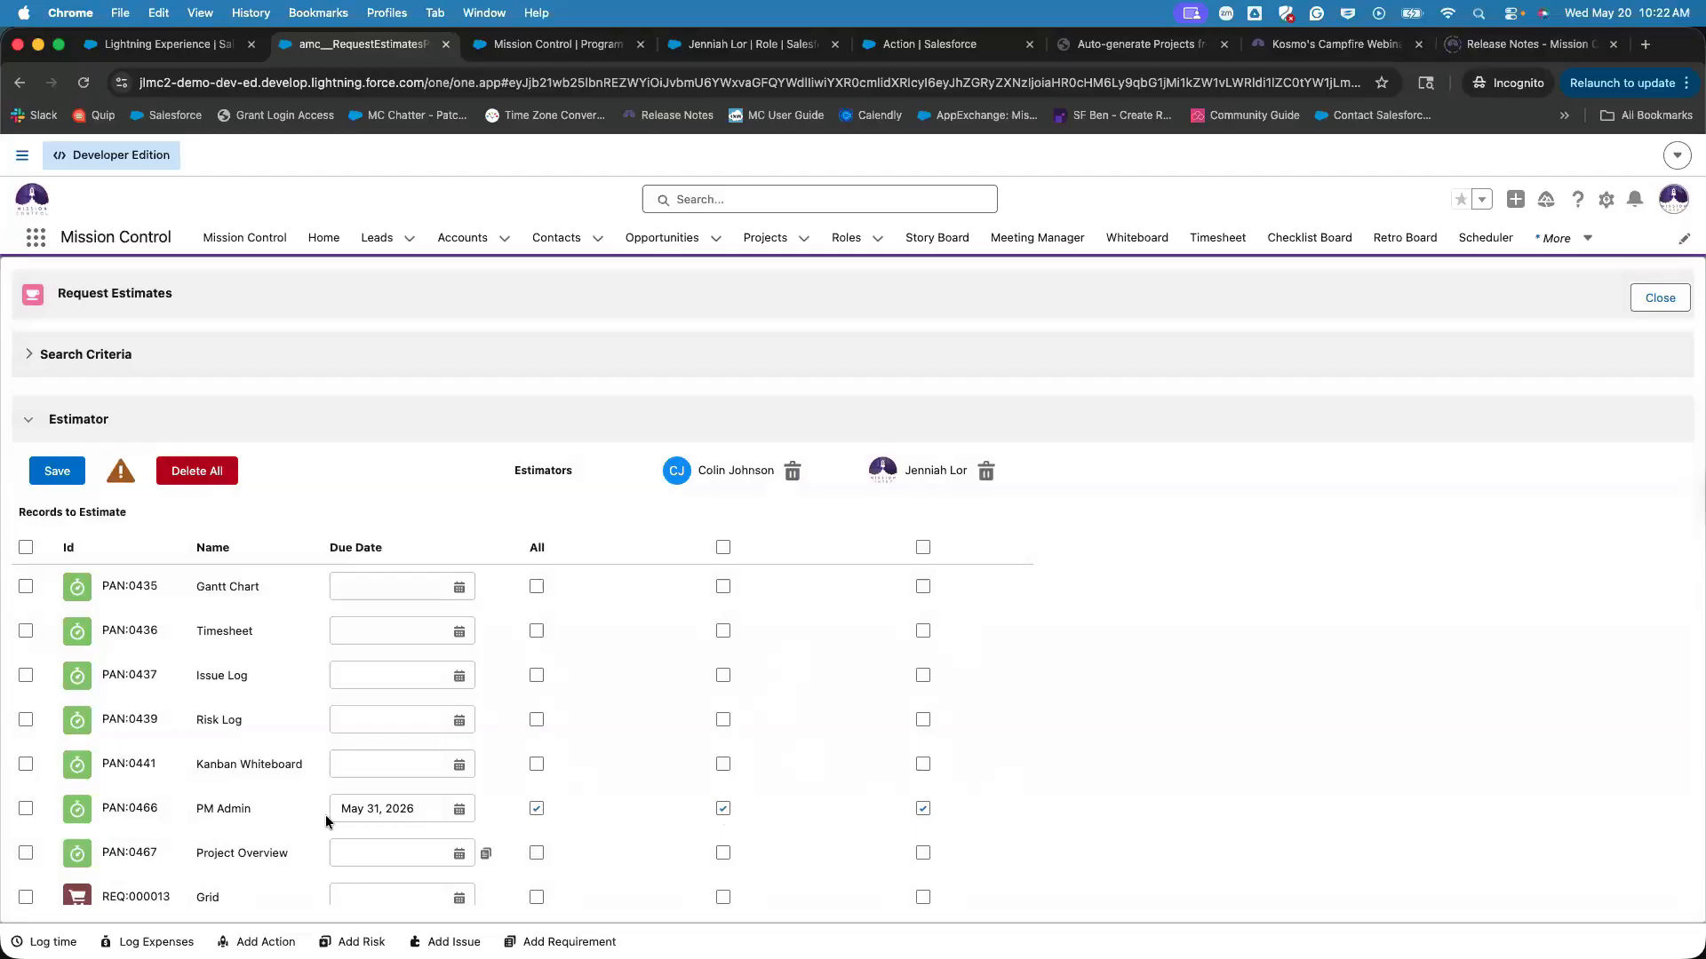
Assign all estimators to the Timesheet action with a May 31, 2026 due date and save the estimate requests.
{"action": "left_click", "coordinate": [26, 630]}
{"action": "left_click", "coordinate": [536, 631]}
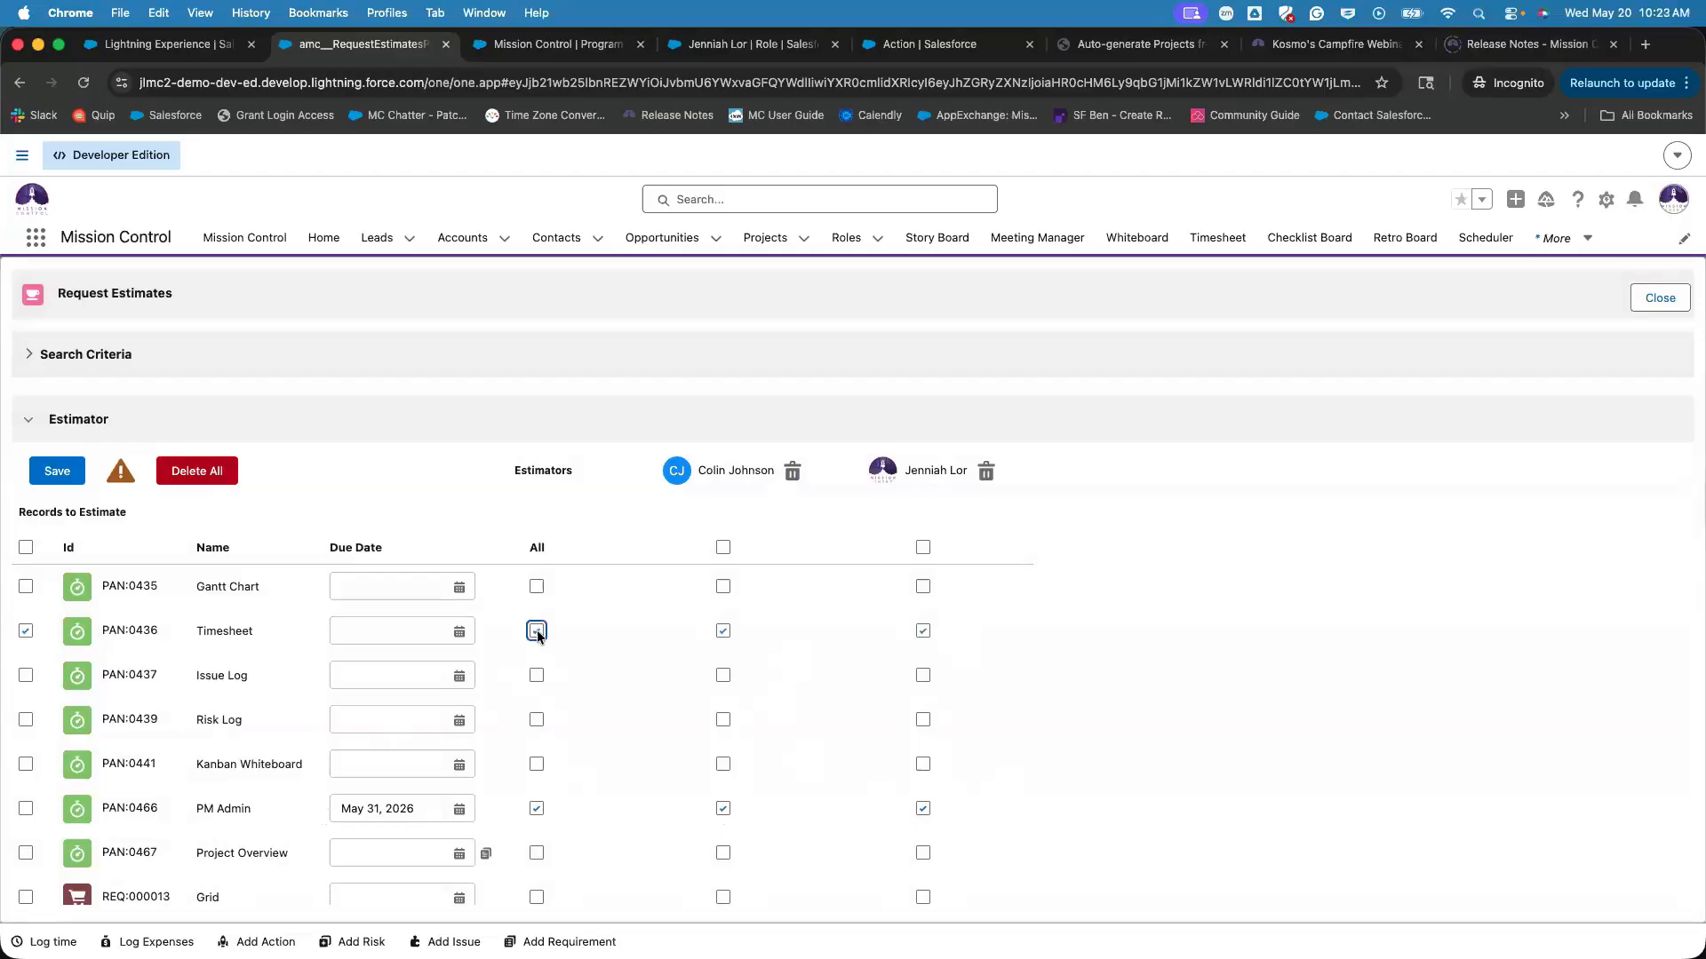
{"action": "left_click", "coordinate": [422, 621]}
{"action": "left_click", "coordinate": [347, 574]}
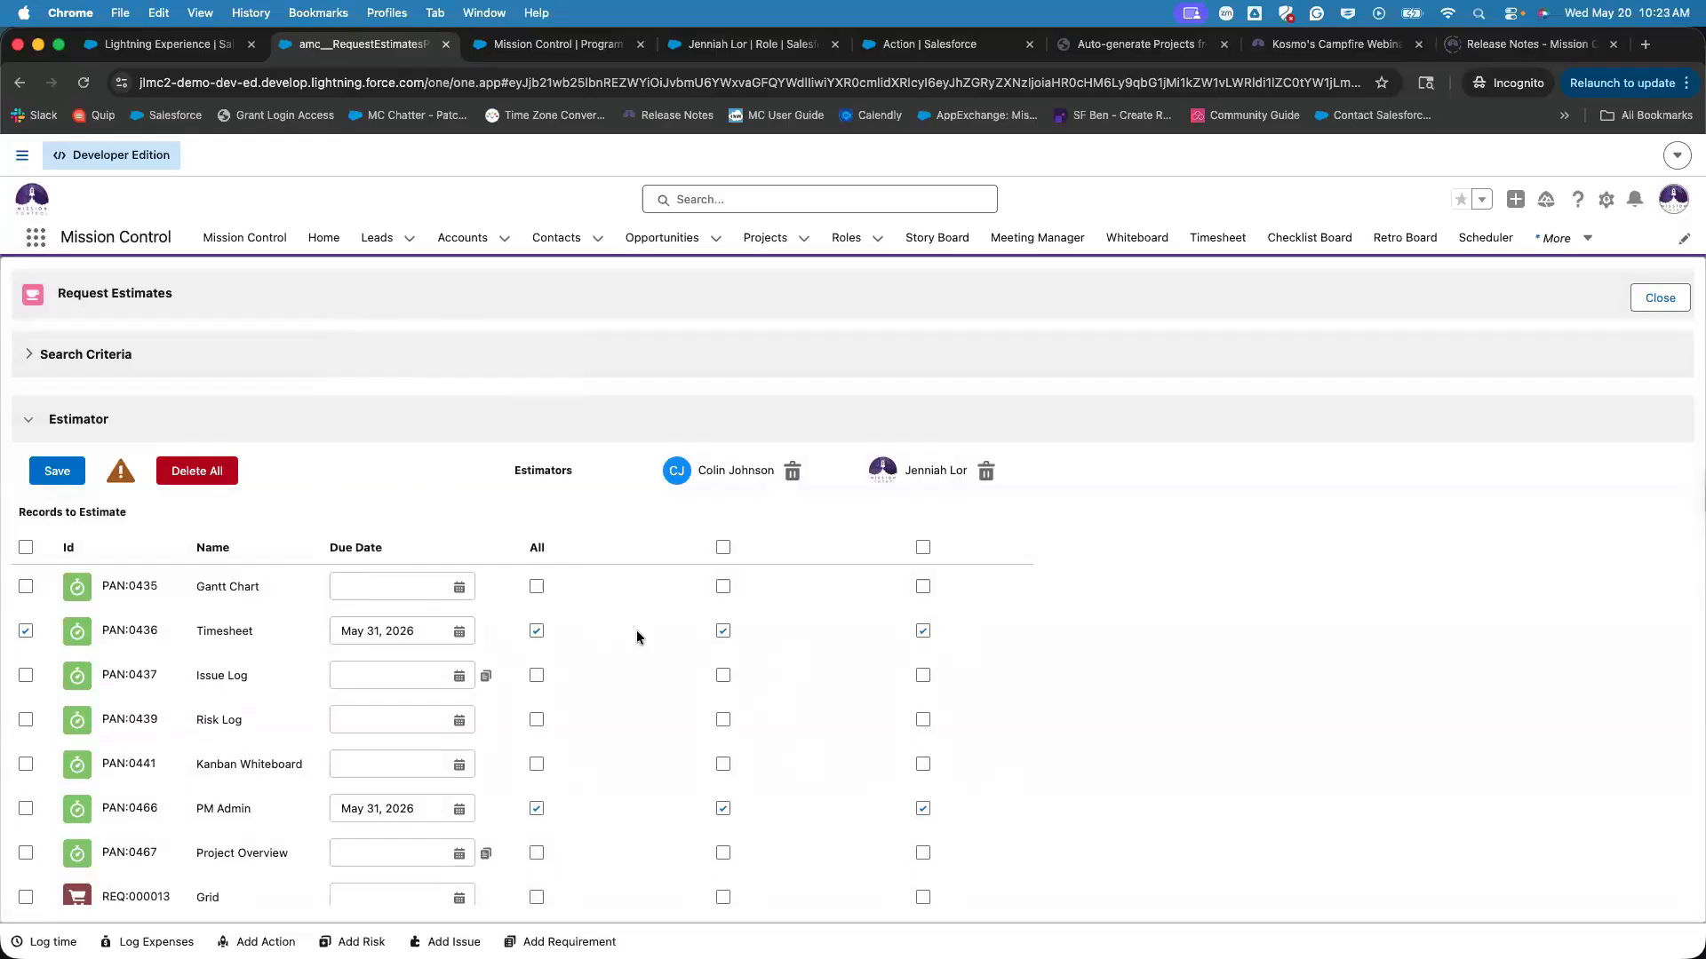
{"action": "left_click", "coordinate": [65, 468]}
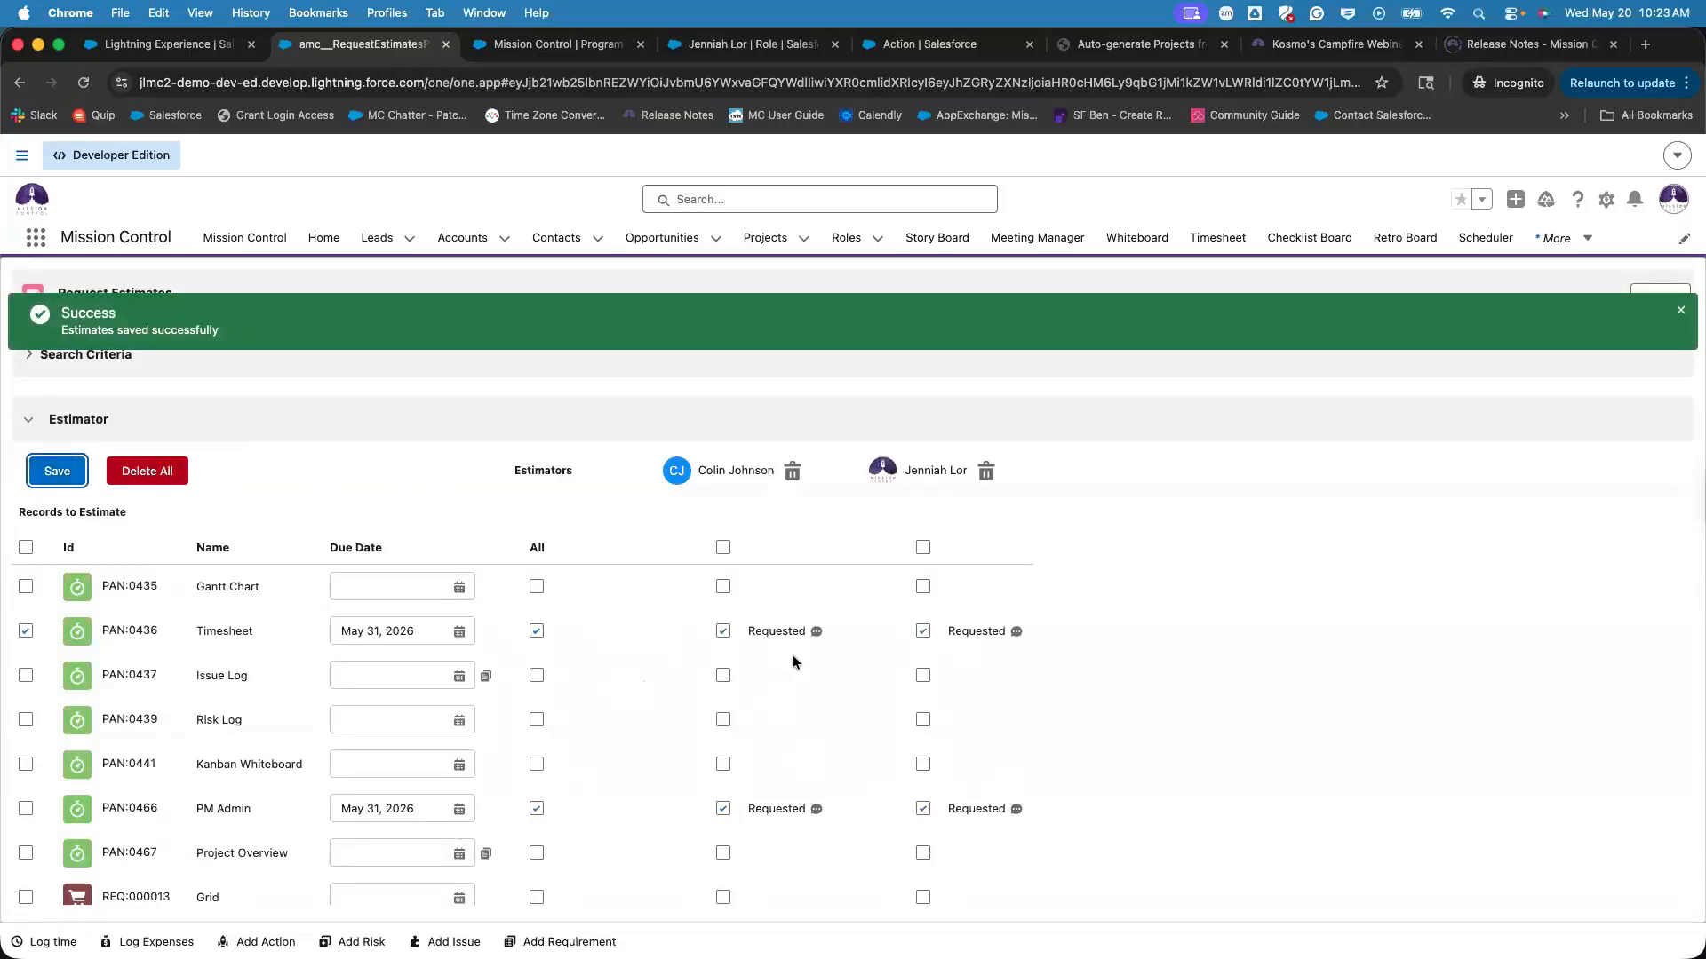
Deselect the Timesheet row, leaving its estimators assigned.
{"action": "double_click", "coordinate": [849, 638]}
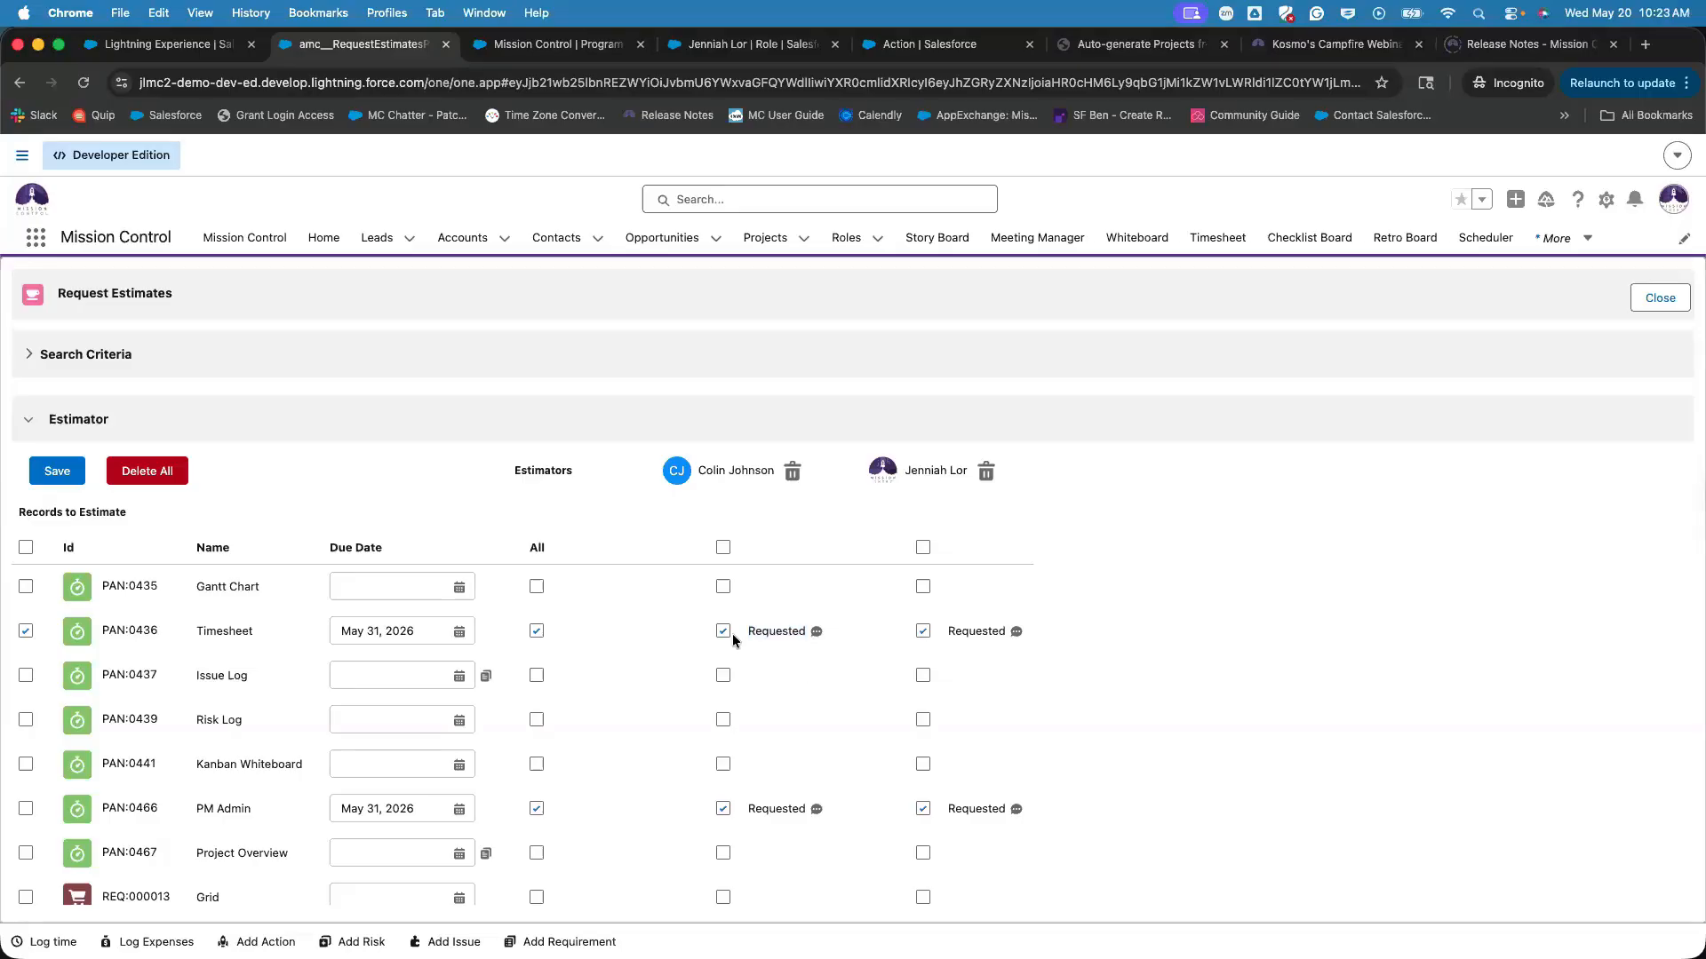
{"action": "left_click_drag", "start_coordinate": [743, 637], "coordinate": [840, 637]}
{"action": "left_click", "coordinate": [25, 677]}
{"action": "left_click", "coordinate": [26, 675]}
{"action": "left_click", "coordinate": [25, 631]}
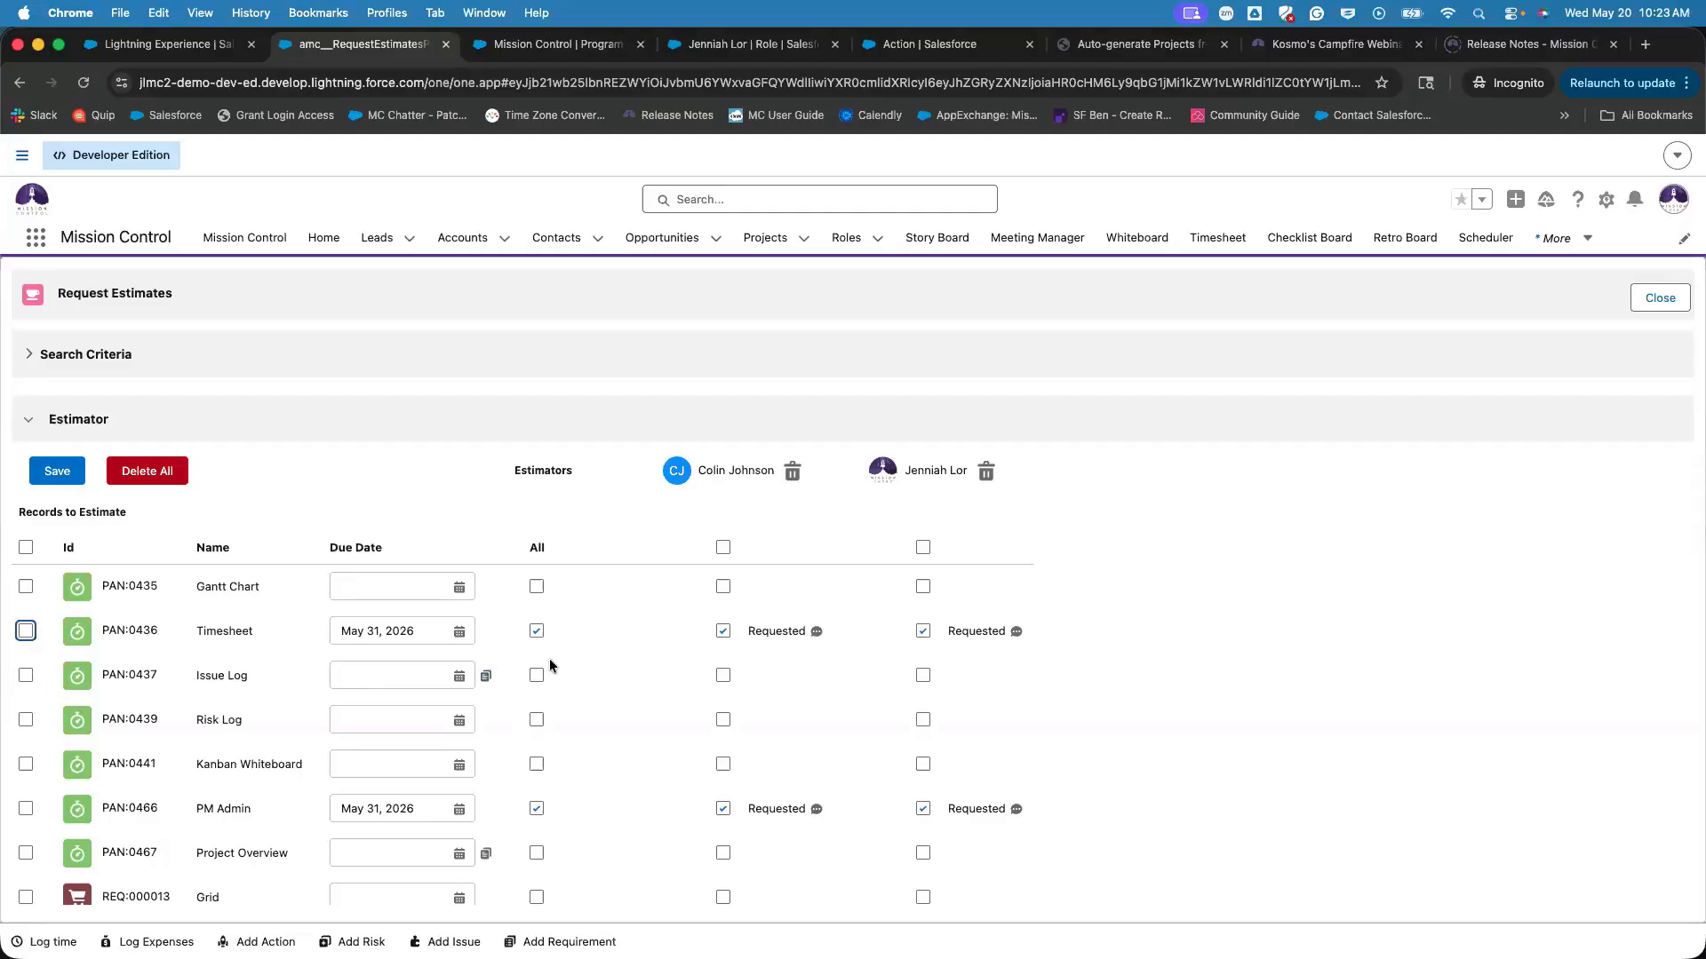
{"action": "left_click", "coordinate": [624, 644]}
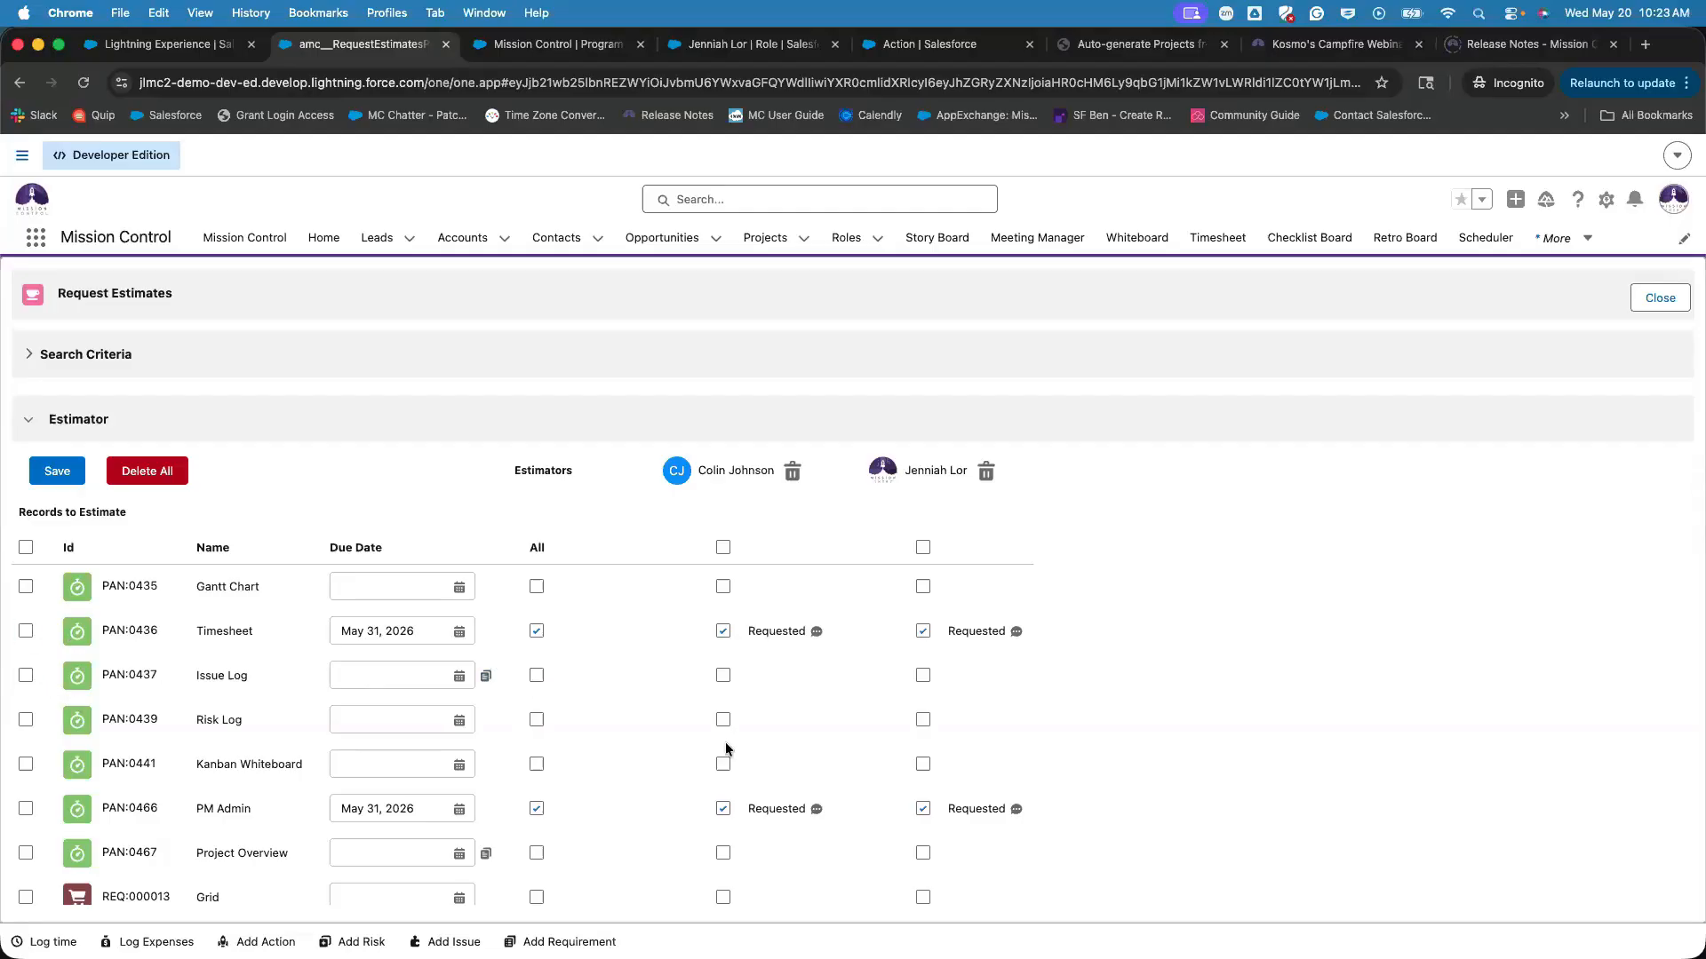
Open the Chatter feed of the first estimator's Timesheet estimate, draft a mention of that estimator, and close it without sharing.
{"action": "left_click", "coordinate": [816, 633]}
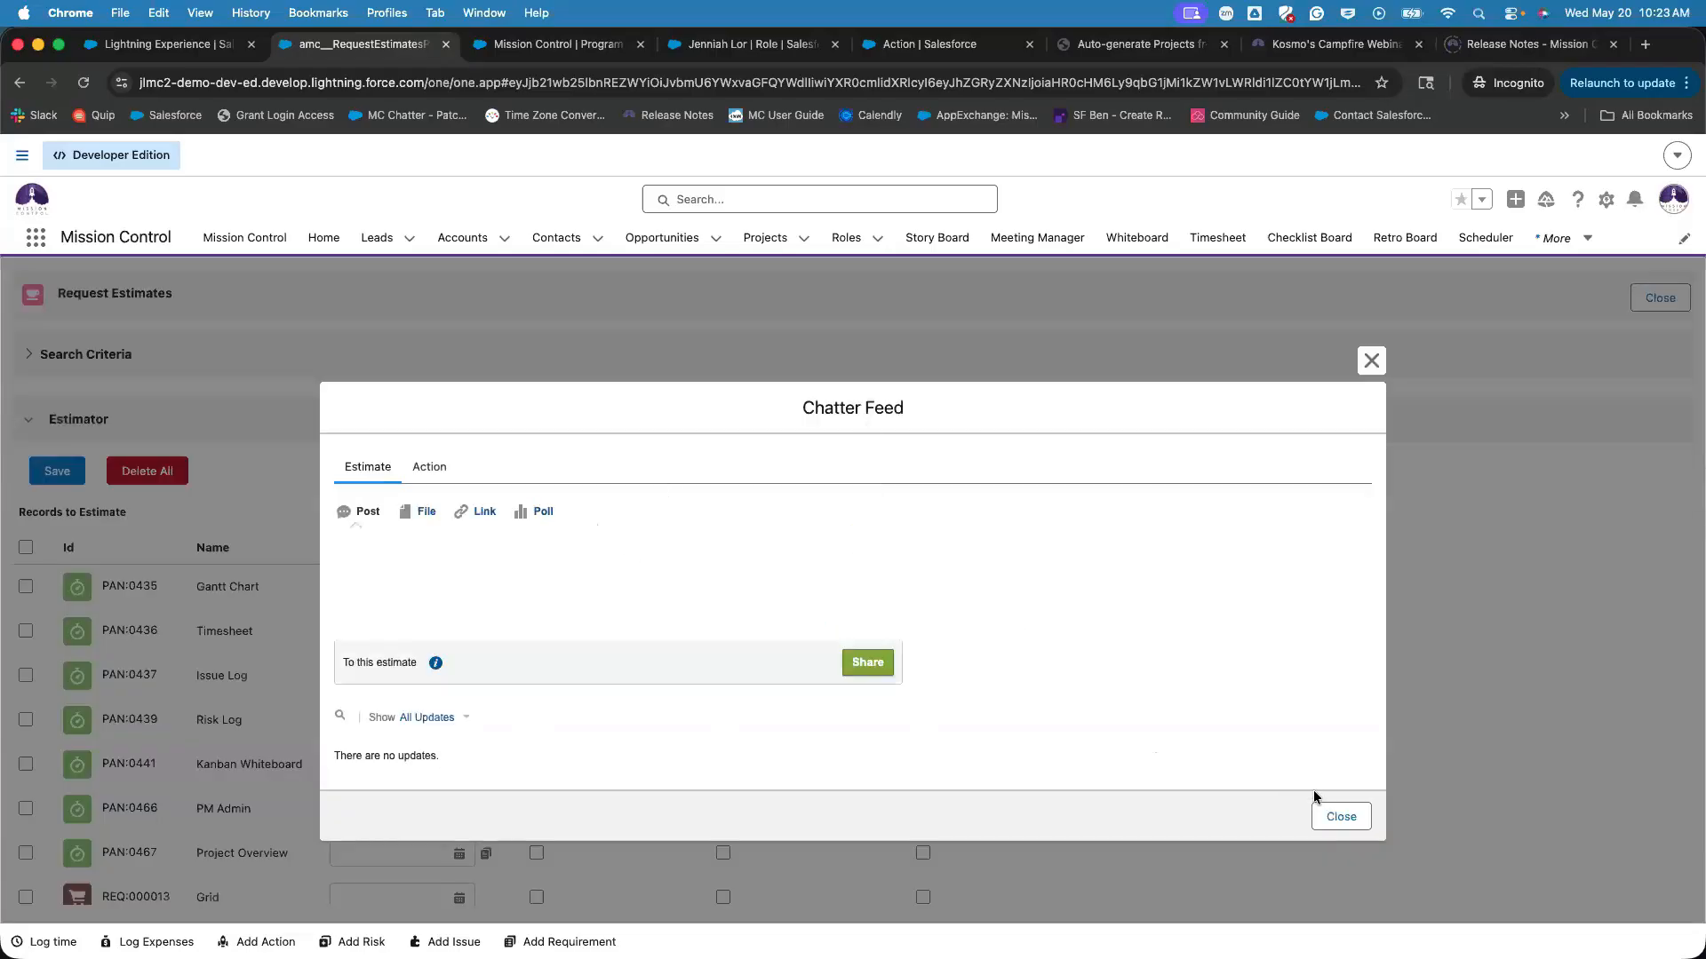
{"action": "type", "text": "@colin"}
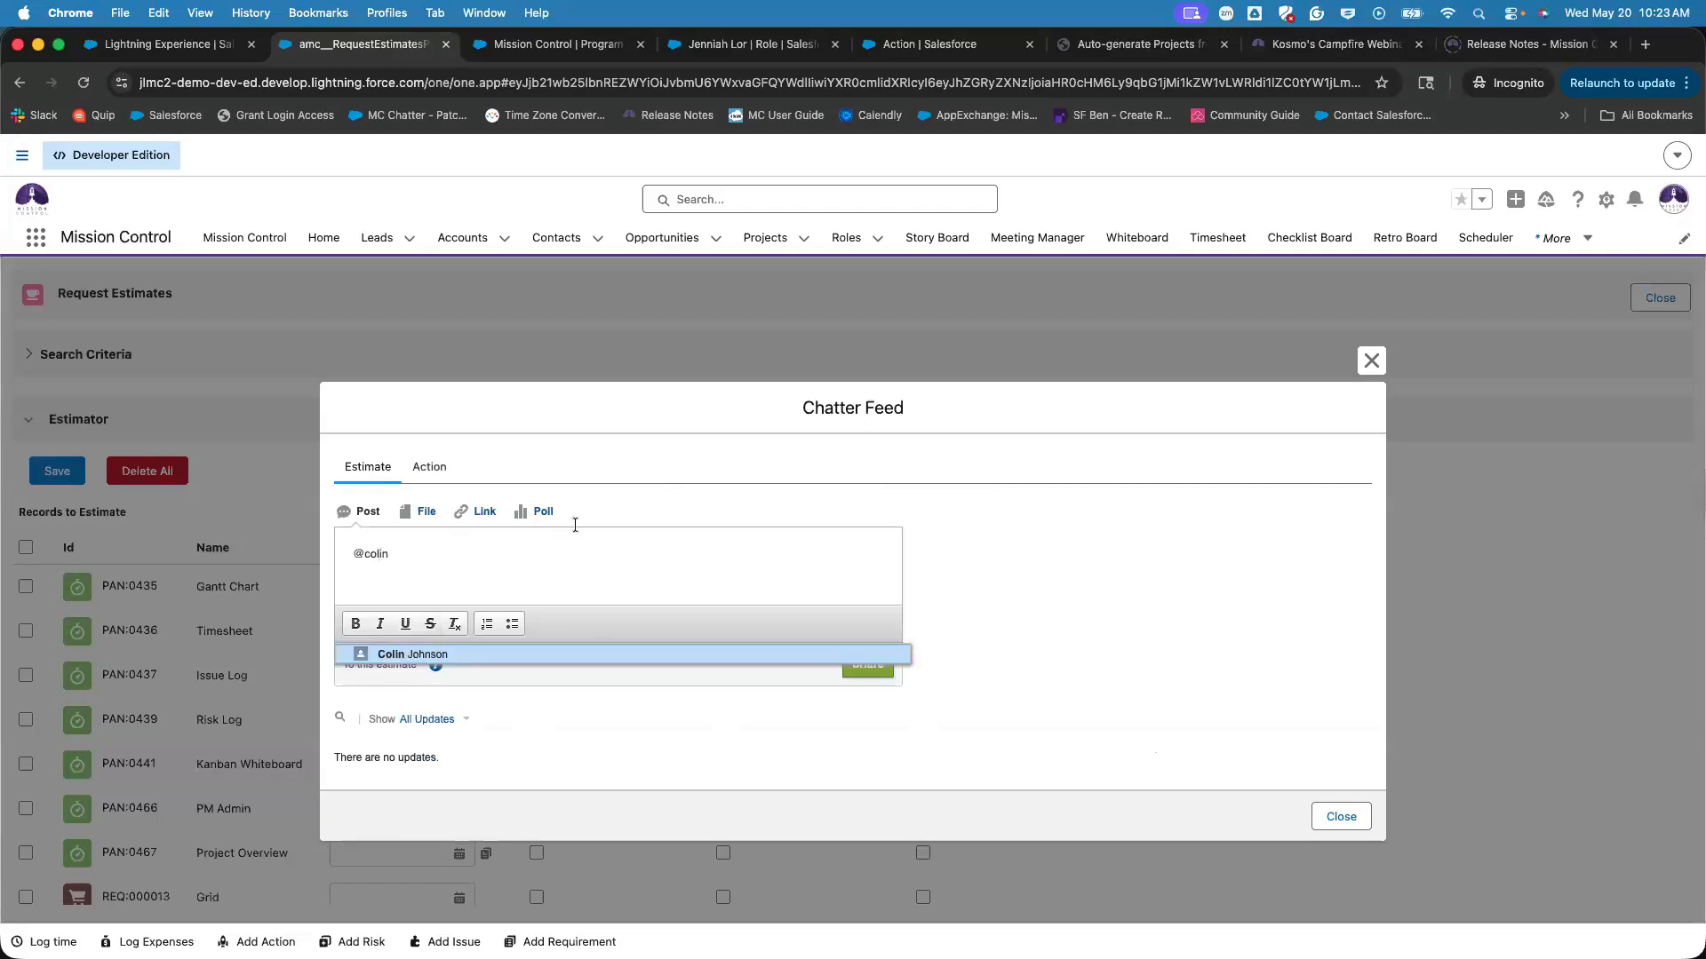
{"action": "key", "text": "Return"}
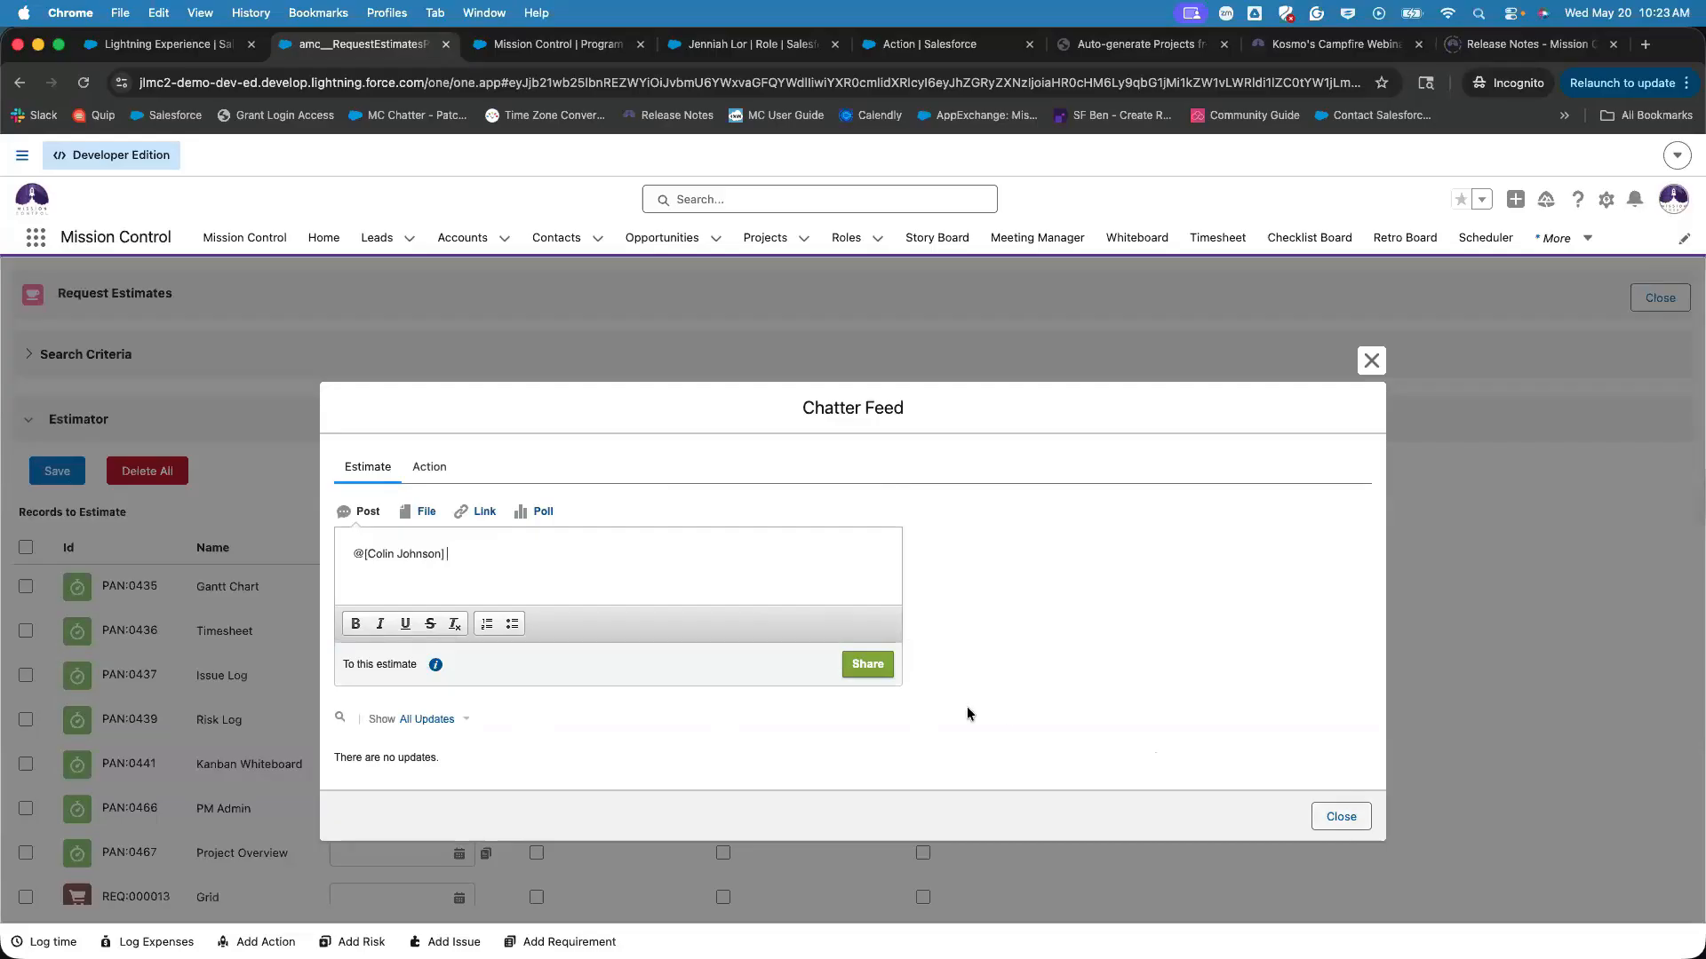
{"action": "left_click", "coordinate": [1340, 815]}
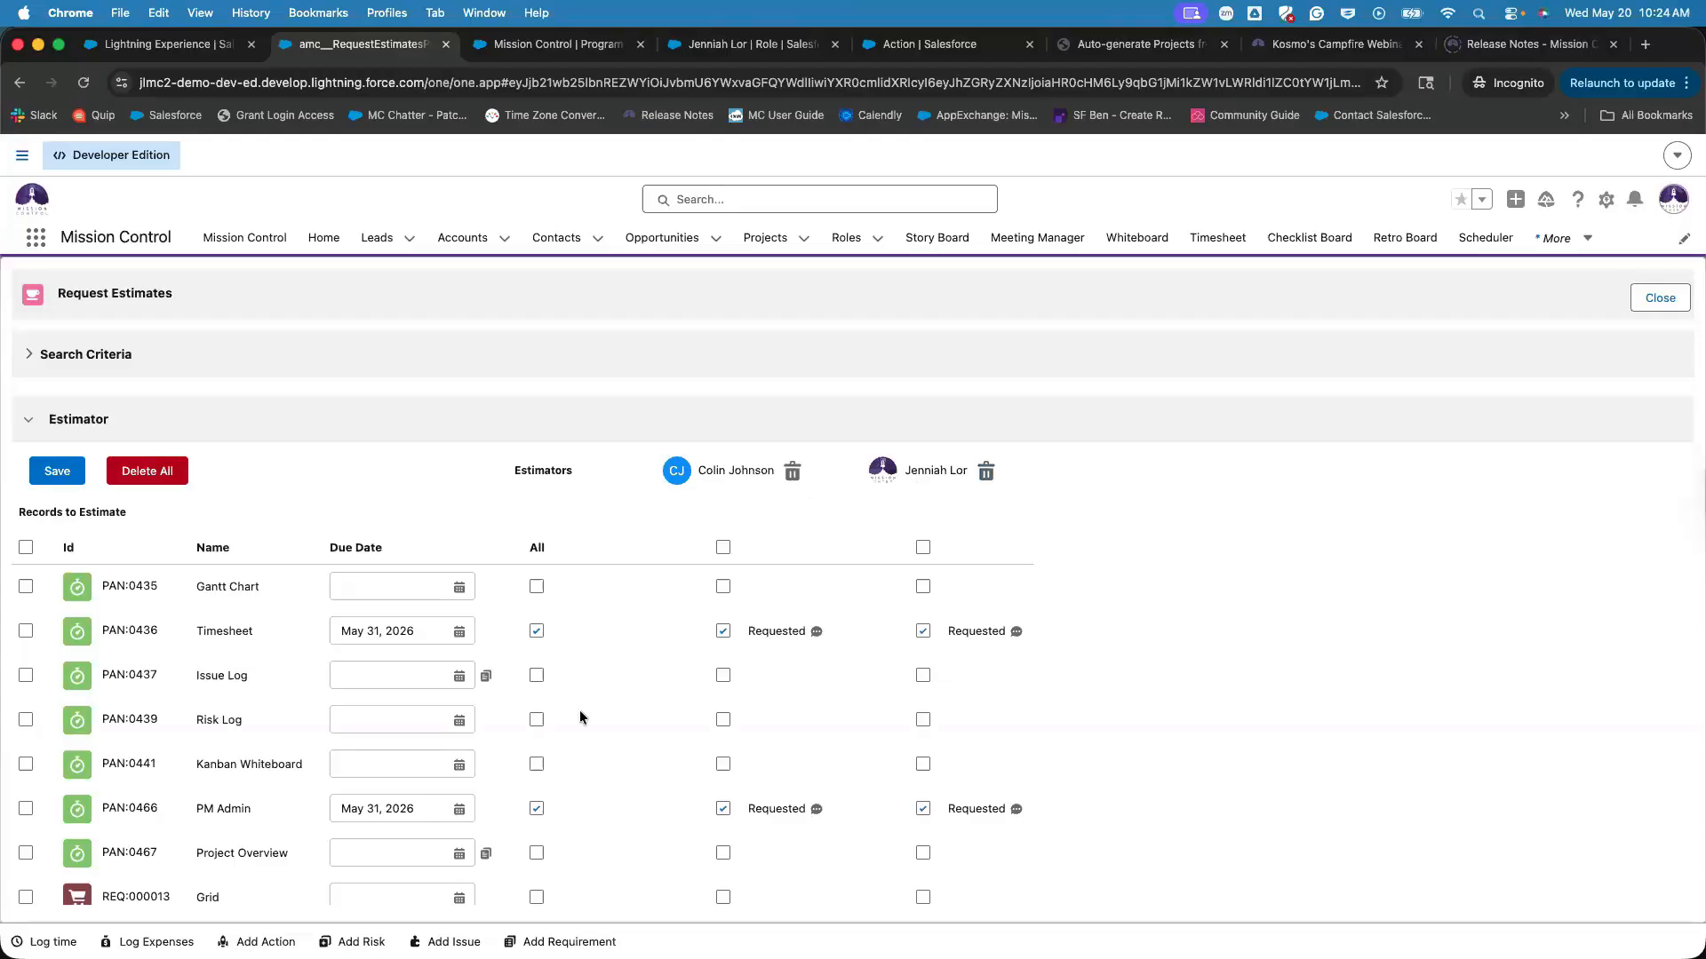
Save the requested estimates again and return to the Mission Control: Release 1 project page.
{"action": "scroll", "coordinate": [579, 718], "scroll_direction": "down", "scroll_amount": 4}
{"action": "scroll", "coordinate": [381, 720], "scroll_direction": "up", "scroll_amount": 2}
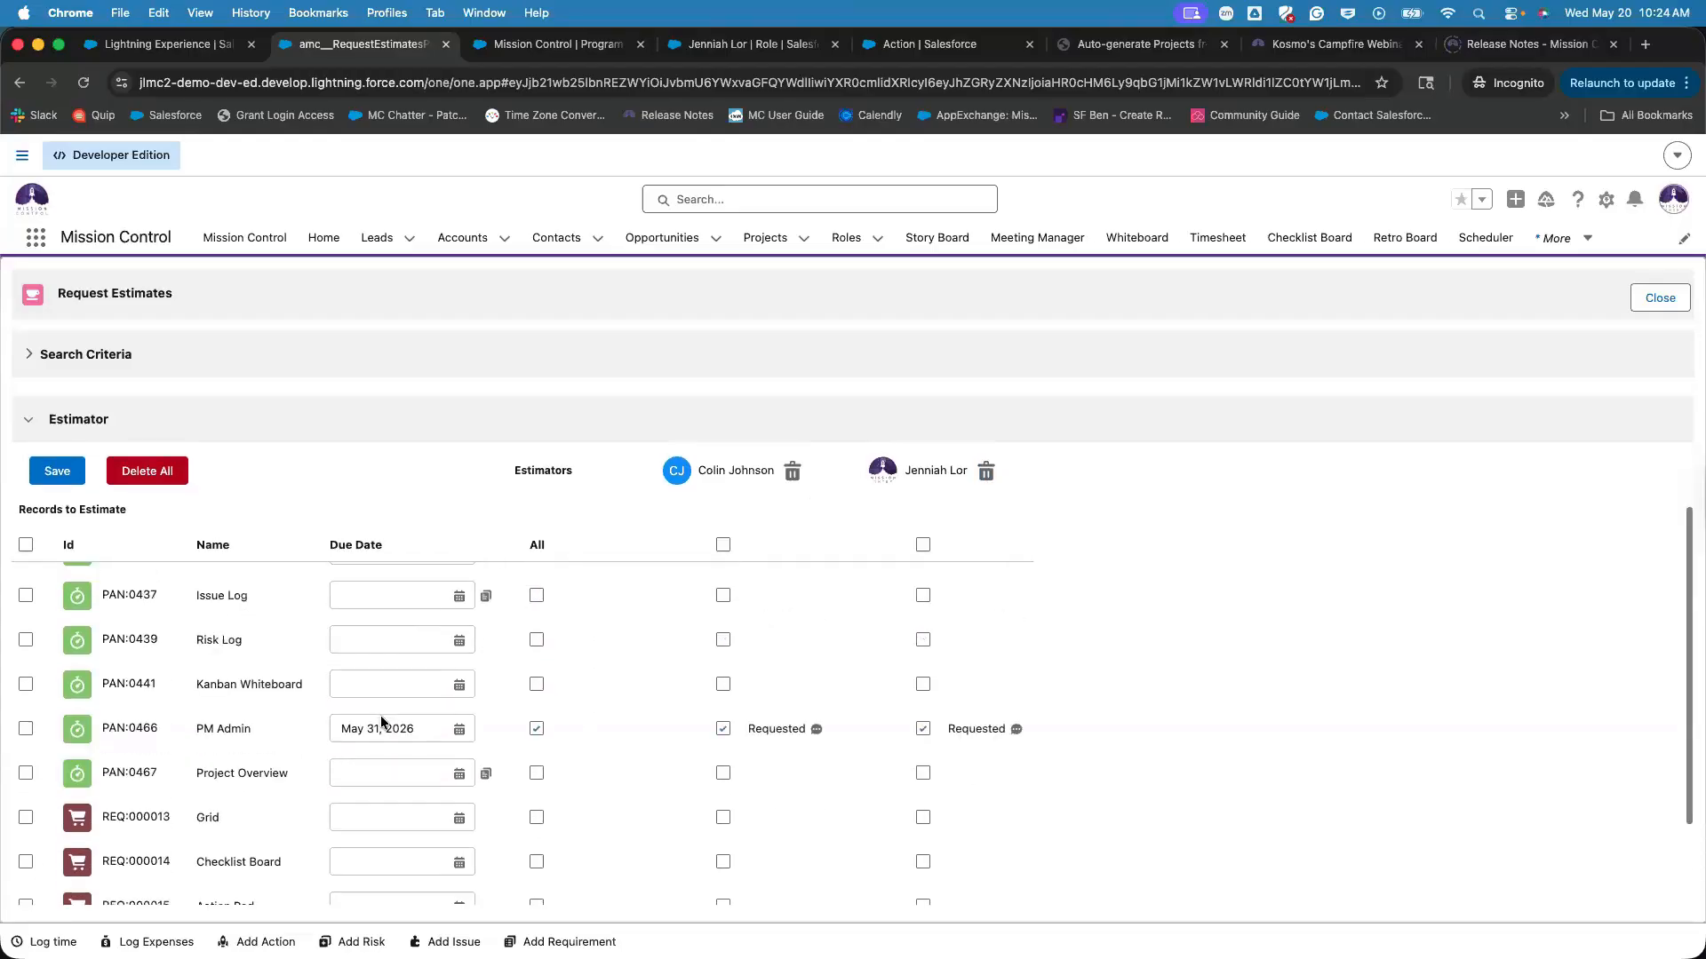
{"action": "scroll", "coordinate": [381, 722], "scroll_direction": "up", "scroll_amount": 2}
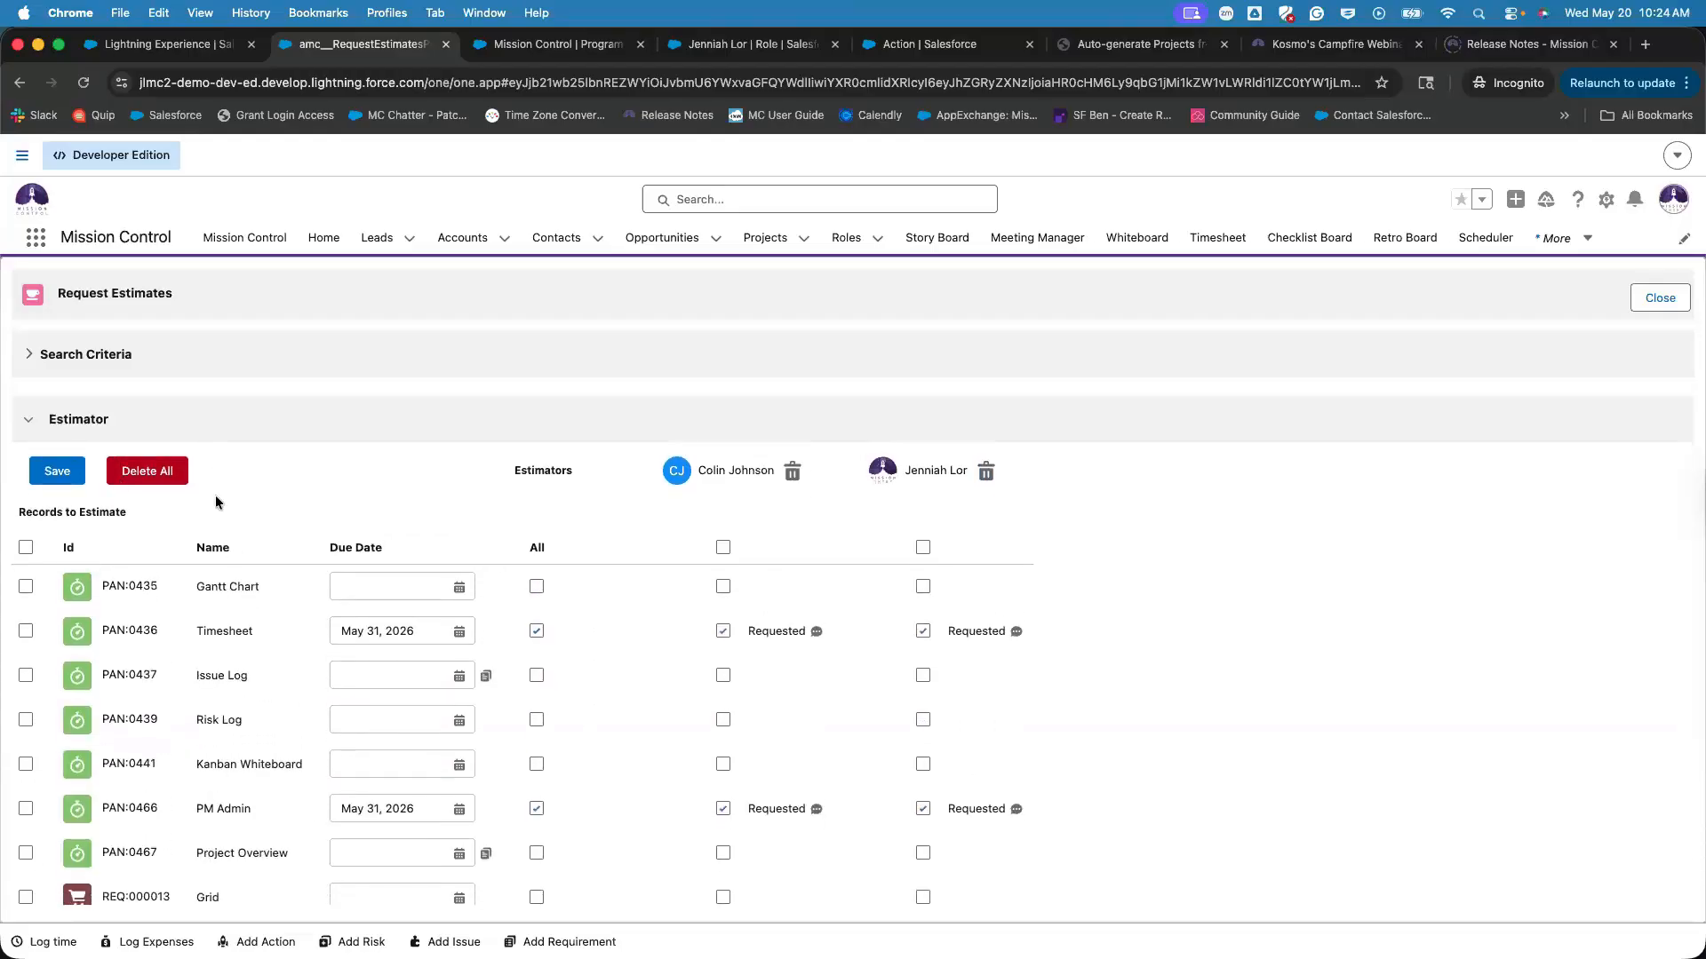
{"action": "left_click", "coordinate": [52, 476]}
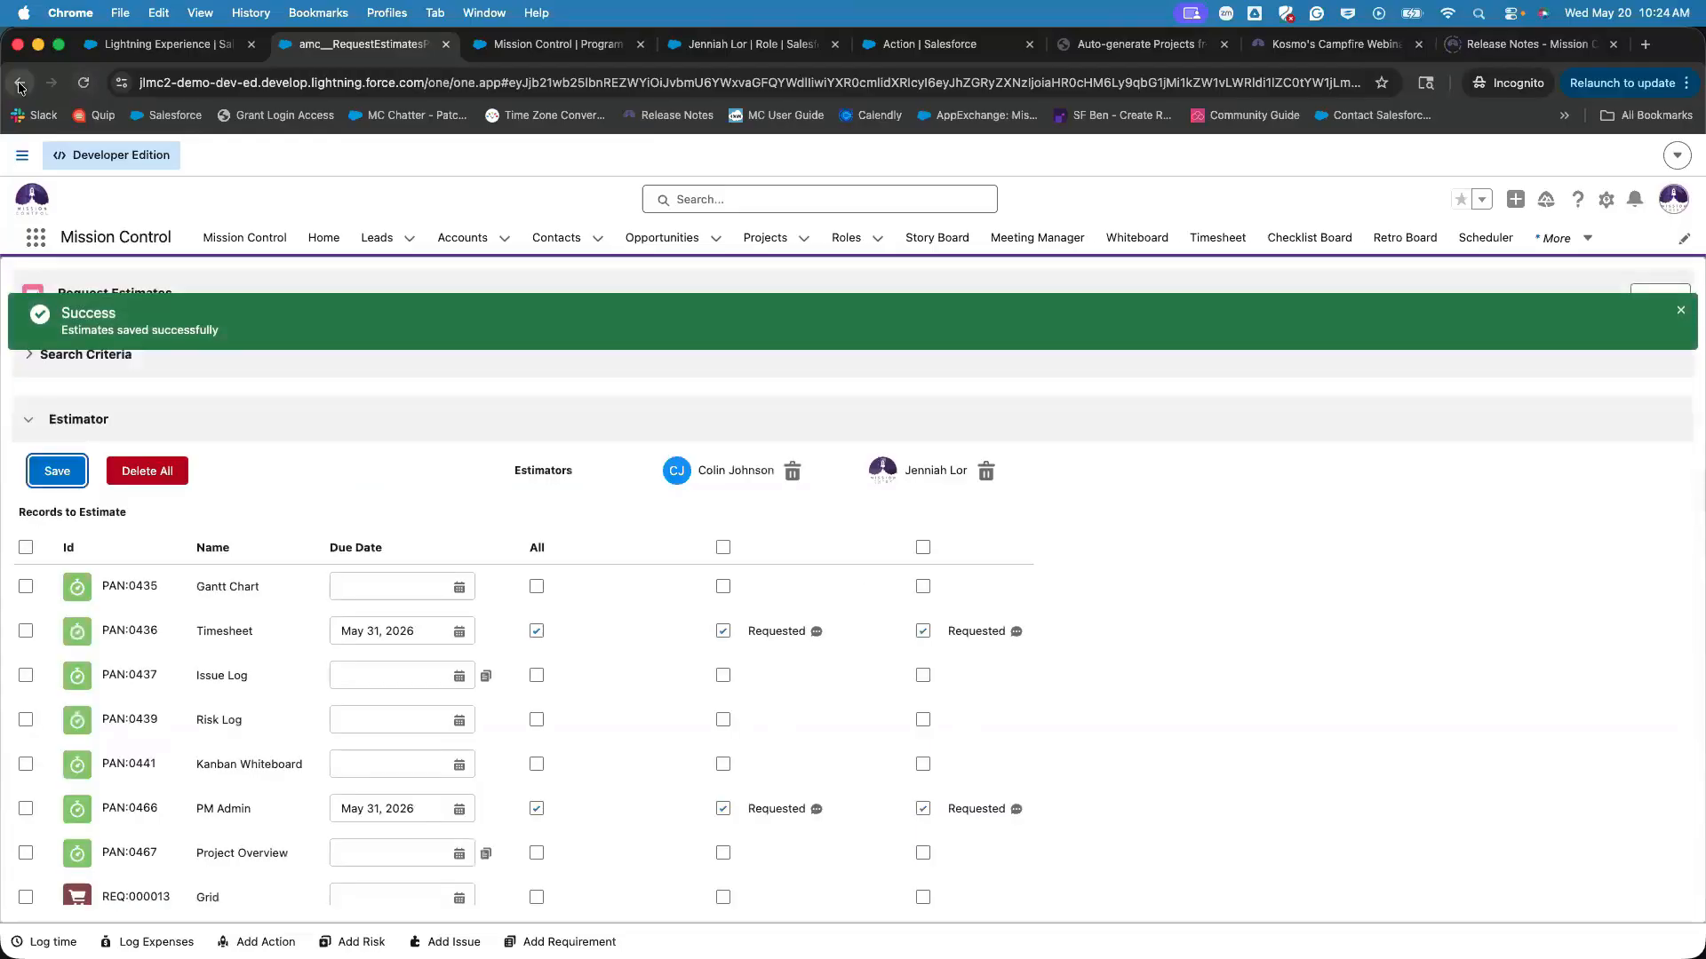
{"action": "left_click", "coordinate": [20, 84]}
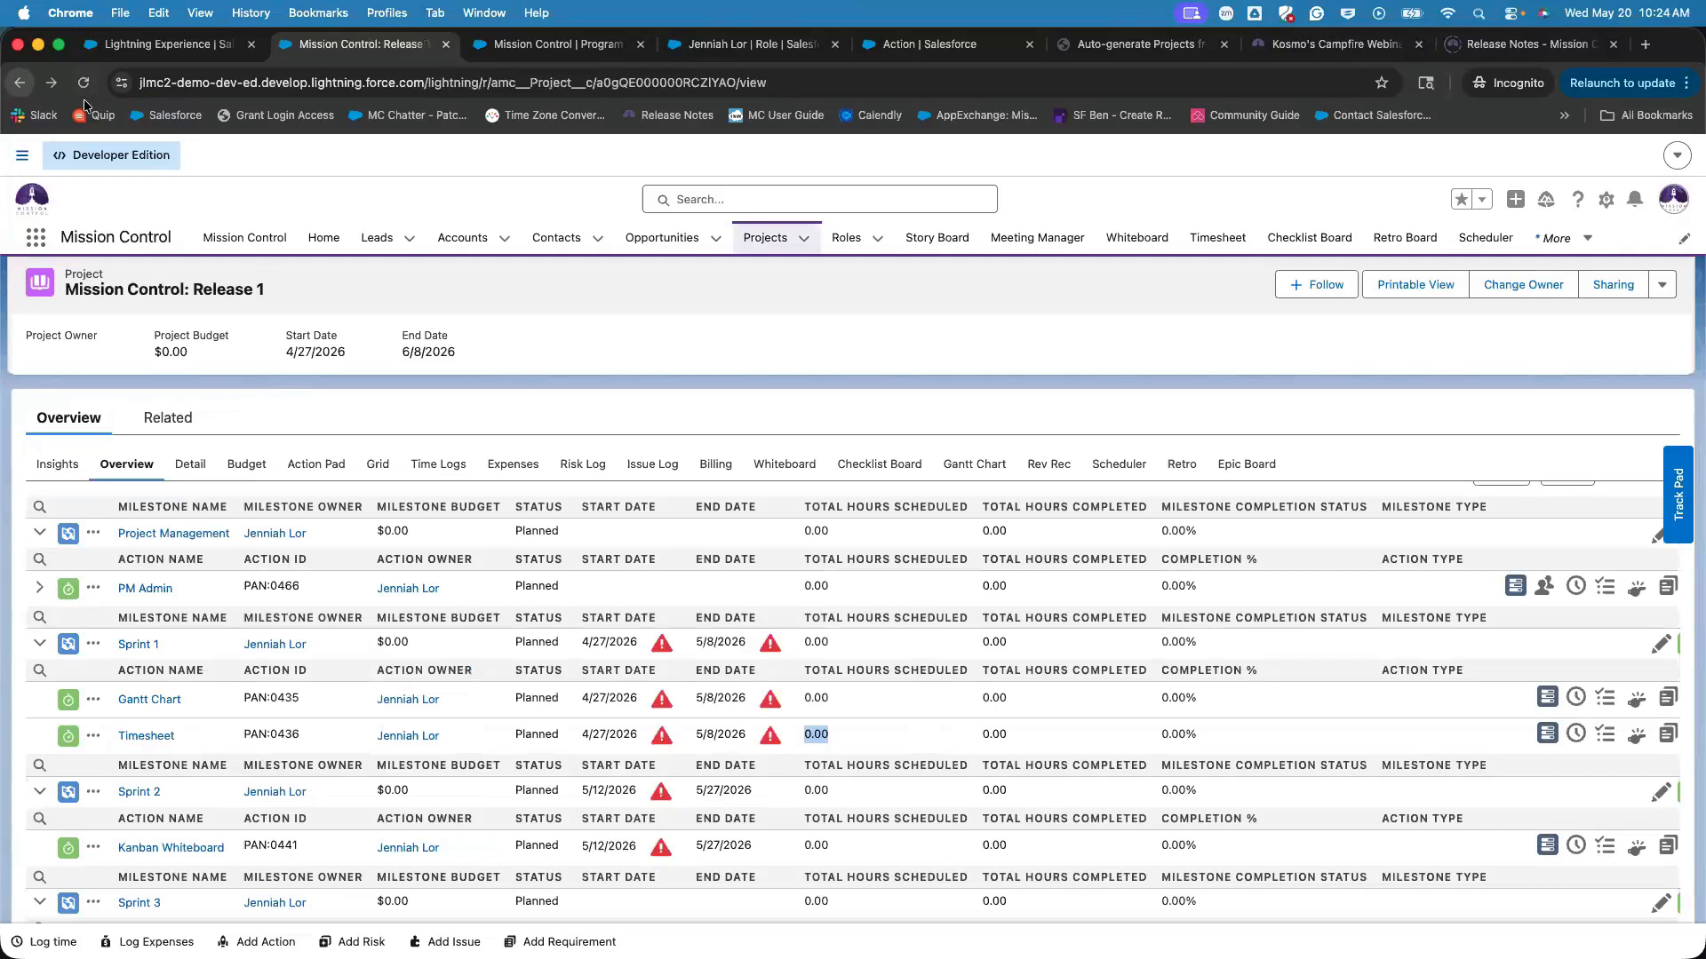
Open the Estimating Wizard from the Mission Control: Release 1 project's additional actions.
{"action": "left_click", "coordinate": [1664, 286]}
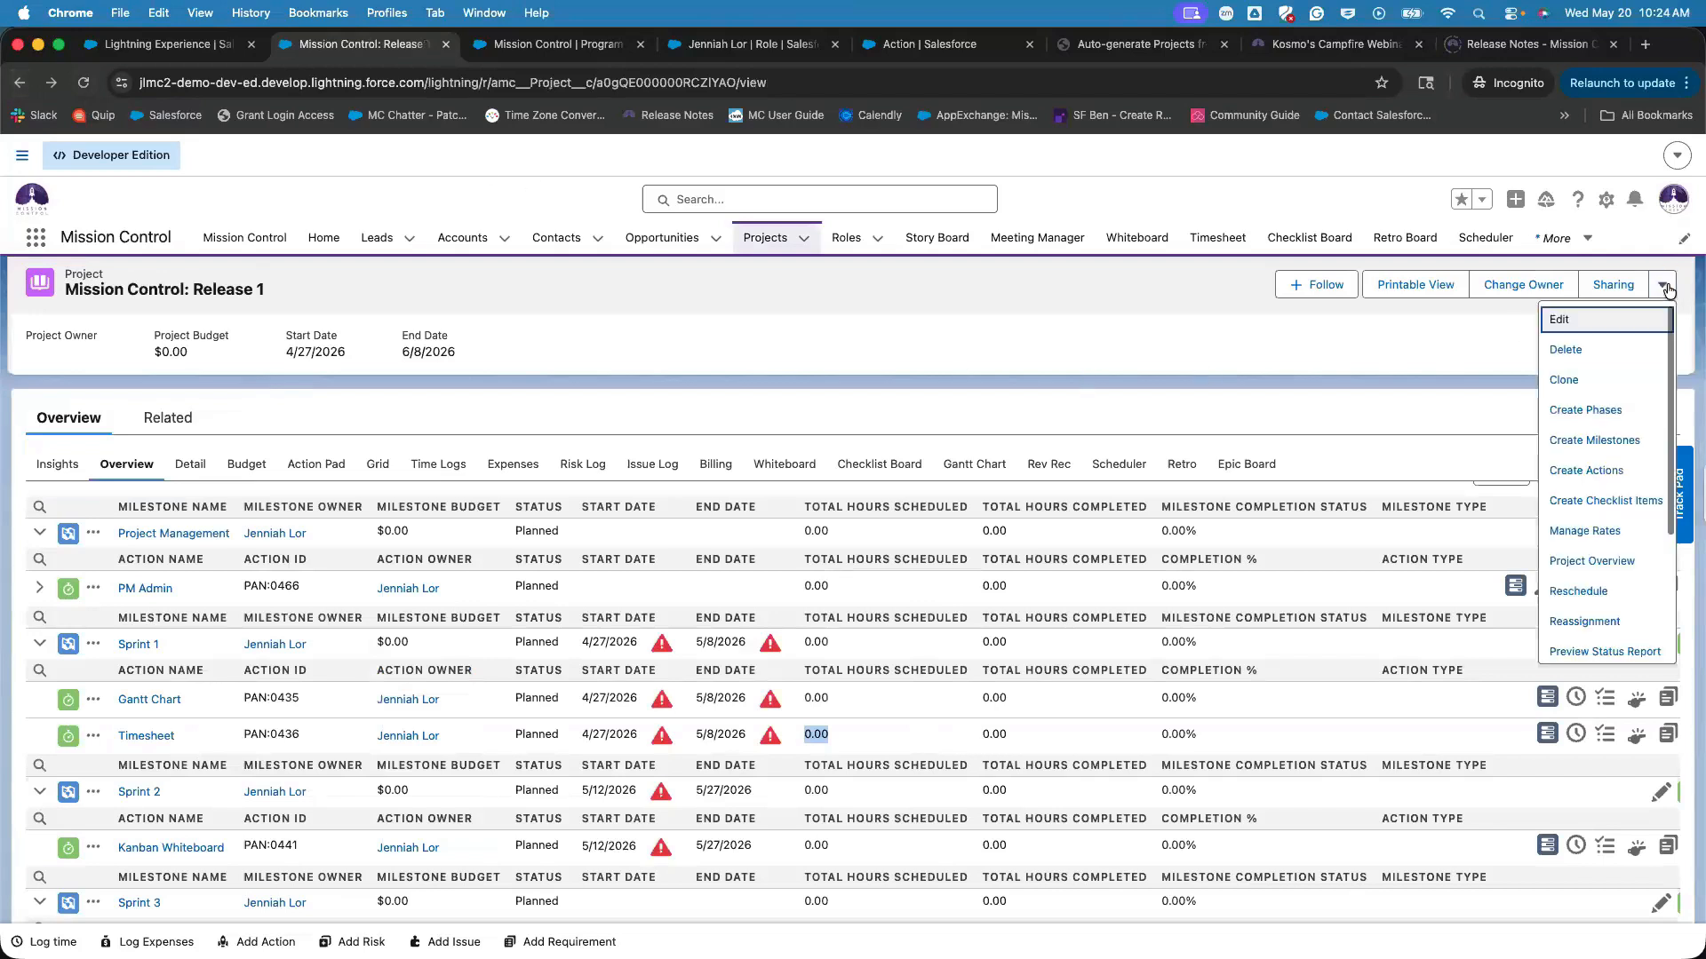
{"action": "scroll", "coordinate": [1606, 625], "scroll_direction": "down", "scroll_amount": 3}
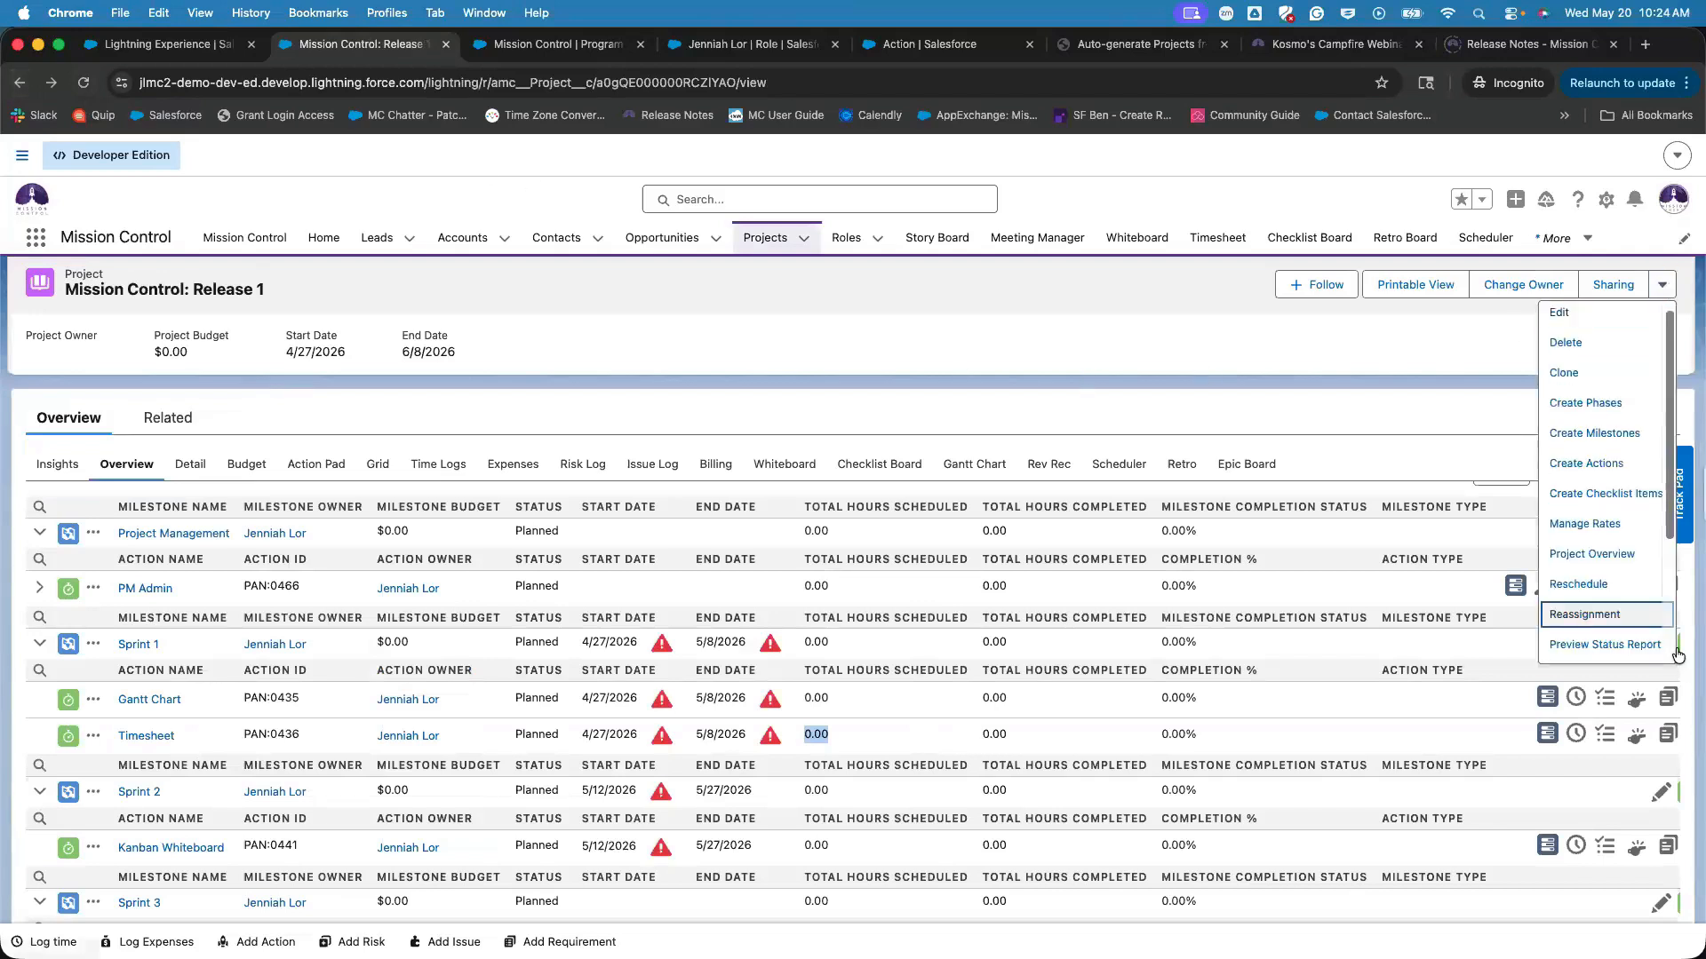
{"action": "left_click", "coordinate": [1577, 646]}
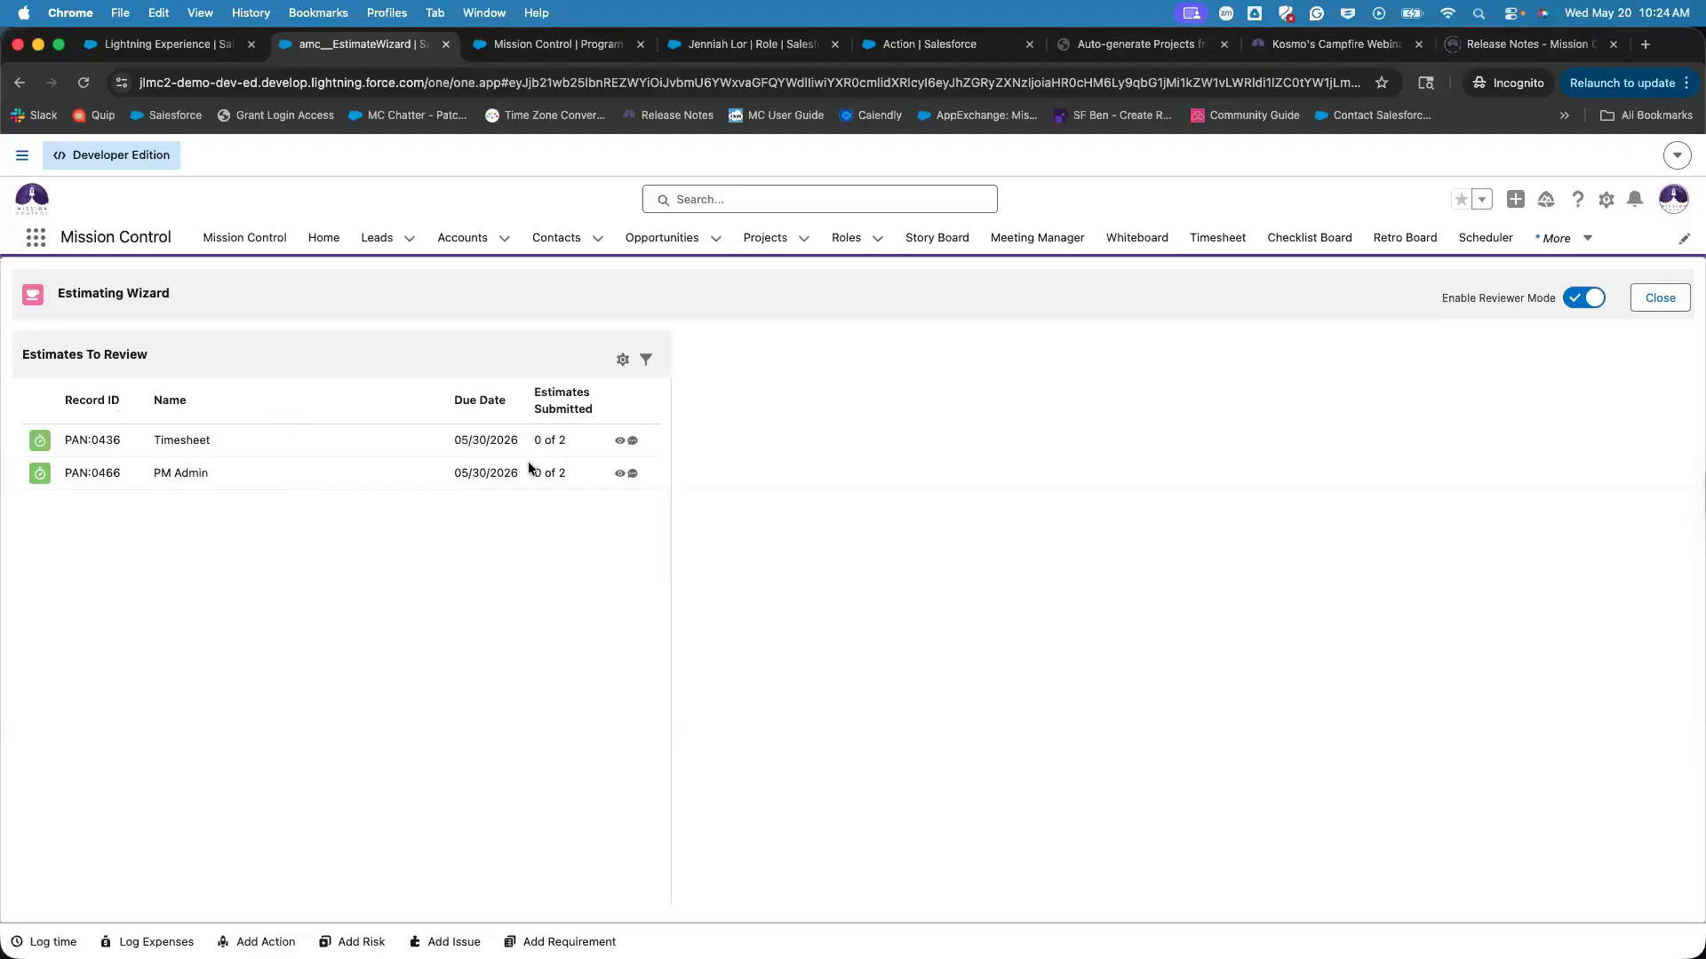
{"action": "left_click", "coordinate": [1673, 199]}
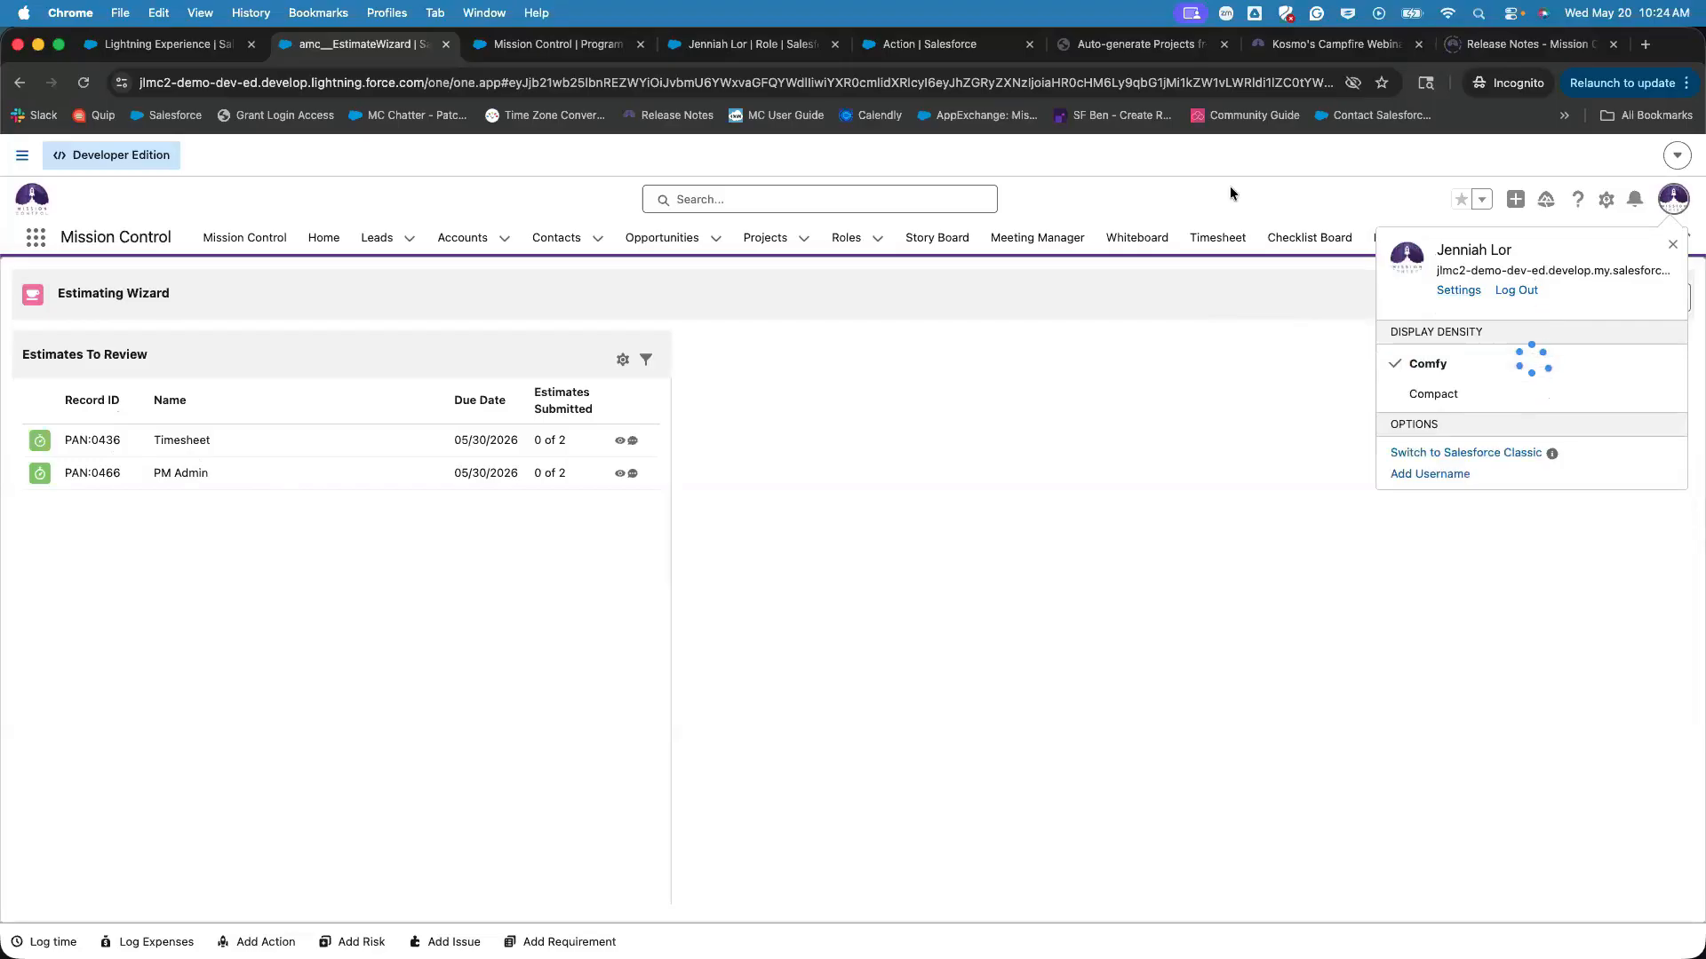
{"action": "left_click", "coordinate": [522, 579]}
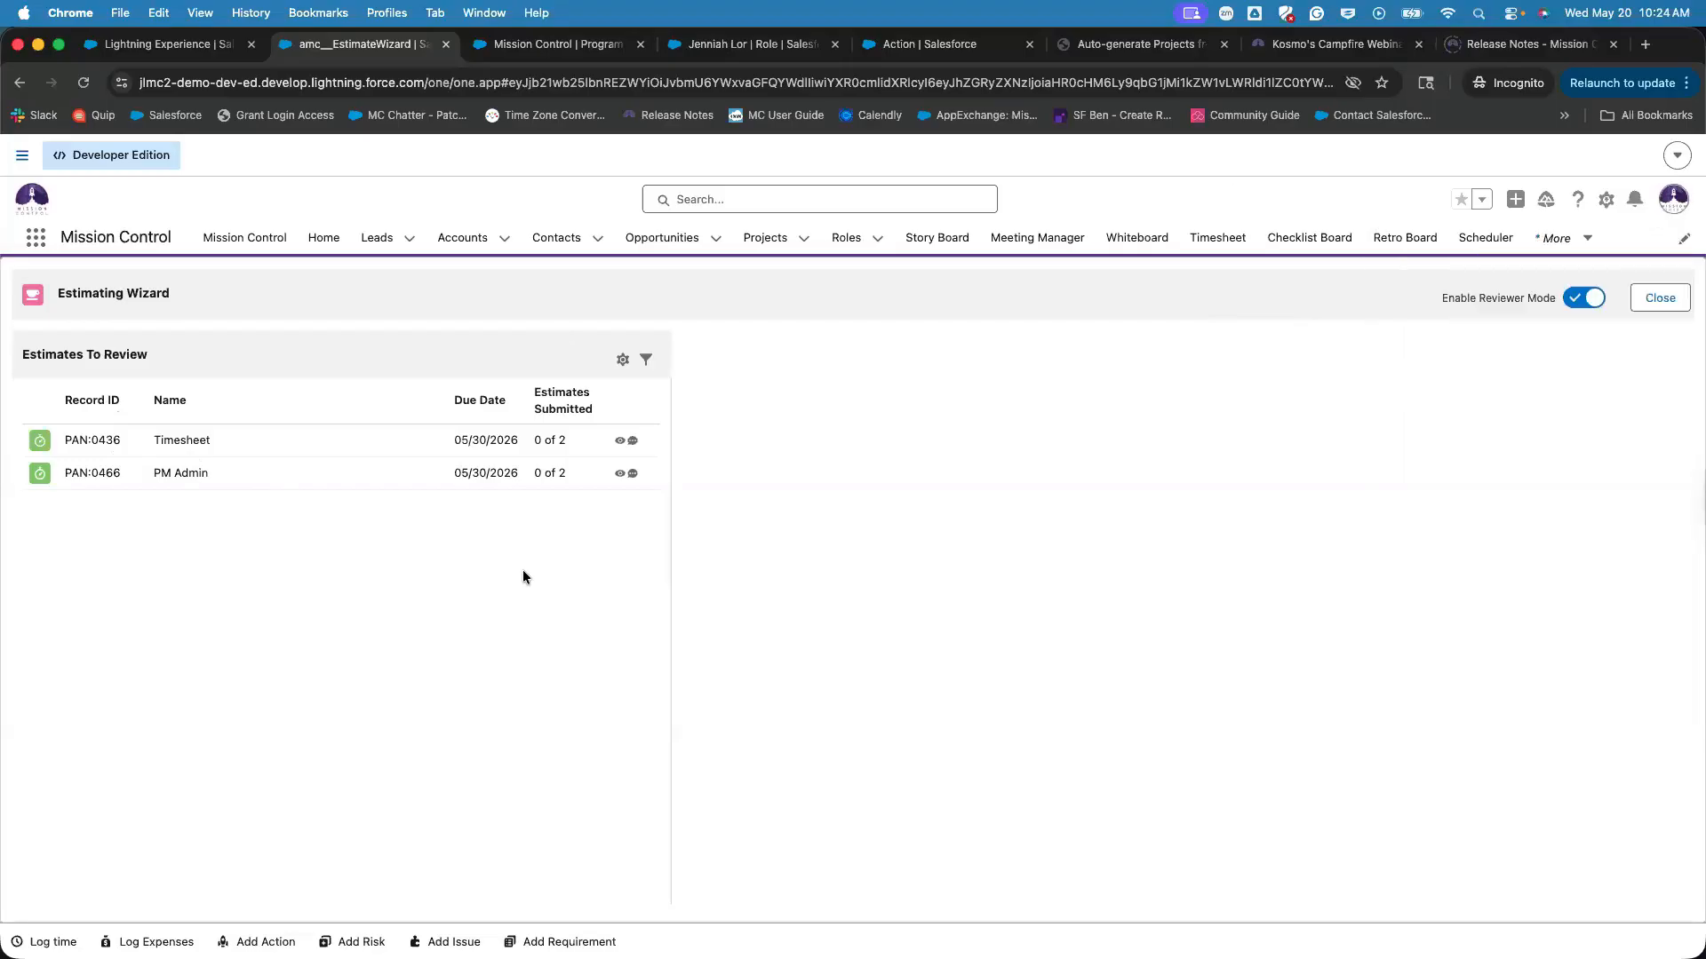
Review the wizard's estimator and reviewer sort settings and the Related List Pagination Quantity choices, then cancel without saving.
{"action": "left_click", "coordinate": [623, 359]}
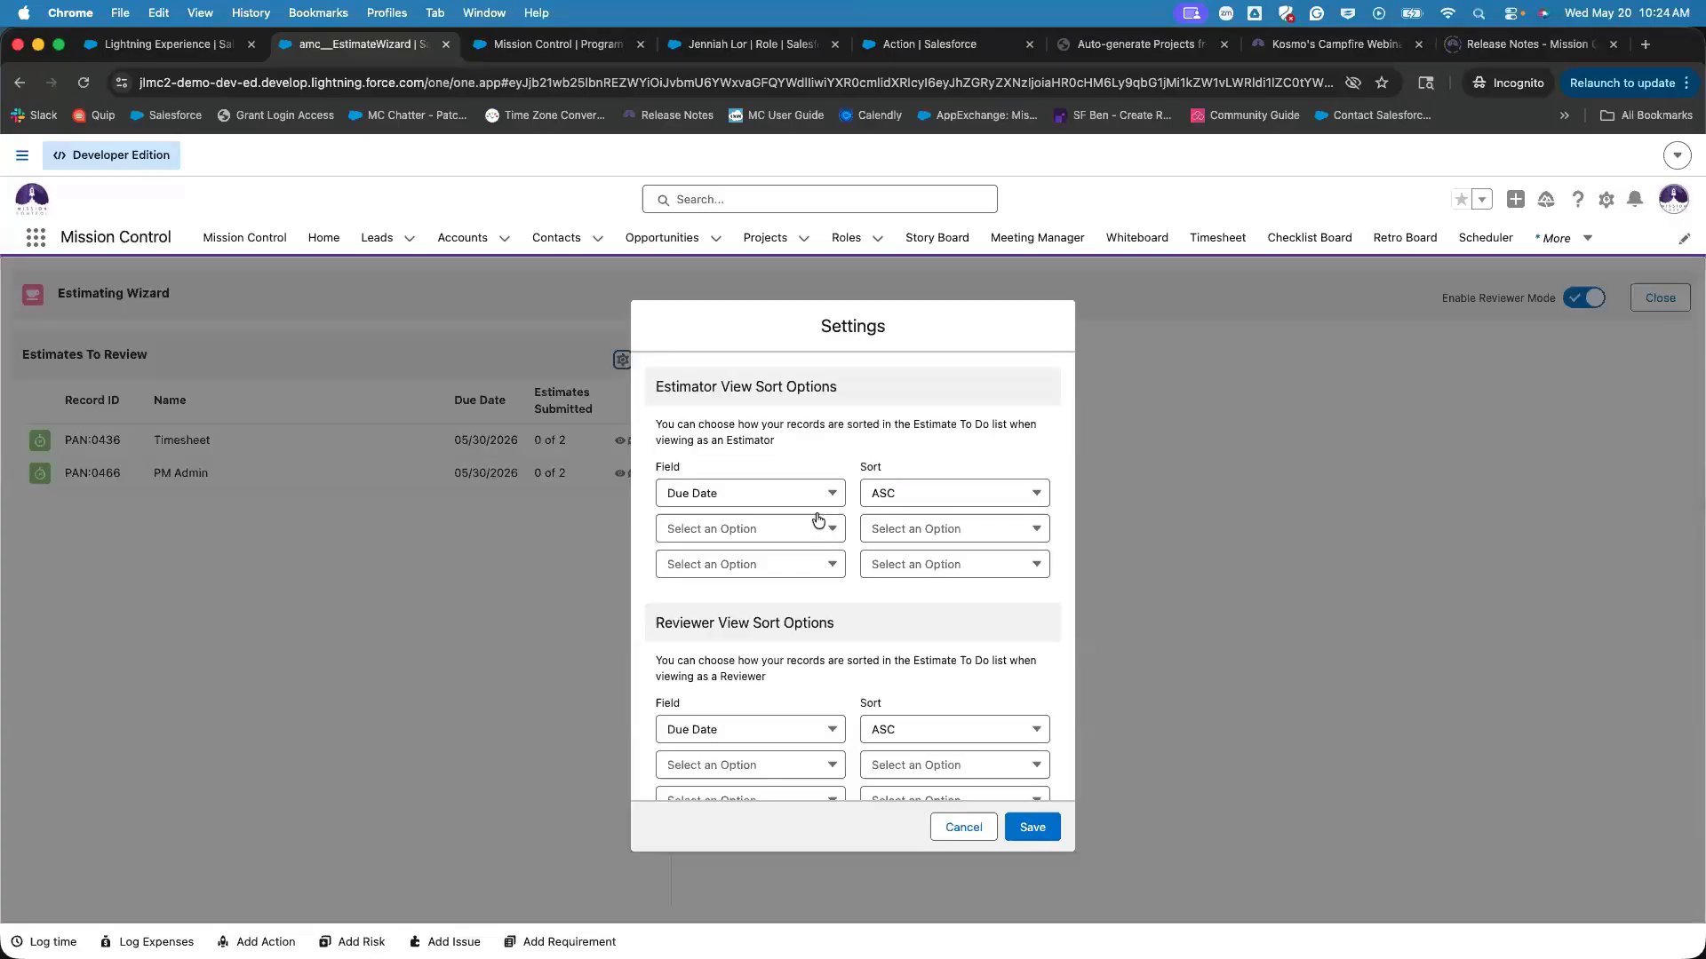
{"action": "scroll", "coordinate": [813, 551], "scroll_direction": "down", "scroll_amount": 3}
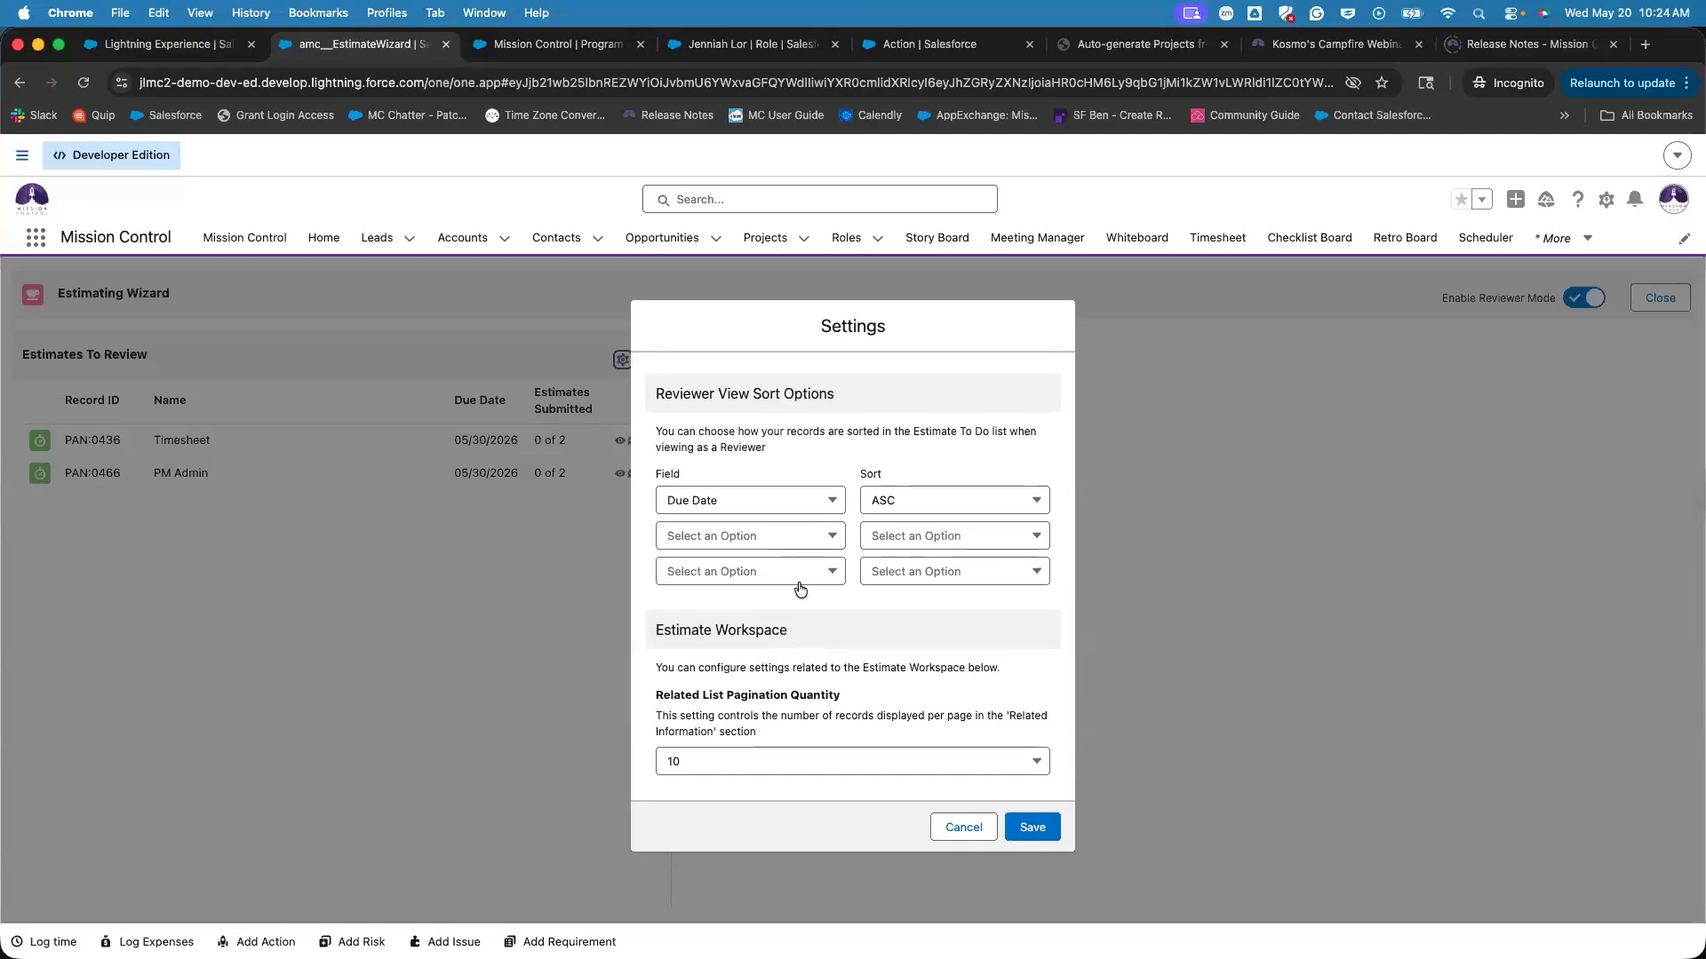
{"action": "scroll", "coordinate": [800, 590], "scroll_direction": "down", "scroll_amount": 1}
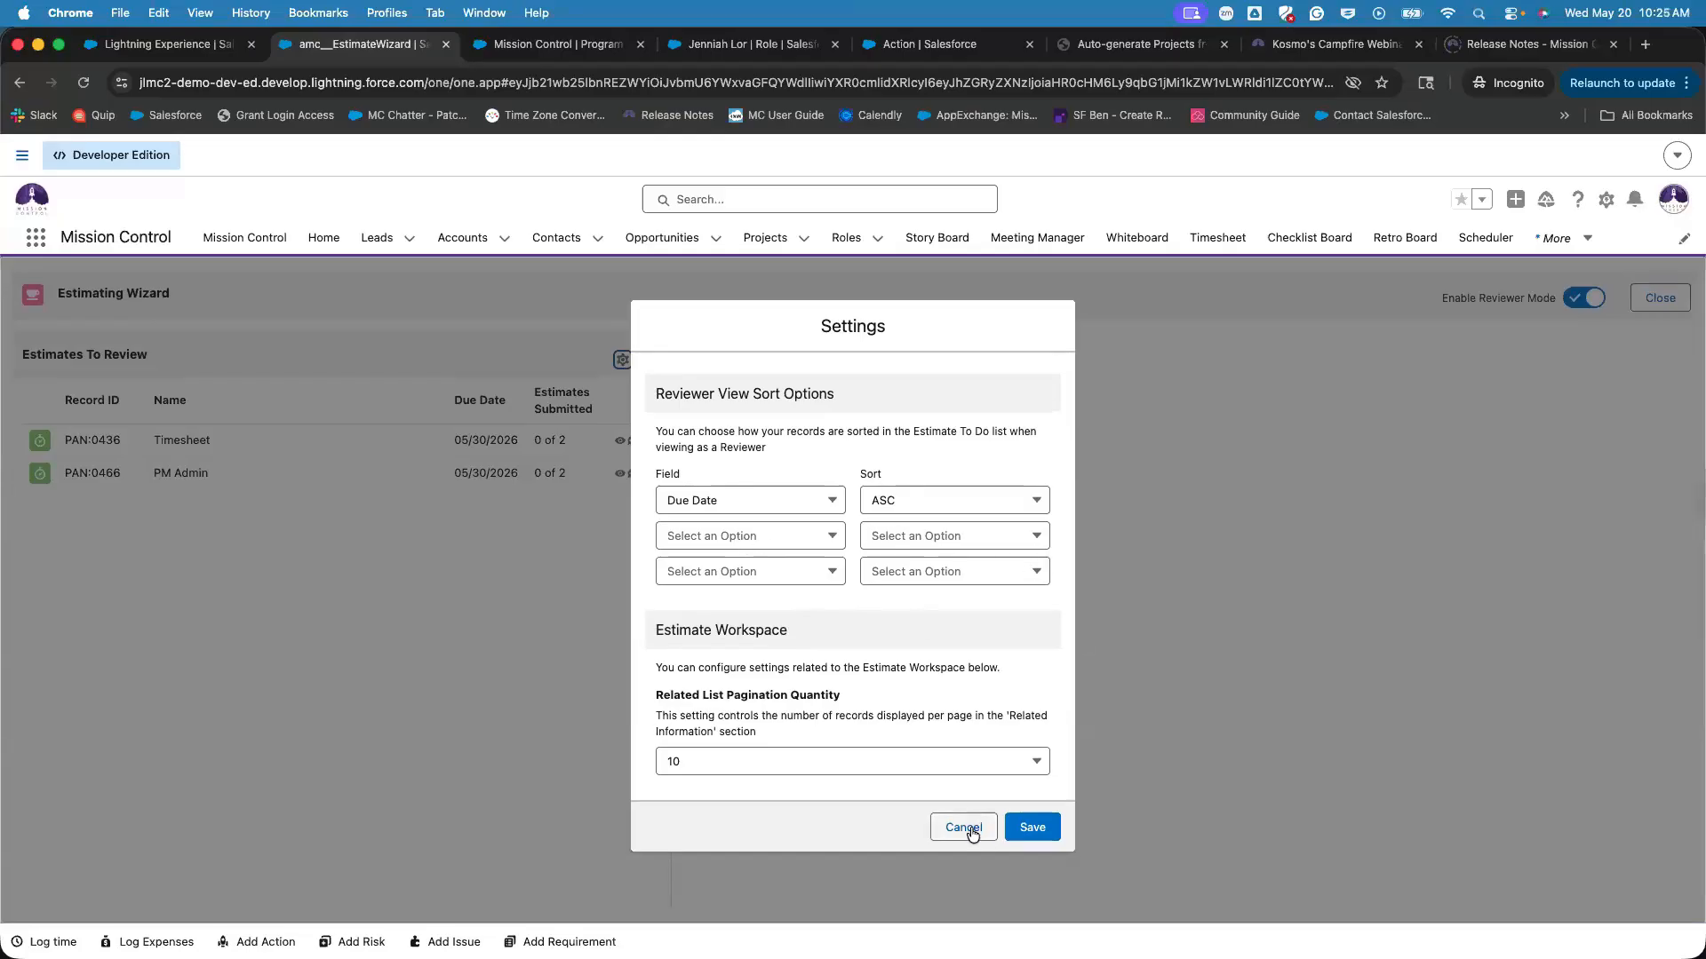
{"action": "left_click", "coordinate": [878, 768]}
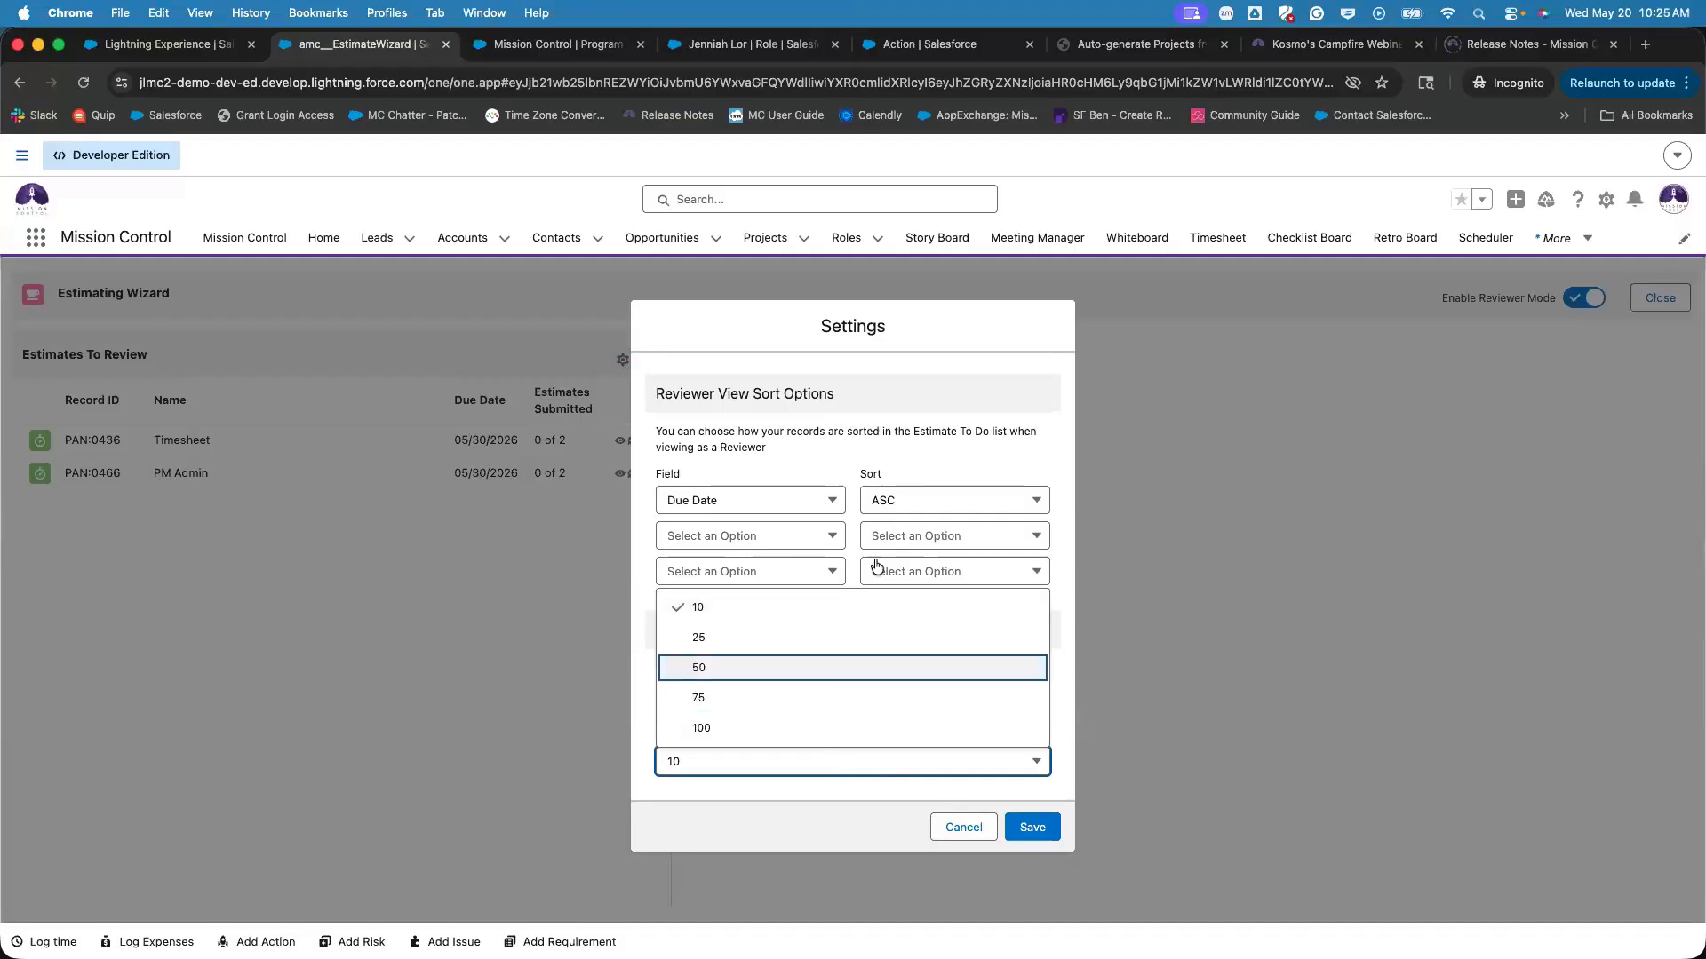
{"action": "left_click", "coordinate": [1062, 597]}
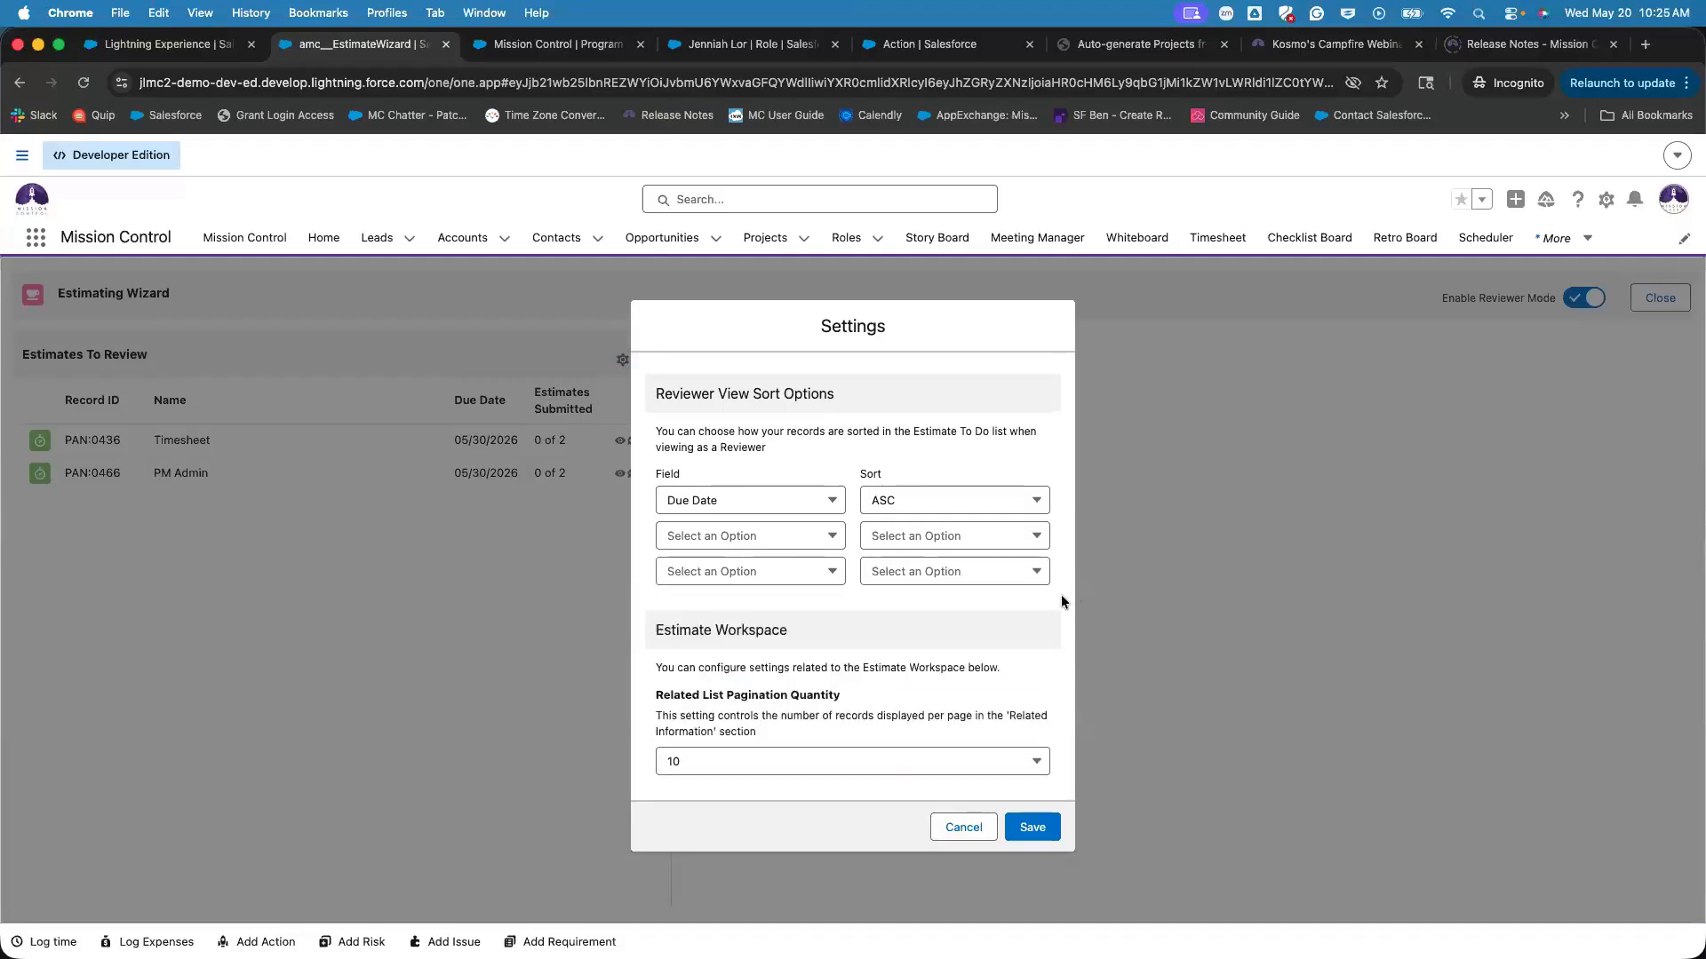
{"action": "scroll", "coordinate": [1060, 594], "scroll_direction": "up", "scroll_amount": 5}
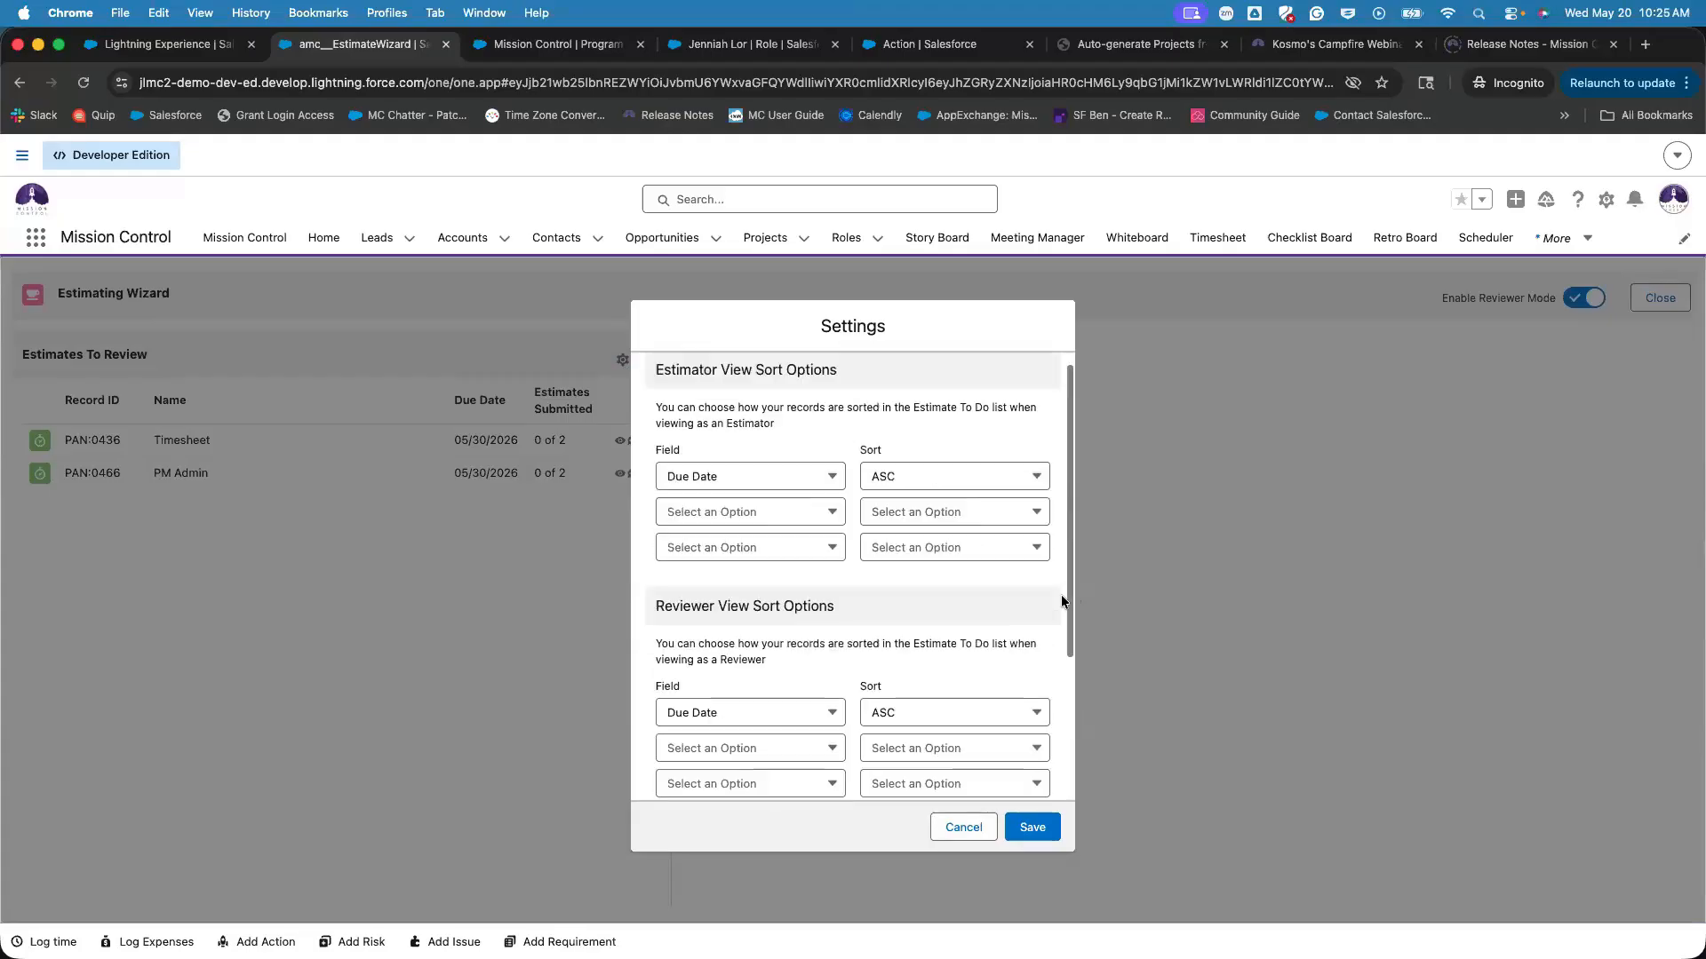
{"action": "left_click", "coordinate": [961, 826]}
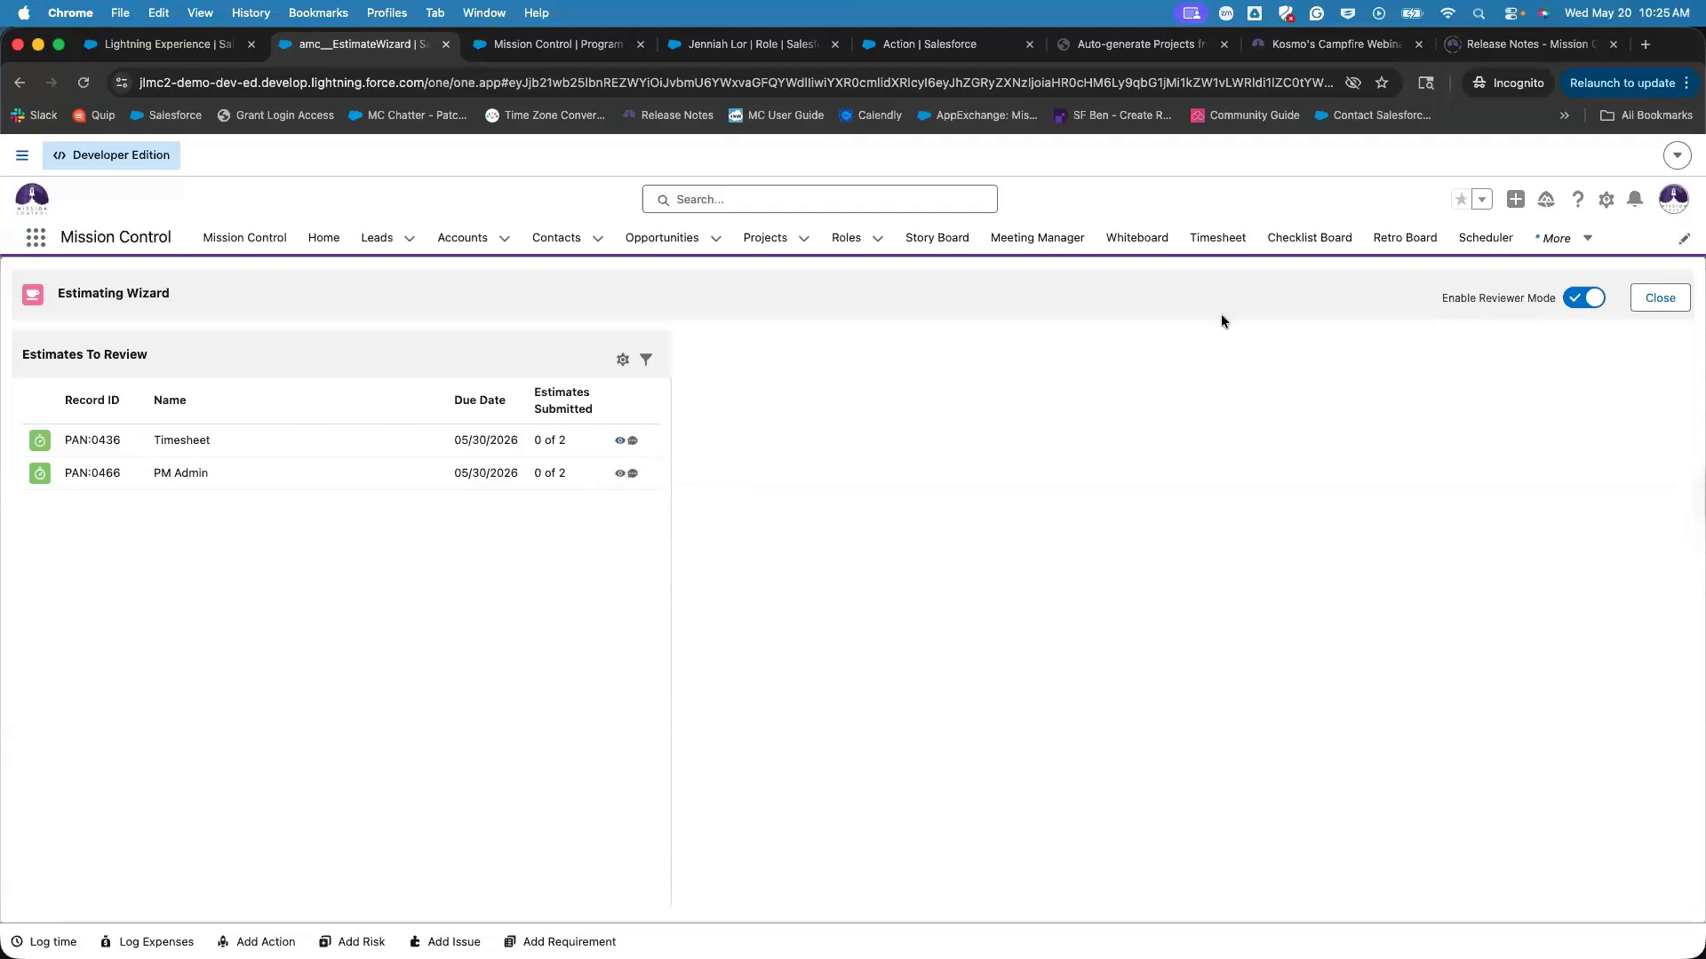
Turn off reviewer mode and open the Timesheet action's estimate in the Estimate Workspace.
{"action": "left_click", "coordinate": [1584, 297]}
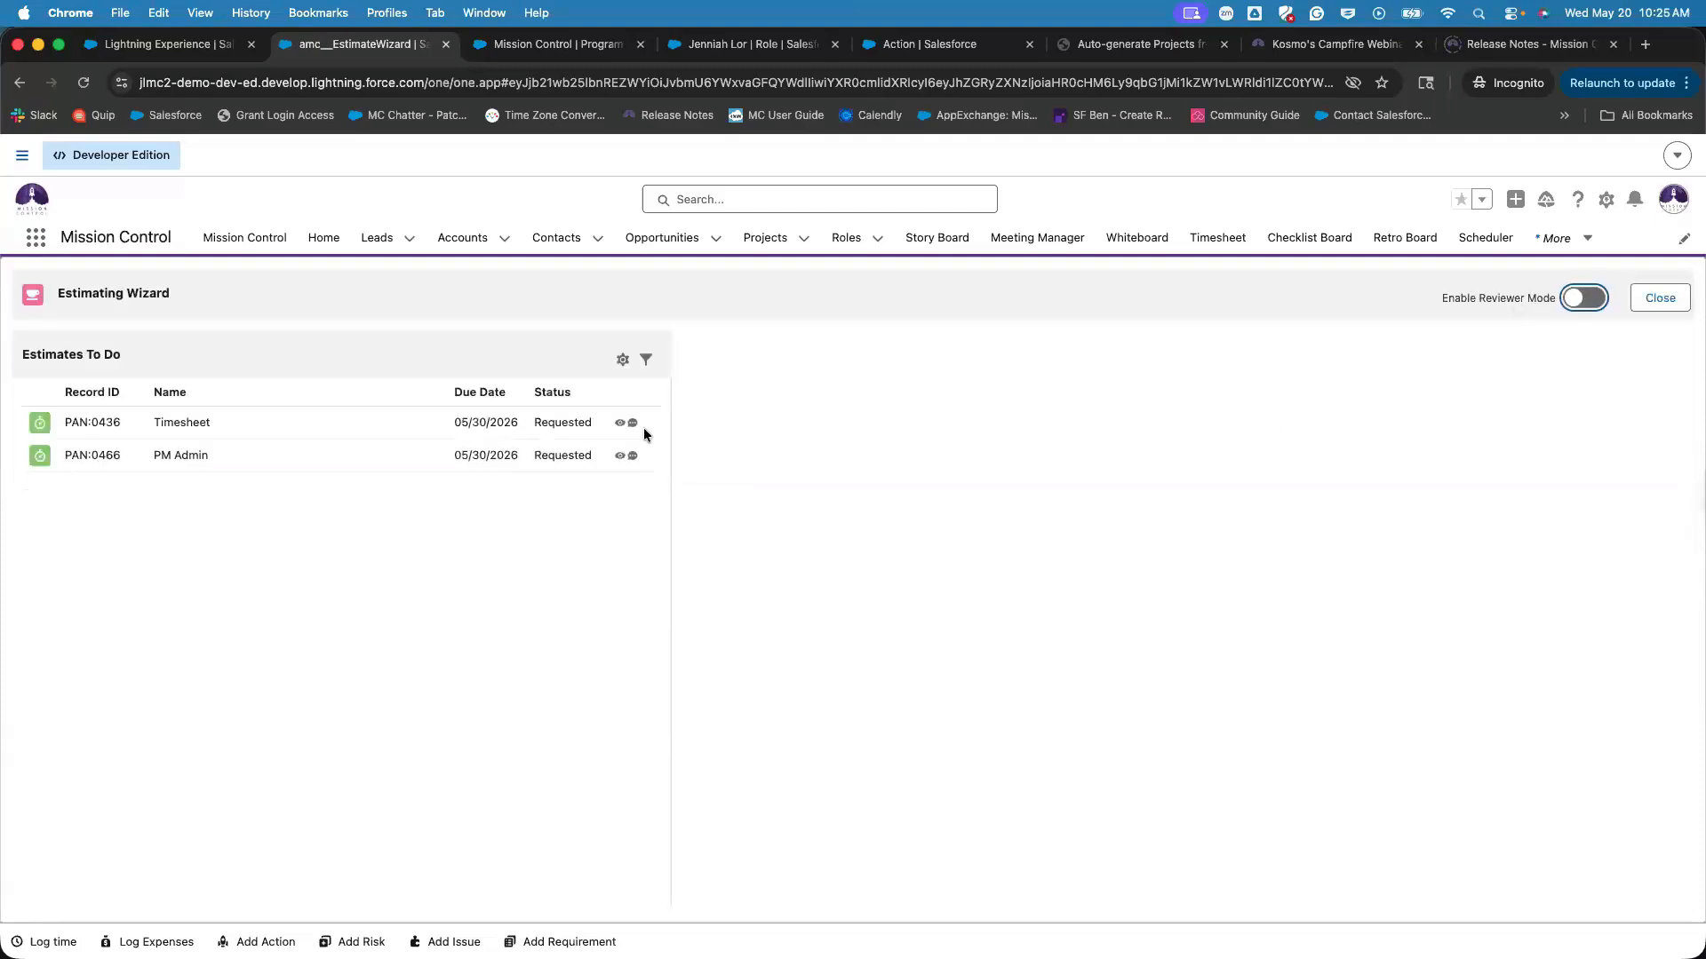
{"action": "left_click", "coordinate": [619, 425]}
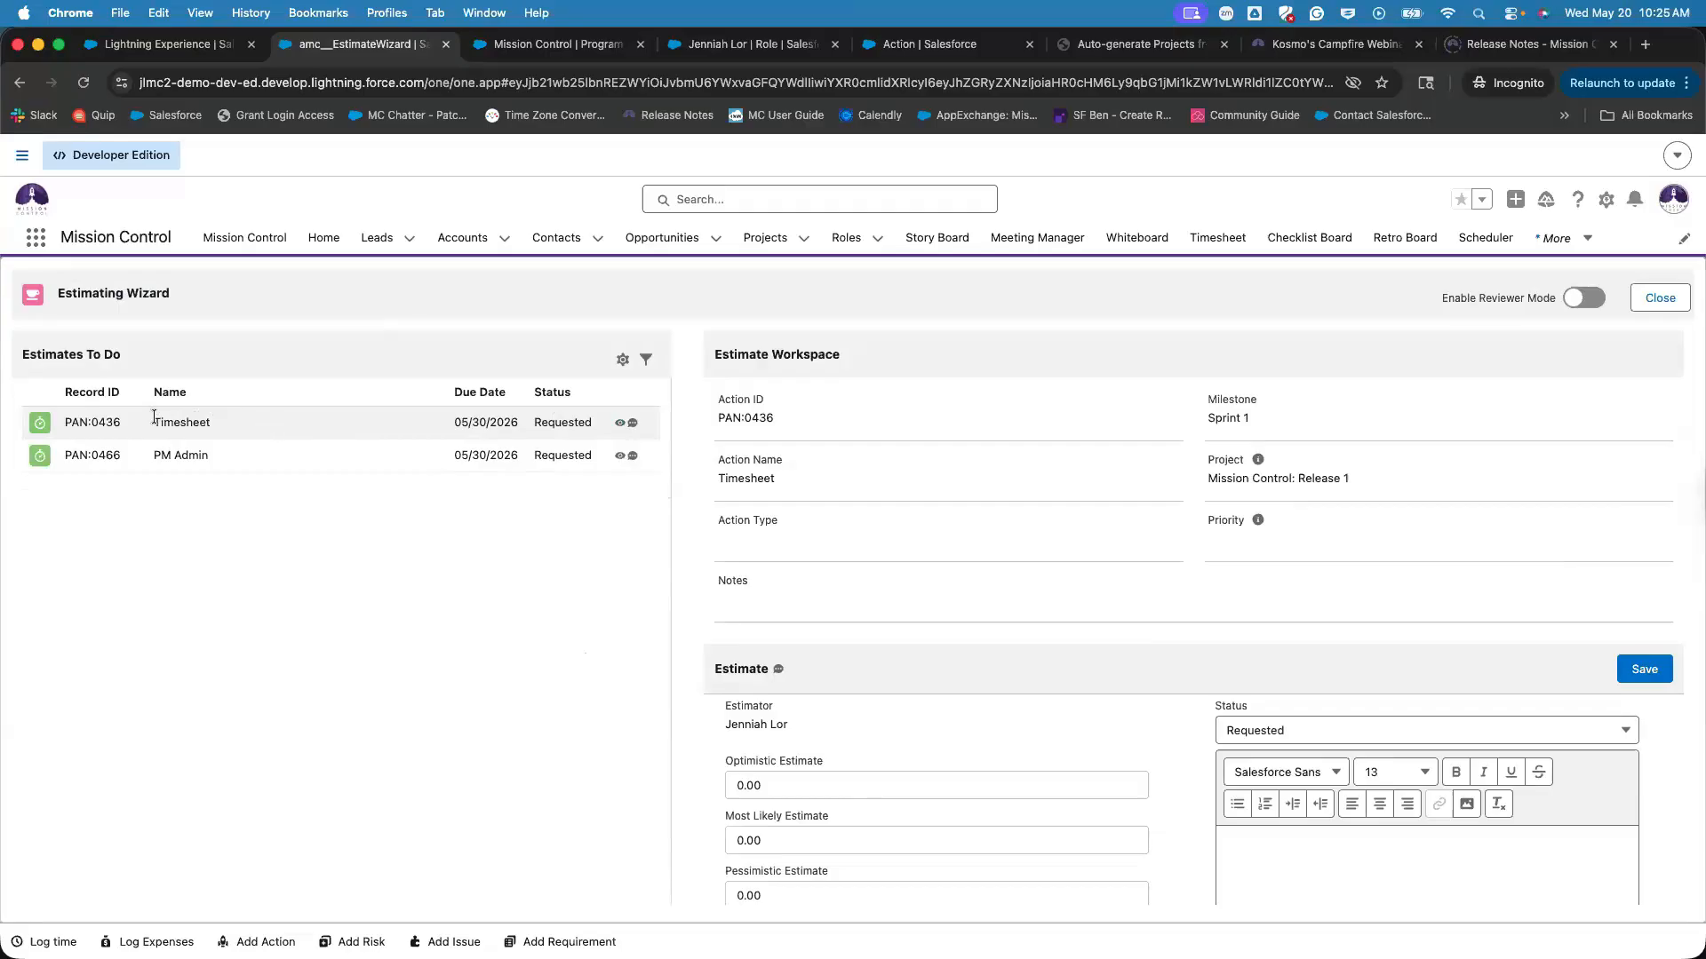
{"action": "left_click_drag", "start_coordinate": [71, 423], "coordinate": [251, 414]}
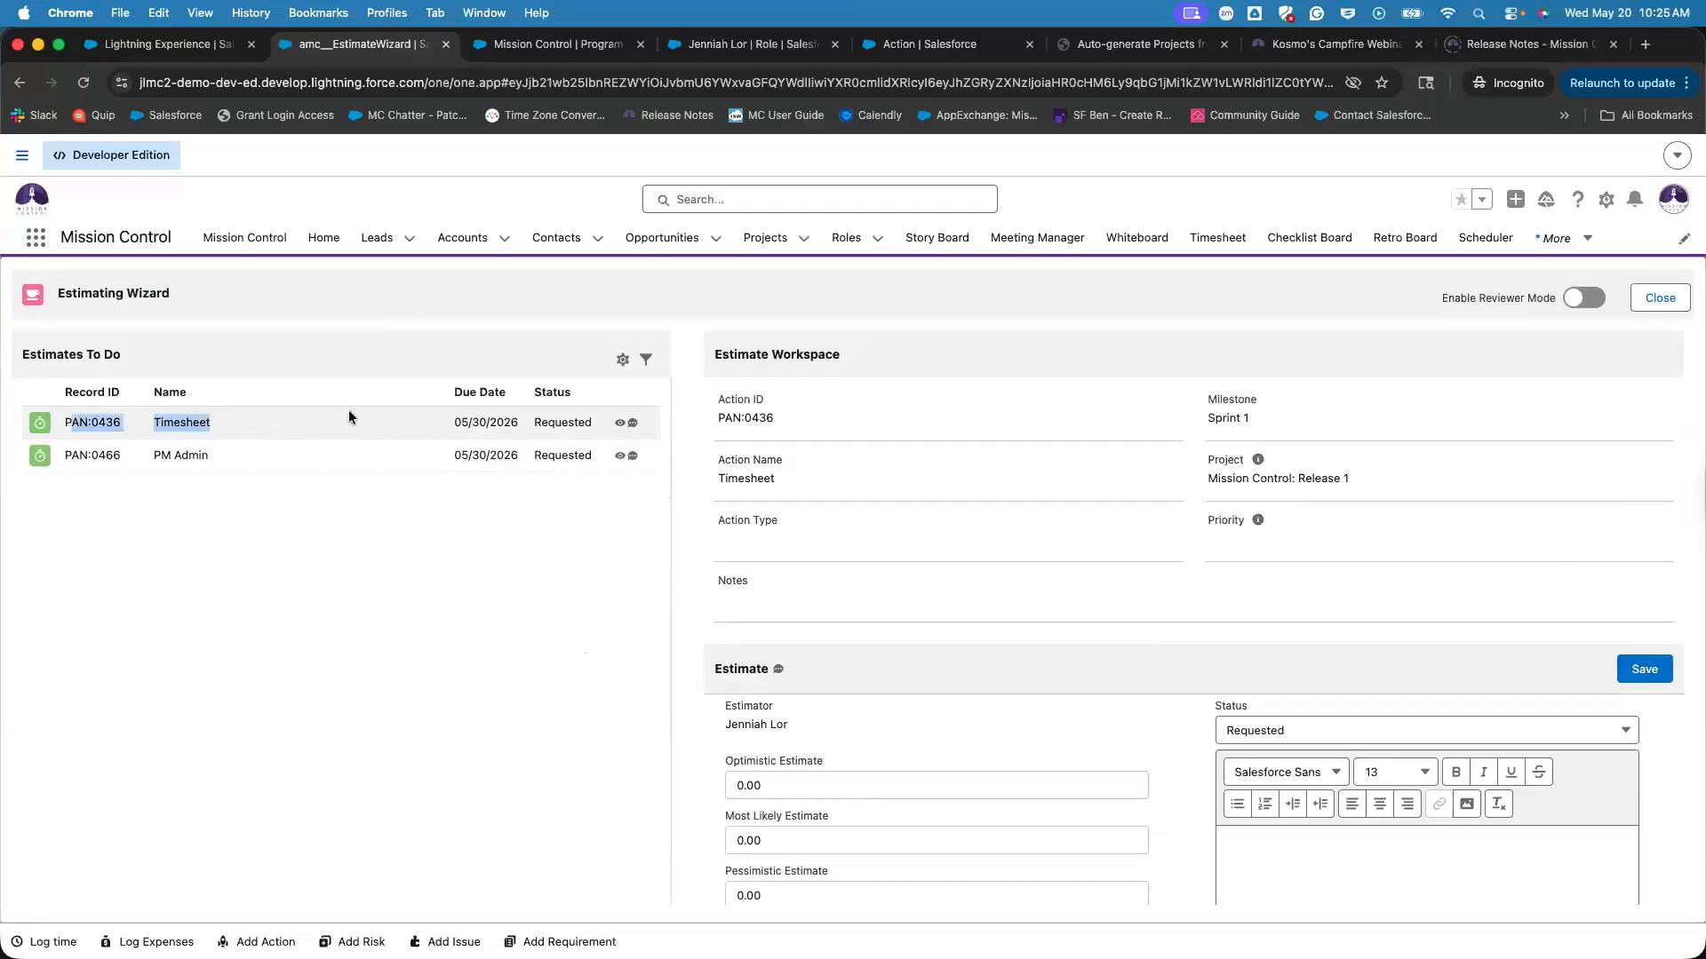
{"action": "left_click", "coordinate": [744, 413]}
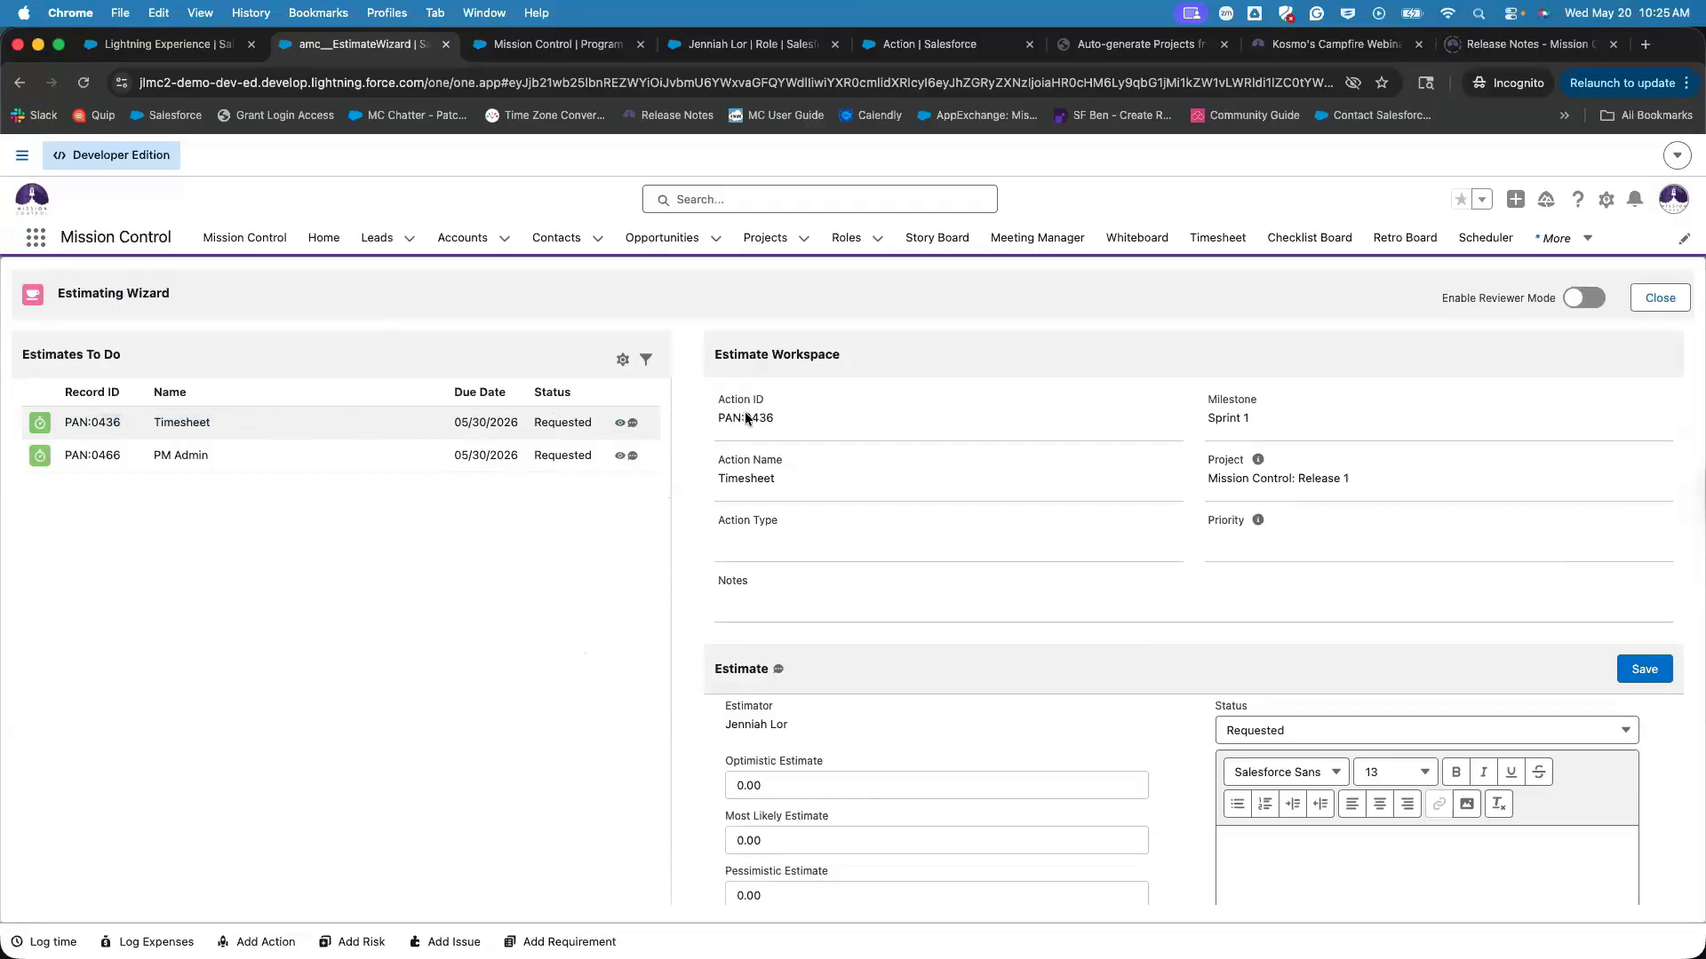
Examine the Timesheet action's details in the Estimate Workspace, including its ID, name, milestone, project and priority.
{"action": "scroll", "coordinate": [851, 397], "scroll_direction": "down", "scroll_amount": 2}
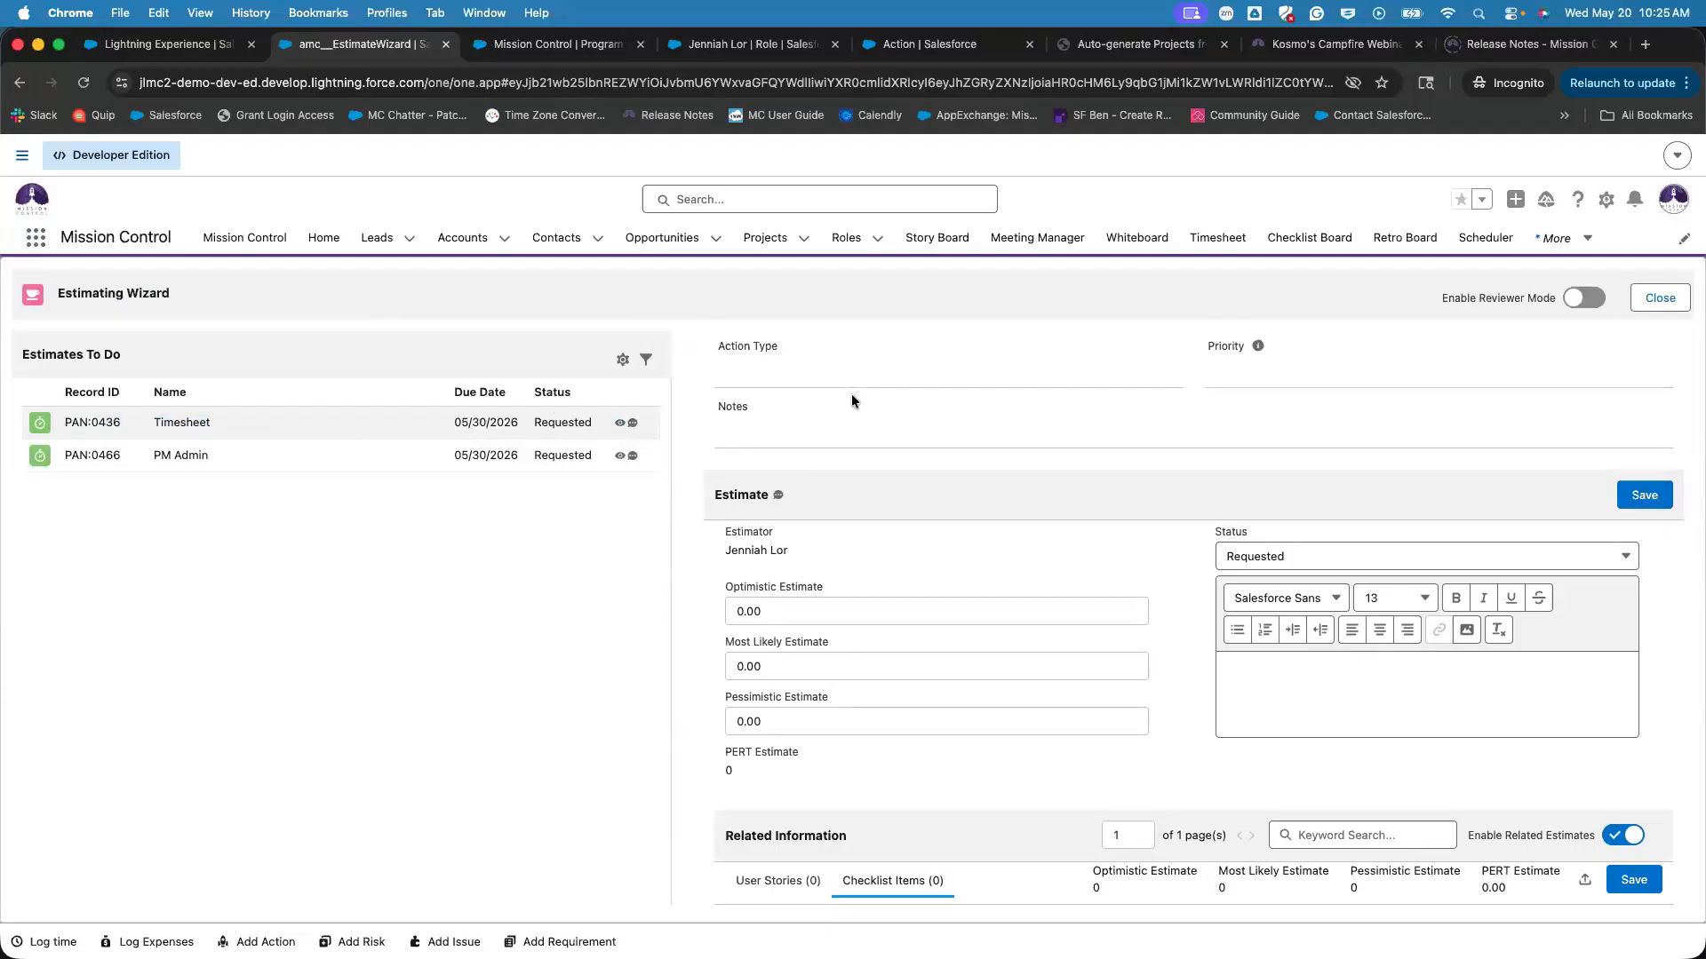
{"action": "scroll", "coordinate": [851, 397], "scroll_direction": "up", "scroll_amount": 2}
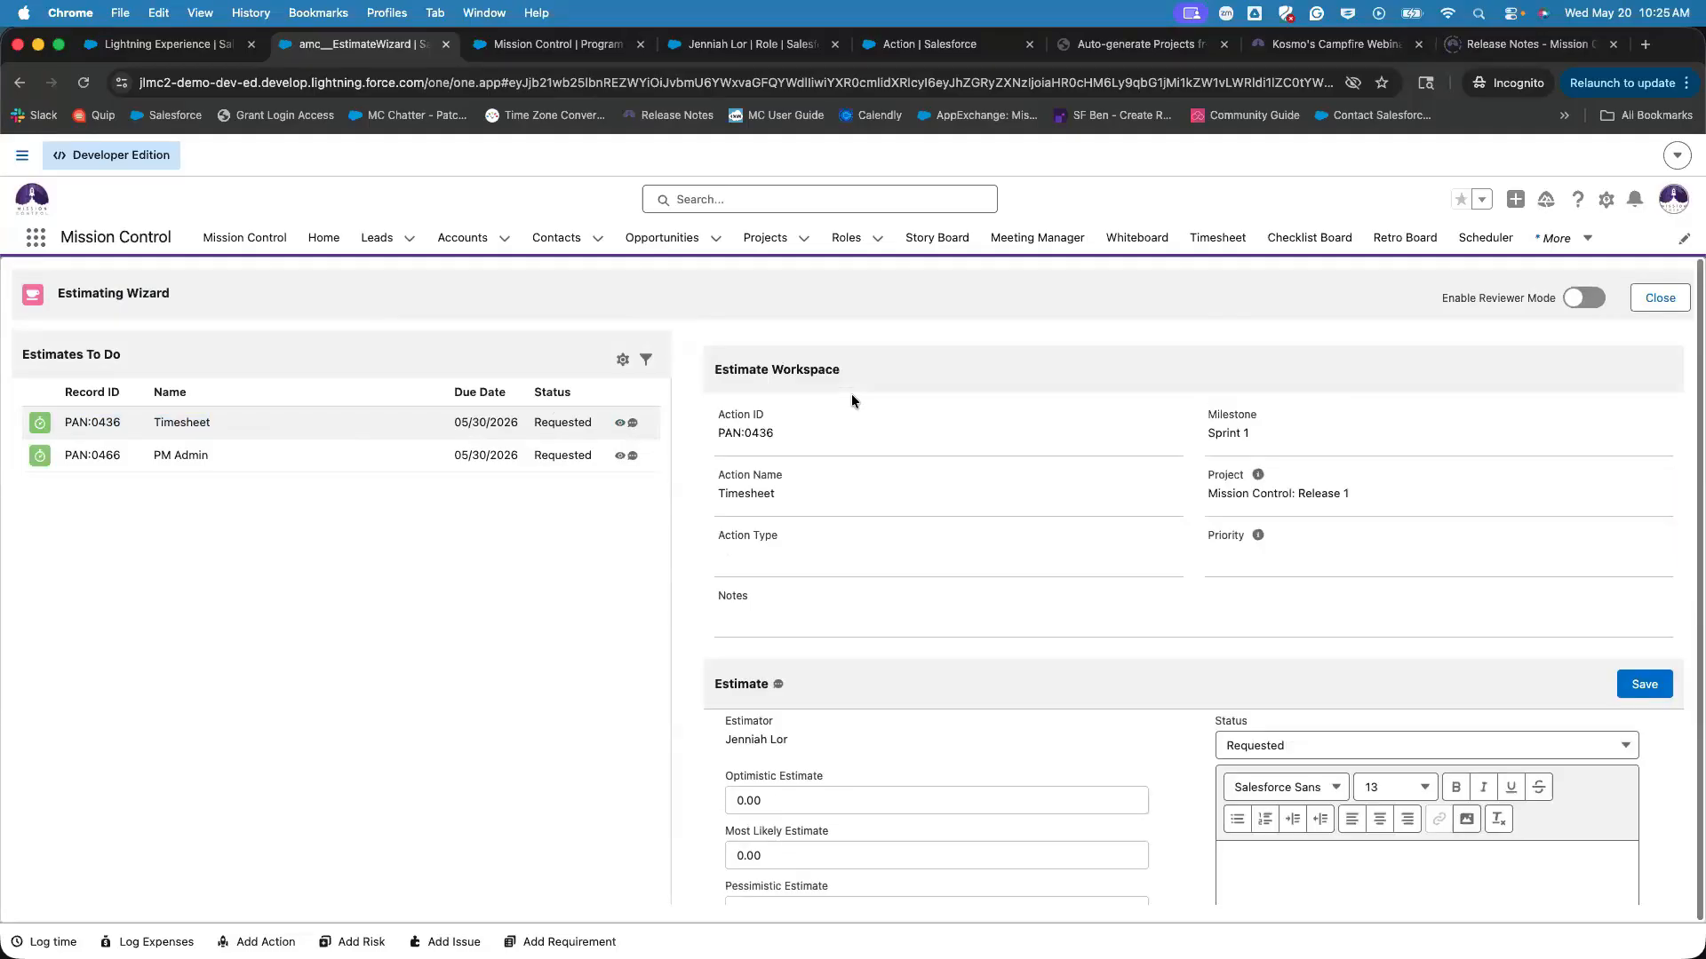
{"action": "double_click", "coordinate": [910, 364]}
{"action": "left_click", "coordinate": [905, 389]}
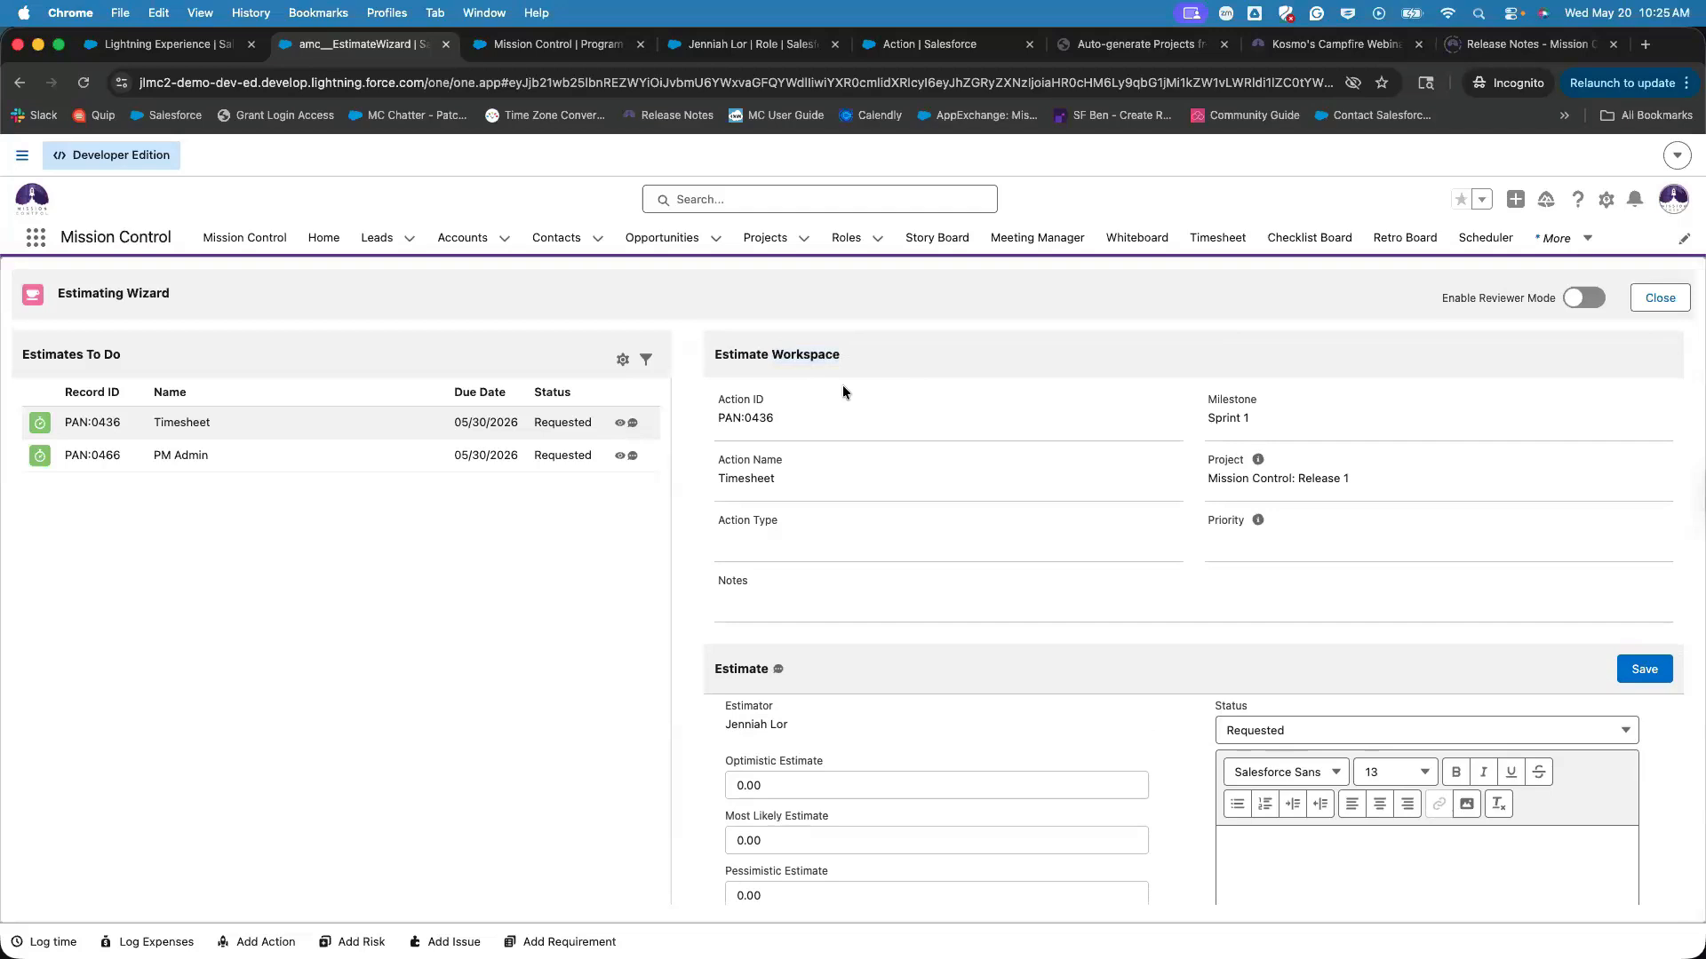
{"action": "left_click_drag", "start_coordinate": [723, 399], "coordinate": [867, 620]}
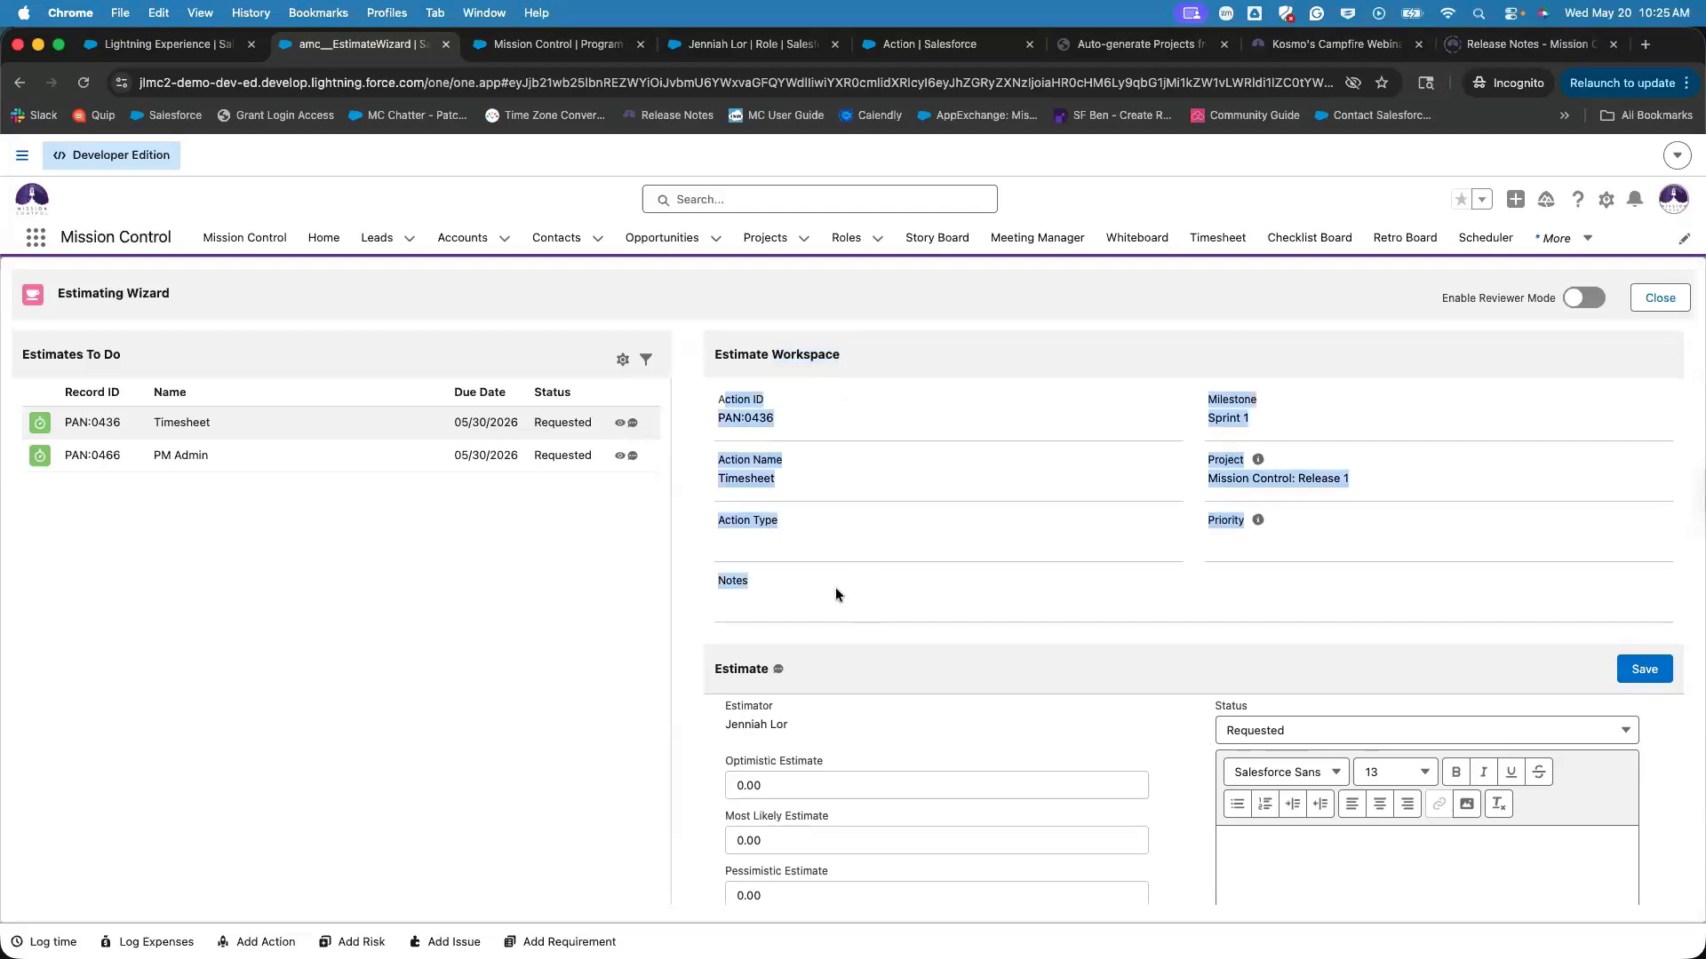
{"action": "left_click", "coordinate": [717, 400]}
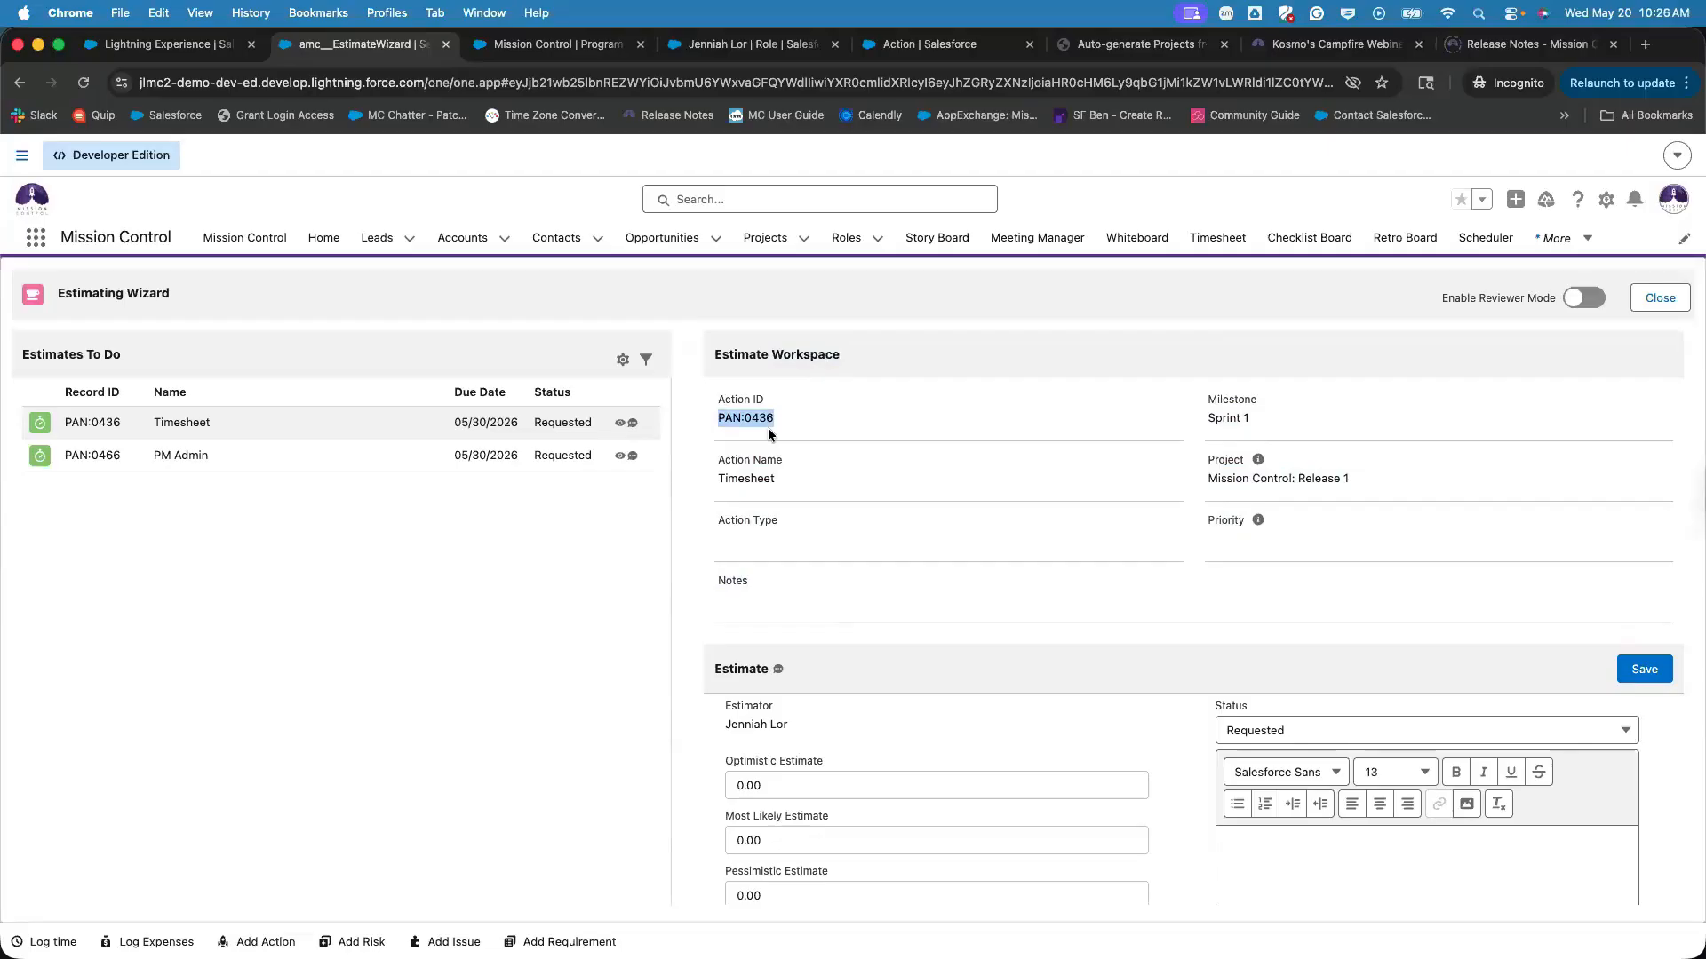
{"action": "double_click", "coordinate": [725, 476]}
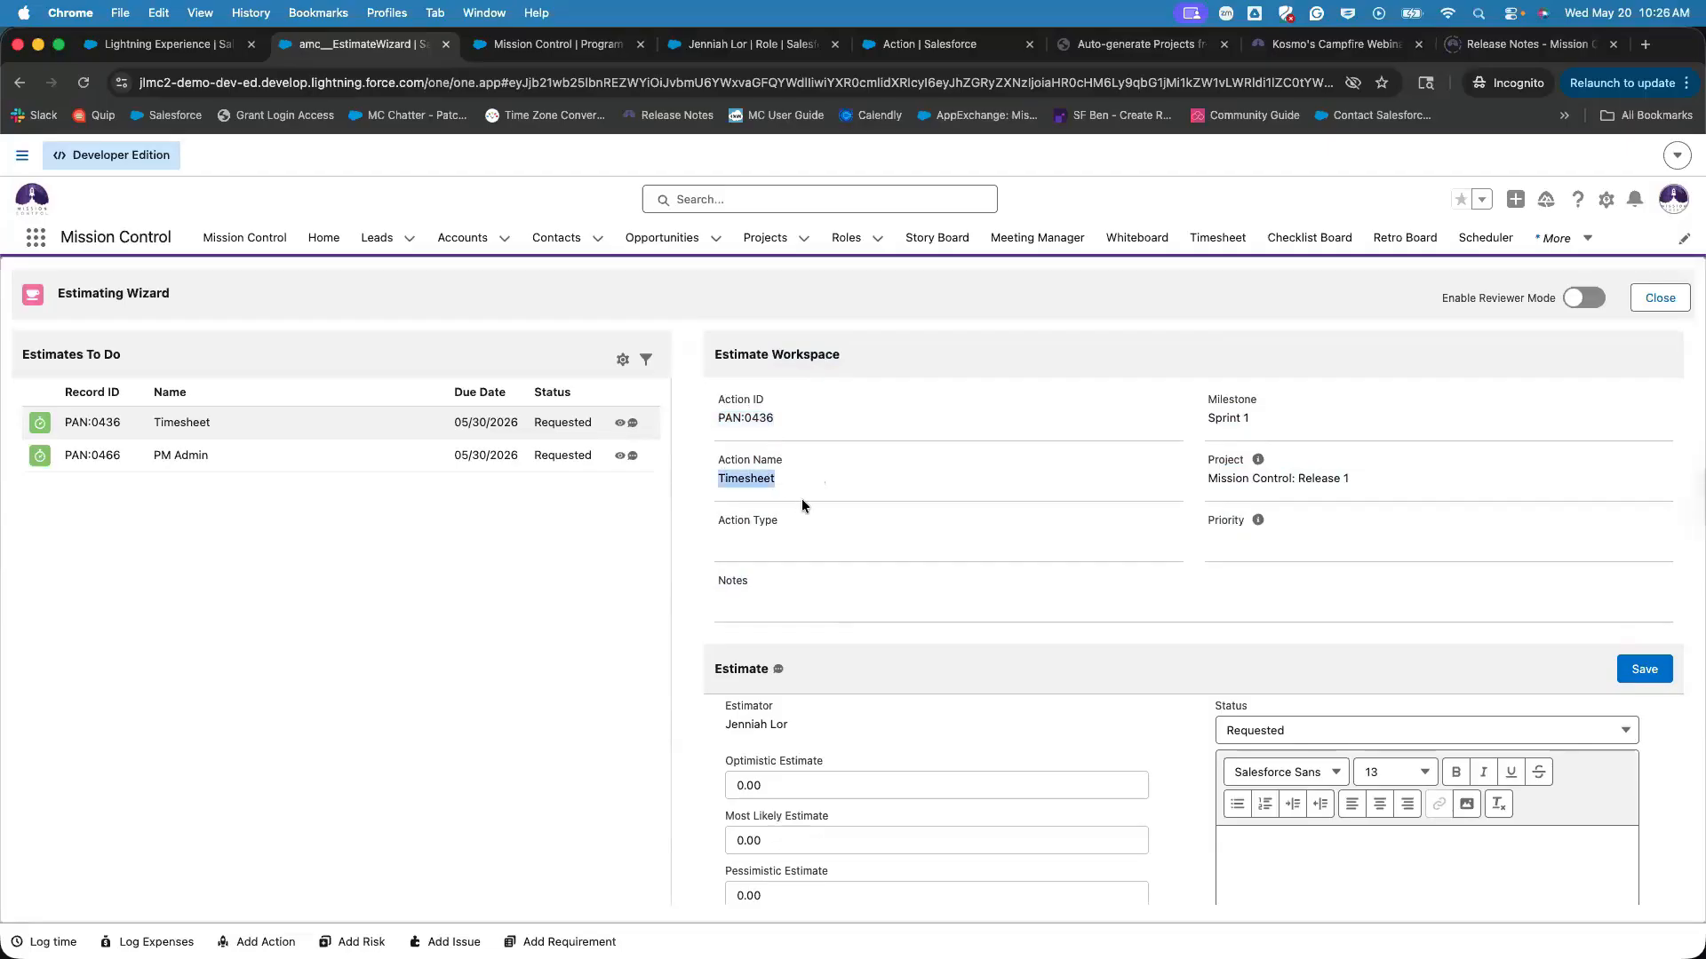
{"action": "left_click_drag", "start_coordinate": [1255, 503], "coordinate": [1215, 414]}
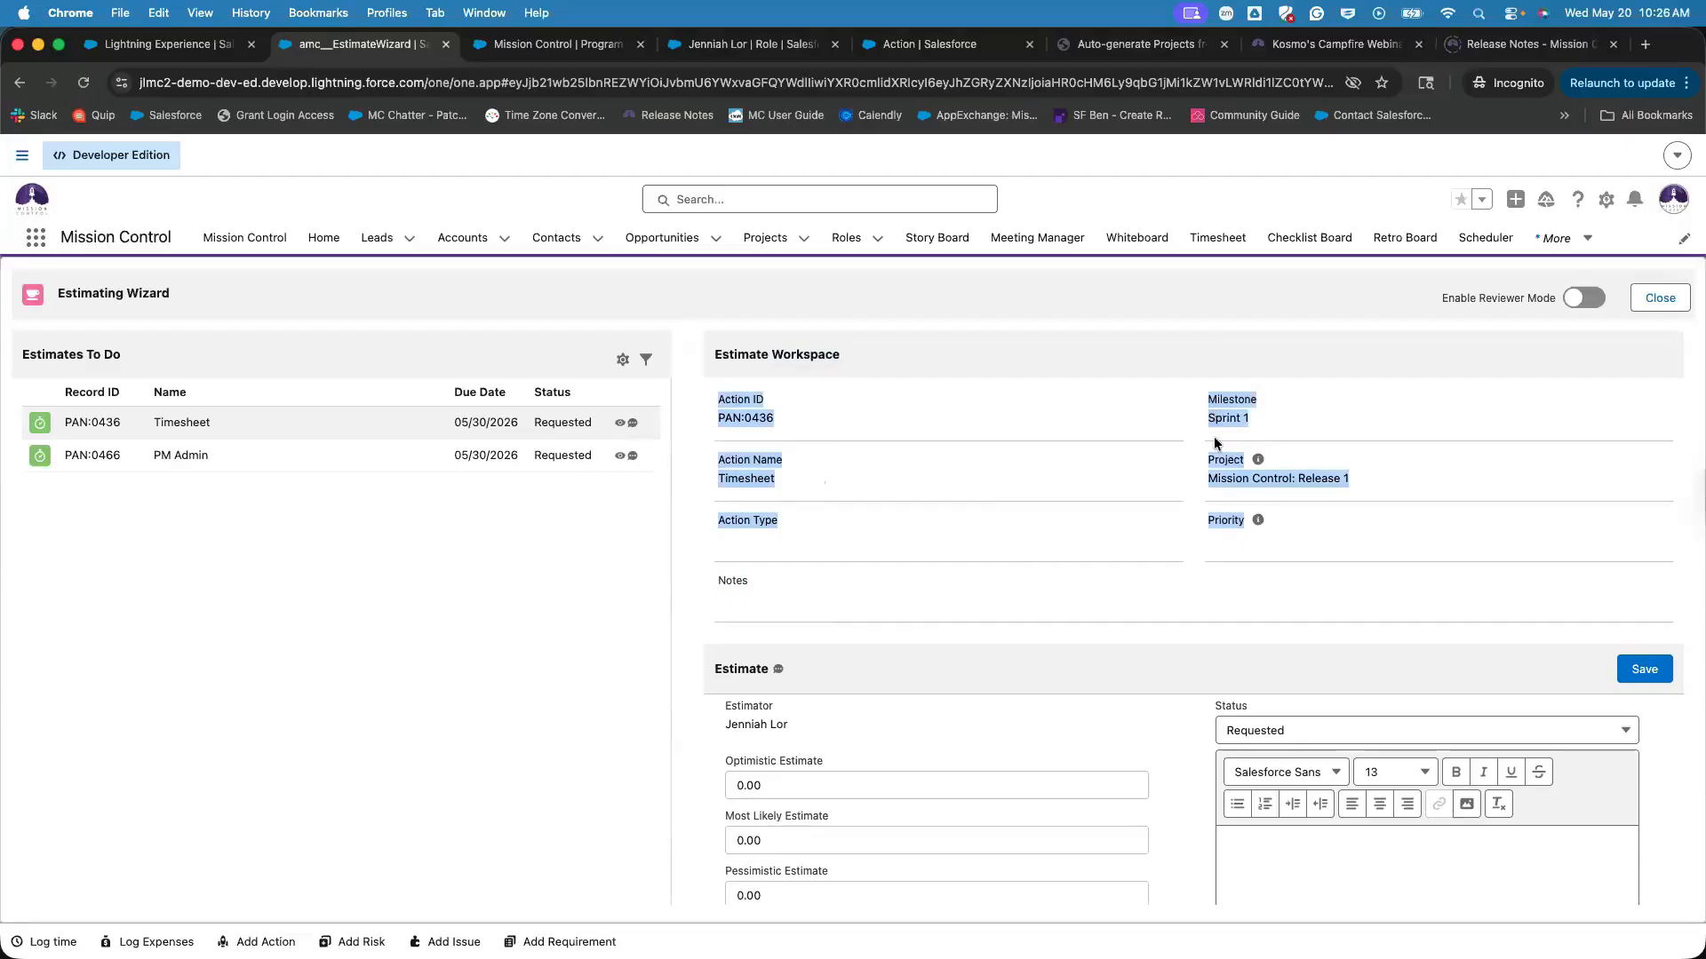
{"action": "left_click", "coordinate": [1195, 566]}
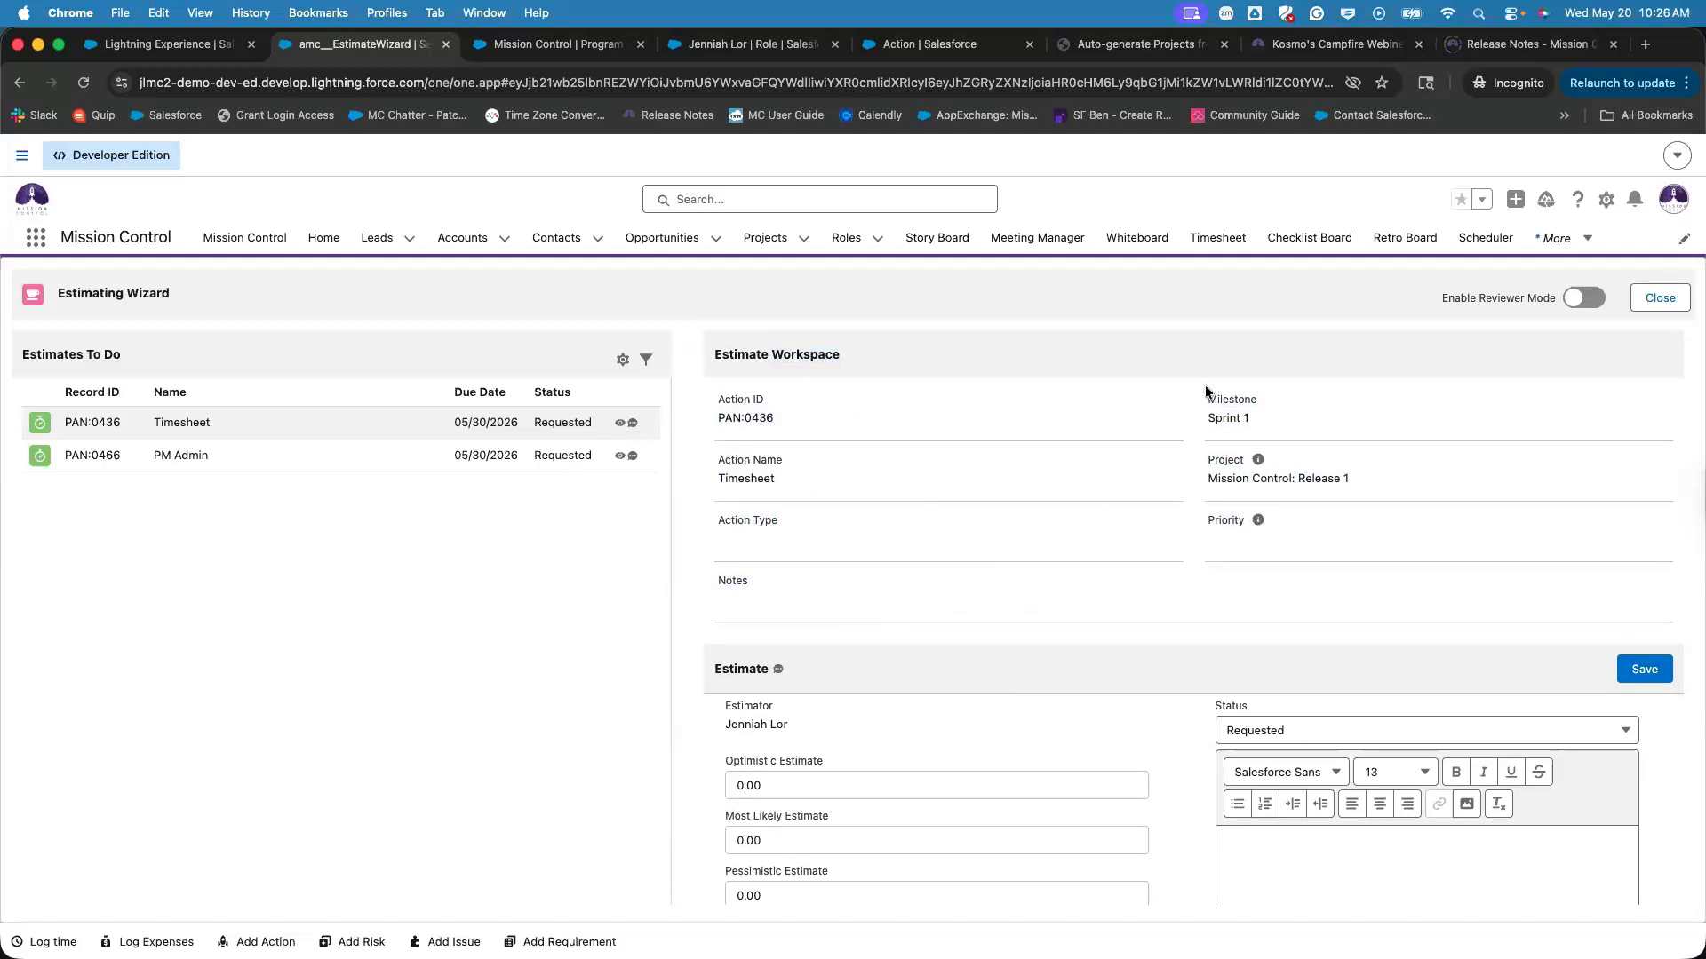
{"action": "double_click", "coordinate": [1224, 523]}
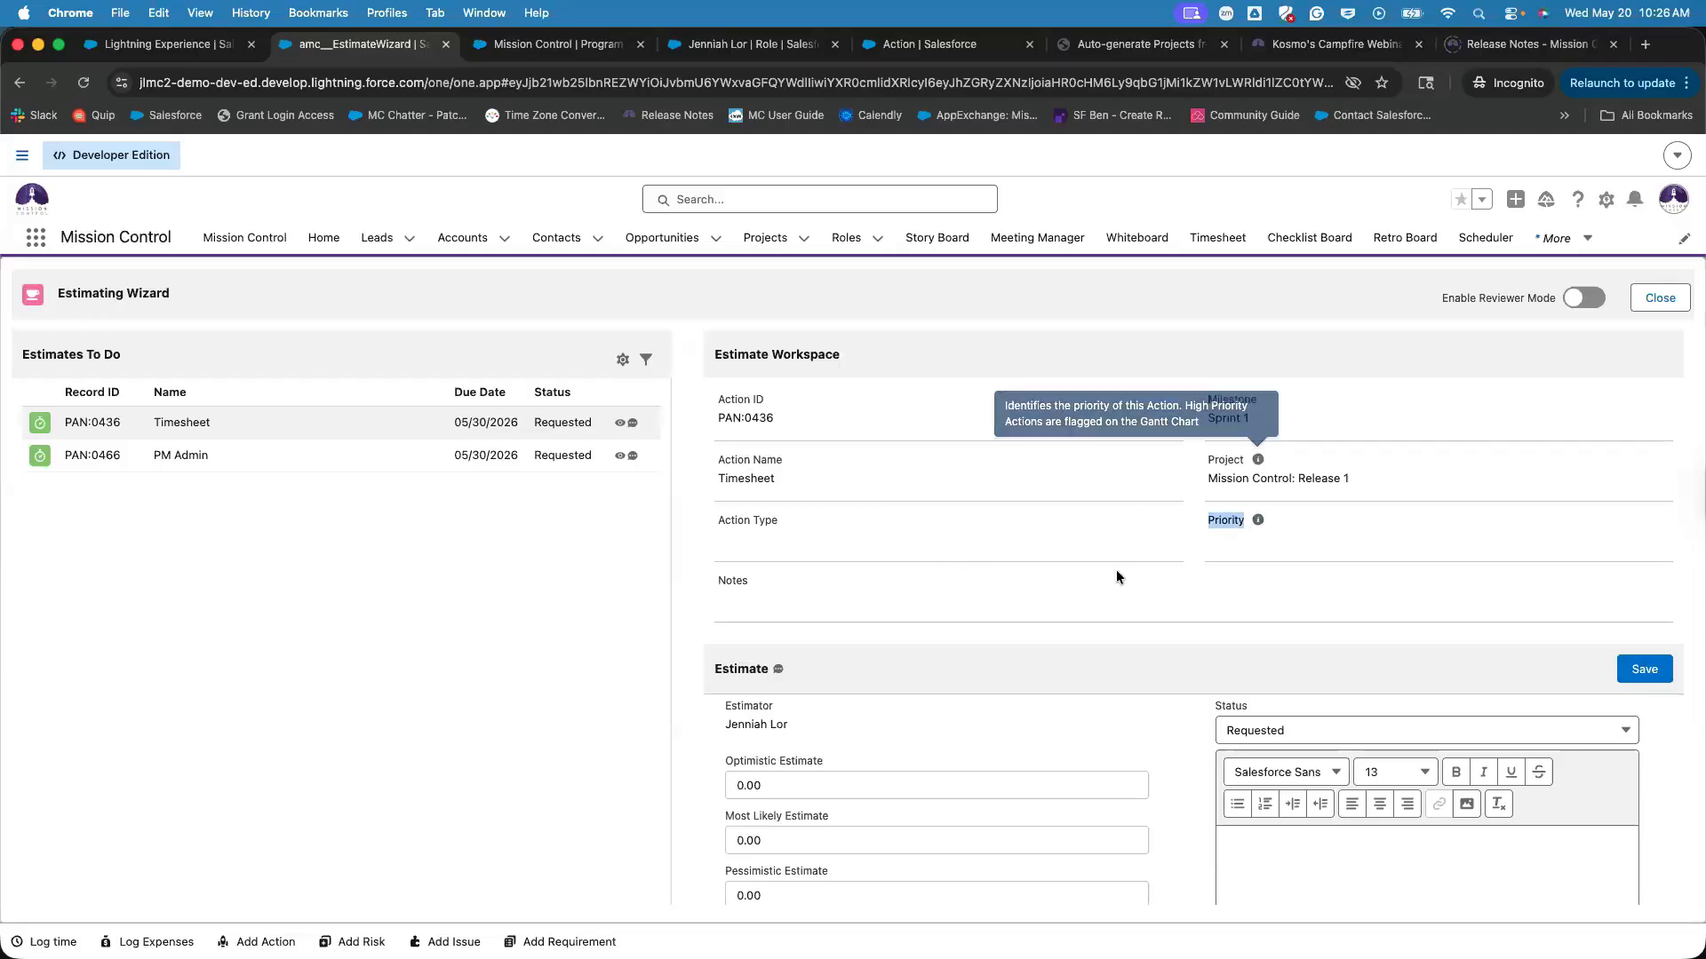
Switch to the Action object's field sets in Salesforce Setup and locate the Estimate Wizard 1 and 2 Column Fields entries.
{"action": "left_click", "coordinate": [915, 44]}
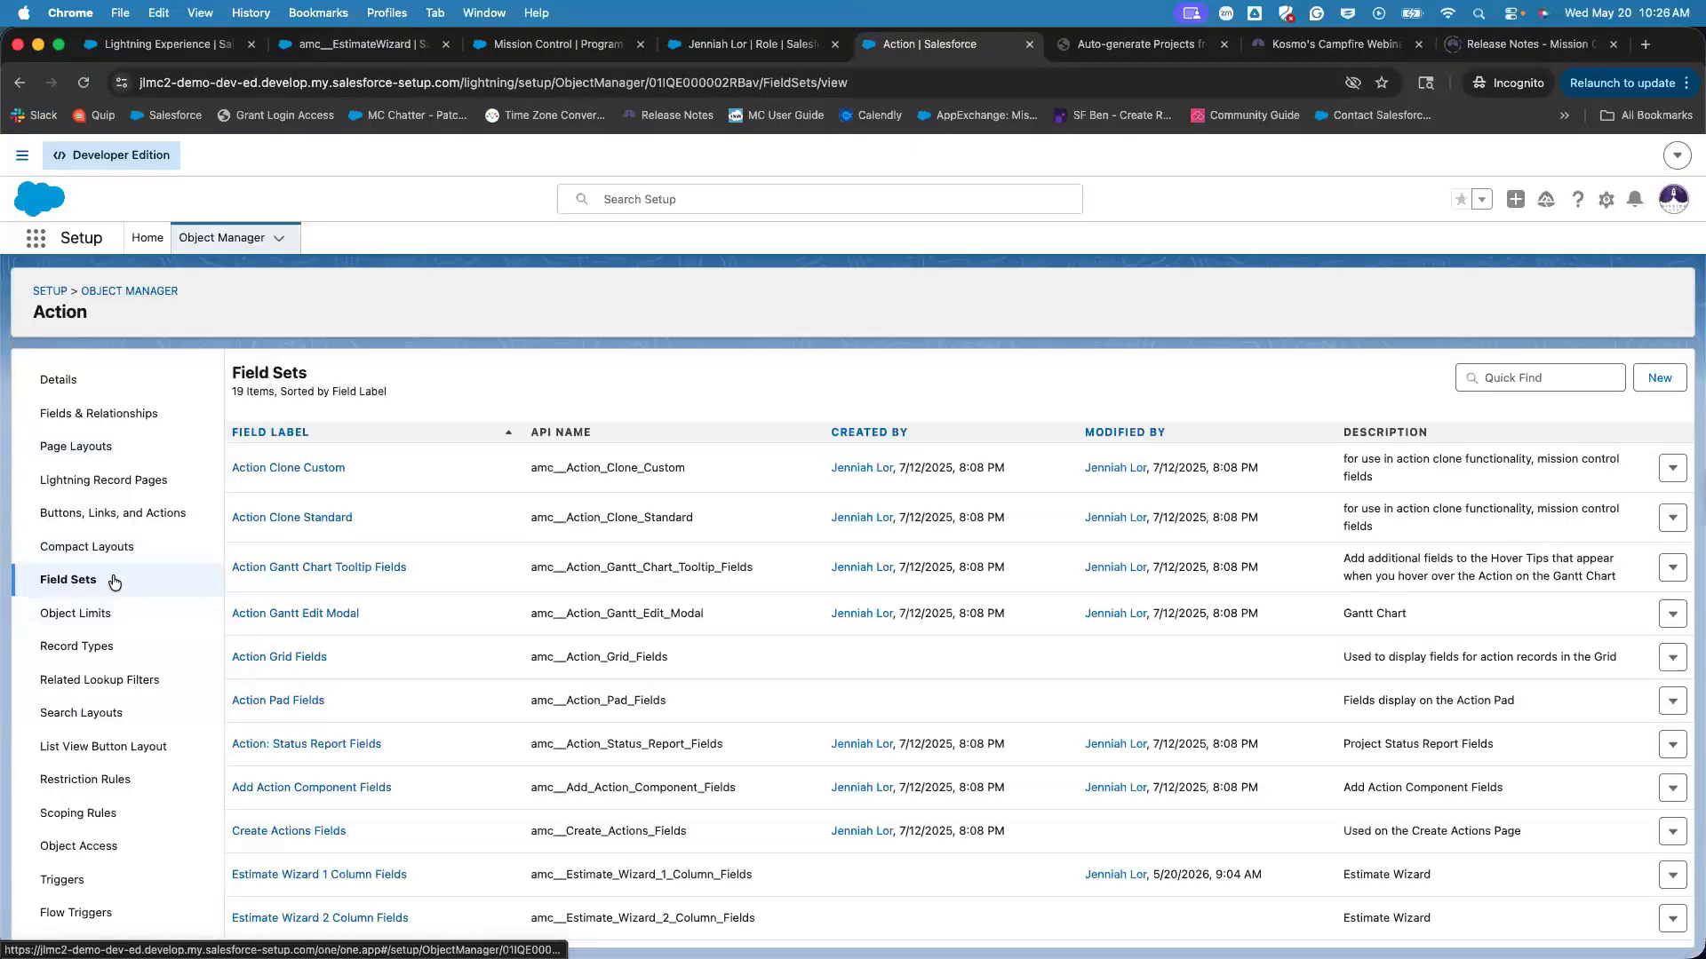
{"action": "scroll", "coordinate": [381, 706], "scroll_direction": "down", "scroll_amount": 3}
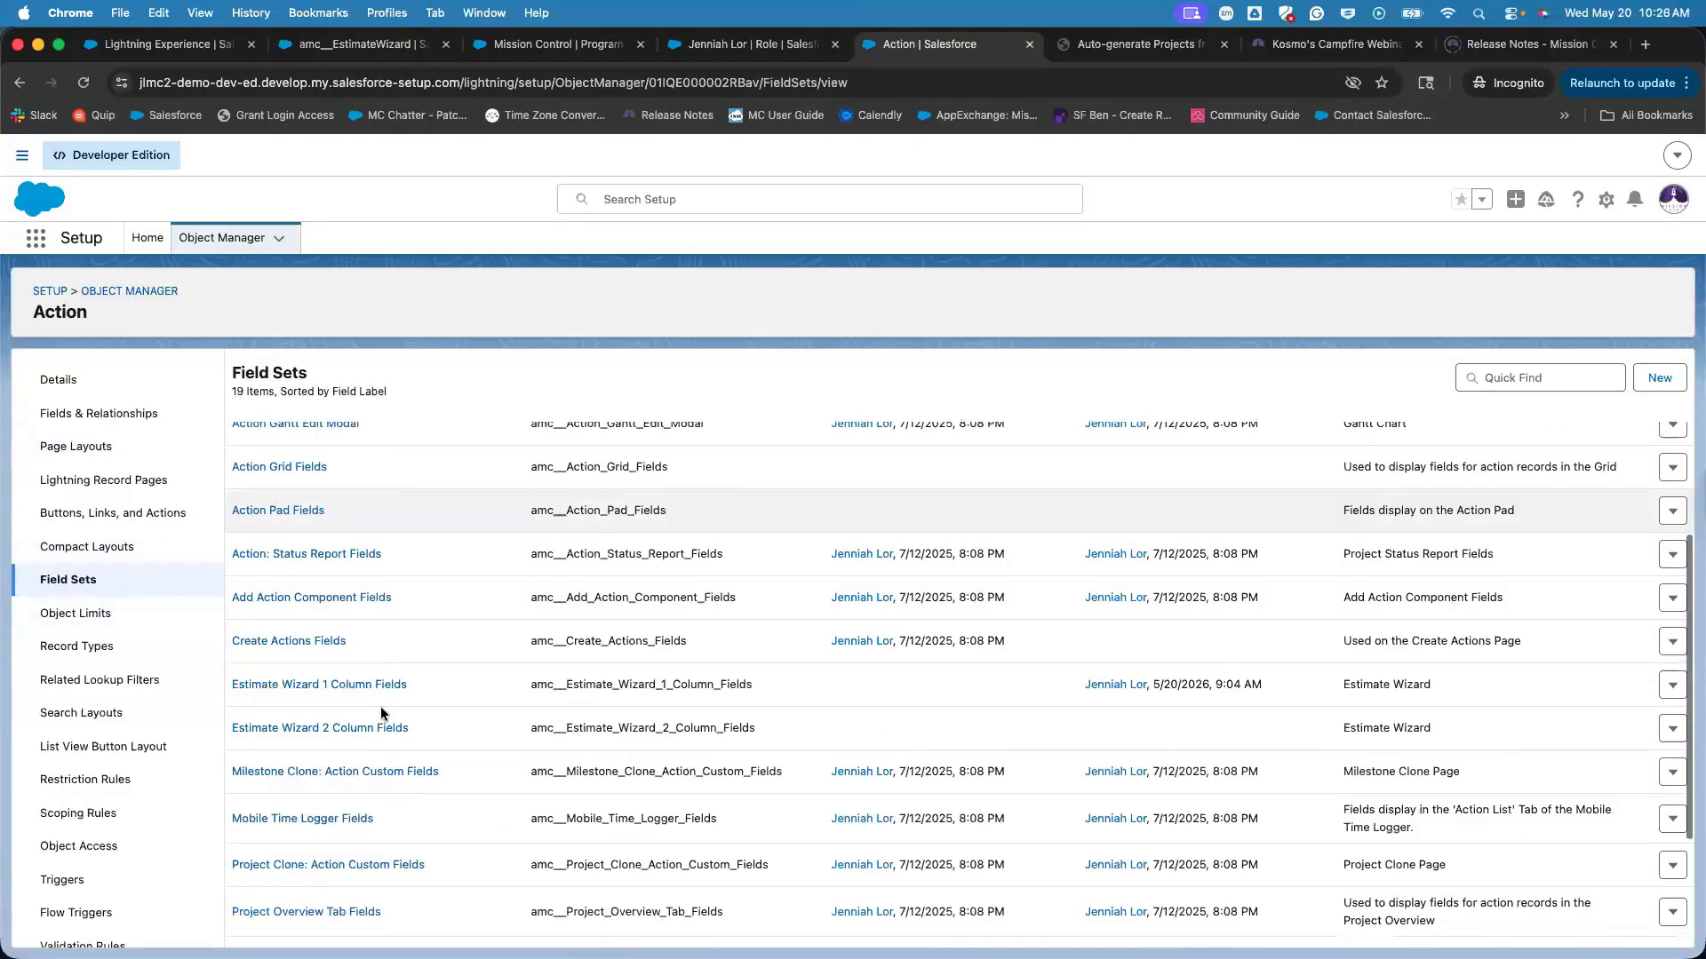
{"action": "left_click_drag", "start_coordinate": [229, 642], "coordinate": [1332, 631]}
{"action": "left_click_drag", "start_coordinate": [849, 662], "coordinate": [679, 630]}
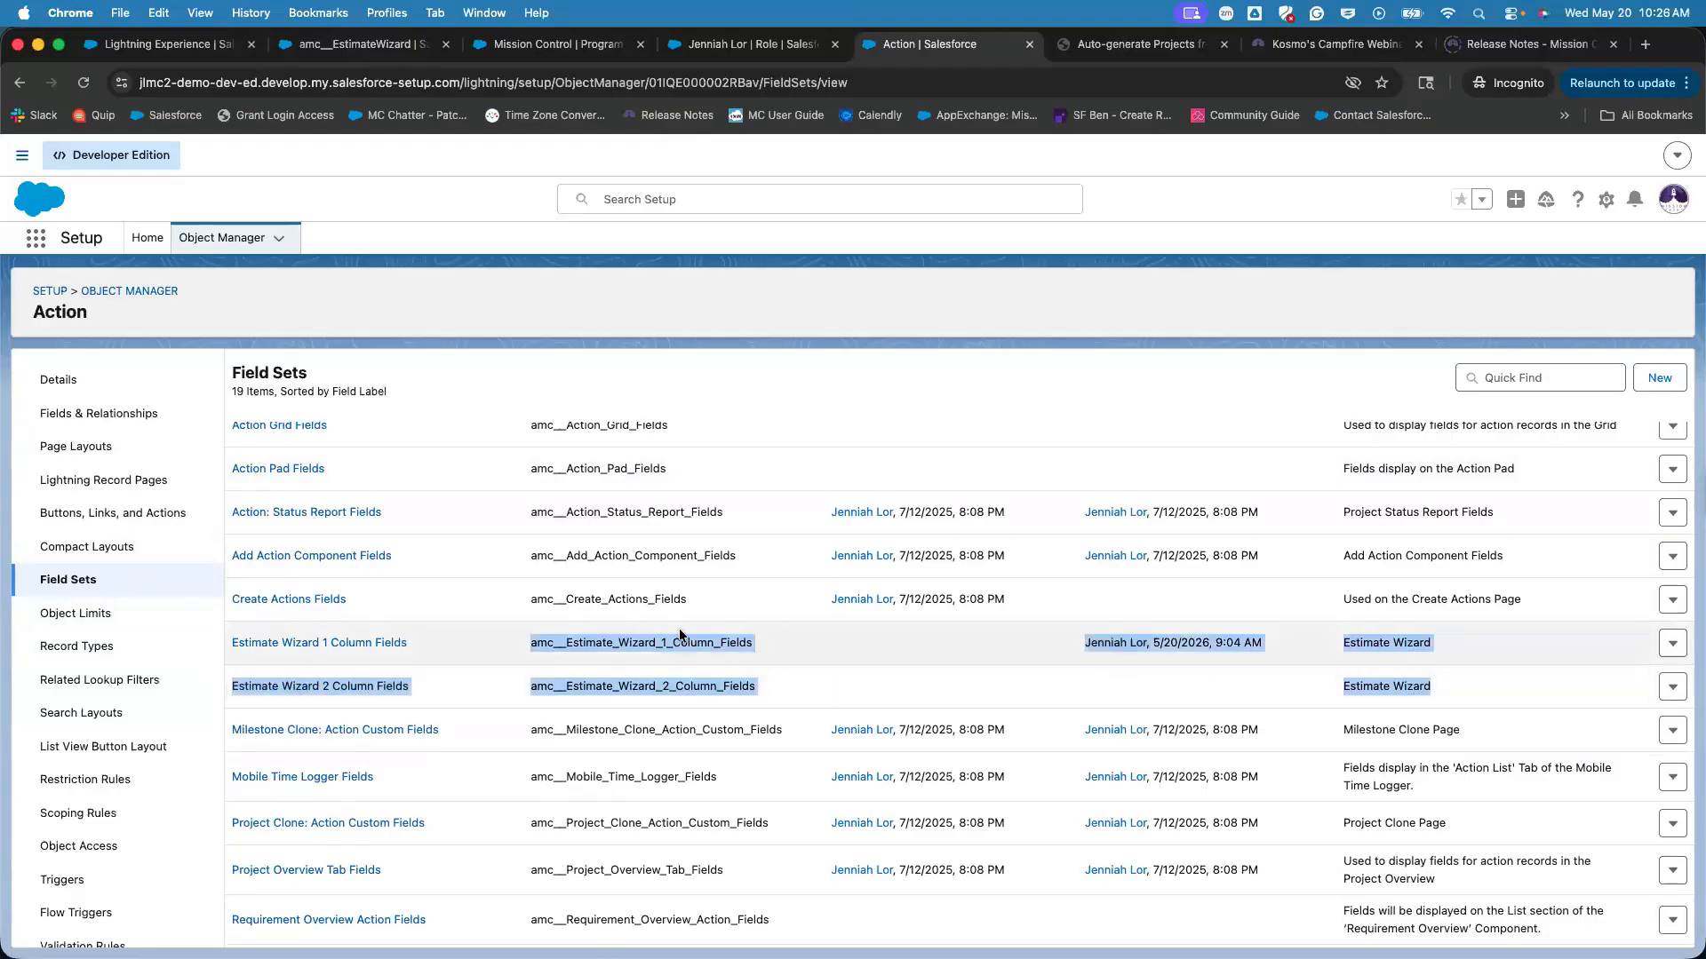
{"action": "left_click", "coordinate": [421, 641]}
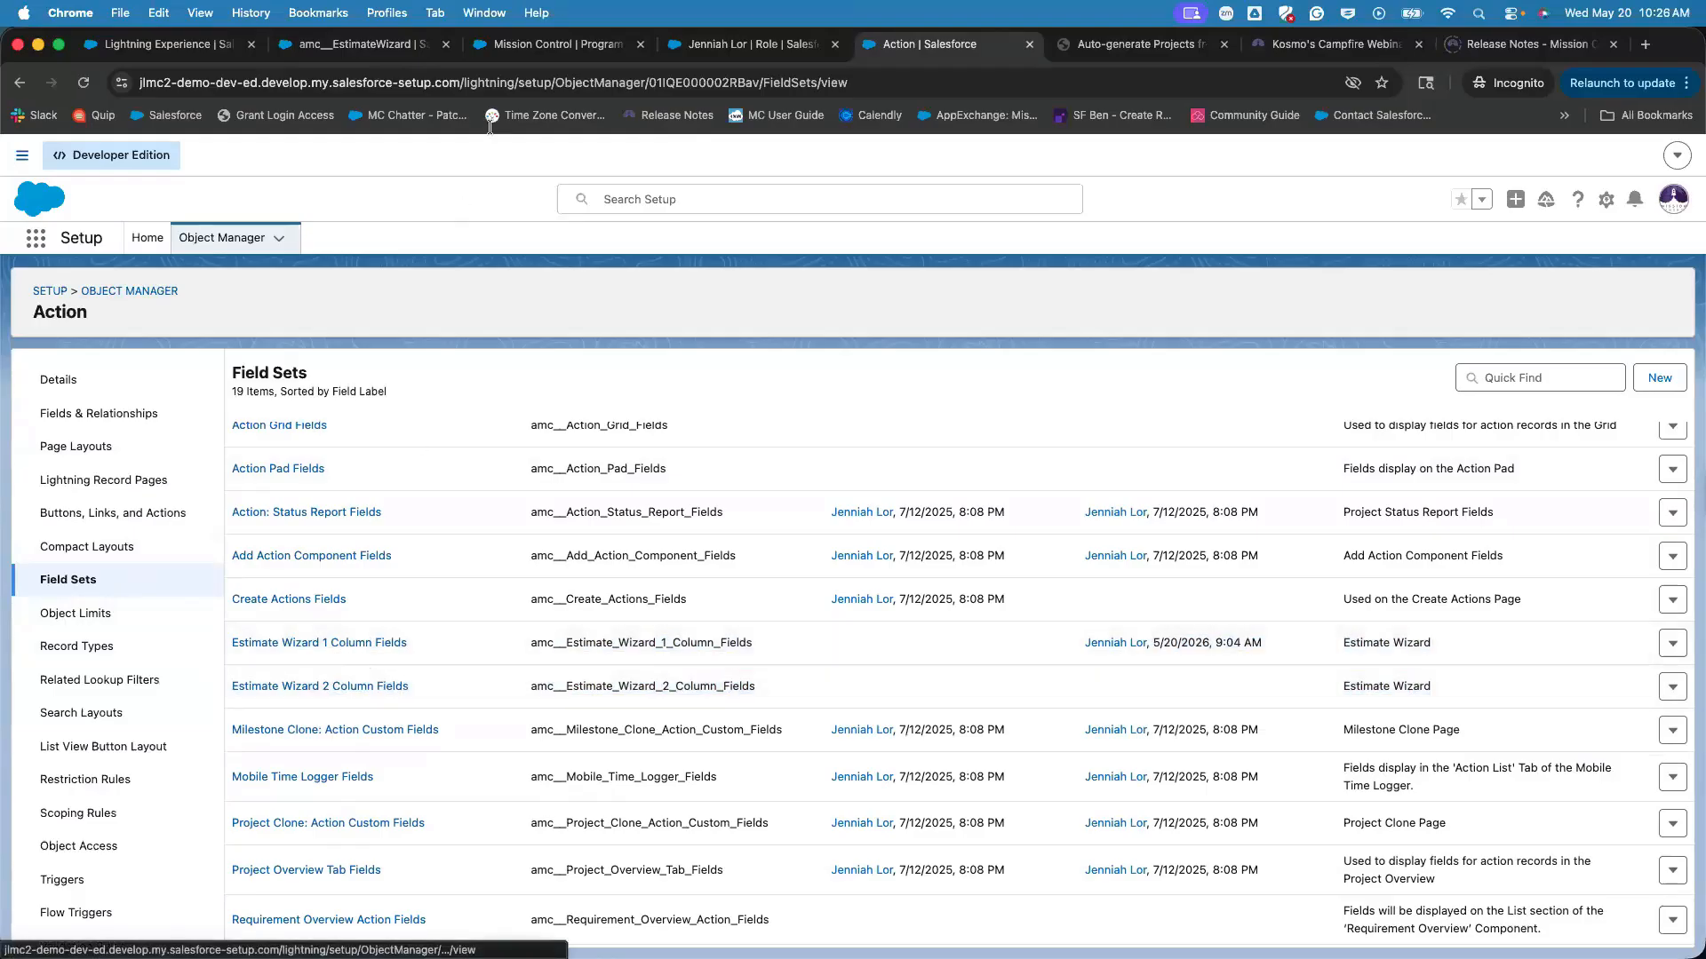
Return to the Estimating Wizard and examine the full-width Notes field of the Timesheet action.
{"action": "left_click", "coordinate": [539, 43]}
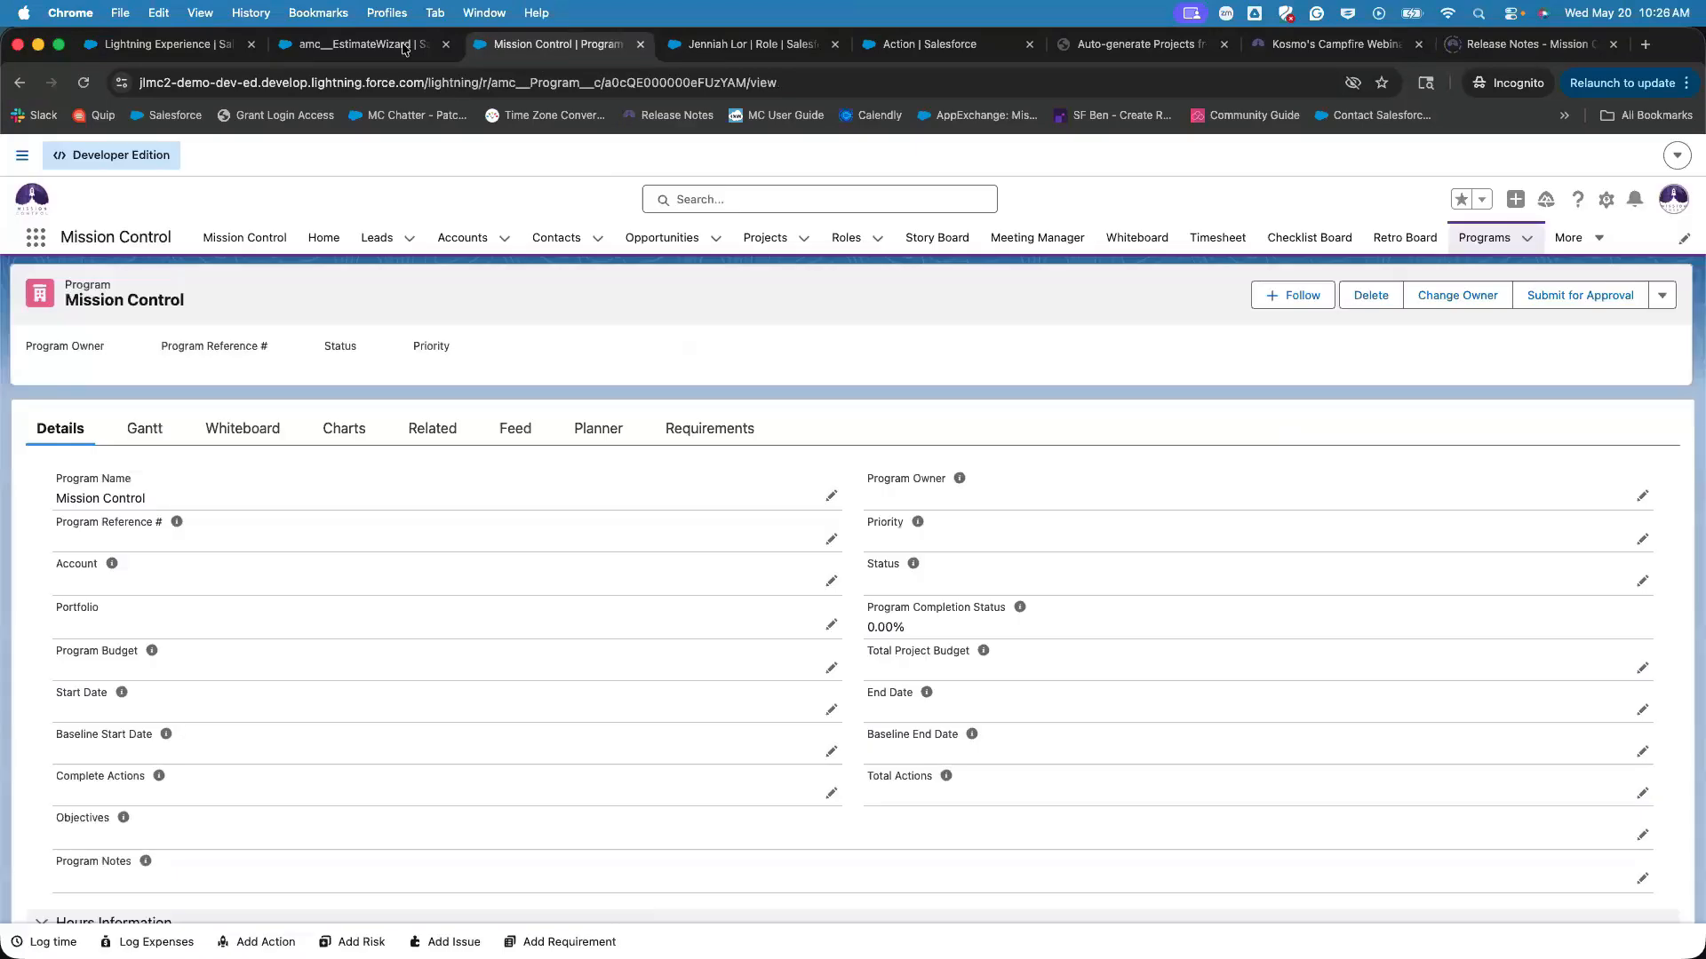
{"action": "left_click", "coordinate": [356, 43]}
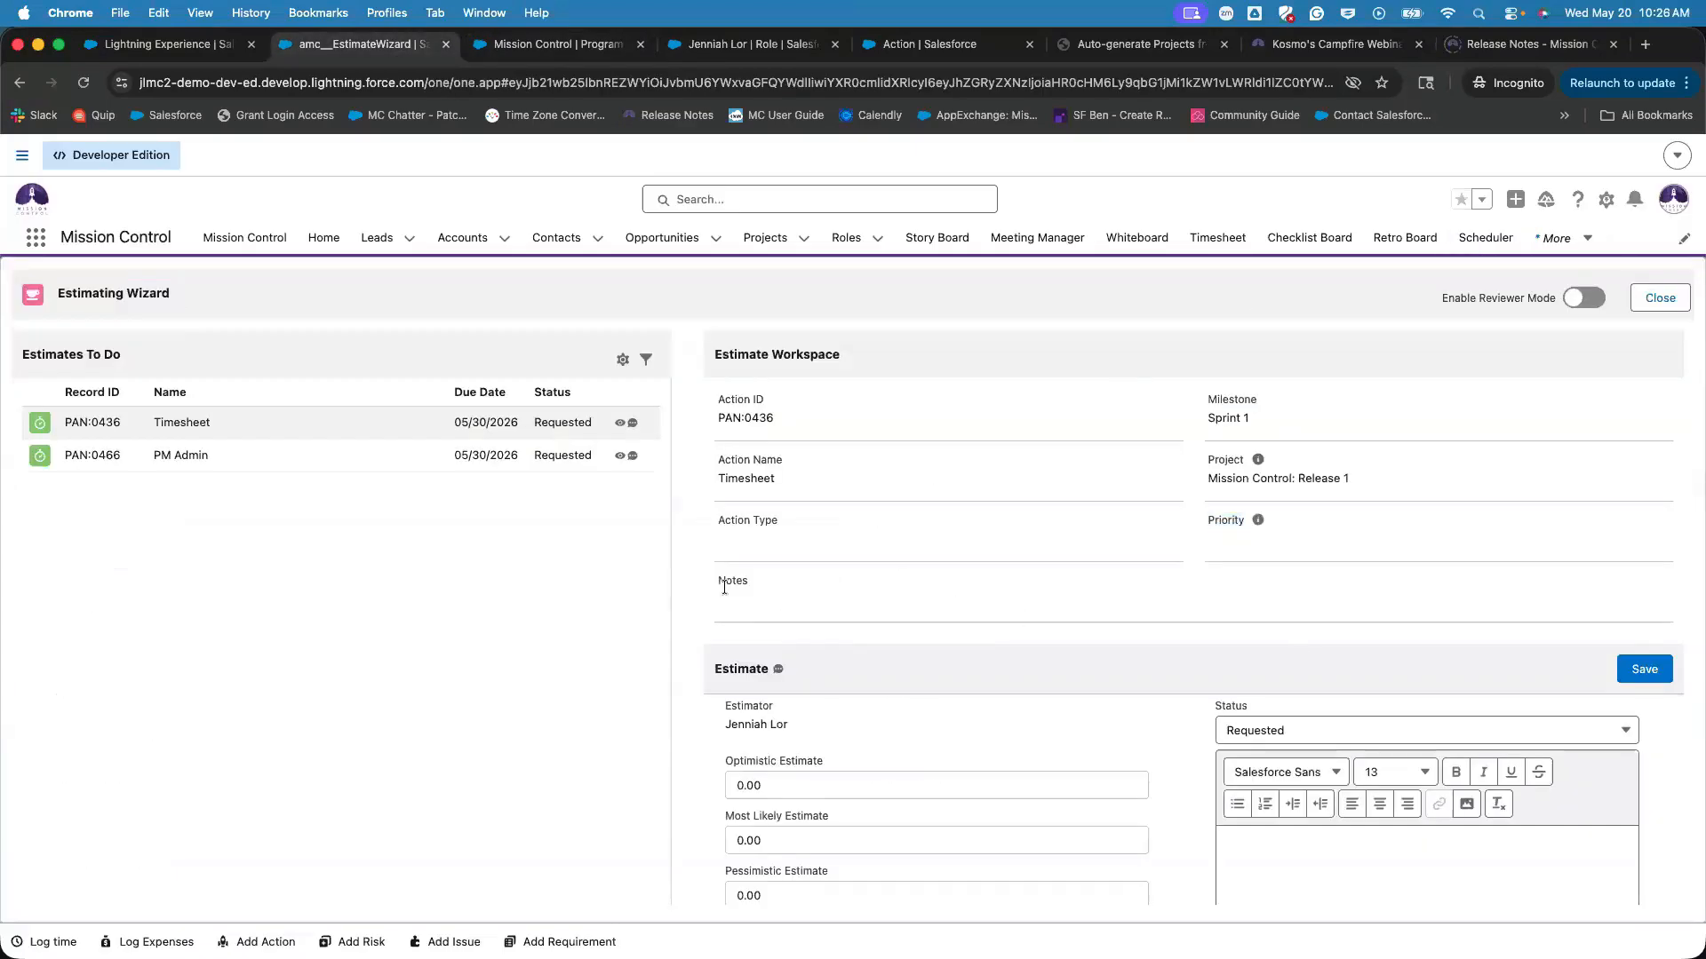
{"action": "left_click_drag", "start_coordinate": [715, 580], "coordinate": [1451, 584]}
{"action": "left_click", "coordinate": [1144, 595]}
Compare the wizard layout with the Action field sets in Setup and open the Estimate Wizard 1 Column Fields set.
{"action": "left_click", "coordinate": [924, 44]}
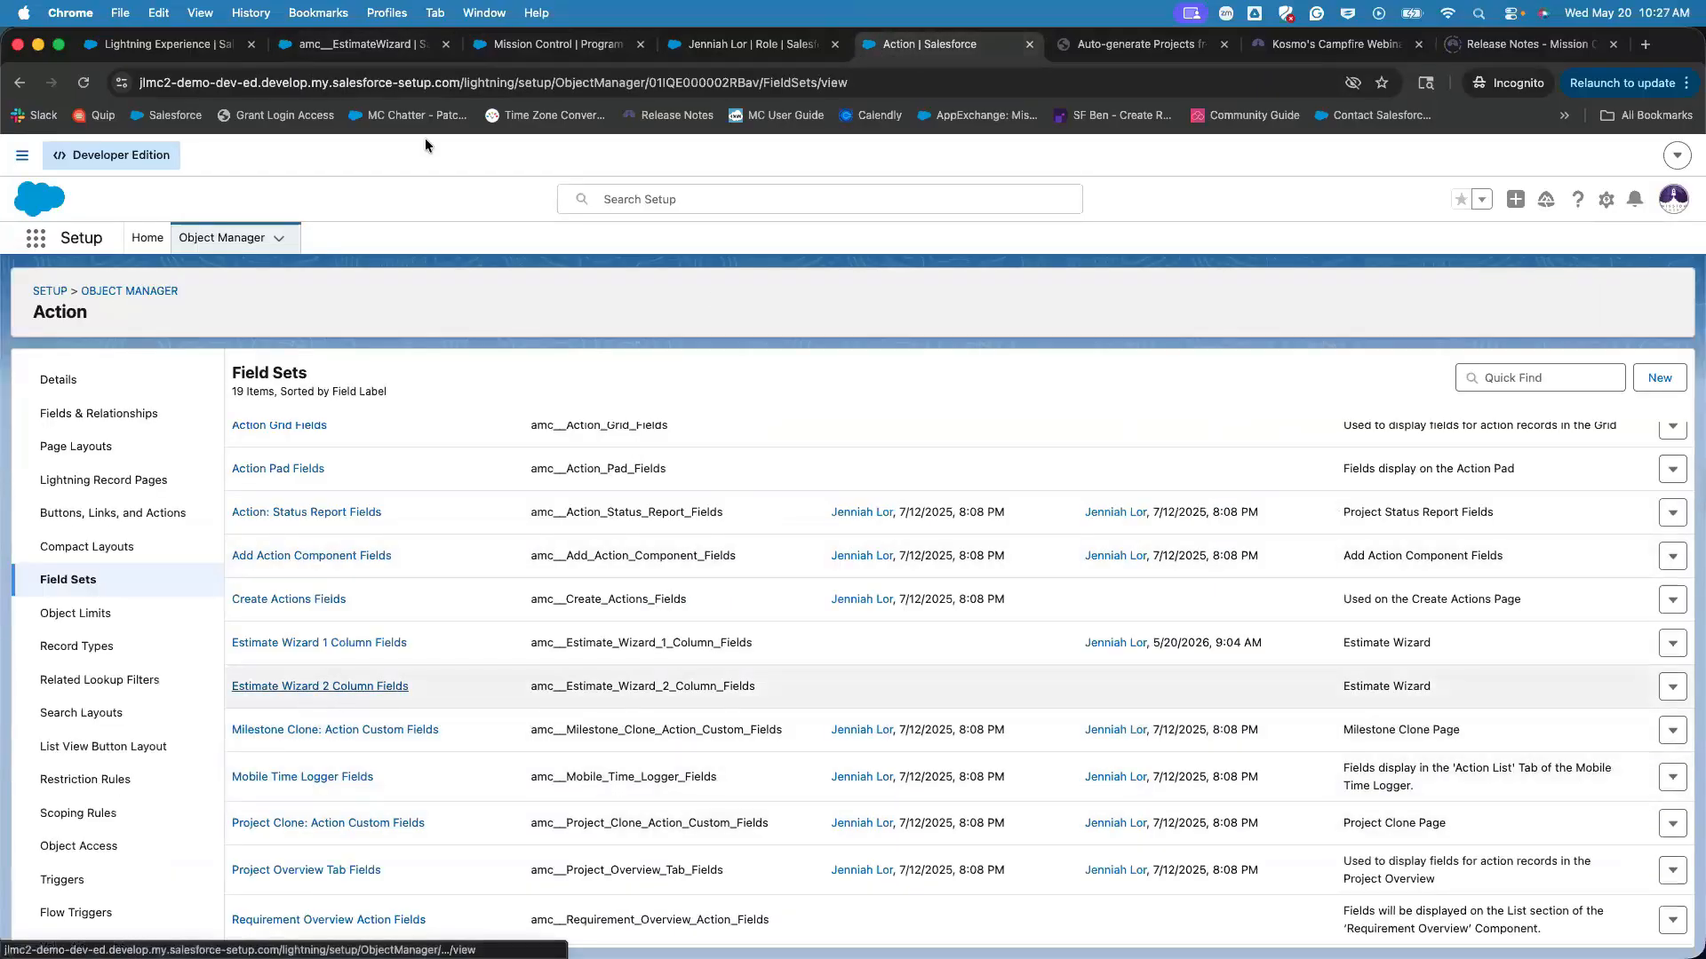
{"action": "left_click", "coordinate": [362, 43]}
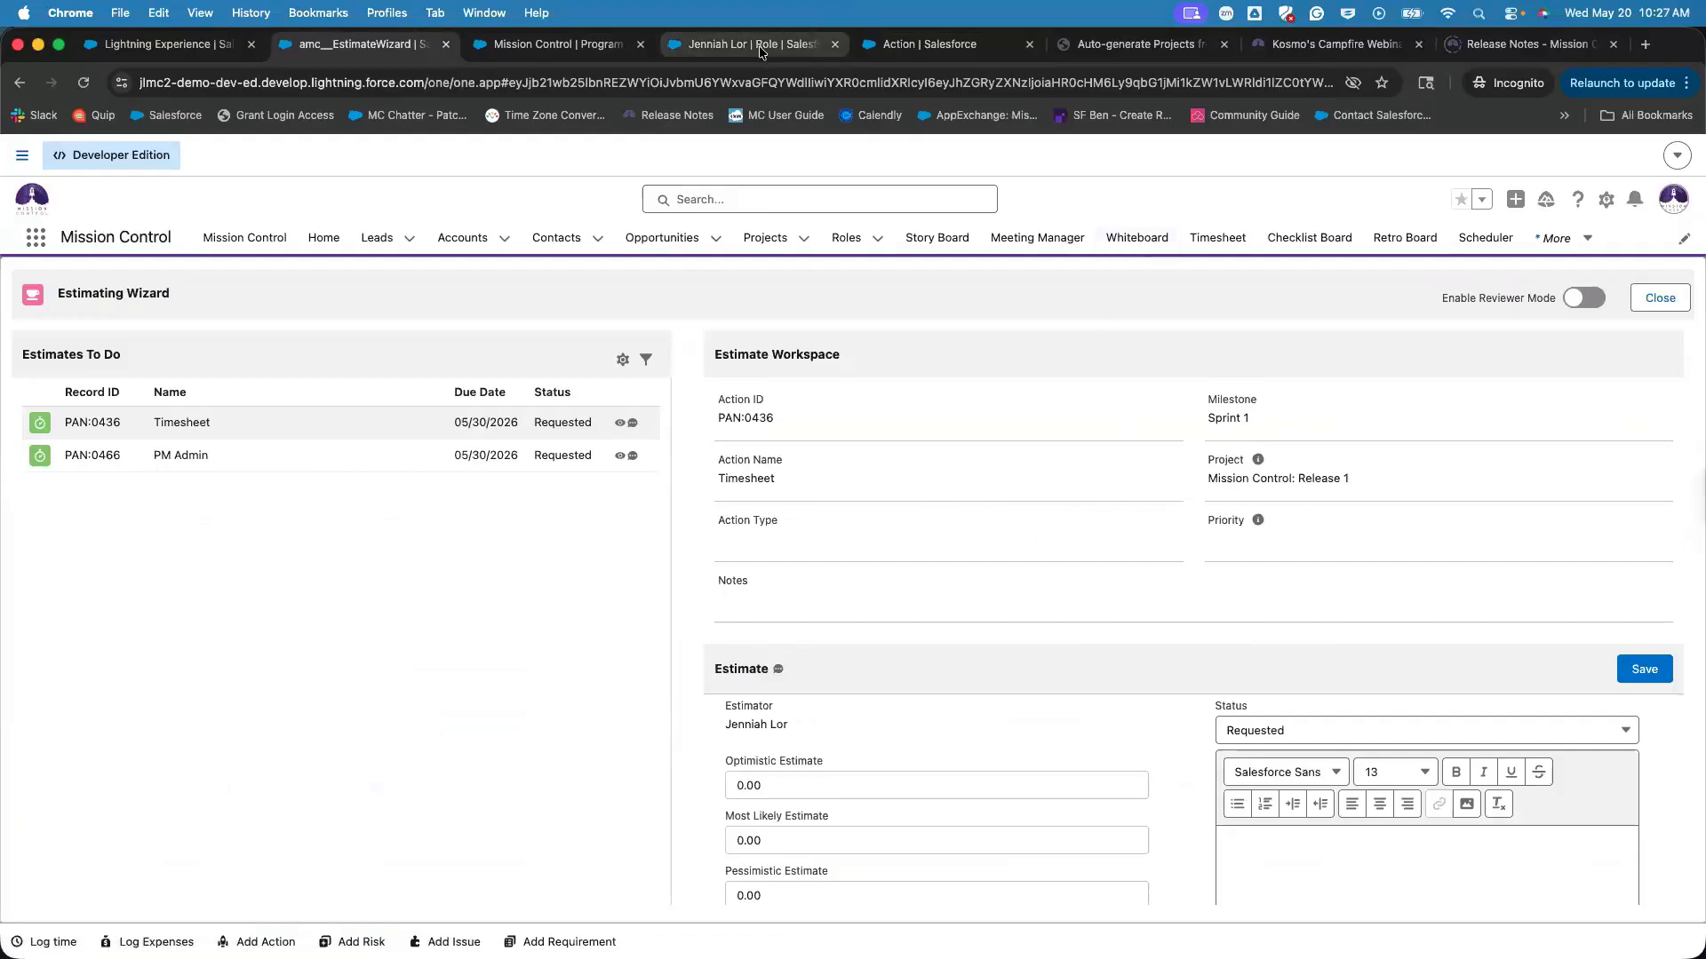
{"action": "key", "text": "super+5"}
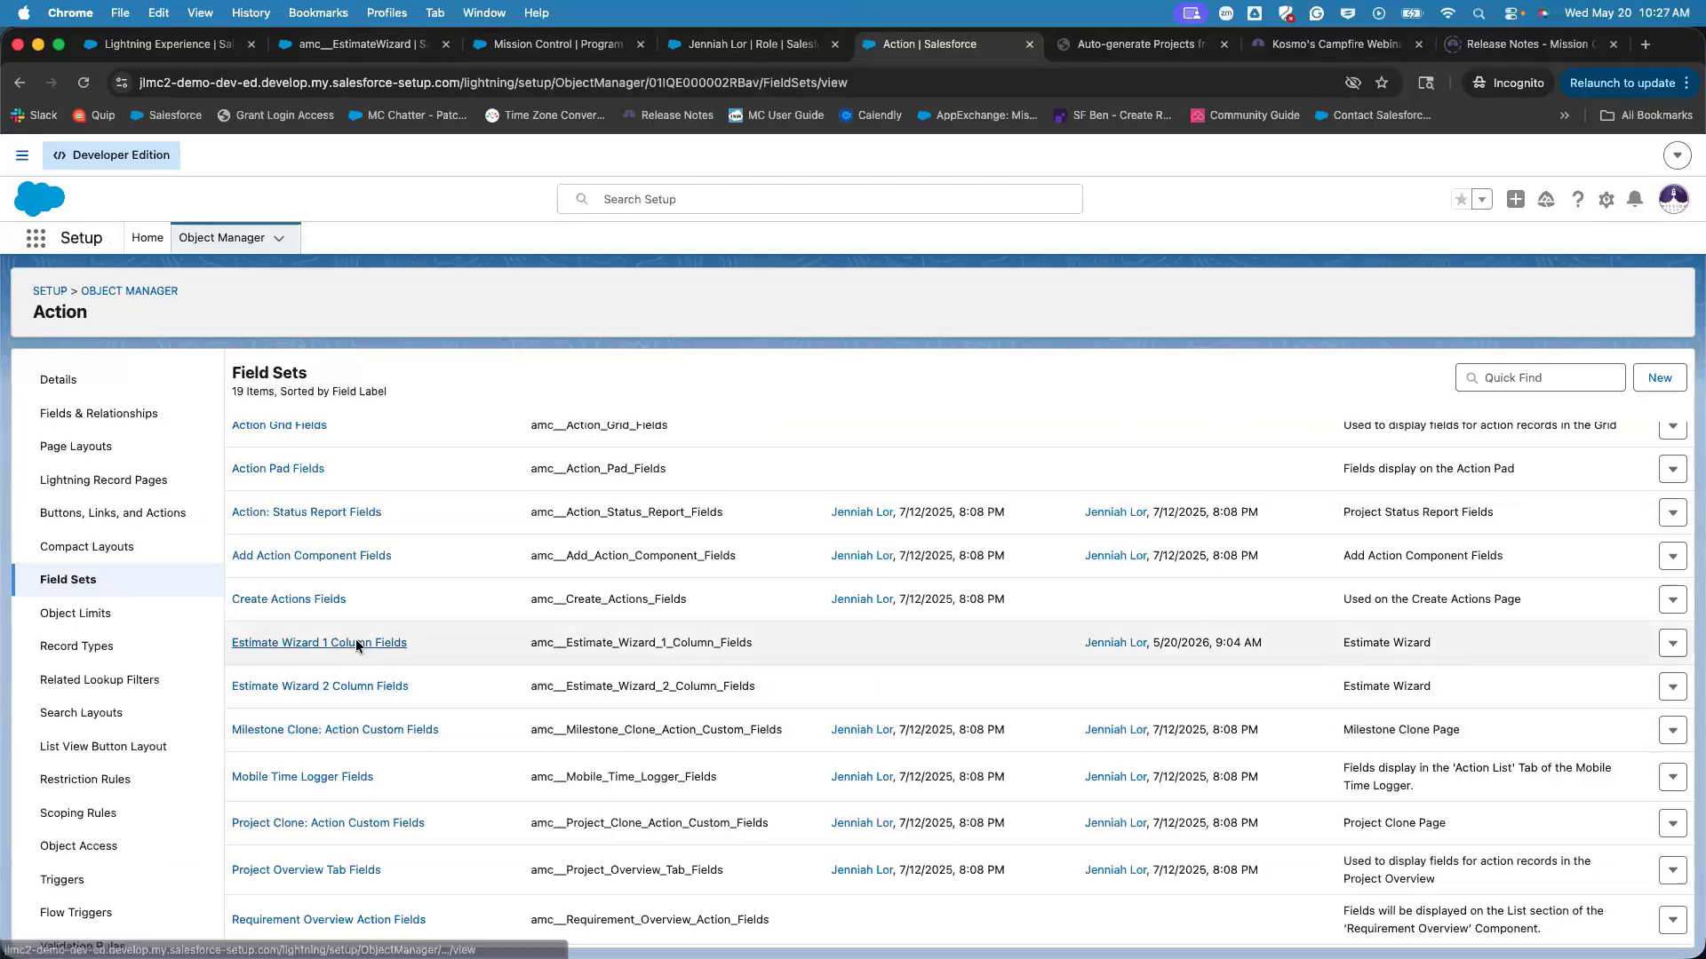
{"action": "left_click", "coordinate": [356, 640]}
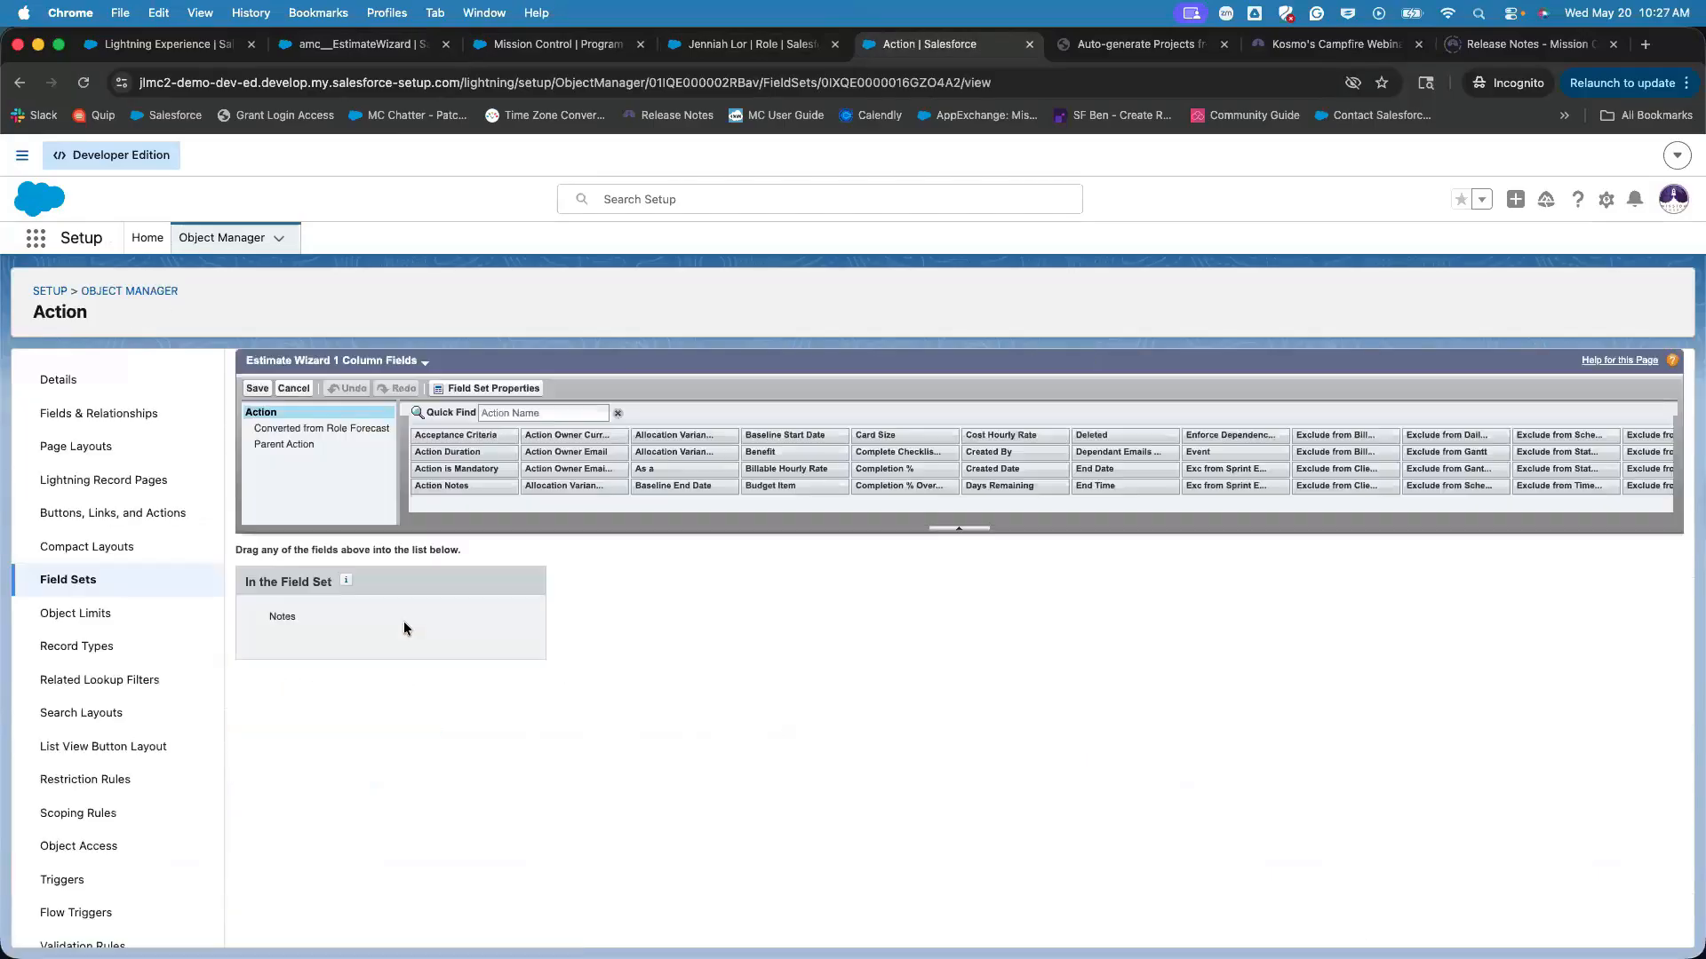
Add the Action is Mandatory field above Notes in the Estimate Wizard 1 Column Fields set and save it.
{"action": "left_click_drag", "start_coordinate": [405, 600], "coordinate": [335, 588]}
{"action": "left_click", "coordinate": [256, 388]}
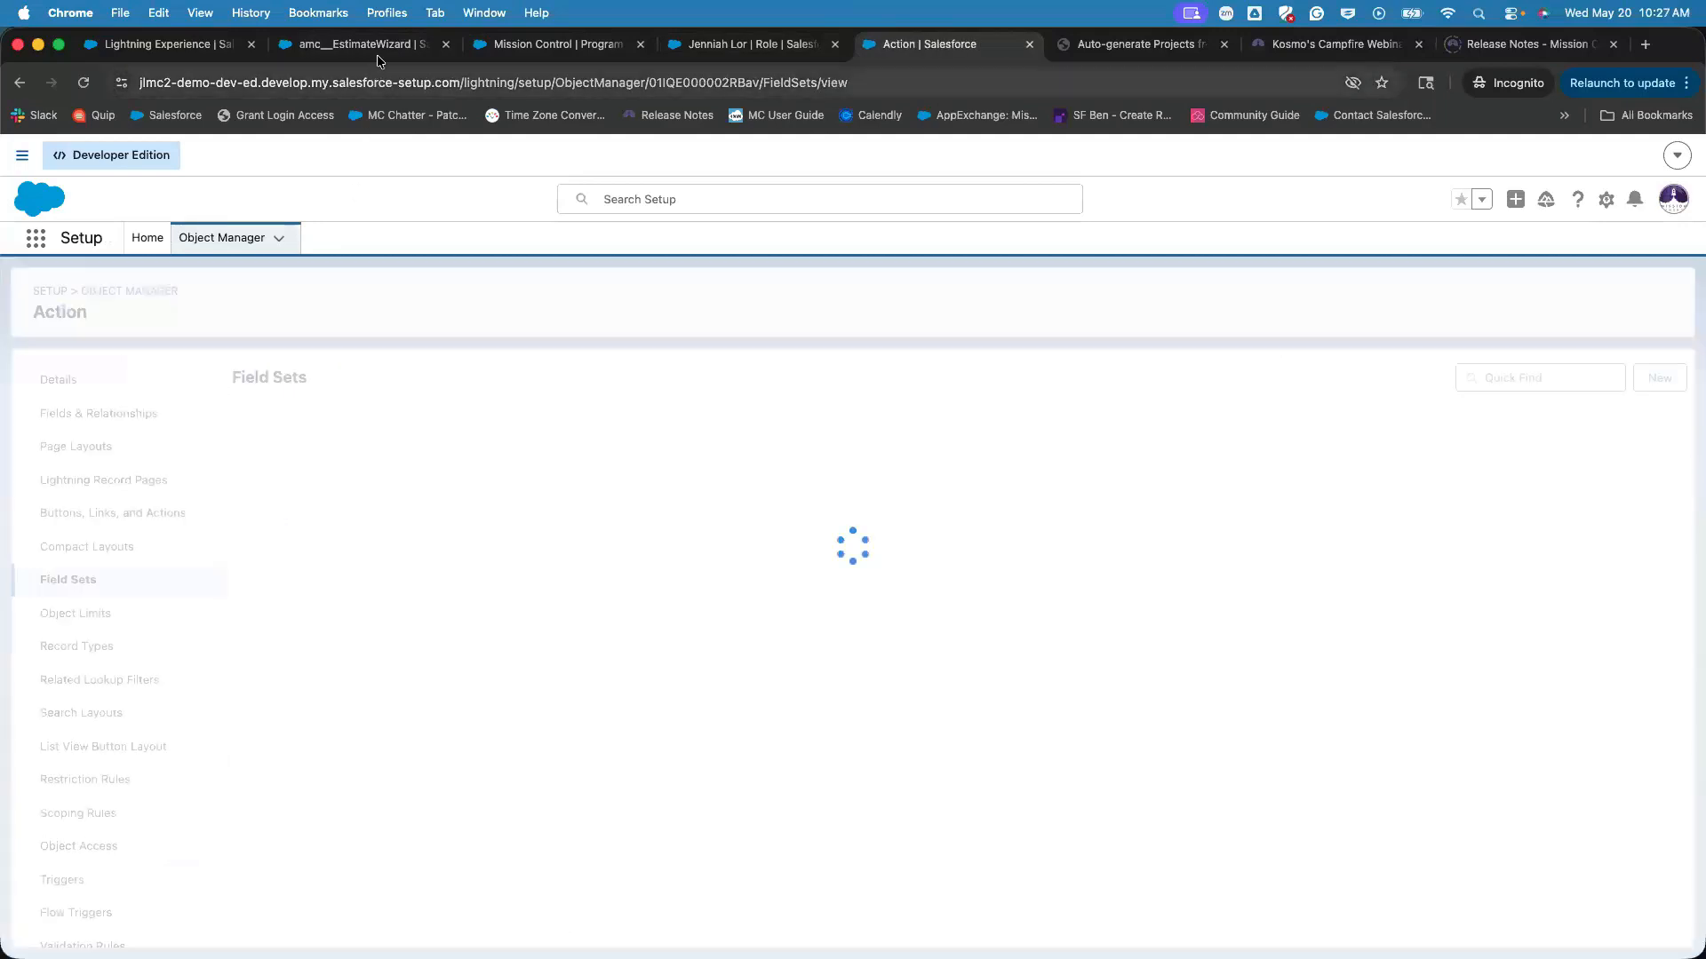
Reload the Estimating Wizard and reopen the Timesheet action to check the Action is Mandatory field in the workspace.
{"action": "left_click", "coordinate": [378, 48]}
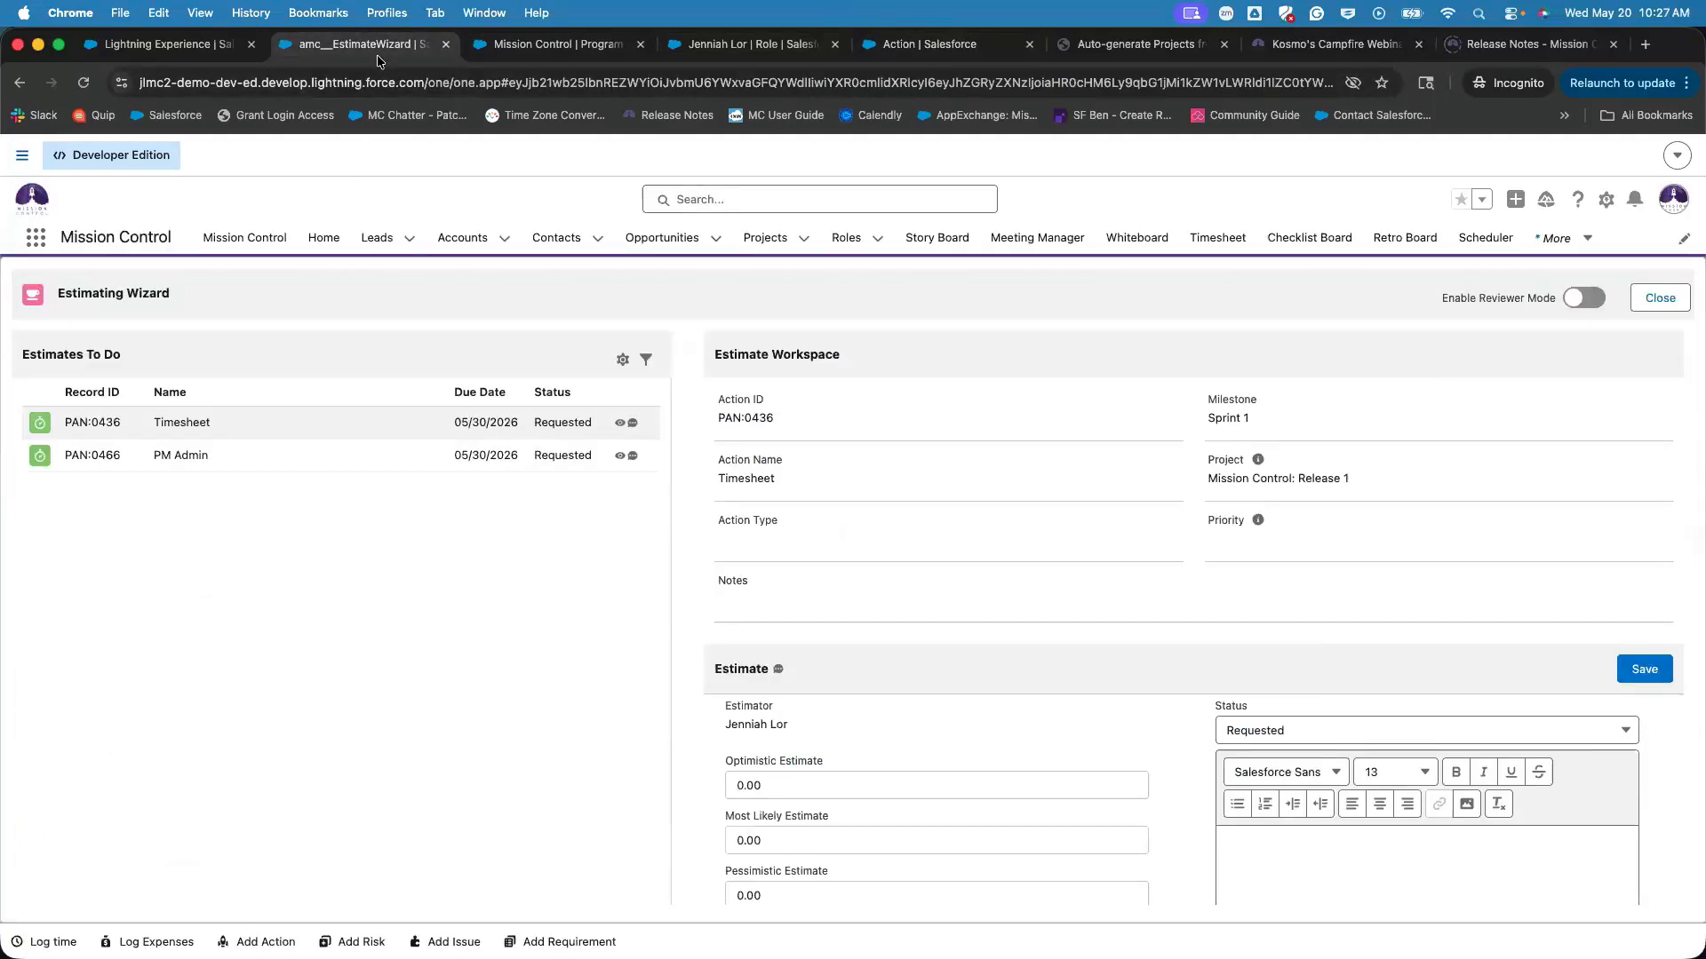
{"action": "left_click", "coordinate": [85, 82]}
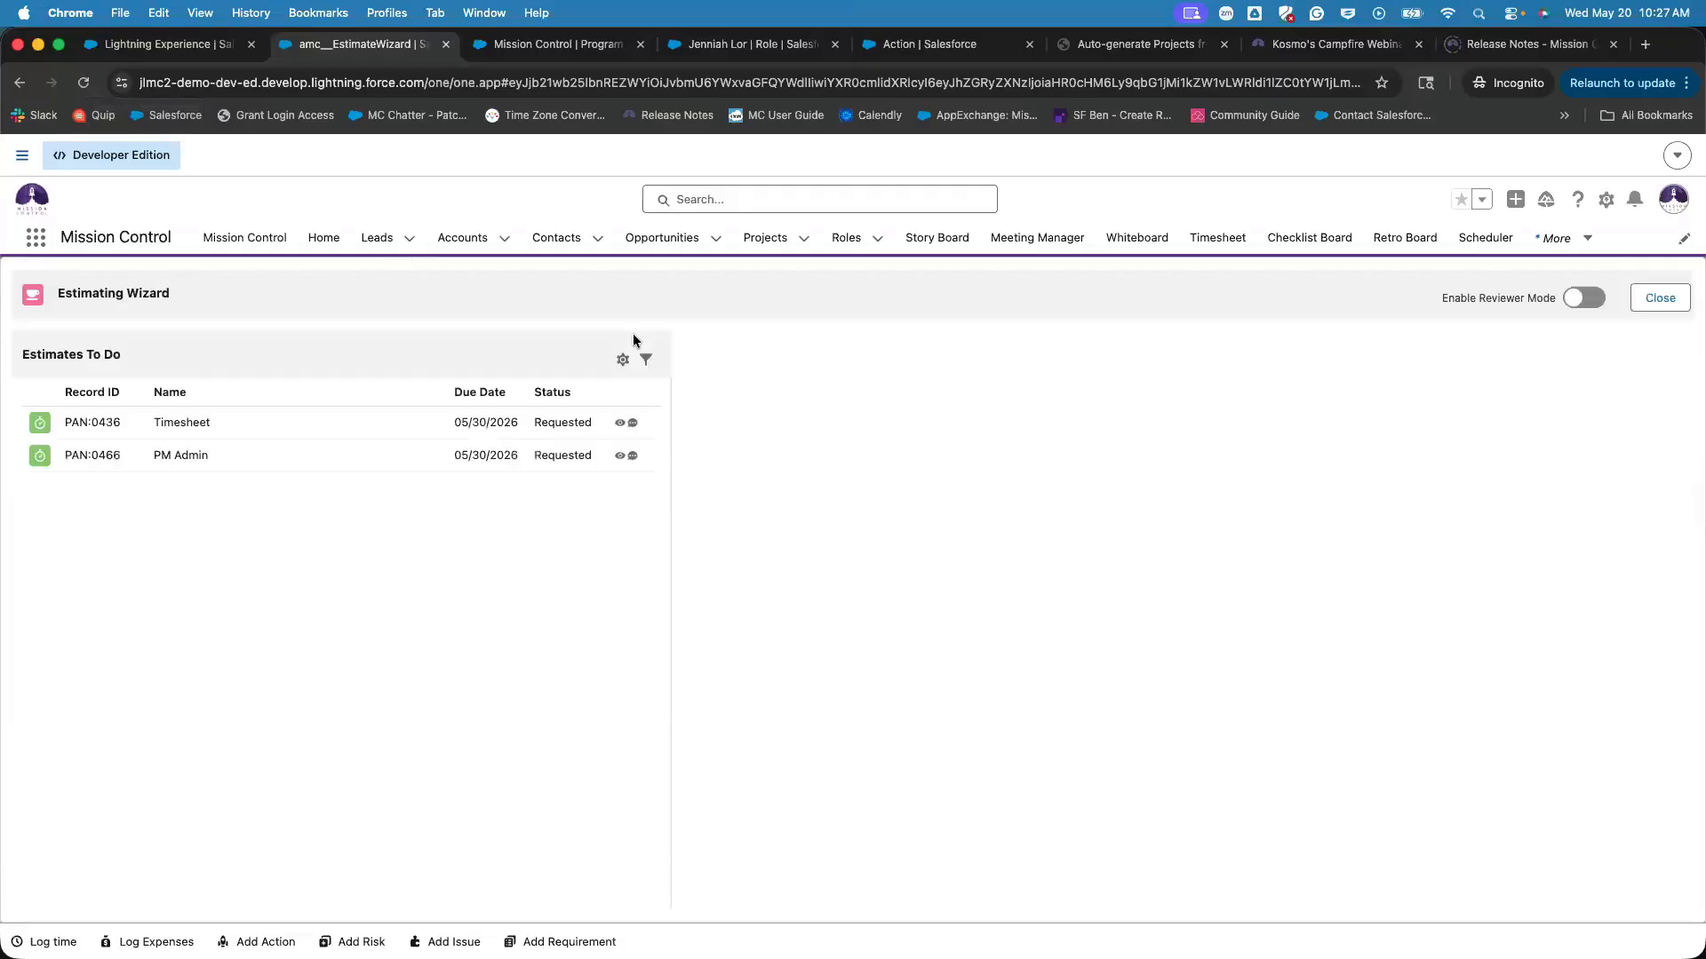
{"action": "left_click", "coordinate": [620, 423]}
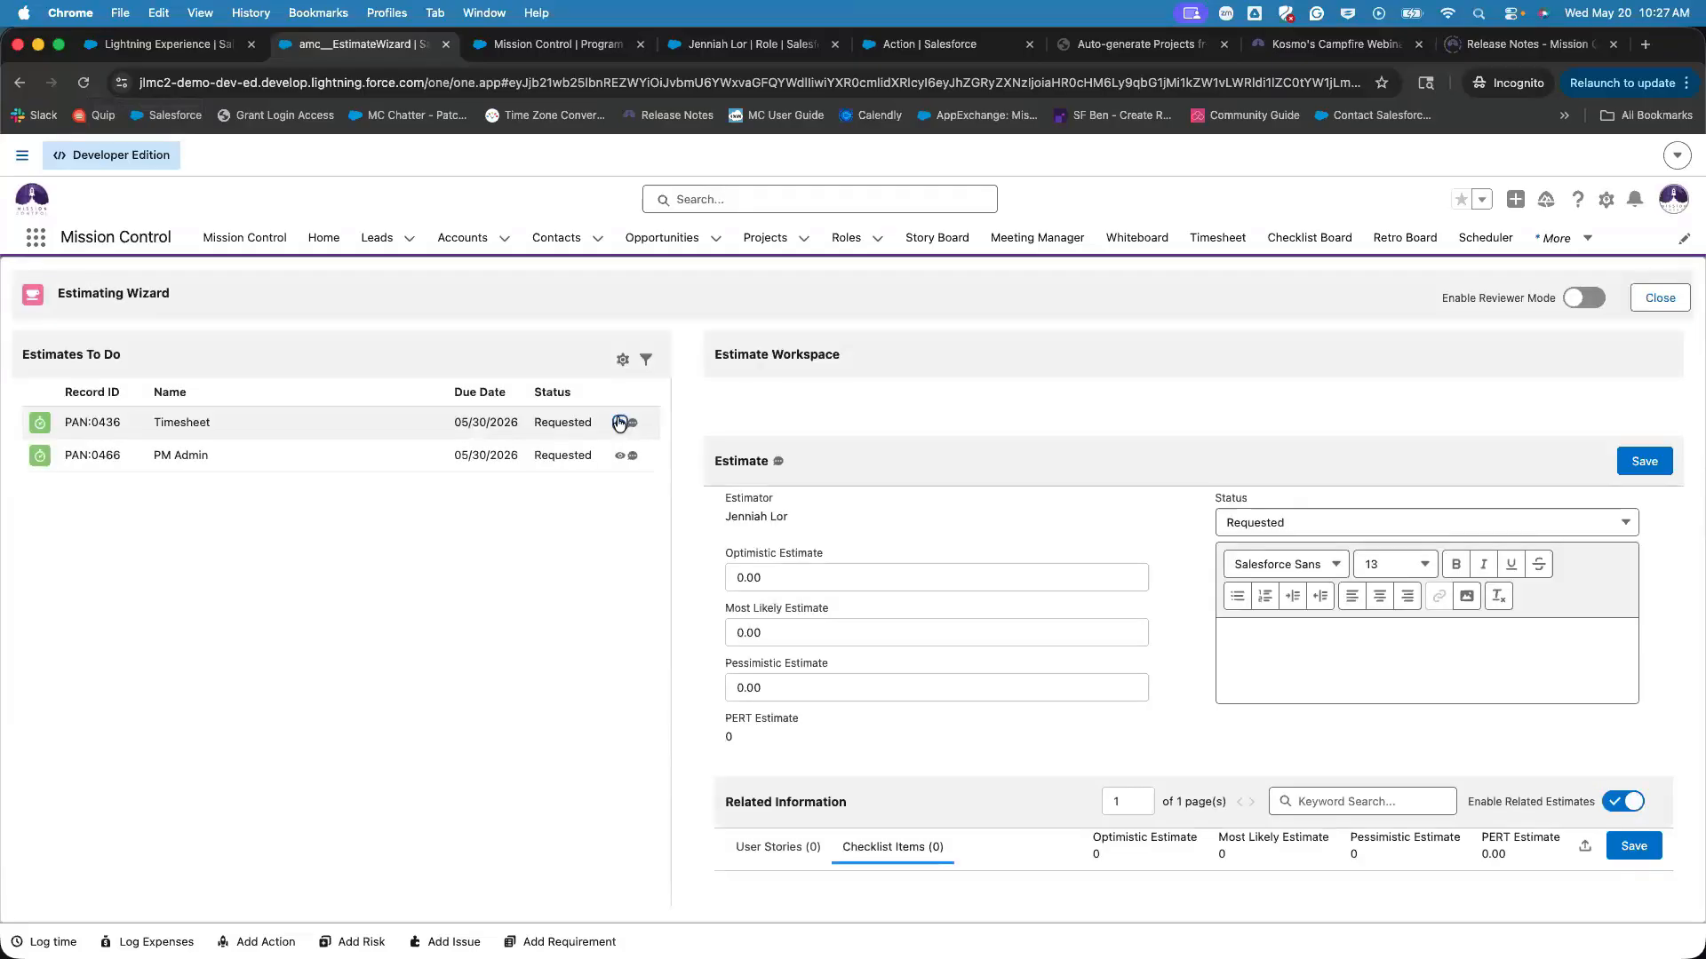
{"action": "left_click", "coordinate": [620, 423]}
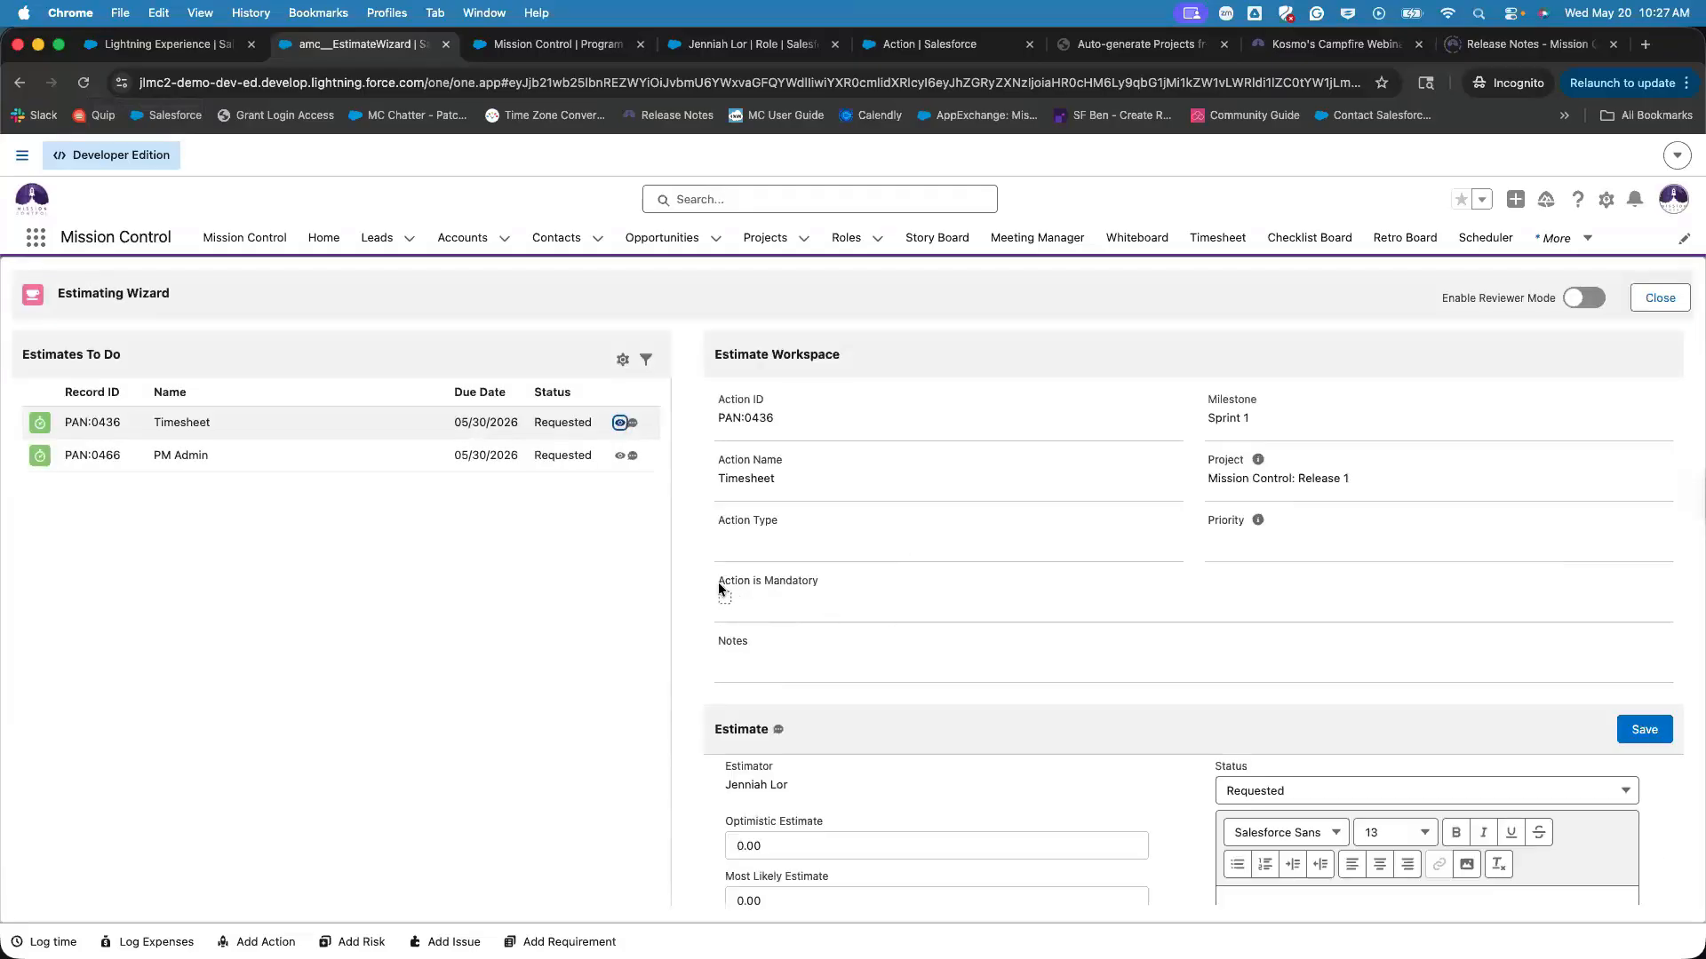
{"action": "left_click_drag", "start_coordinate": [718, 583], "coordinate": [838, 579]}
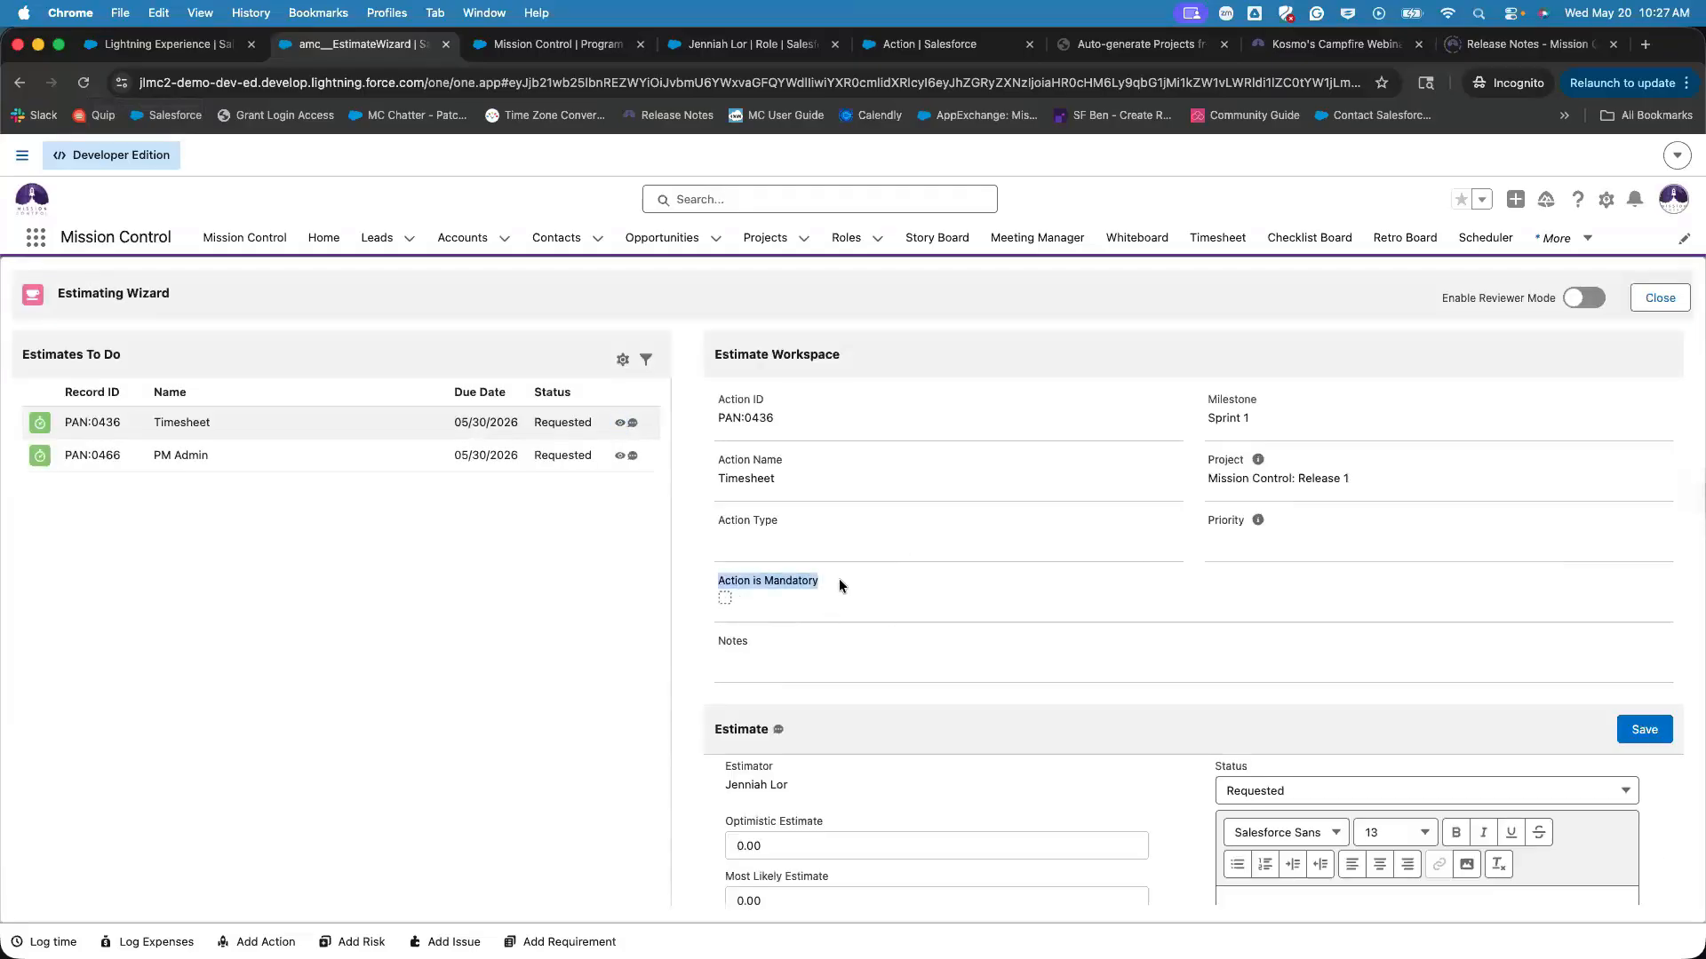
{"action": "left_click", "coordinate": [730, 586]}
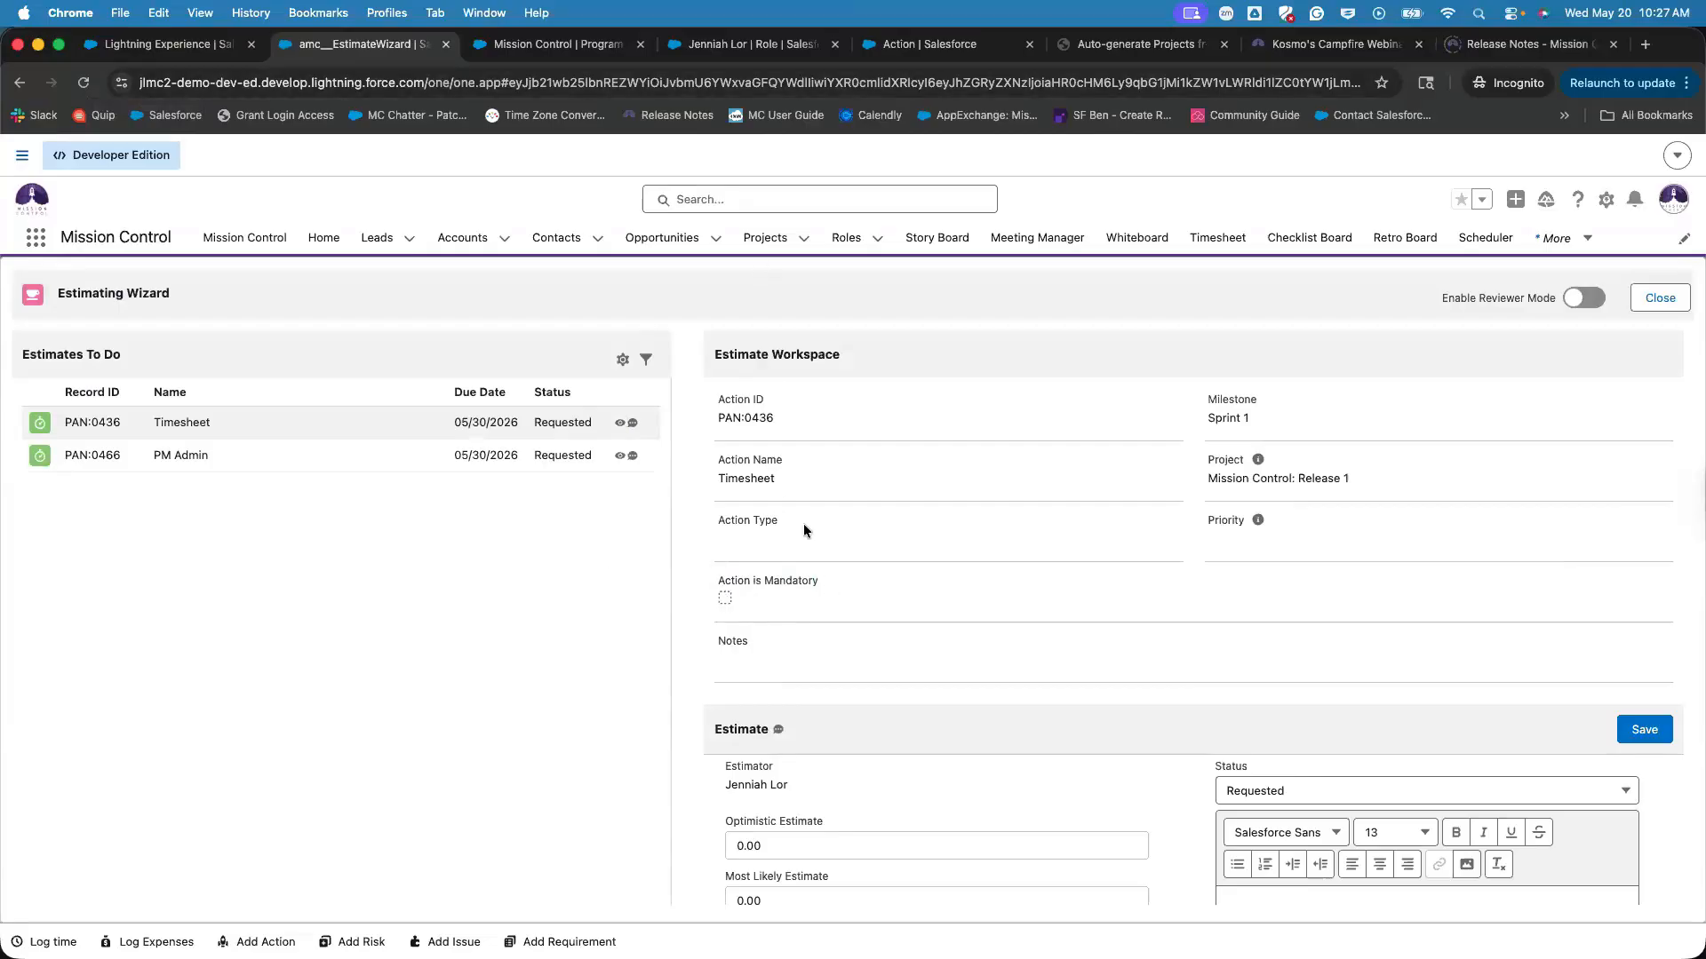
Set the Timesheet action's Optimistic Estimate to 6 and its Most Likely Estimate to 8.
{"action": "scroll", "coordinate": [805, 670], "scroll_direction": "down", "scroll_amount": 3}
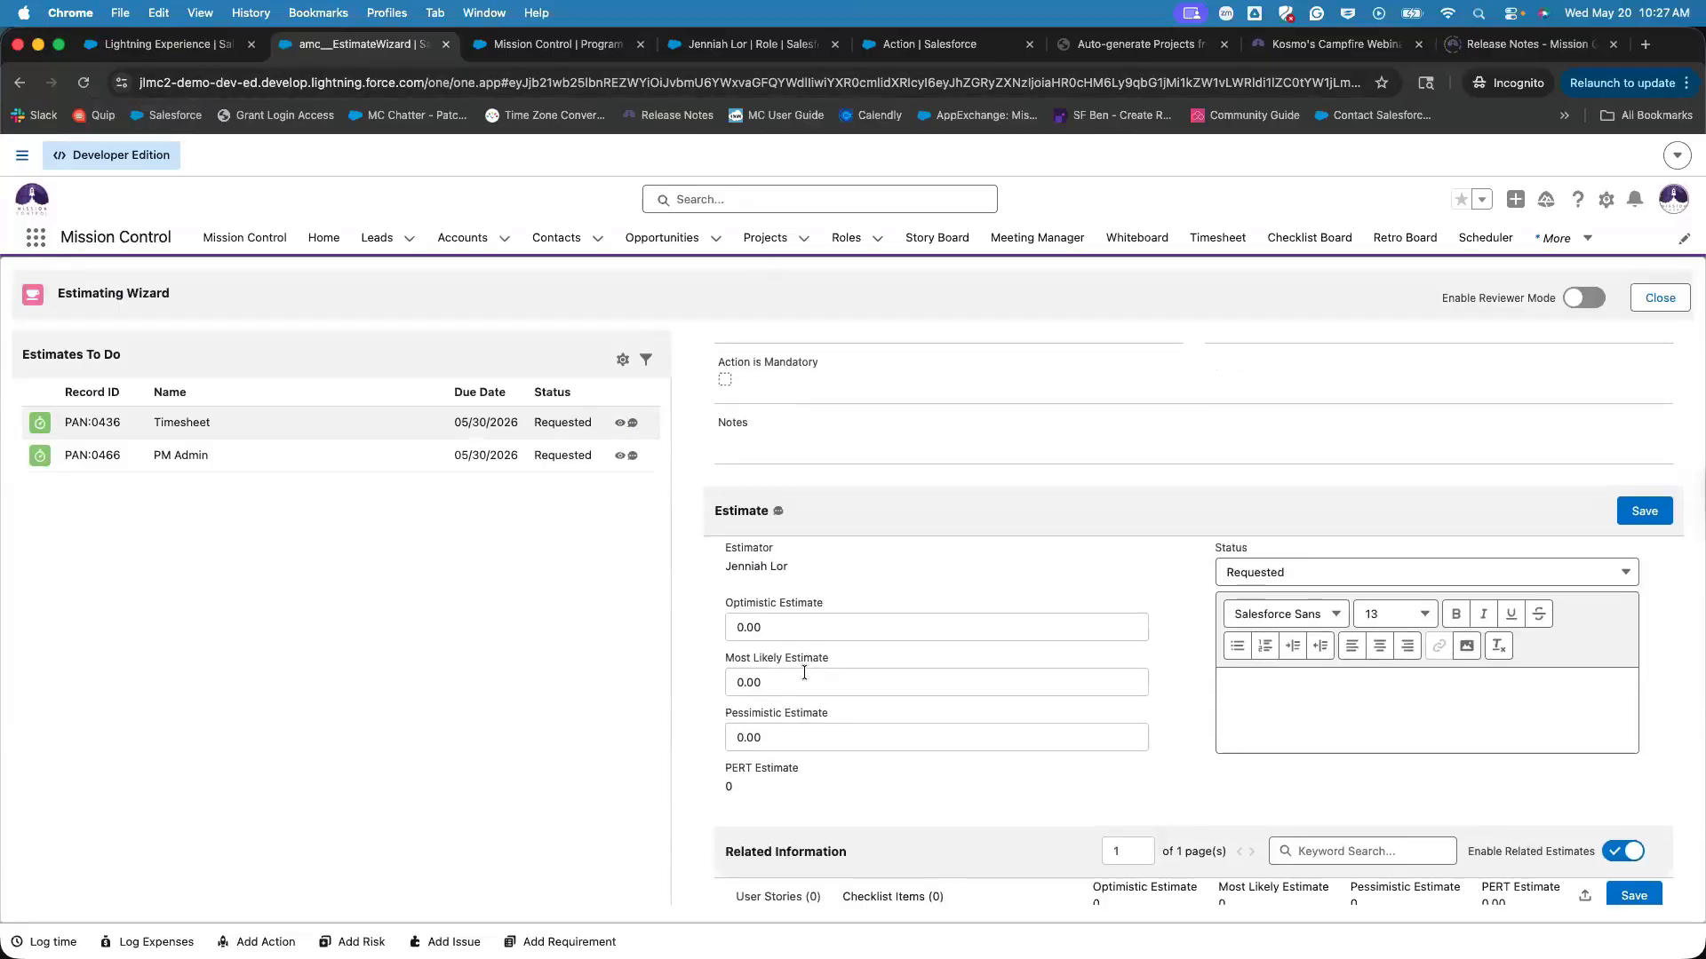
{"action": "scroll", "coordinate": [1038, 546], "scroll_direction": "up", "scroll_amount": 3}
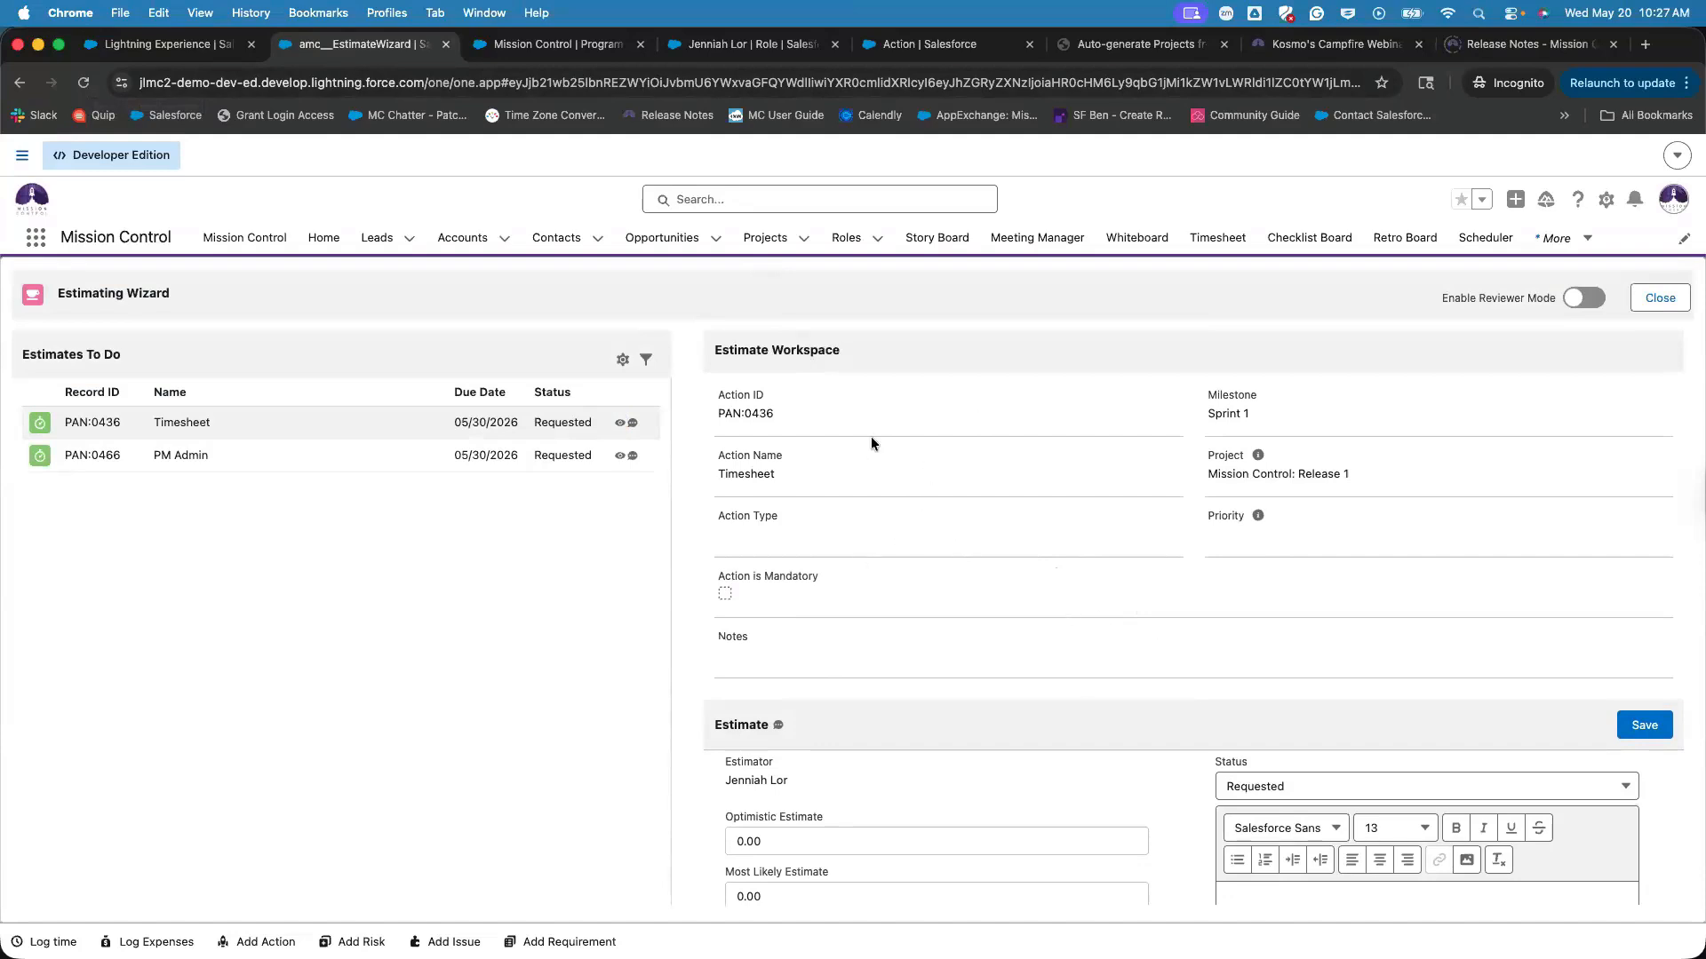
{"action": "scroll", "coordinate": [819, 658], "scroll_direction": "down", "scroll_amount": 3}
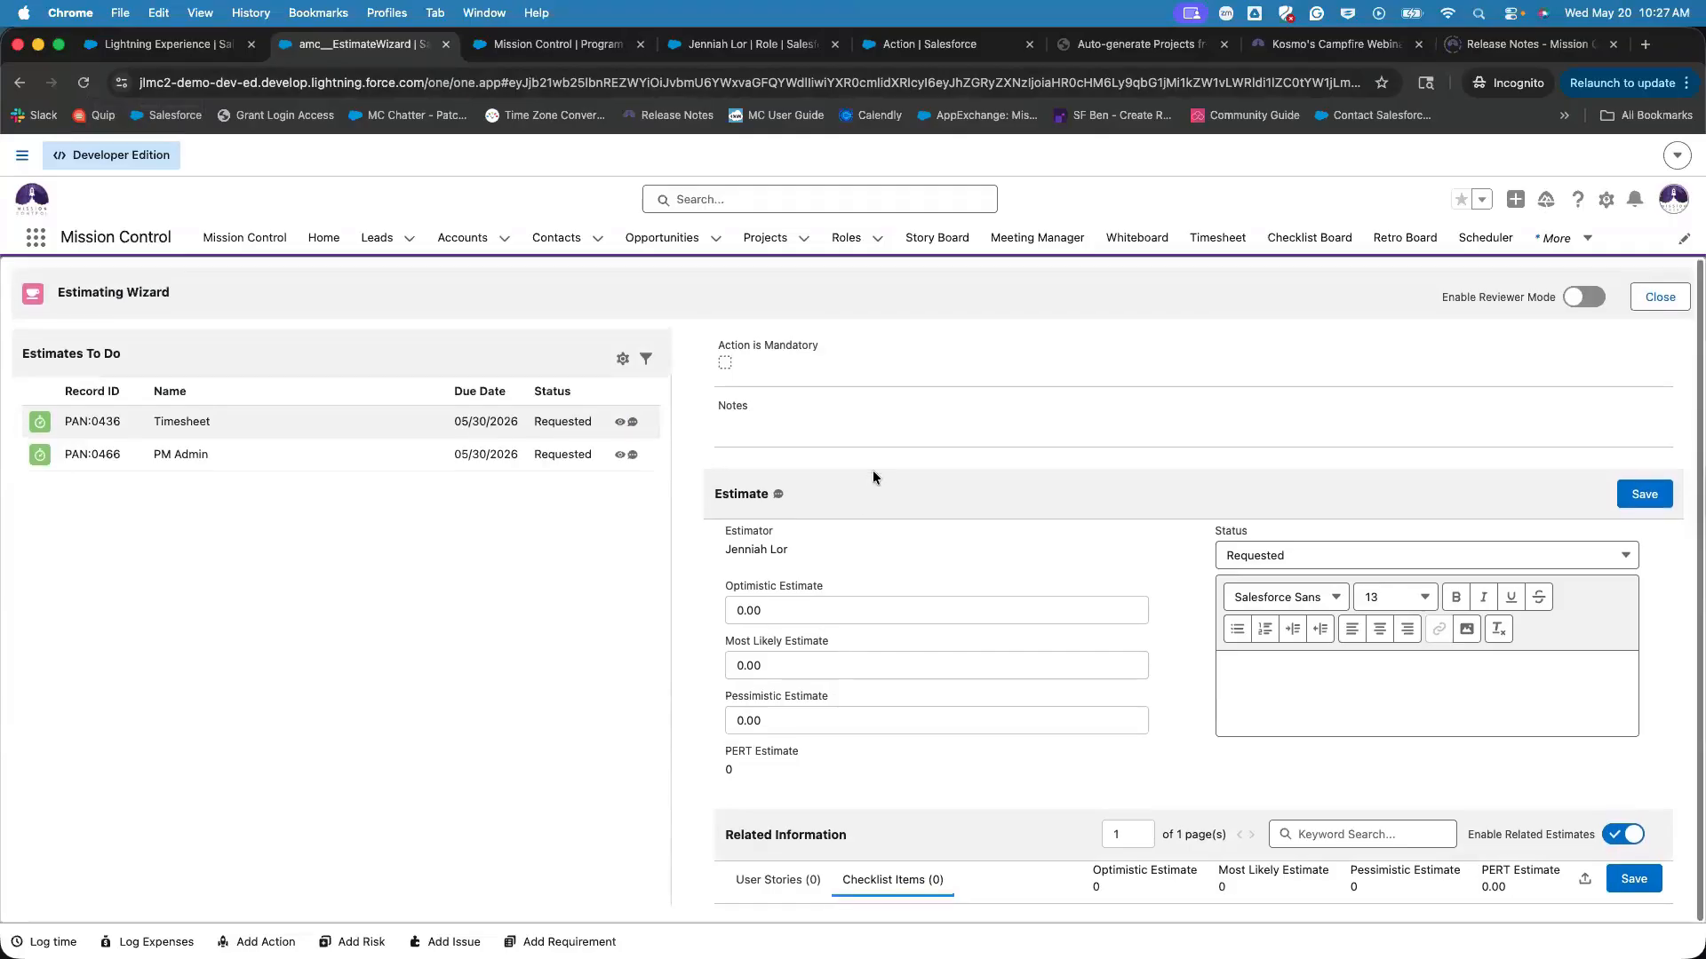
{"action": "scroll", "coordinate": [838, 605], "scroll_direction": "up", "scroll_amount": 3}
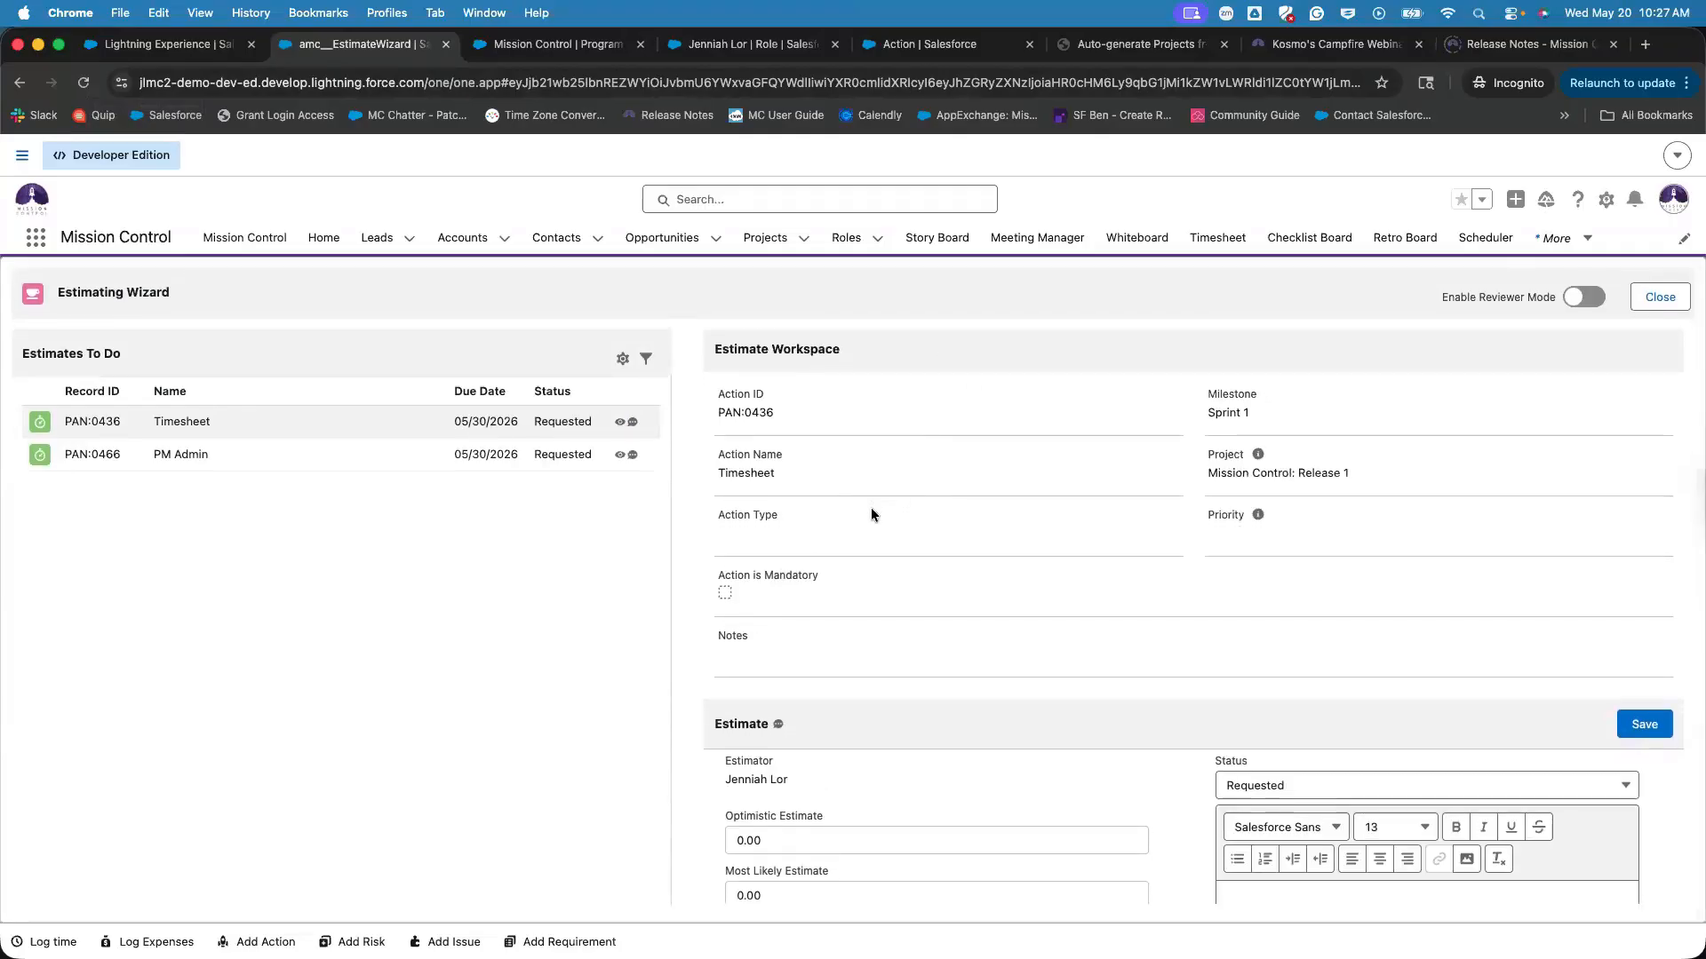
{"action": "scroll", "coordinate": [800, 578], "scroll_direction": "down", "scroll_amount": 3}
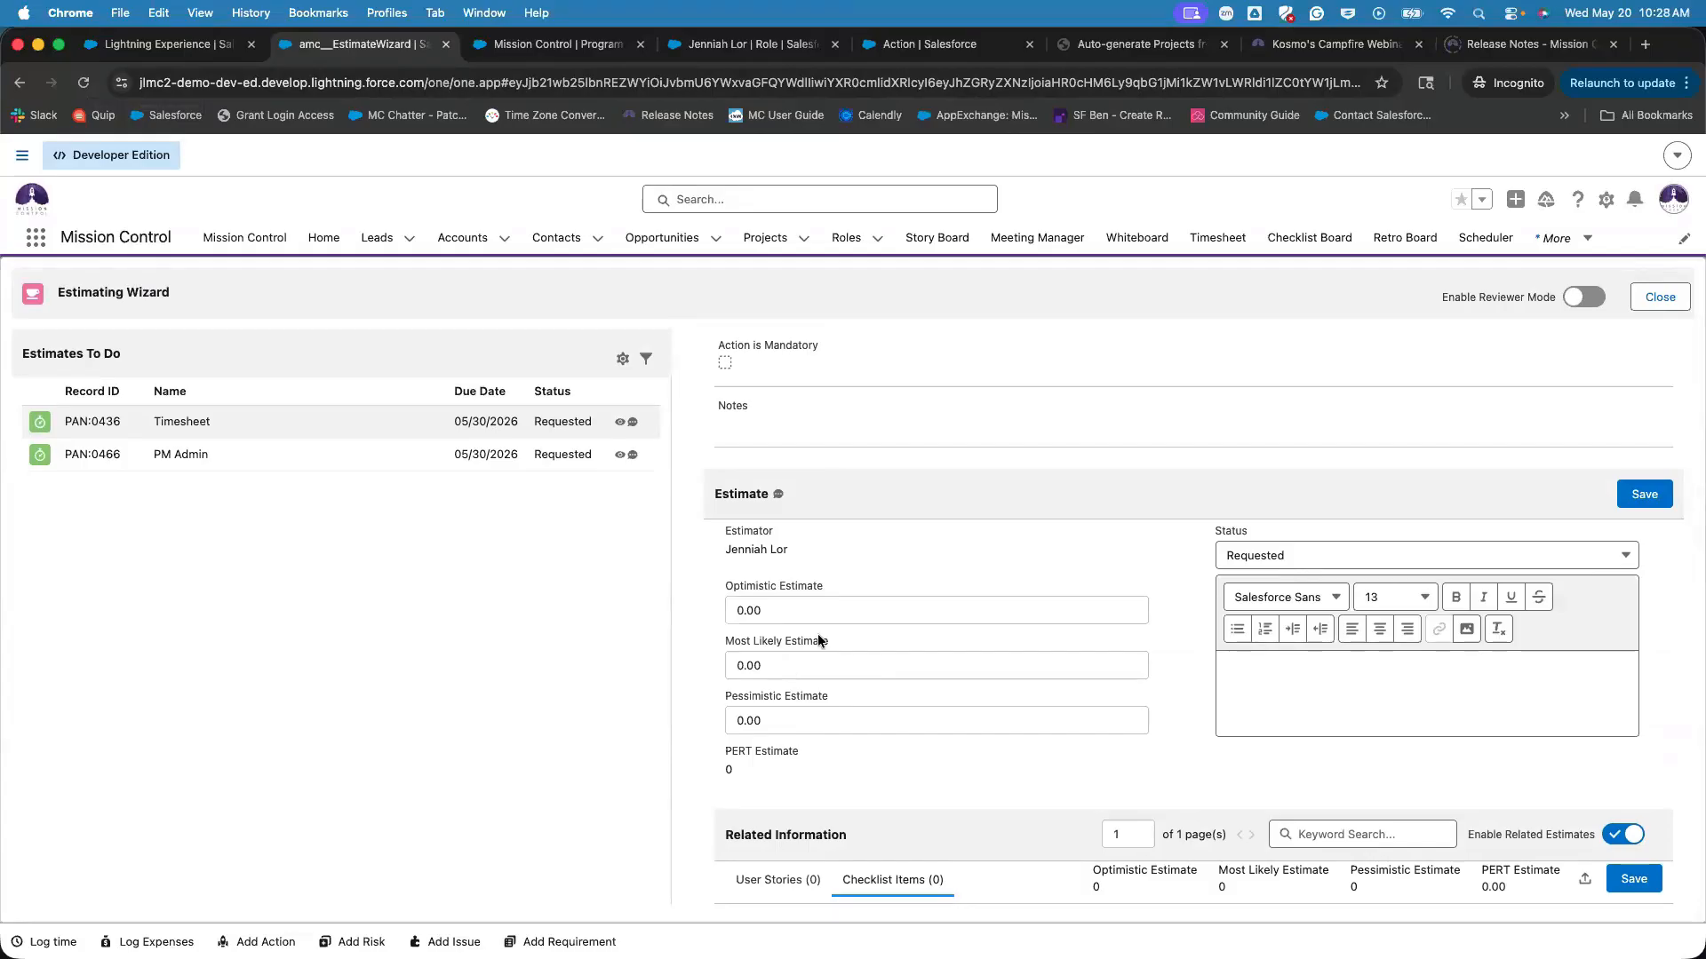
{"action": "left_click", "coordinate": [862, 613]}
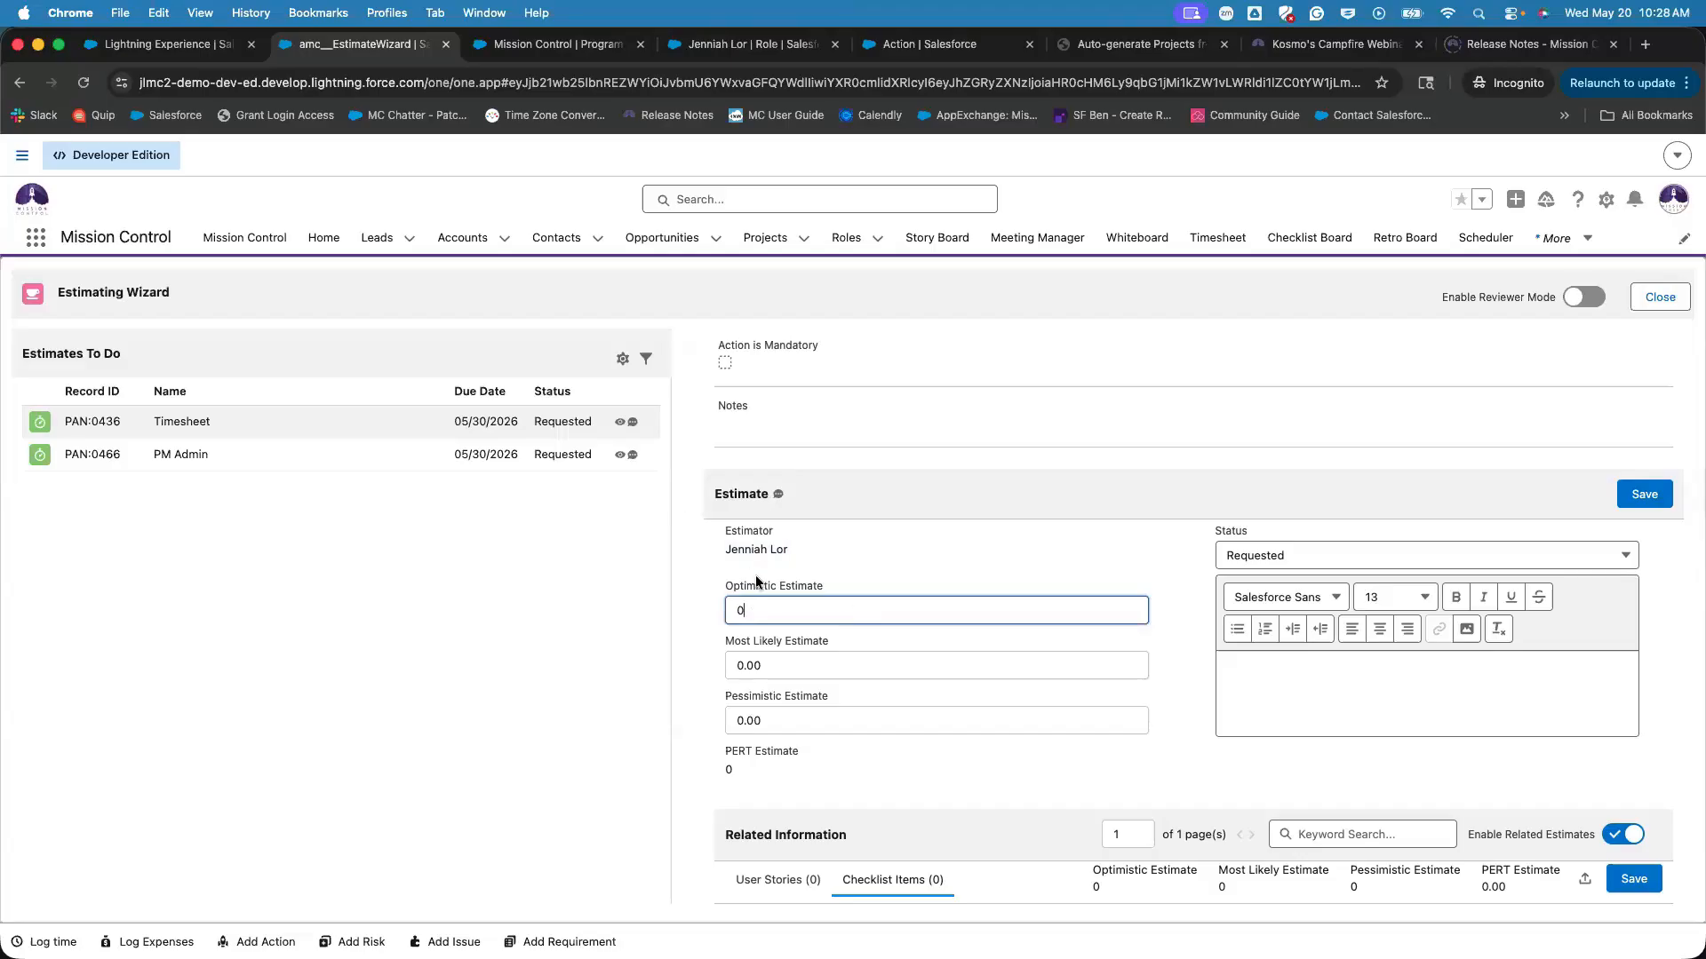
{"action": "double_click", "coordinate": [769, 607]}
{"action": "type", "text": "6"}
{"action": "left_click", "coordinate": [809, 665]}
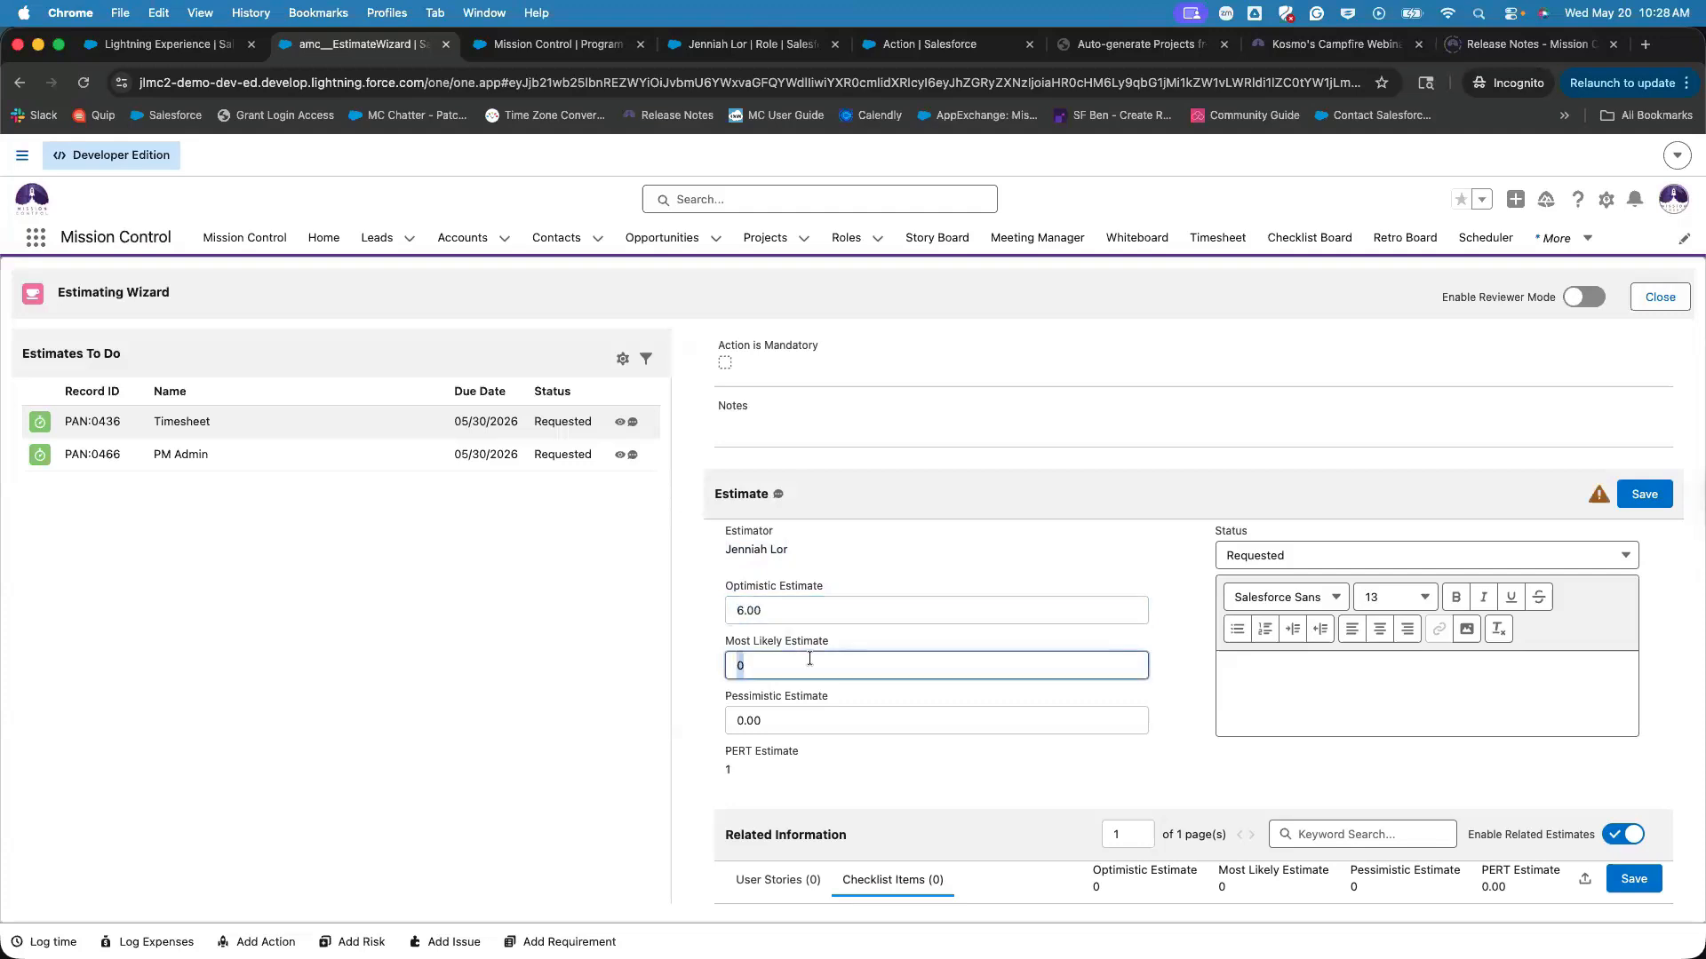
{"action": "type", "text": "8"}
Review the optimistic, most likely and pessimistic labels and set the Timesheet action's Pessimistic Estimate to 12.
{"action": "left_click", "coordinate": [863, 726]}
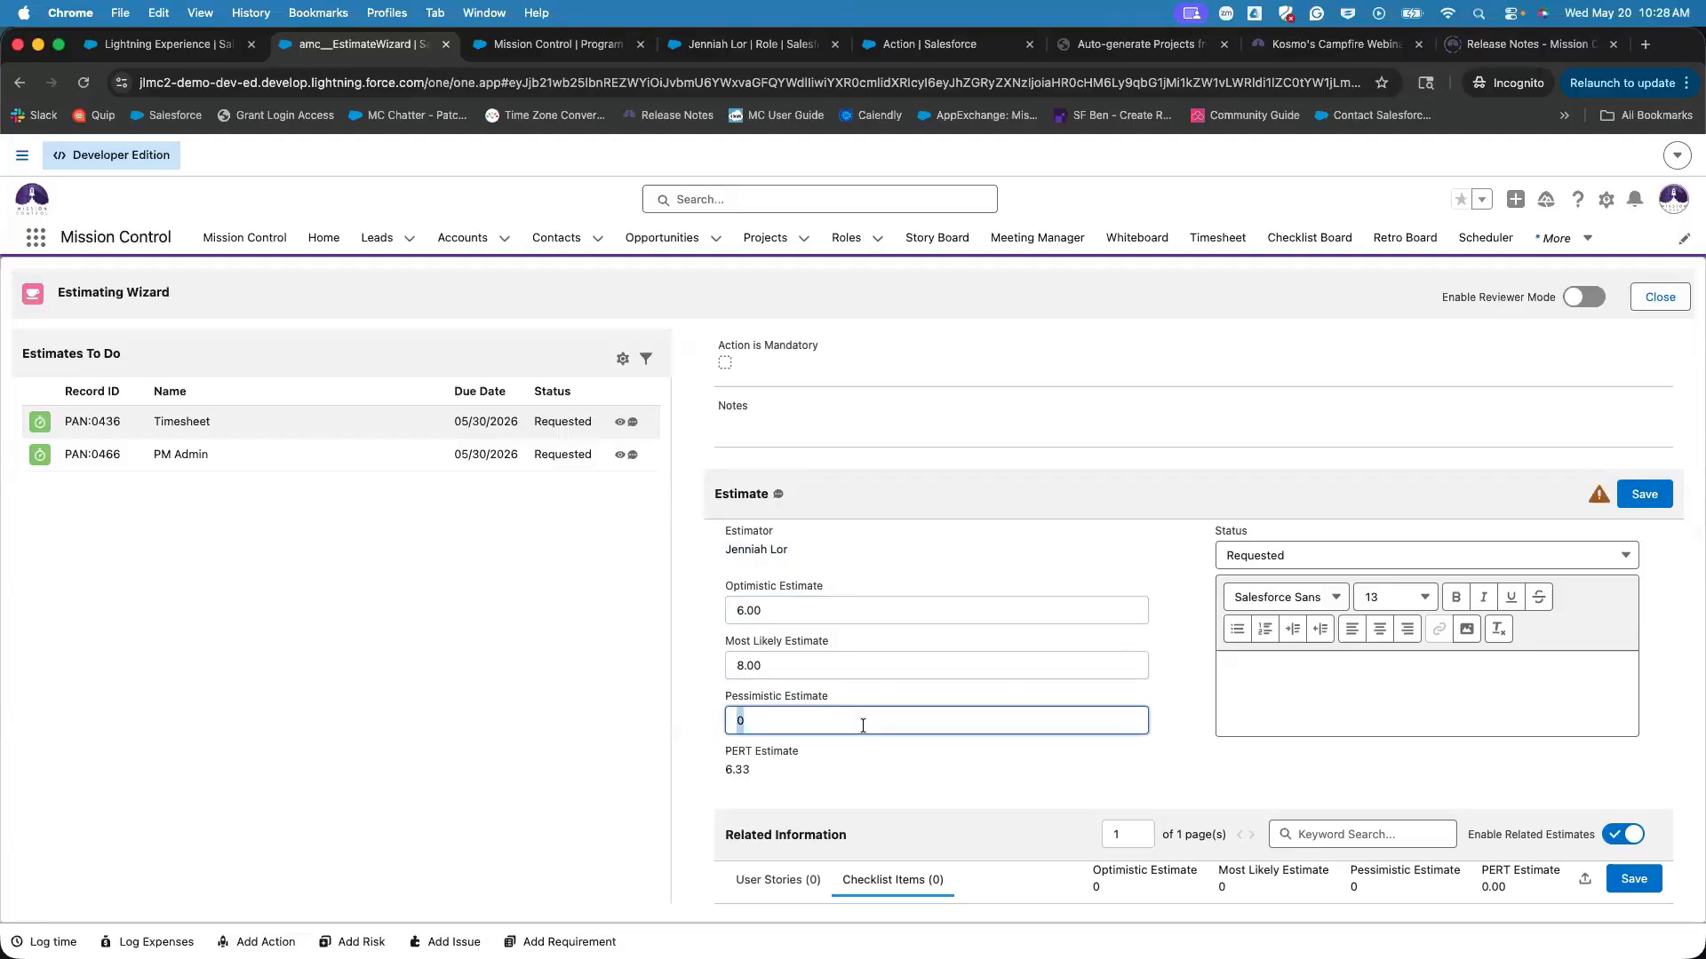
{"action": "left_click_drag", "start_coordinate": [735, 642], "coordinate": [831, 642]}
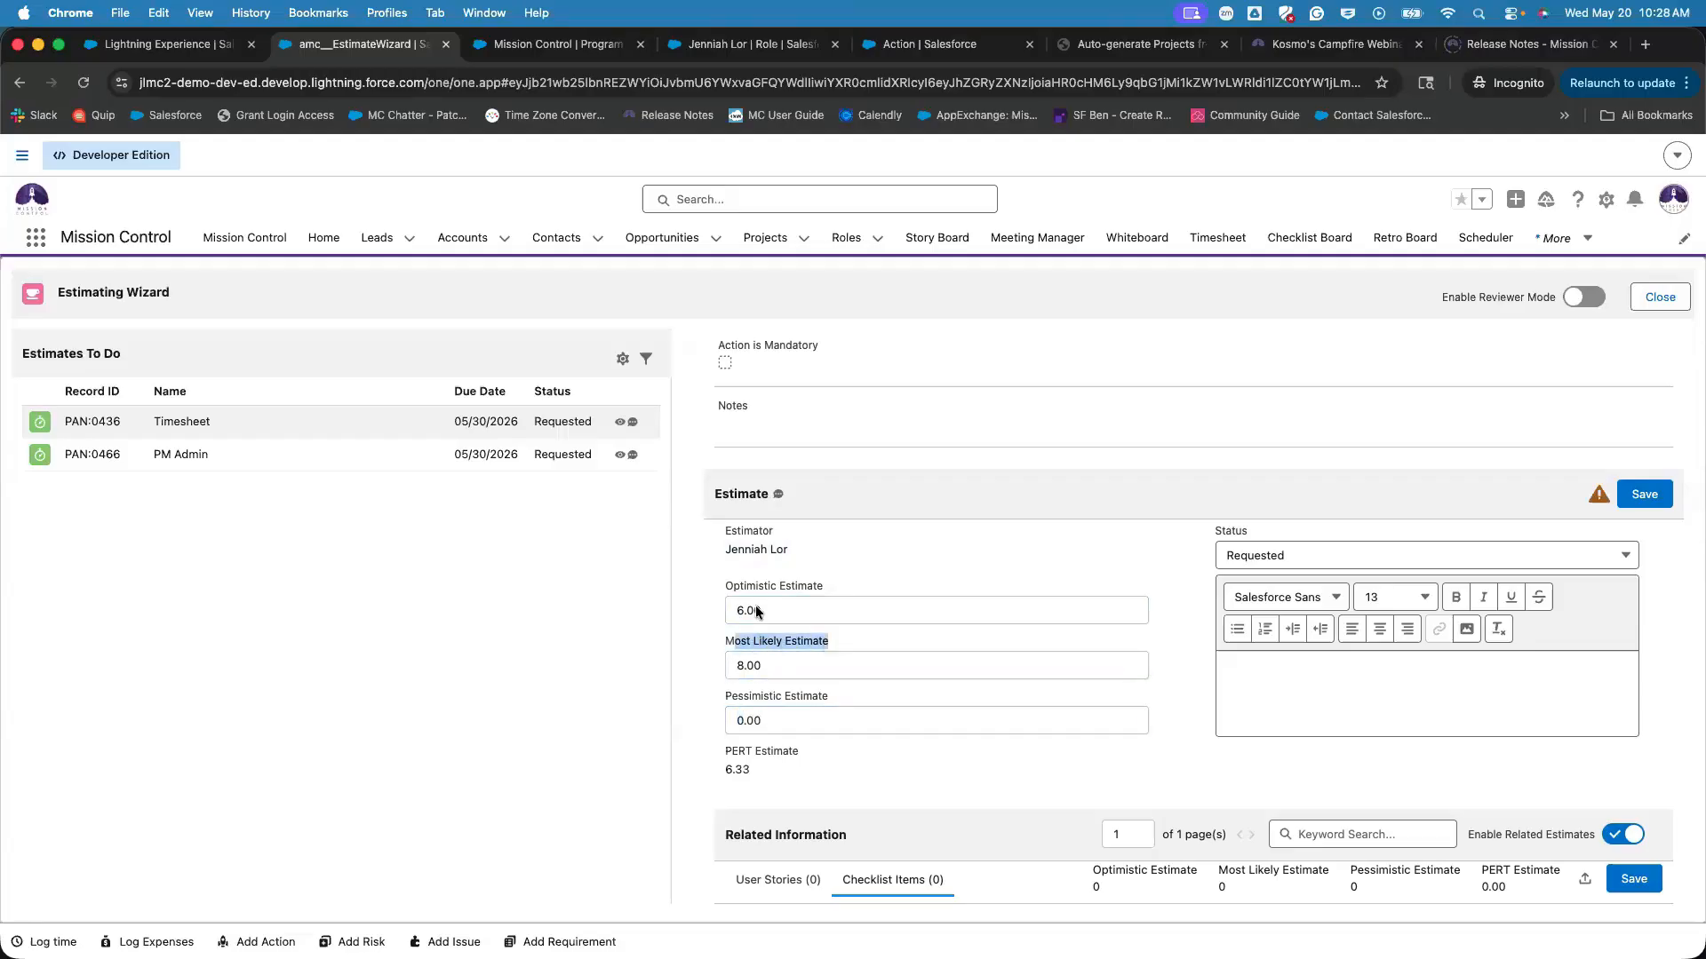
{"action": "left_click_drag", "start_coordinate": [726, 586], "coordinate": [851, 588]}
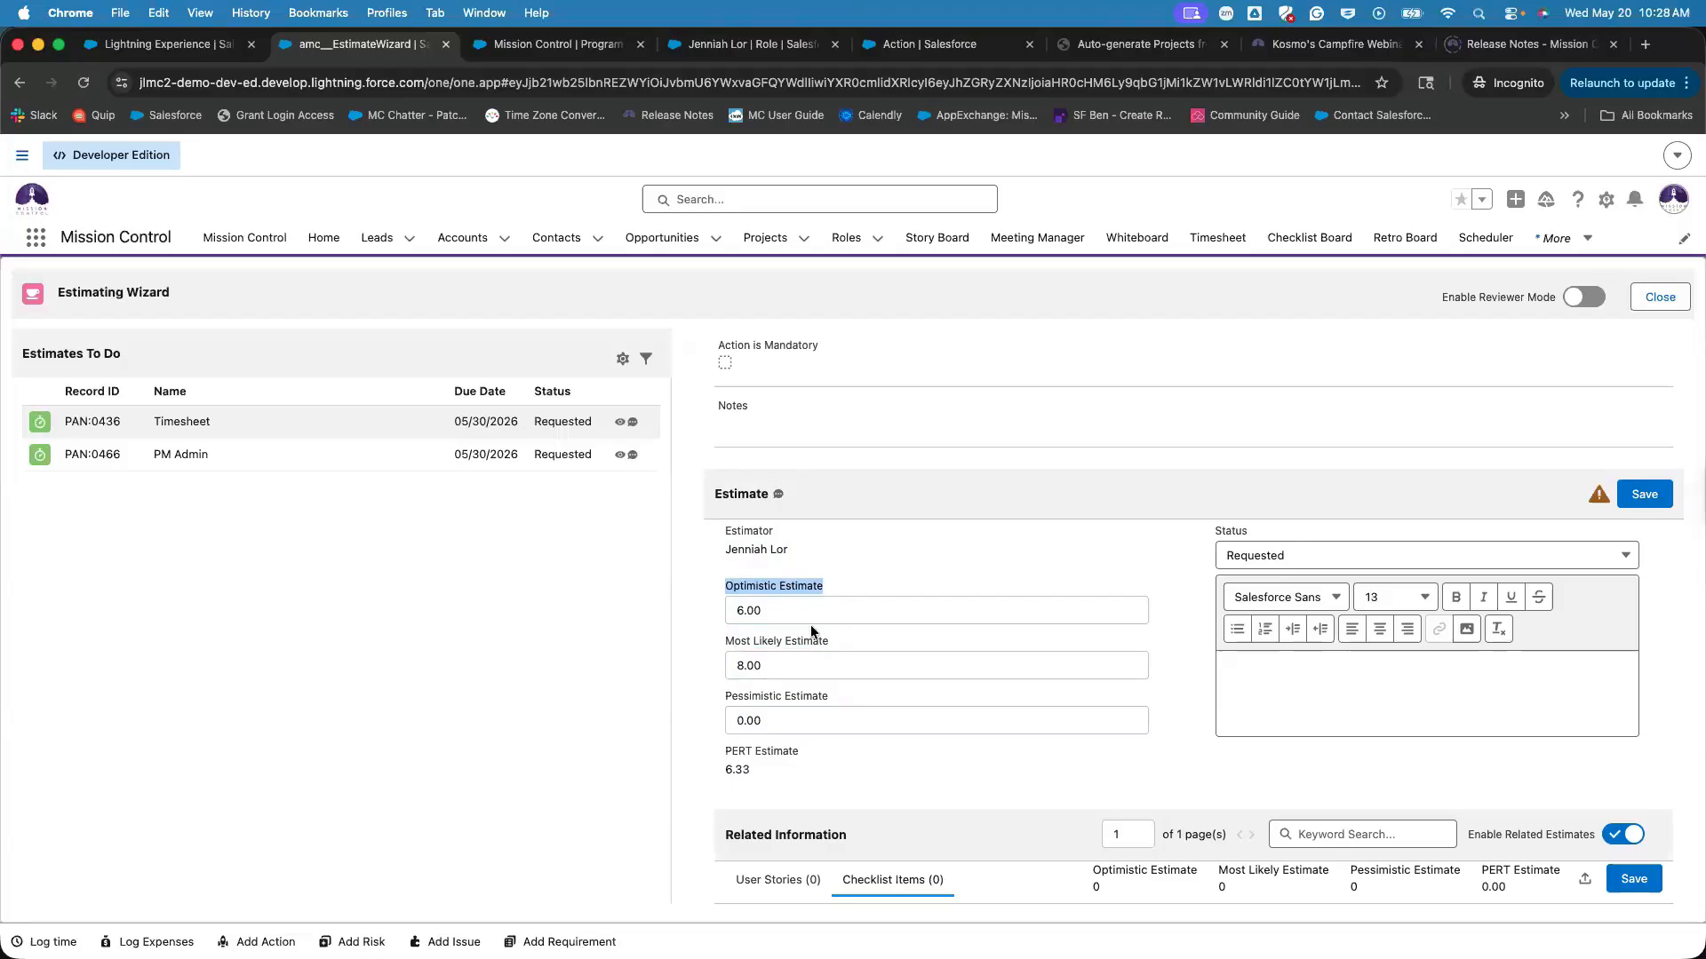
{"action": "left_click_drag", "start_coordinate": [729, 641], "coordinate": [824, 641]}
{"action": "left_click", "coordinate": [797, 701]}
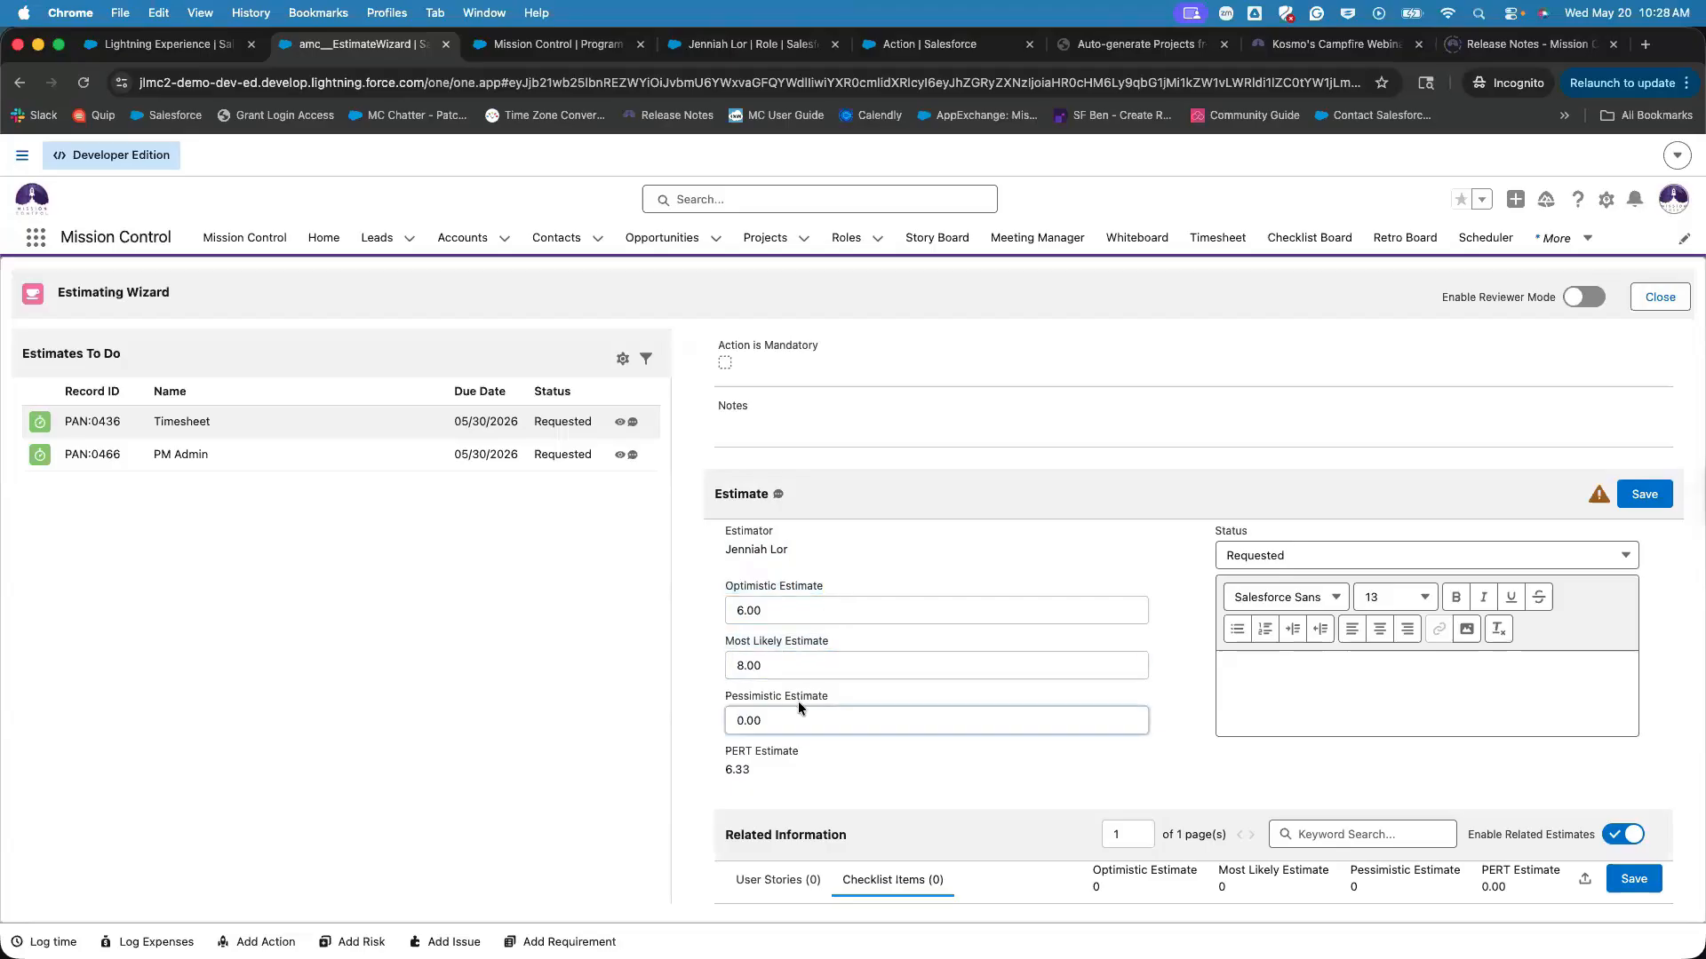
{"action": "left_click_drag", "start_coordinate": [727, 701], "coordinate": [857, 701]}
{"action": "double_click", "coordinate": [839, 726]}
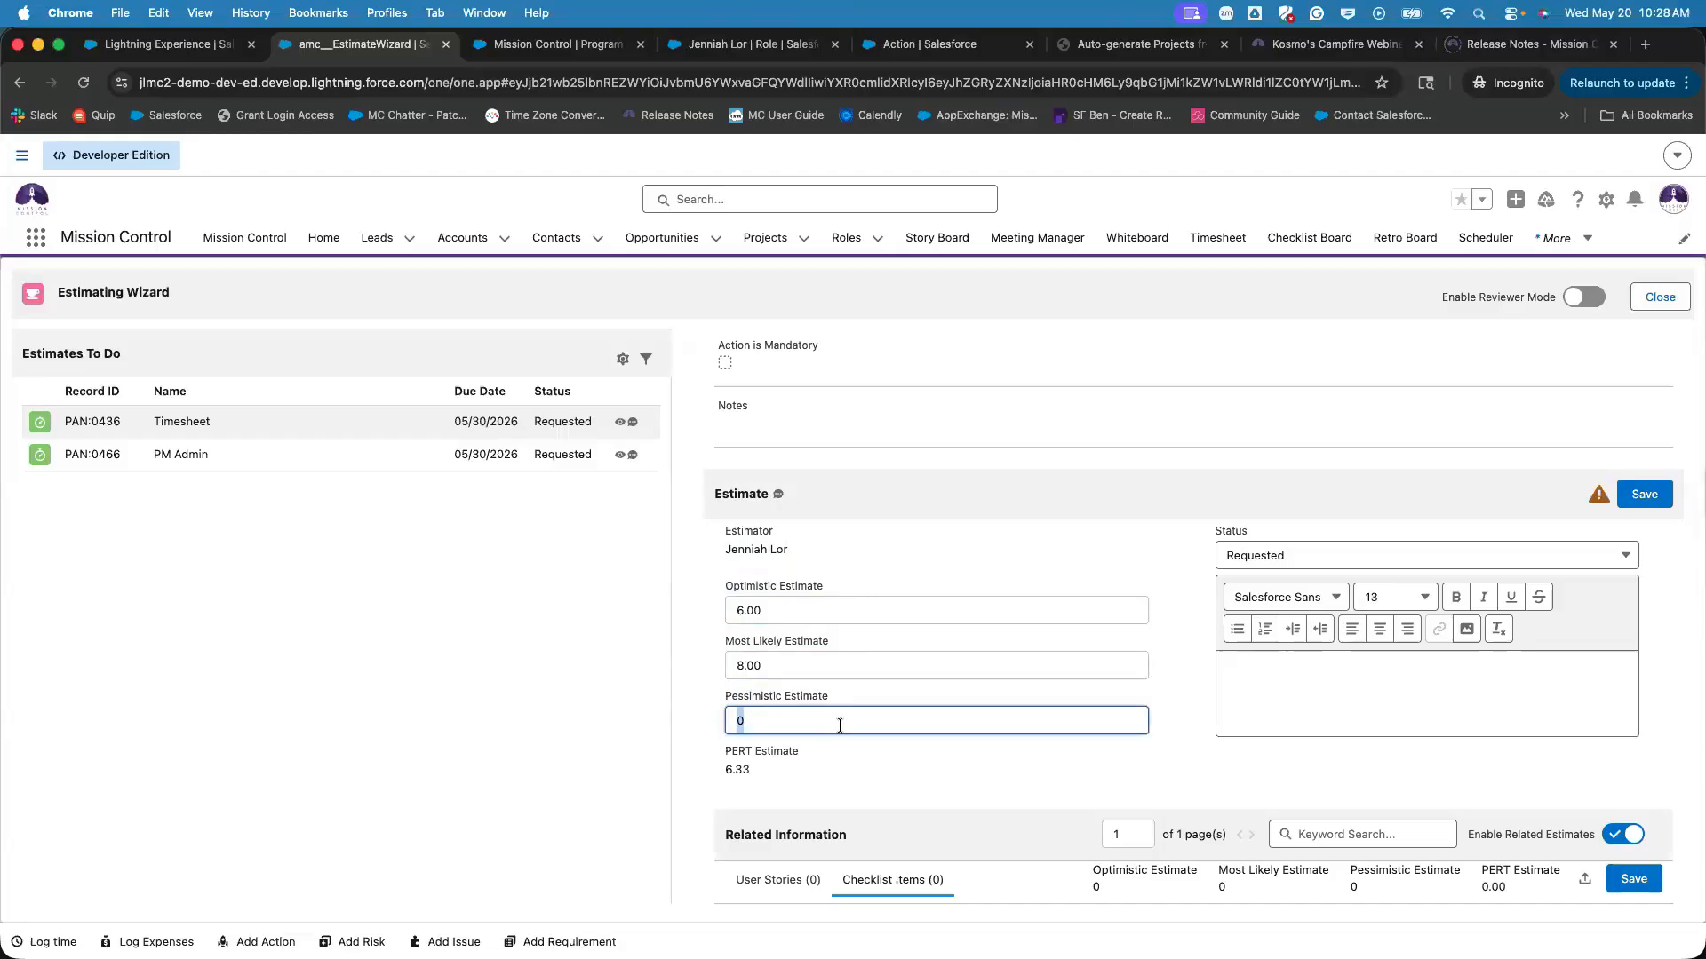
{"action": "type", "text": "12"}
{"action": "key", "text": "Tab"}
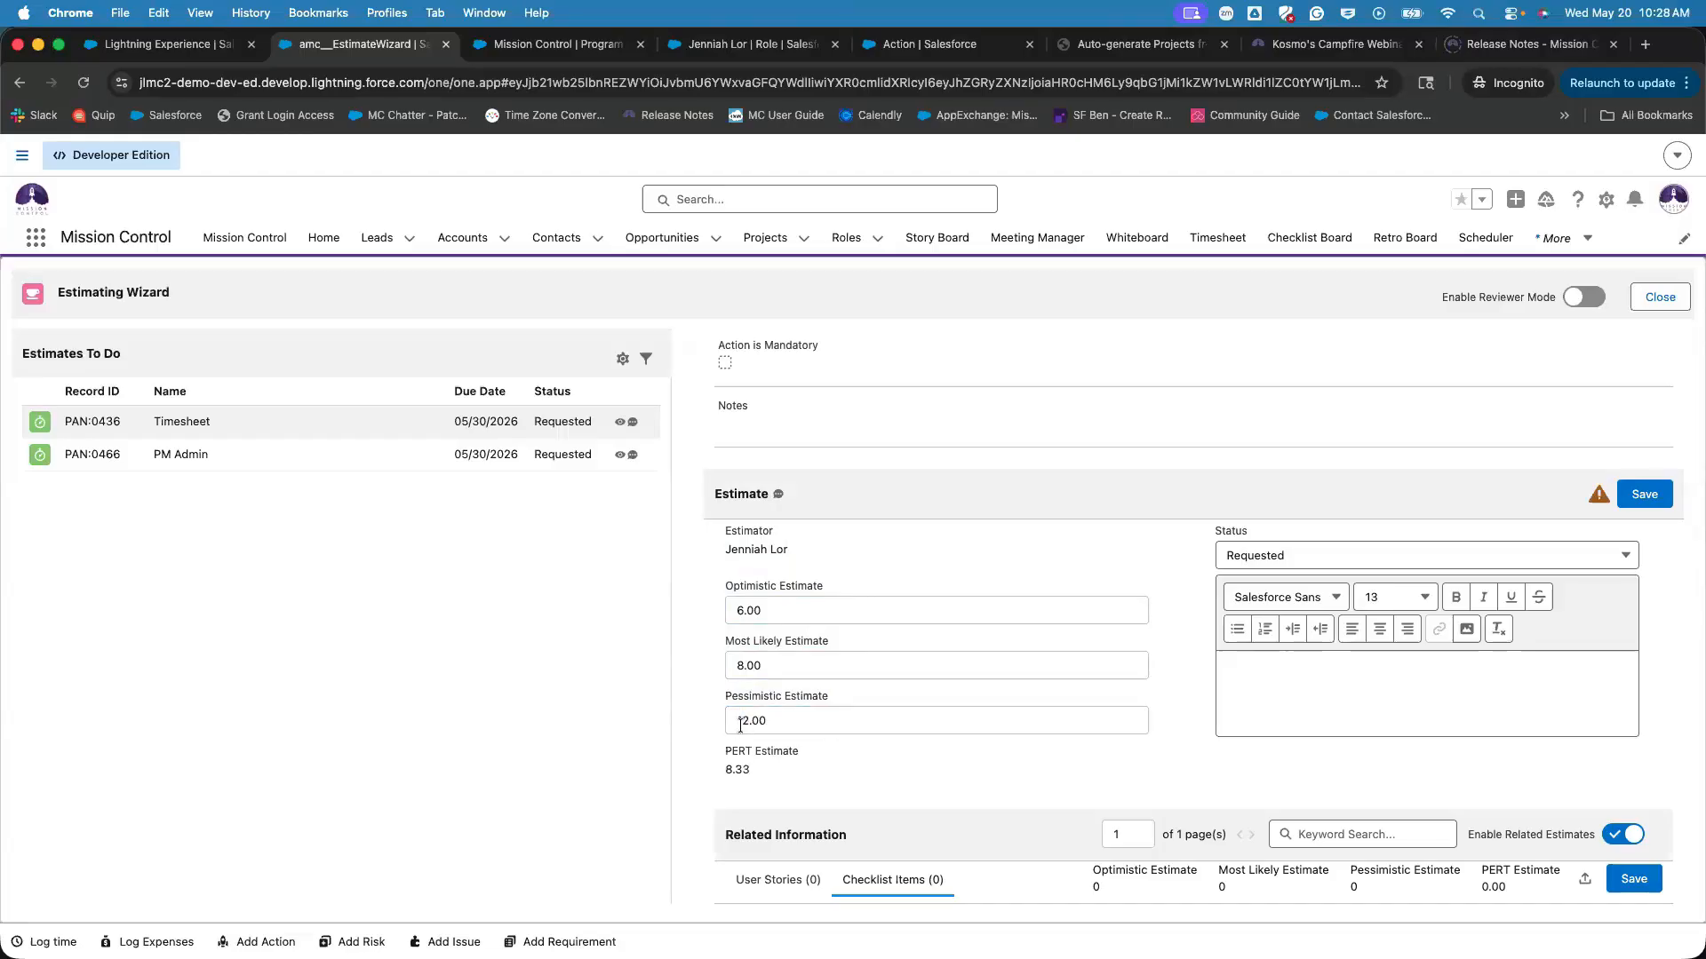
{"action": "left_click", "coordinate": [746, 724]}
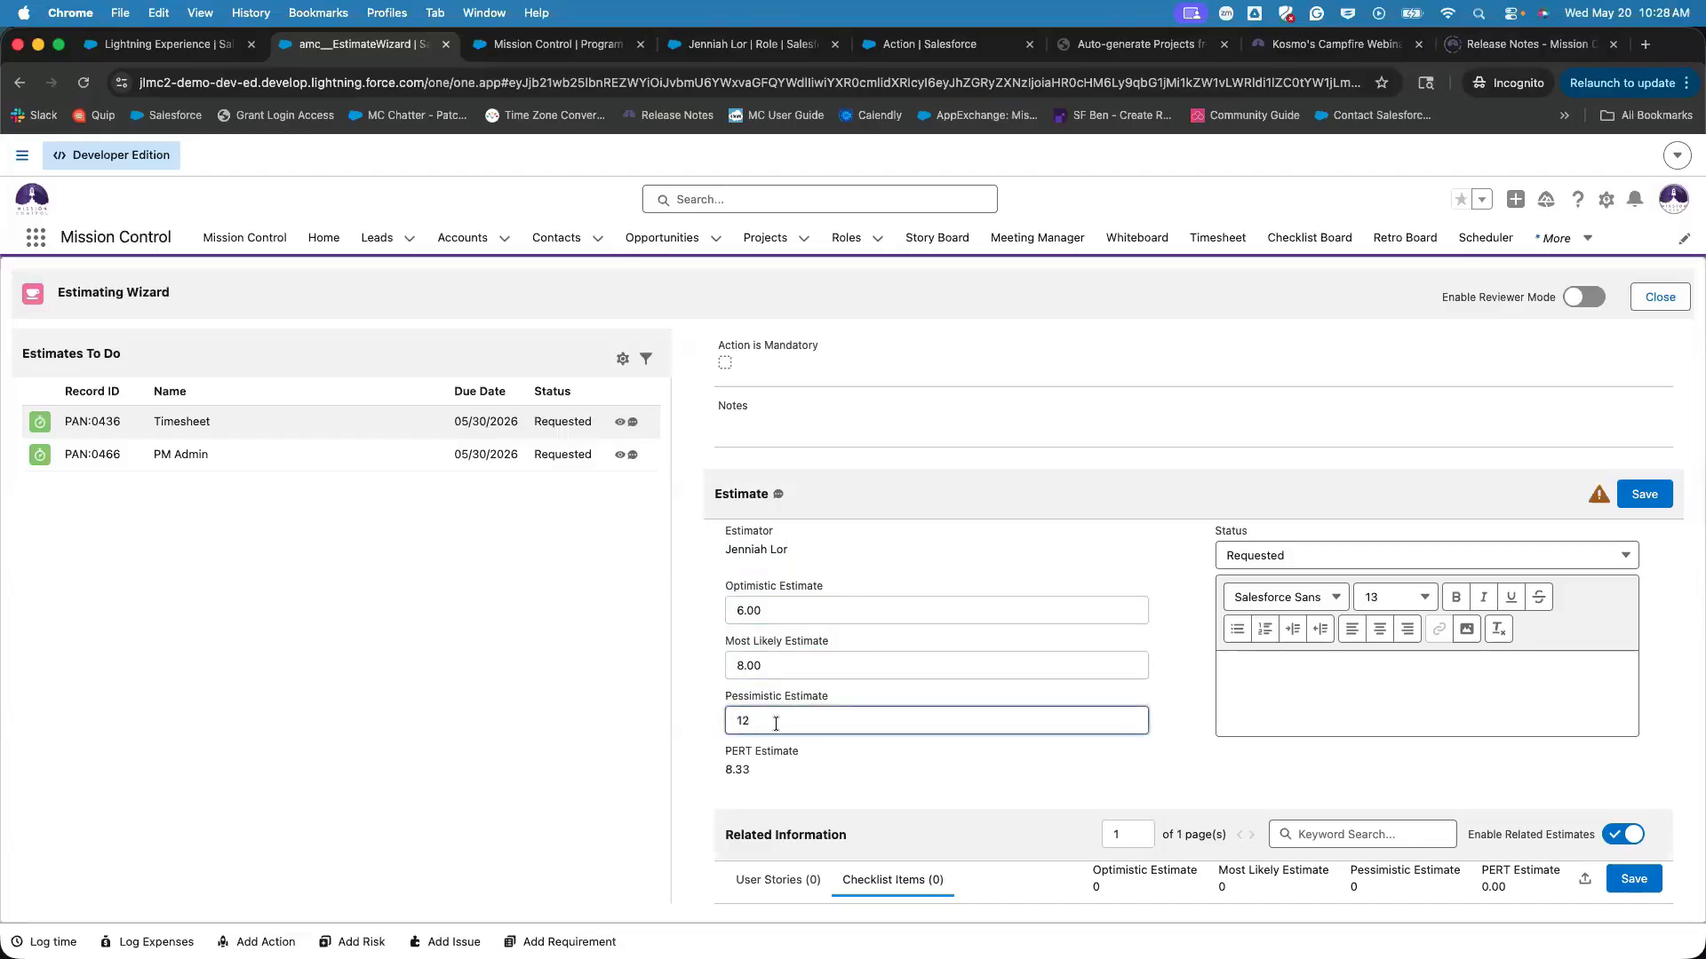
{"action": "left_click", "coordinate": [796, 766]}
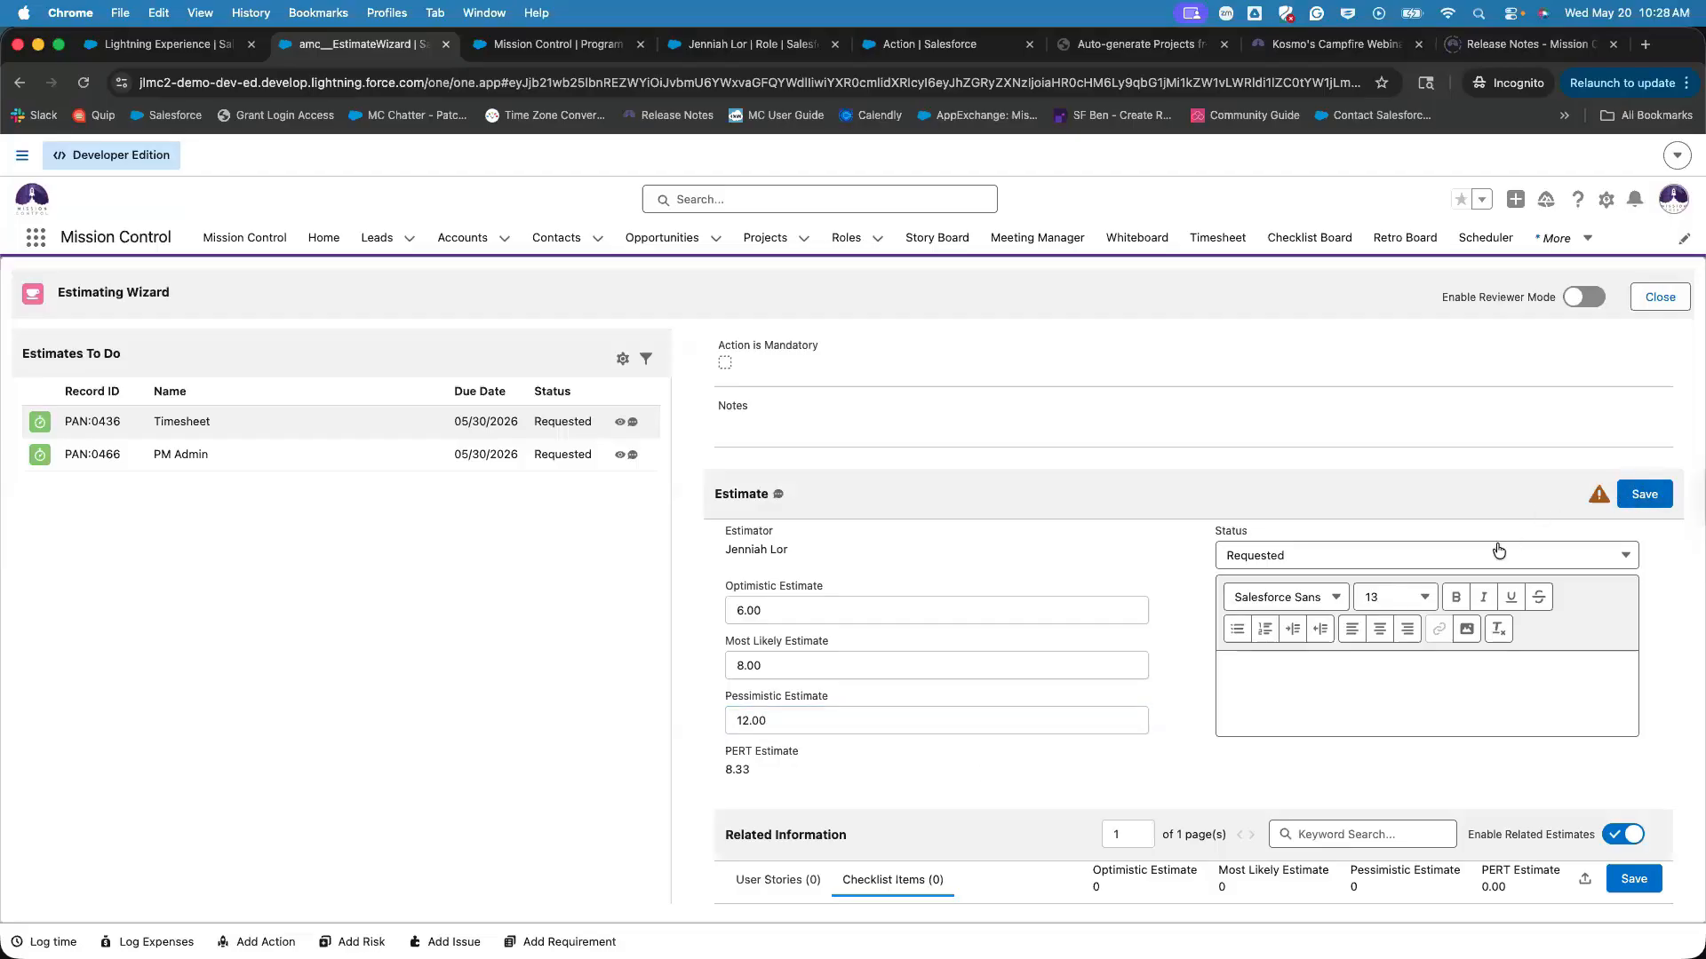
Save the Timesheet estimate as Draft with the comment "Honestly, this likely will take me 8-10 hours.".
{"action": "left_click", "coordinate": [1447, 565]}
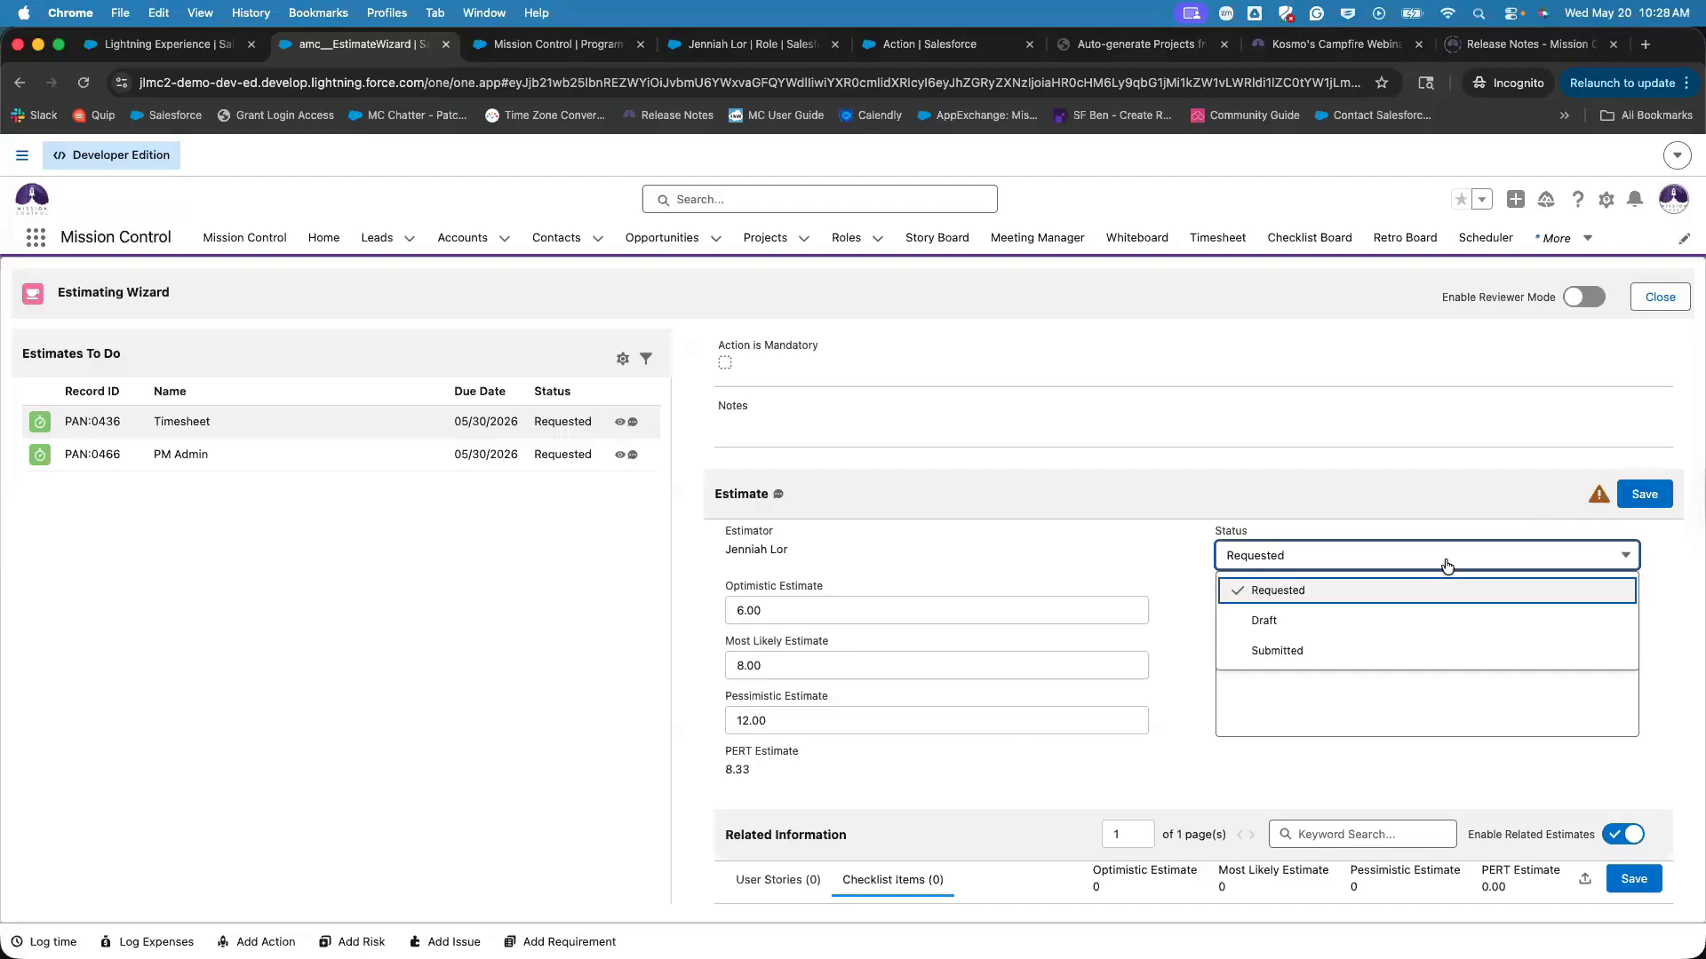
{"action": "left_click", "coordinate": [1399, 633]}
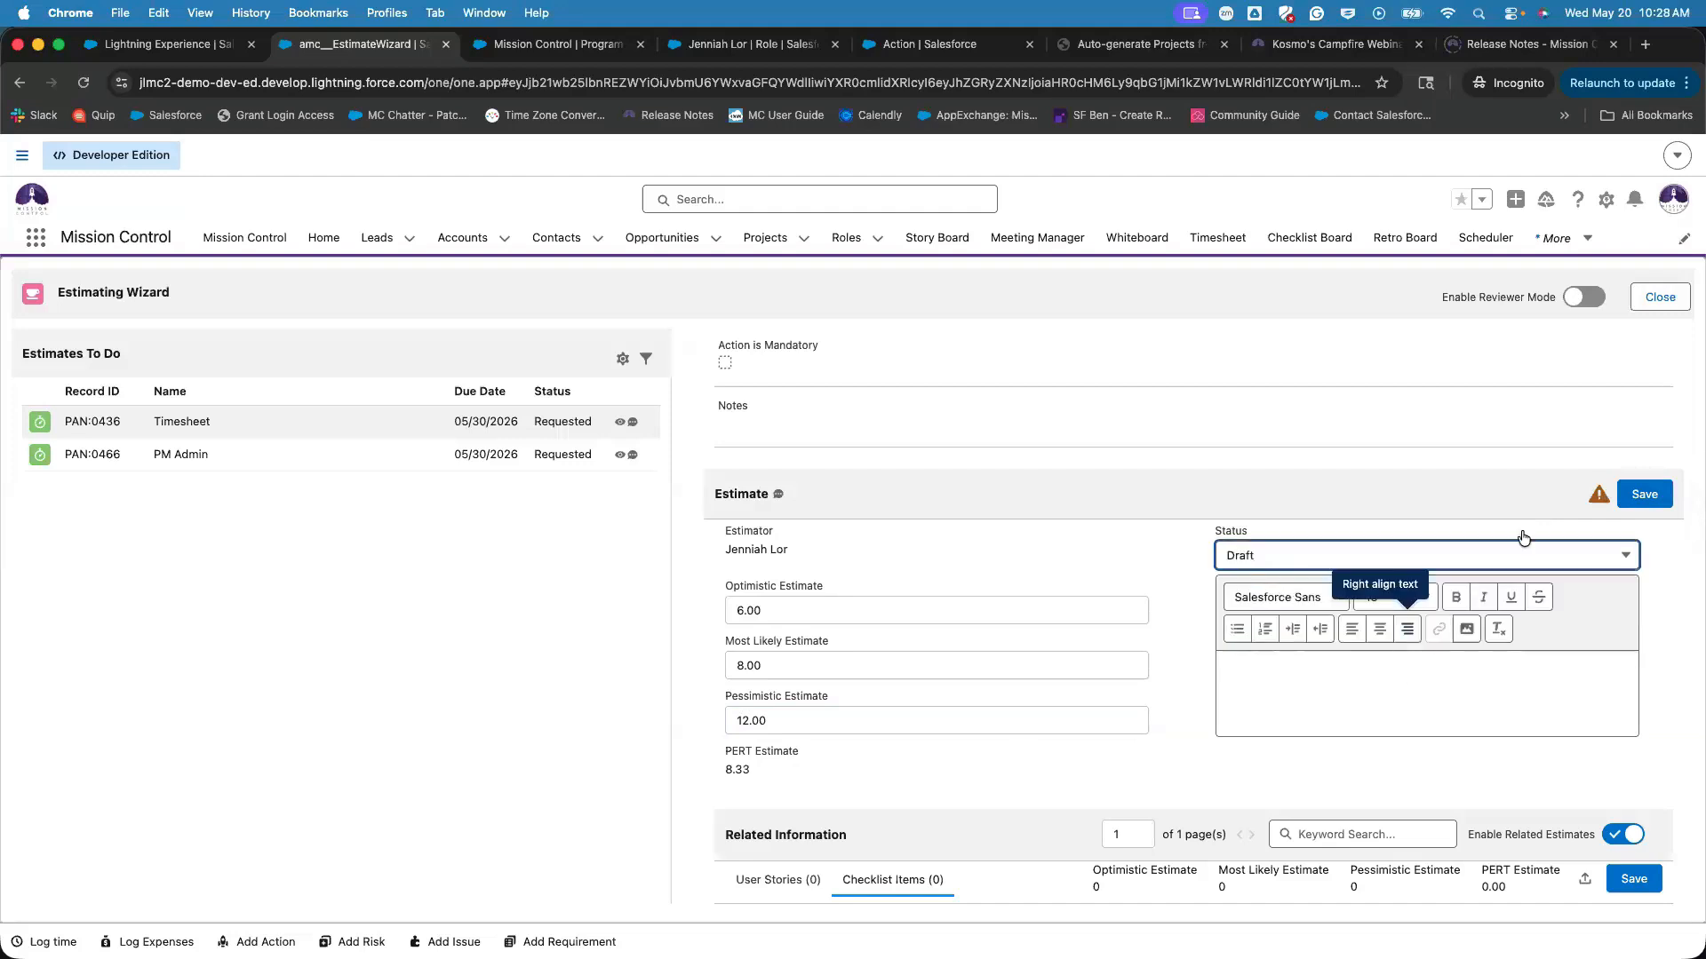
{"action": "left_click", "coordinate": [1515, 701]}
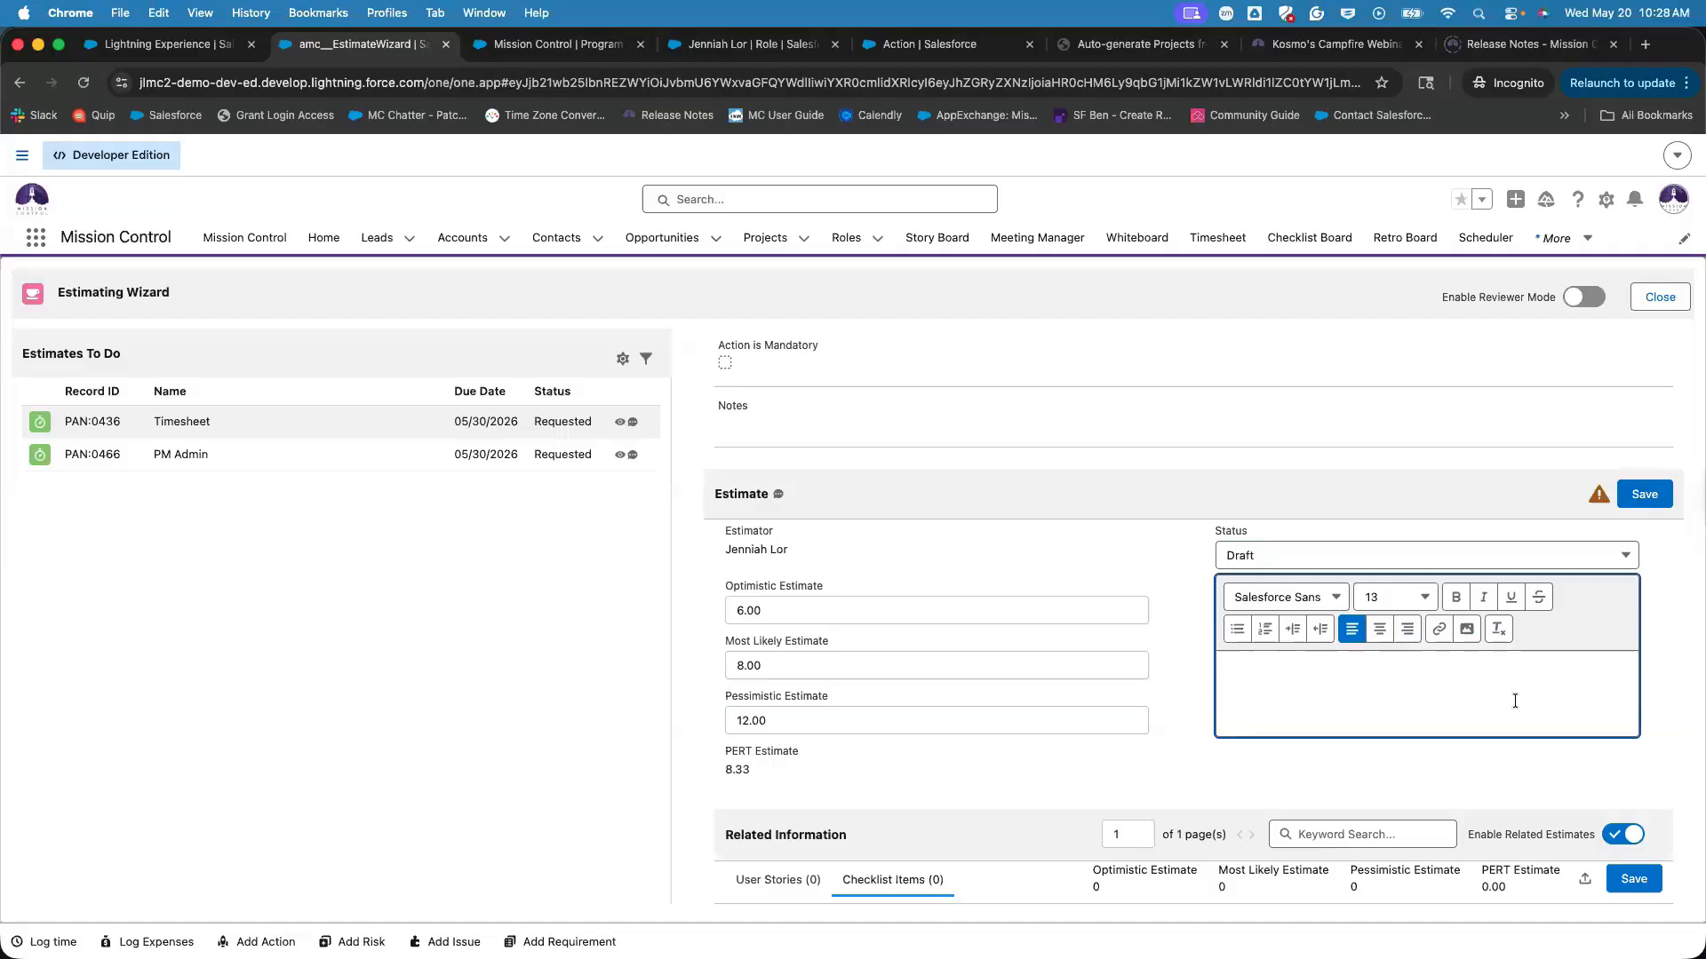
{"action": "type", "text": "Honestly, this liek"}
{"action": "key", "text": "BackSpace"}
{"action": "type", "text": "kely will take me 8-10 hours."}
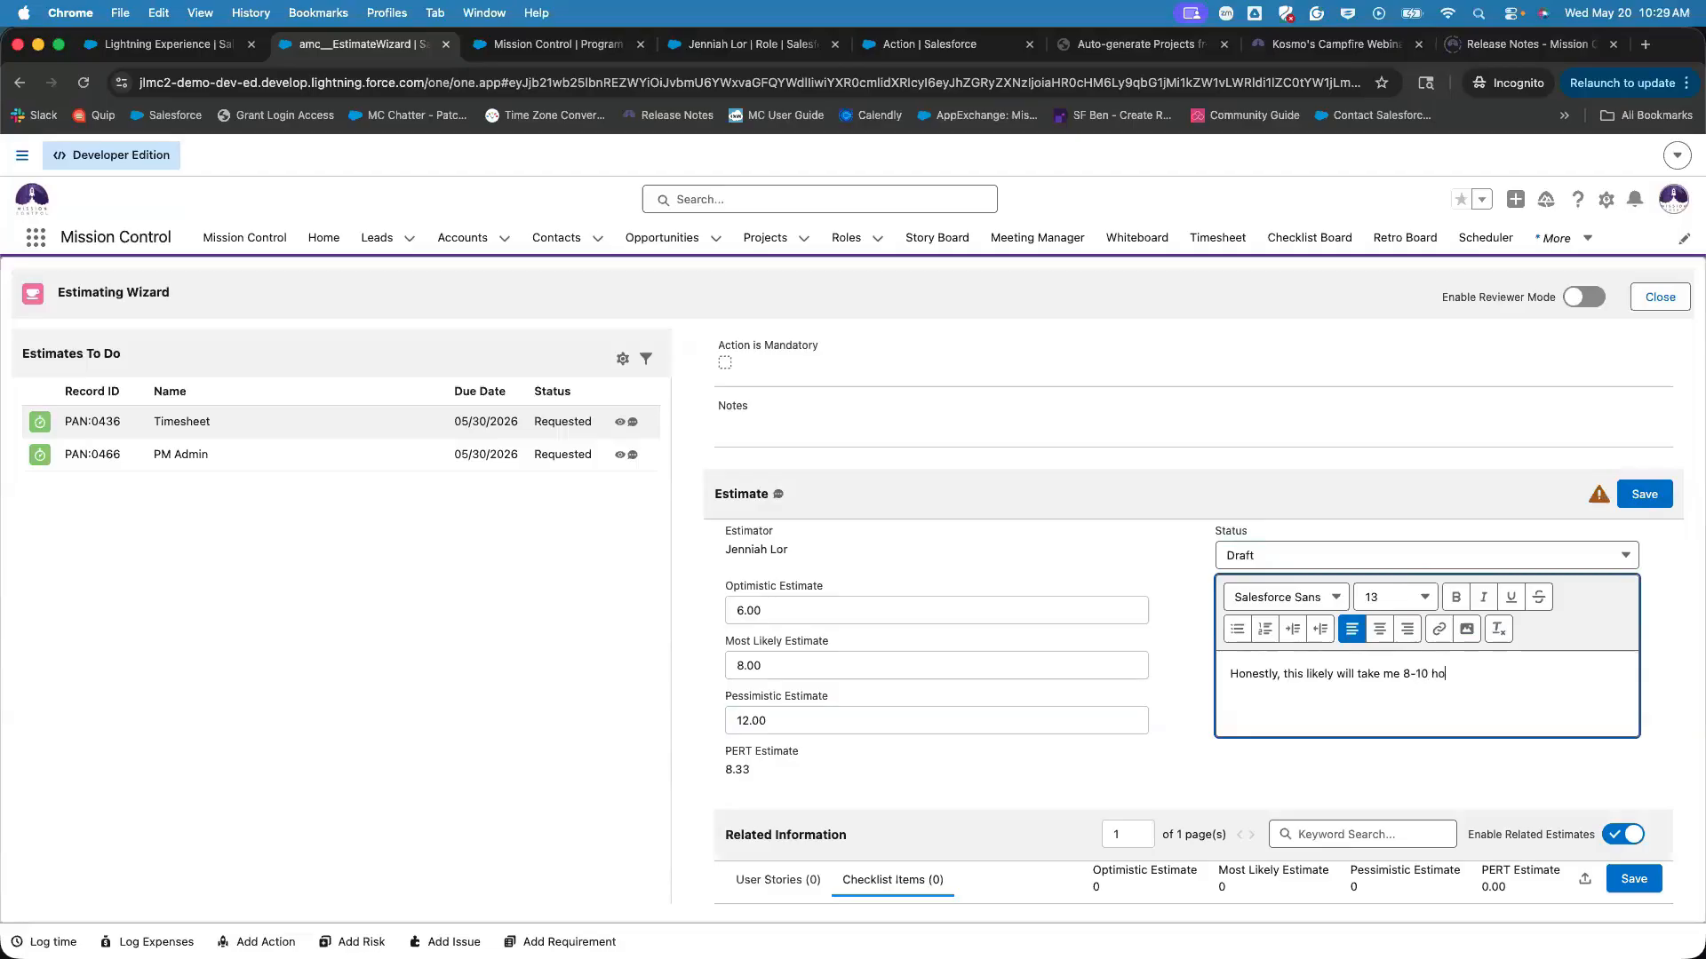
{"action": "left_click", "coordinate": [1453, 748]}
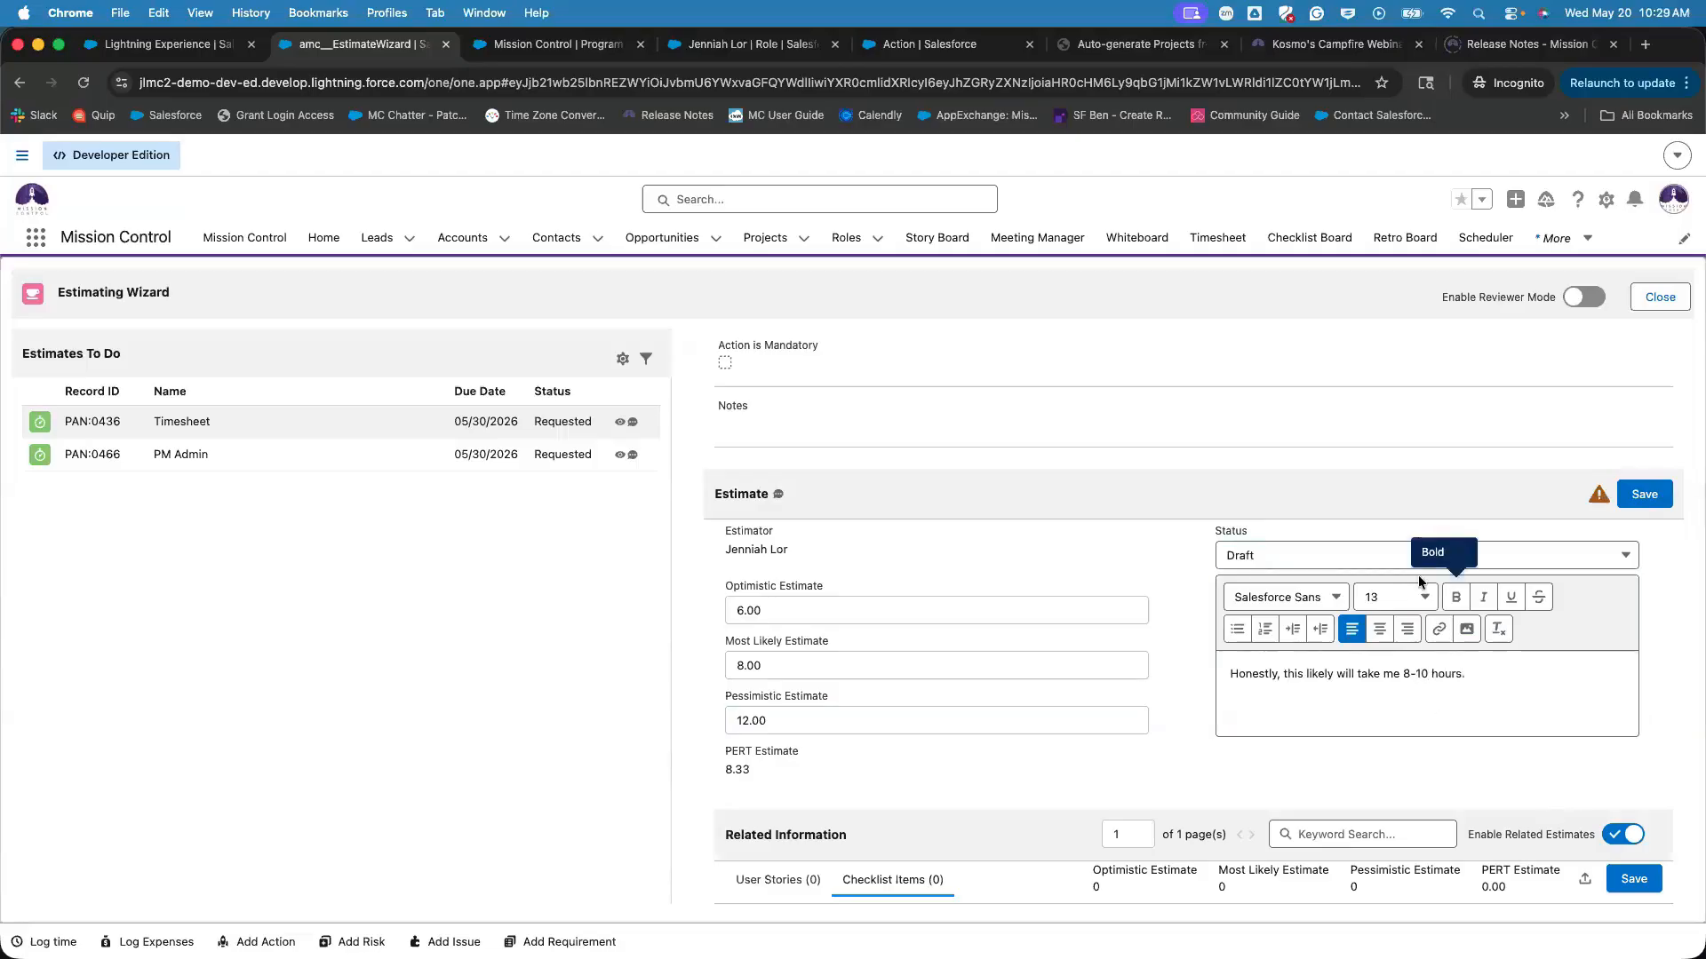
{"action": "left_click", "coordinate": [1638, 500]}
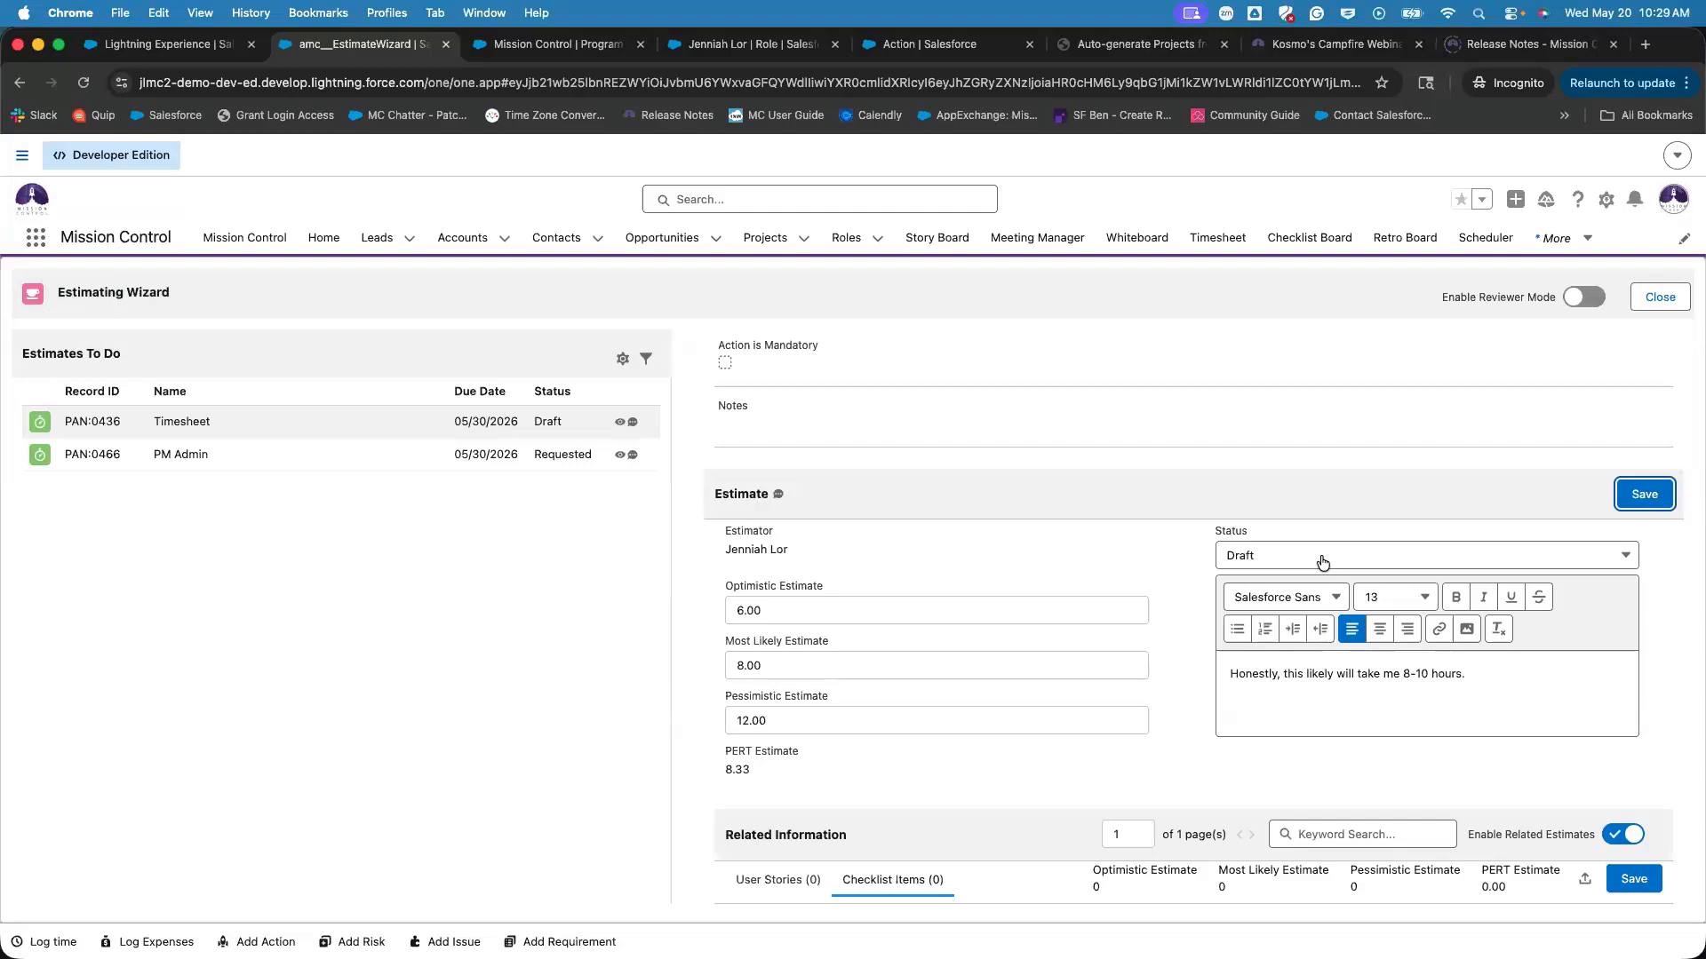
Change the Timesheet estimate's status to Submitted and save it.
{"action": "left_click", "coordinate": [1322, 560]}
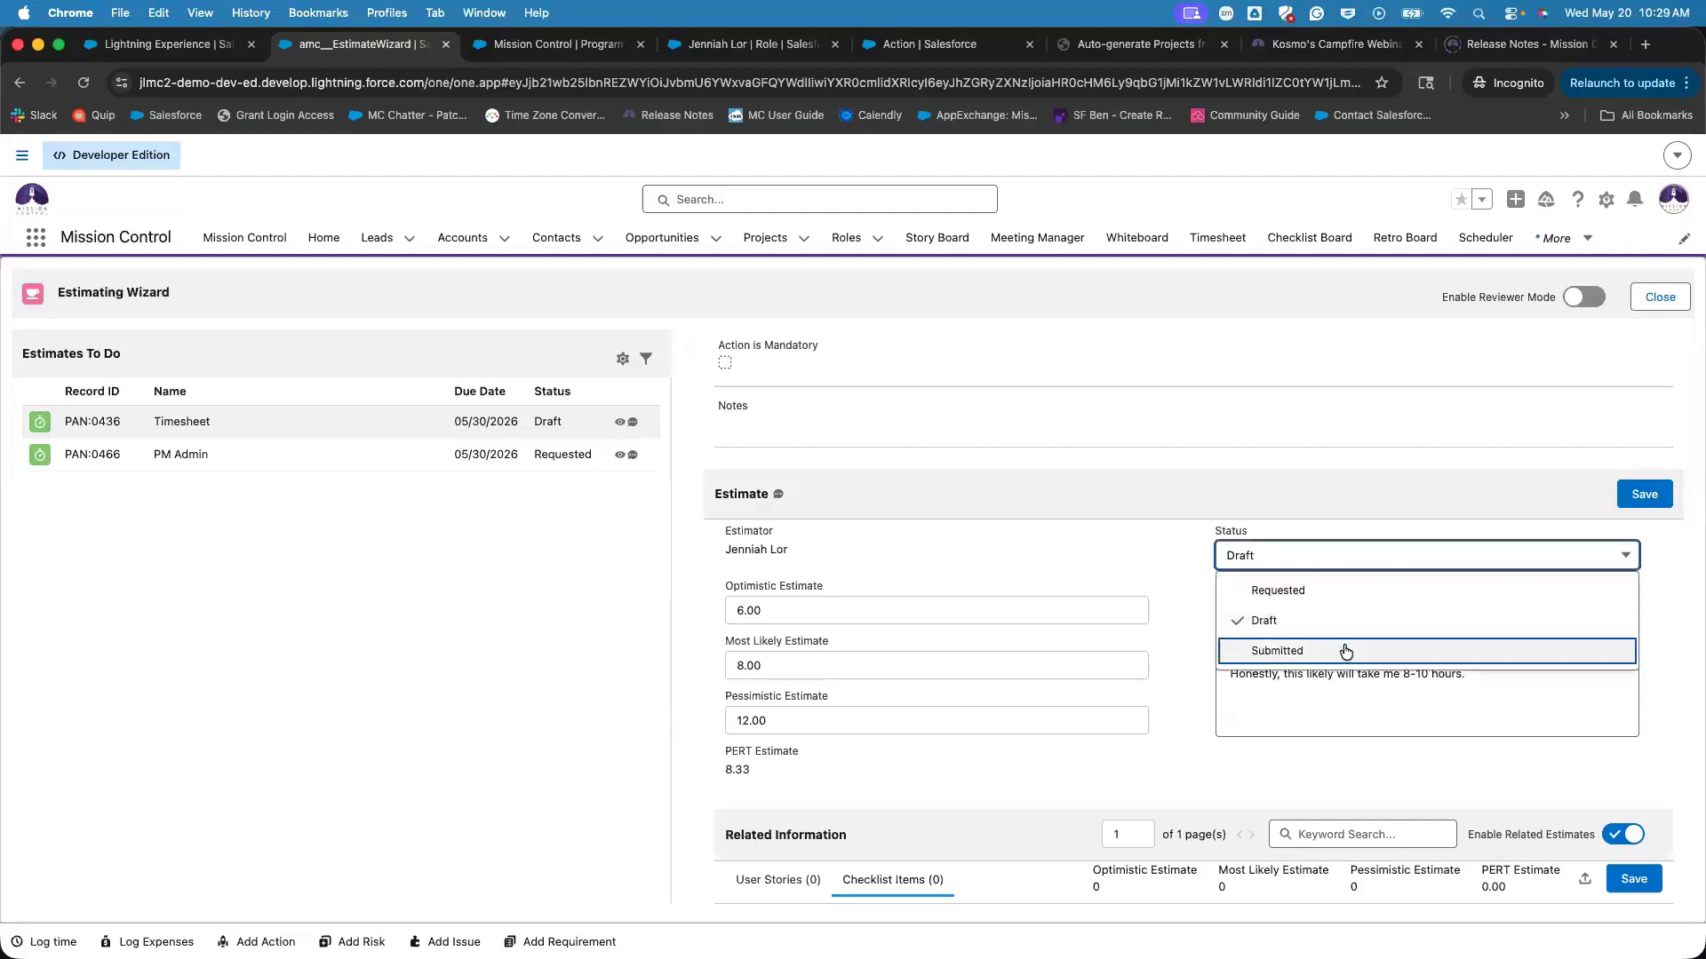
{"action": "left_click", "coordinate": [858, 673]}
{"action": "left_click", "coordinate": [927, 716]}
{"action": "left_click", "coordinate": [1334, 559]}
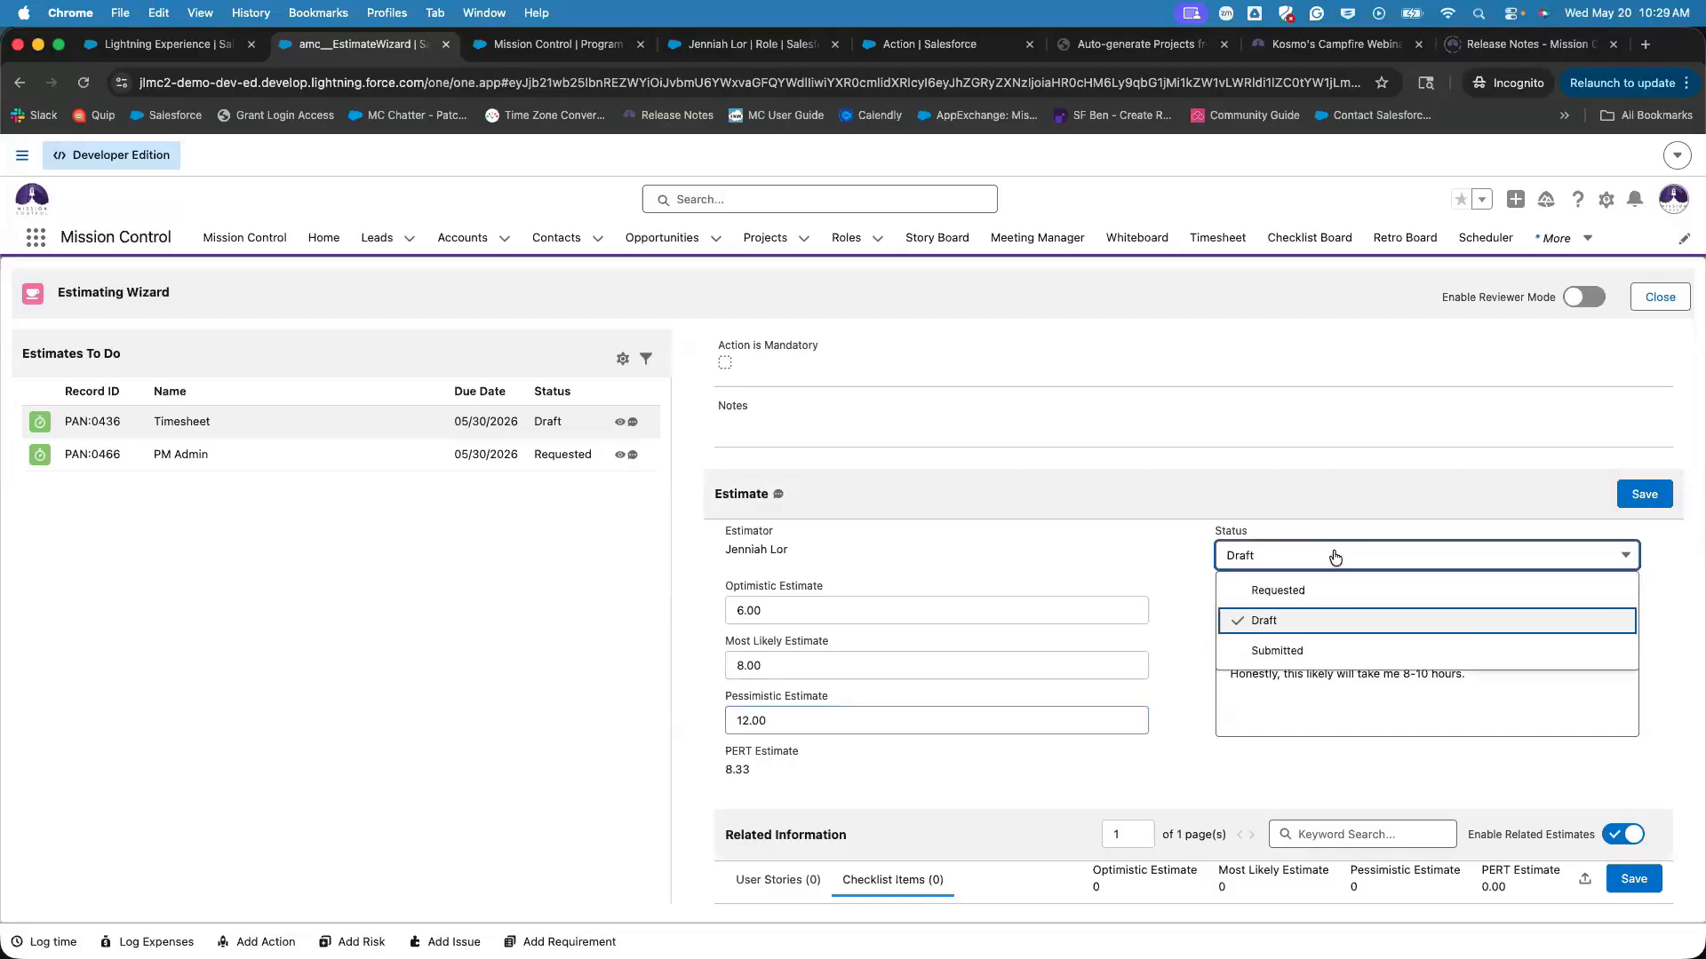
{"action": "left_click", "coordinate": [1333, 646]}
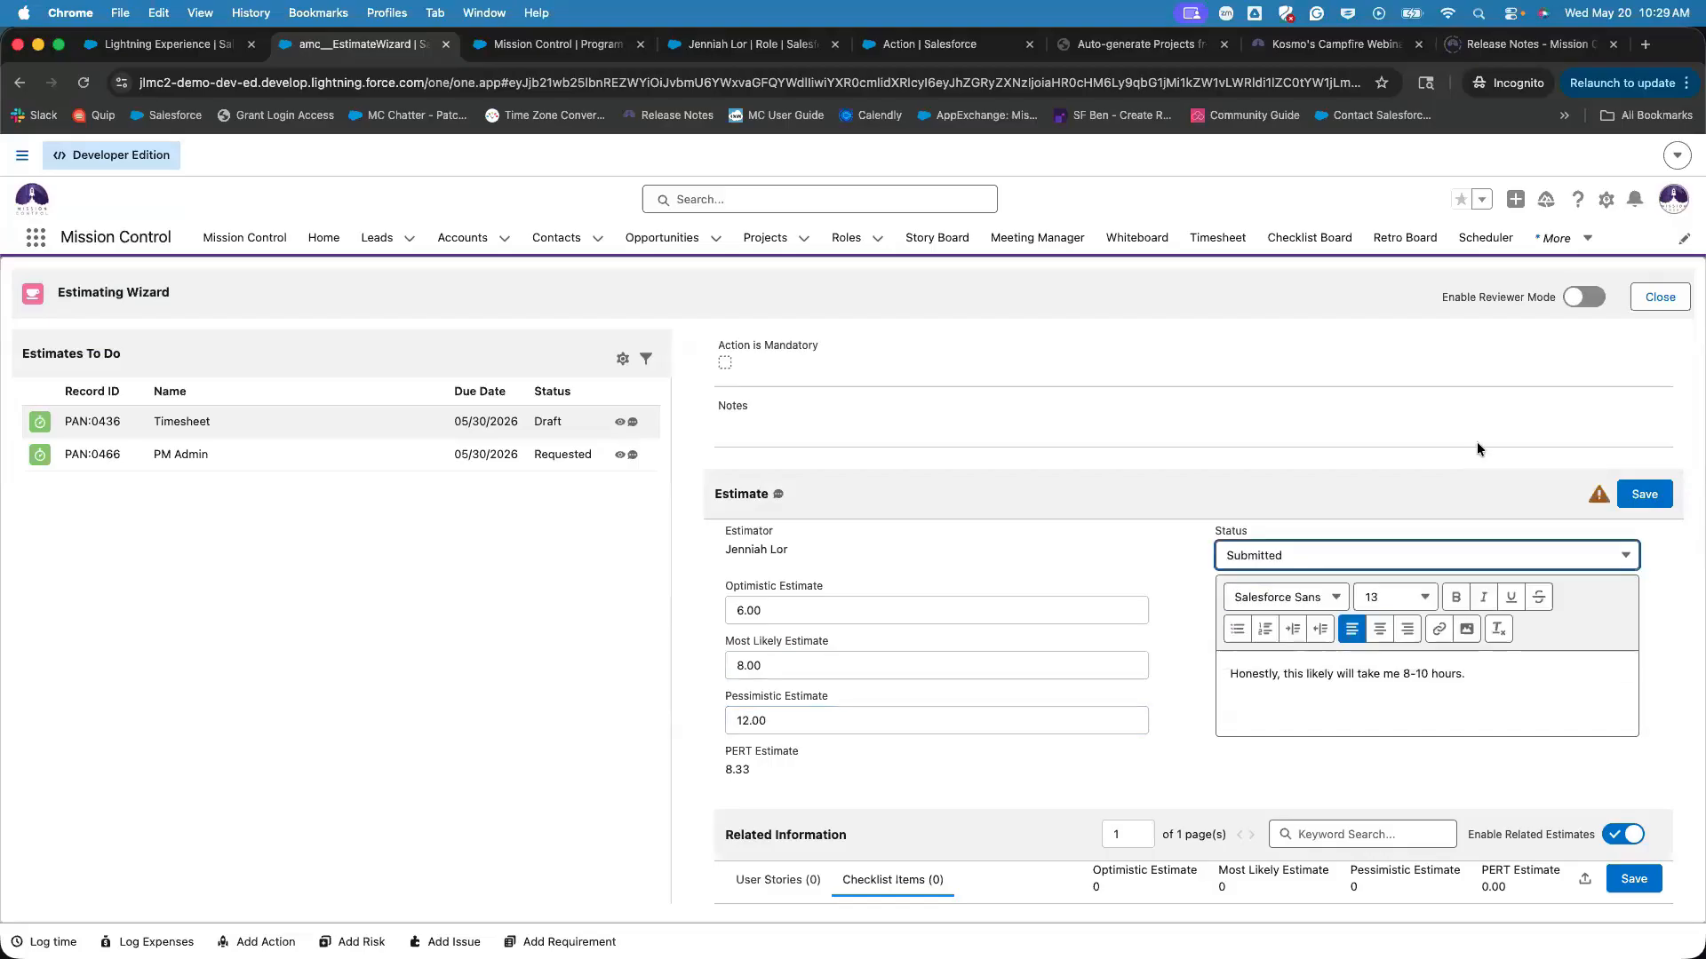
{"action": "left_click", "coordinate": [1635, 498]}
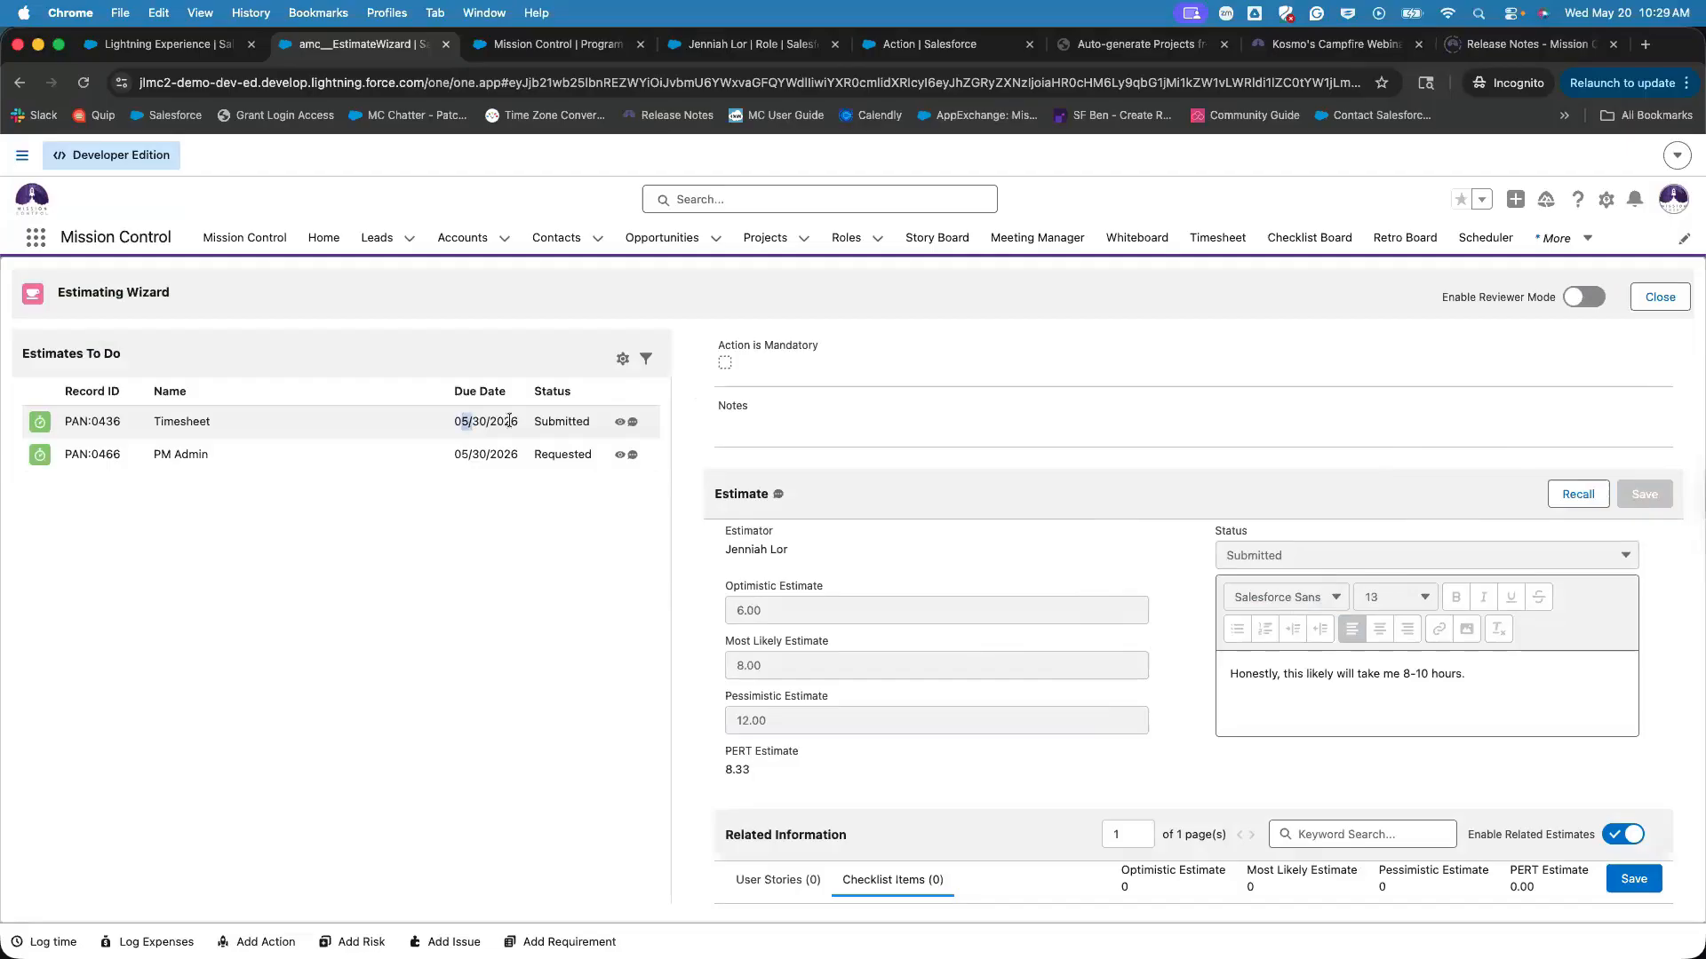
Recall the submitted Timesheet estimate and set its Most Likely Estimate to 9.
{"action": "left_click_drag", "start_coordinate": [461, 421], "coordinate": [522, 422]}
{"action": "left_click", "coordinate": [1578, 494]}
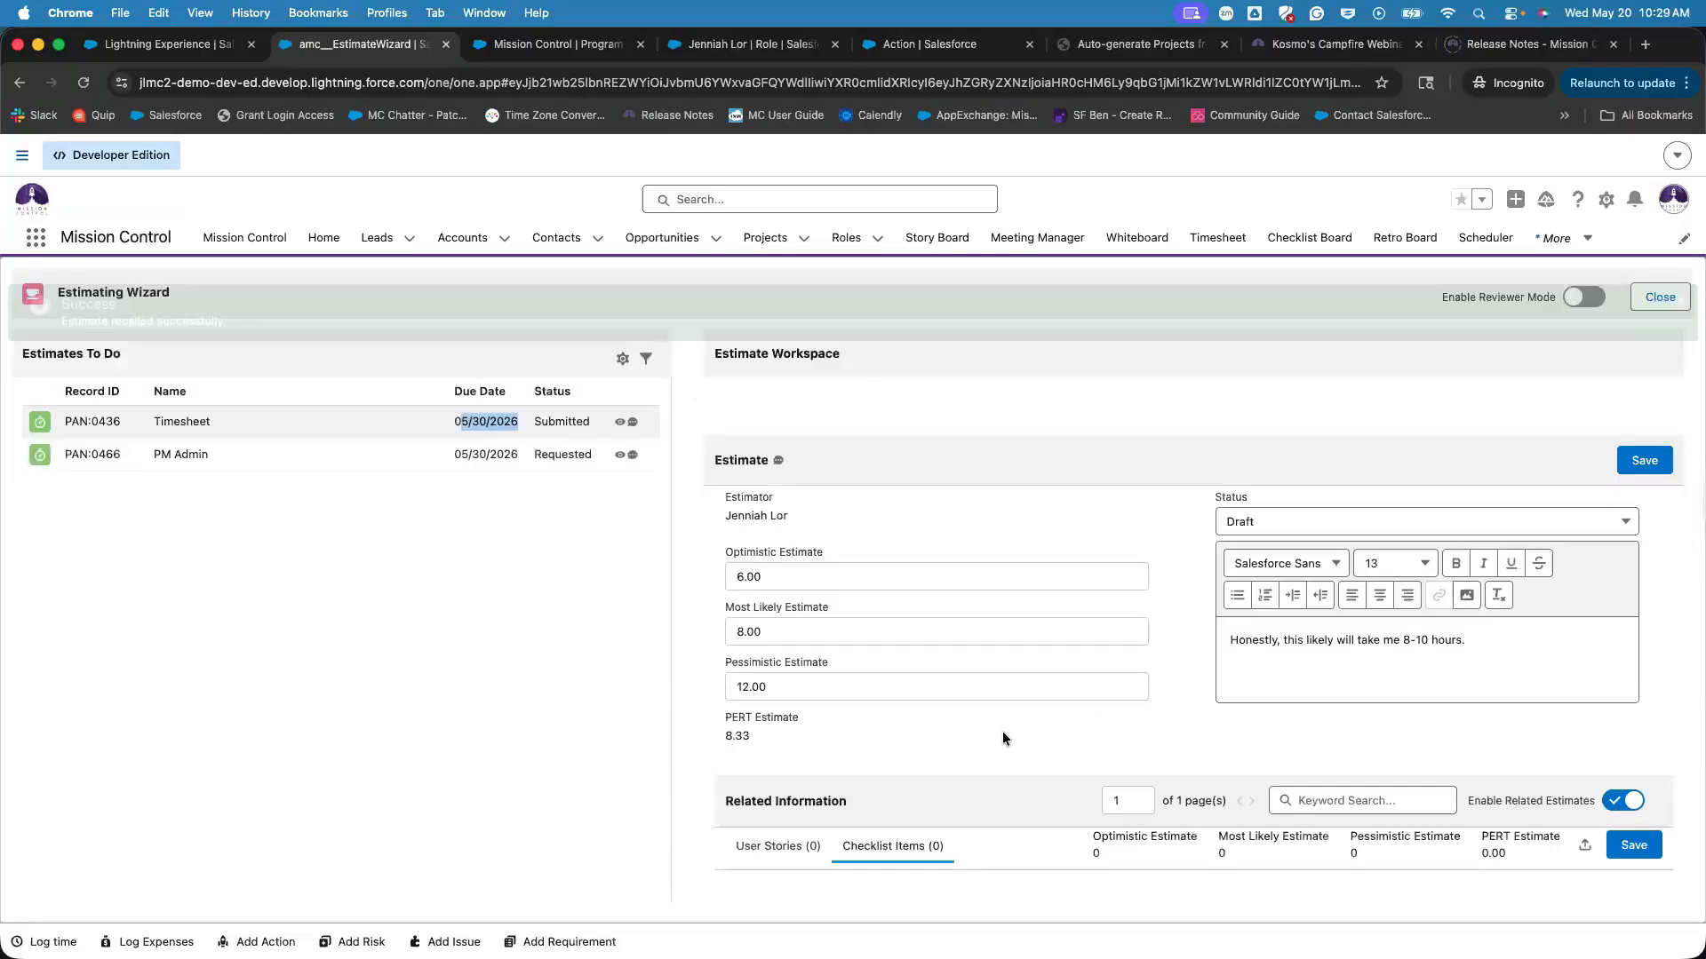
{"action": "left_click", "coordinate": [883, 632]}
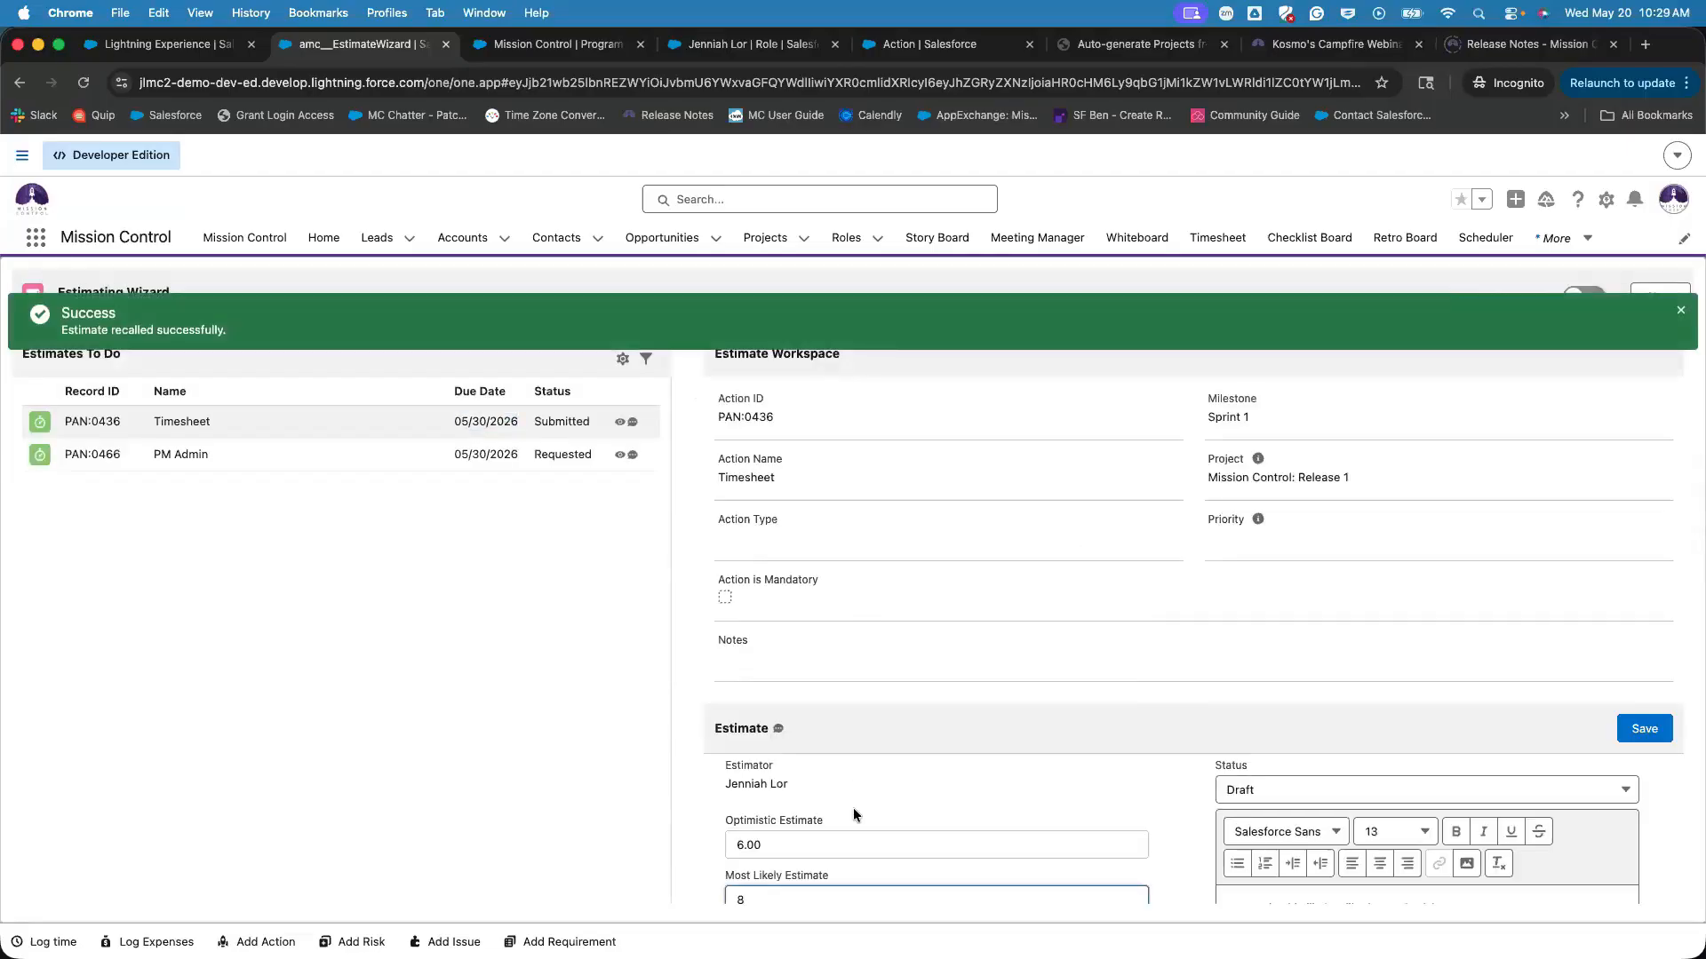
{"action": "scroll", "coordinate": [853, 808], "scroll_direction": "down", "scroll_amount": 3}
{"action": "double_click", "coordinate": [784, 664]}
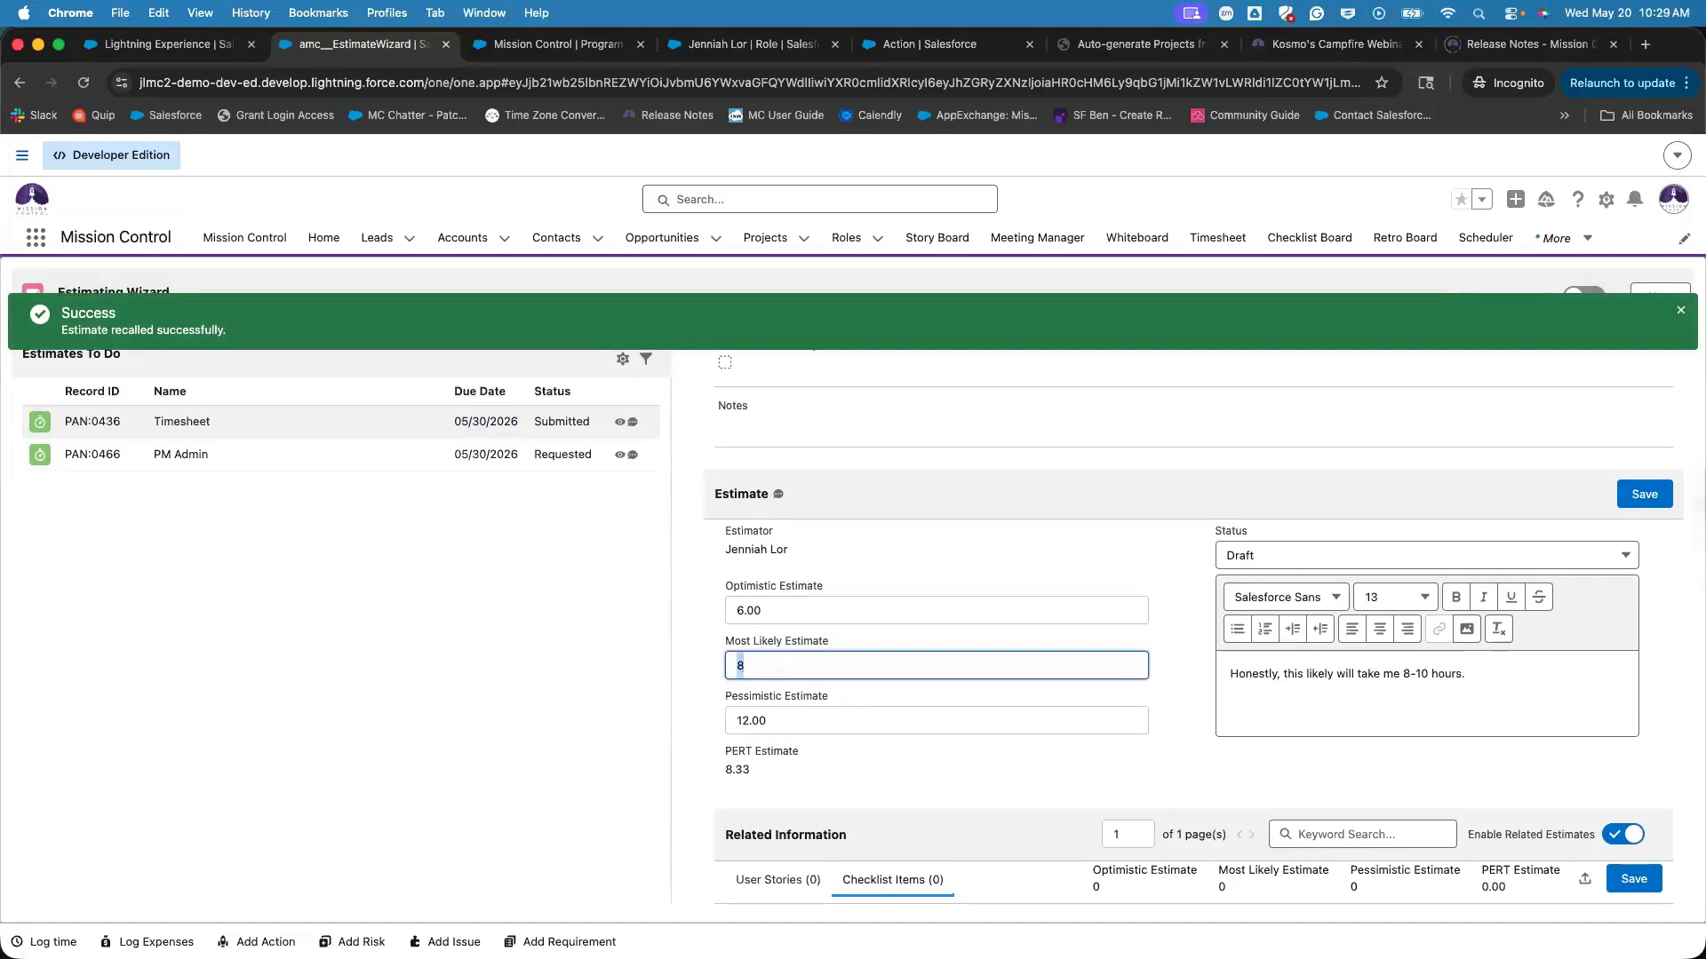
{"action": "type", "text": "9"}
{"action": "left_click", "coordinate": [1199, 696]}
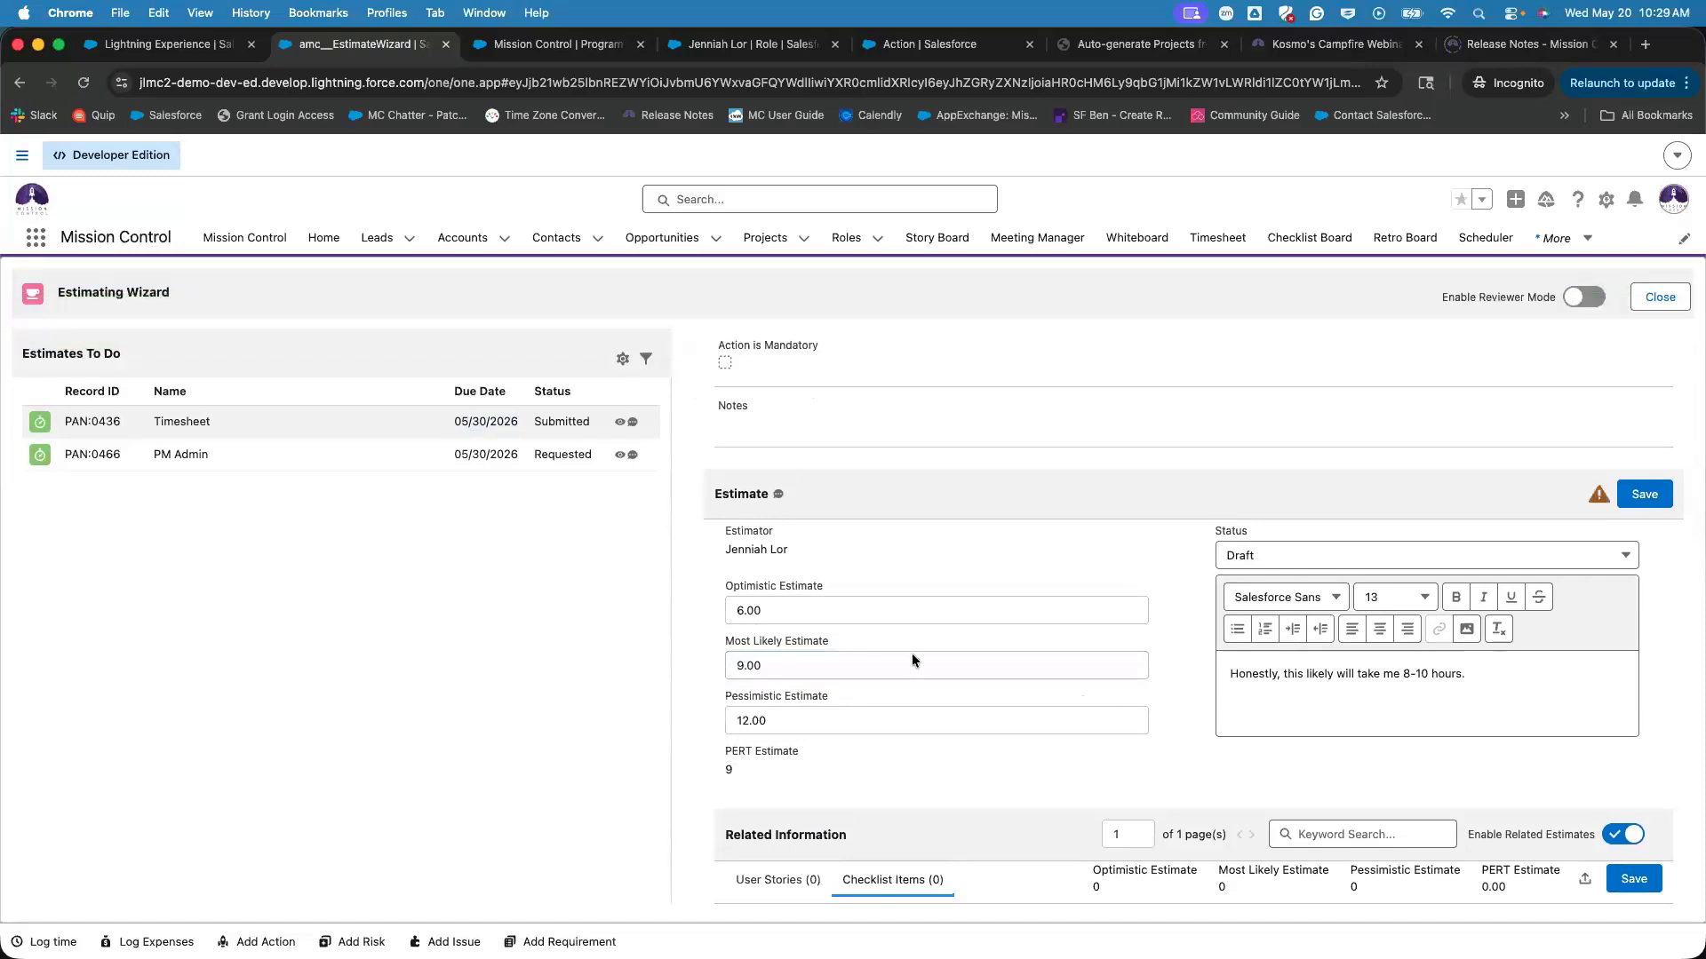
Save the revised Timesheet estimate as Draft, and resubmit it by saving it with the status Submitted.
{"action": "left_click", "coordinate": [1642, 497]}
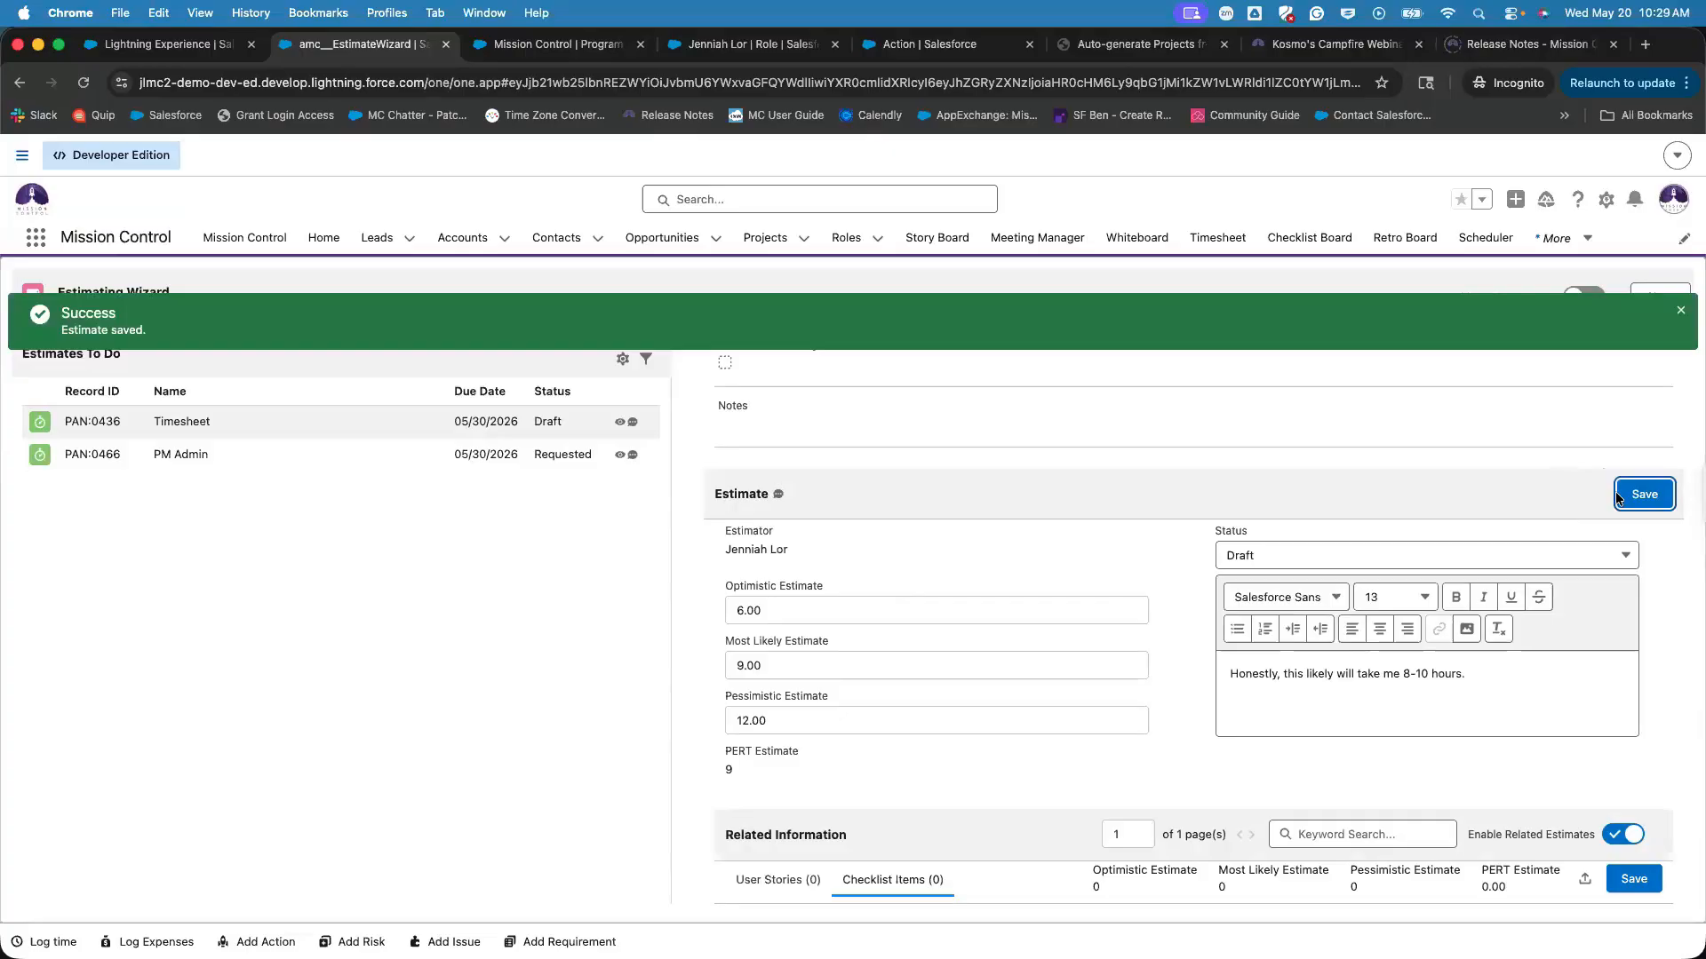
{"action": "left_click", "coordinate": [1531, 558]}
{"action": "left_click", "coordinate": [1516, 650]}
{"action": "left_click", "coordinate": [1652, 495]}
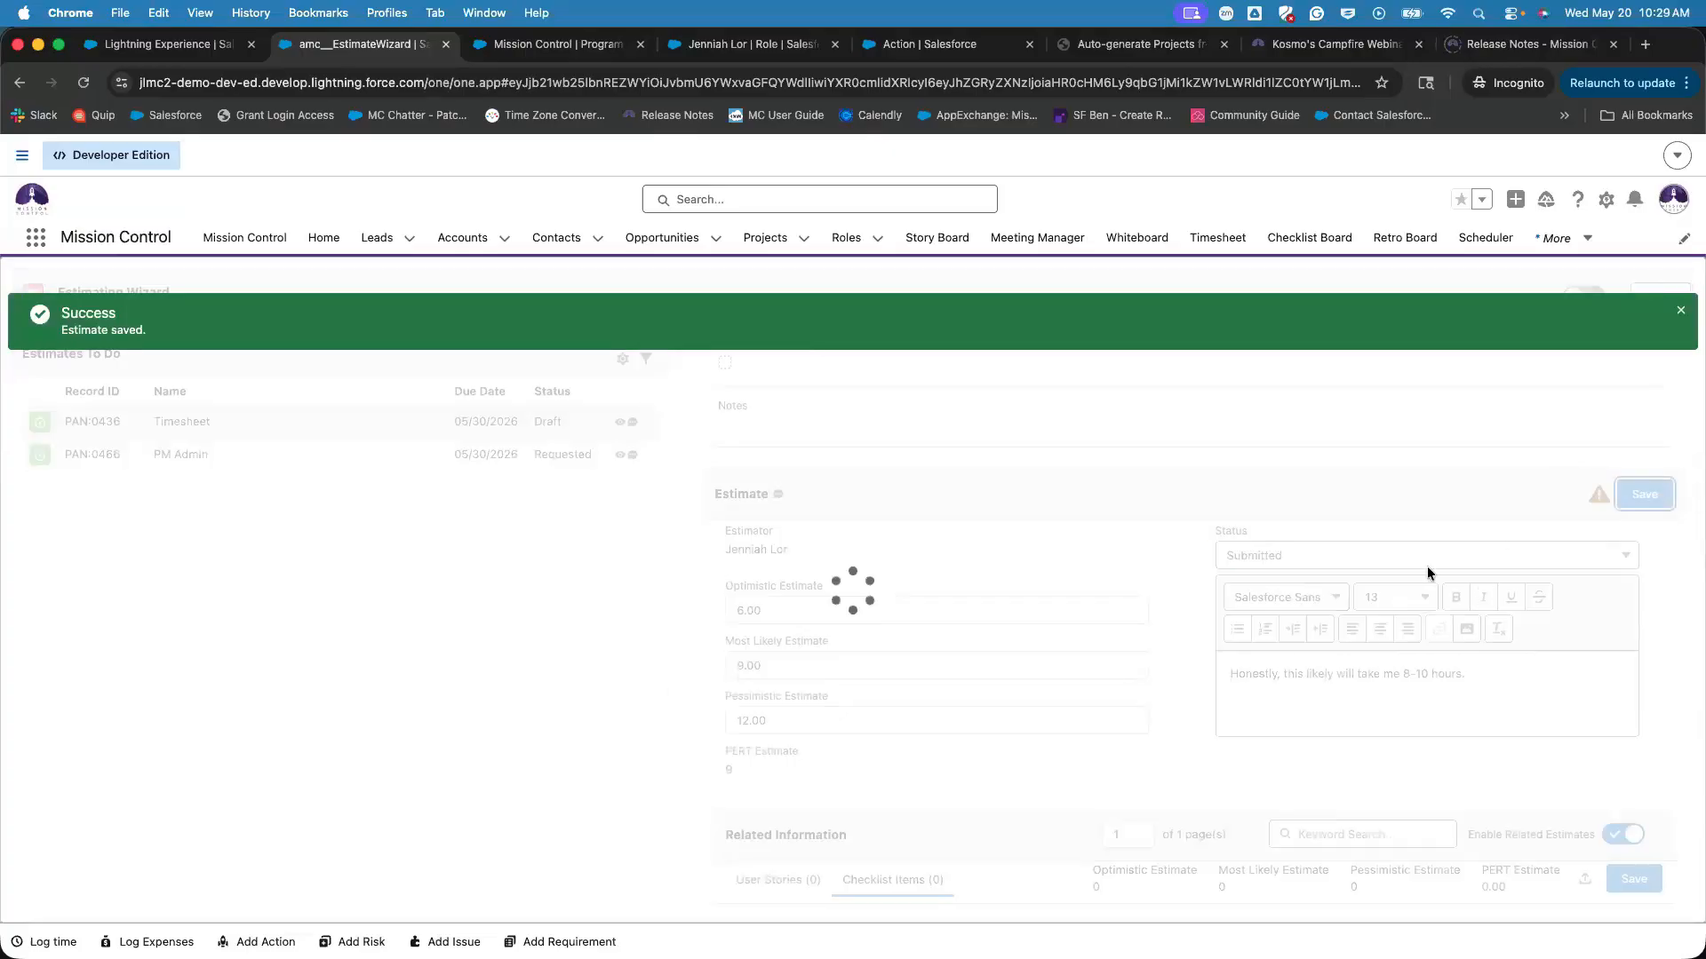
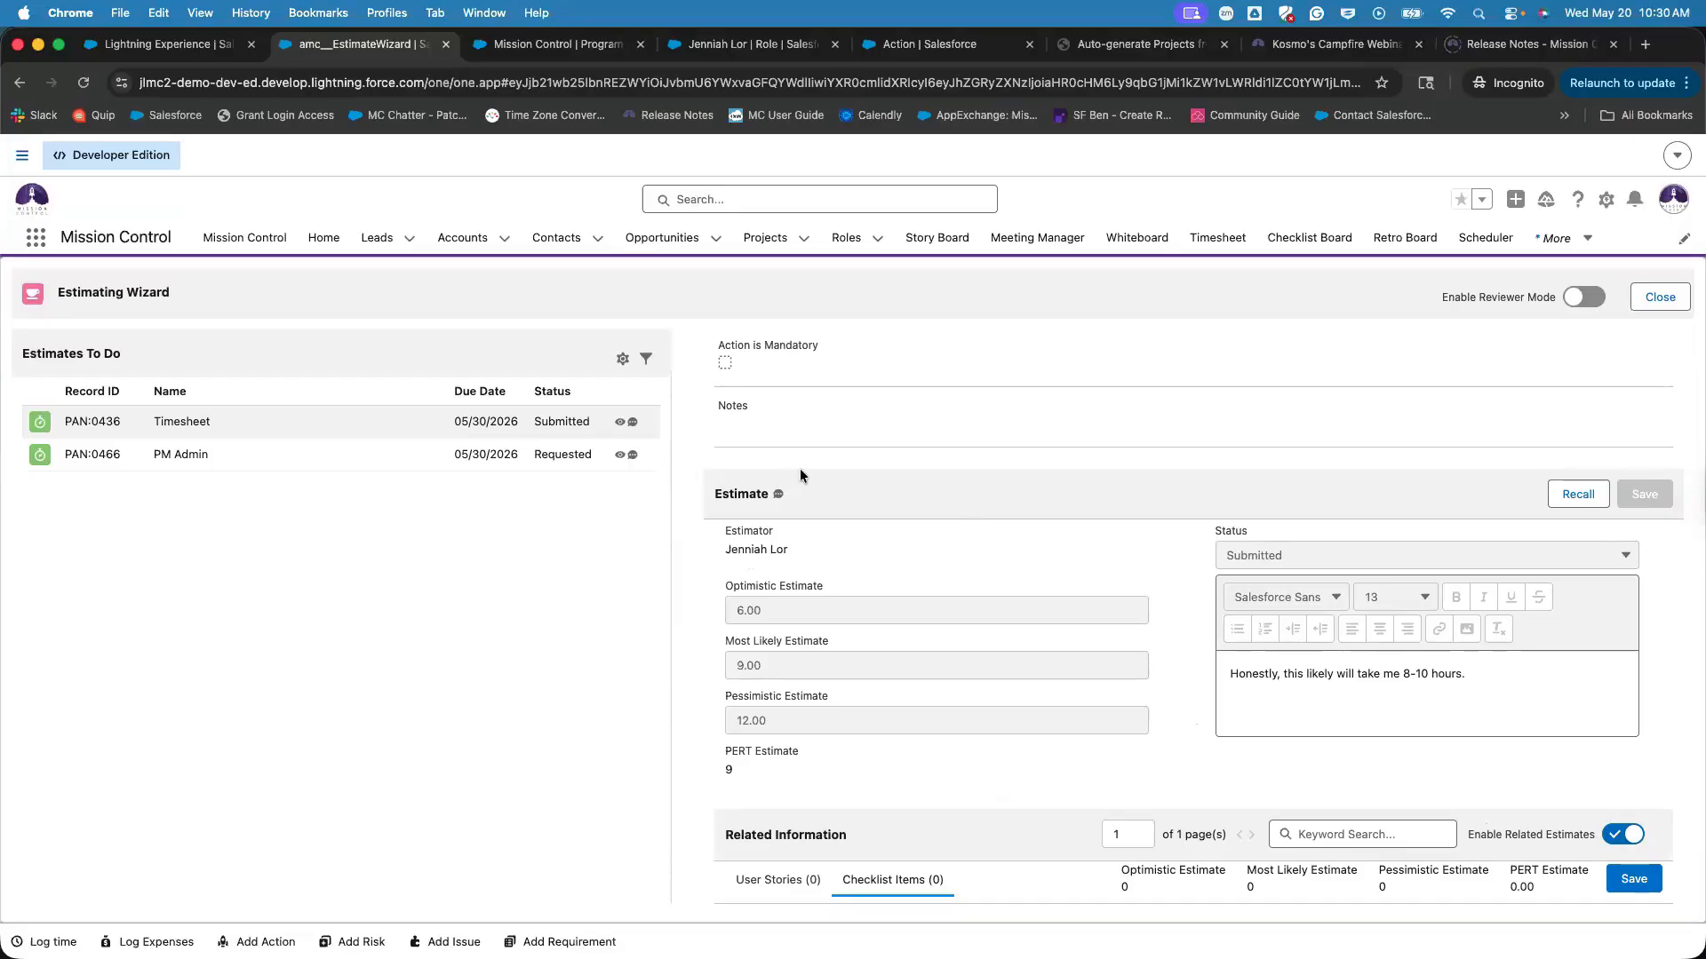
Open the PM Admin action's estimate in the workspace and bring up its related checklist items.
{"action": "left_click", "coordinate": [620, 454]}
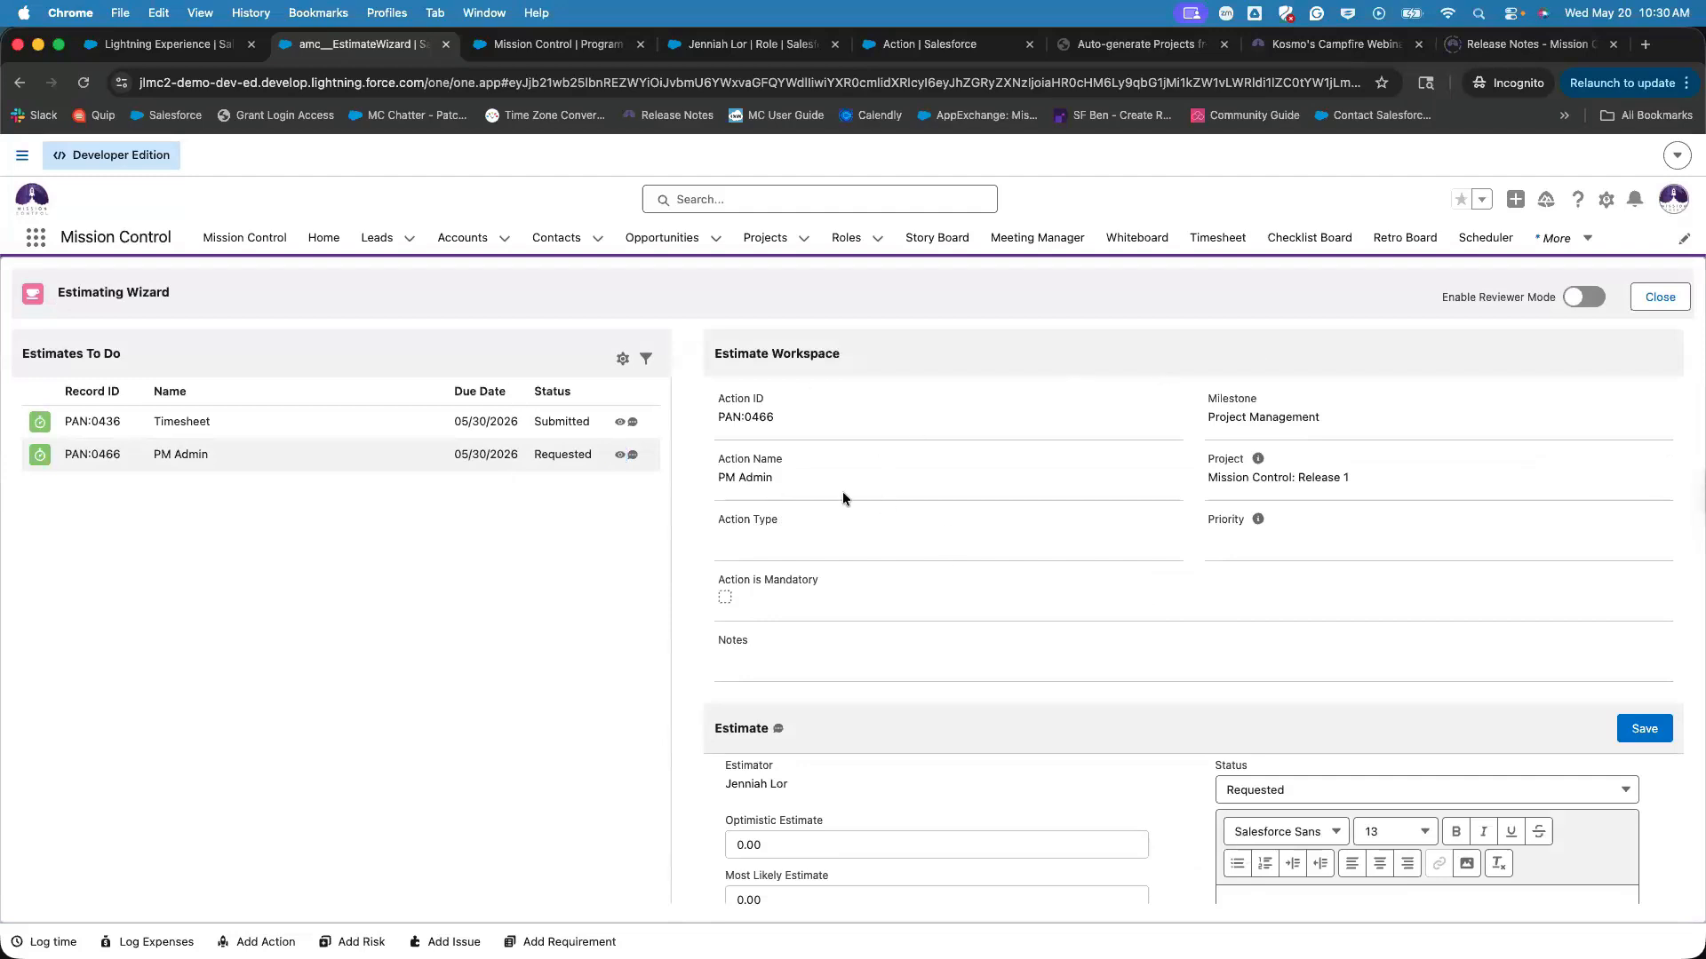
{"action": "scroll", "coordinate": [847, 493], "scroll_direction": "down", "scroll_amount": 4}
{"action": "scroll", "coordinate": [848, 493], "scroll_direction": "up", "scroll_amount": 3}
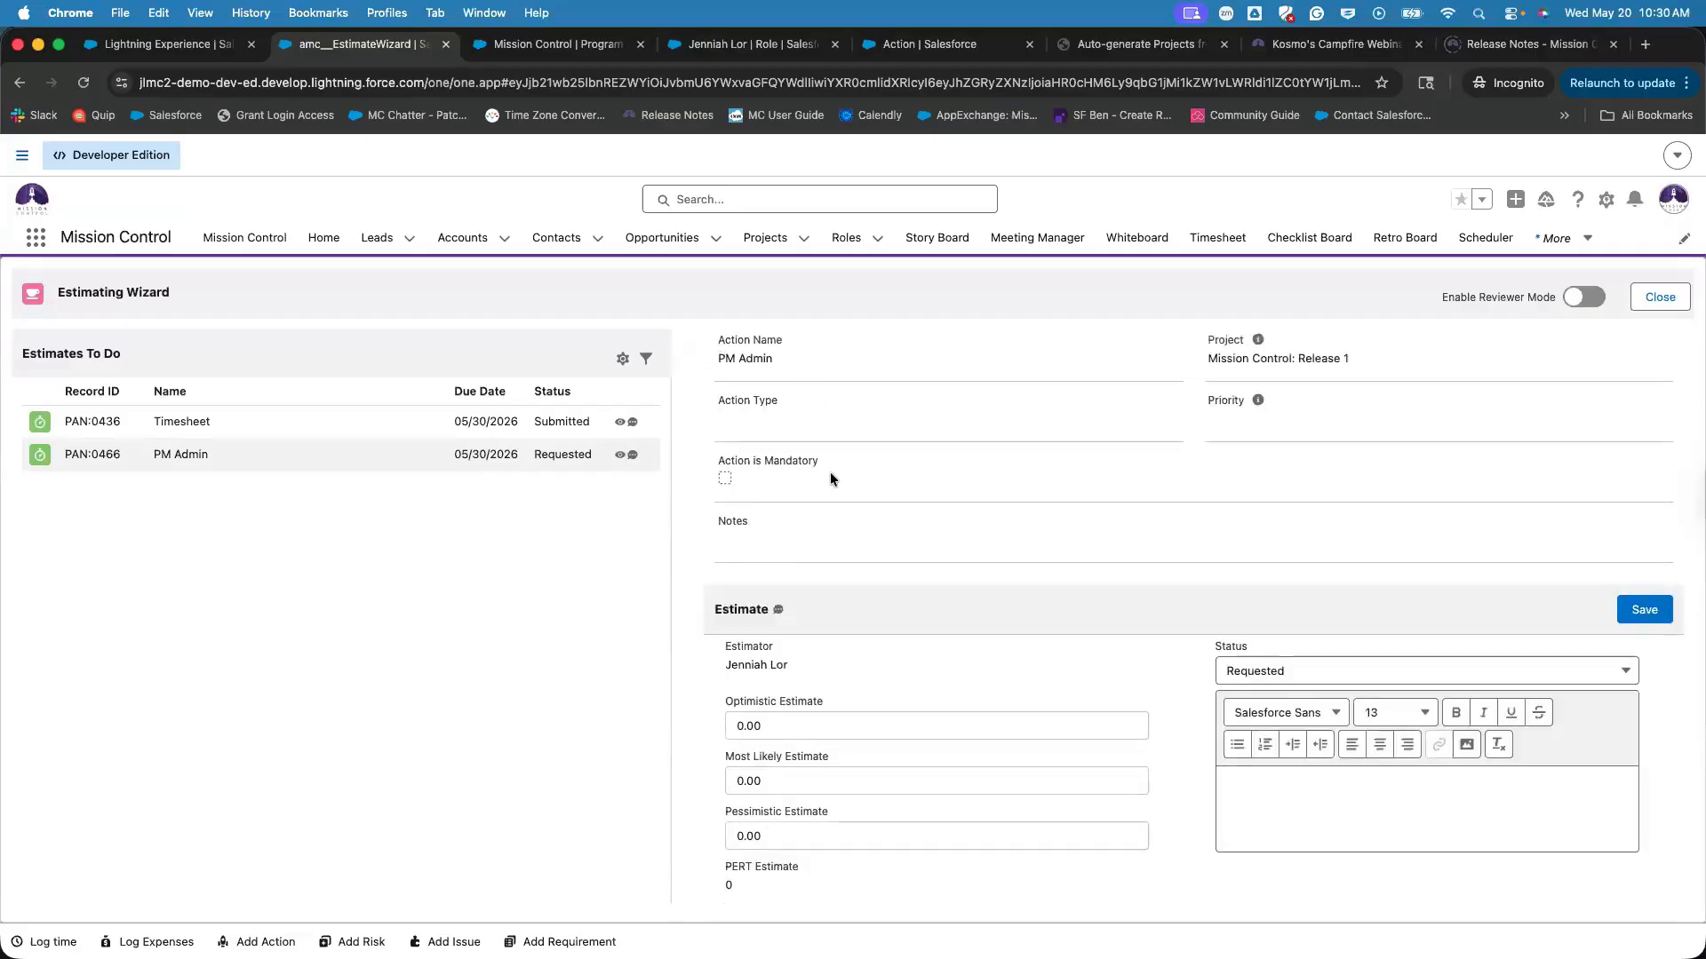
{"action": "scroll", "coordinate": [829, 473], "scroll_direction": "down", "scroll_amount": 3}
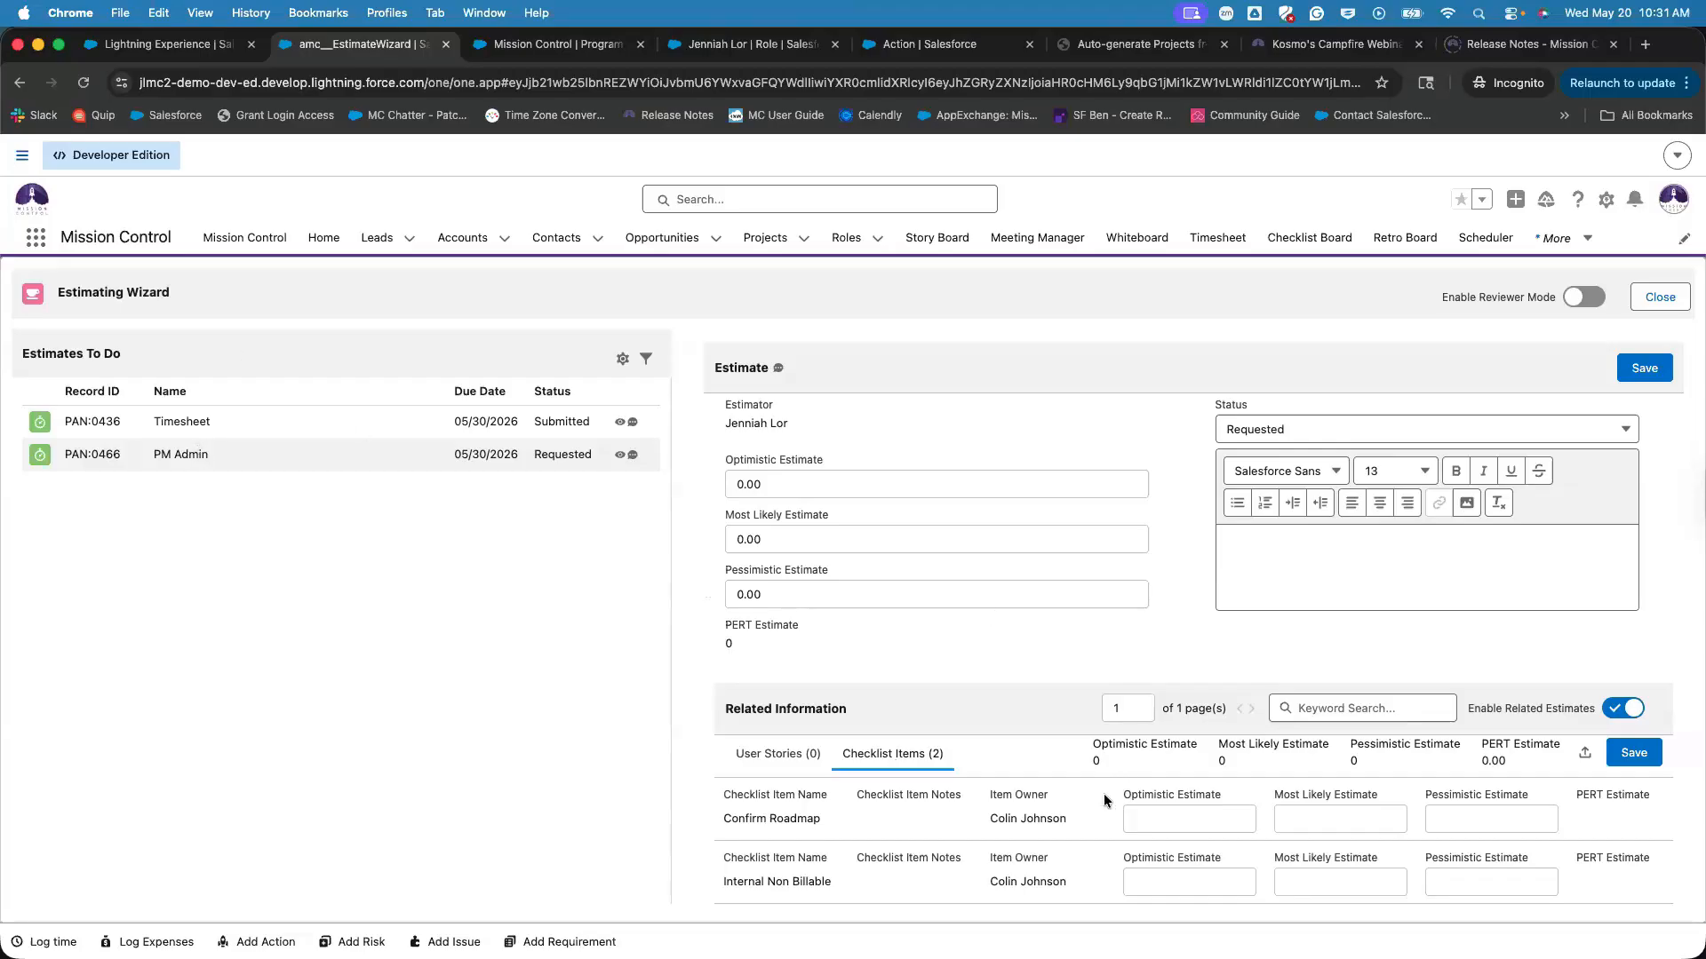
Set the Confirm Roadmap checklist item's Optimistic Estimate to 5, Most Likely Estimate to 8 and Pessimistic Estimate to 9.
{"action": "left_click", "coordinate": [1191, 816]}
{"action": "left_click_drag", "start_coordinate": [998, 819], "coordinate": [1080, 819]}
{"action": "left_click", "coordinate": [1213, 819]}
{"action": "type", "text": "5"}
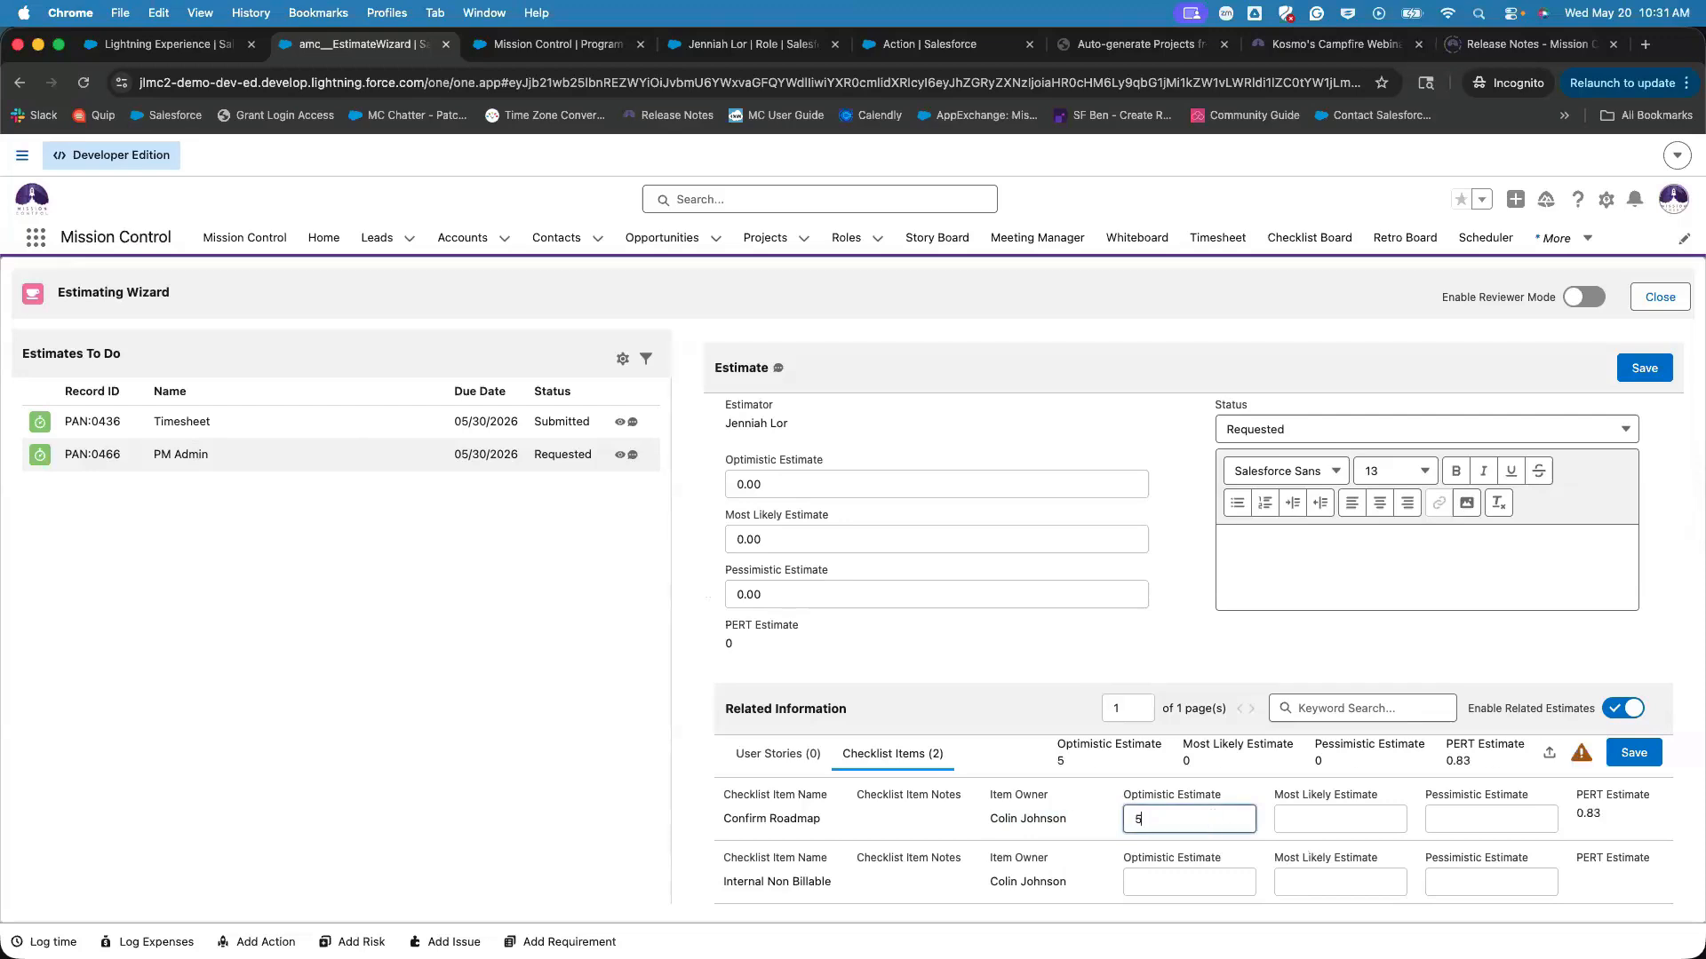
{"action": "left_click", "coordinate": [1295, 808]}
{"action": "type", "text": "8"}
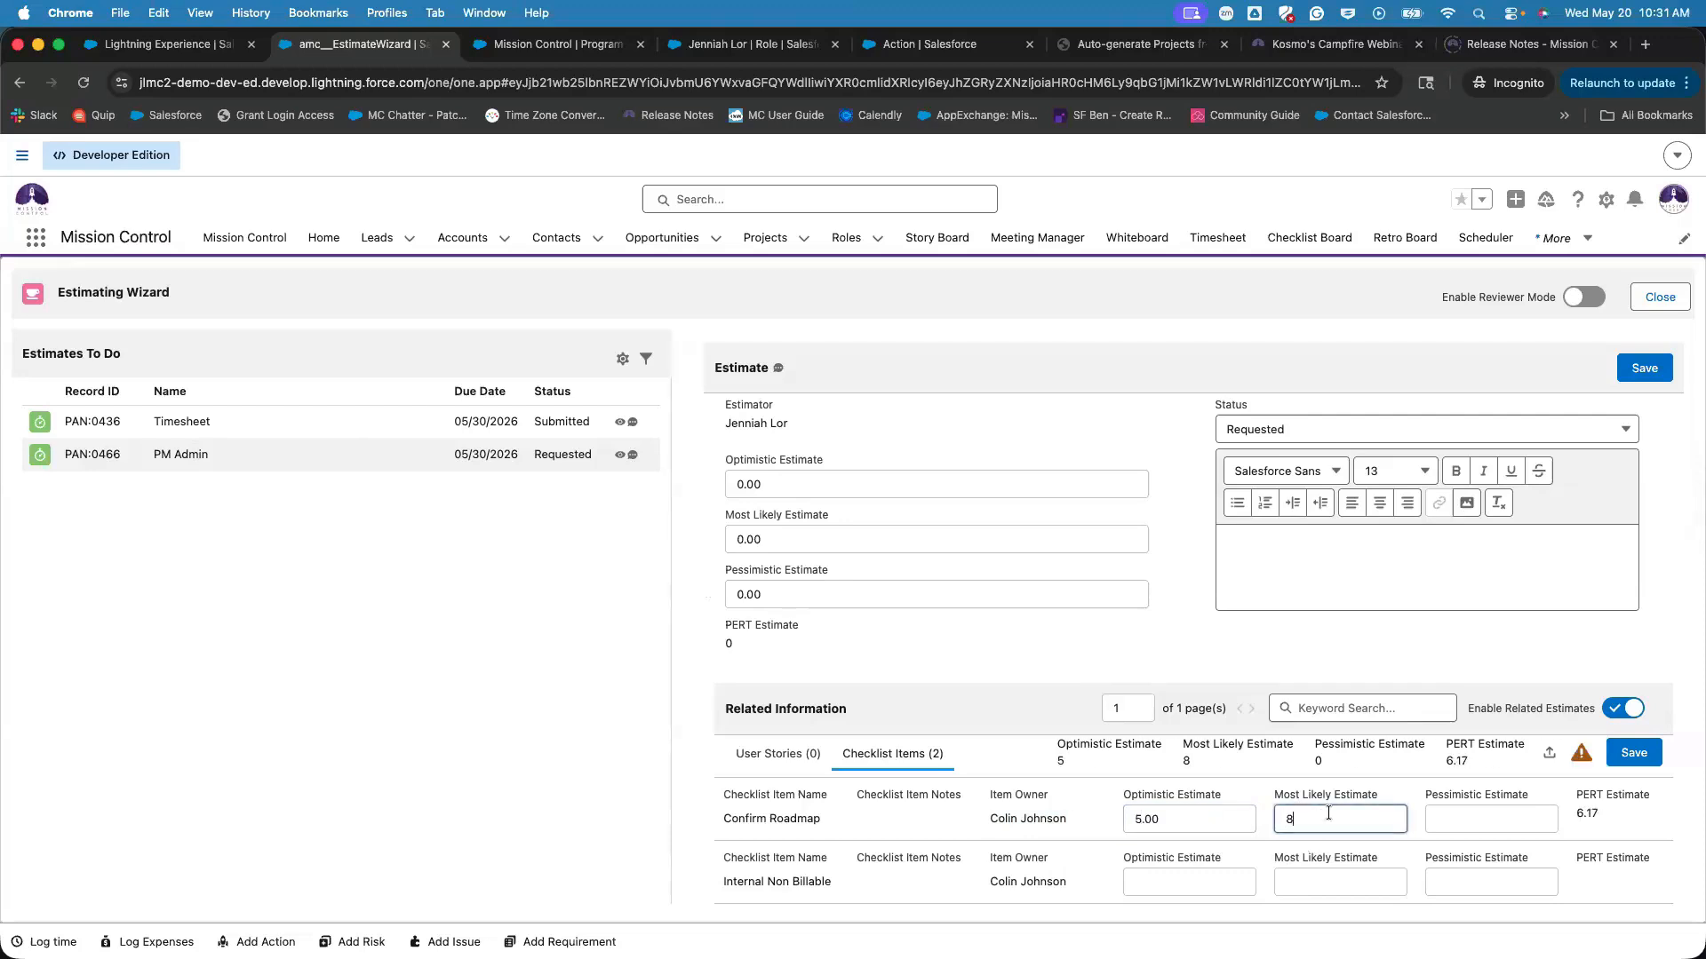
{"action": "left_click", "coordinate": [1458, 814]}
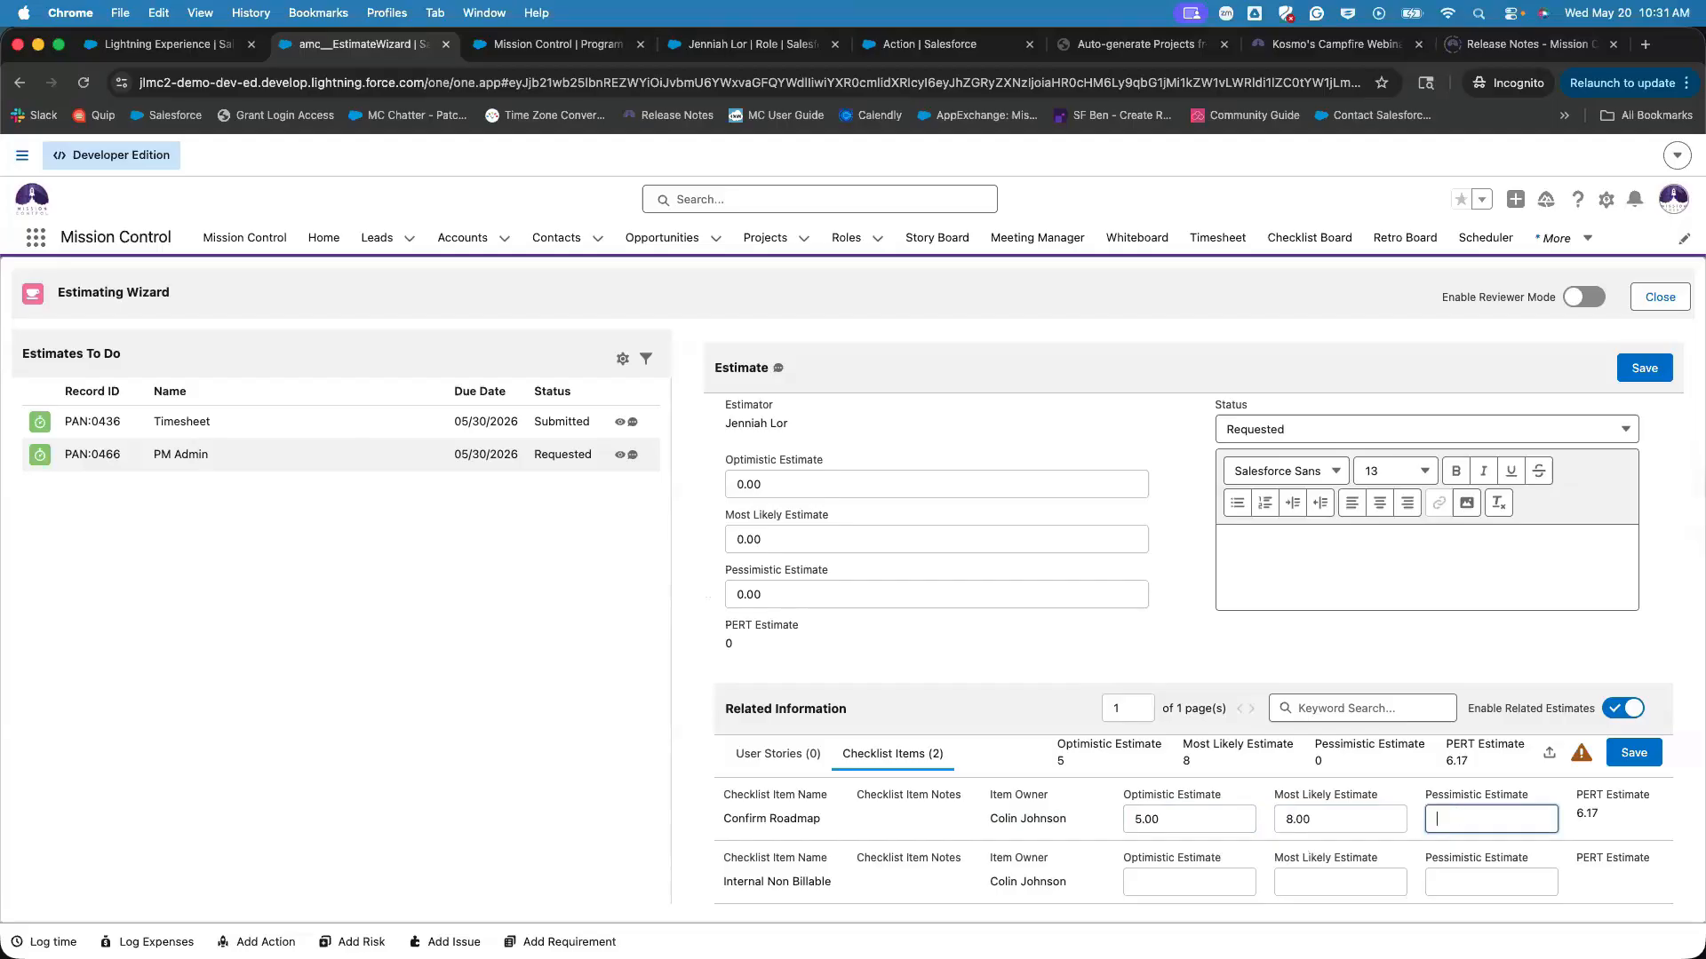
{"action": "type", "text": "9"}
Set the Internal Non Billable checklist item's Optimistic Estimate to 10, Most Likely Estimate to 15 and Pessimistic Estimate to 24.
{"action": "left_click", "coordinate": [1195, 884]}
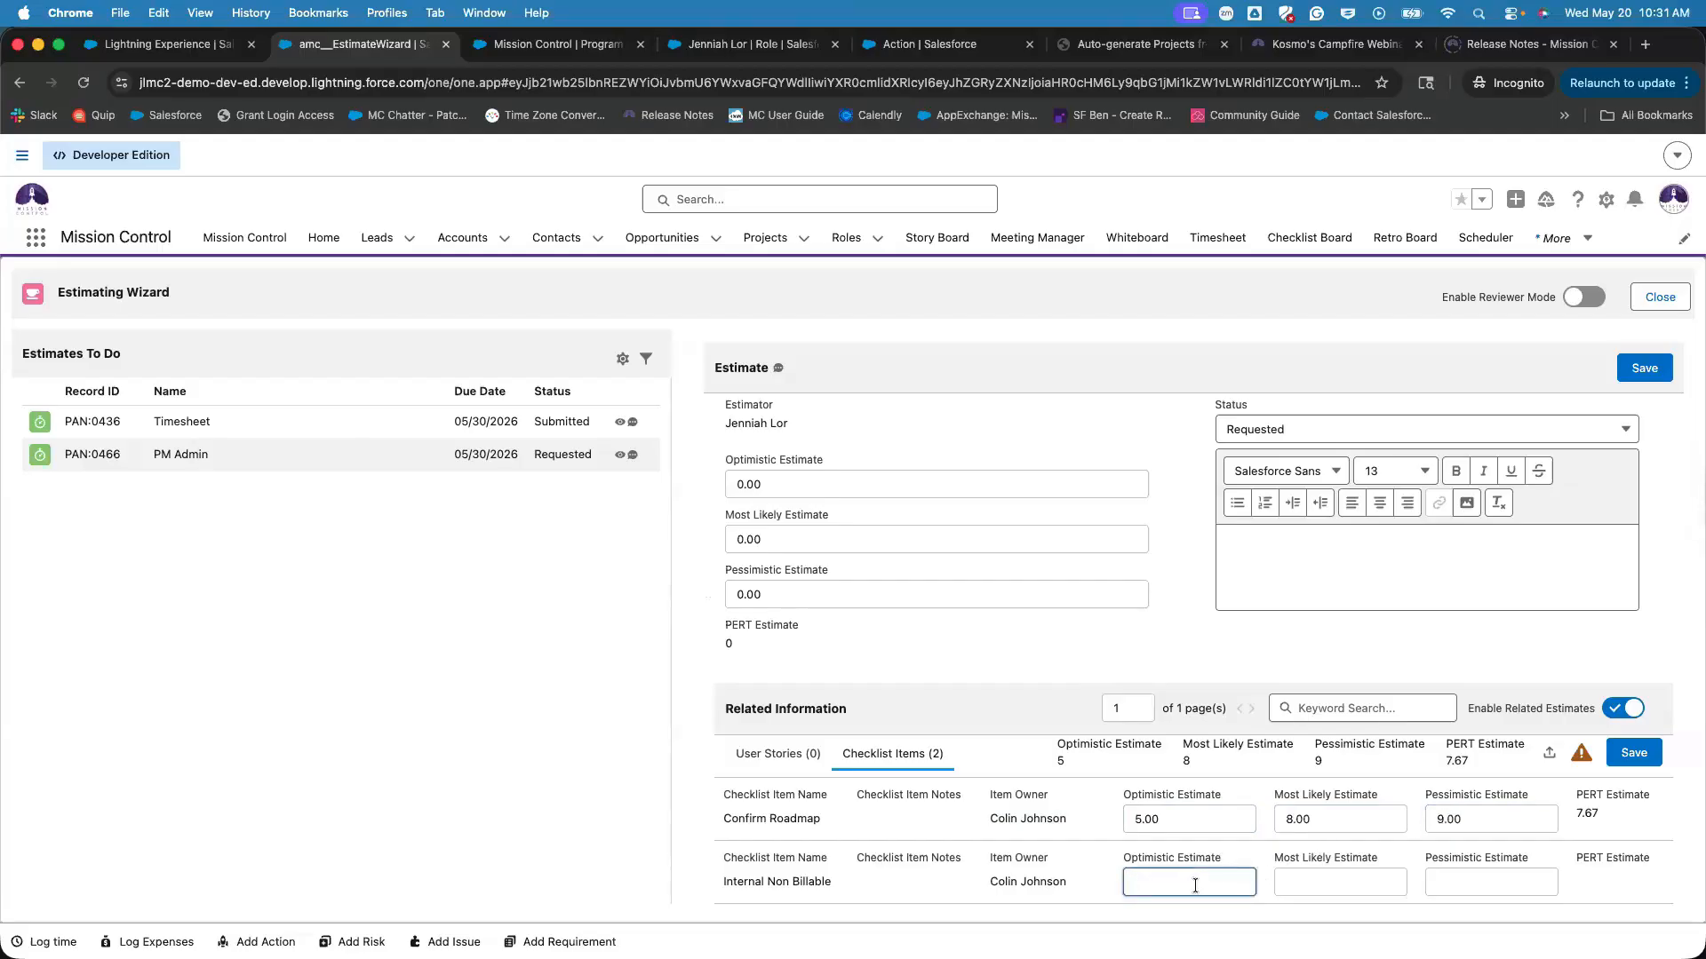
{"action": "type", "text": "10"}
{"action": "left_click", "coordinate": [1298, 882]}
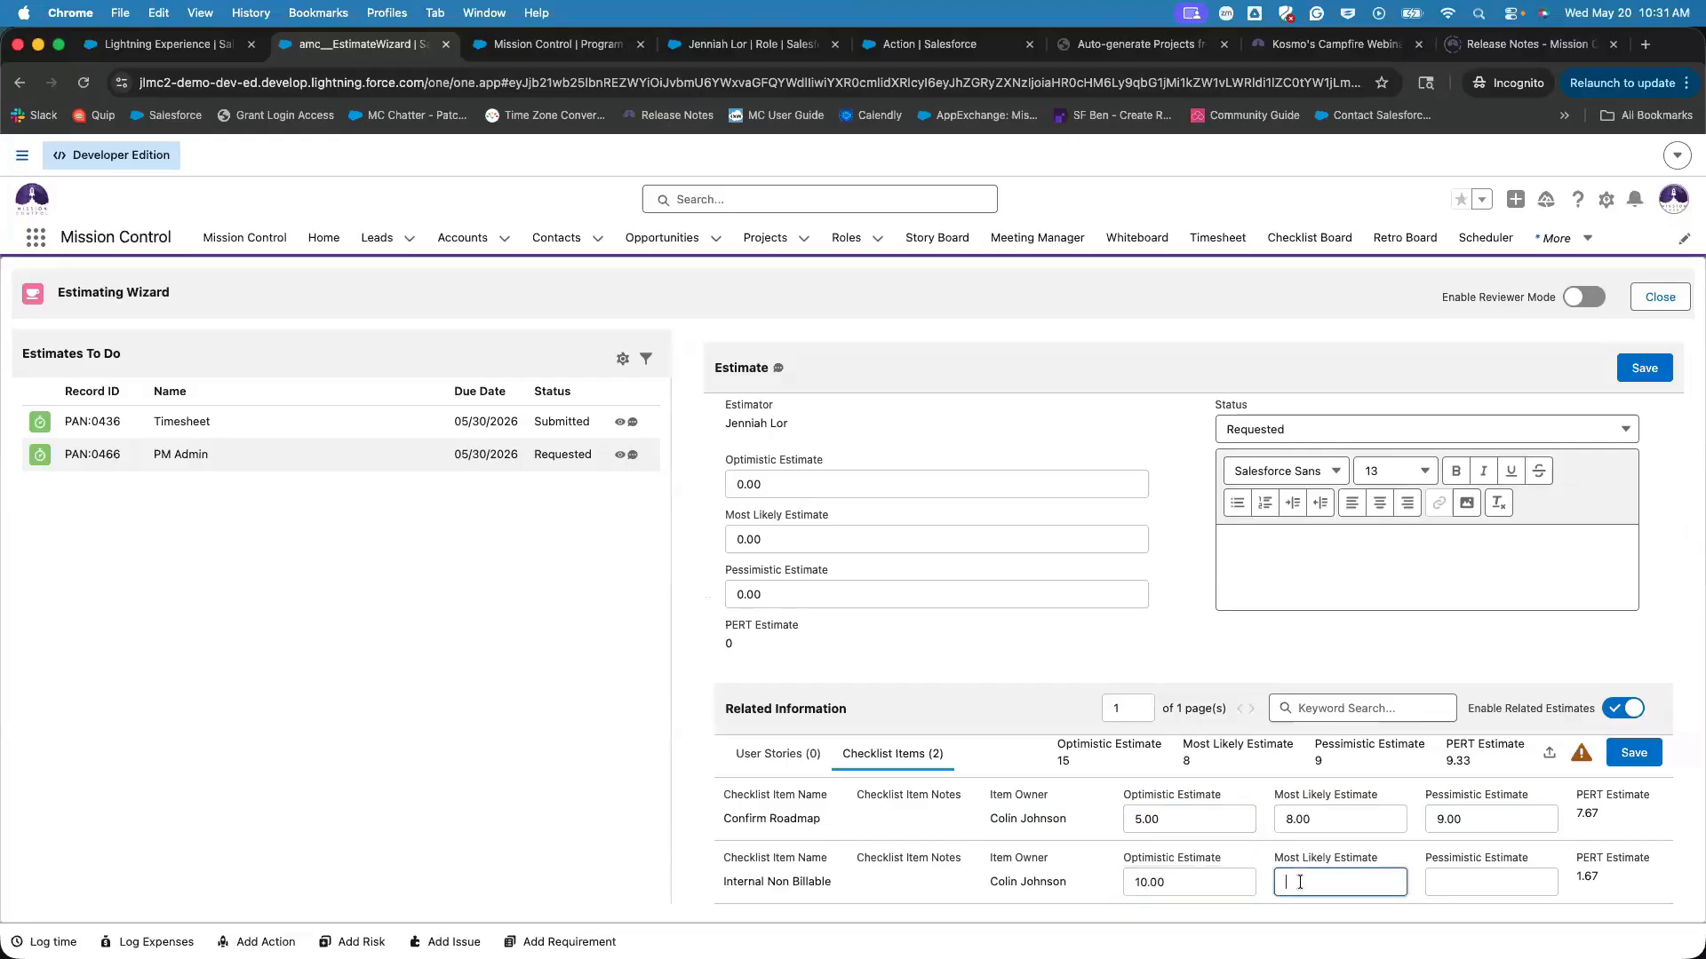
{"action": "type", "text": "15"}
{"action": "left_click", "coordinate": [1499, 892]}
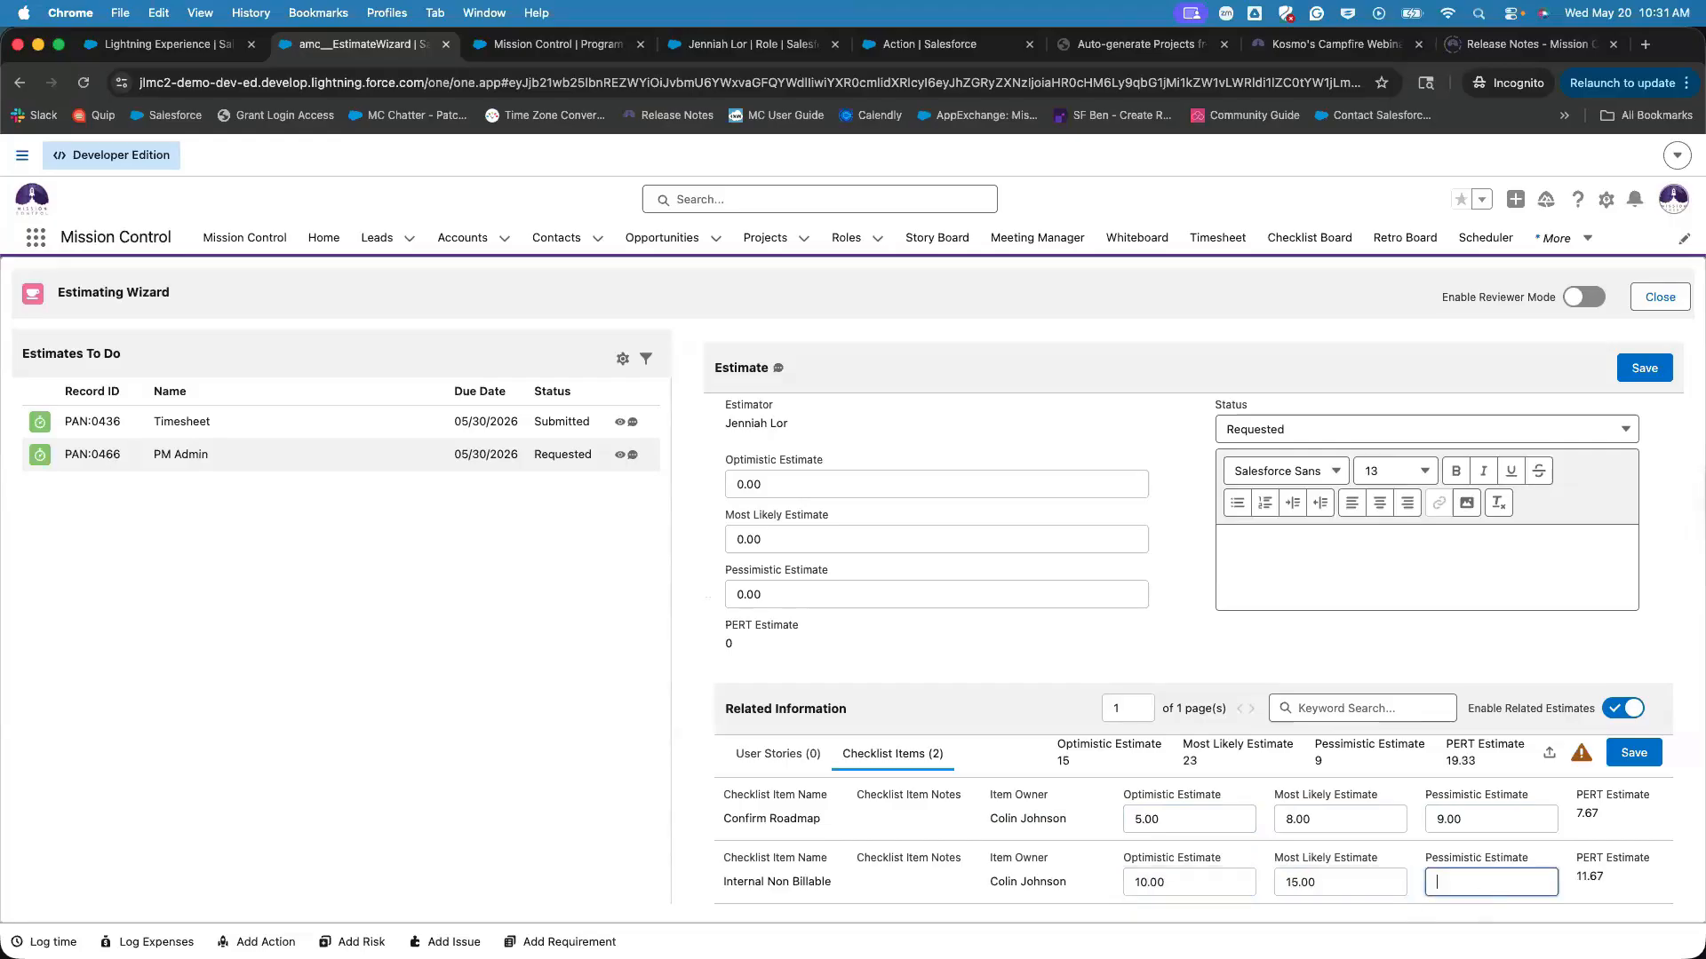
{"action": "type", "text": "28"}
{"action": "key", "text": "BackSpace"}
{"action": "type", "text": "4"}
{"action": "left_click", "coordinate": [1405, 833]}
Compare the optimistic, most likely and pessimistic estimates of both checklist items with the totals above them.
{"action": "left_click_drag", "start_coordinate": [1180, 824], "coordinate": [1123, 827]}
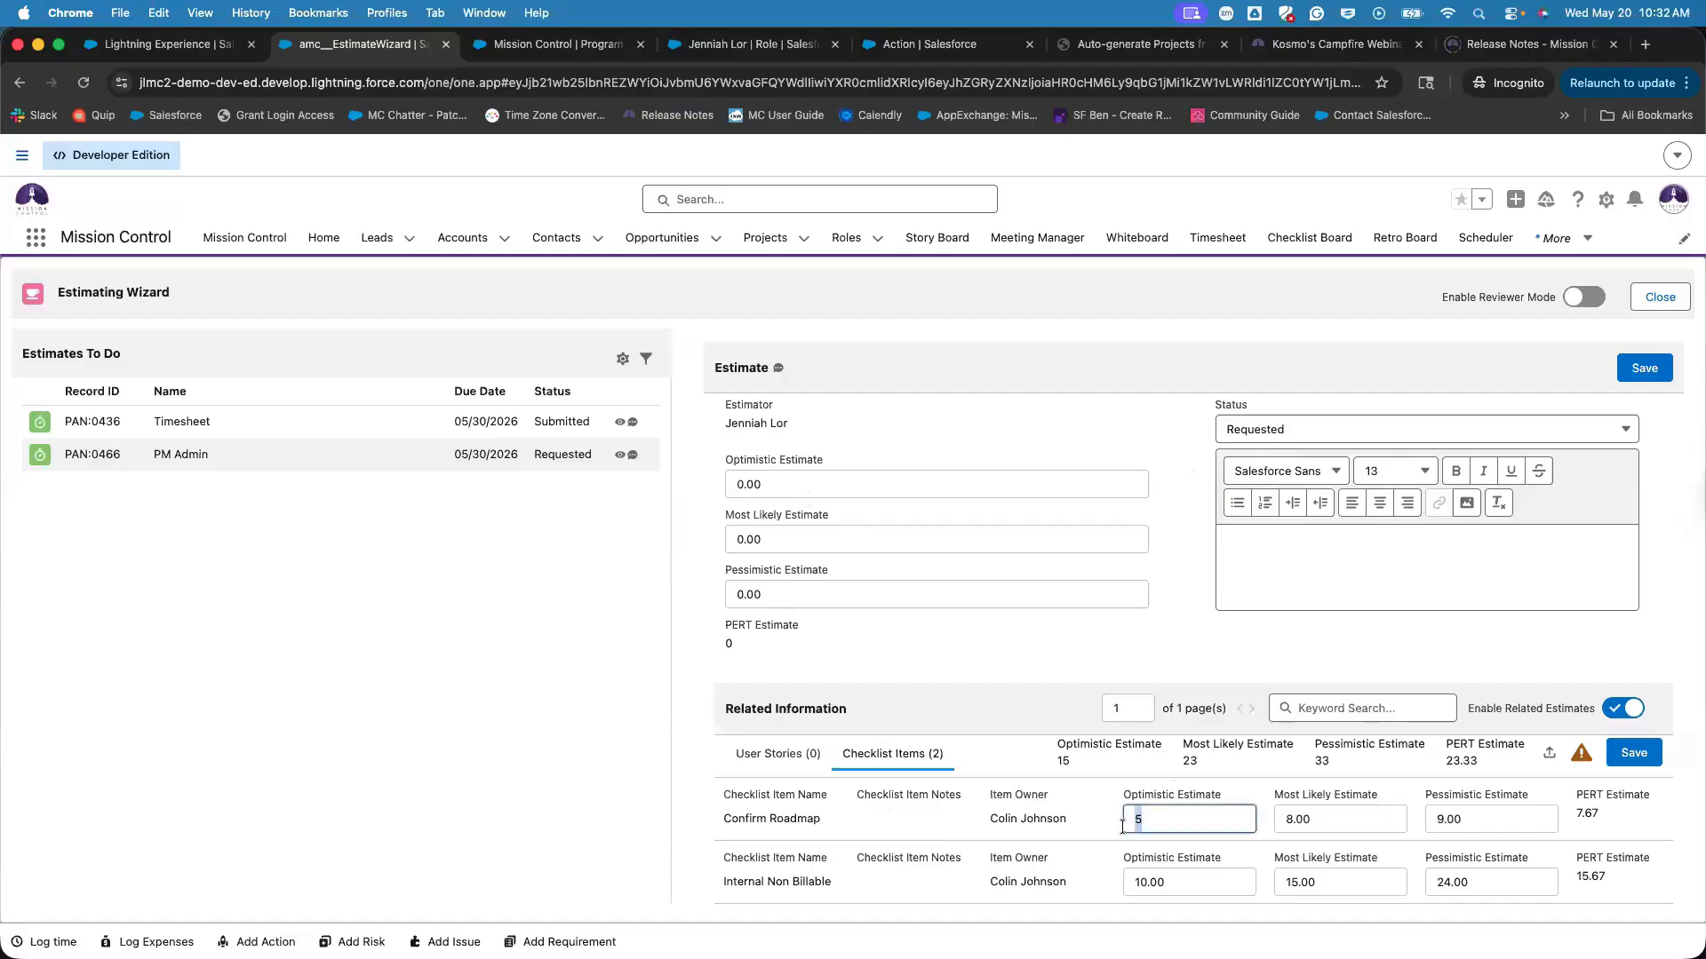
{"action": "left_click", "coordinate": [1178, 899]}
{"action": "triple_click", "coordinate": [1610, 814]}
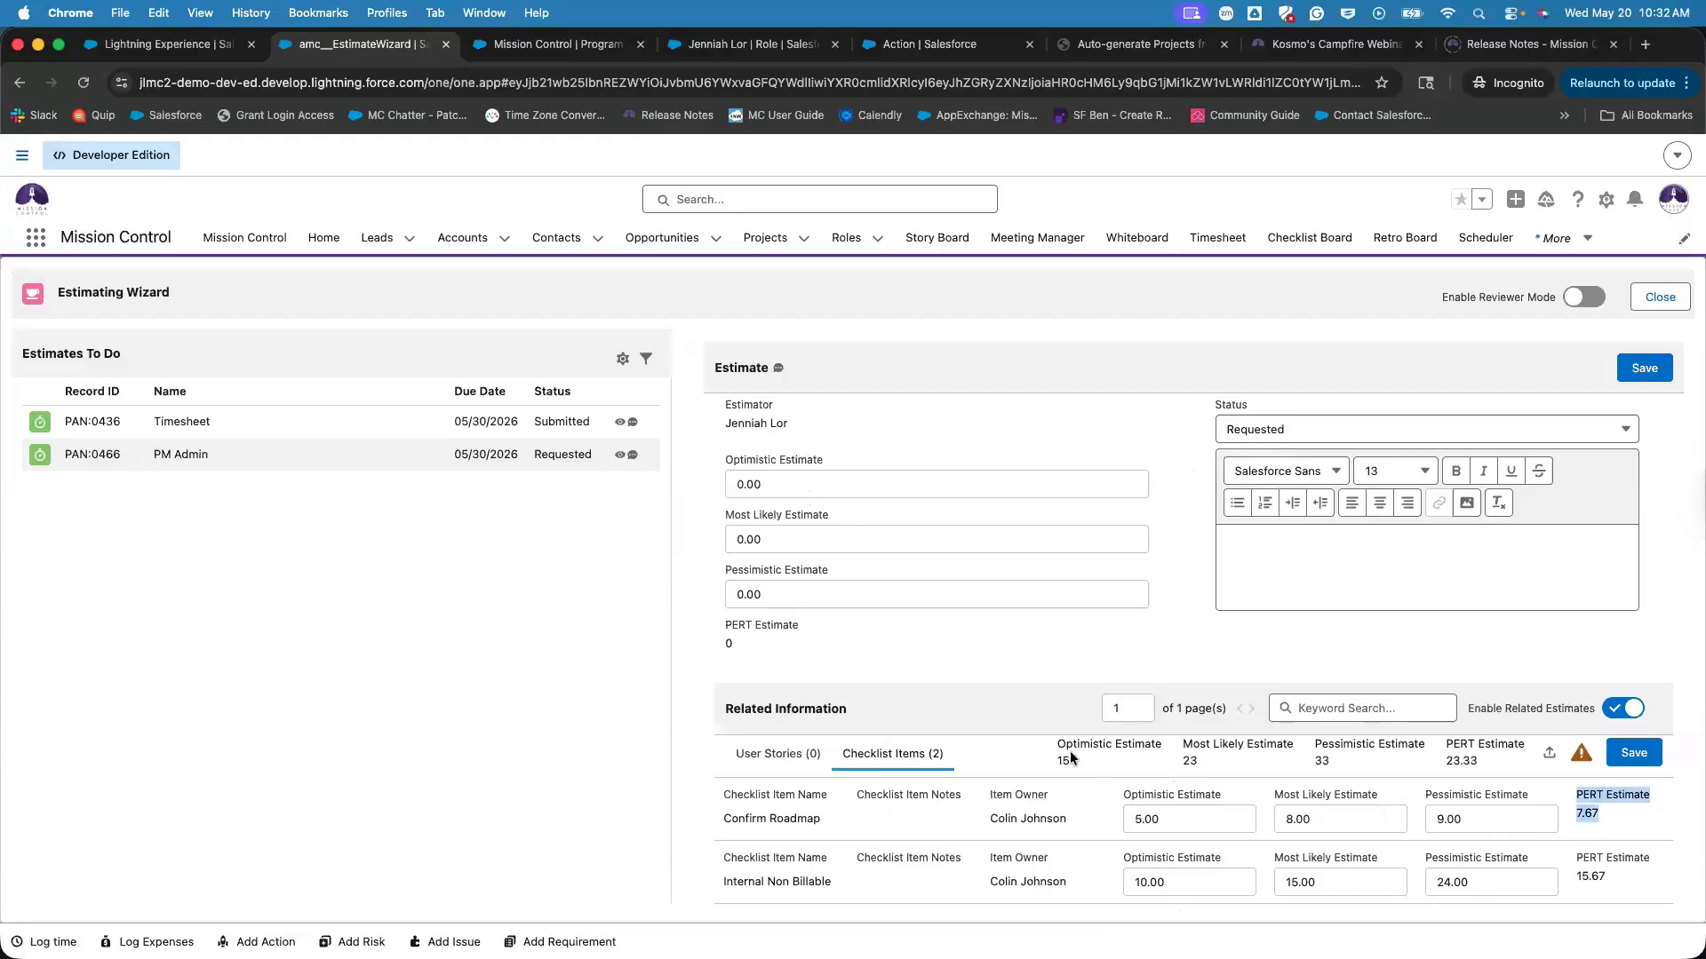
{"action": "left_click_drag", "start_coordinate": [1068, 748], "coordinate": [1172, 756]}
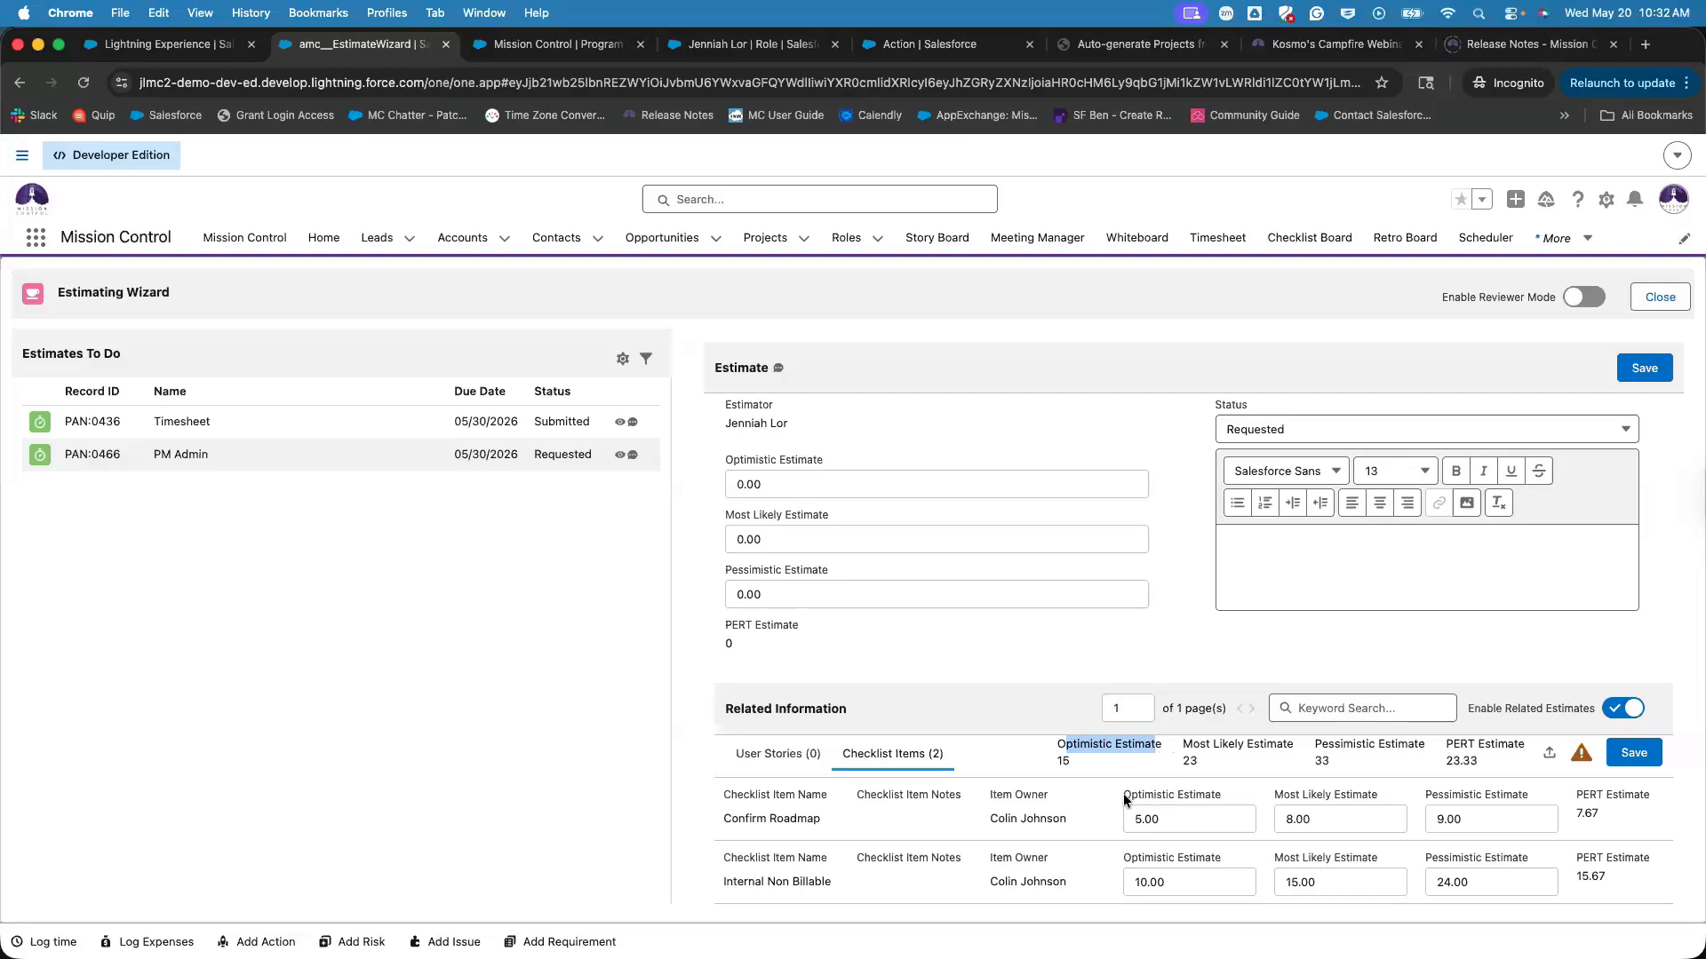
{"action": "left_click_drag", "start_coordinate": [1124, 795], "coordinate": [1231, 794]}
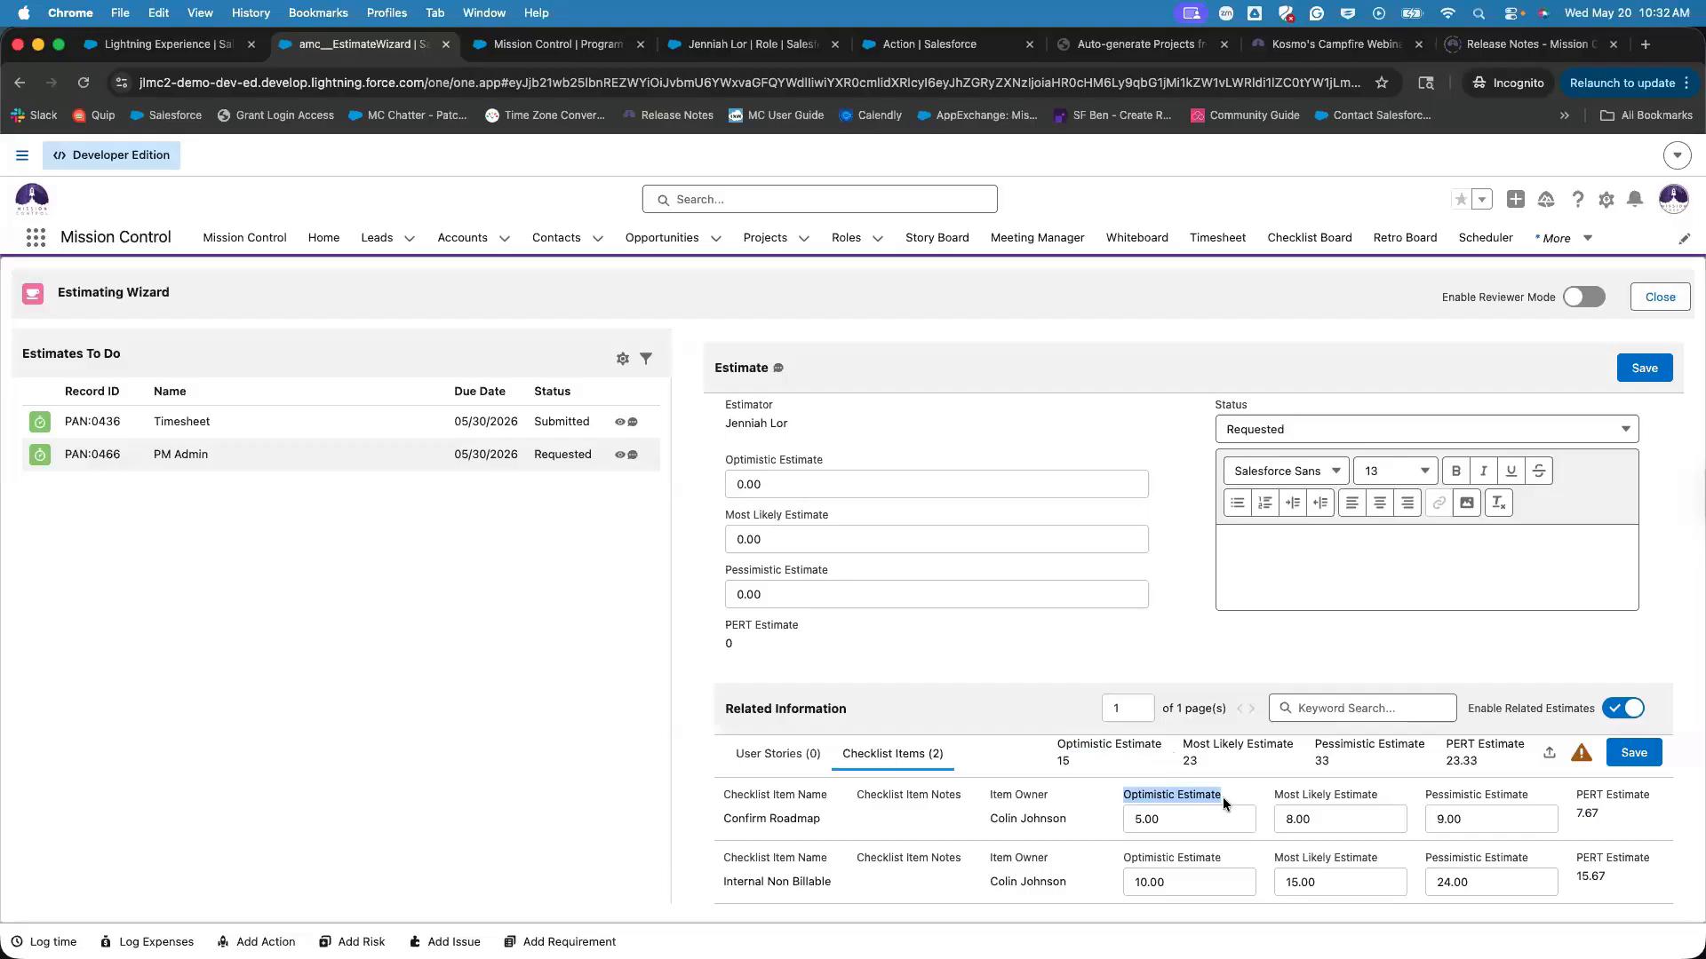
{"action": "left_click", "coordinate": [1155, 813]}
{"action": "left_click", "coordinate": [1166, 882]}
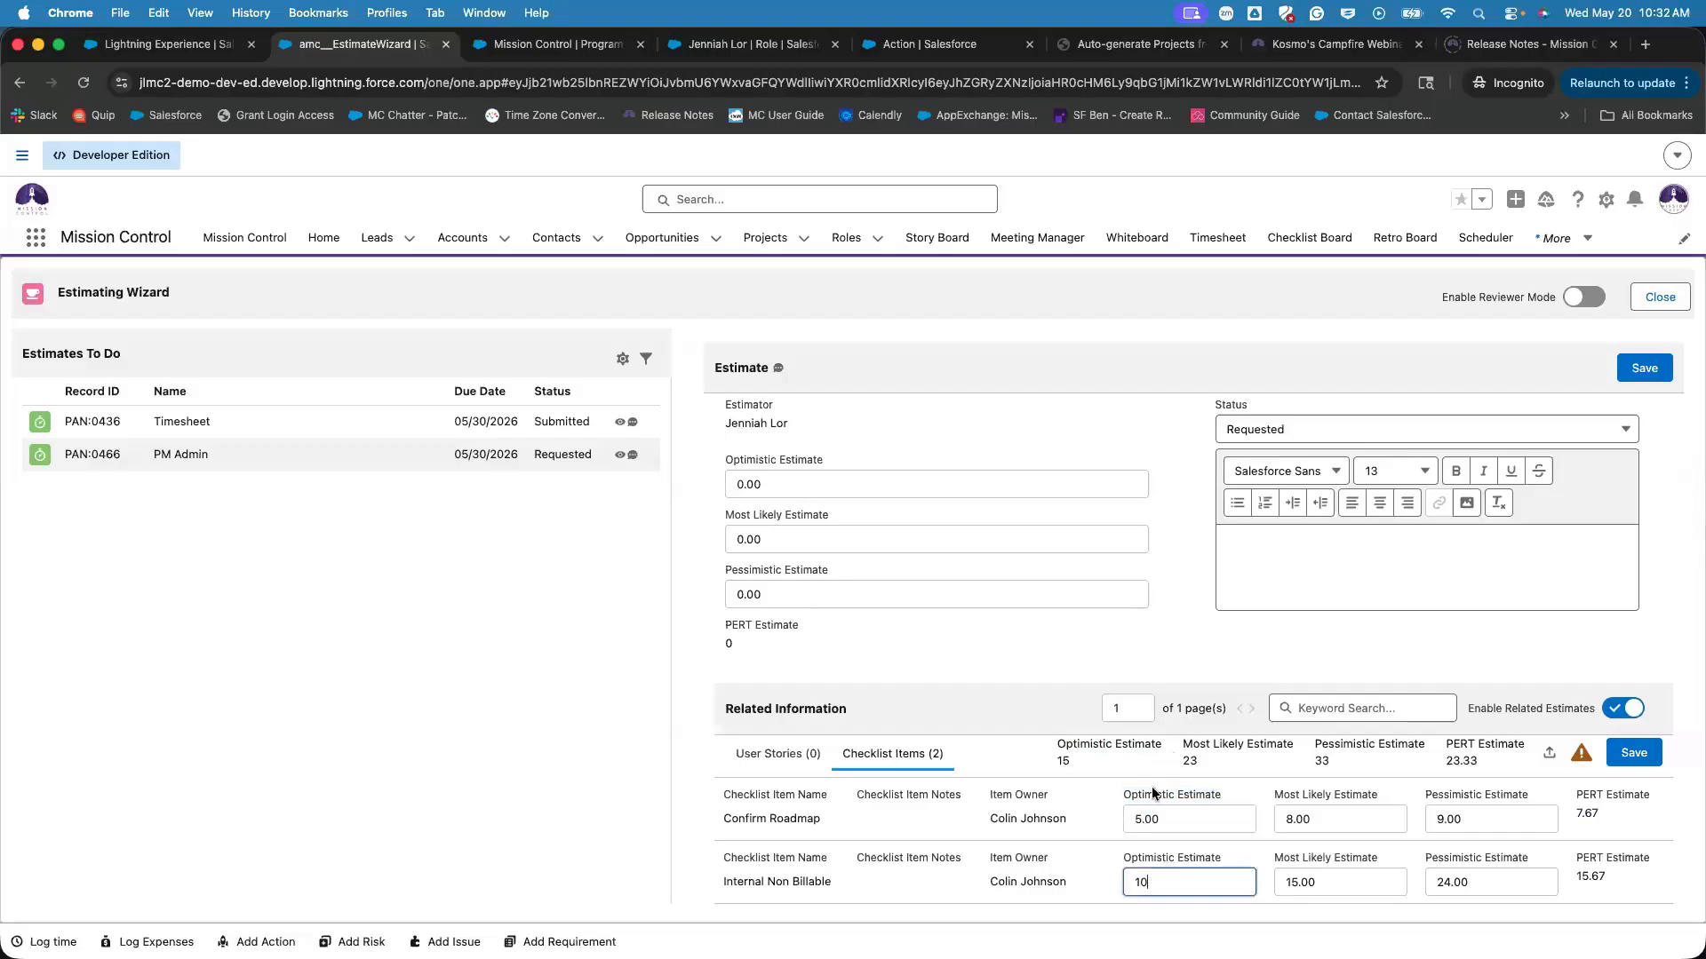
{"action": "left_click_drag", "start_coordinate": [1069, 745], "coordinate": [1285, 748]}
{"action": "left_click", "coordinate": [1309, 822]}
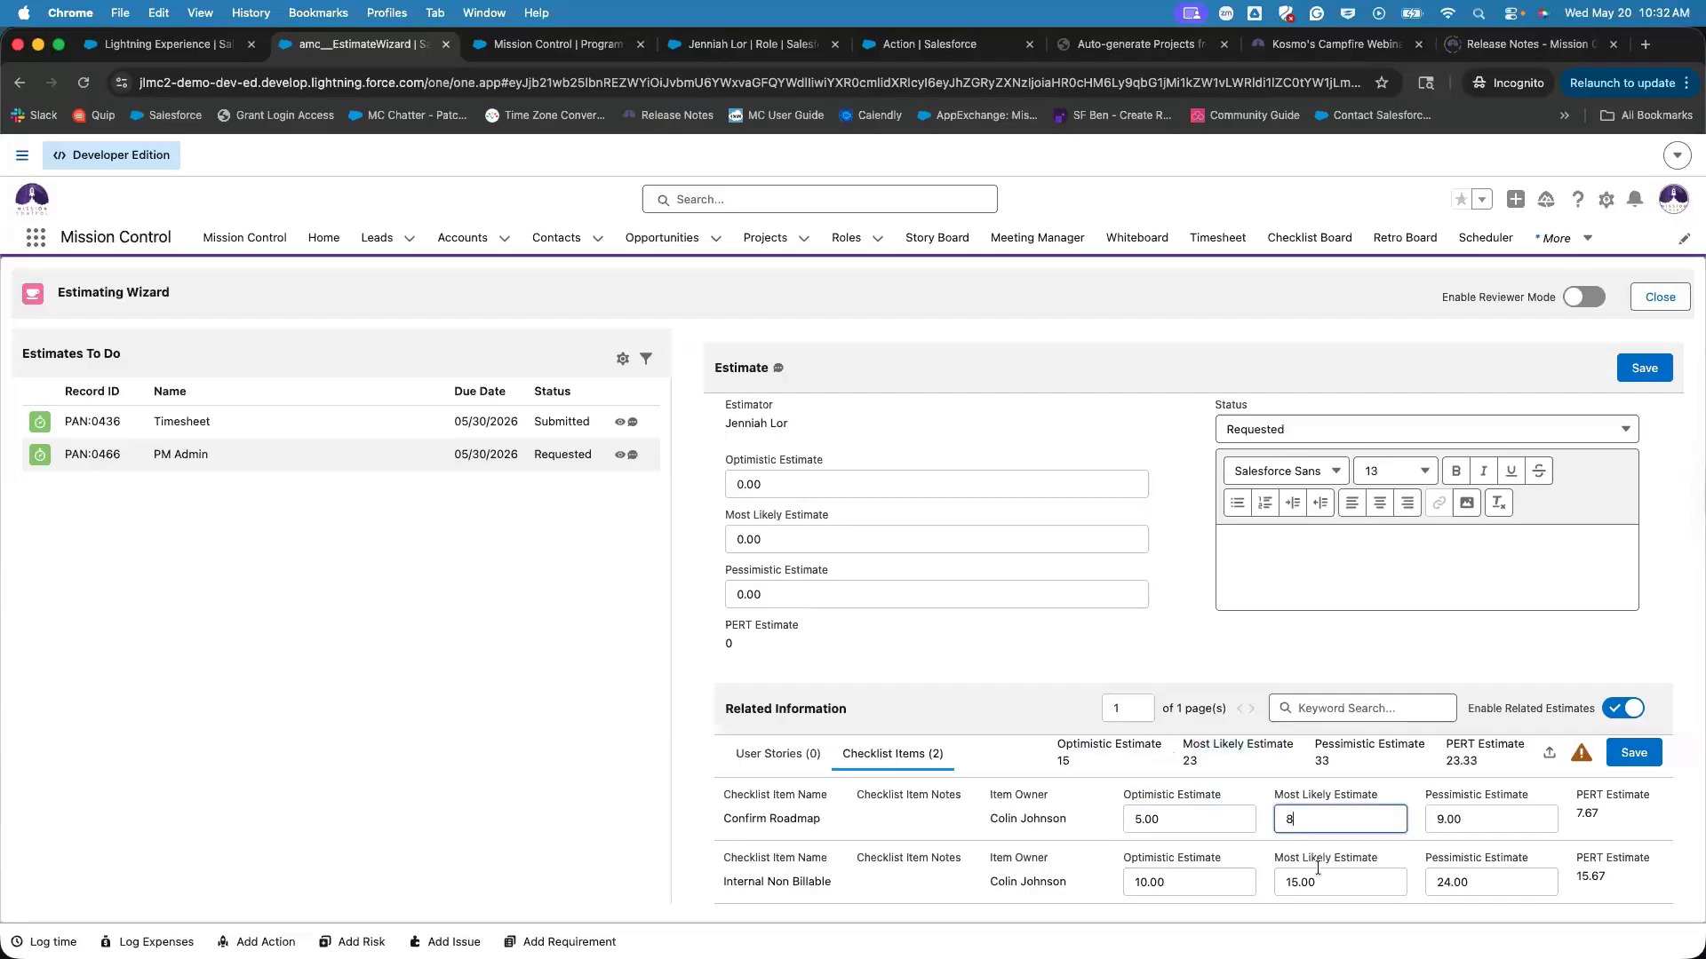
{"action": "left_click", "coordinate": [1313, 882]}
{"action": "left_click_drag", "start_coordinate": [1171, 763], "coordinate": [1439, 753]}
{"action": "left_click", "coordinate": [1464, 835]}
{"action": "left_click", "coordinate": [1452, 823]}
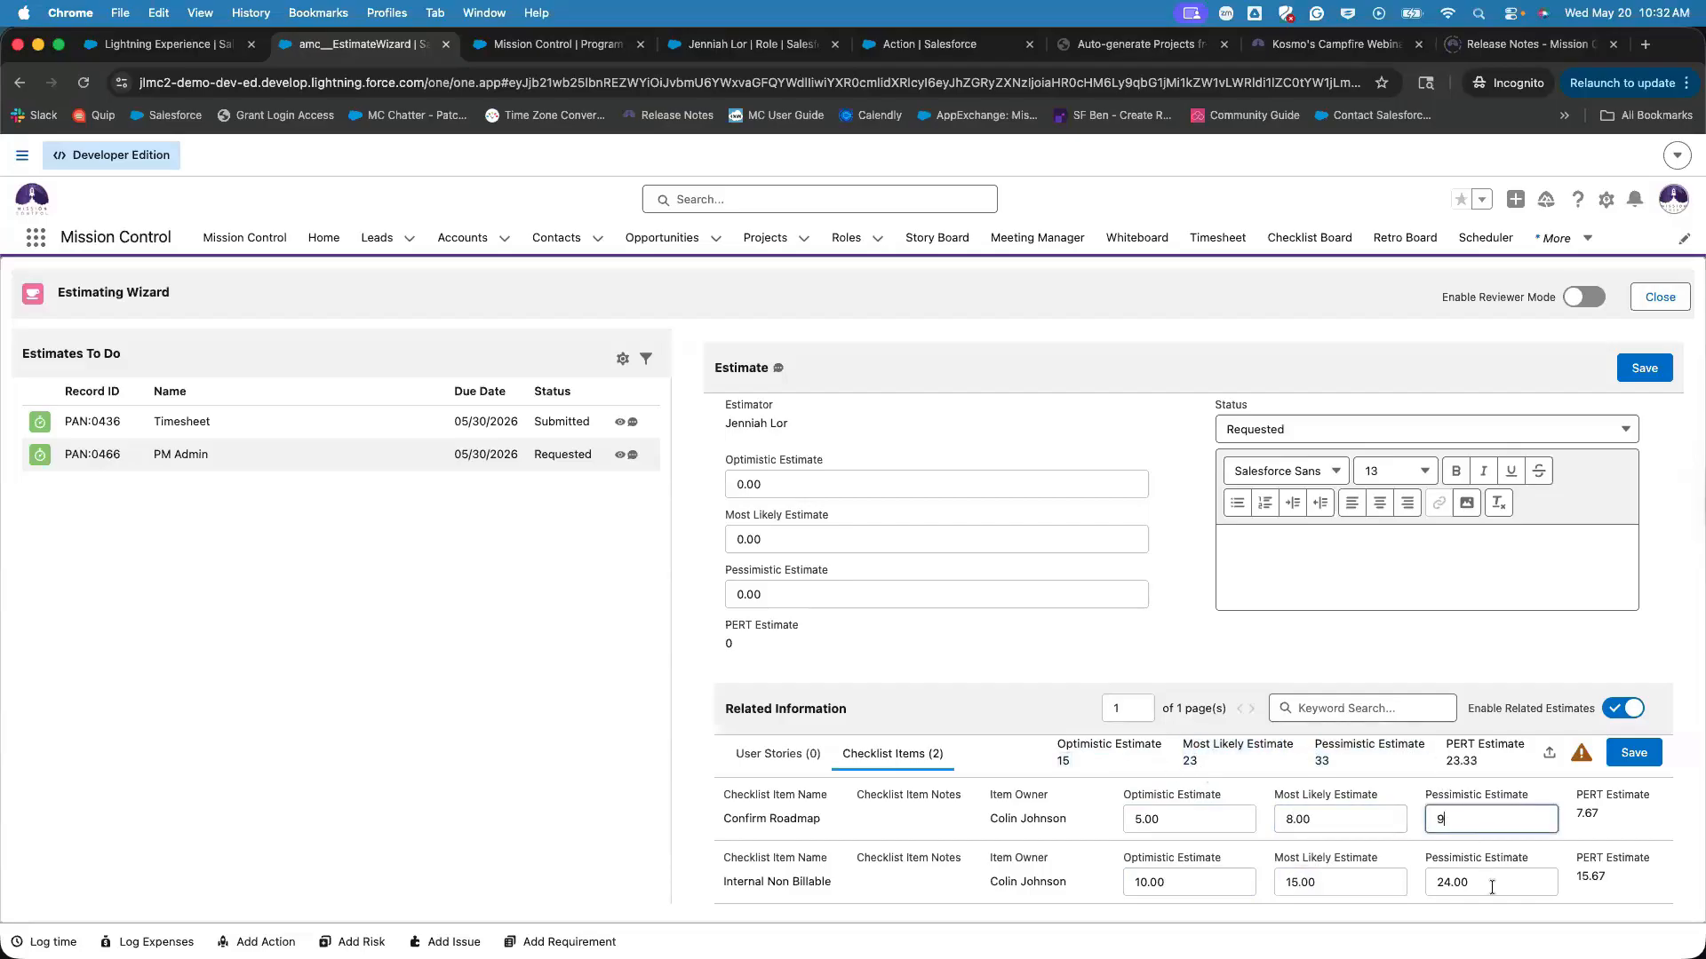
{"action": "left_click", "coordinate": [1493, 886]}
{"action": "left_click_drag", "start_coordinate": [1307, 762], "coordinate": [1358, 766]}
{"action": "left_click", "coordinate": [1444, 754]}
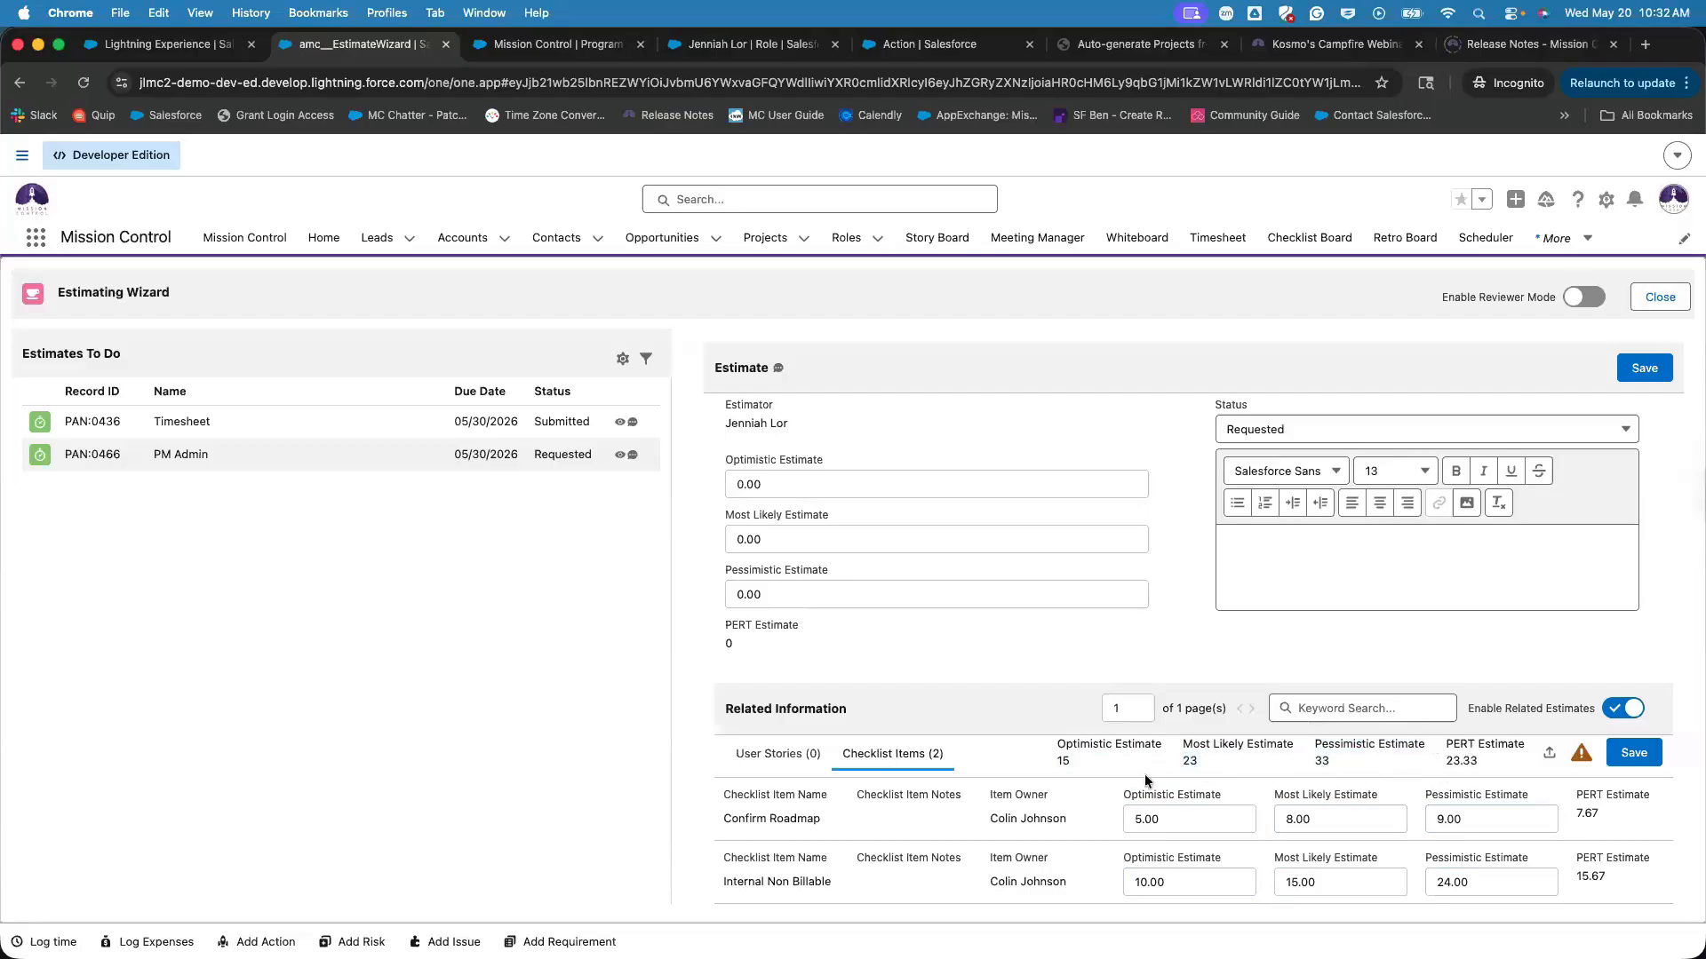
Examine the total for each estimate type and compare the overall PERT Estimate with each checklist item's PERT Estimate.
{"action": "left_click_drag", "start_coordinate": [1055, 744], "coordinate": [1150, 745]}
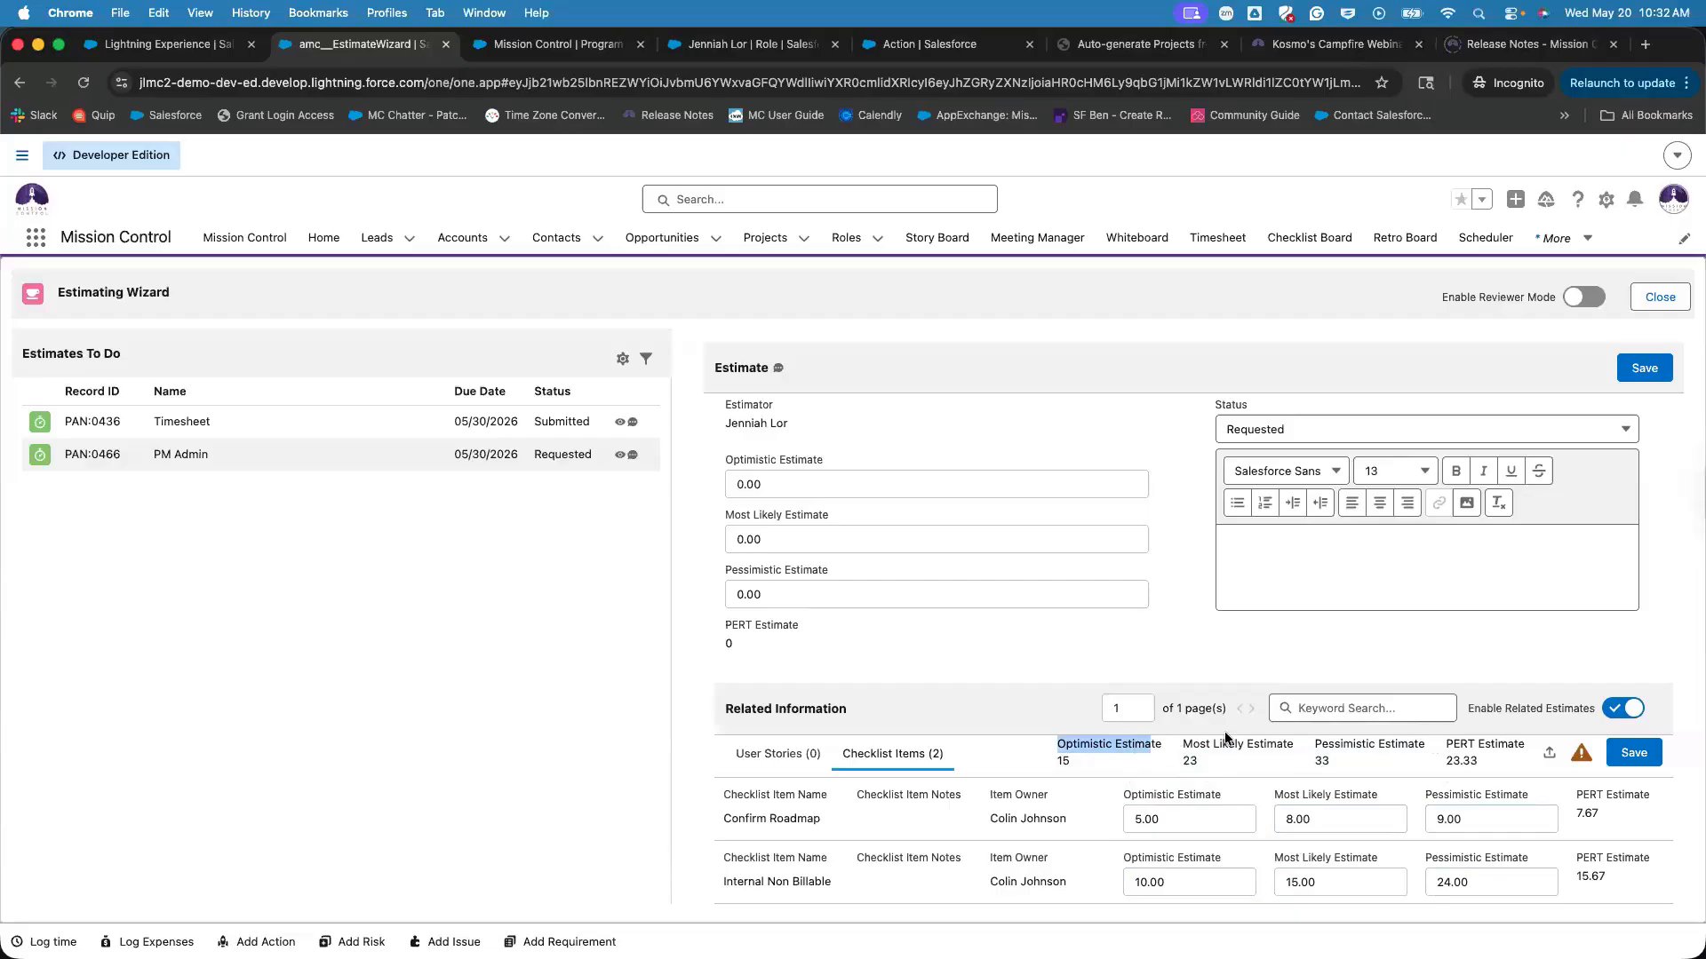
{"action": "left_click", "coordinate": [1193, 741]}
{"action": "left_click_drag", "start_coordinate": [1192, 741], "coordinate": [1299, 737]}
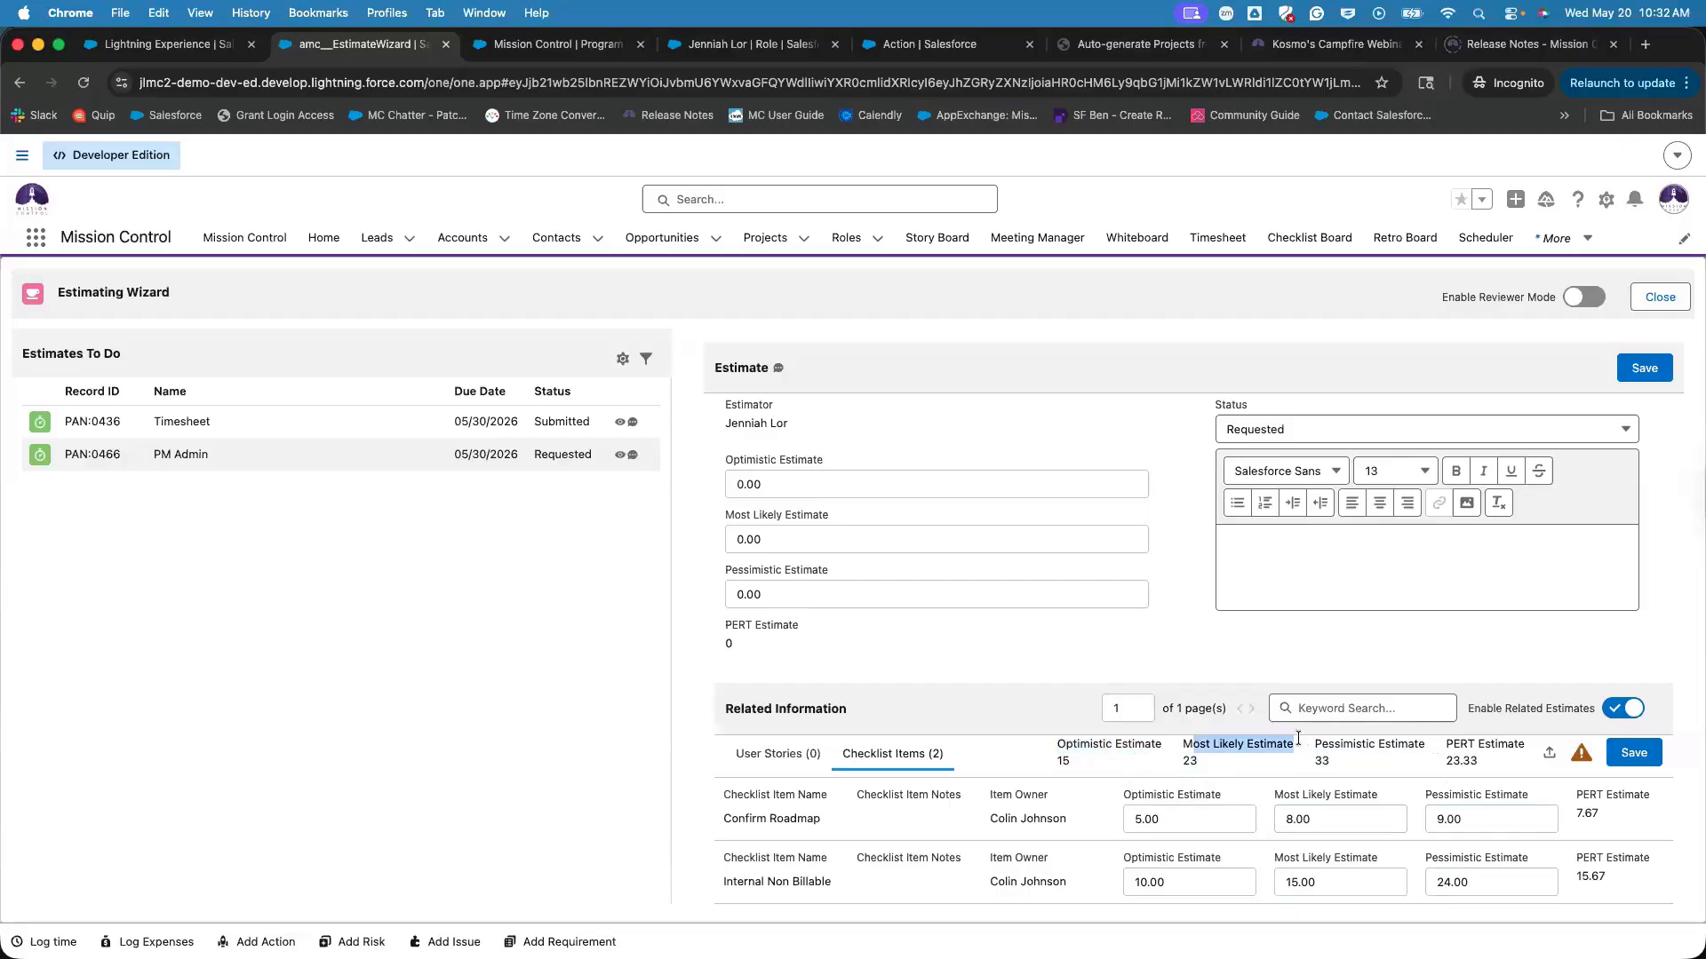
{"action": "left_click", "coordinate": [1182, 745]}
{"action": "triple_click", "coordinate": [1300, 744]}
{"action": "left_click_drag", "start_coordinate": [1320, 744], "coordinate": [1409, 744]}
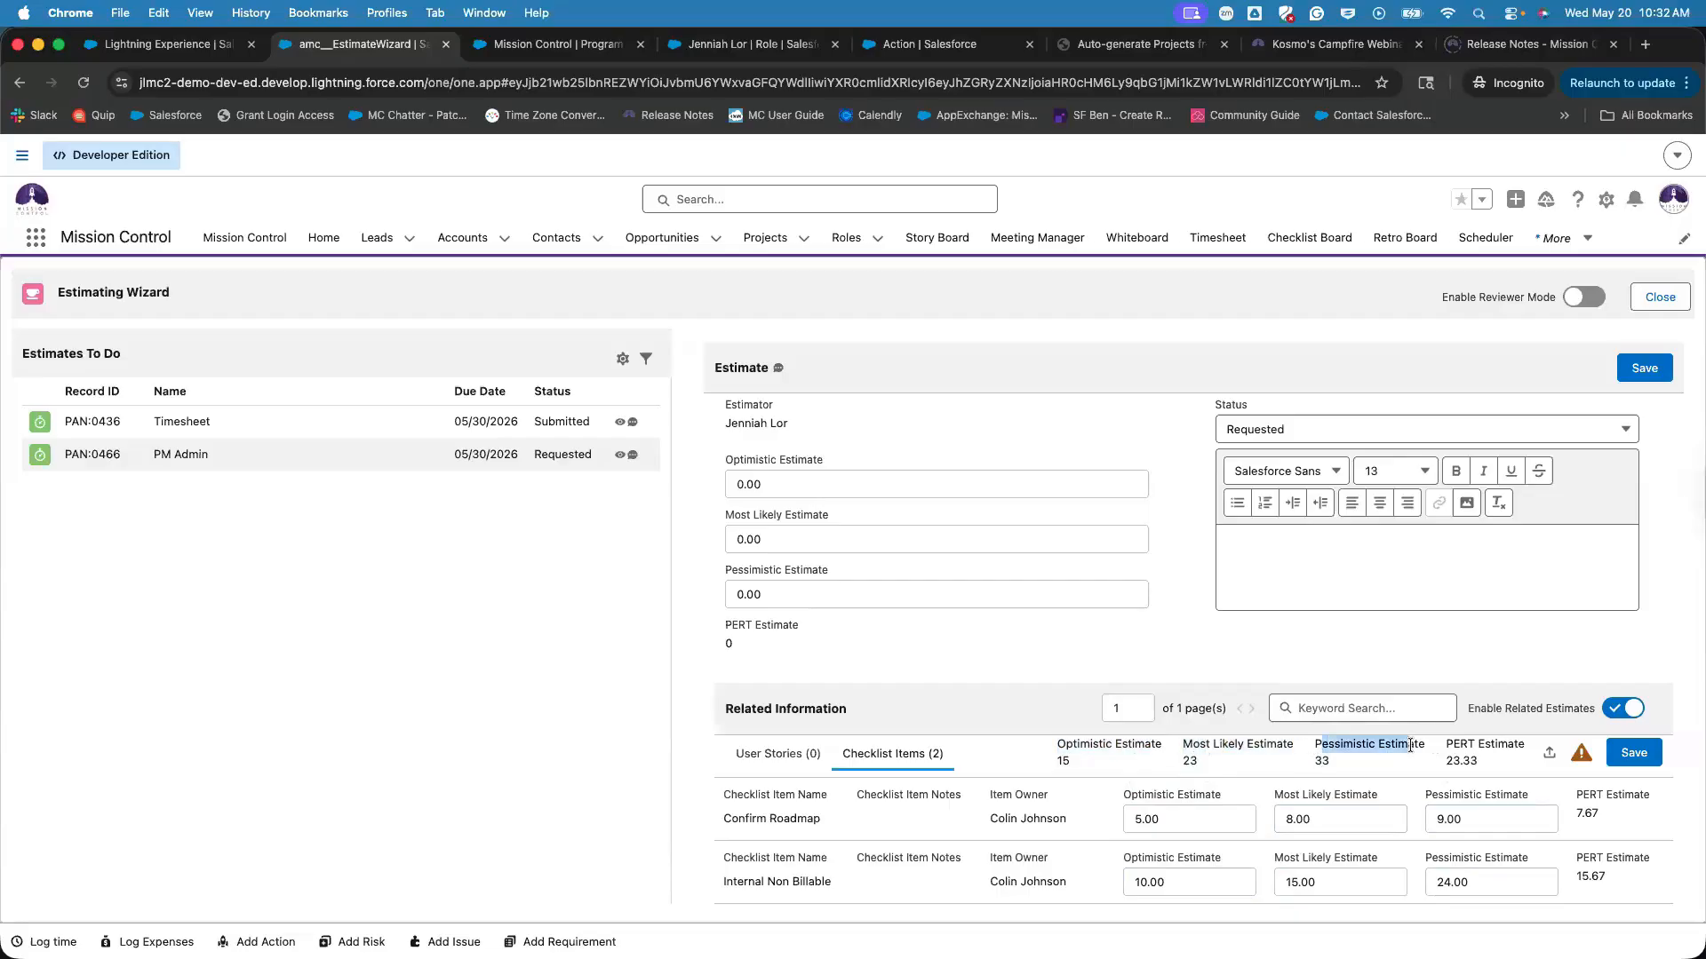
{"action": "left_click", "coordinate": [1483, 762]}
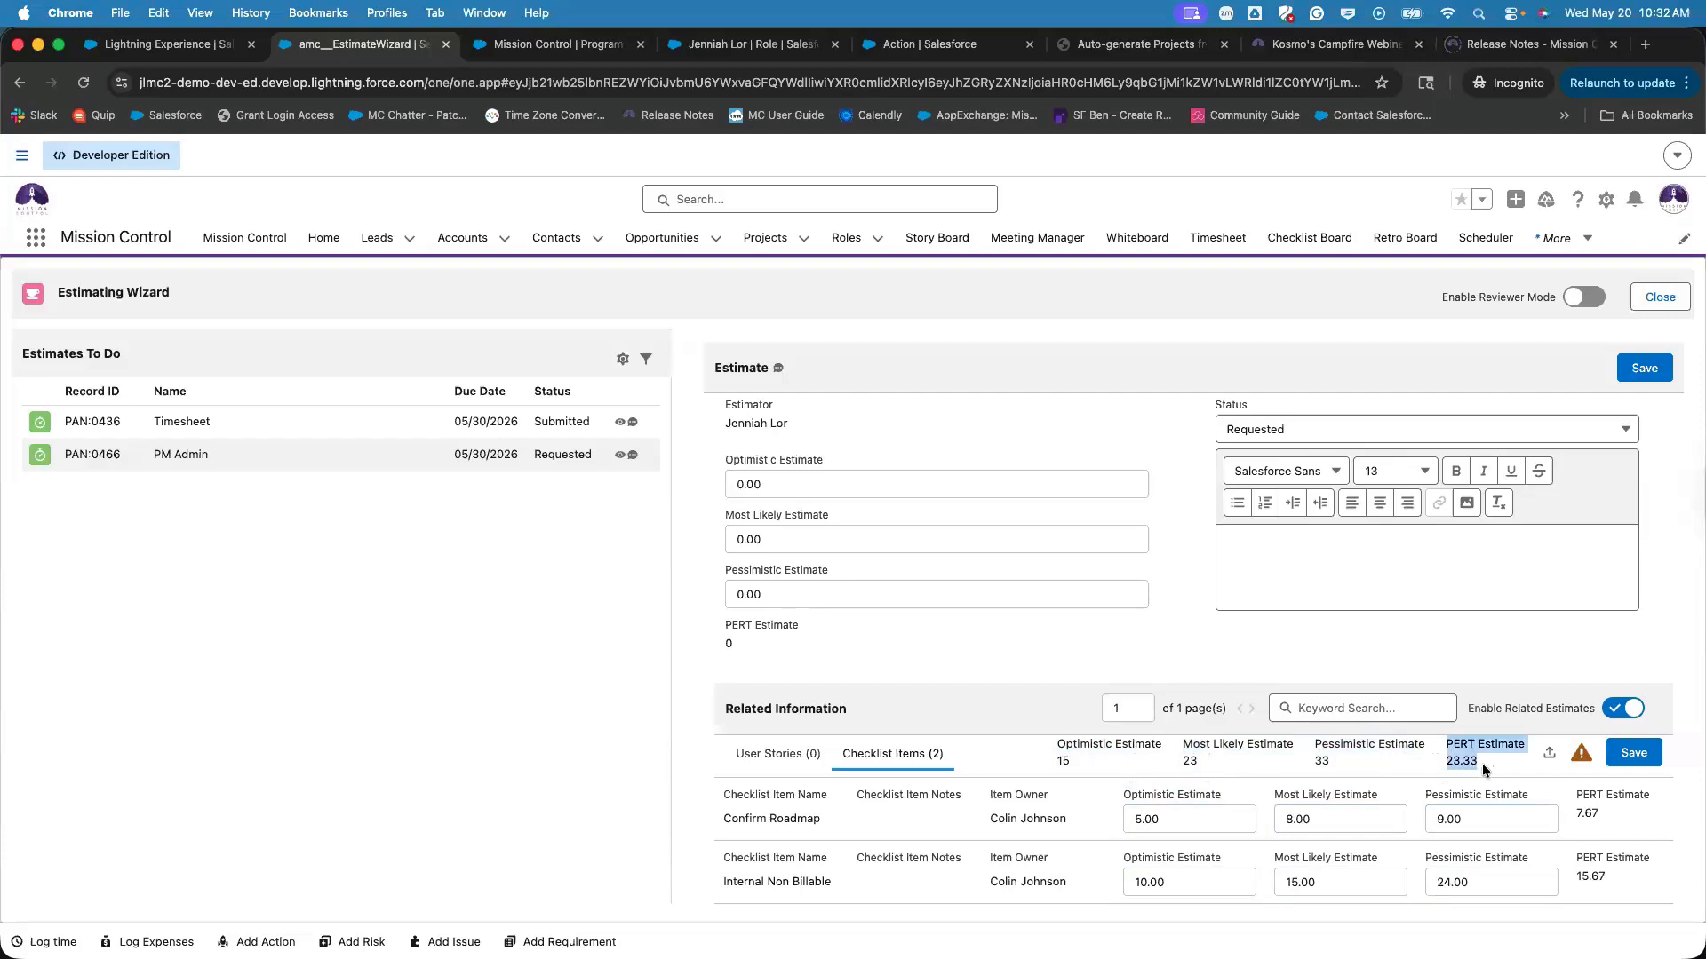
{"action": "left_click", "coordinate": [1478, 765]}
{"action": "left_click_drag", "start_coordinate": [1480, 762], "coordinate": [1423, 764]}
{"action": "left_click", "coordinate": [1495, 771]}
{"action": "left_click_drag", "start_coordinate": [1599, 811], "coordinate": [1560, 798]}
{"action": "left_click_drag", "start_coordinate": [1605, 876], "coordinate": [927, 871]}
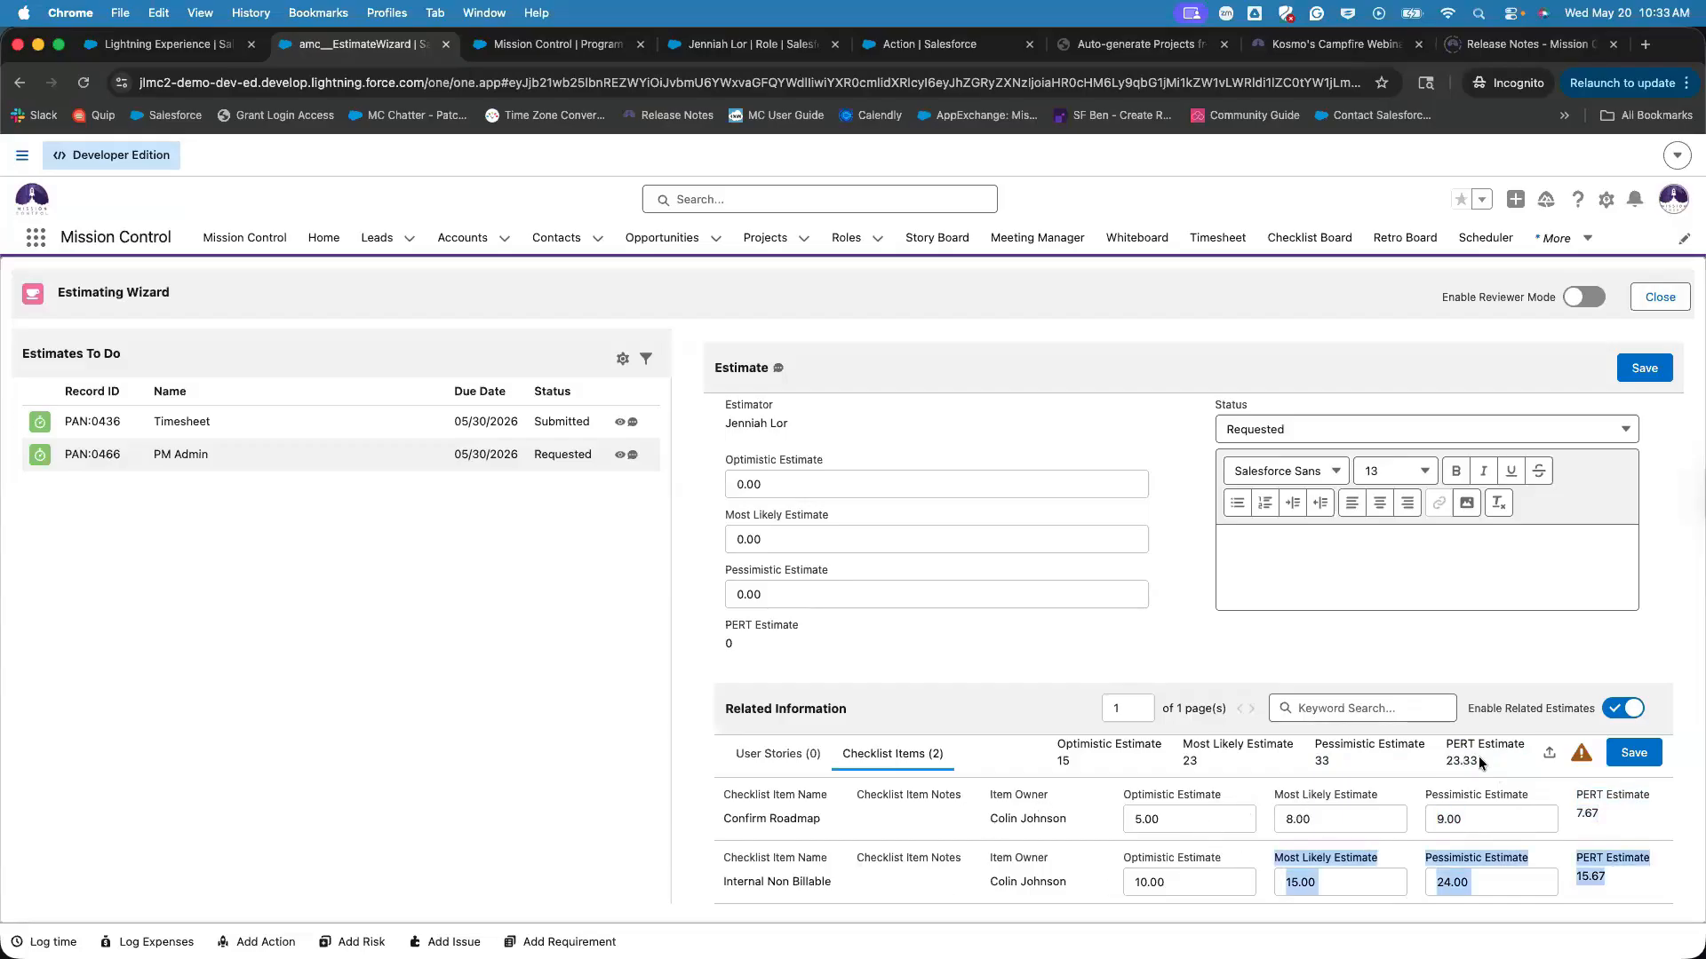
{"action": "left_click_drag", "start_coordinate": [1482, 765], "coordinate": [1446, 746]}
Save the checklist item estimates and roll their totals up into the PM Admin action's own estimate fields.
{"action": "left_click", "coordinate": [1645, 764]}
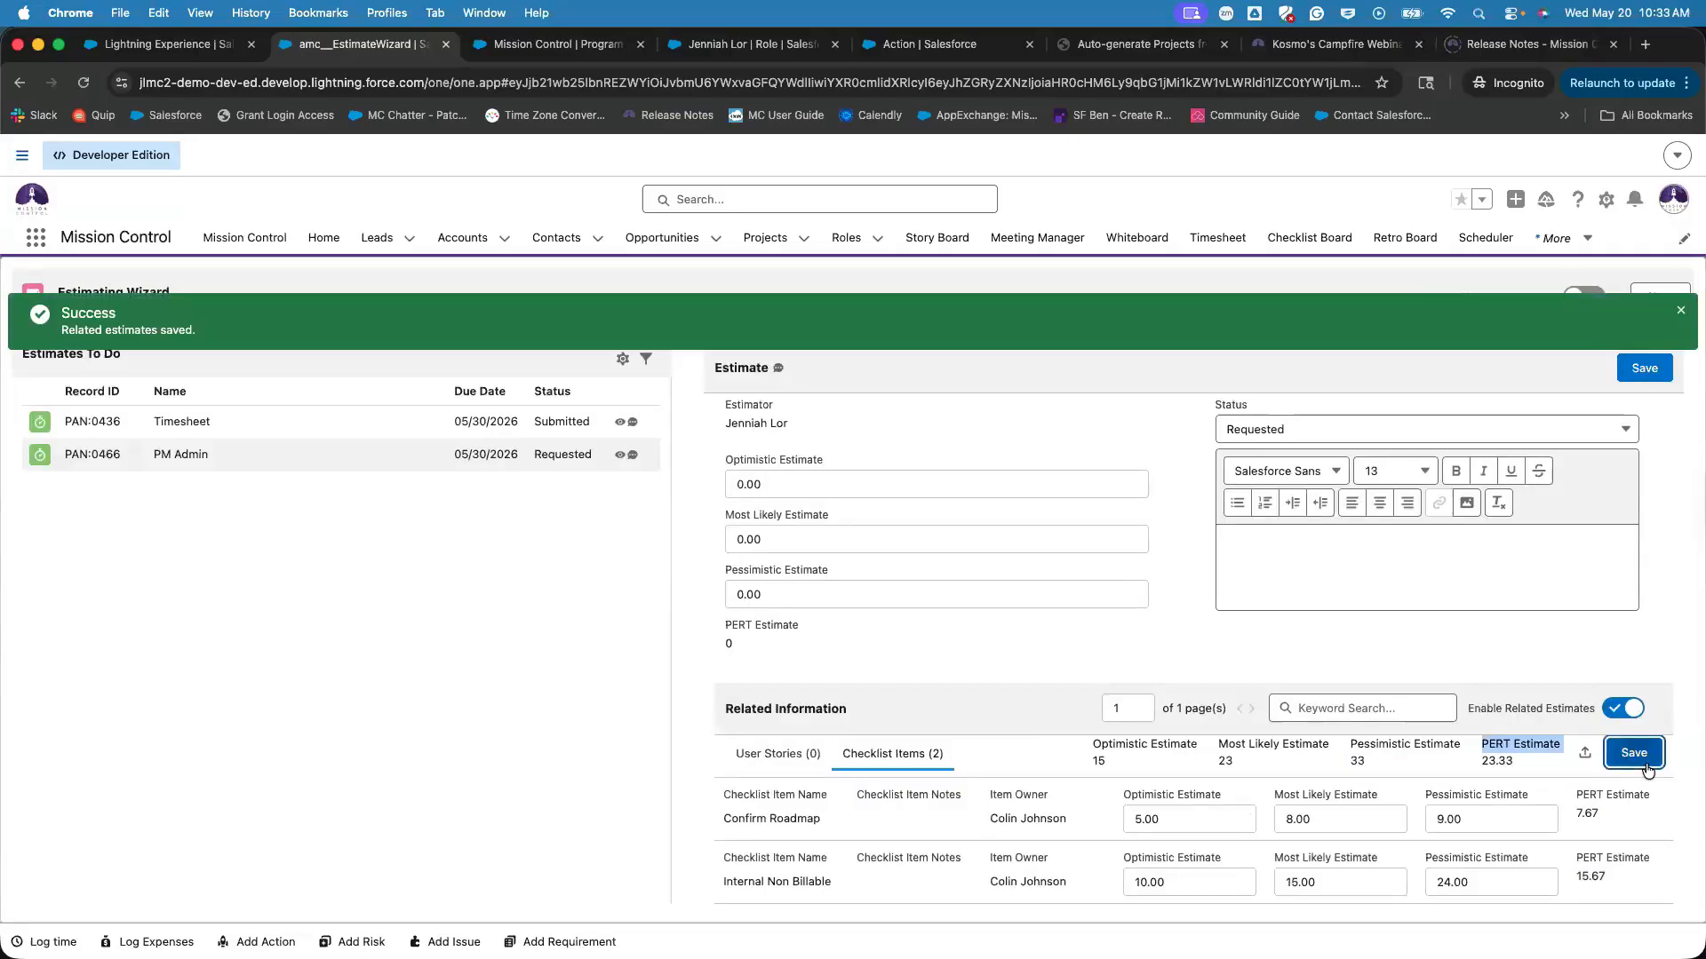
{"action": "left_click", "coordinate": [1460, 770]}
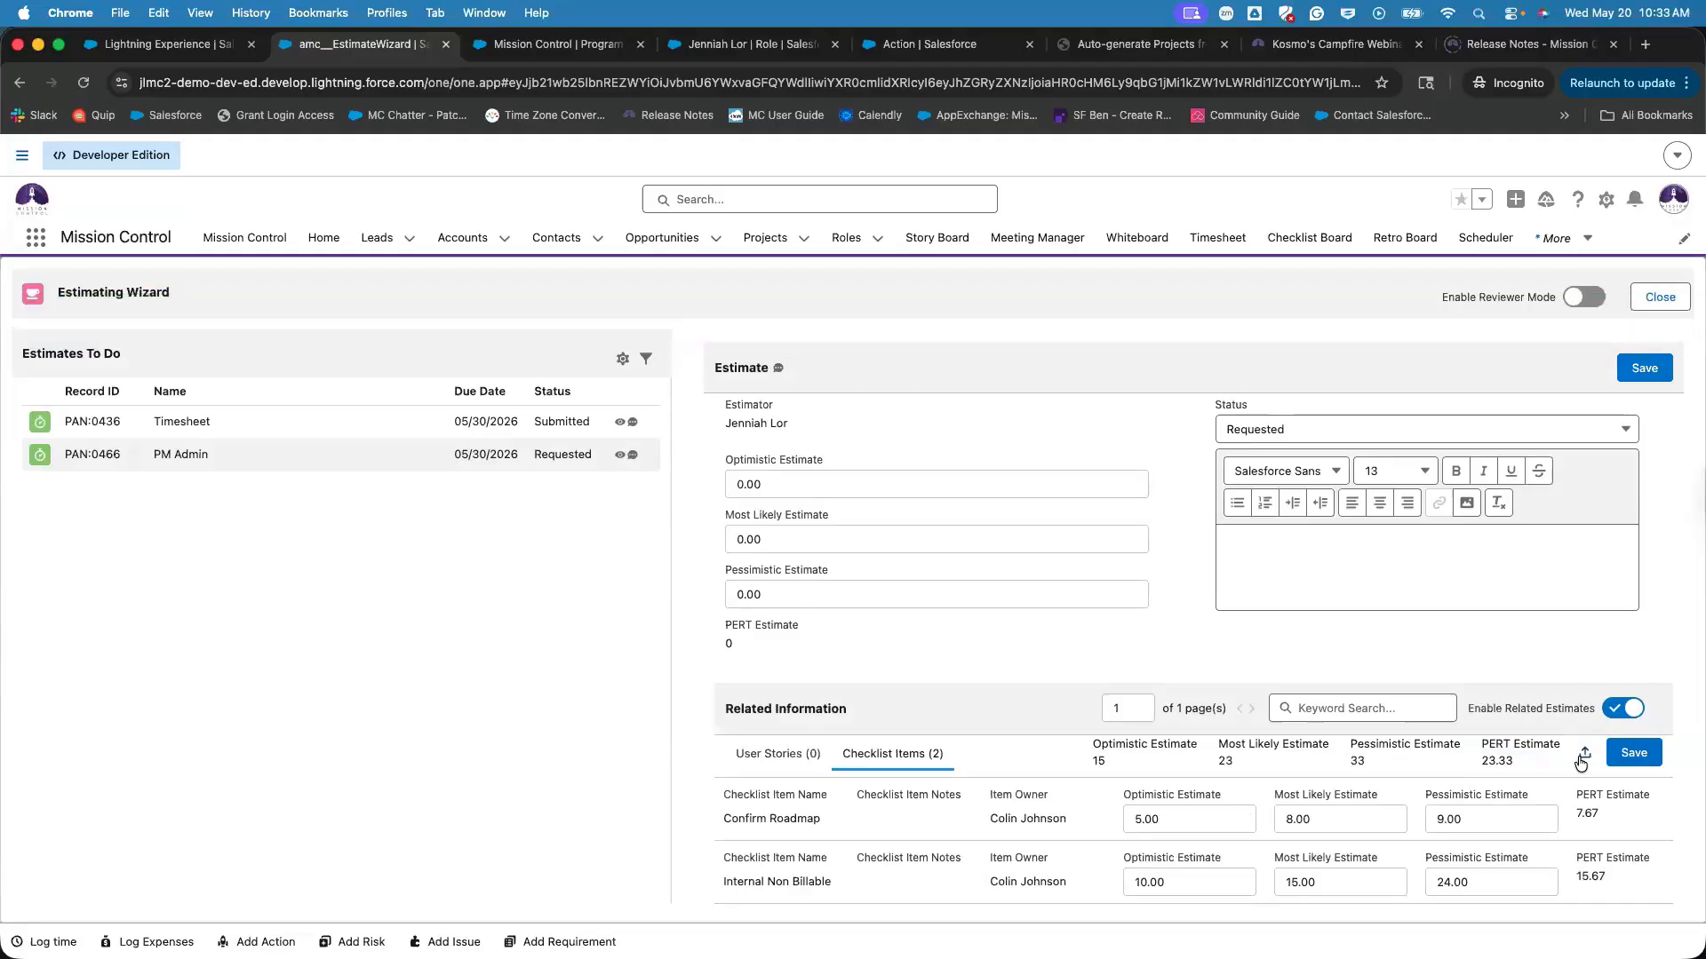
{"action": "left_click", "coordinate": [788, 484]}
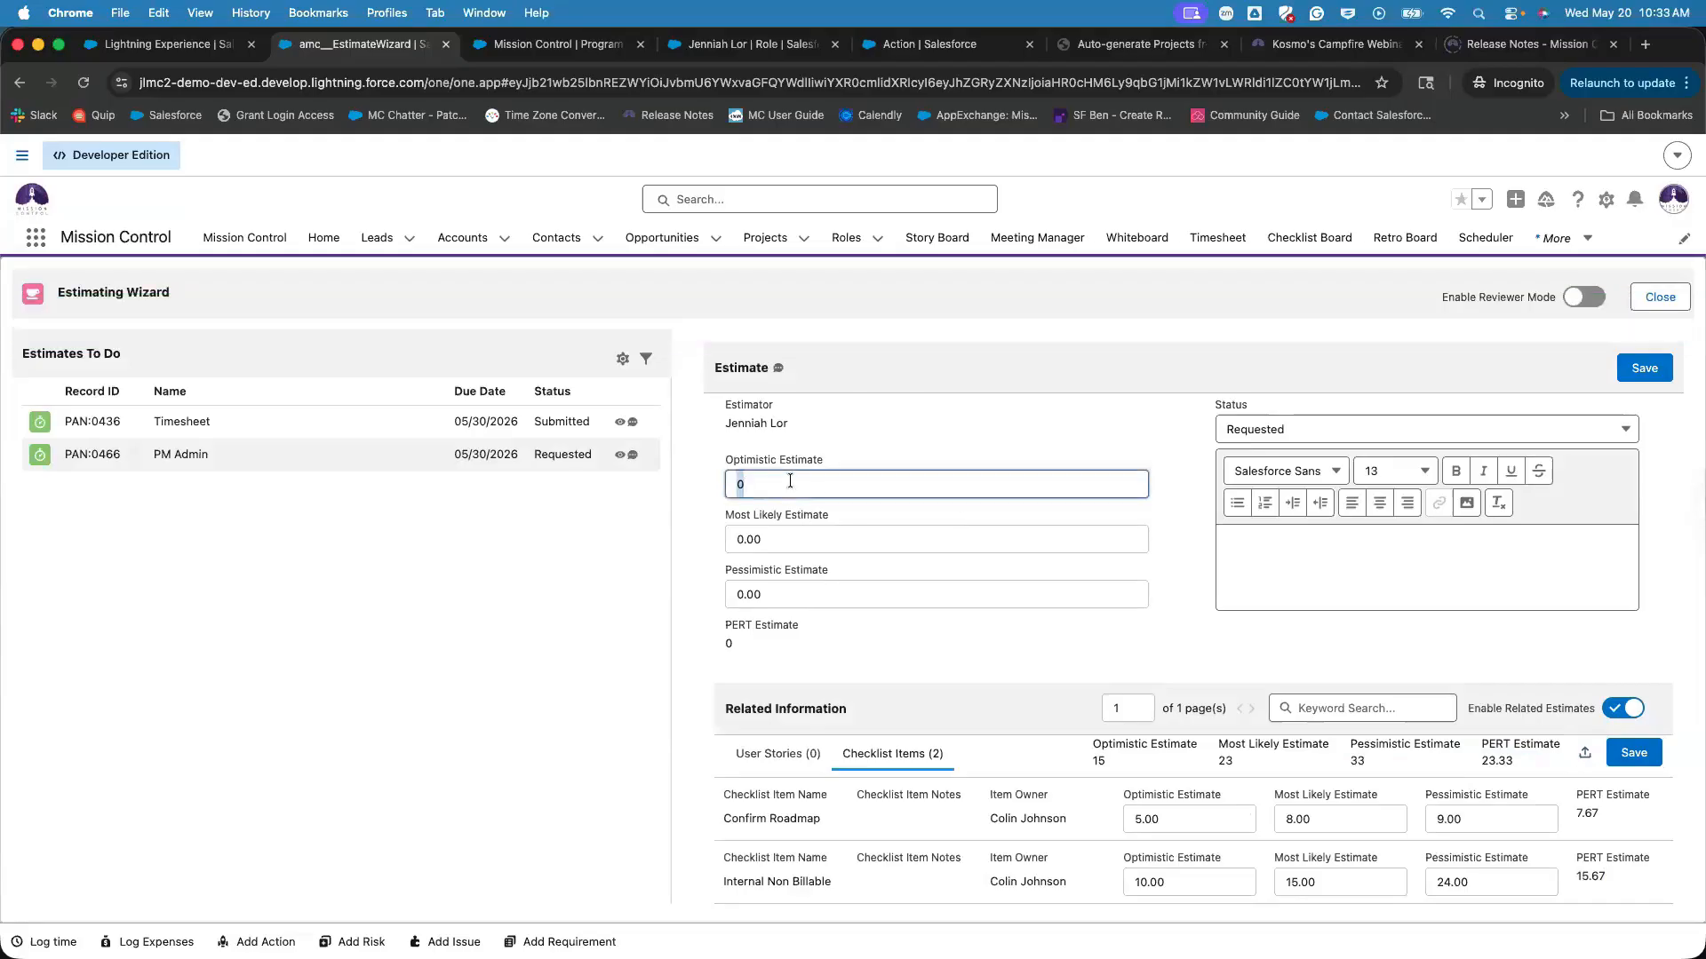
{"action": "left_click", "coordinate": [1530, 775]}
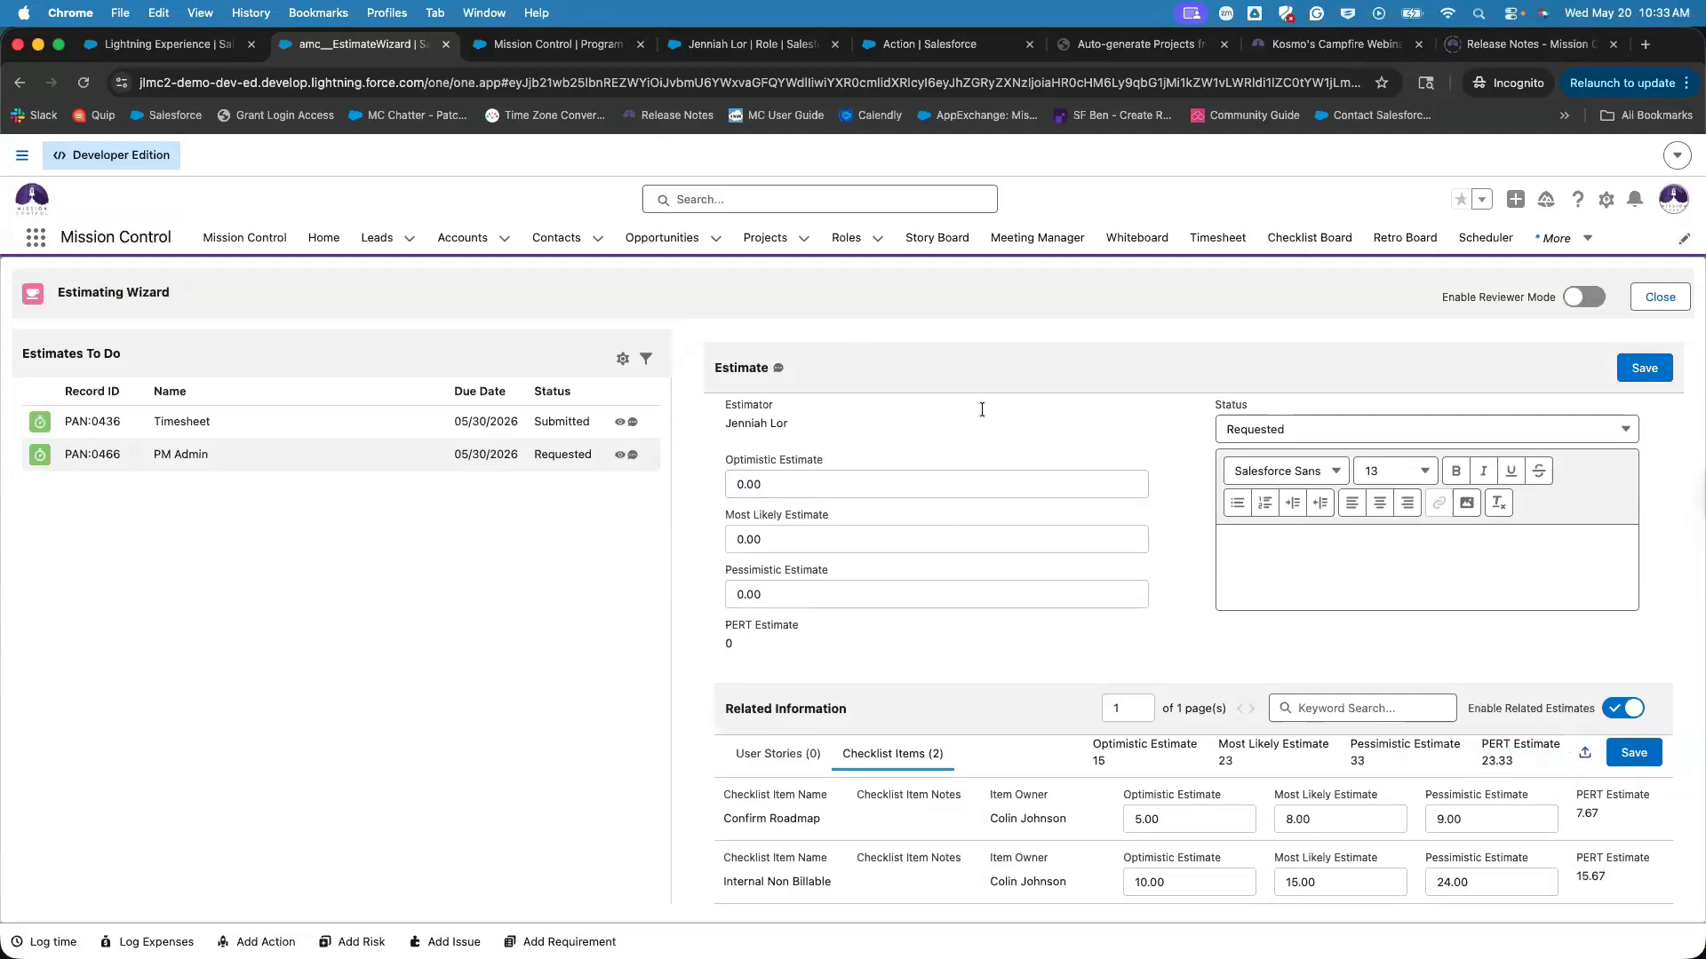
{"action": "left_click", "coordinate": [980, 483]}
{"action": "left_click", "coordinate": [944, 538]}
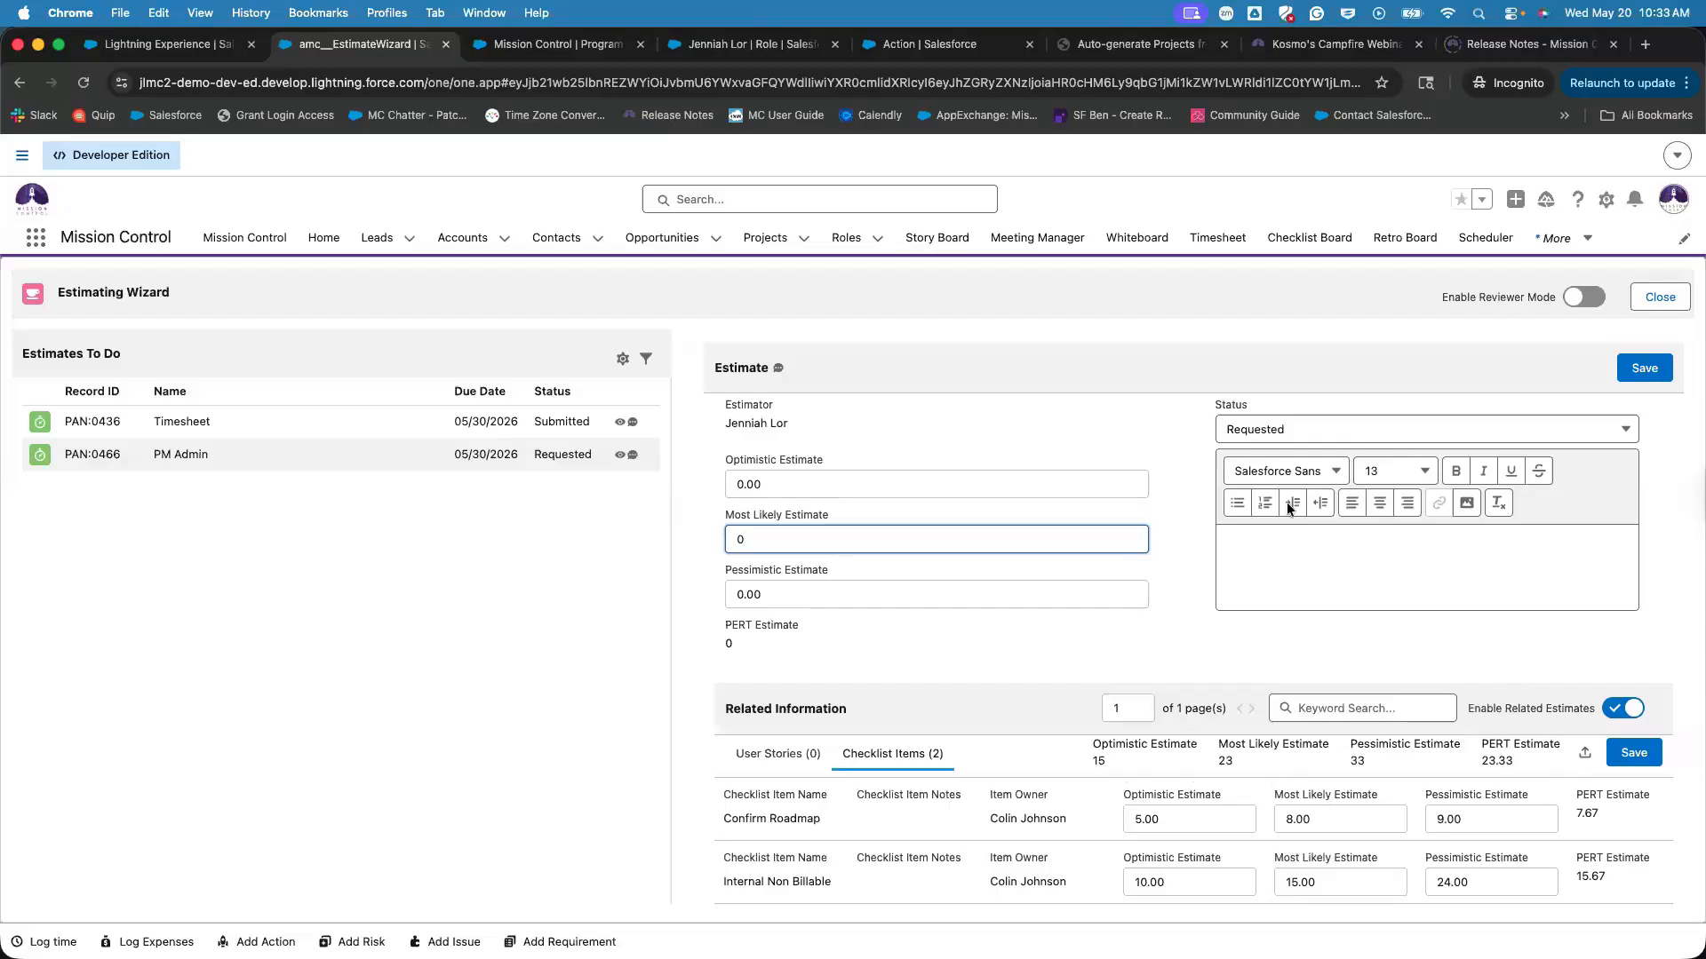
{"action": "left_click", "coordinate": [1584, 756]}
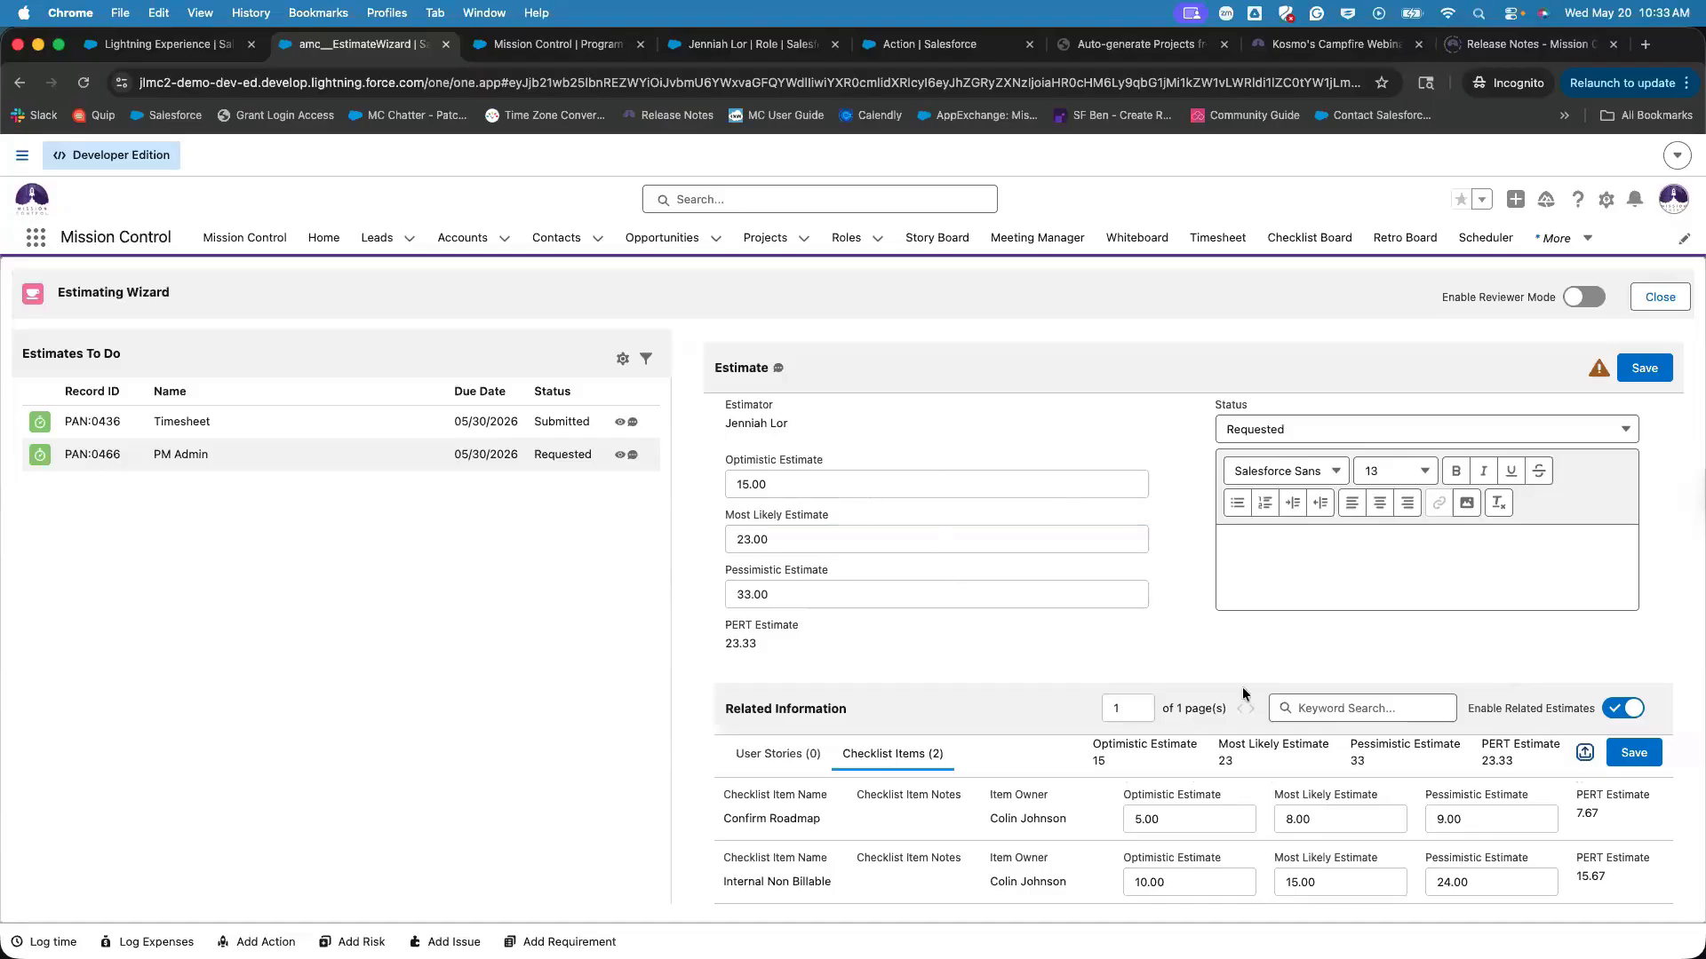
Turn off Enable Related Estimates for the PM Admin action and check that its own Optimistic Estimate can be edited.
{"action": "left_click", "coordinate": [1629, 711]}
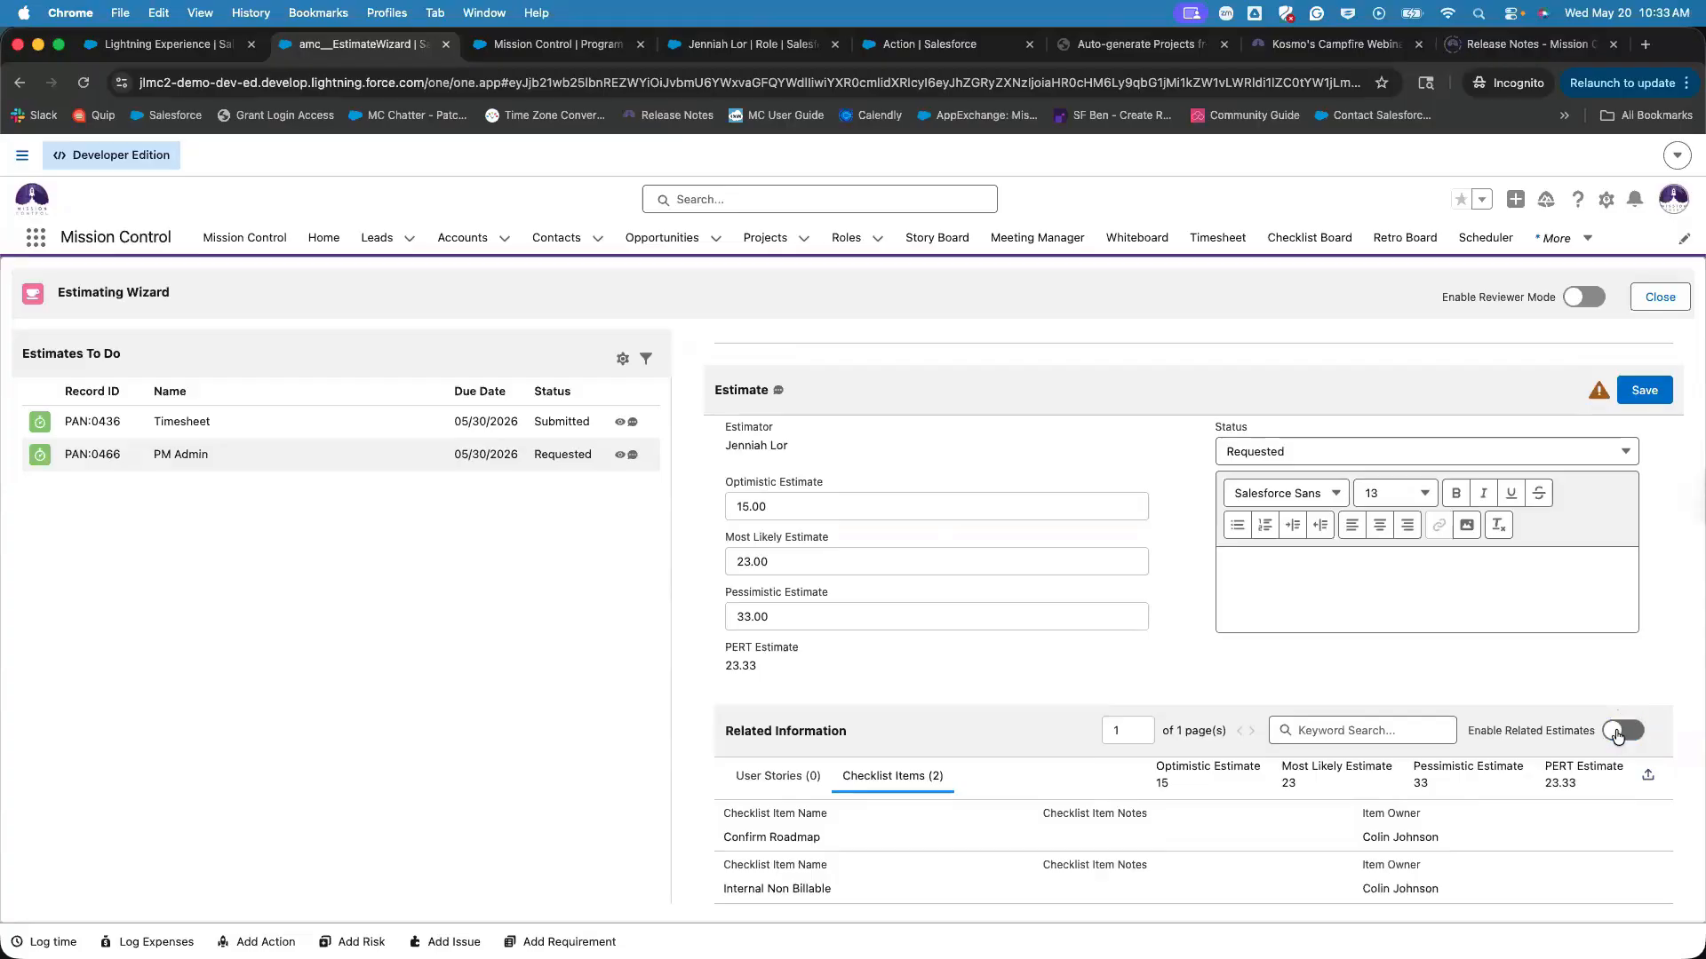
{"action": "left_click", "coordinate": [1620, 732]}
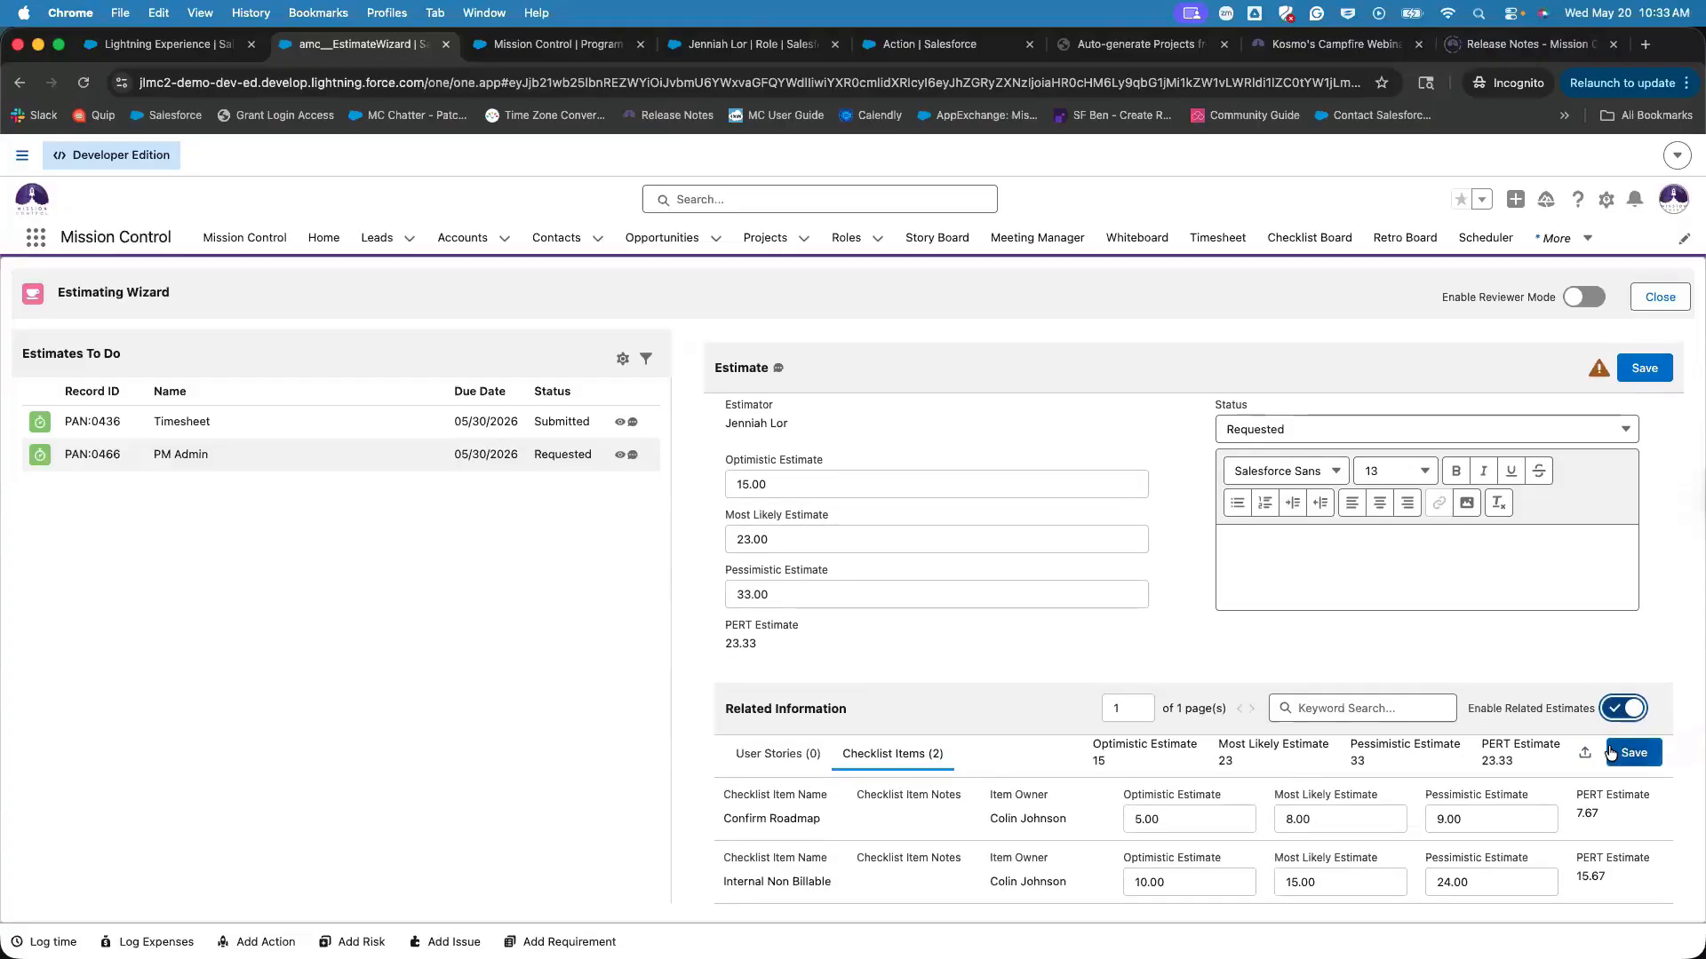
{"action": "left_click", "coordinate": [1618, 709]}
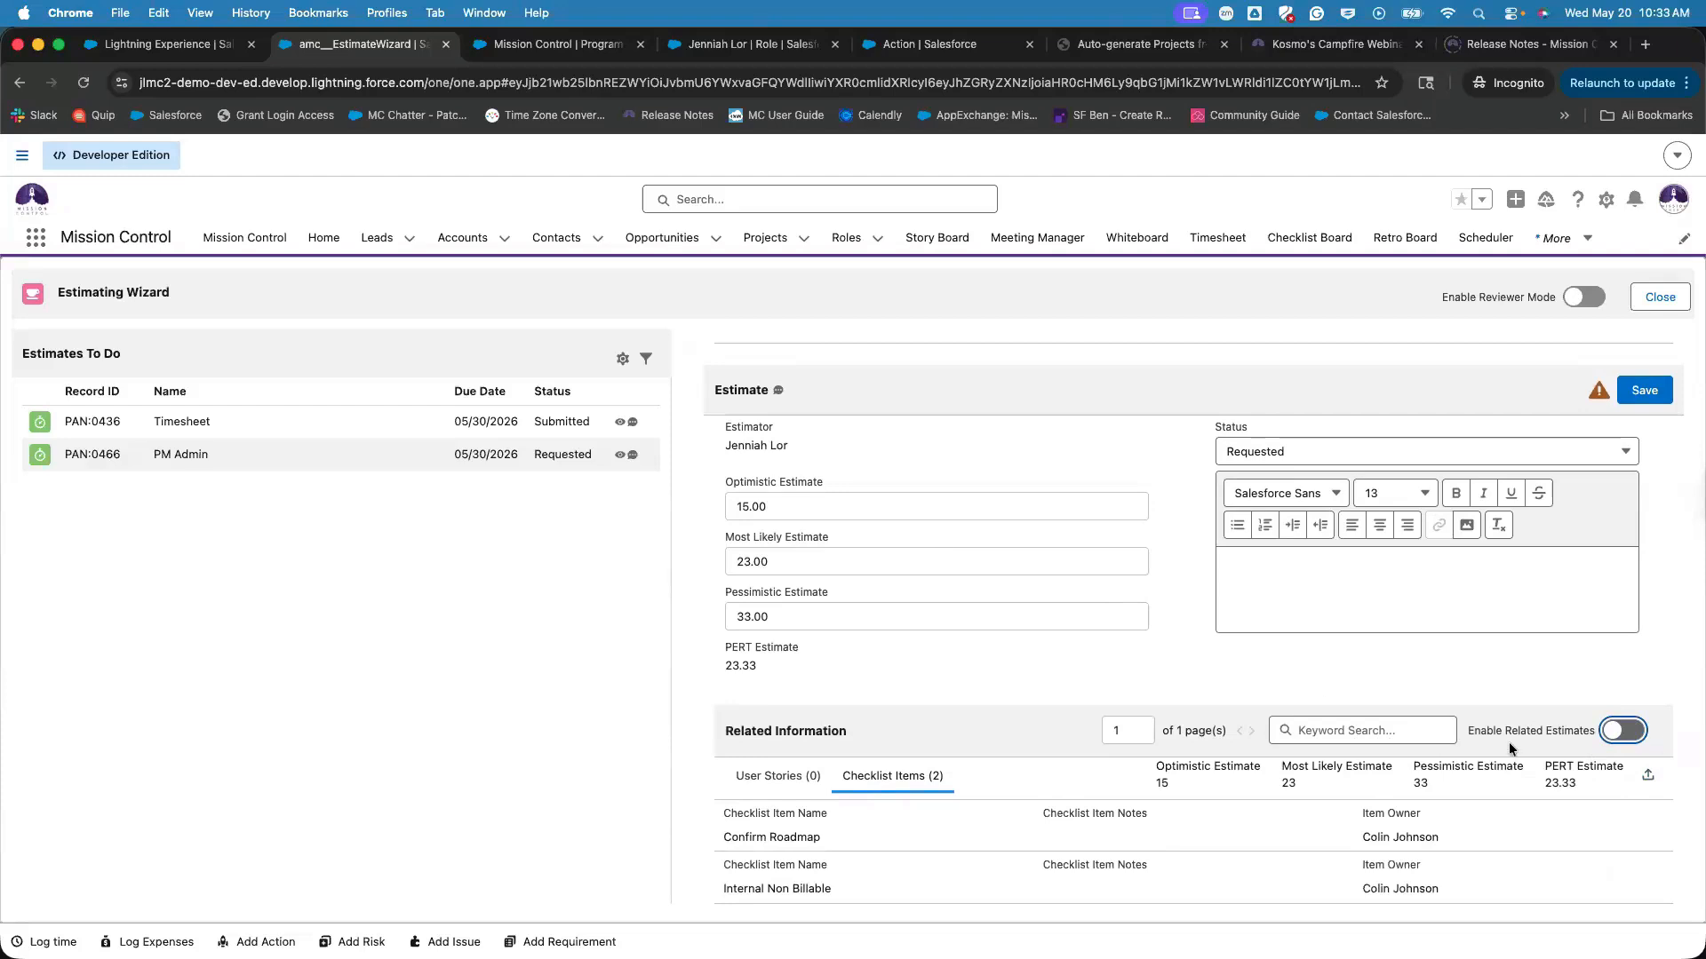
{"action": "double_click", "coordinate": [760, 500]}
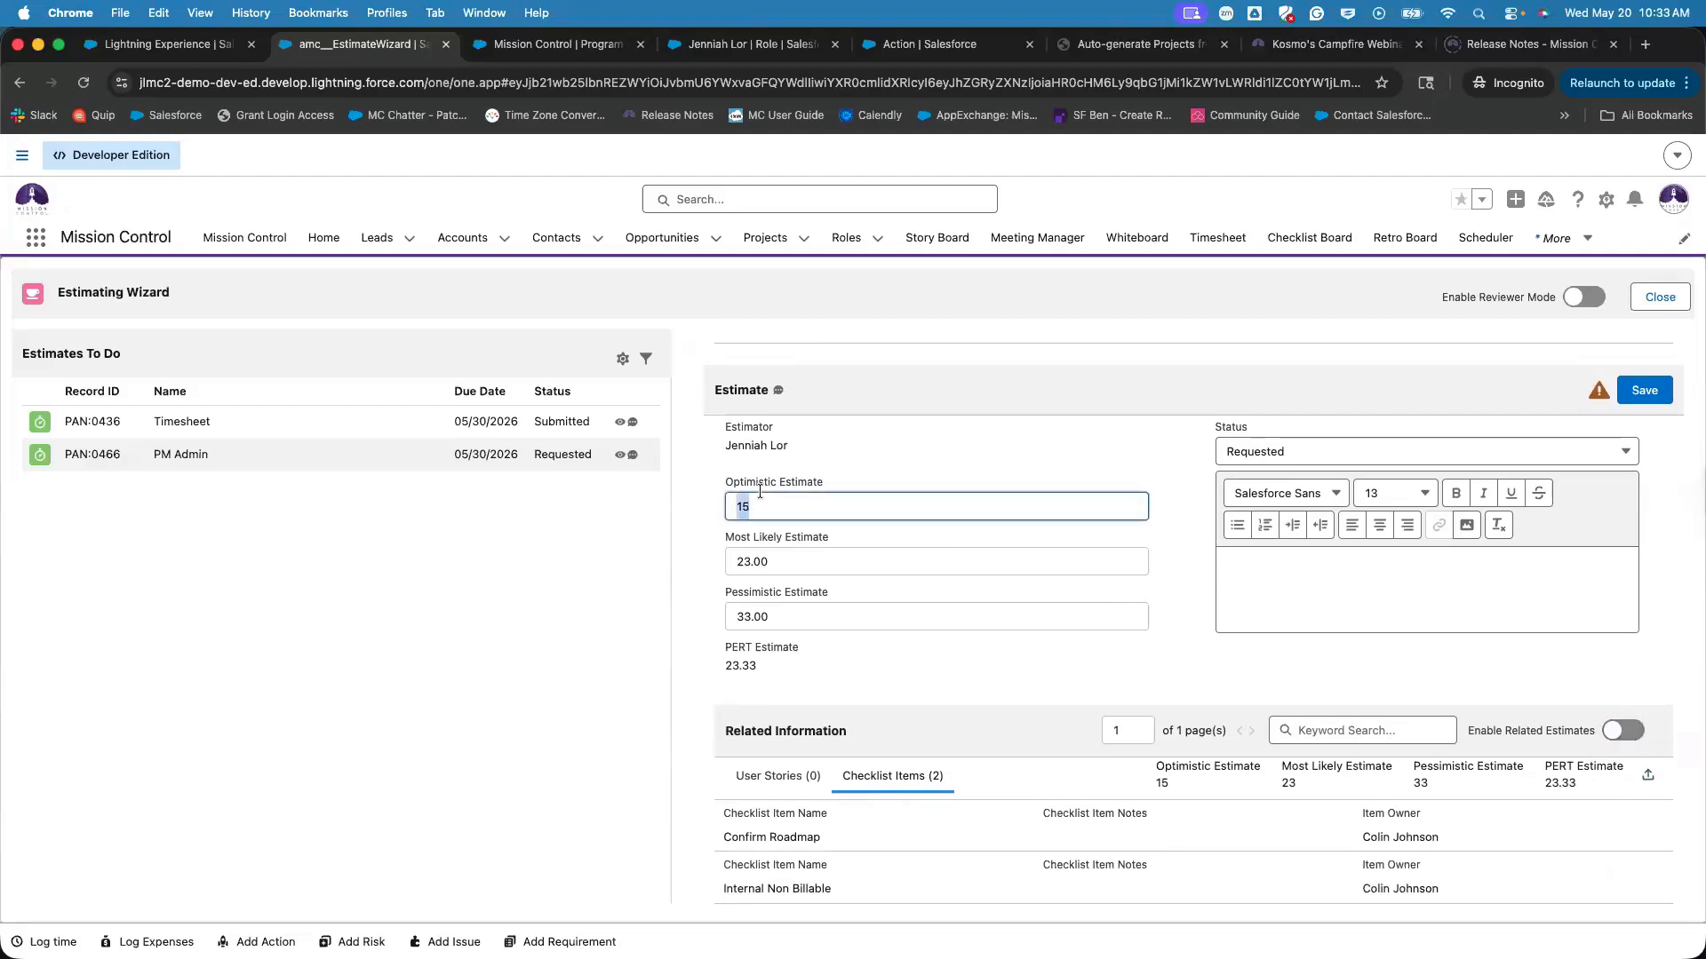
{"action": "left_click", "coordinate": [885, 465]}
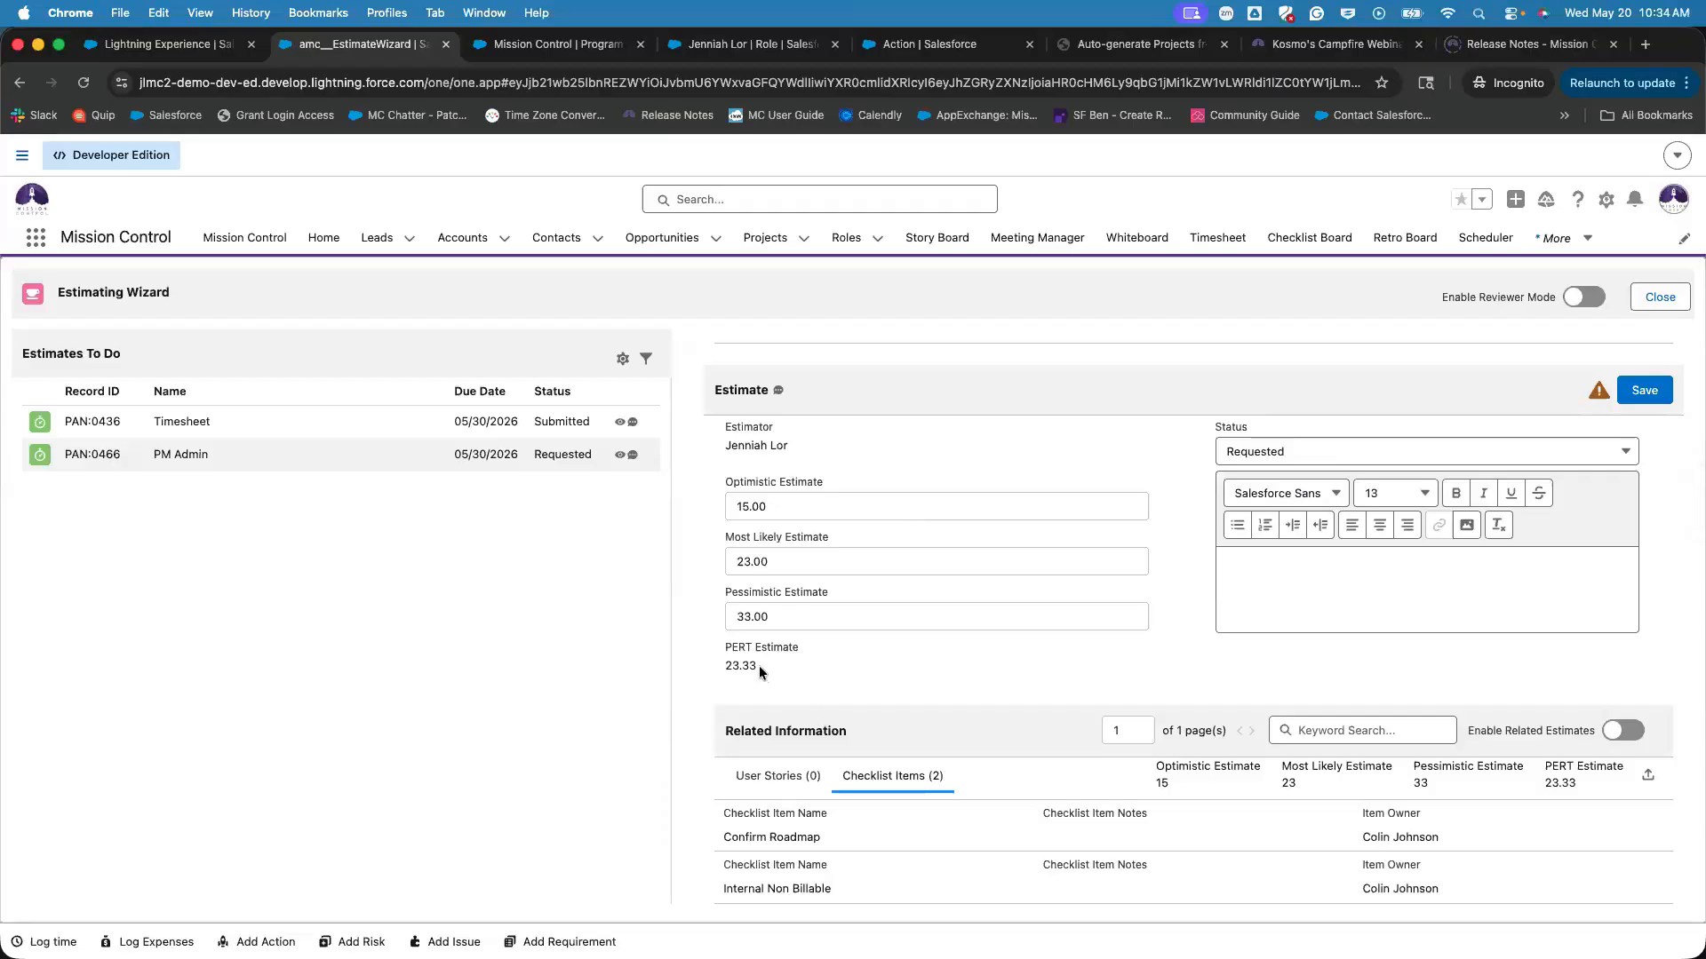
Set the PM Admin estimate's status to Submitted and save it.
{"action": "left_click_drag", "start_coordinate": [759, 665], "coordinate": [725, 643]}
{"action": "left_click", "coordinate": [1359, 587]}
{"action": "left_click", "coordinate": [1346, 452]}
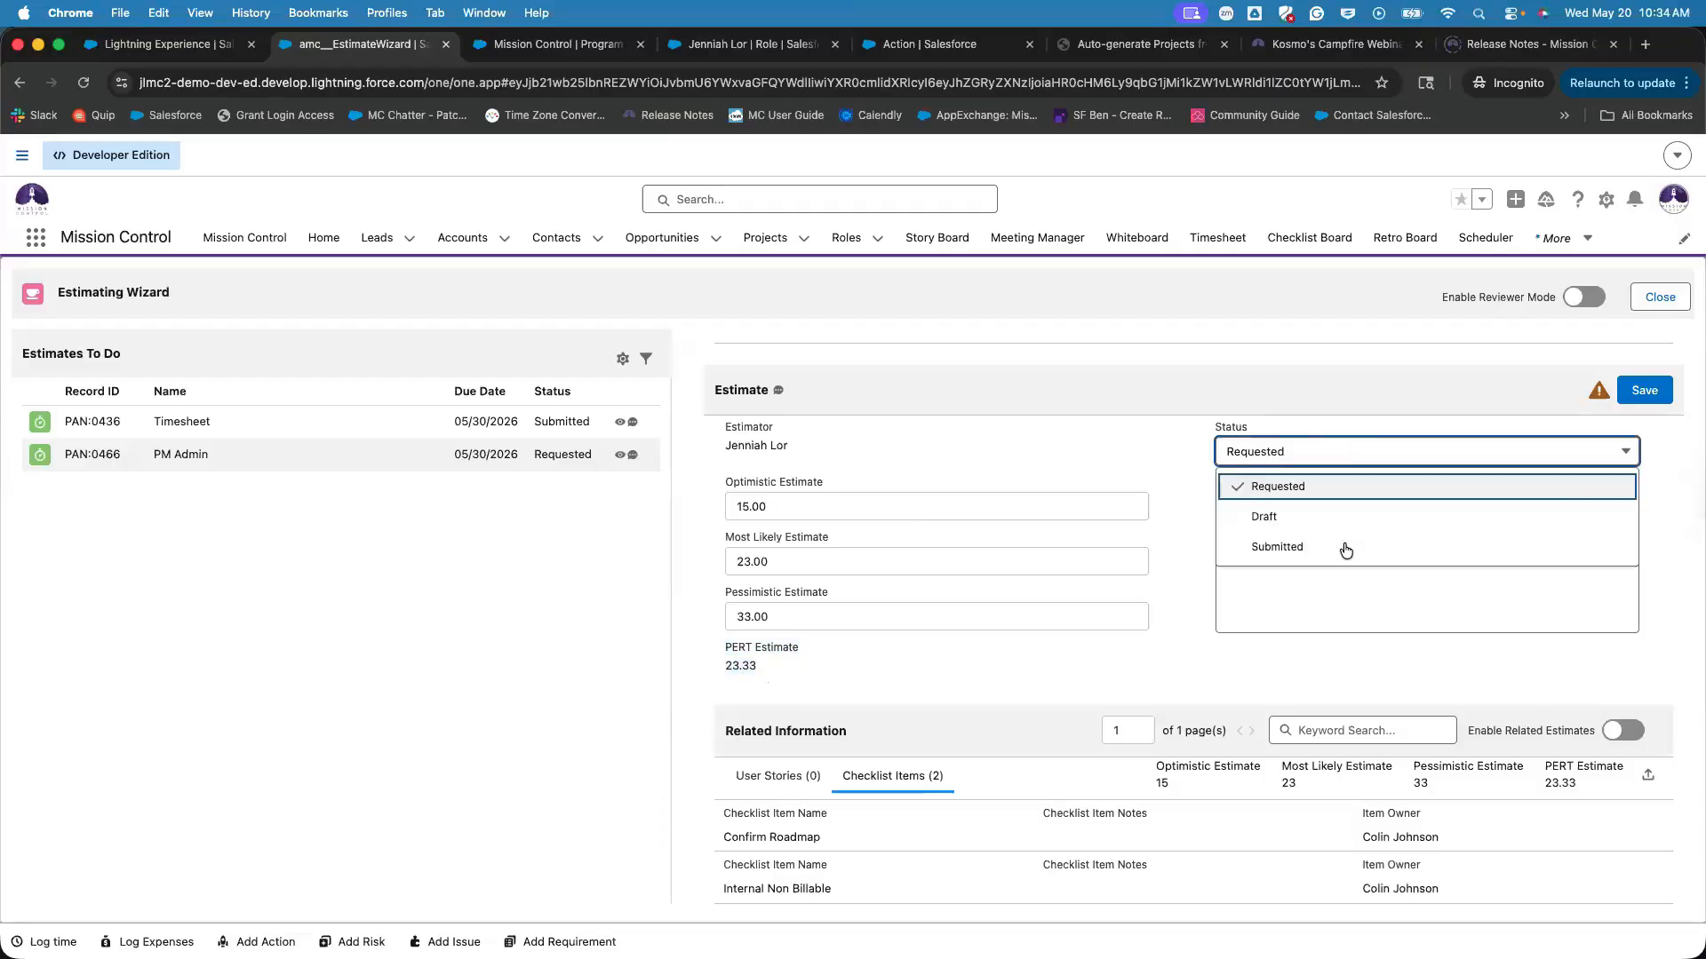
{"action": "left_click", "coordinate": [1342, 544]}
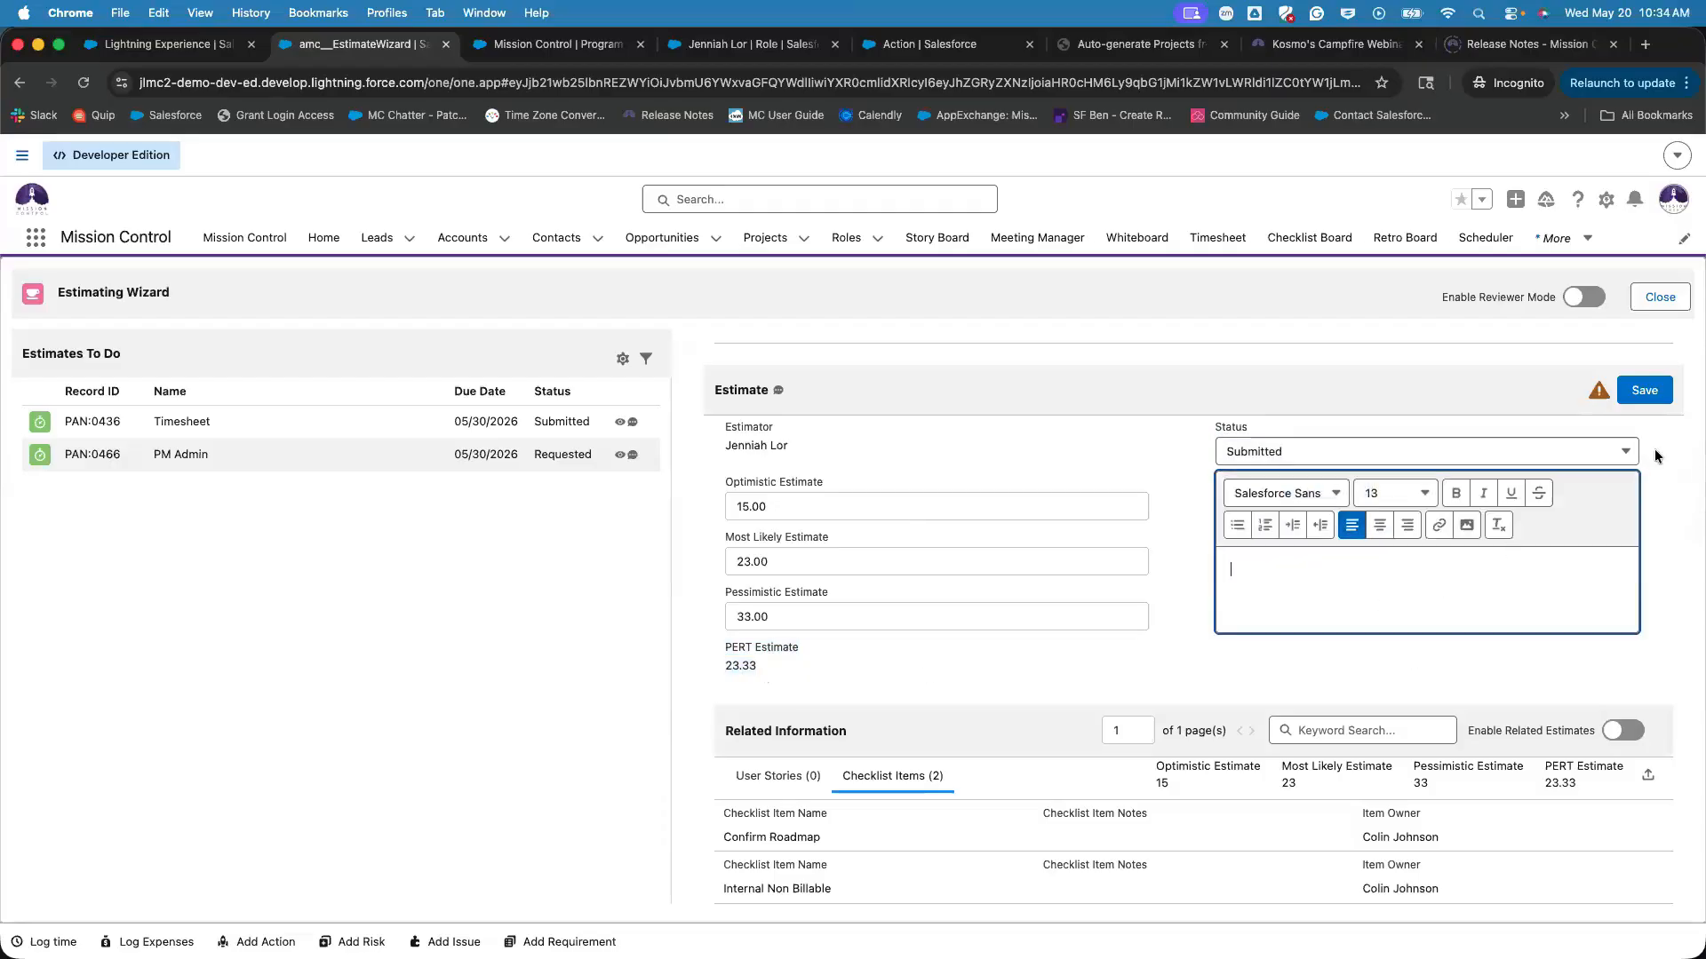
{"action": "left_click", "coordinate": [1629, 392]}
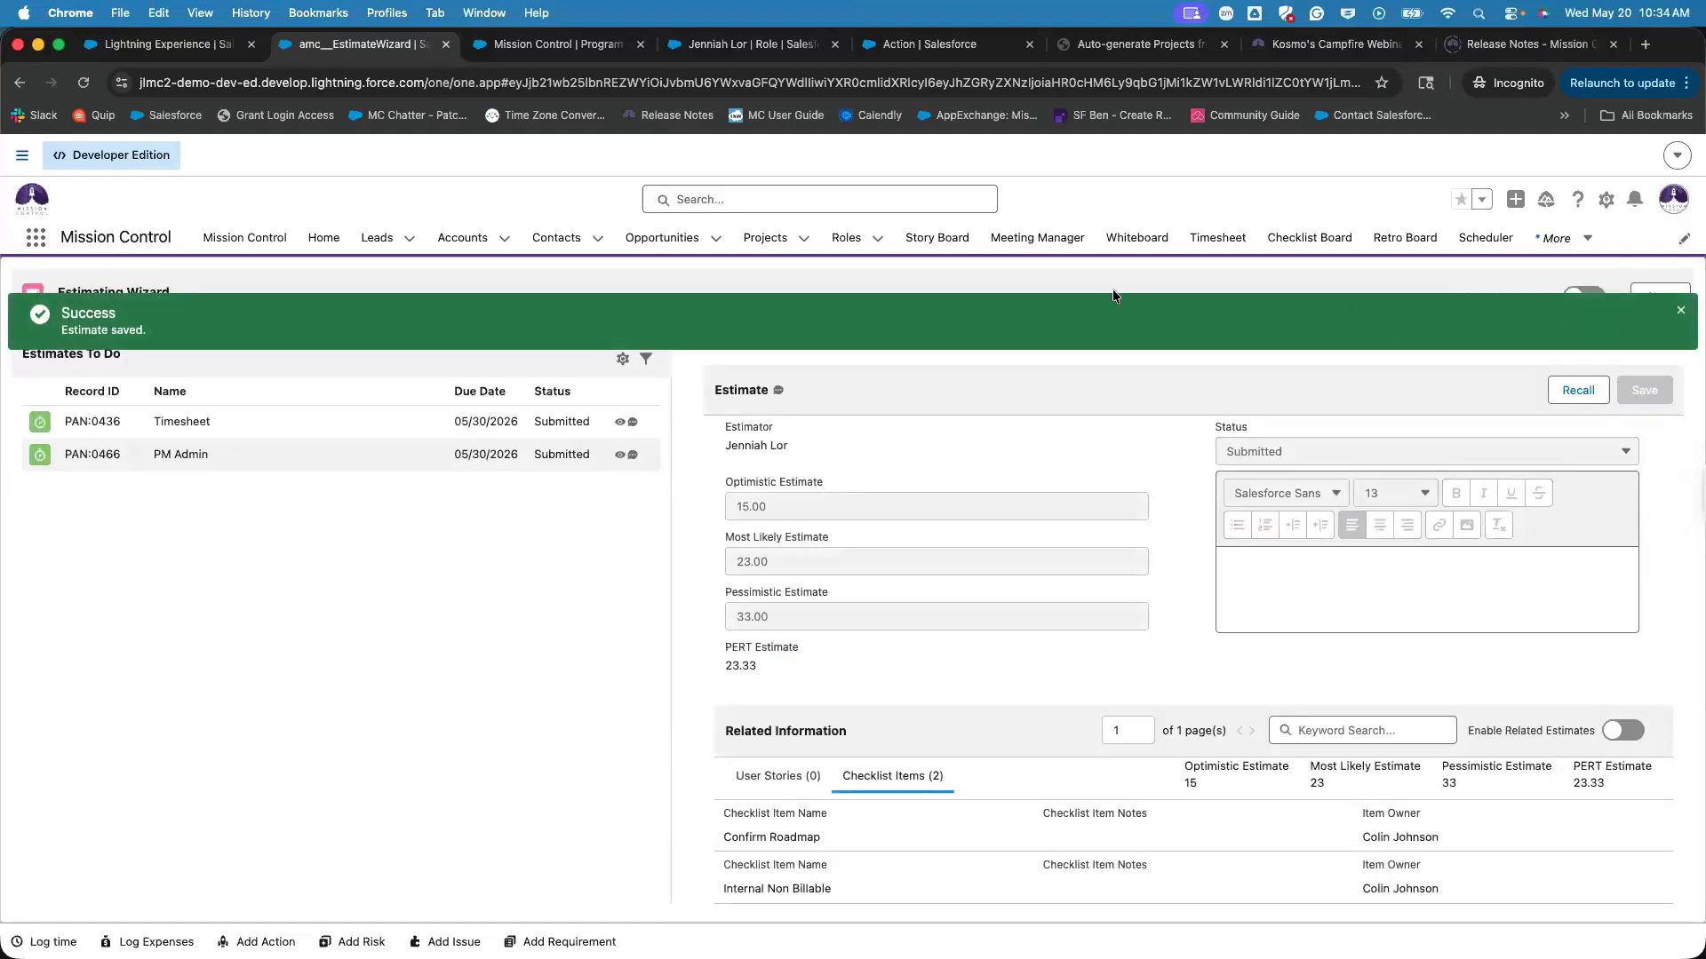
Return to the Mission Control: Release 1 project and open the PM Admin action's full list of related estimates.
{"action": "left_click", "coordinate": [22, 80]}
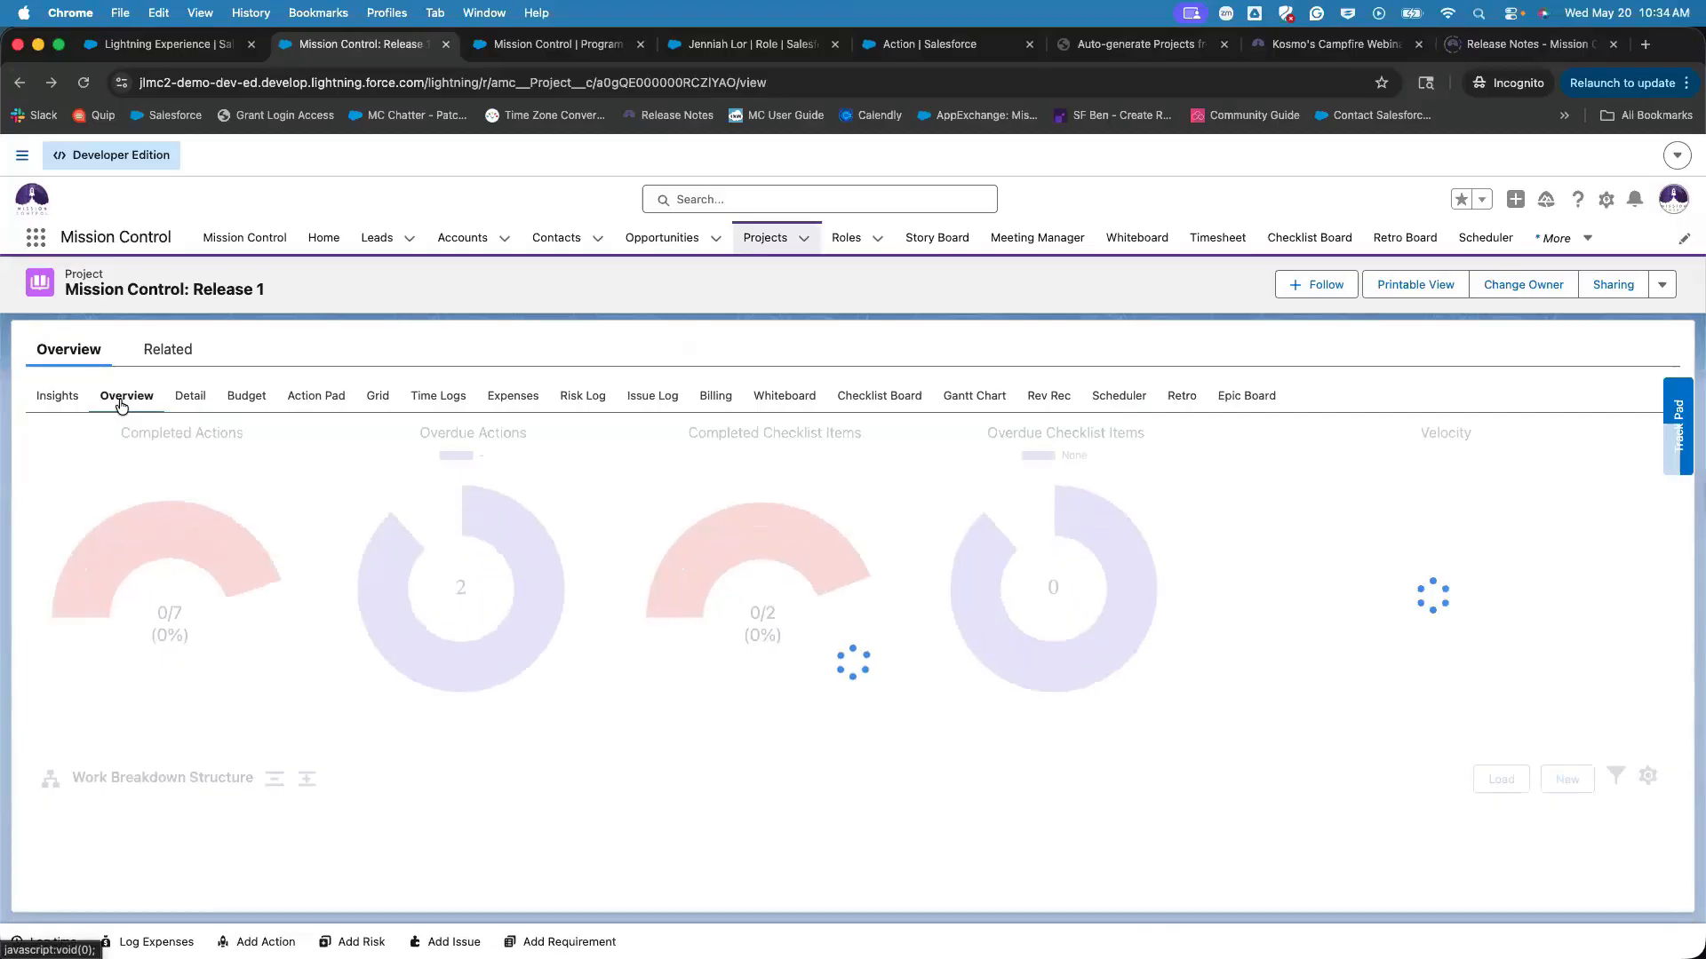
{"action": "scroll", "coordinate": [297, 670], "scroll_direction": "down", "scroll_amount": 3}
{"action": "scroll", "coordinate": [297, 670], "scroll_direction": "down", "scroll_amount": 5}
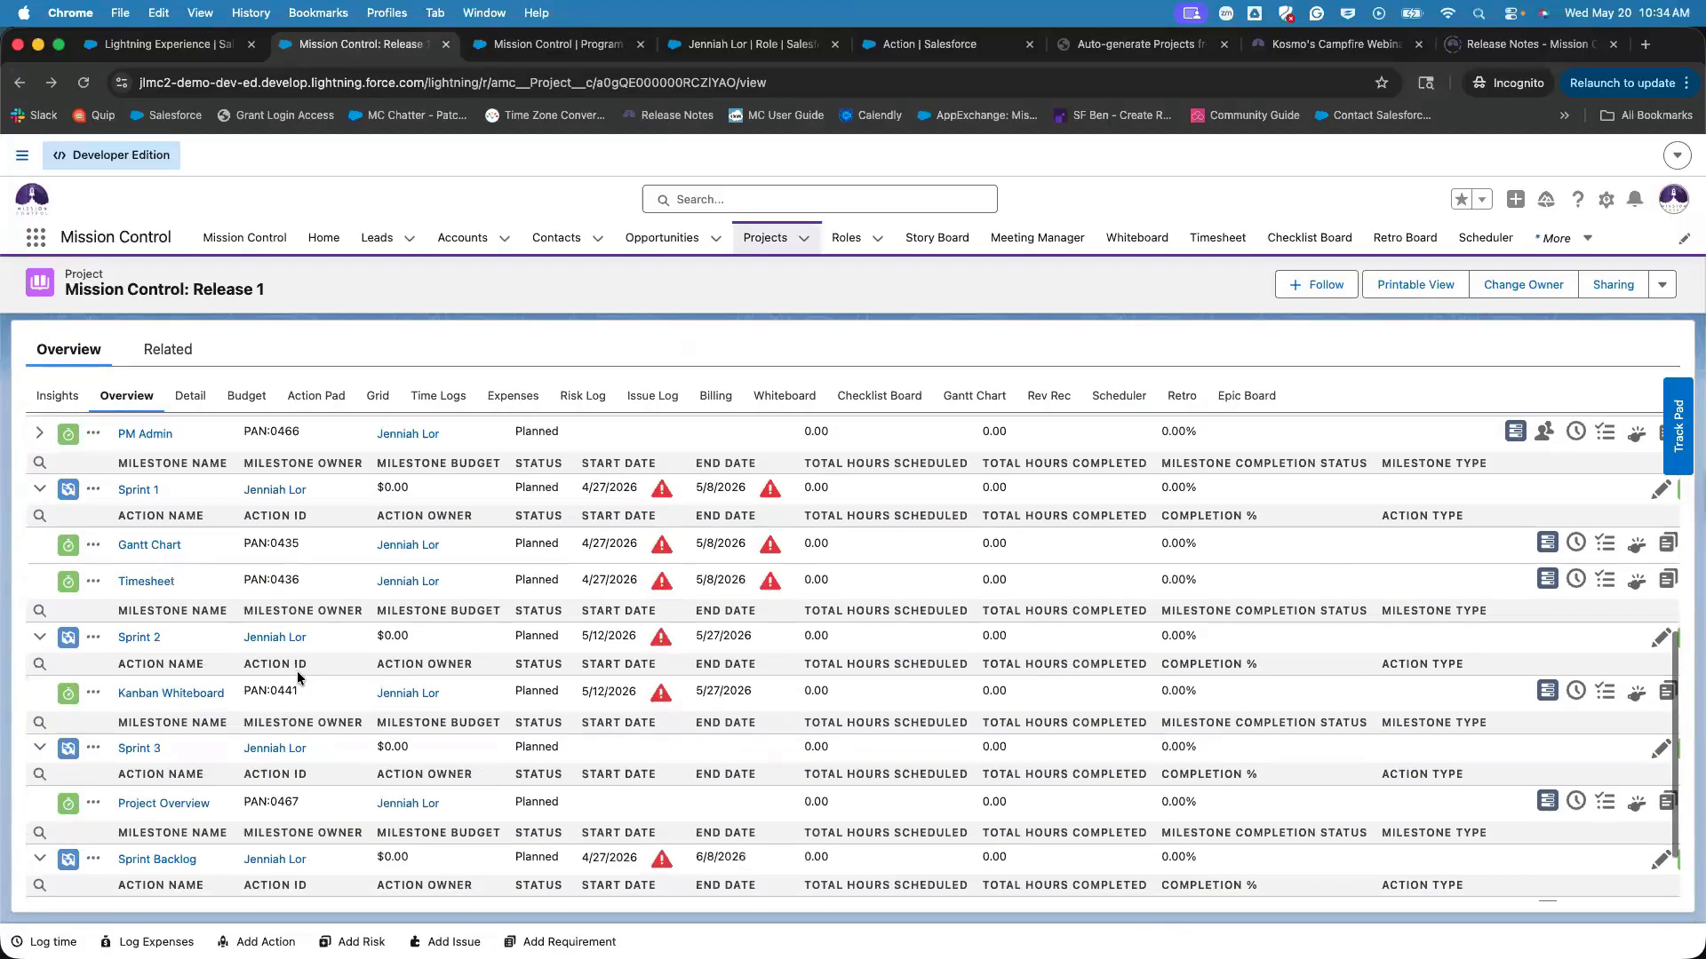
{"action": "left_click", "coordinate": [145, 466]}
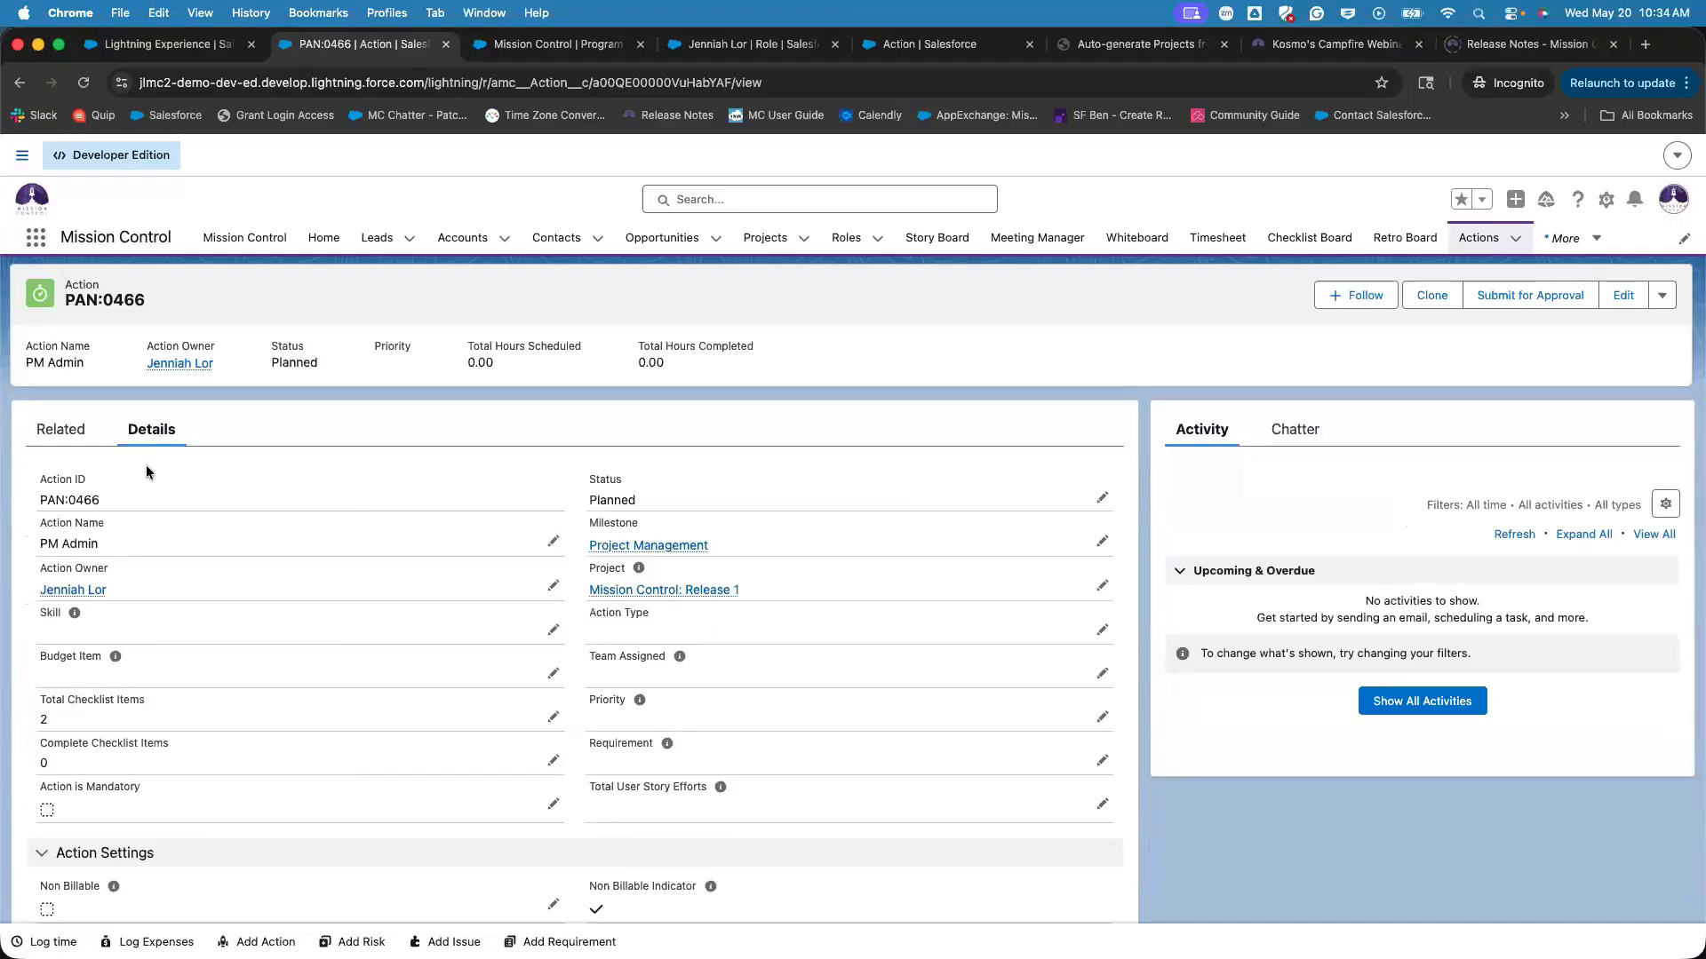
{"action": "left_click", "coordinate": [40, 432]}
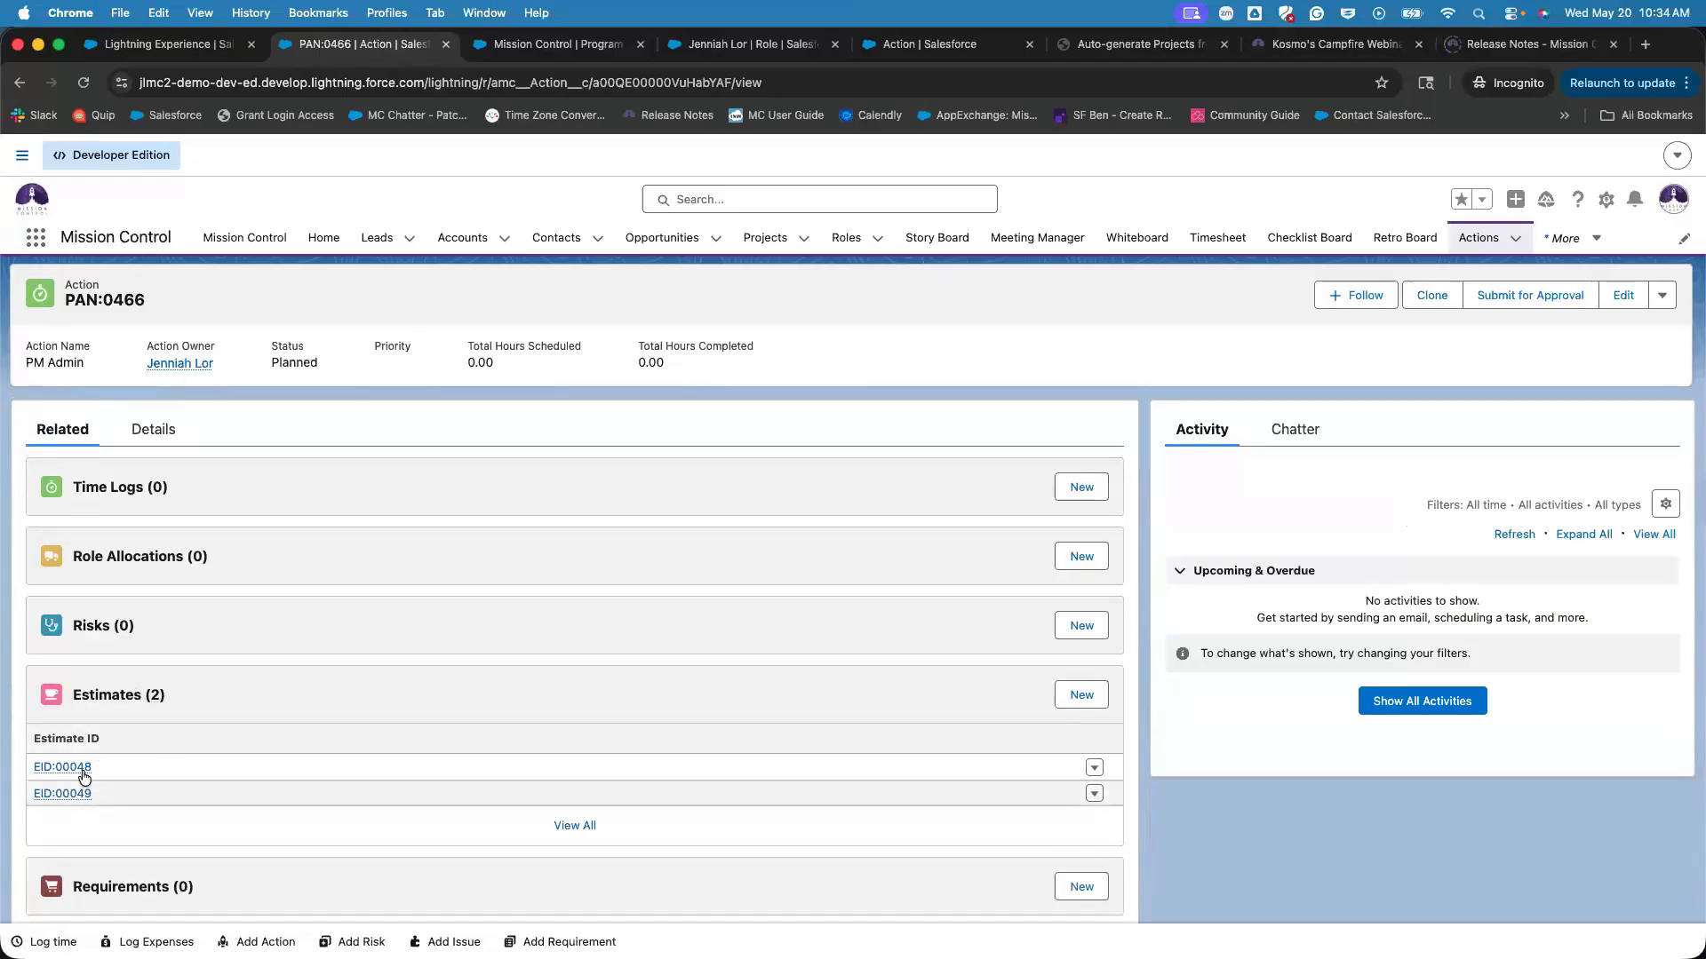
{"action": "left_click", "coordinate": [153, 822]}
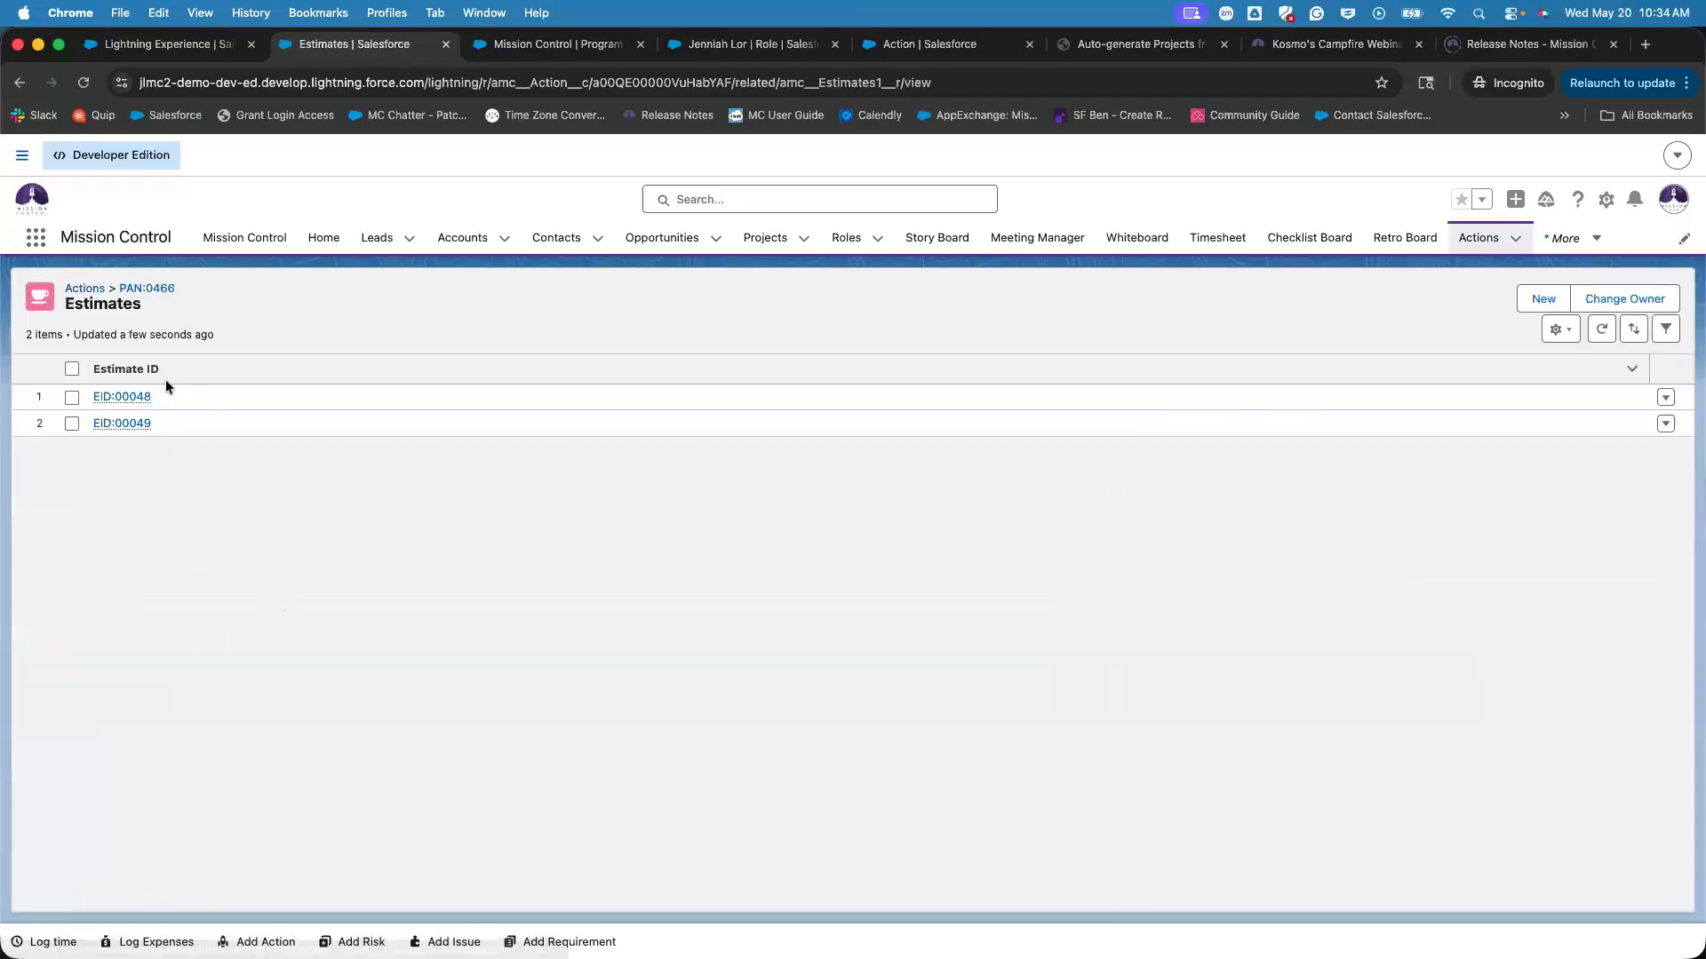
Open estimate EID:00048 for editing and set its status to Submitted.
{"action": "left_click", "coordinate": [122, 397]}
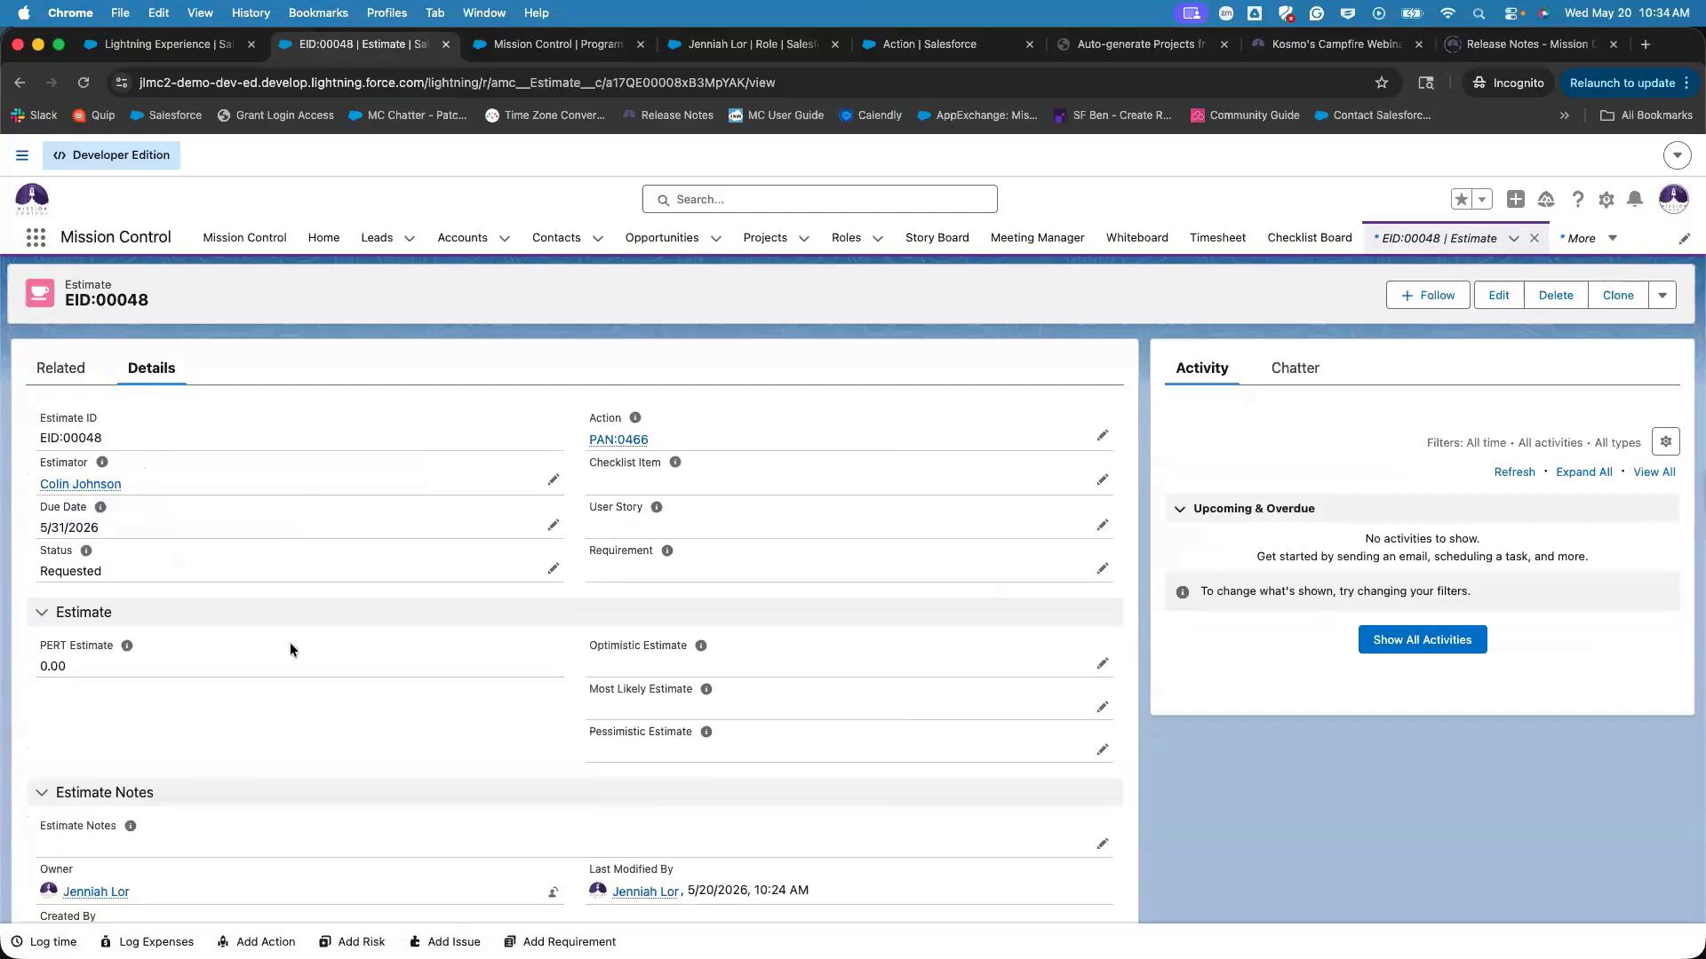
{"action": "scroll", "coordinate": [290, 643], "scroll_direction": "down", "scroll_amount": 1}
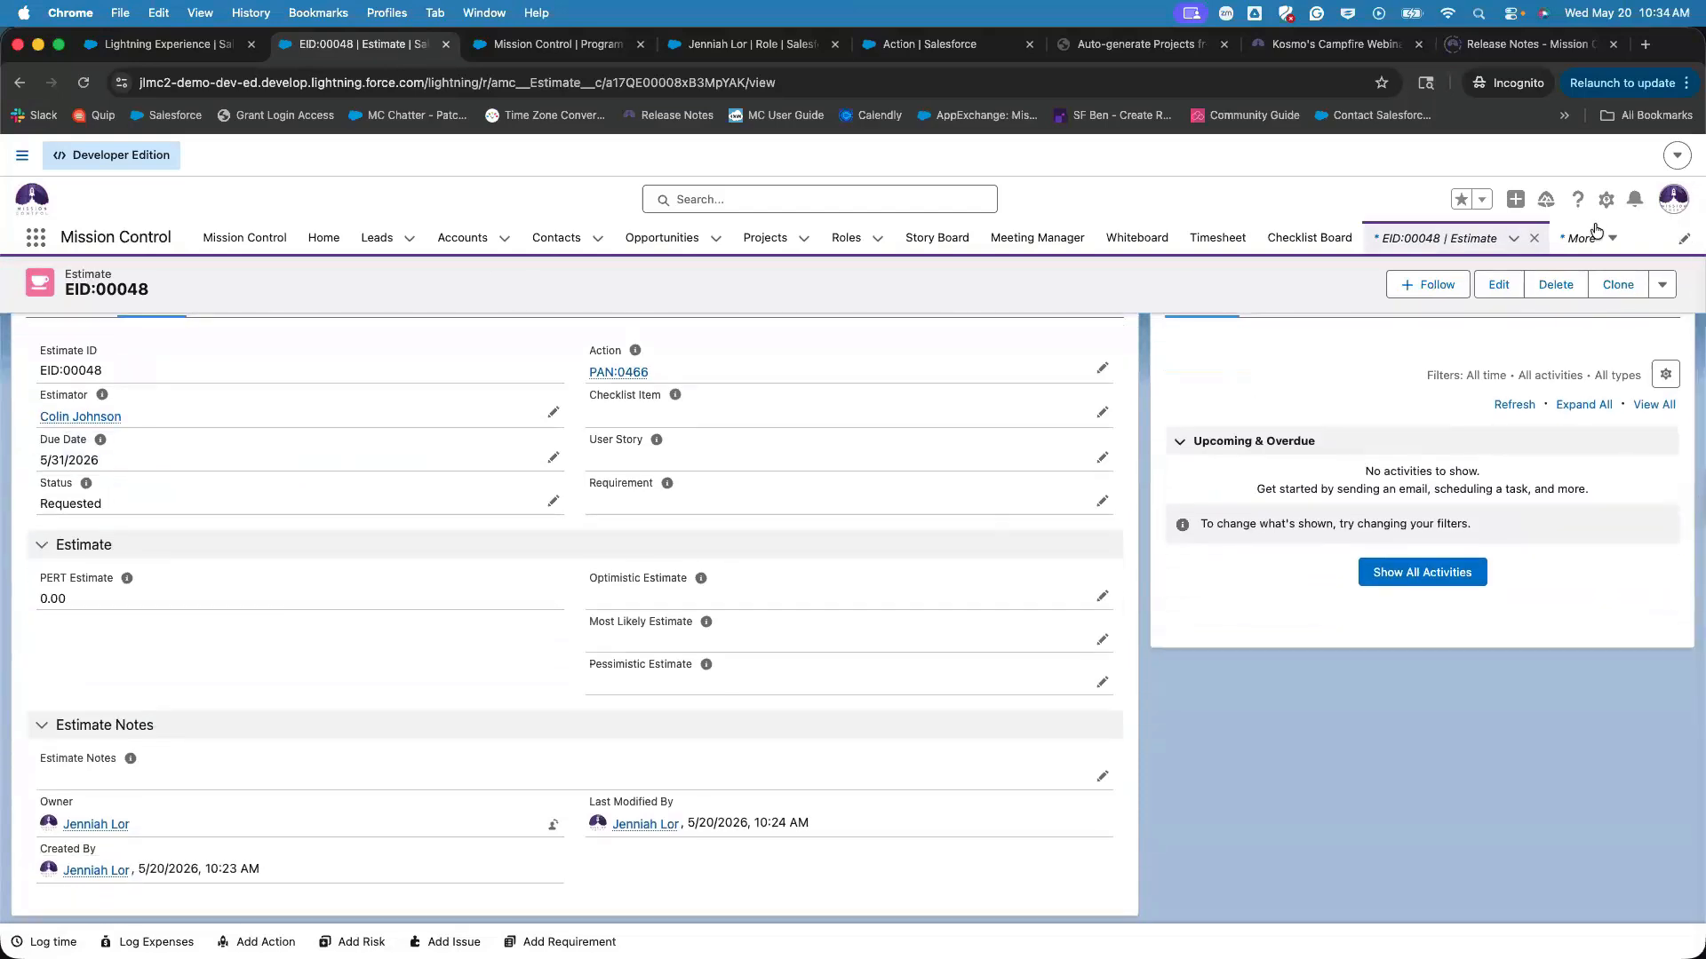
{"action": "left_click", "coordinate": [1664, 210]}
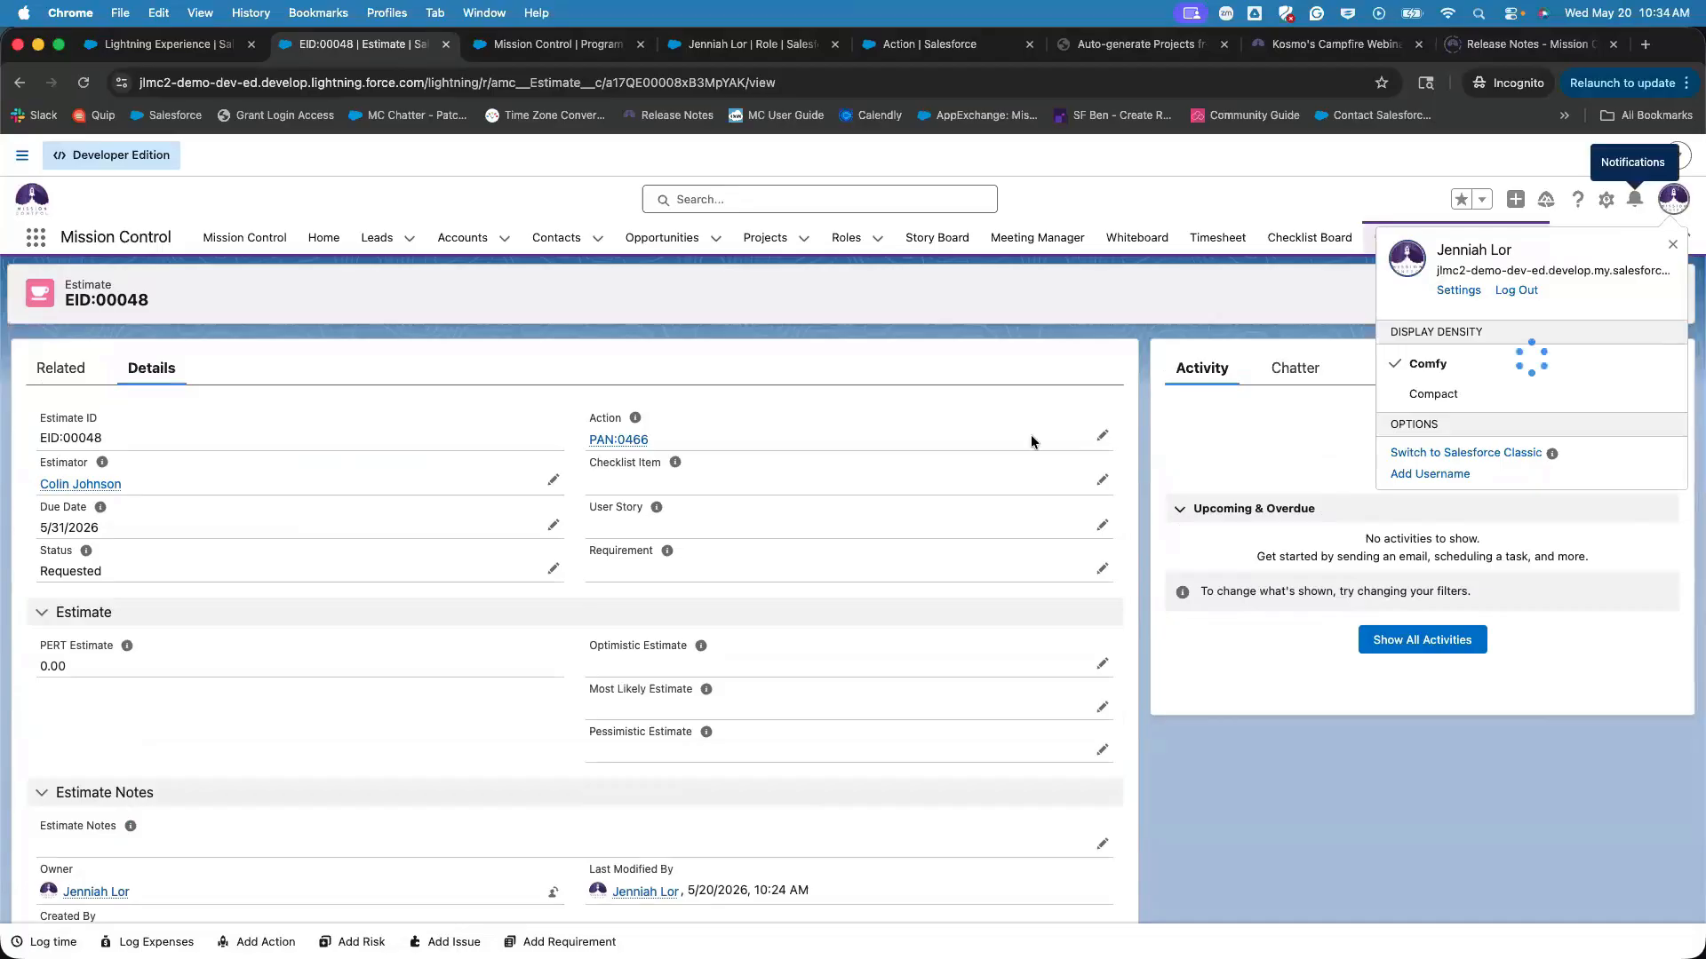
{"action": "left_click", "coordinate": [1101, 660]}
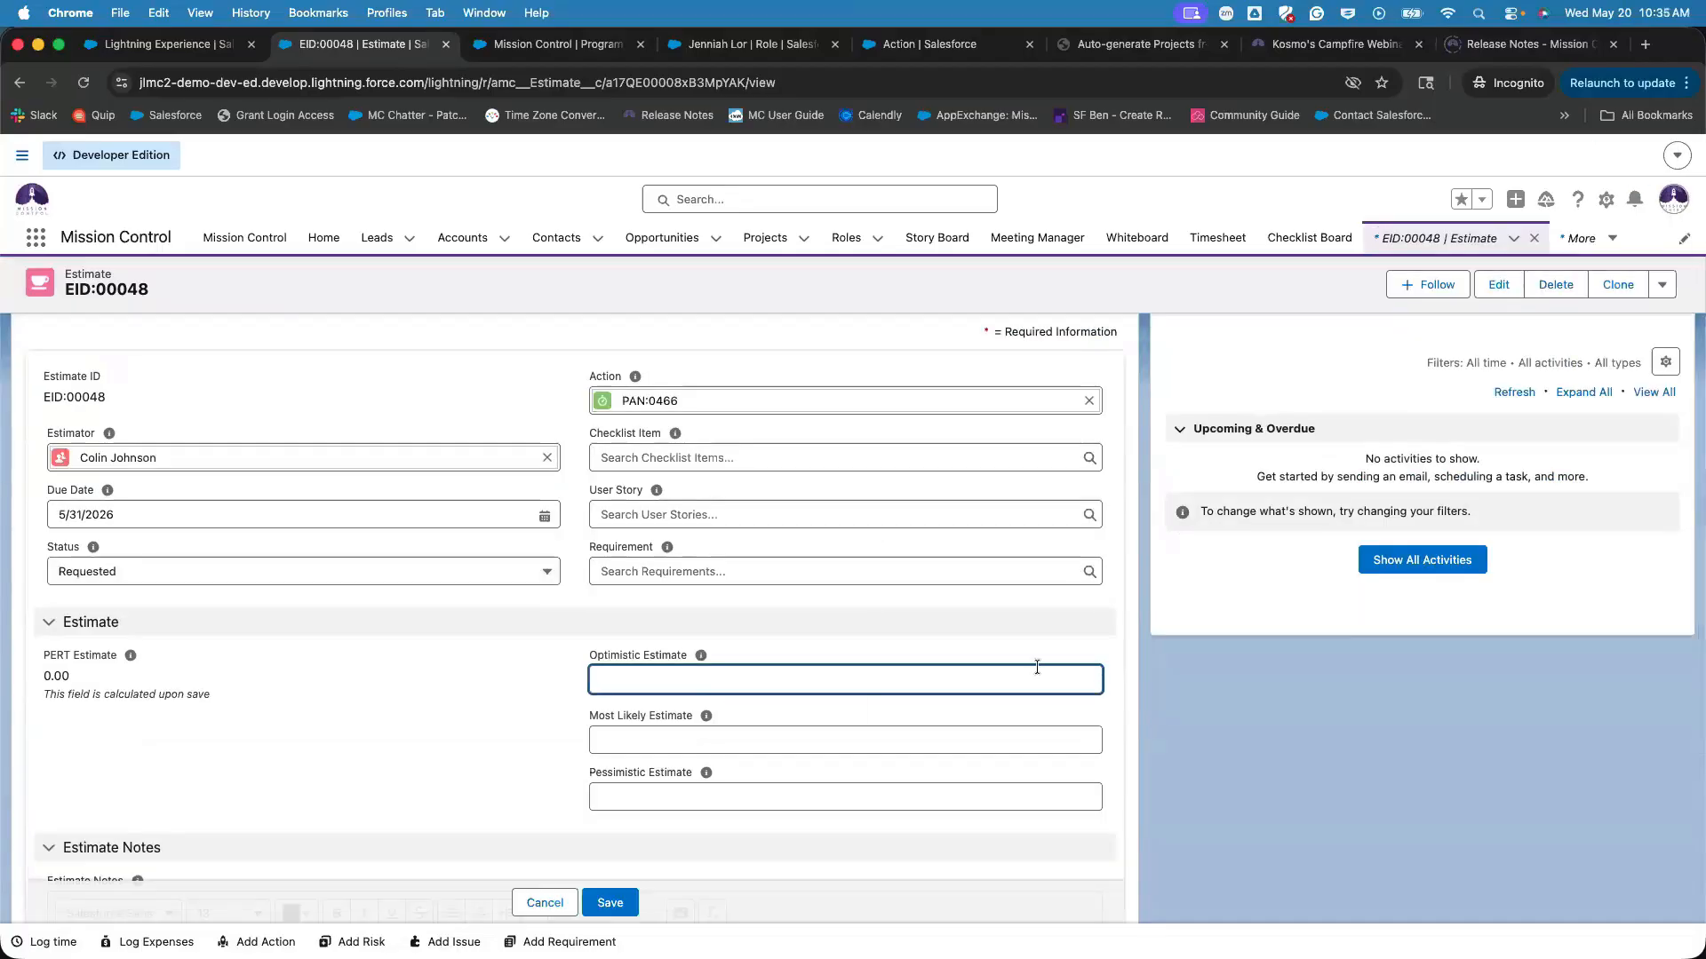
{"action": "left_click", "coordinate": [211, 576]}
{"action": "left_click", "coordinate": [211, 699]}
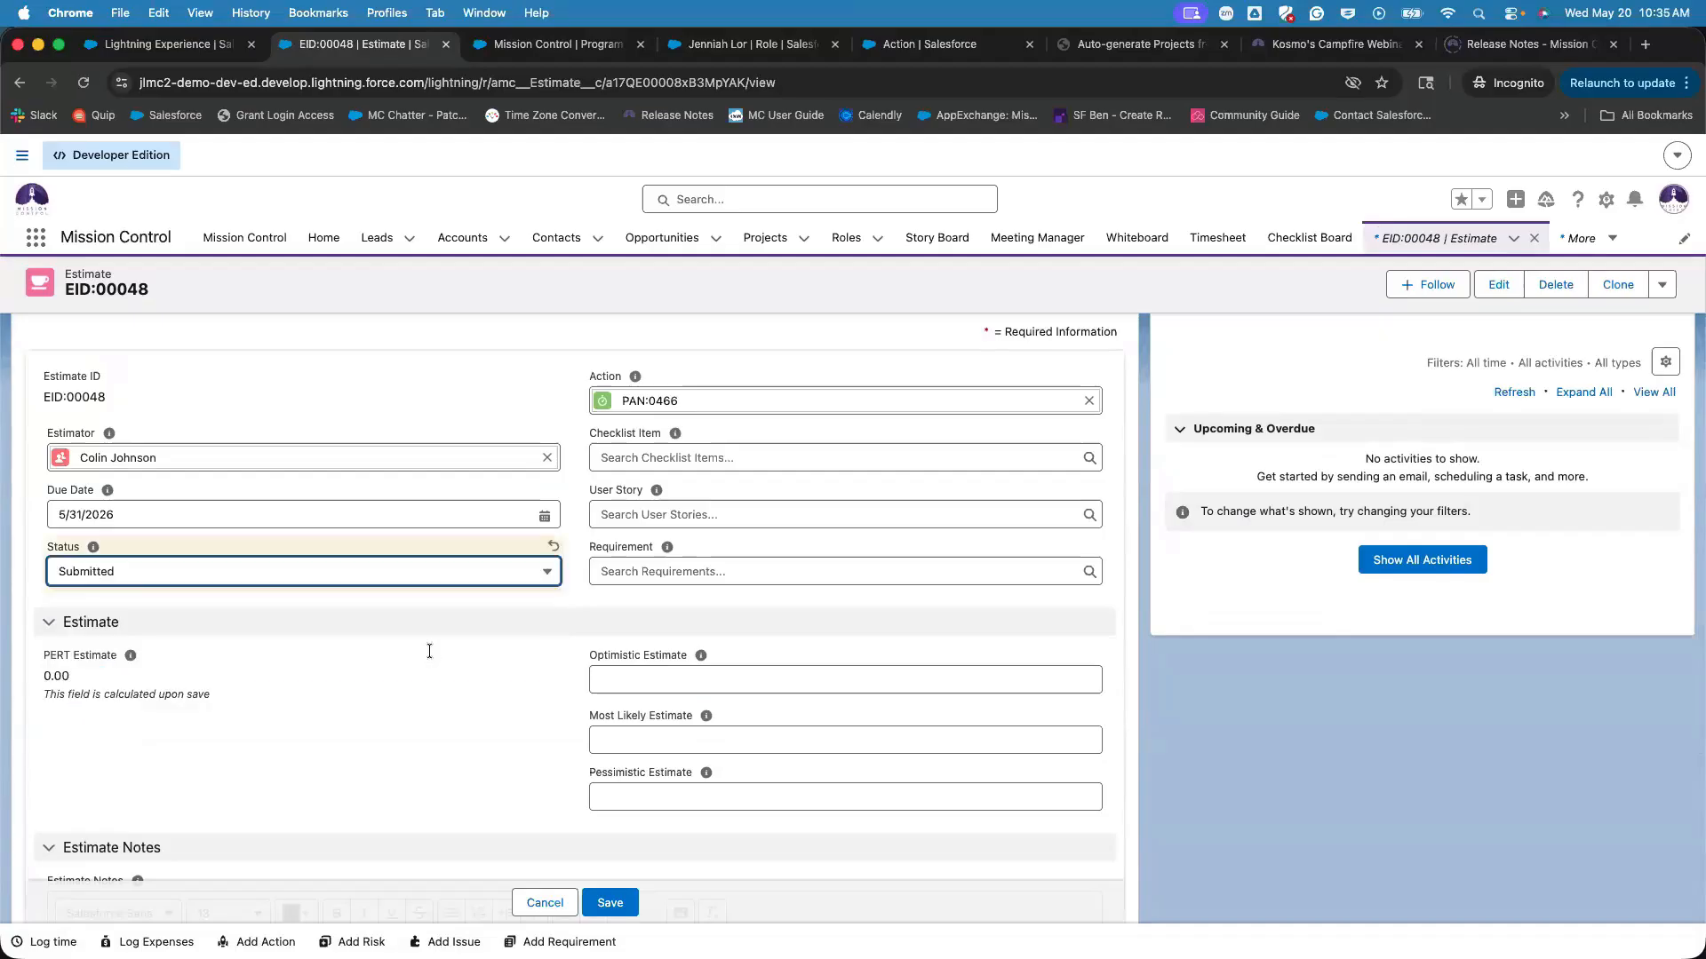
Set EID:00048's Optimistic Estimate to 6, Most Likely Estimate to 6 and Pessimistic Estimate to 8, and save the record.
{"action": "left_click", "coordinate": [675, 680]}
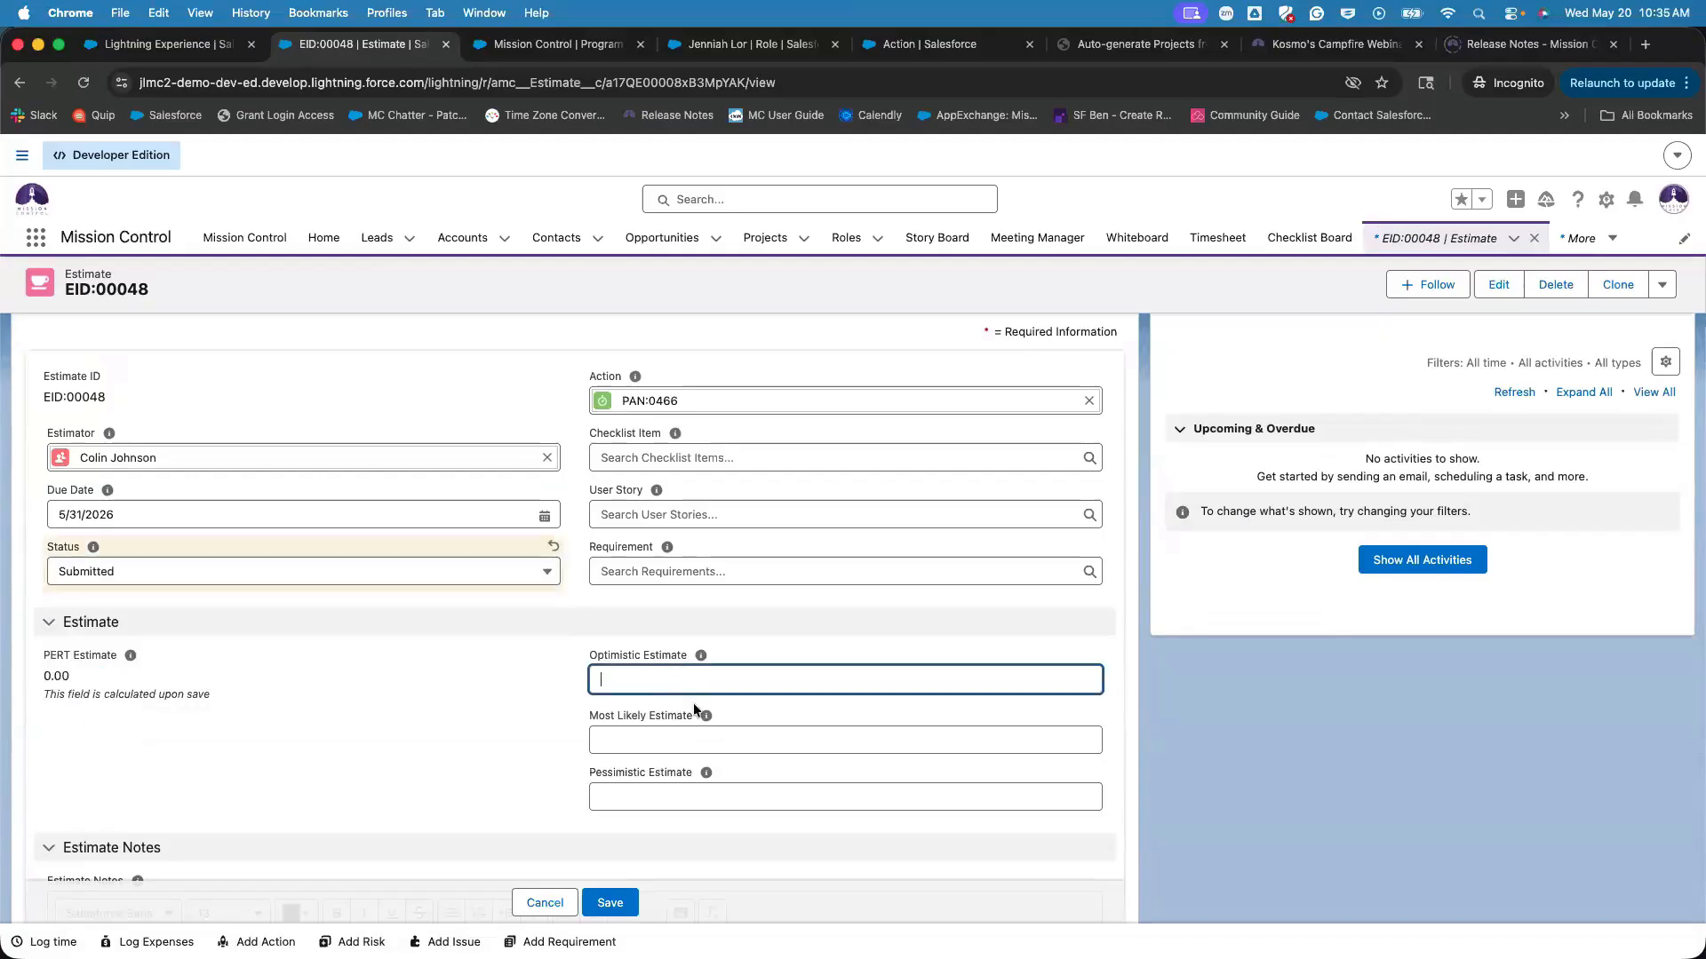
{"action": "type", "text": "6"}
{"action": "left_click", "coordinate": [689, 742]}
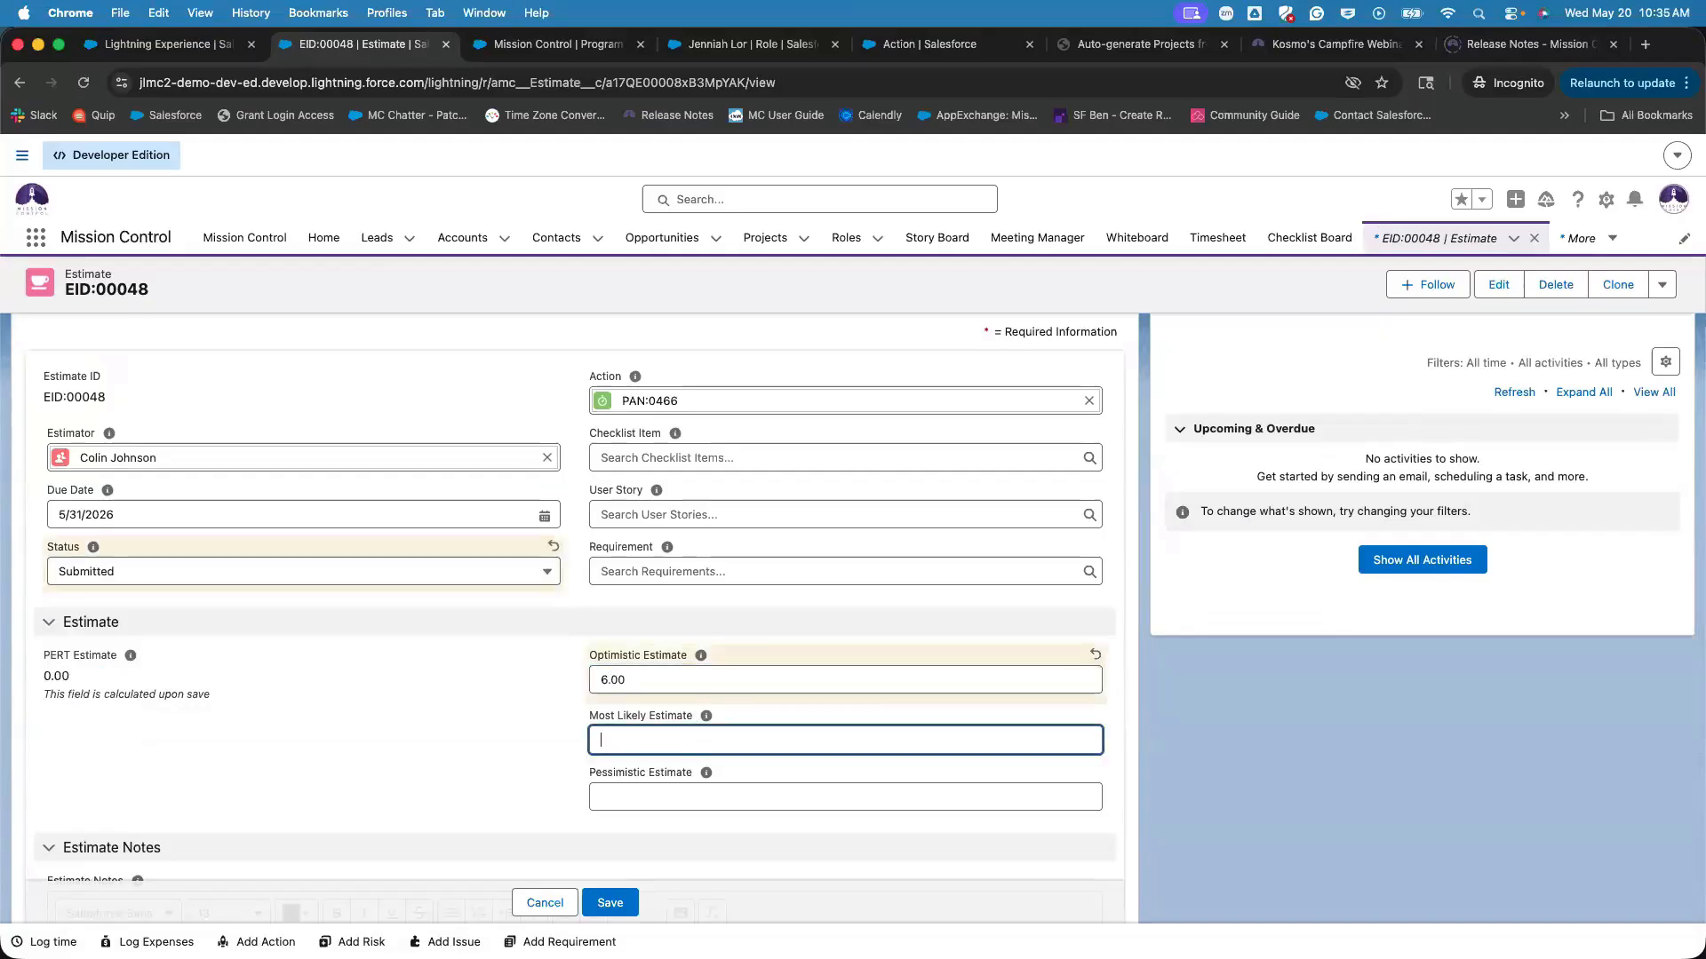
{"action": "type", "text": "6"}
{"action": "left_click", "coordinate": [659, 796]}
{"action": "type", "text": "8"}
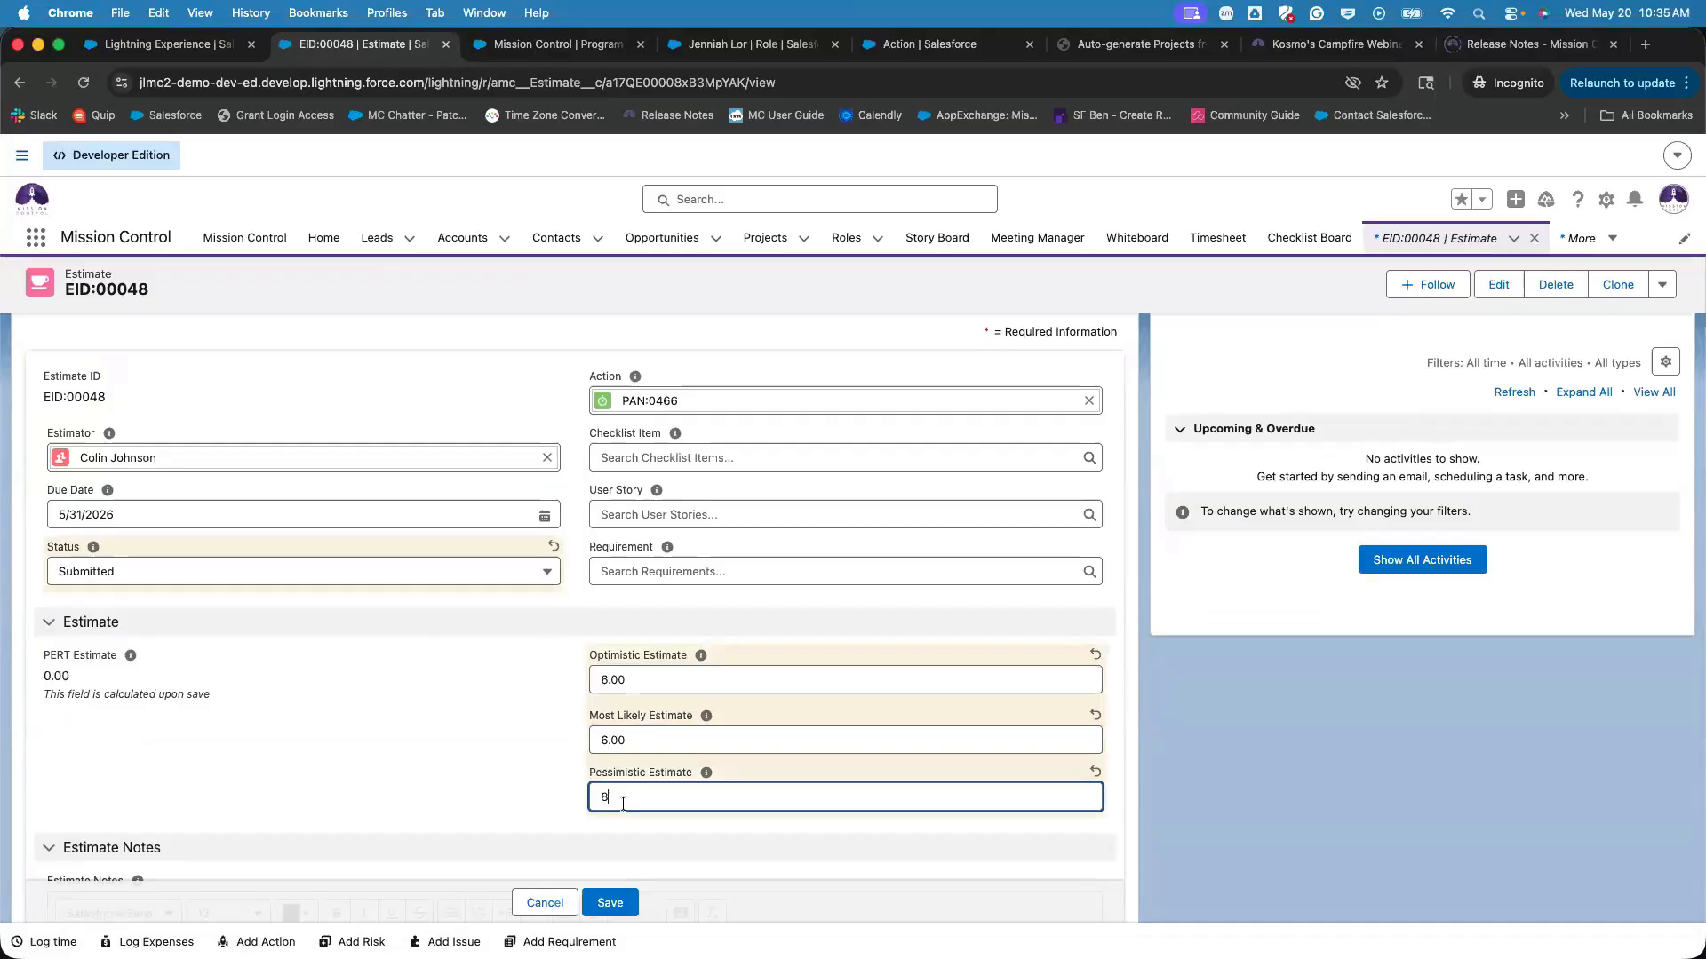
{"action": "left_click", "coordinate": [446, 764]}
{"action": "left_click", "coordinate": [605, 911]}
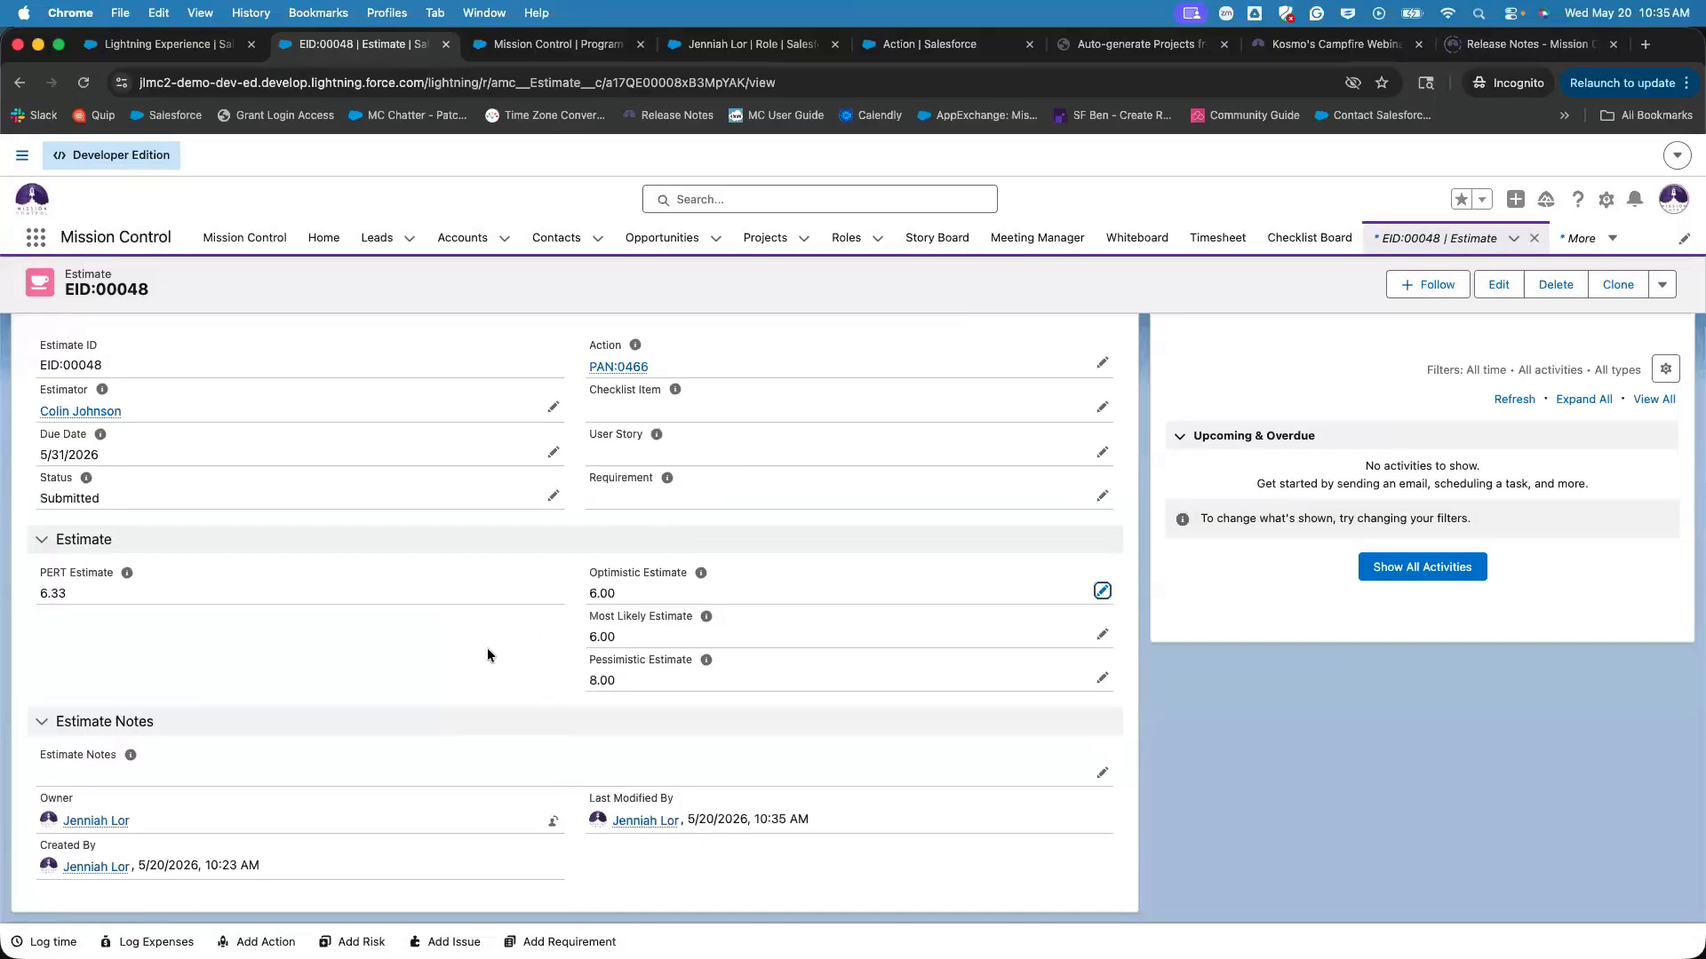
Check EID:00048's PERT Estimate, review the values of estimate EID:00049, and return to the Release 1 project.
{"action": "double_click", "coordinate": [69, 591]}
{"action": "left_click", "coordinate": [19, 83]}
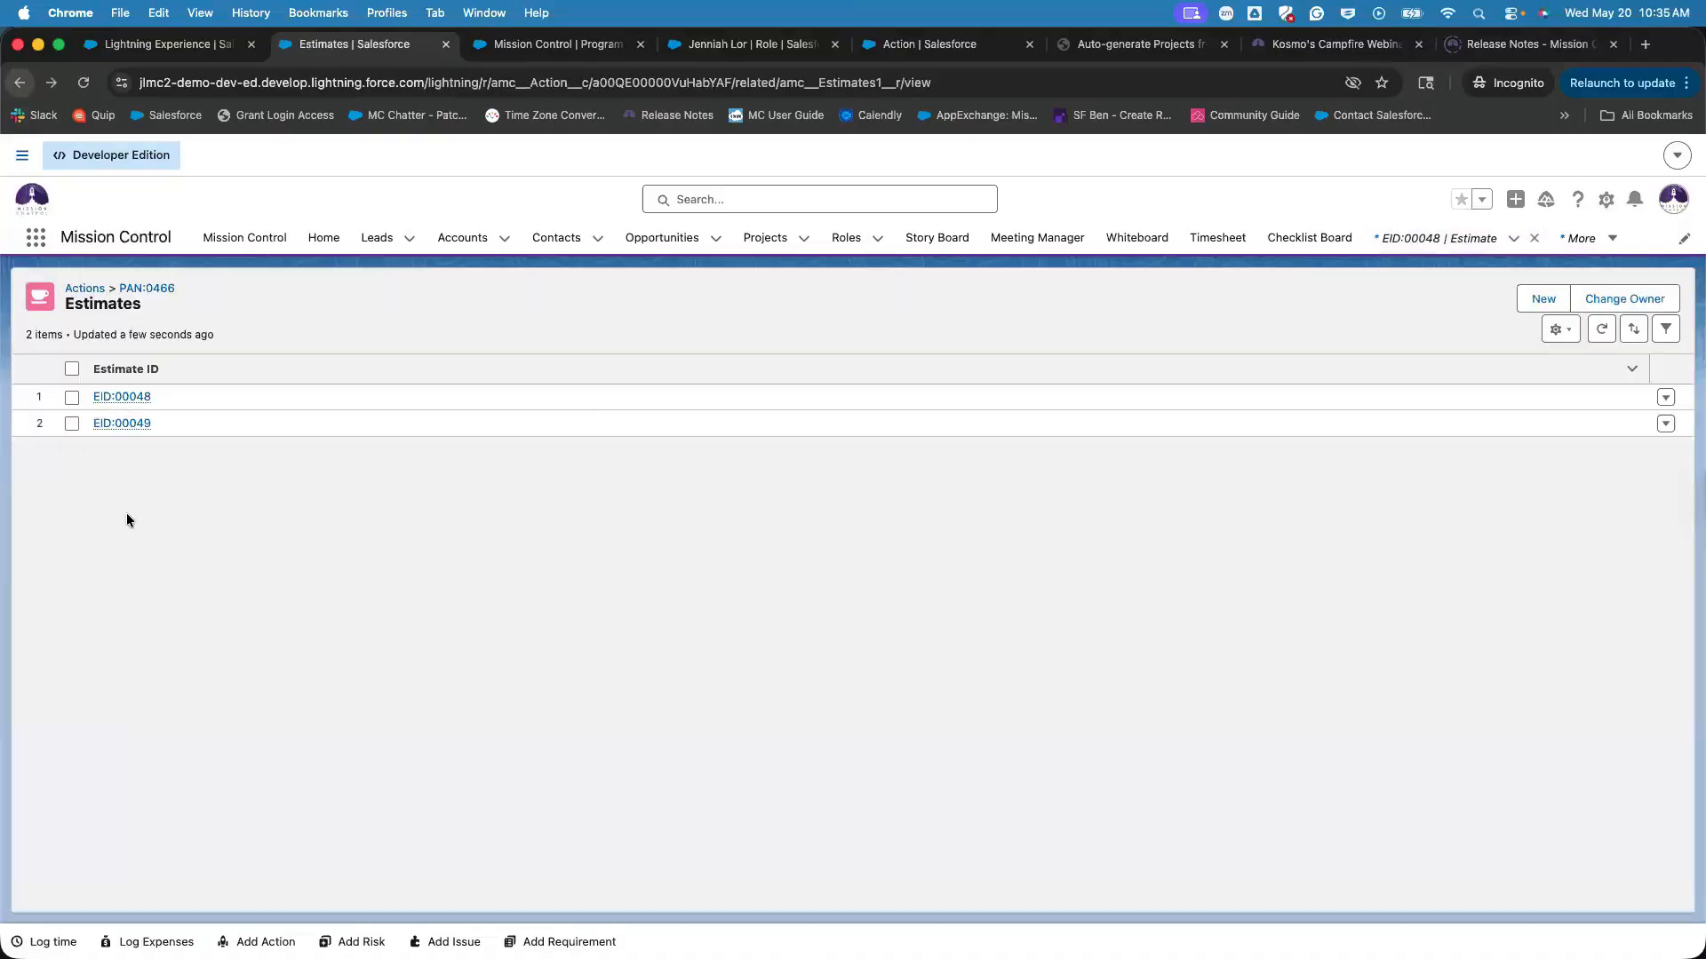
{"action": "left_click", "coordinate": [133, 425]}
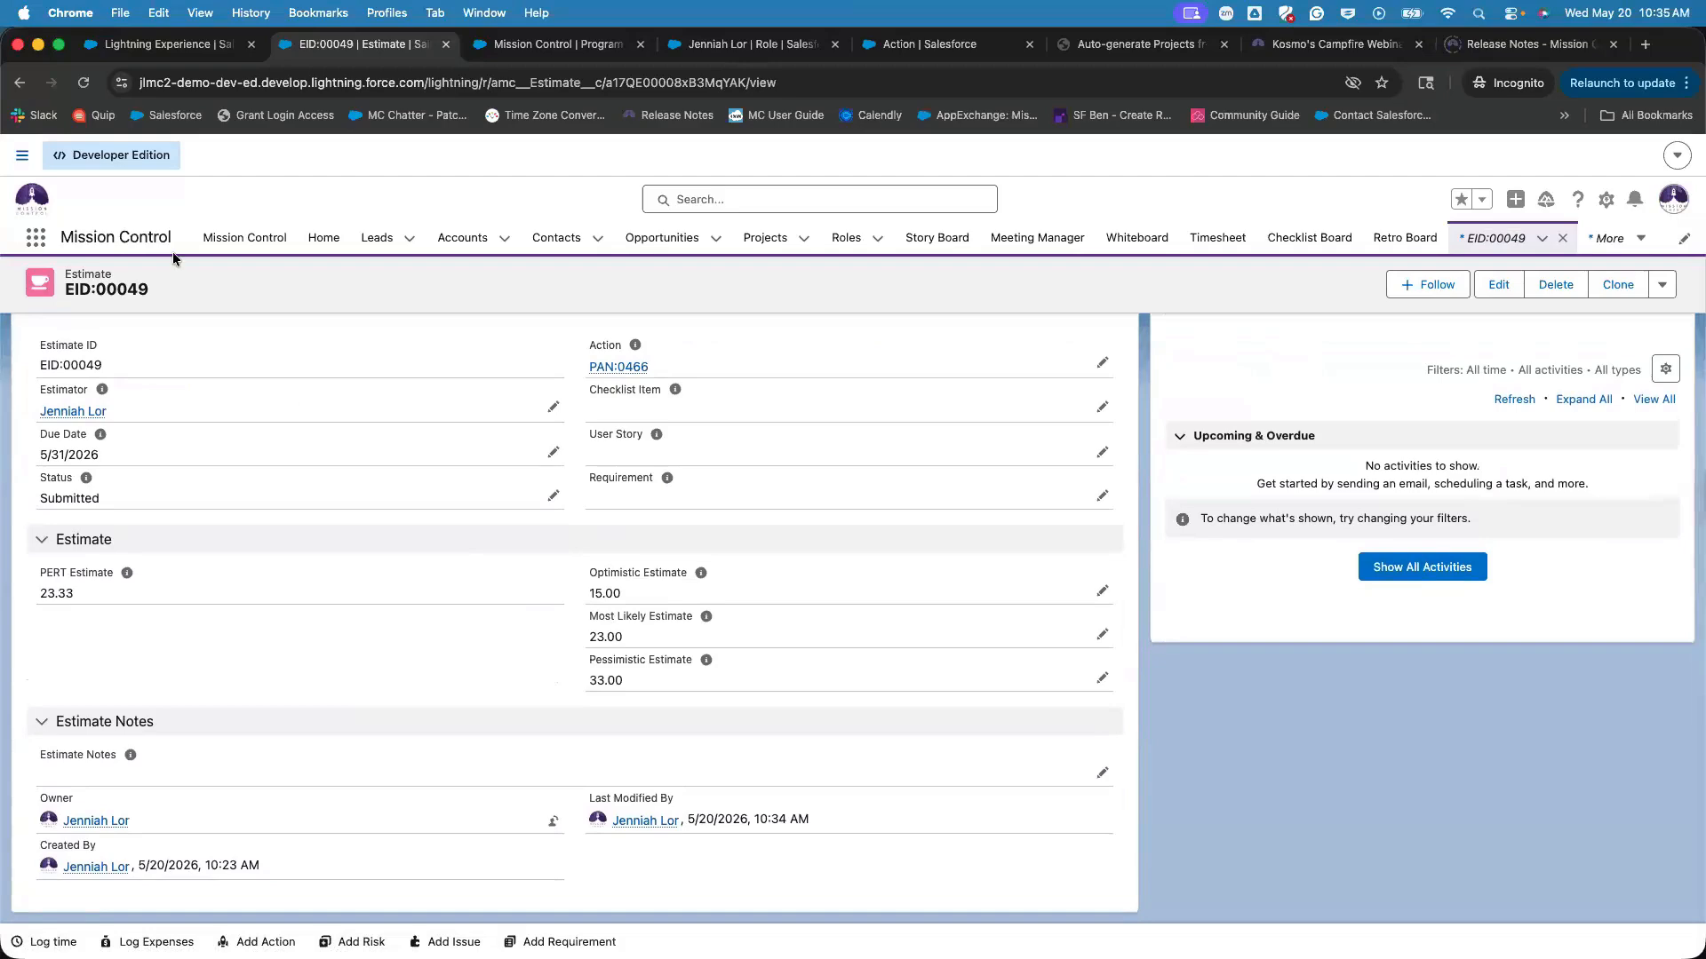
{"action": "left_click", "coordinate": [19, 85]}
{"action": "left_click", "coordinate": [19, 84]}
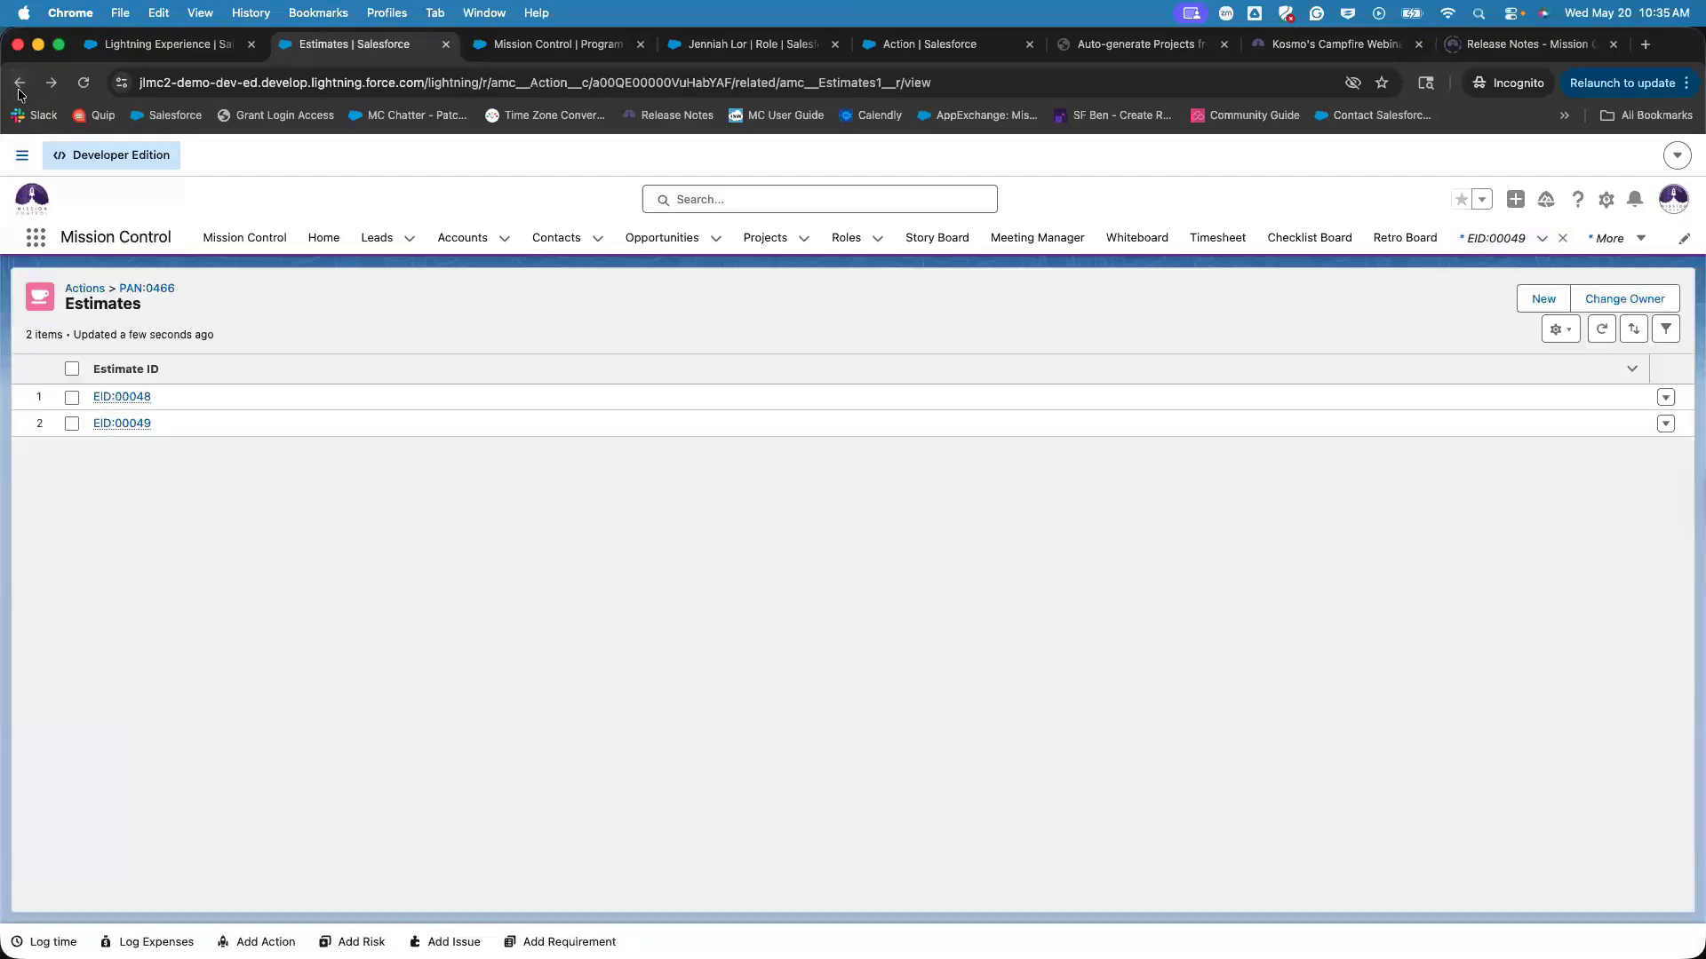
{"action": "left_click", "coordinate": [20, 82]}
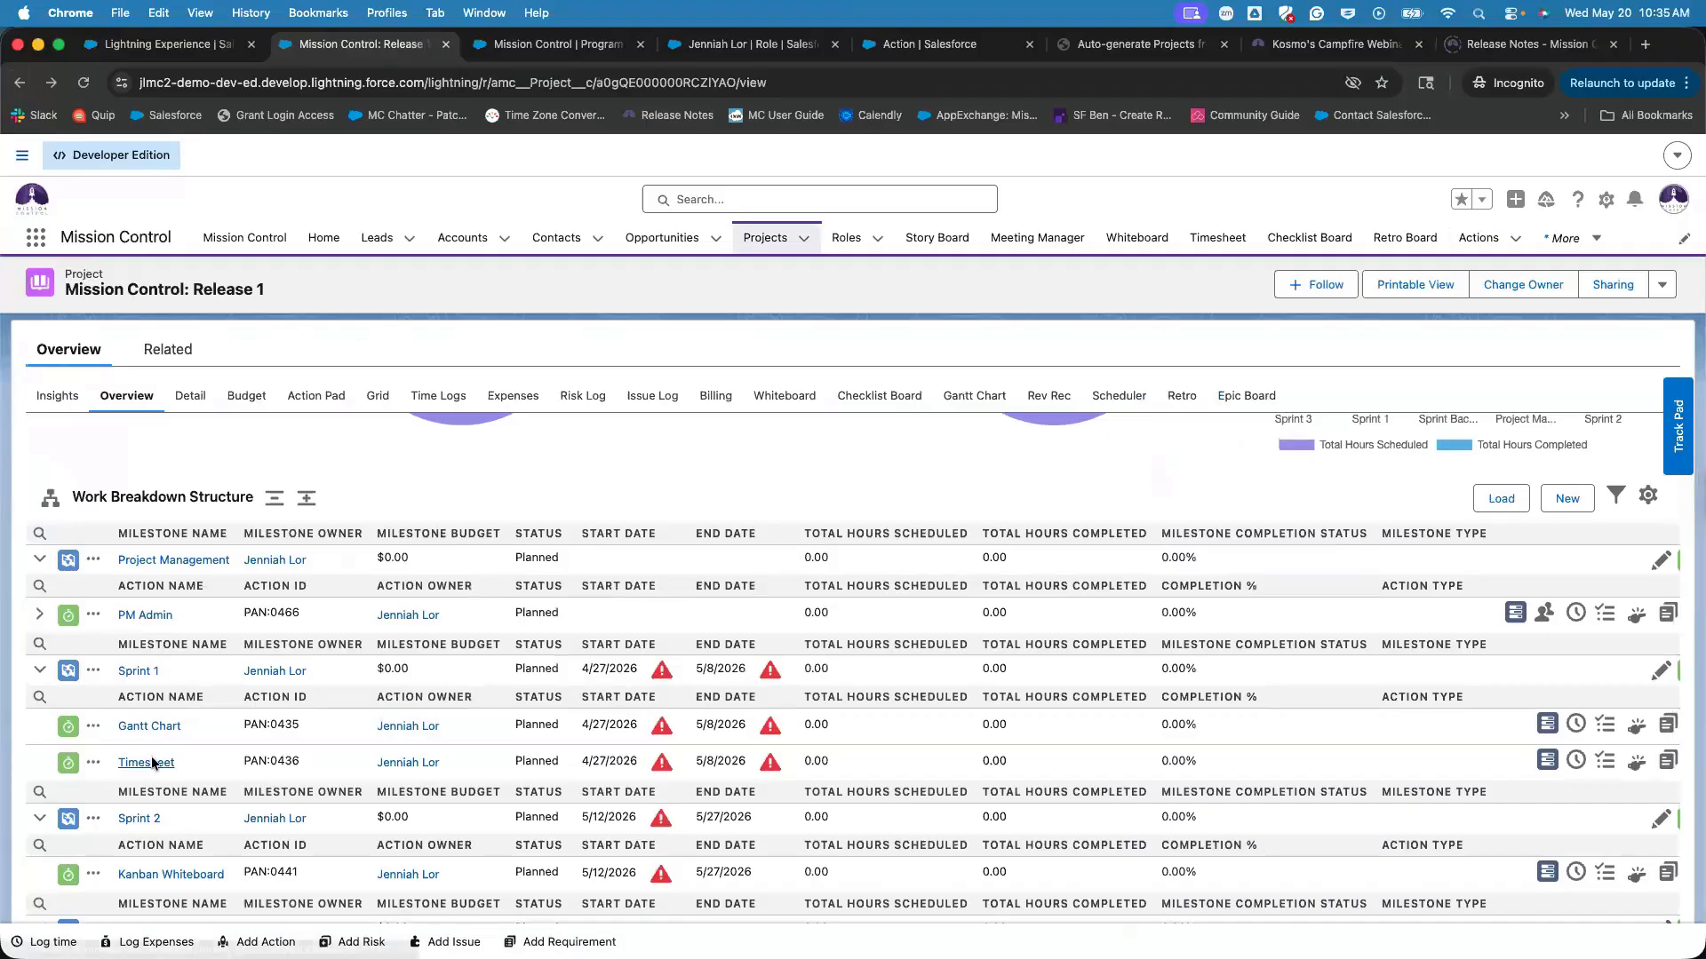
Open the Timesheet action from the Work Breakdown Structure and open its related estimate EID:00046.
{"action": "left_click", "coordinate": [147, 766]}
{"action": "left_click", "coordinate": [60, 435]}
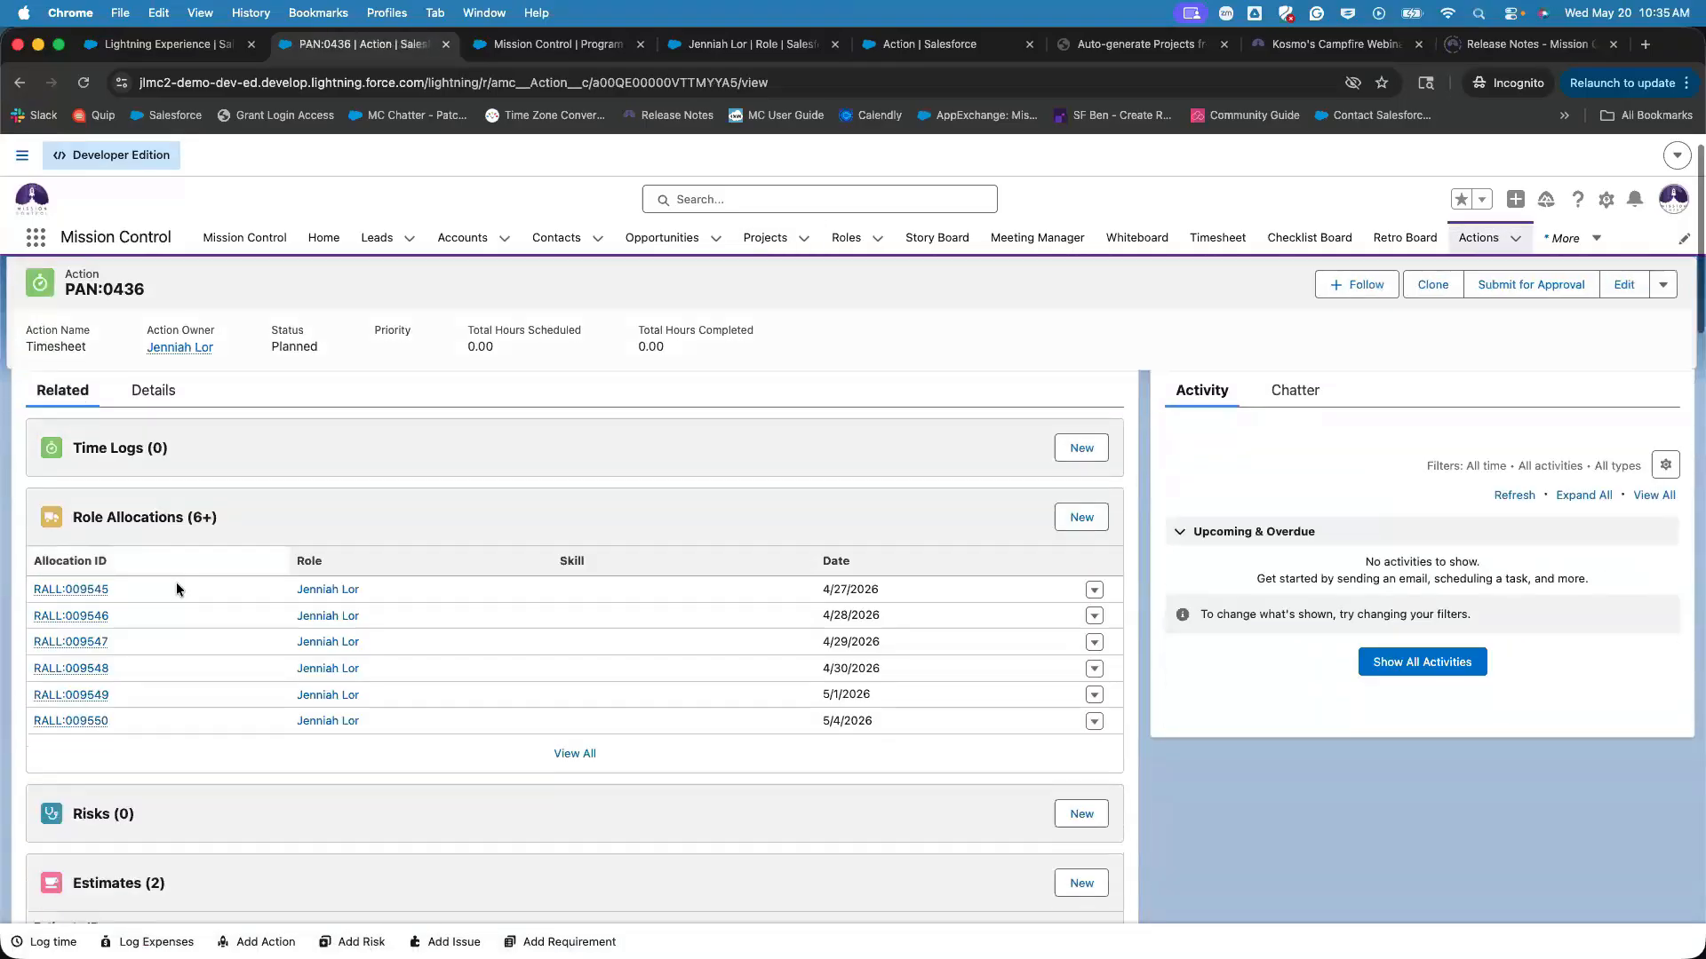
{"action": "scroll", "coordinate": [176, 583], "scroll_direction": "down", "scroll_amount": 5}
{"action": "left_click", "coordinate": [69, 631]}
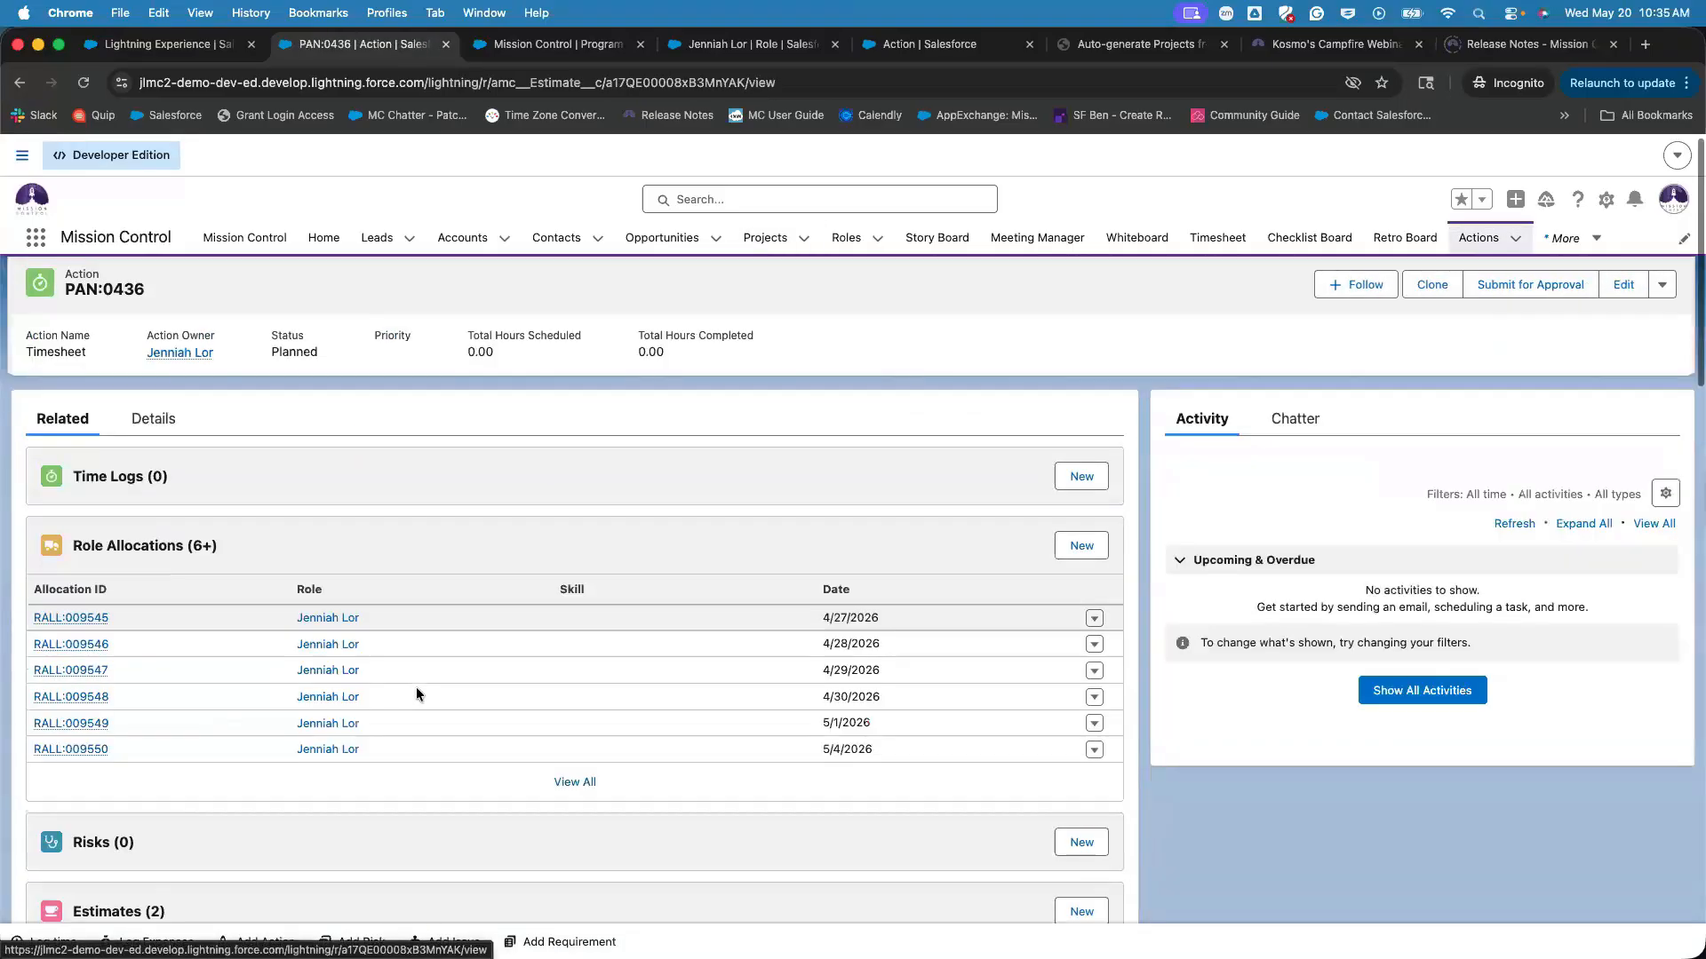
{"action": "scroll", "coordinate": [652, 718], "scroll_direction": "down", "scroll_amount": 2}
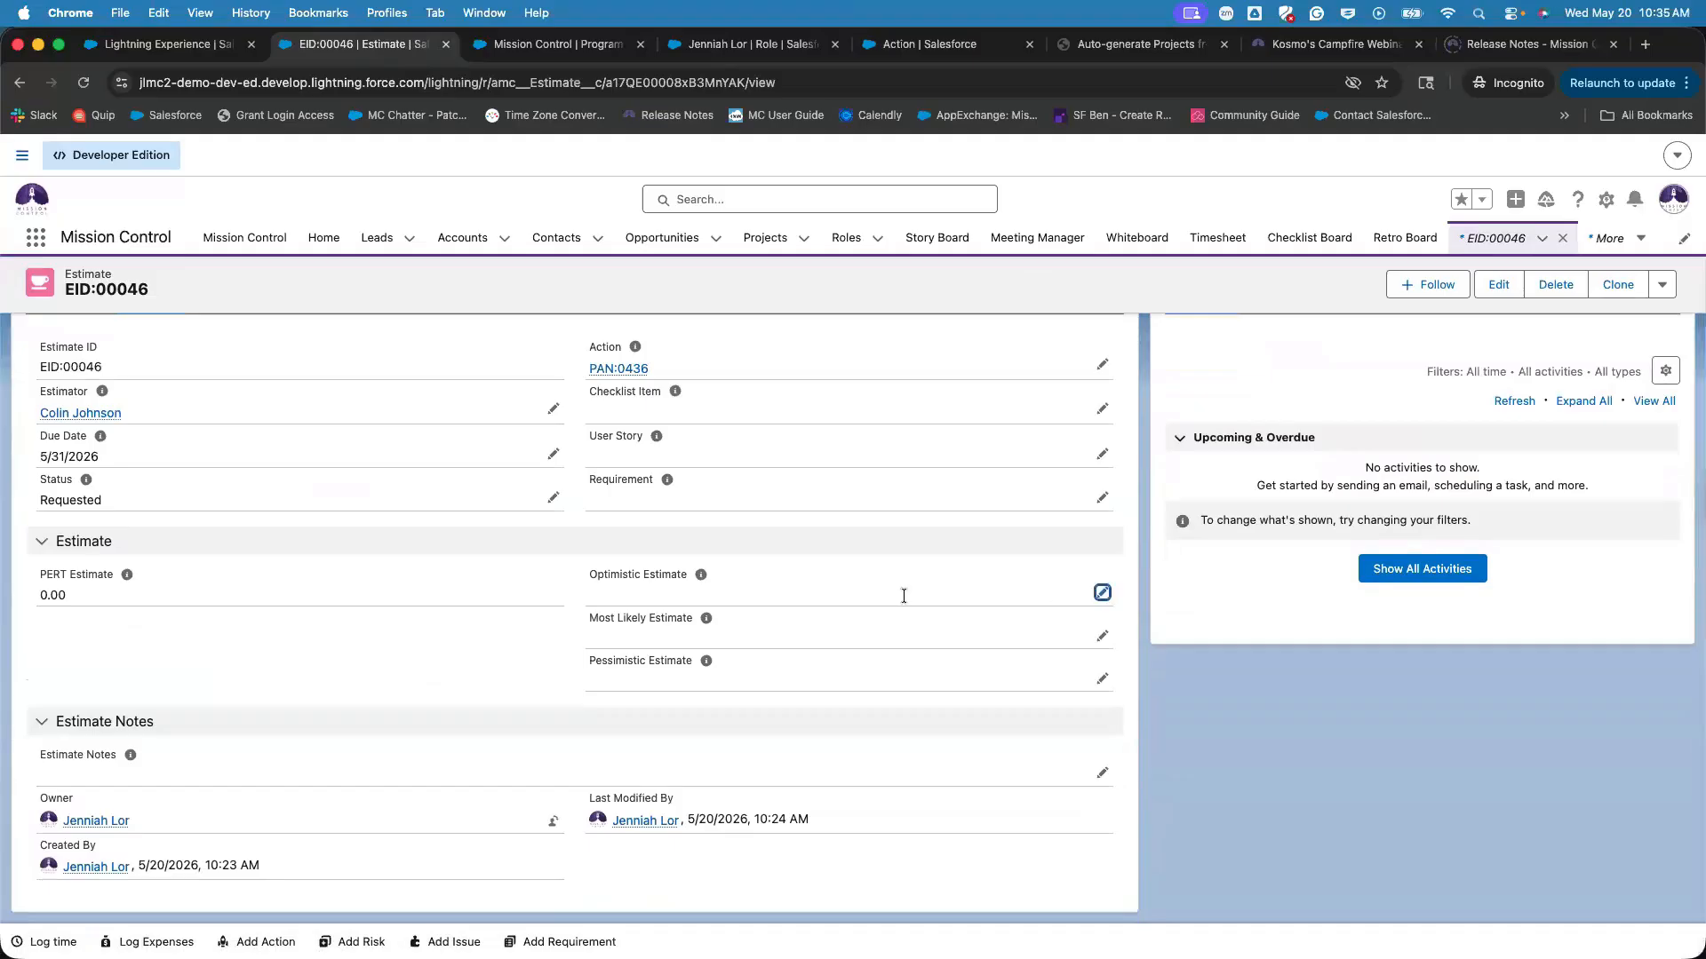
Set EID:00046's Optimistic Estimate to 7, Most Likely Estimate to 8 and Pessimistic Estimate to 12.
{"action": "left_click", "coordinate": [1099, 591]}
{"action": "type", "text": "7"}
{"action": "left_click", "coordinate": [855, 658]}
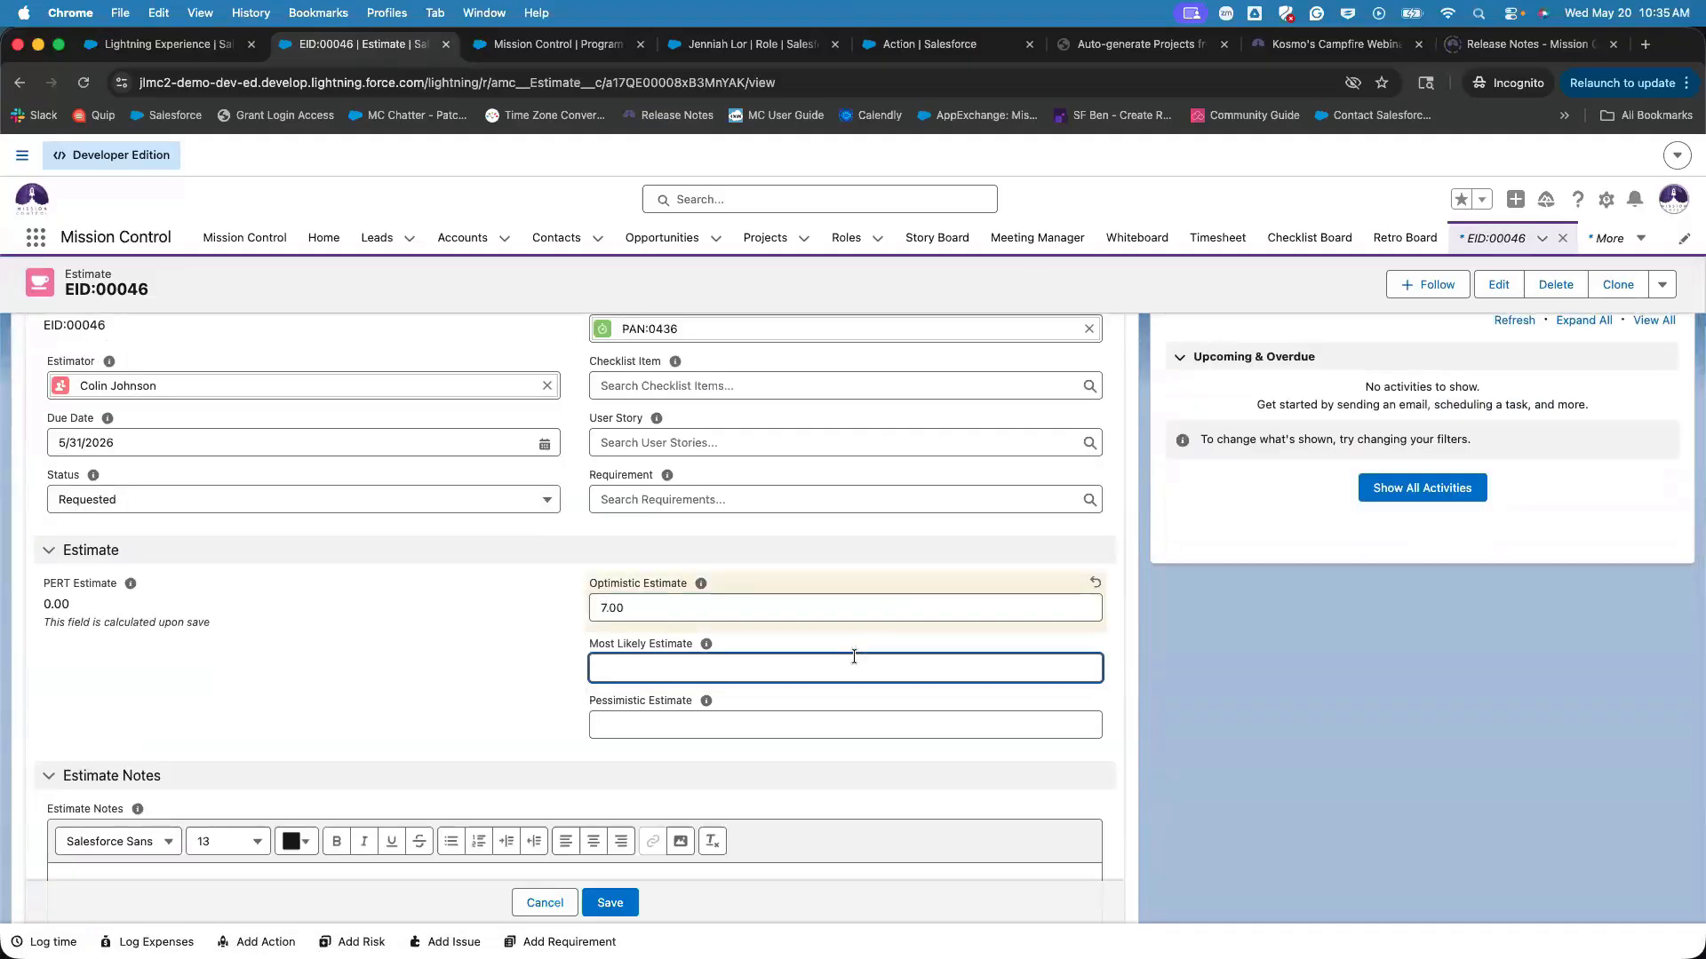
{"action": "type", "text": "8"}
{"action": "left_click", "coordinate": [809, 734]}
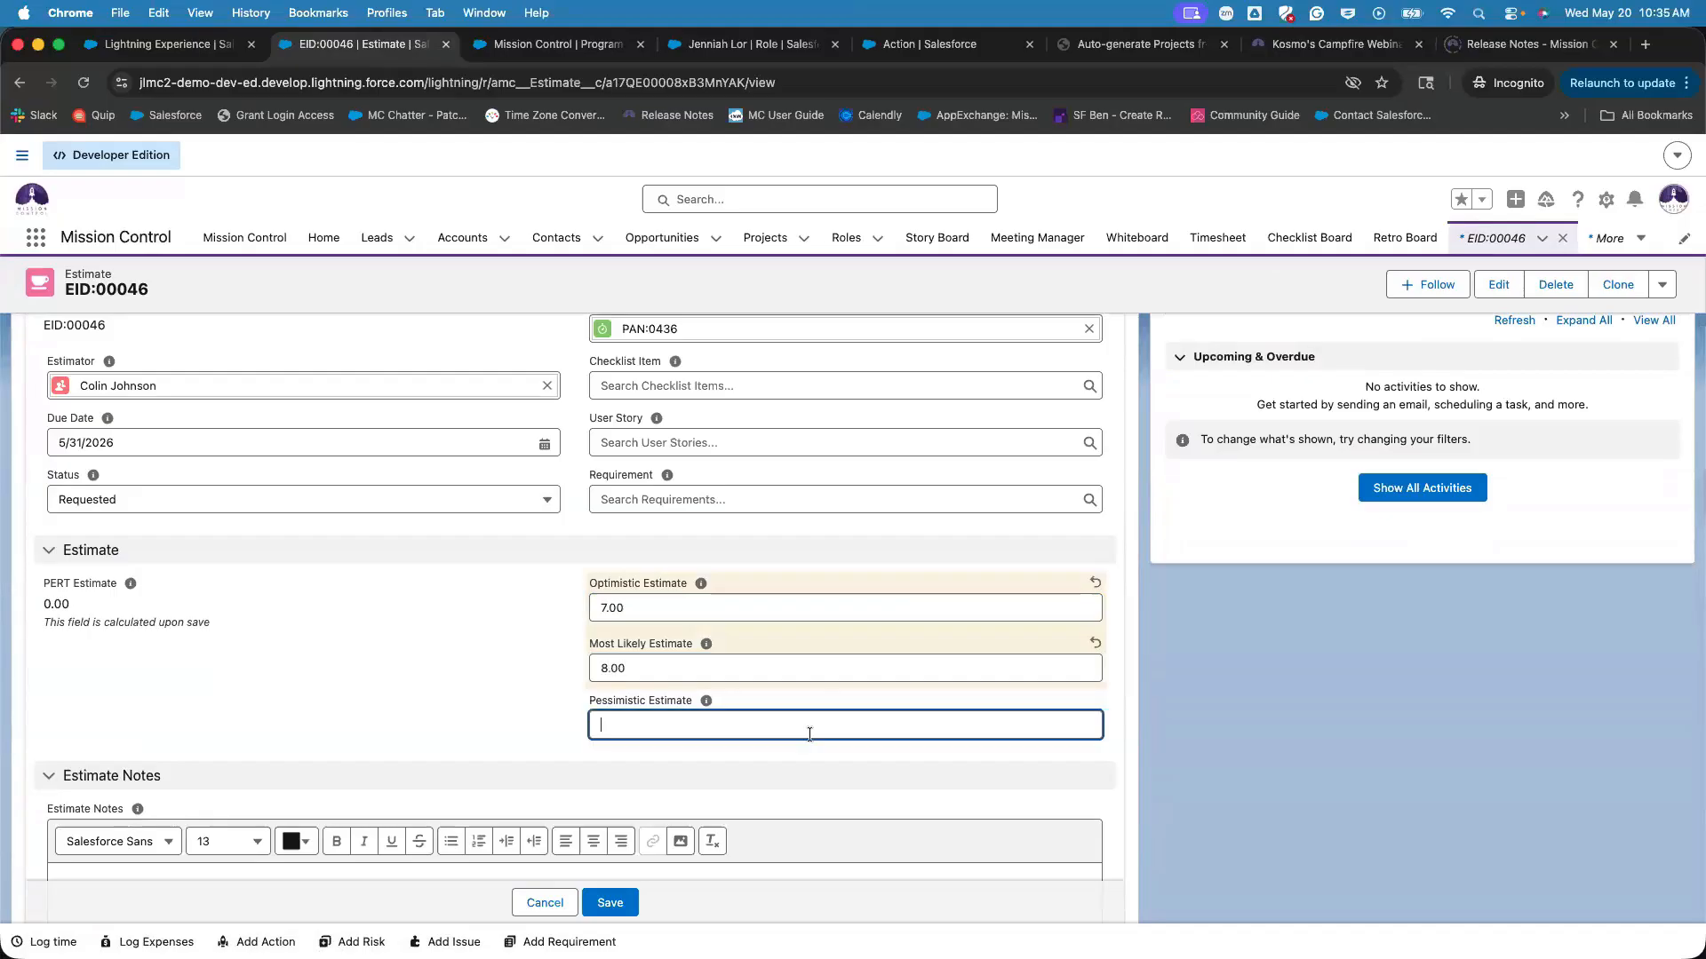
{"action": "type", "text": "12"}
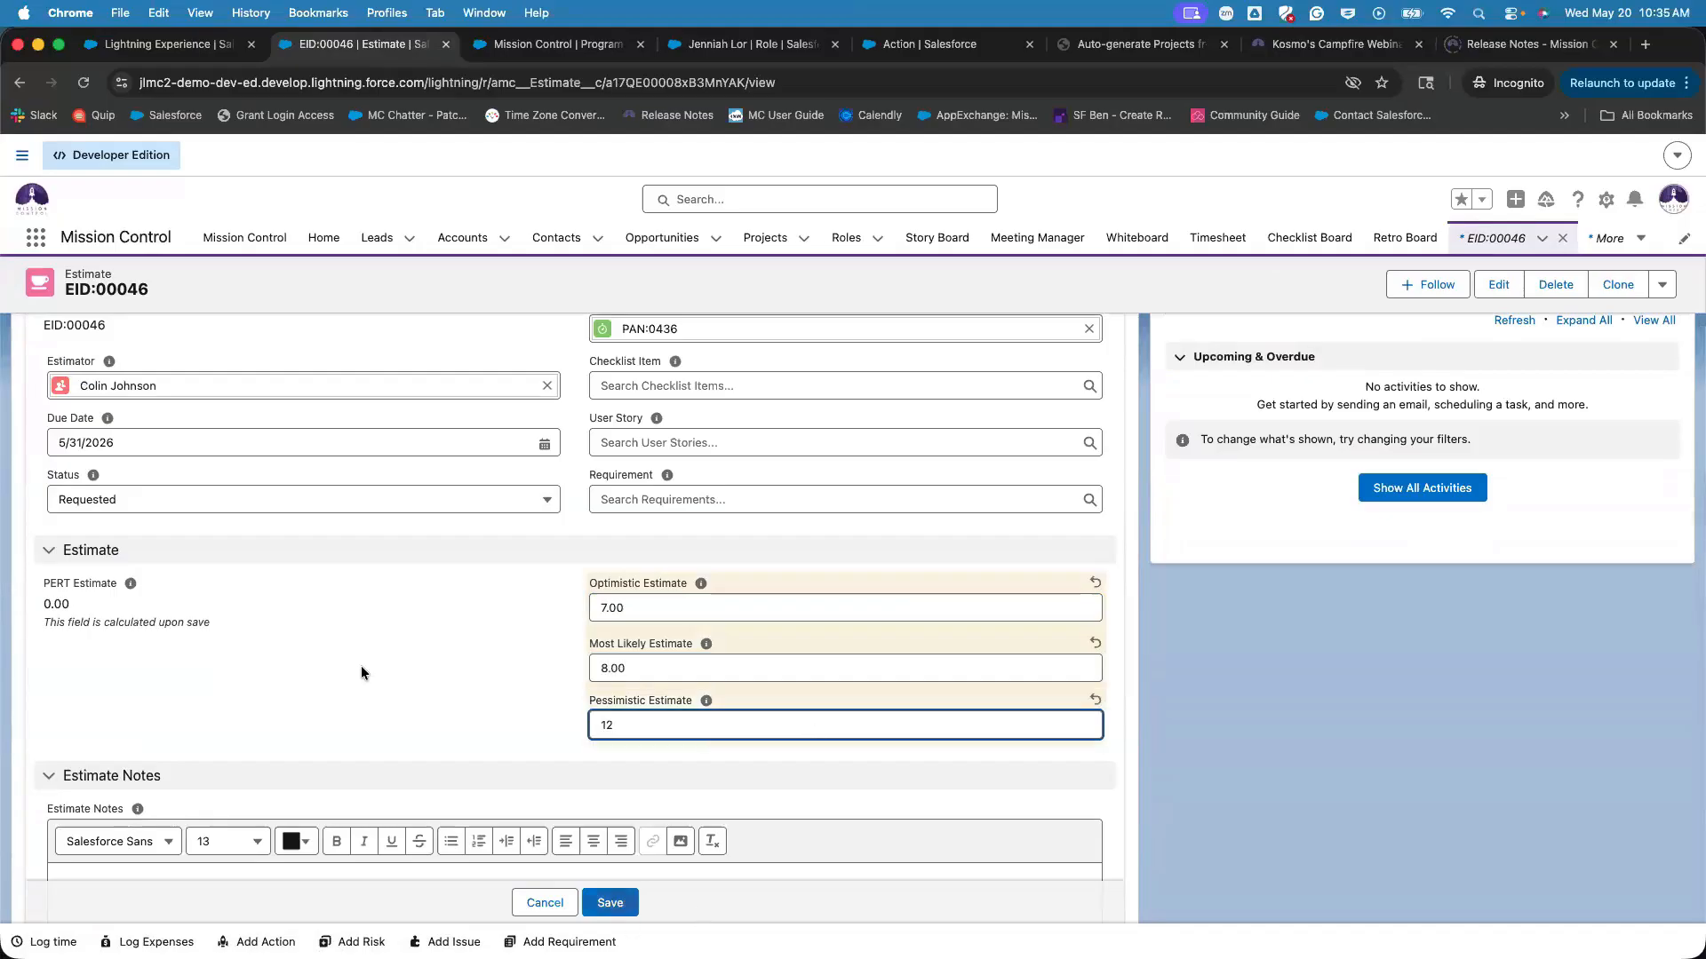
Set EID:00046's status to Submitted, save the estimate, and return to the Release 1 project.
{"action": "left_click", "coordinate": [423, 497]}
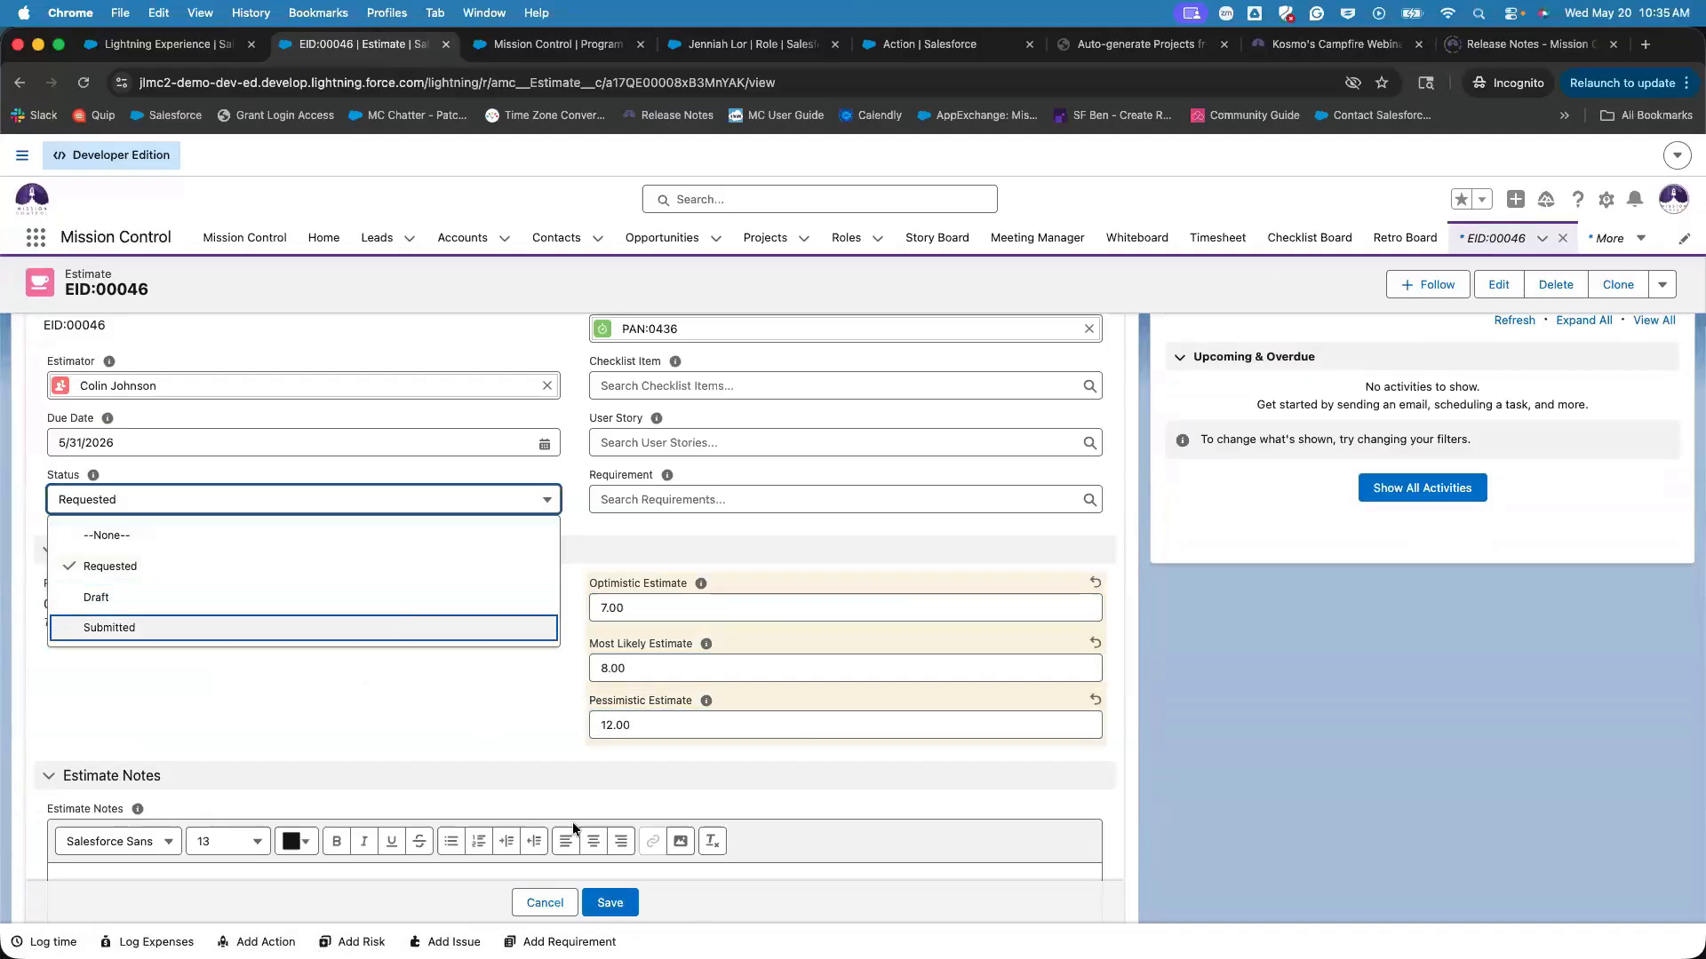
{"action": "left_click", "coordinate": [418, 622]}
{"action": "left_click", "coordinate": [602, 899]}
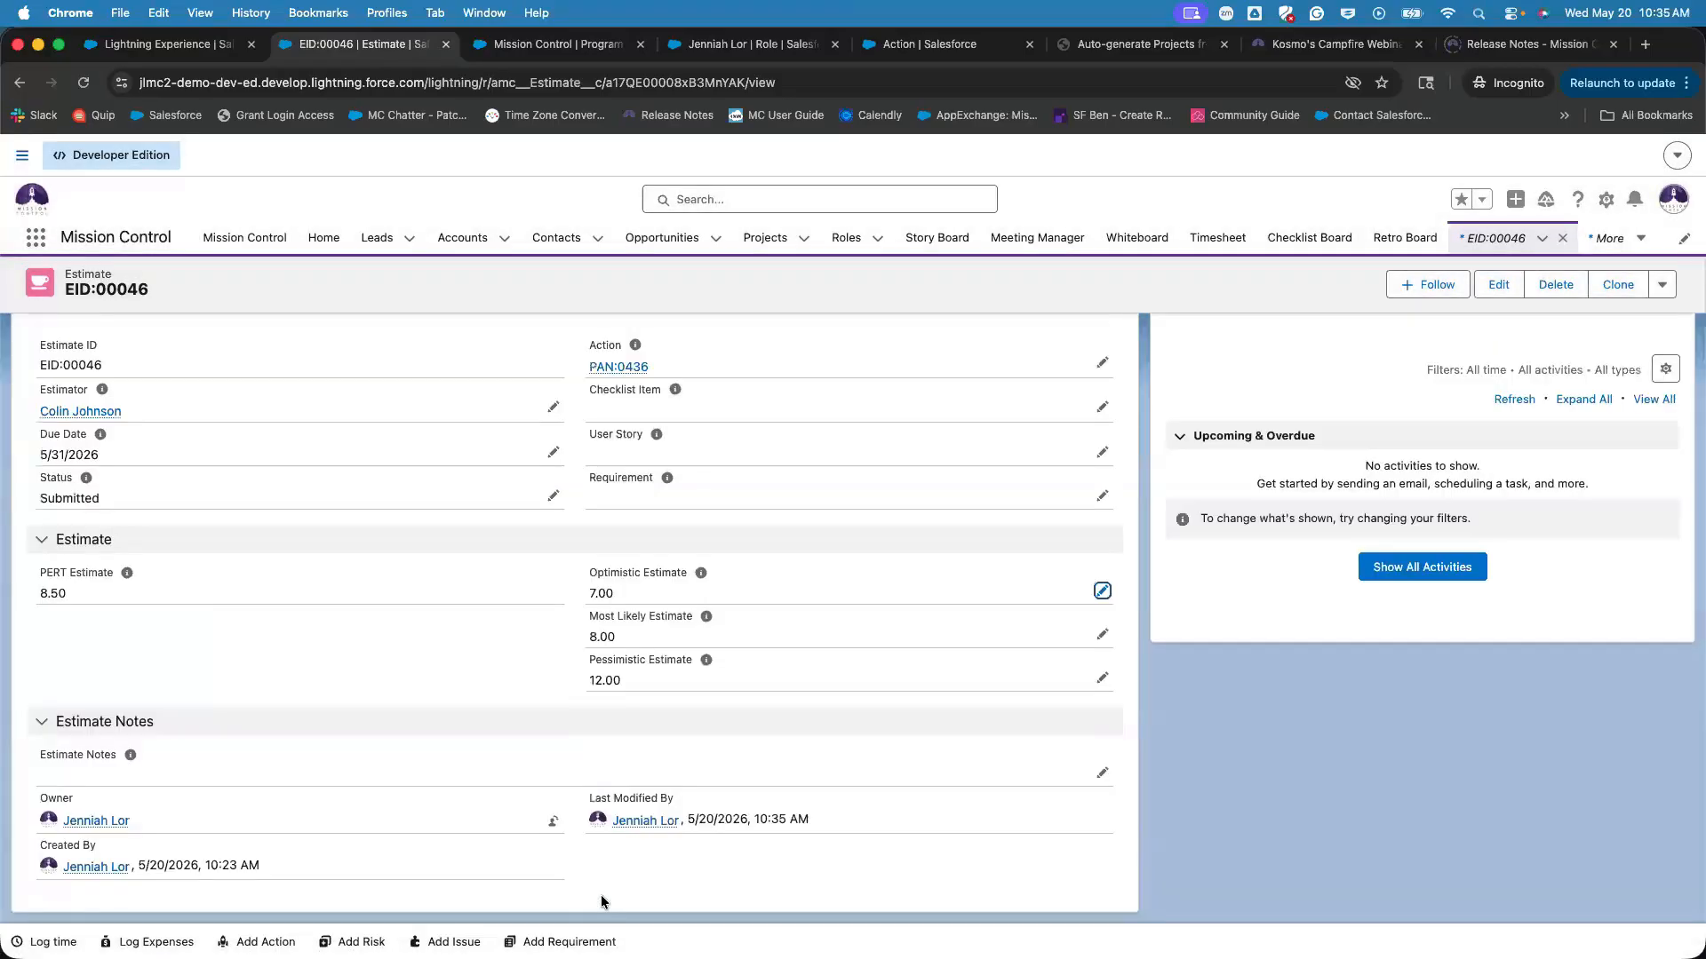
{"action": "left_click", "coordinate": [22, 82]}
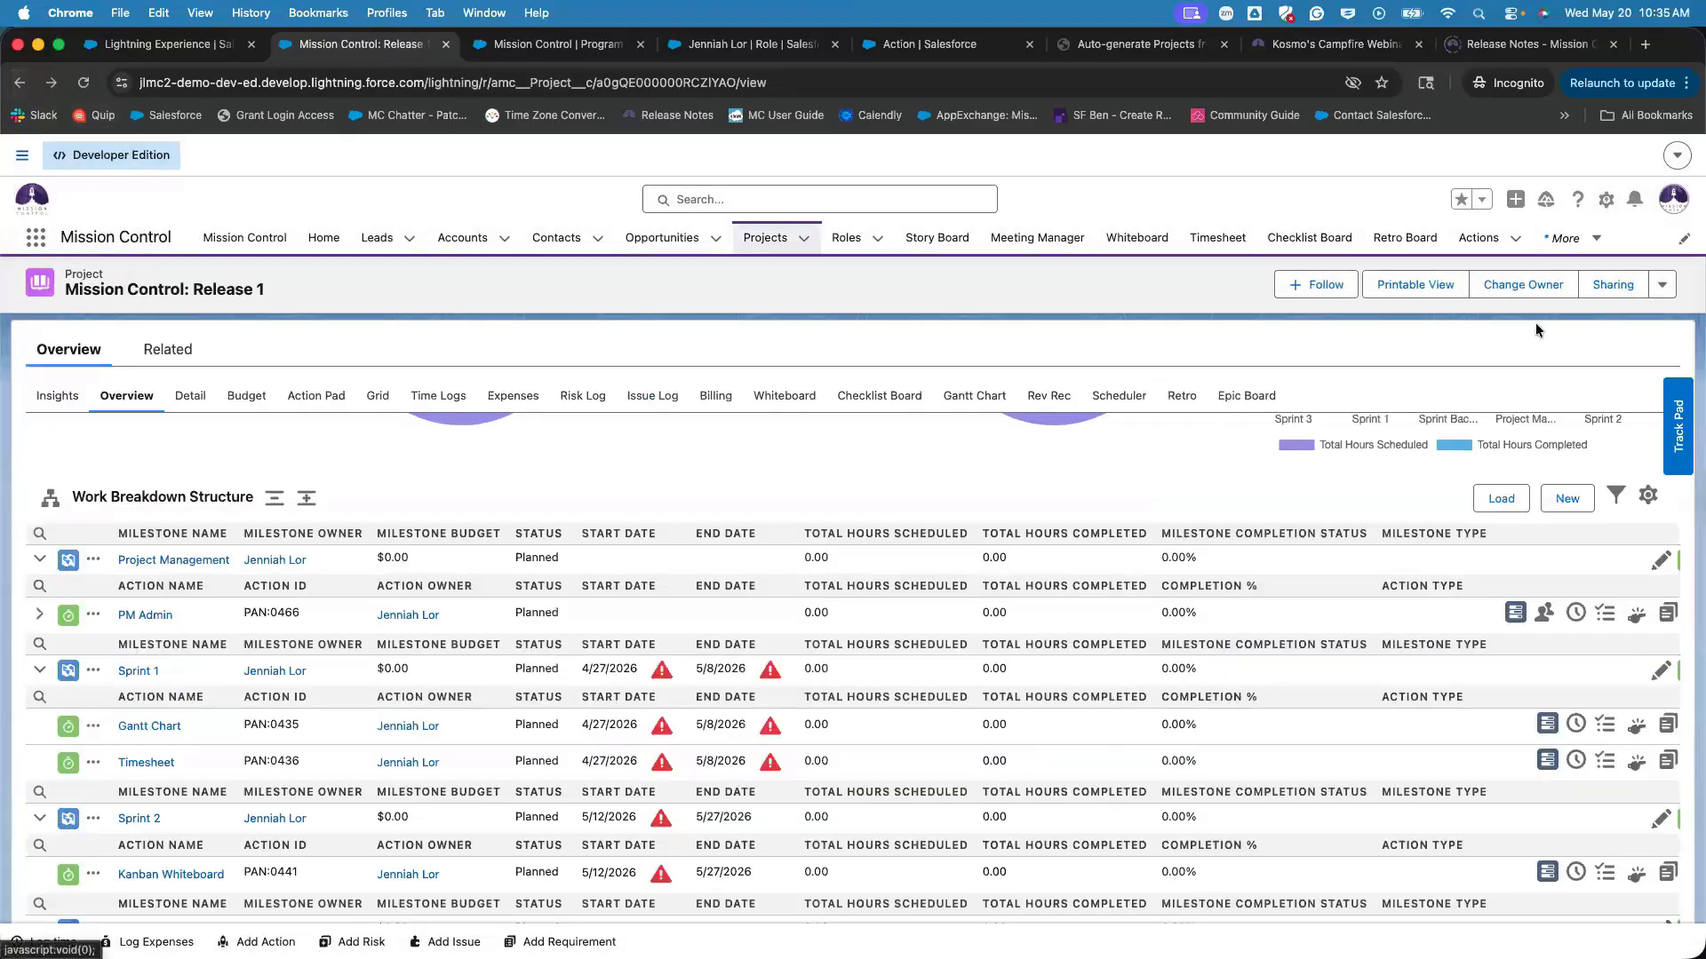
Reload the Release 1 project page and open its Estimate Wizard.
{"action": "left_click", "coordinate": [84, 82]}
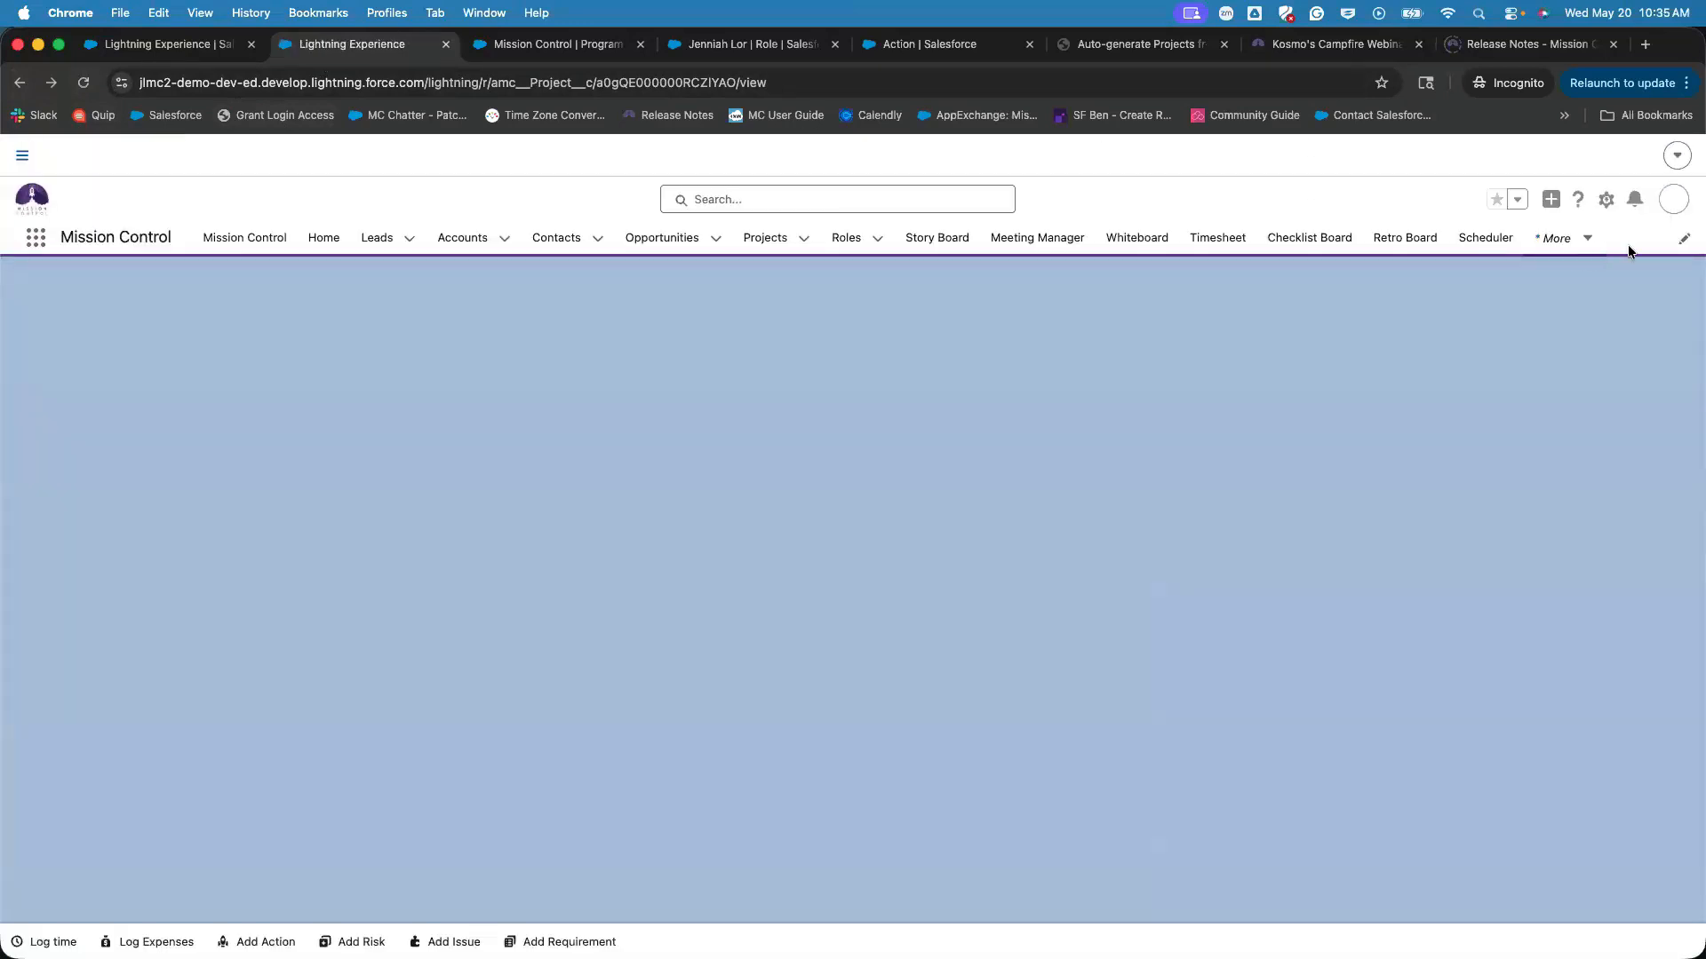
{"action": "left_click", "coordinate": [1662, 297]}
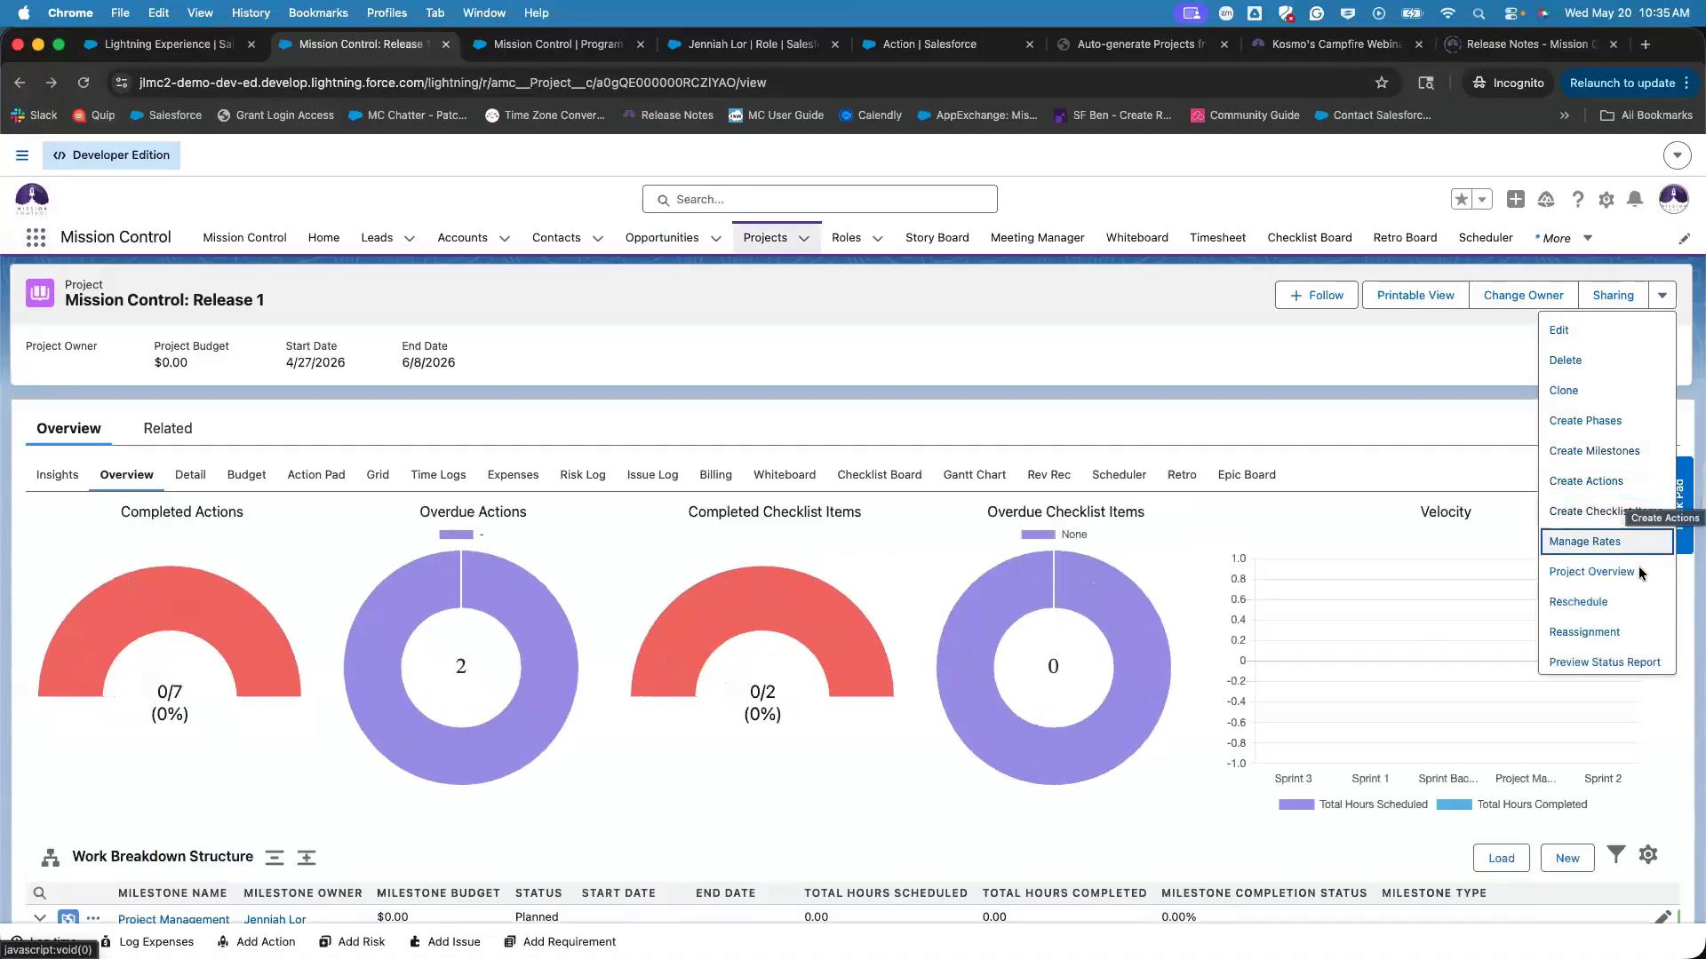
{"action": "scroll", "coordinate": [1632, 615], "scroll_direction": "down", "scroll_amount": 3}
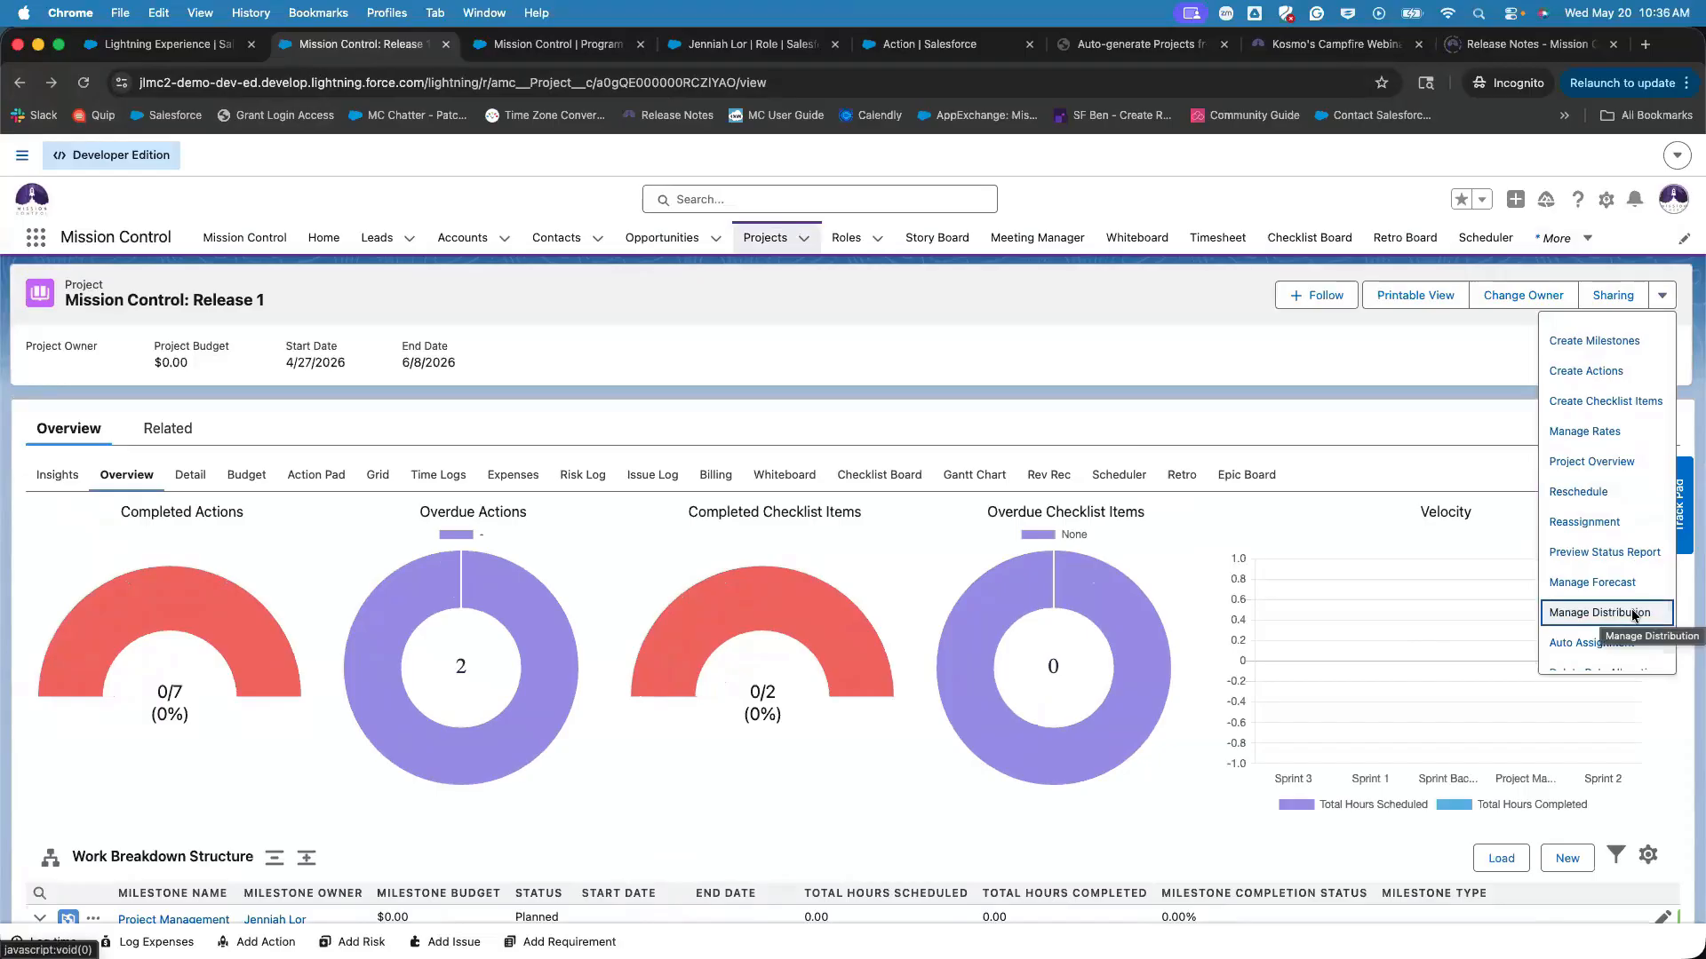
{"action": "scroll", "coordinate": [1627, 631], "scroll_direction": "down", "scroll_amount": 2}
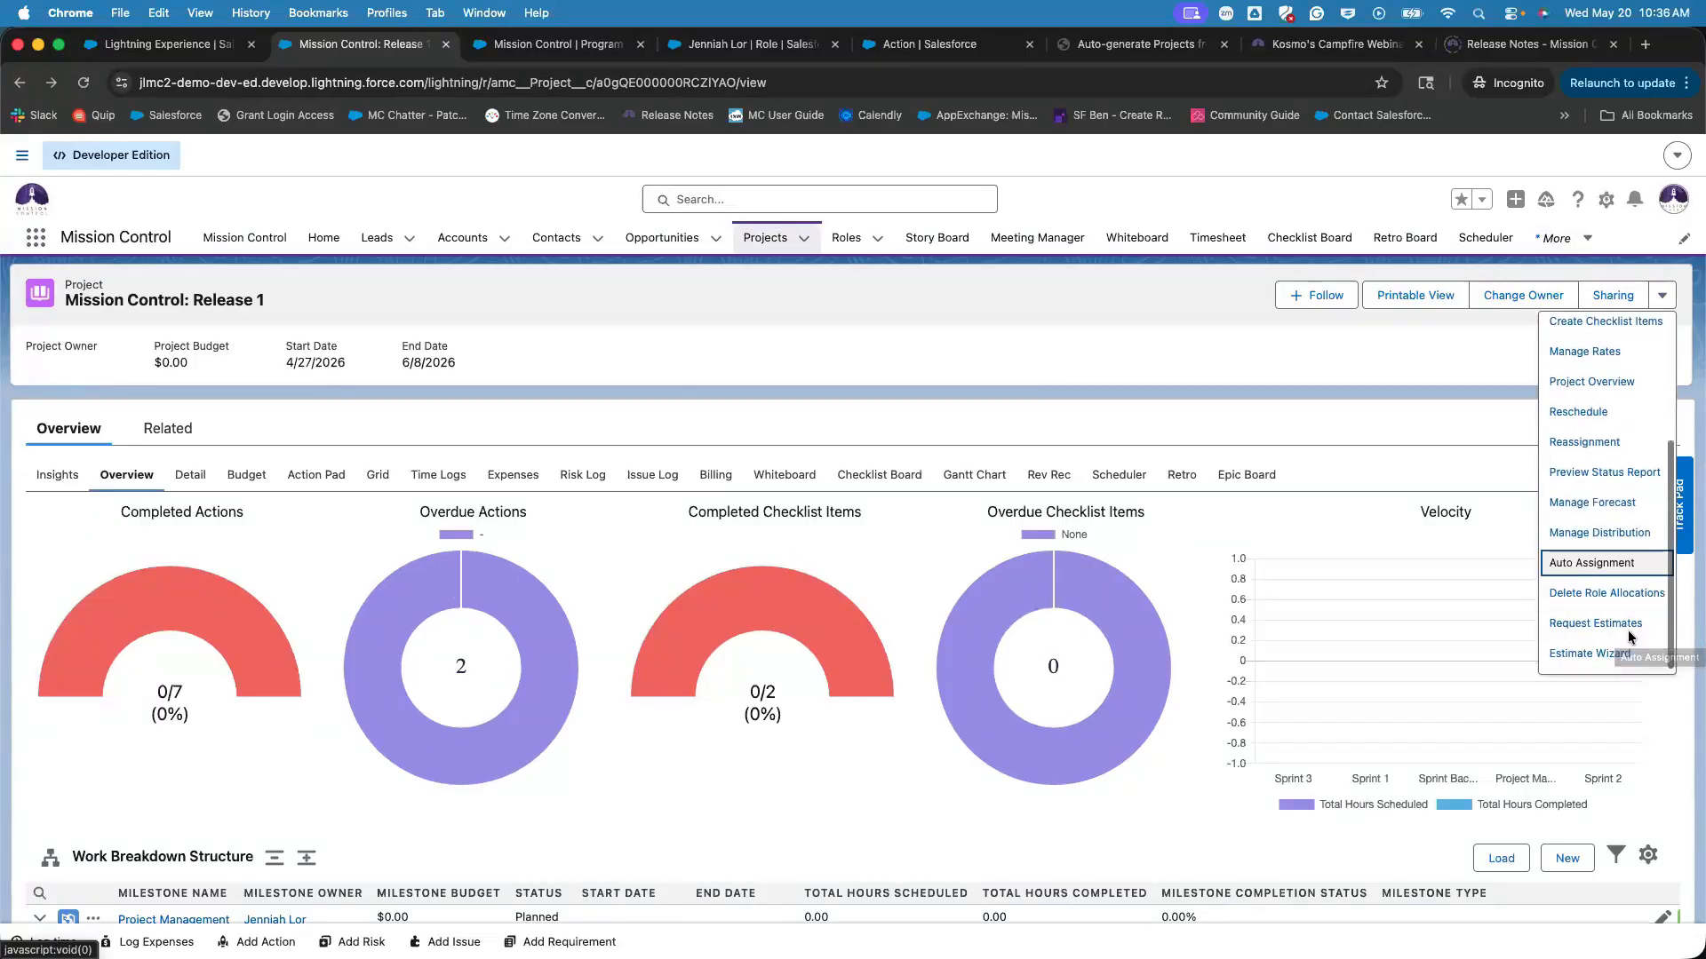
{"action": "left_click", "coordinate": [1619, 655]}
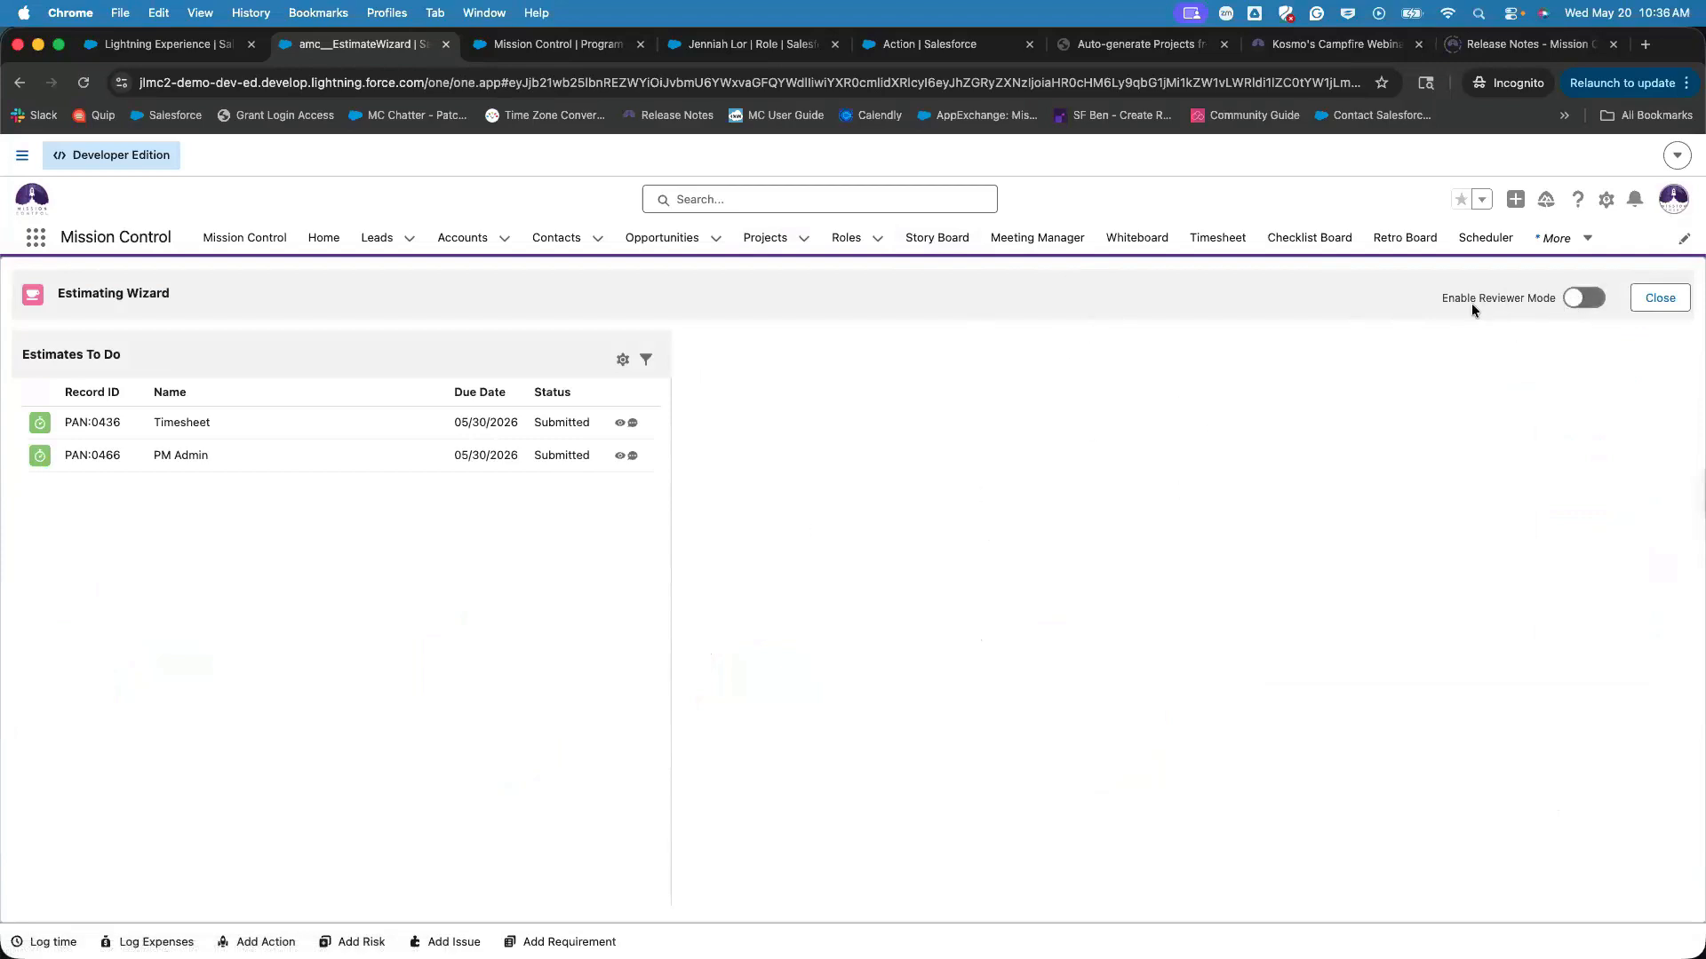
Enable Reviewer Mode in the Estimating Wizard to list the estimates to review.
{"action": "left_click_drag", "start_coordinate": [1443, 296], "coordinate": [1553, 296]}
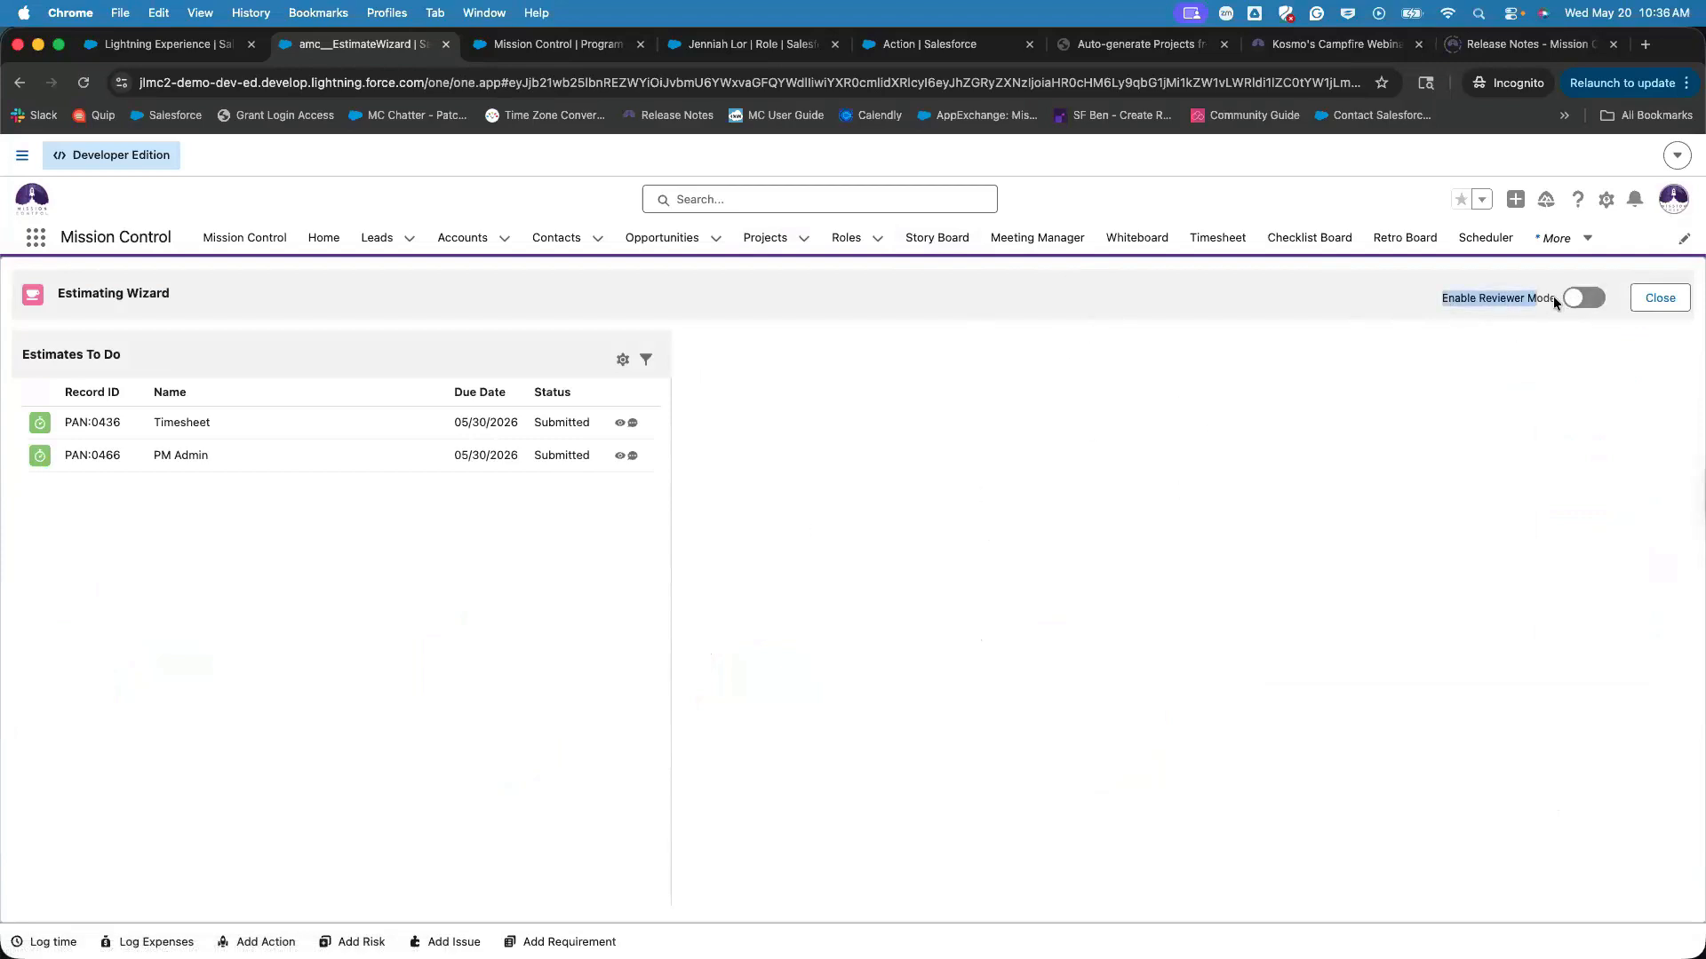
{"action": "left_click", "coordinate": [1470, 299]}
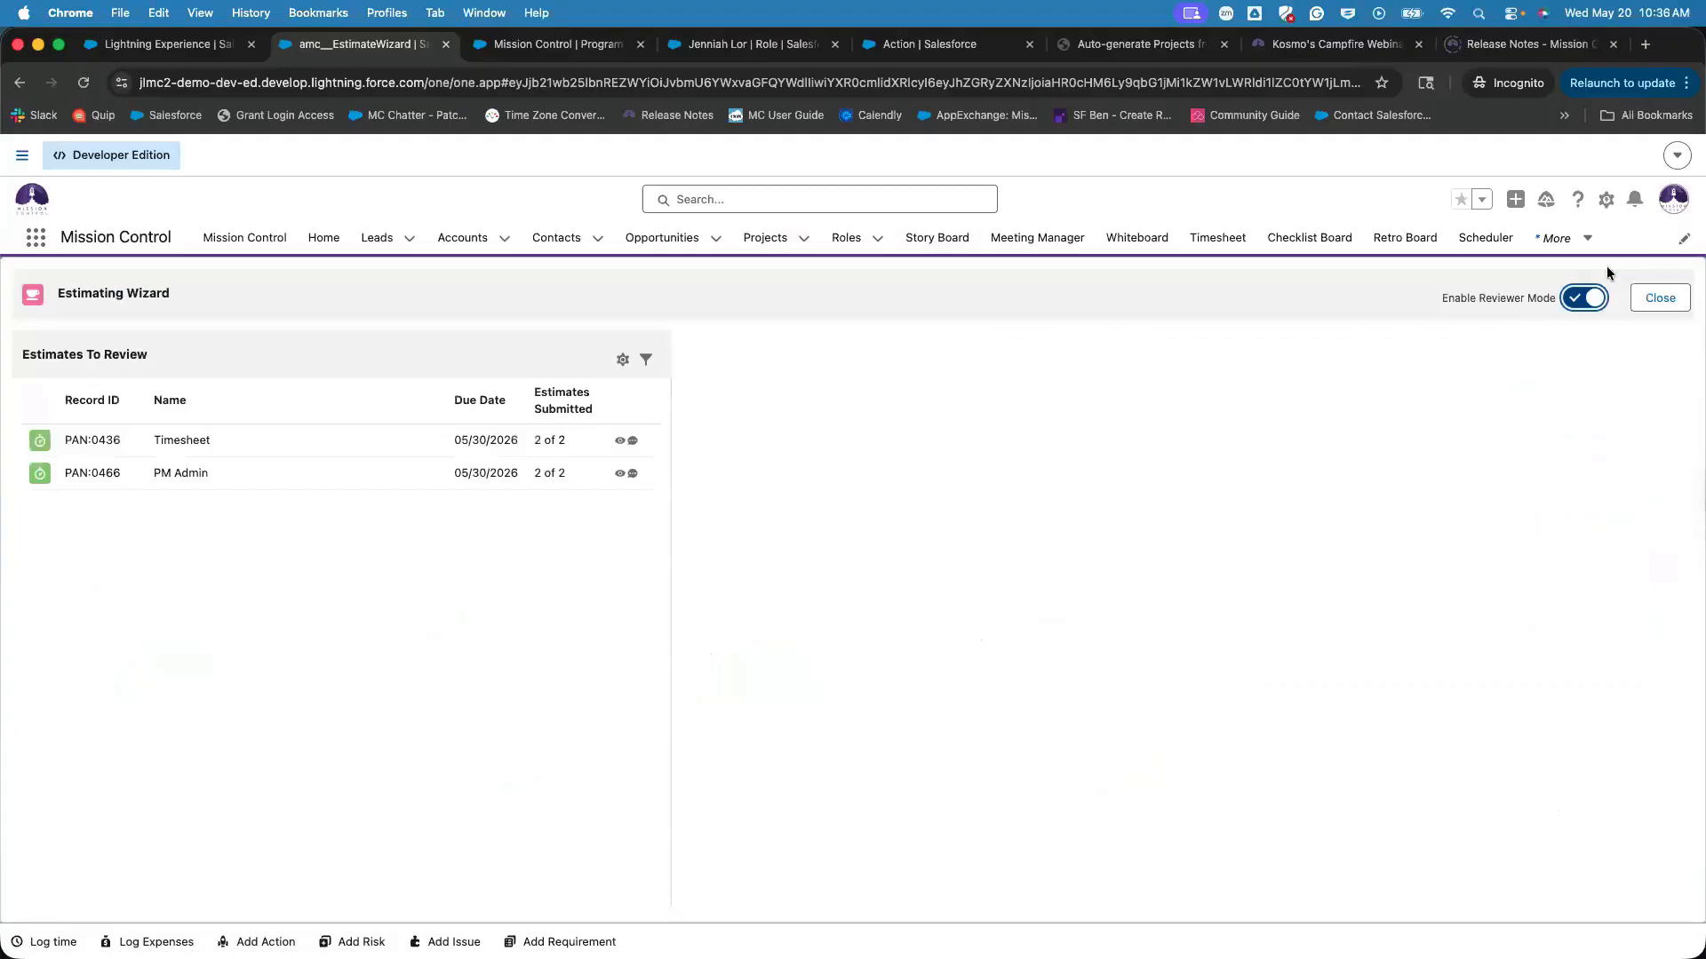
{"action": "left_click", "coordinate": [1478, 292]}
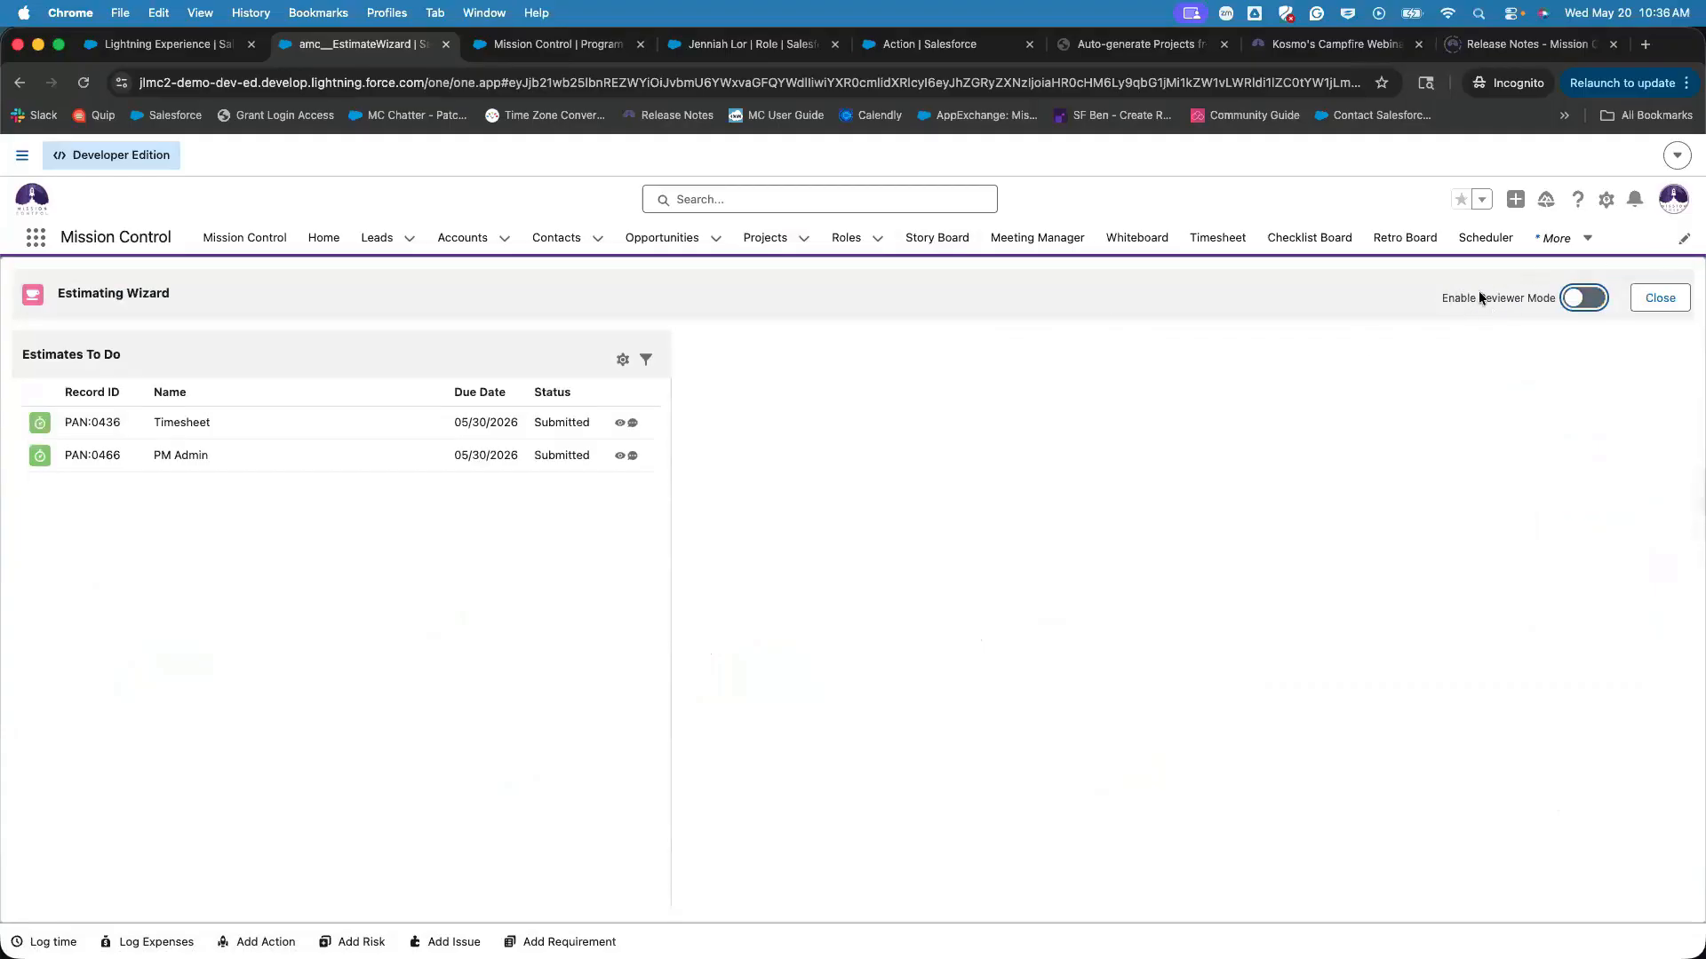
{"action": "left_click", "coordinate": [1571, 301]}
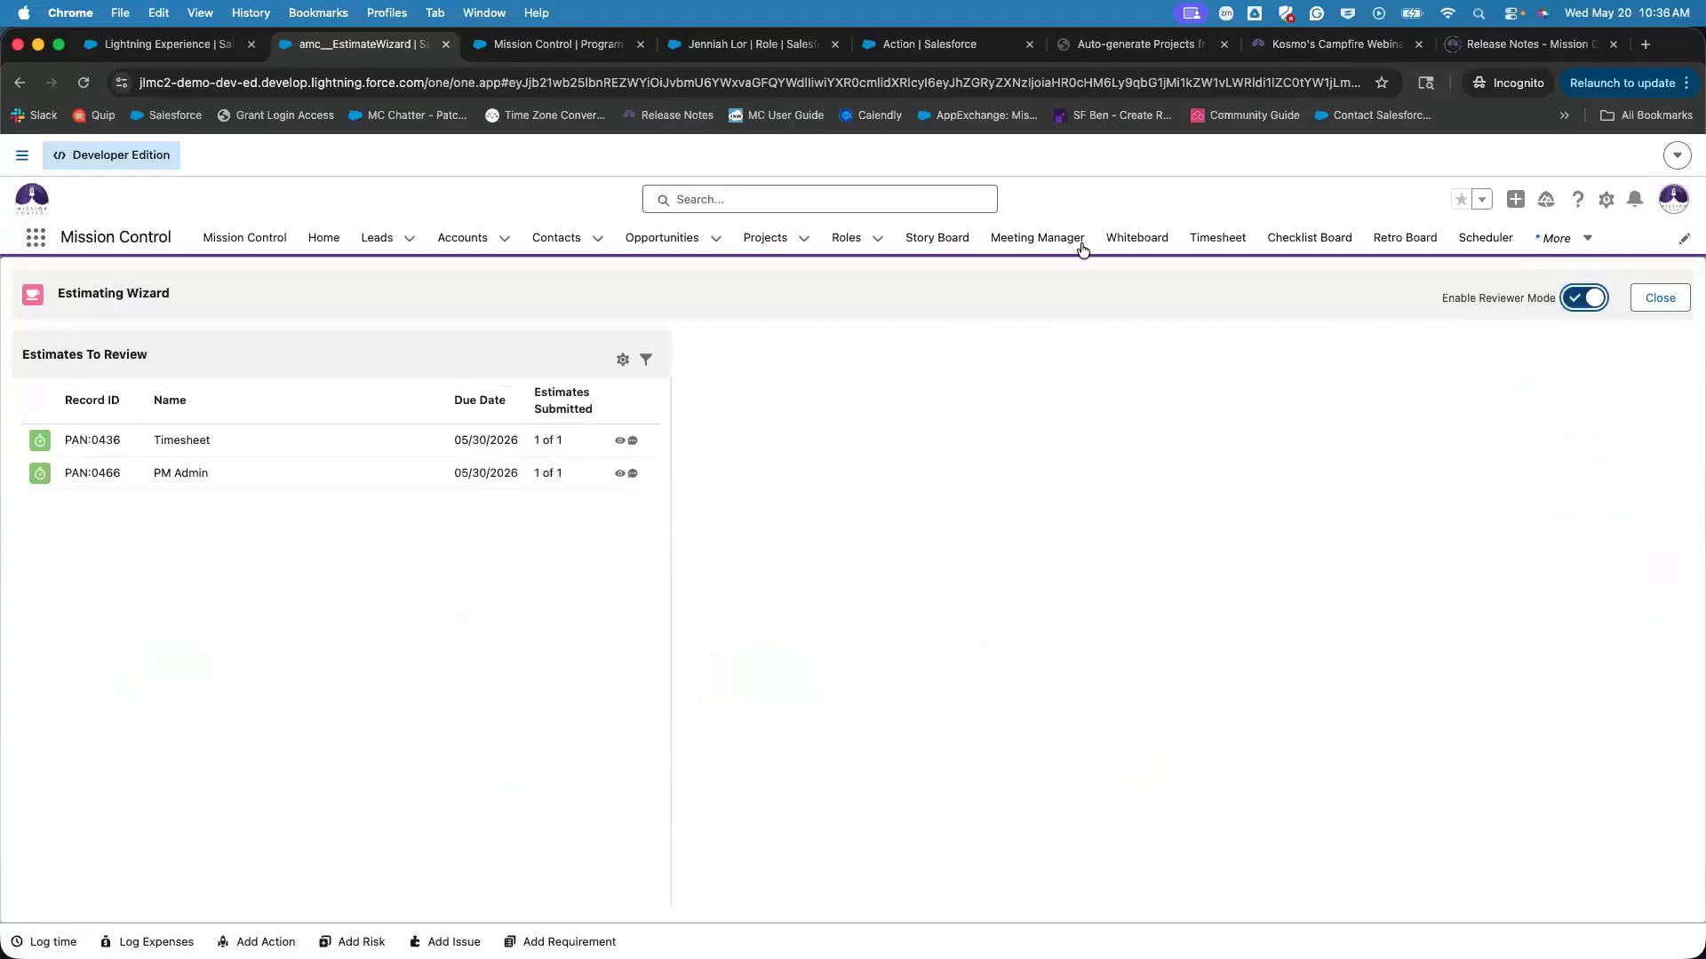
Open the project manager's role for editing and examine View Review Mode and Review Mode Access in its Estimator Settings.
{"action": "left_click", "coordinate": [770, 40]}
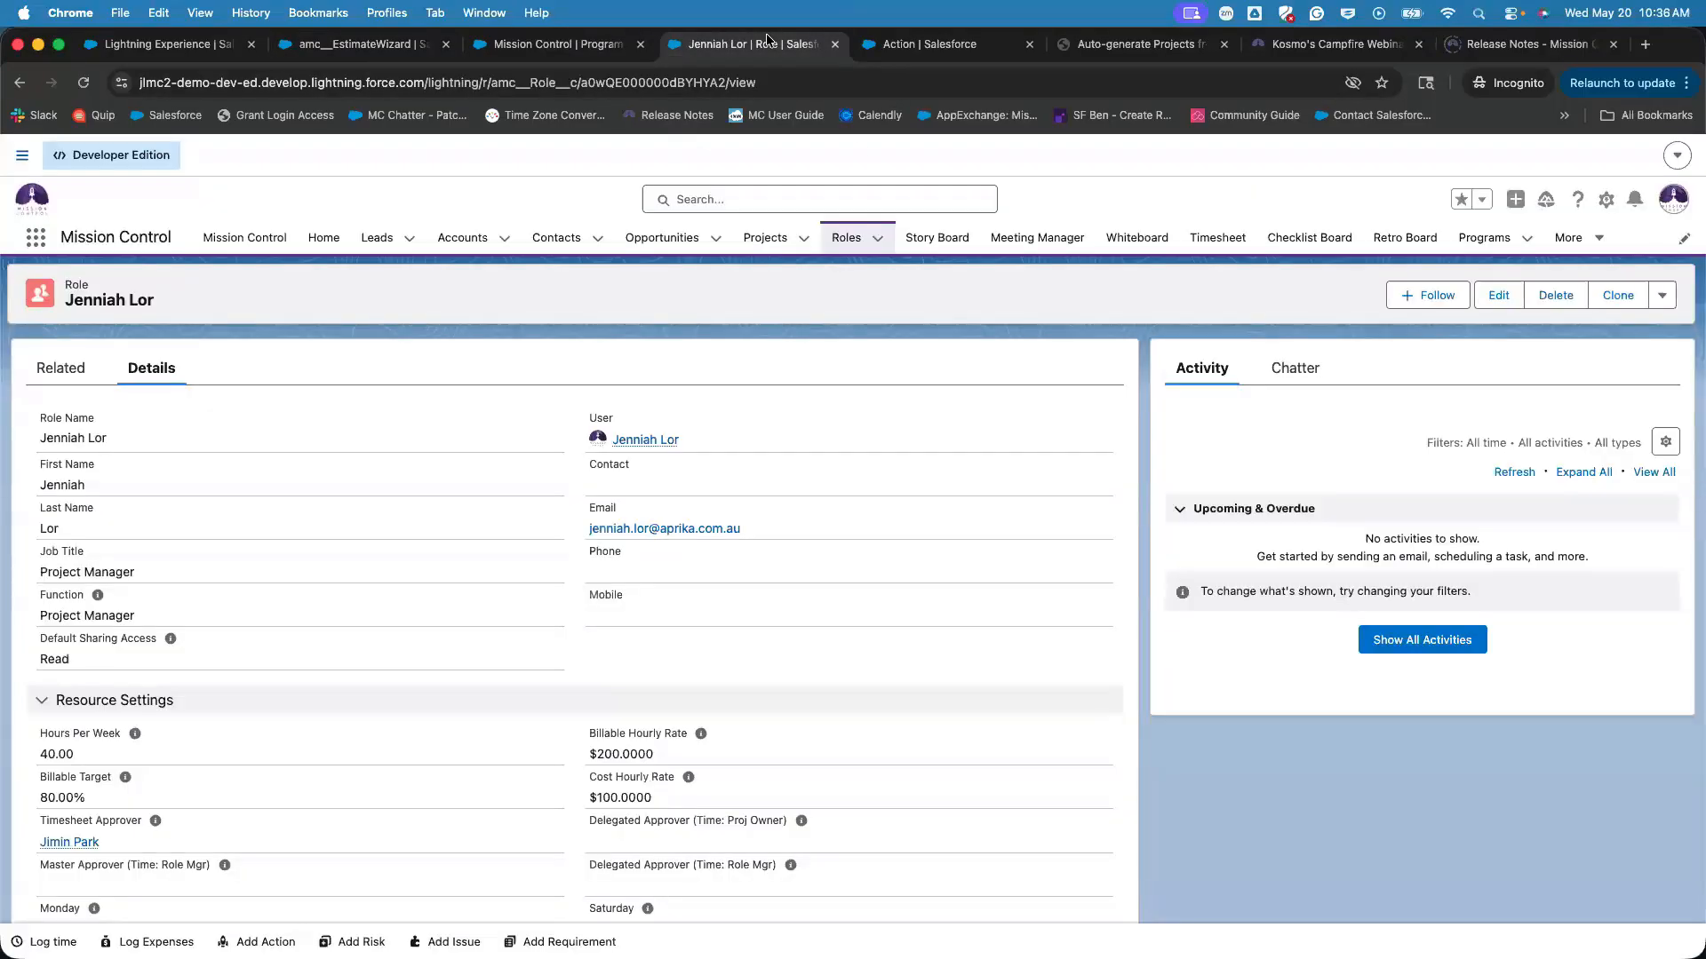
{"action": "left_click", "coordinate": [1495, 293]}
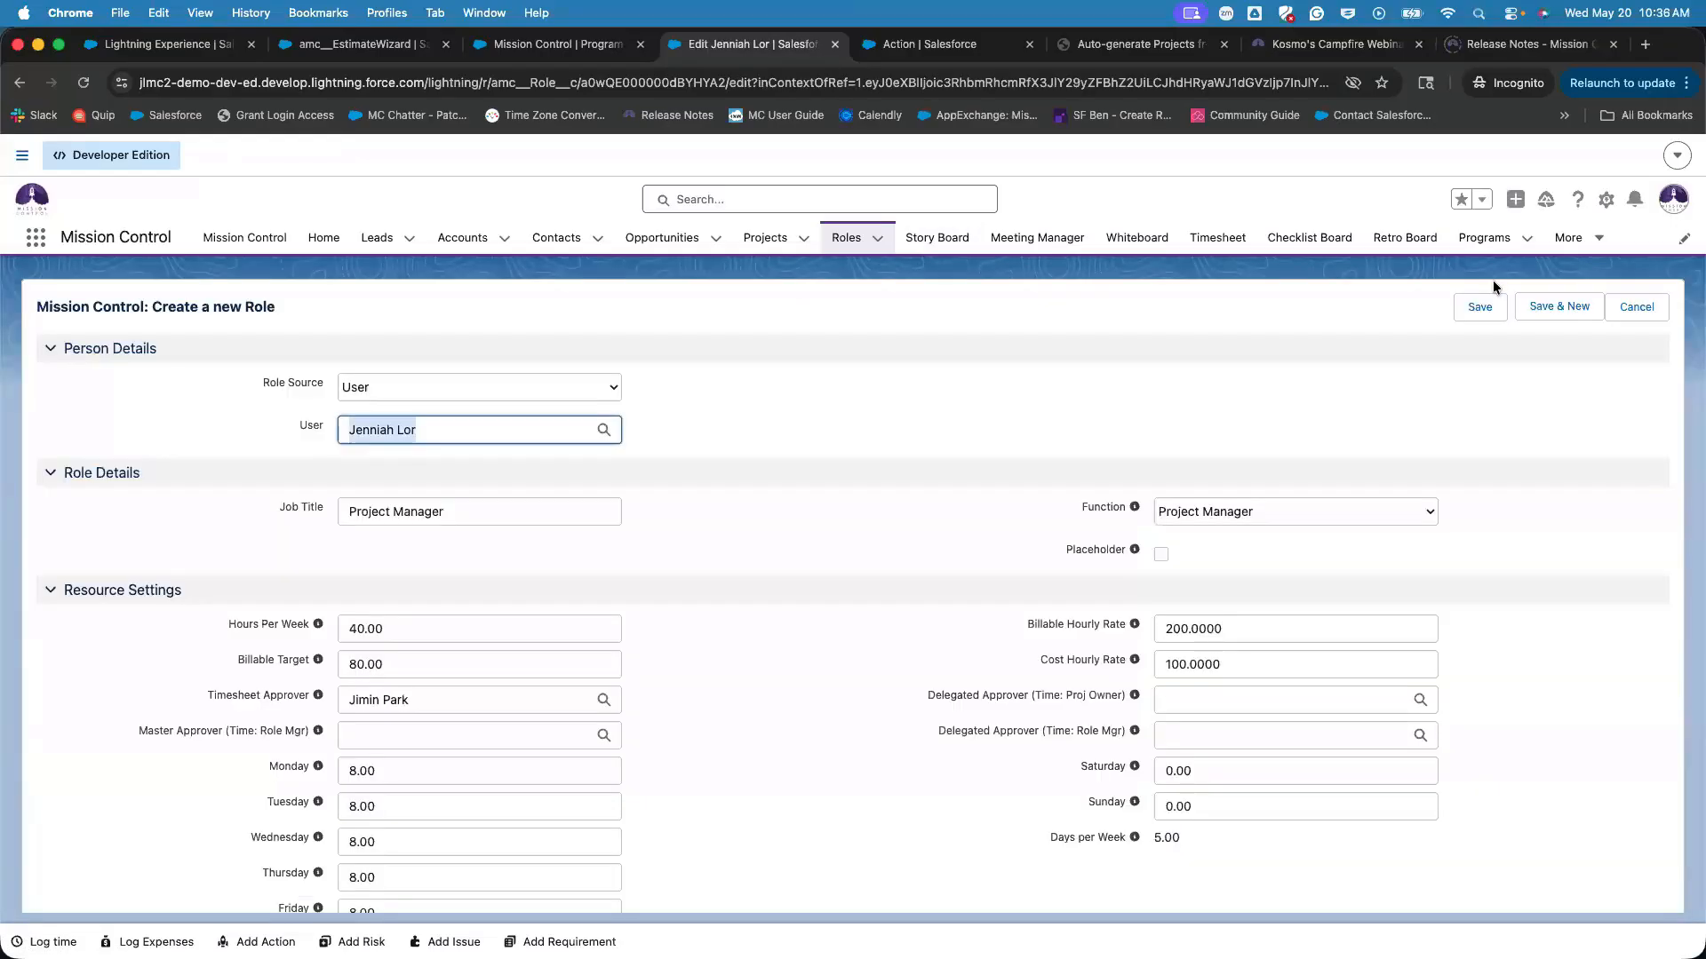
{"action": "scroll", "coordinate": [661, 700], "scroll_direction": "down", "scroll_amount": 7}
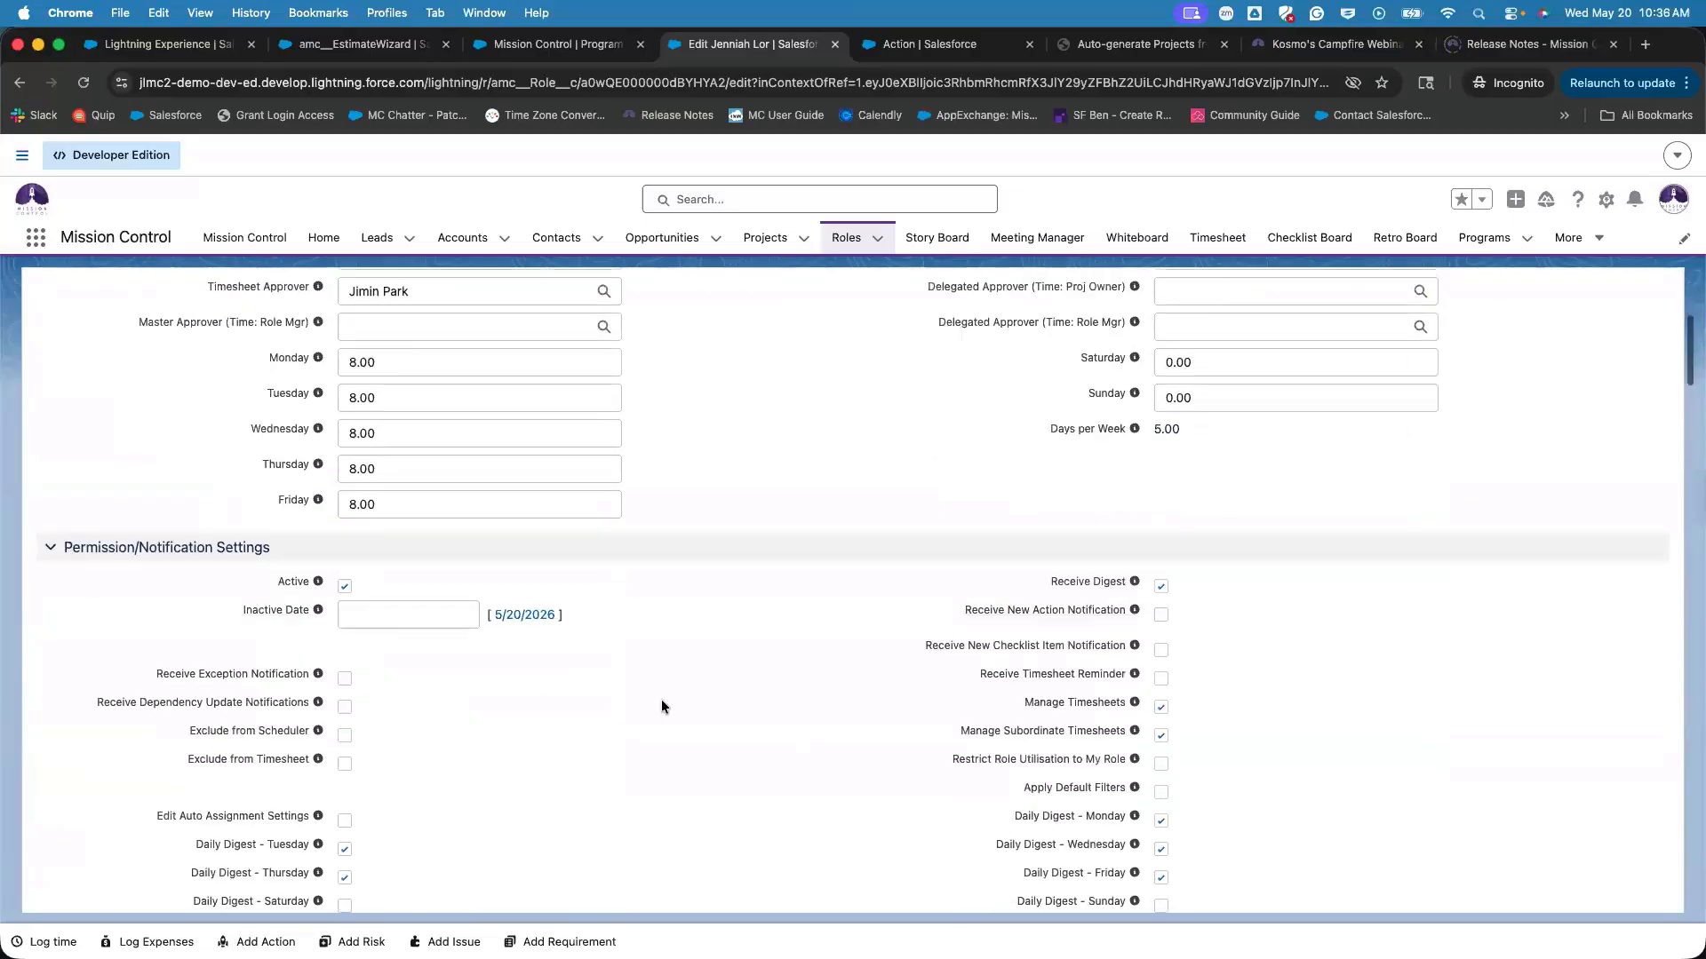
{"action": "scroll", "coordinate": [661, 707], "scroll_direction": "down", "scroll_amount": 6}
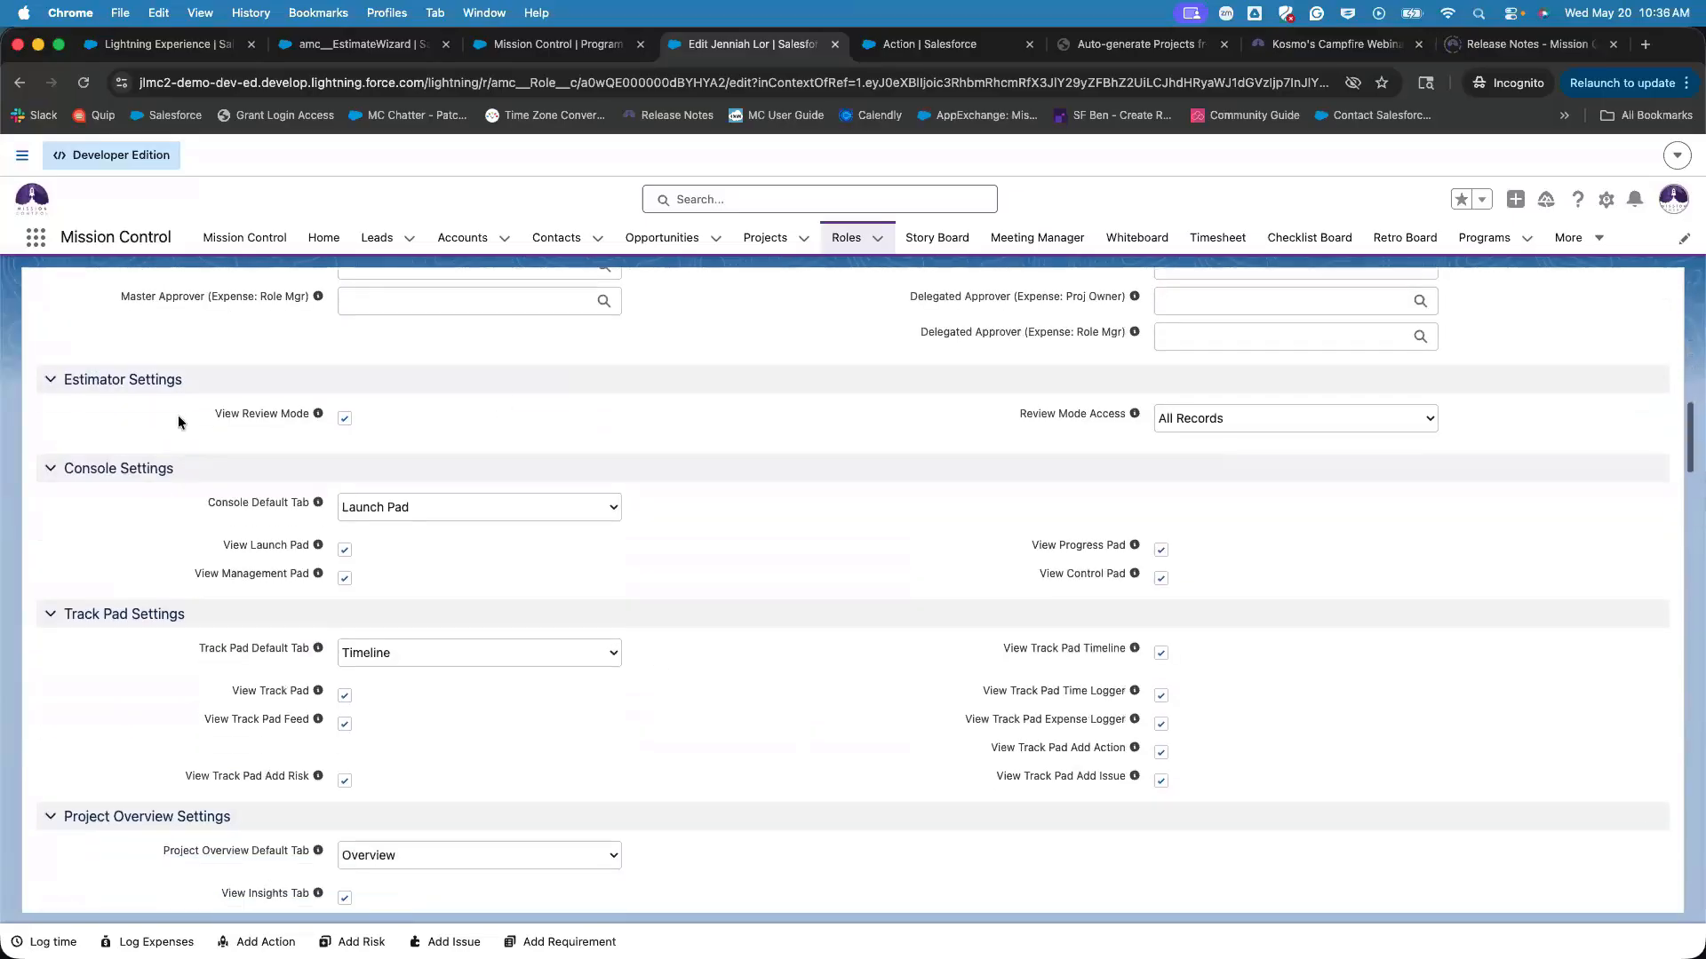
{"action": "double_click", "coordinate": [116, 389]}
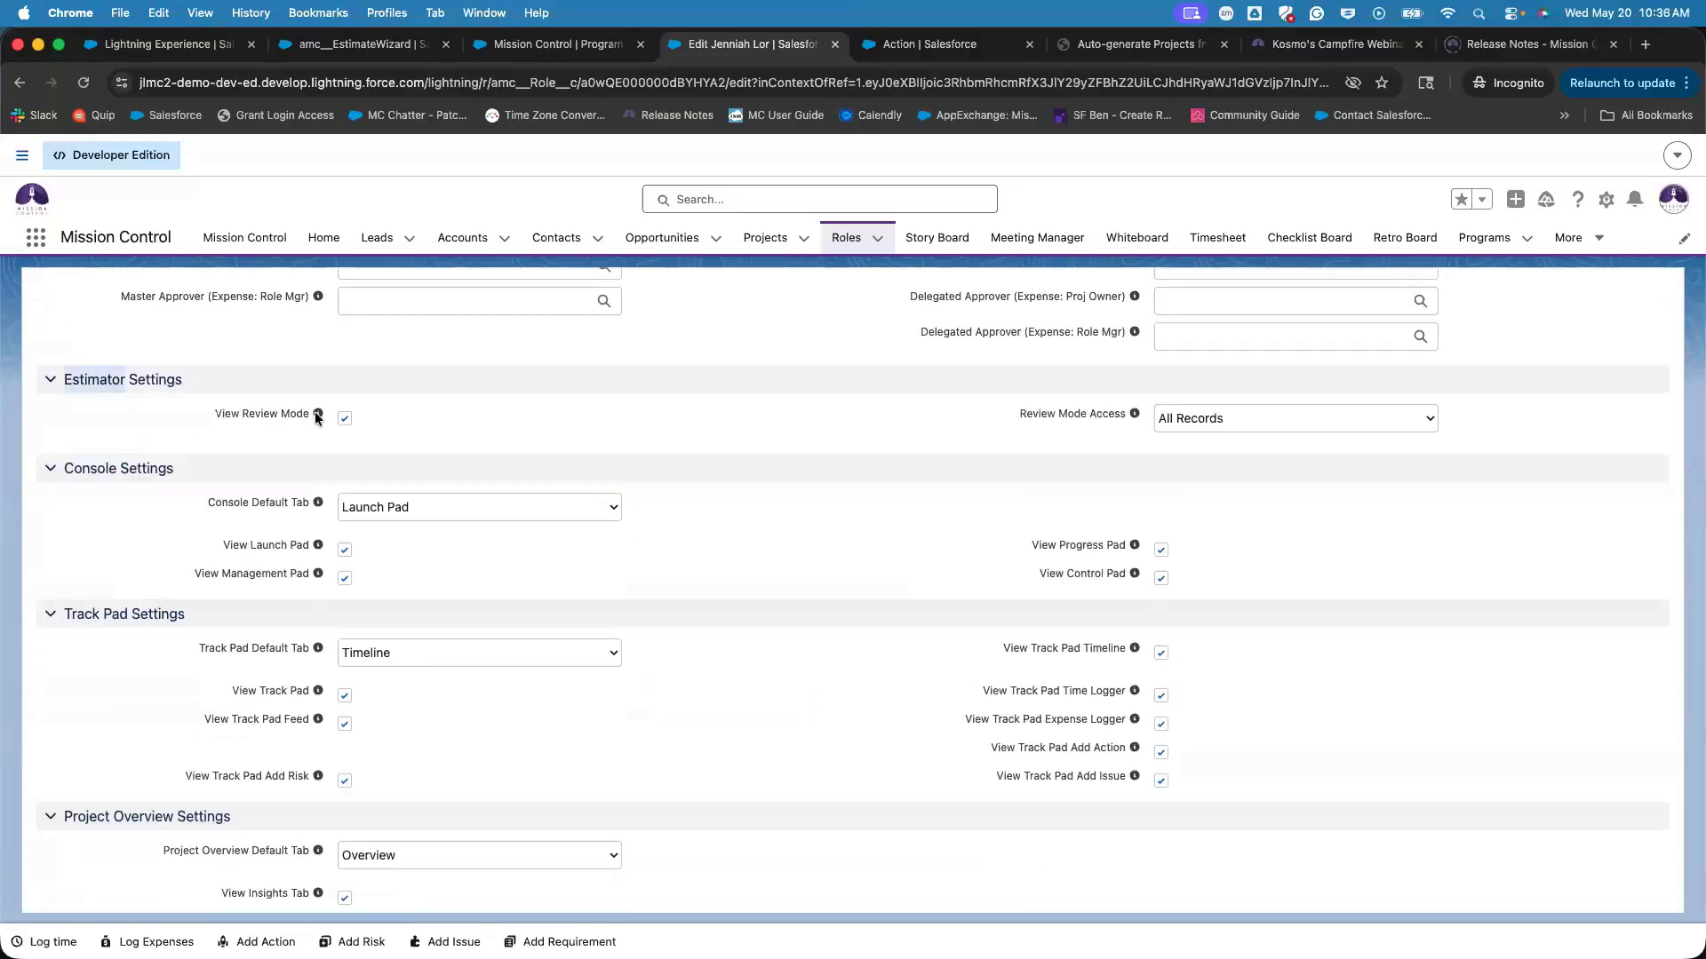
{"action": "left_click", "coordinate": [206, 412]}
{"action": "left_click_drag", "start_coordinate": [297, 422], "coordinate": [324, 423]}
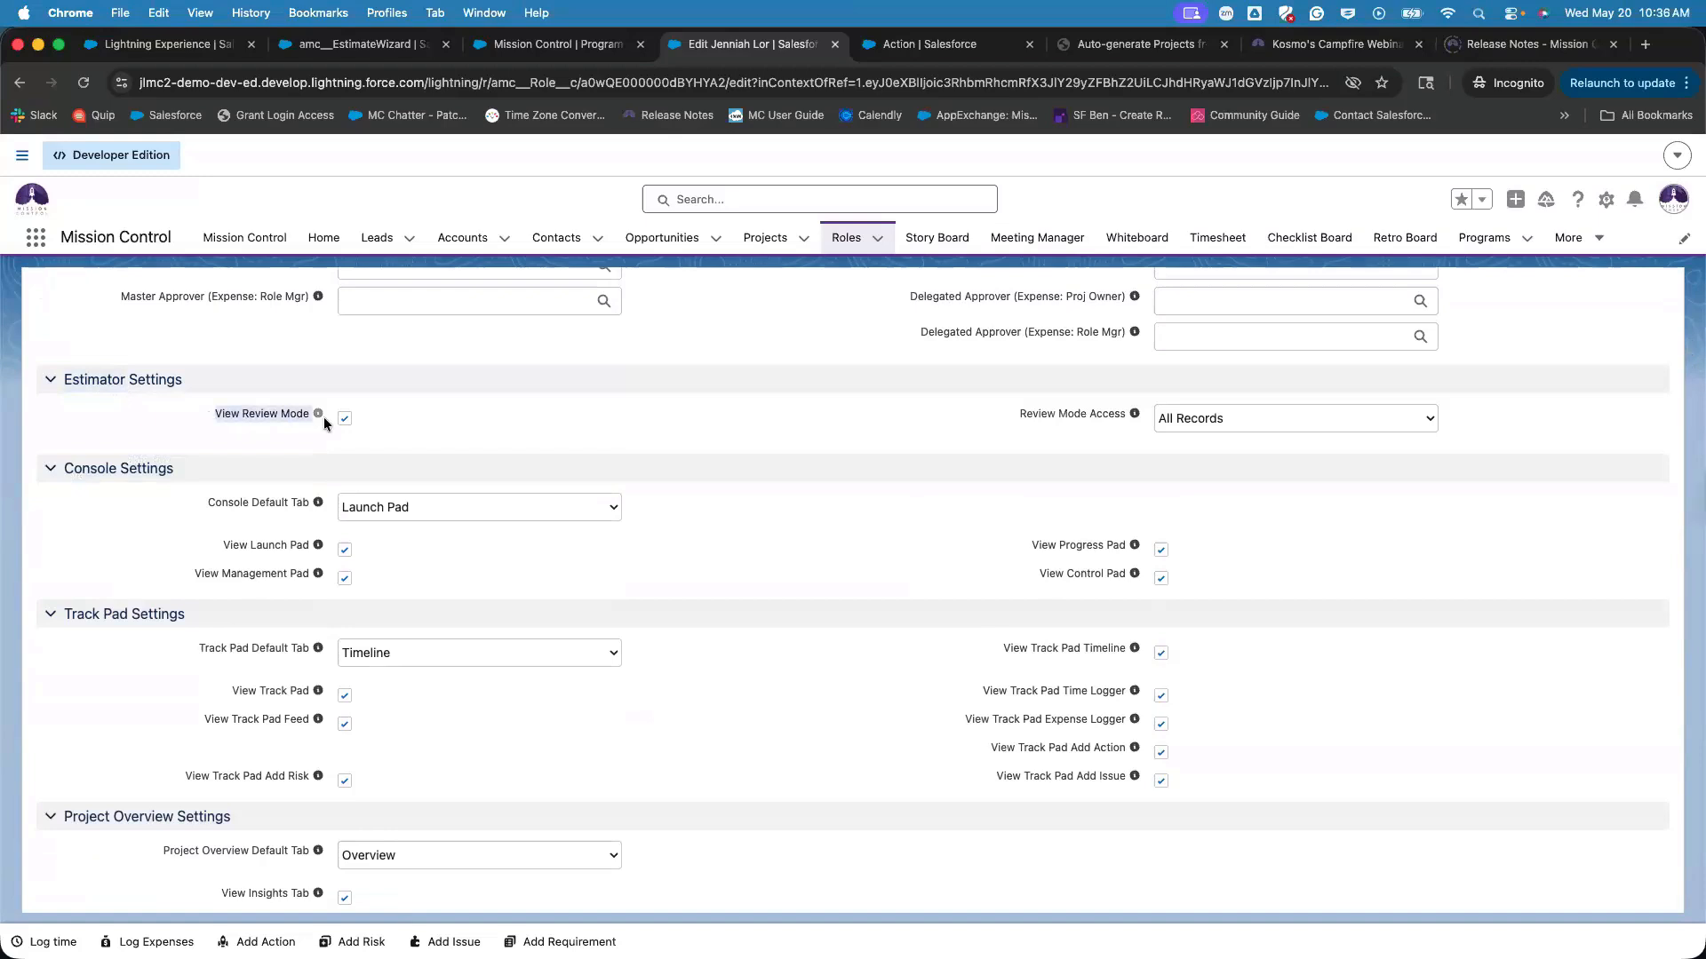
{"action": "left_click_drag", "start_coordinate": [1011, 409], "coordinate": [1122, 418]}
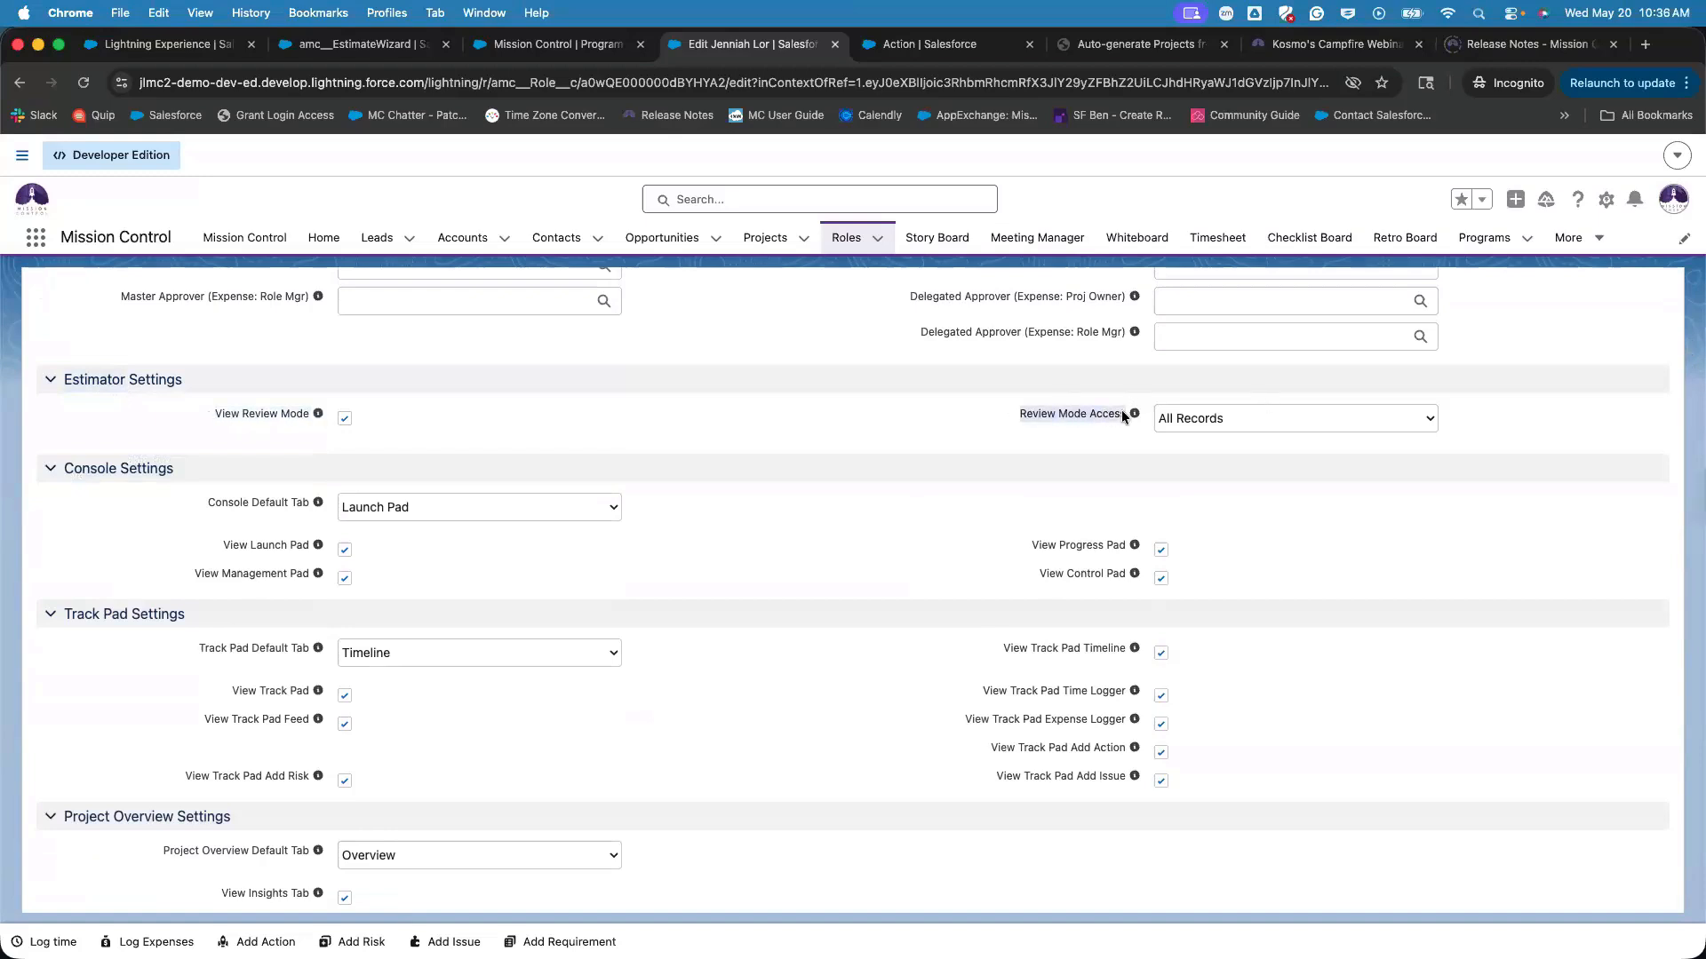
Toggle the role's View Review Mode off and back on, and read the setting's help text.
{"action": "left_click", "coordinate": [345, 418]}
{"action": "mouse_move", "coordinate": [318, 418]}
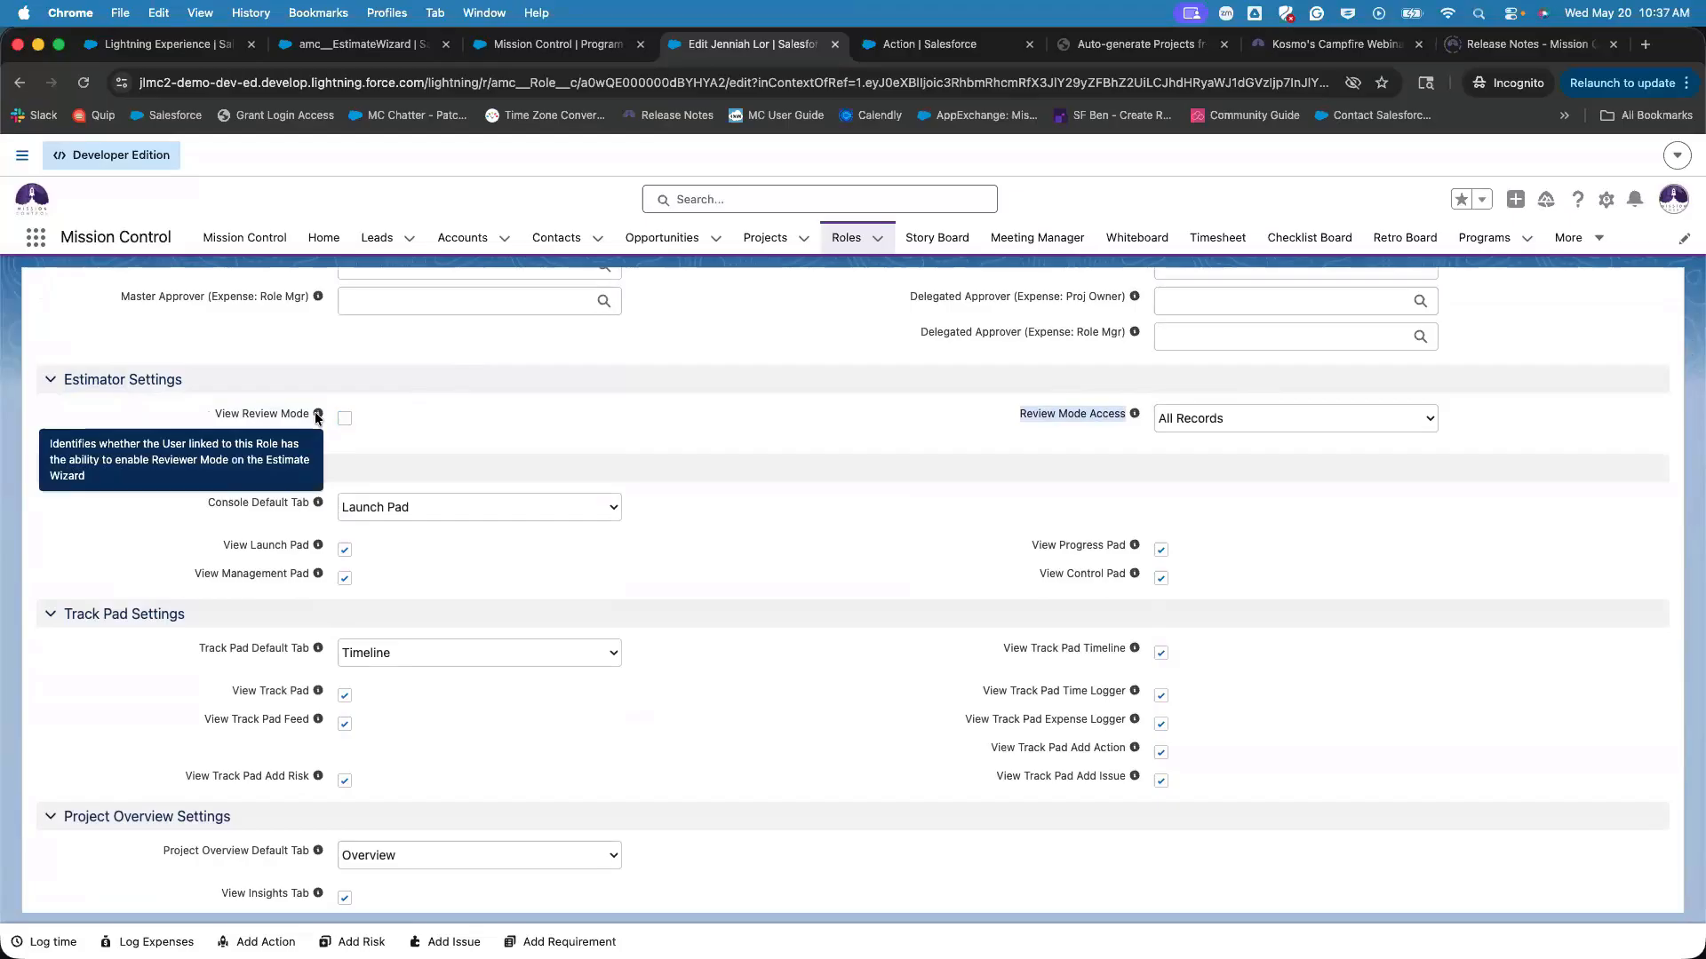
{"action": "left_click", "coordinate": [345, 419]}
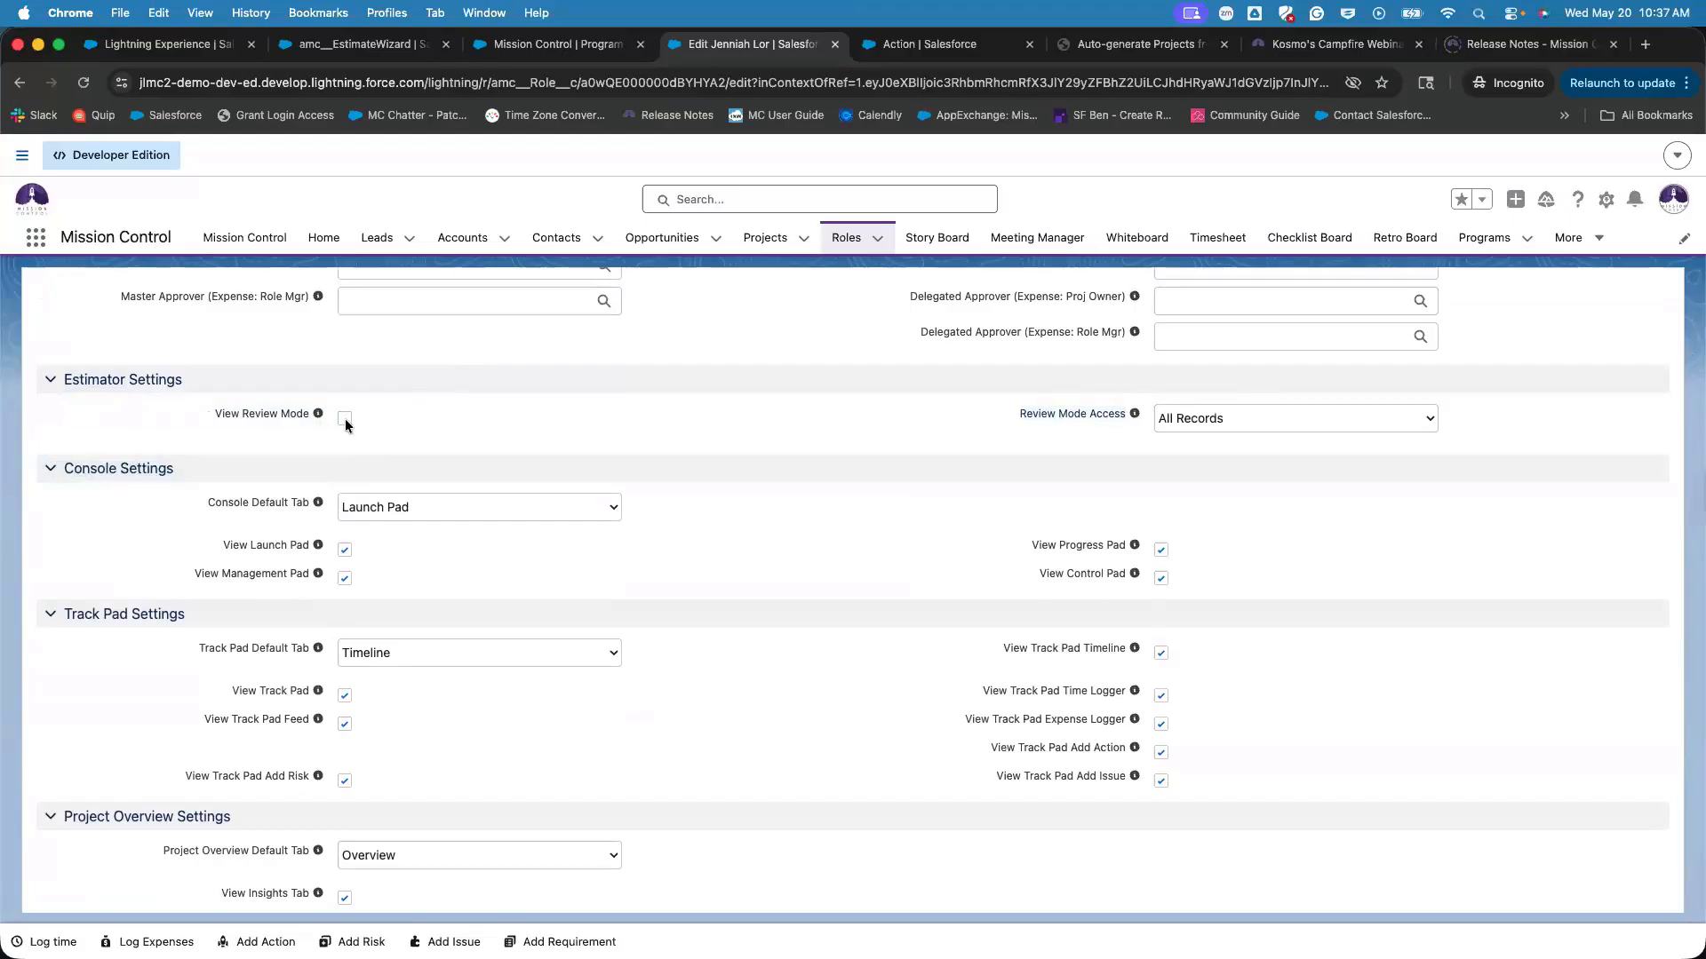
{"action": "left_click", "coordinate": [345, 418]}
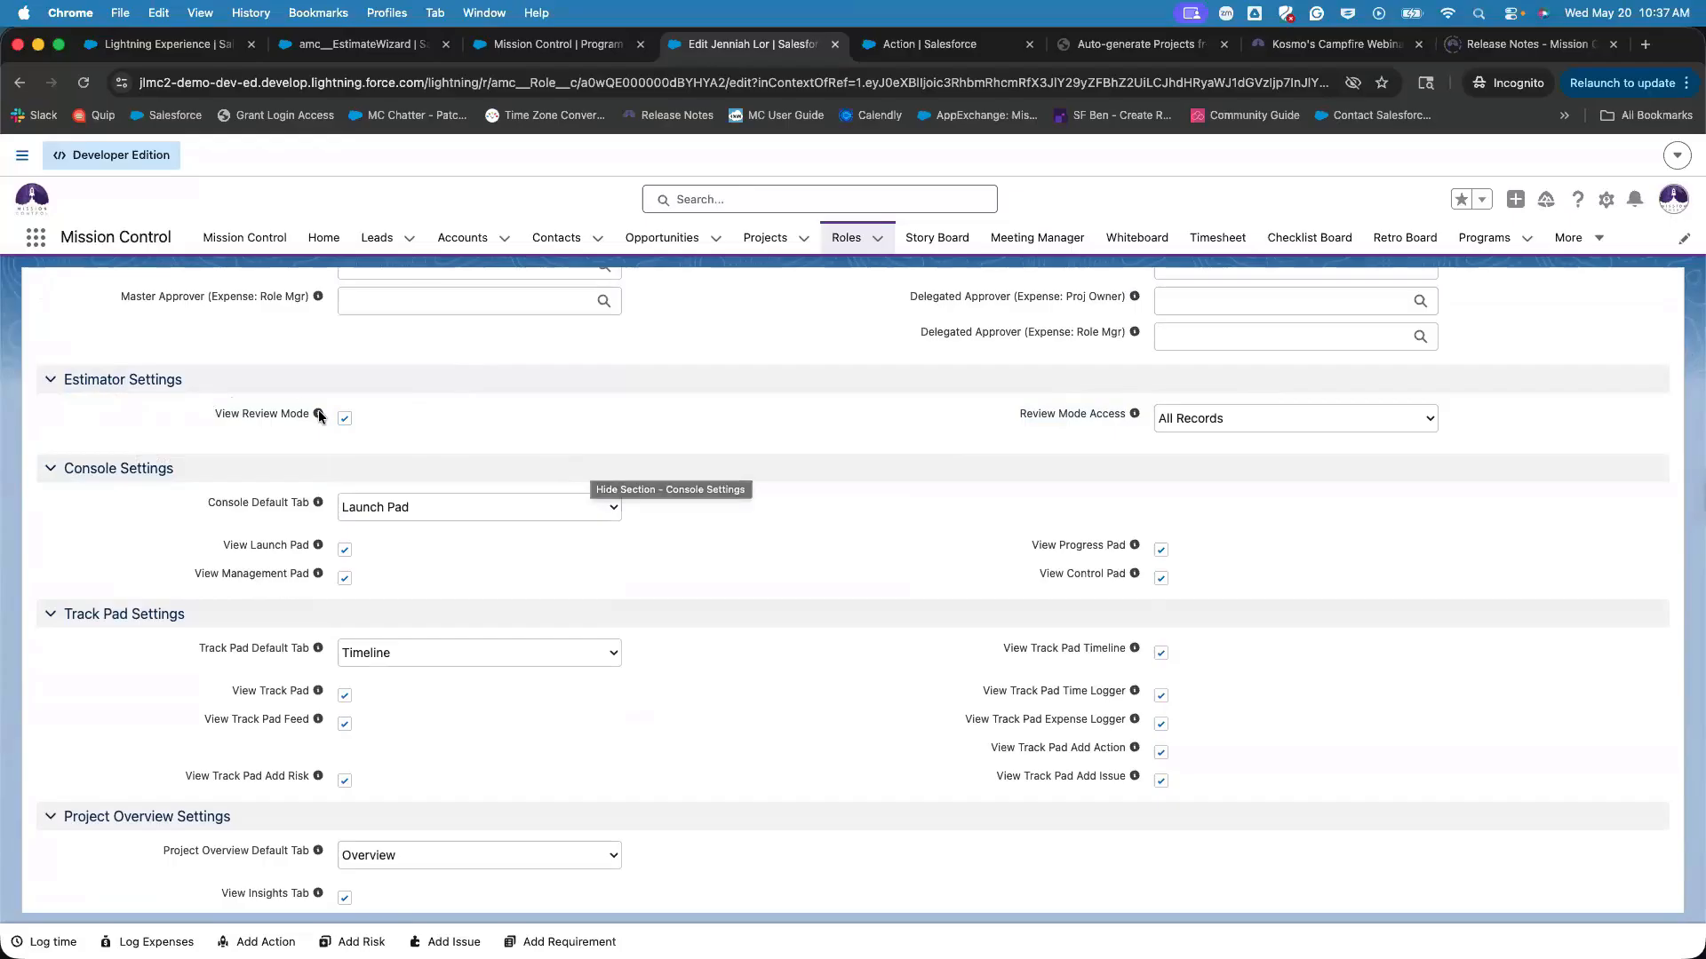
{"action": "mouse_move", "coordinate": [319, 415]}
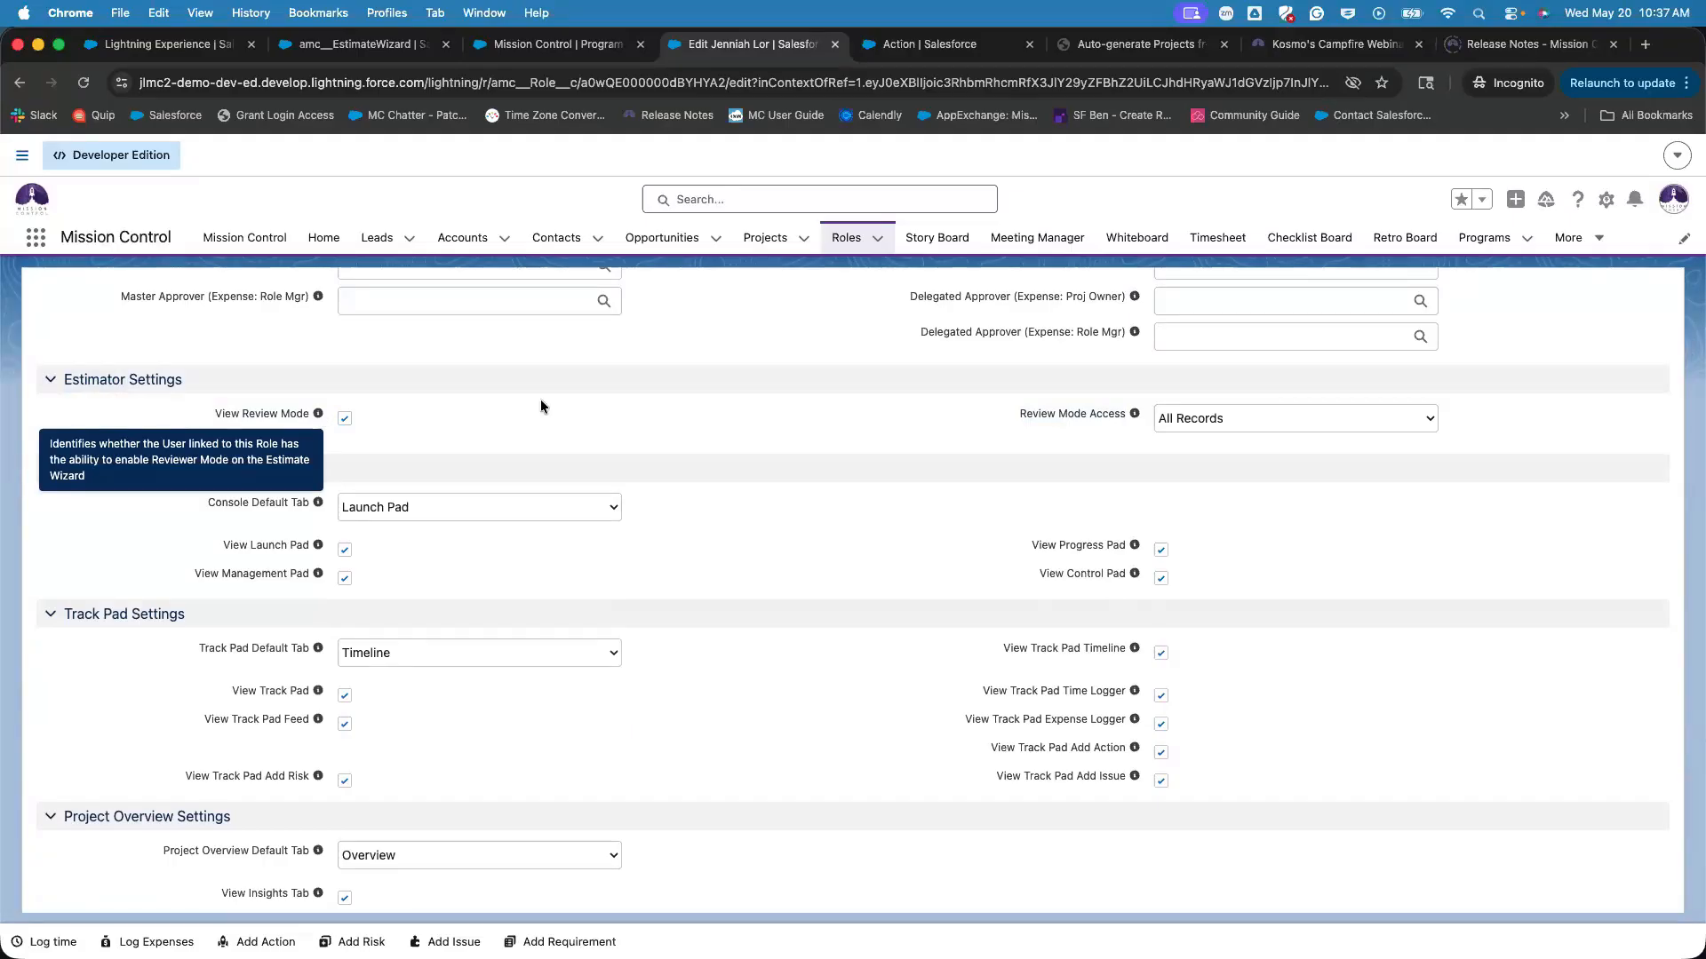
Check the Review Mode Access options, keep All Records selected, and save the role.
{"action": "left_click", "coordinate": [1162, 423]}
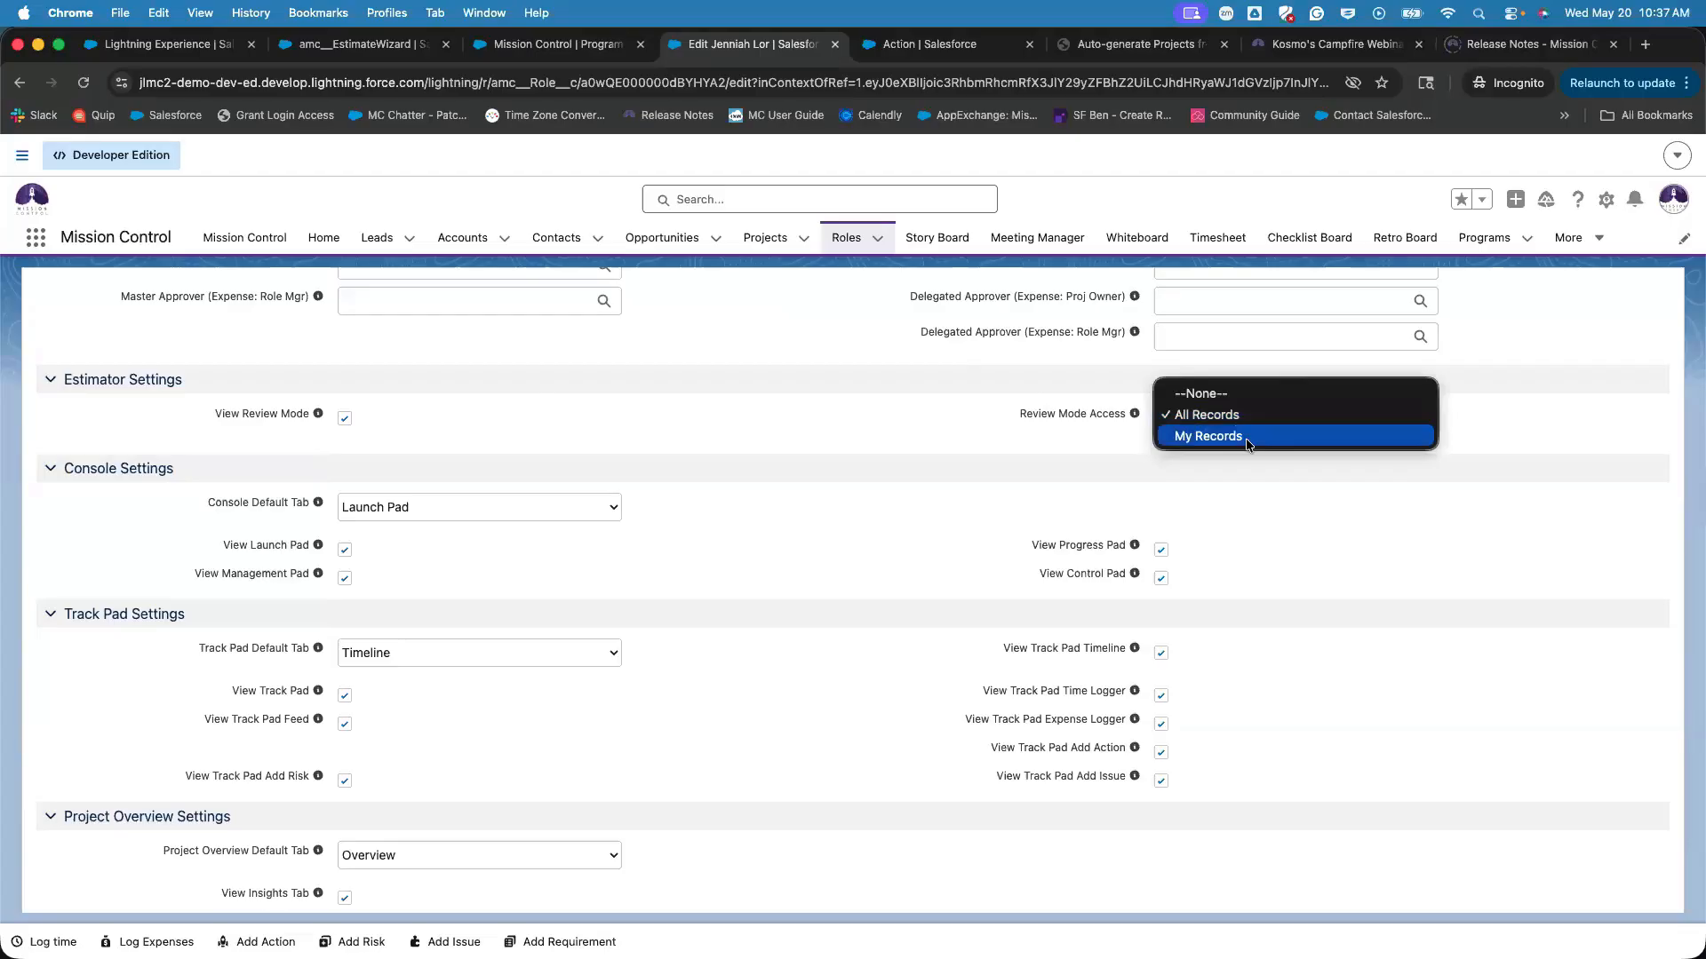
{"action": "left_click", "coordinate": [1208, 415]}
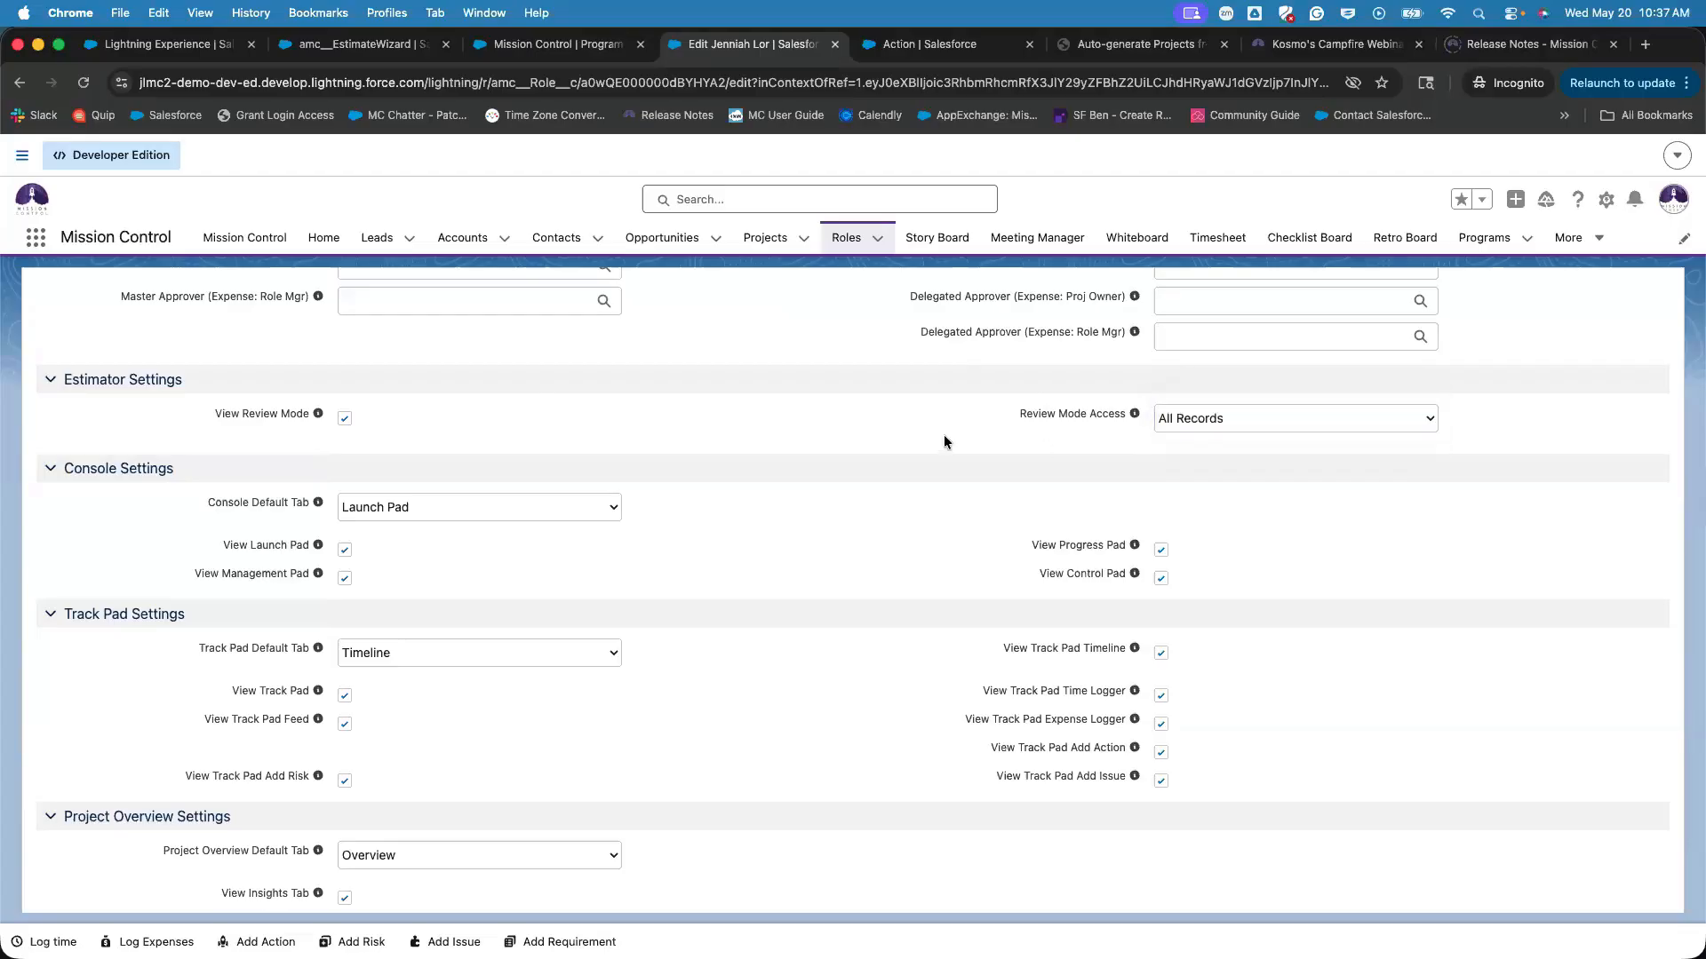
{"action": "scroll", "coordinate": [944, 438], "scroll_direction": "up", "scroll_amount": 12}
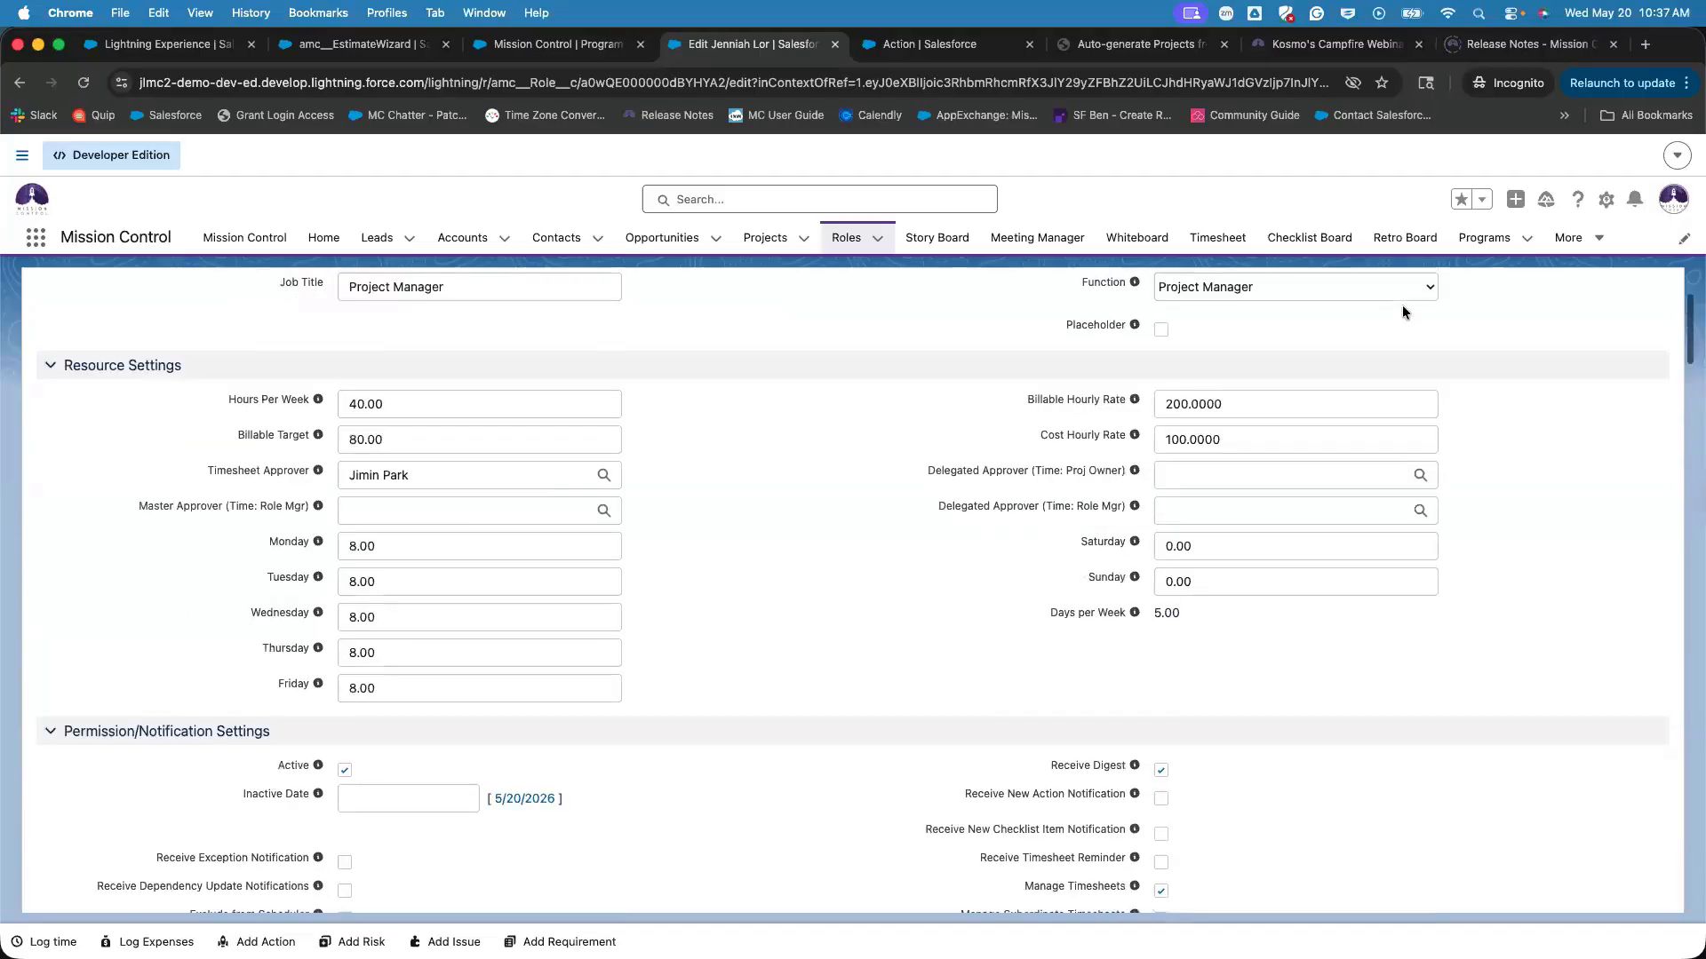
{"action": "left_click", "coordinate": [1481, 310]}
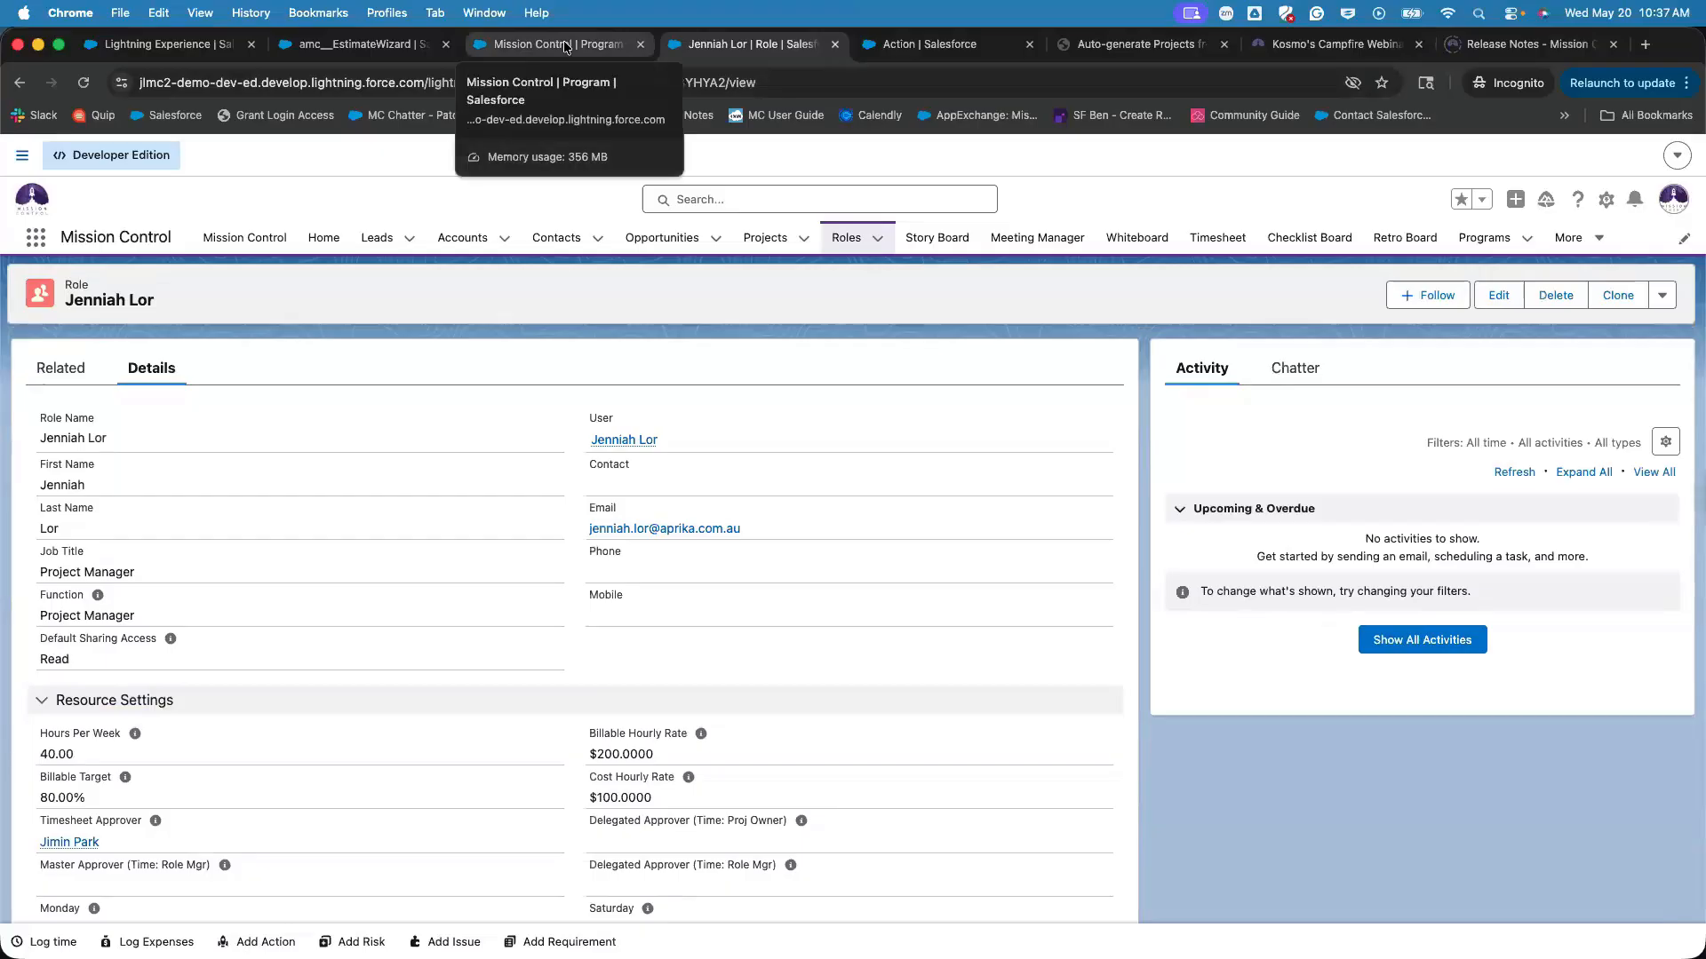
Return to the Estimating Wizard in Reviewer Mode and open the Timesheet action PAN:0436 to show its Review Estimates section.
{"action": "left_click", "coordinate": [565, 47]}
{"action": "left_click", "coordinate": [400, 46]}
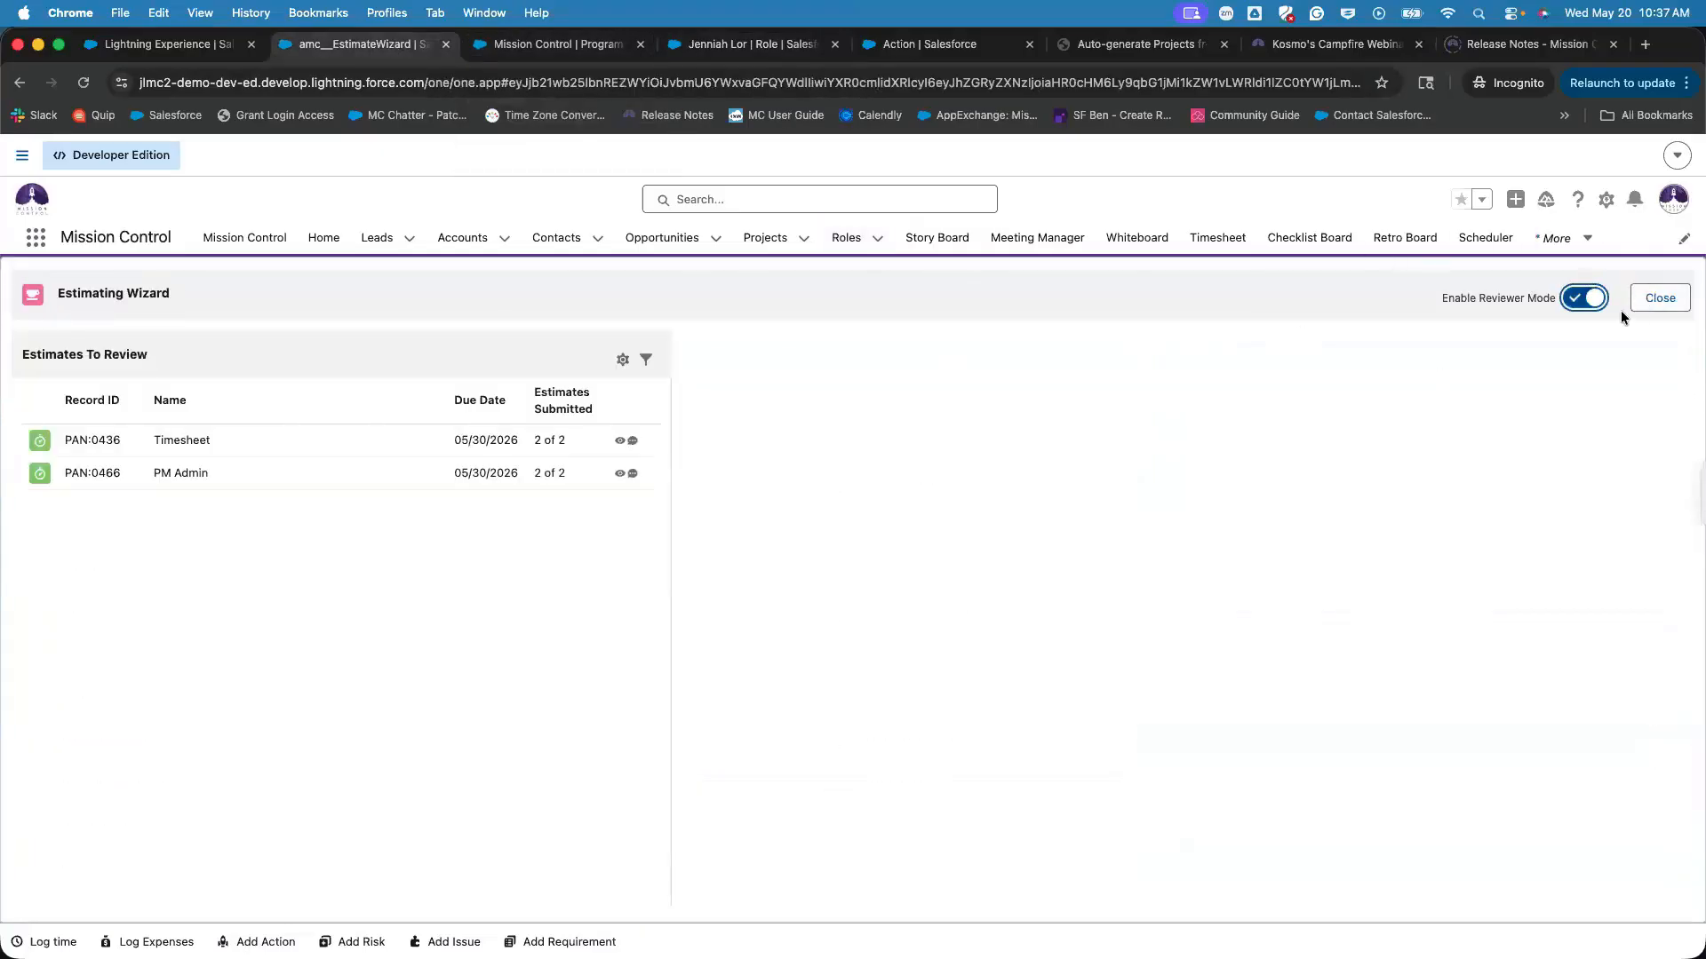
{"action": "left_click", "coordinate": [1505, 322]}
{"action": "left_click", "coordinate": [620, 441]}
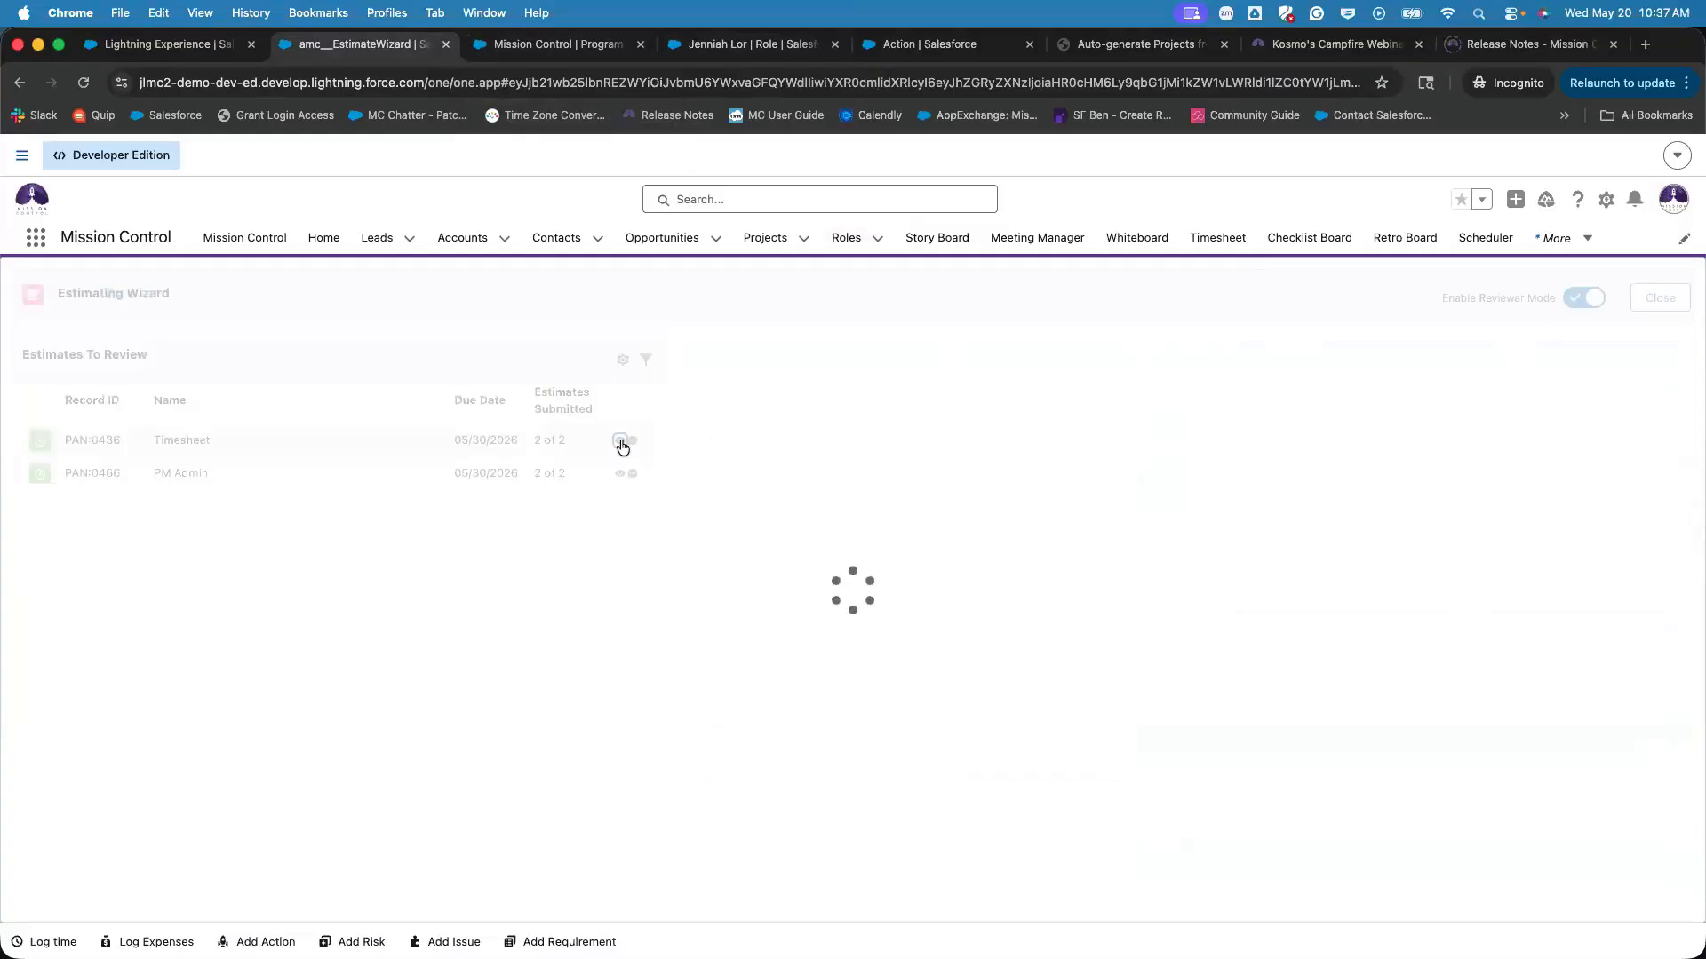
{"action": "left_click_drag", "start_coordinate": [533, 439], "coordinate": [596, 445]}
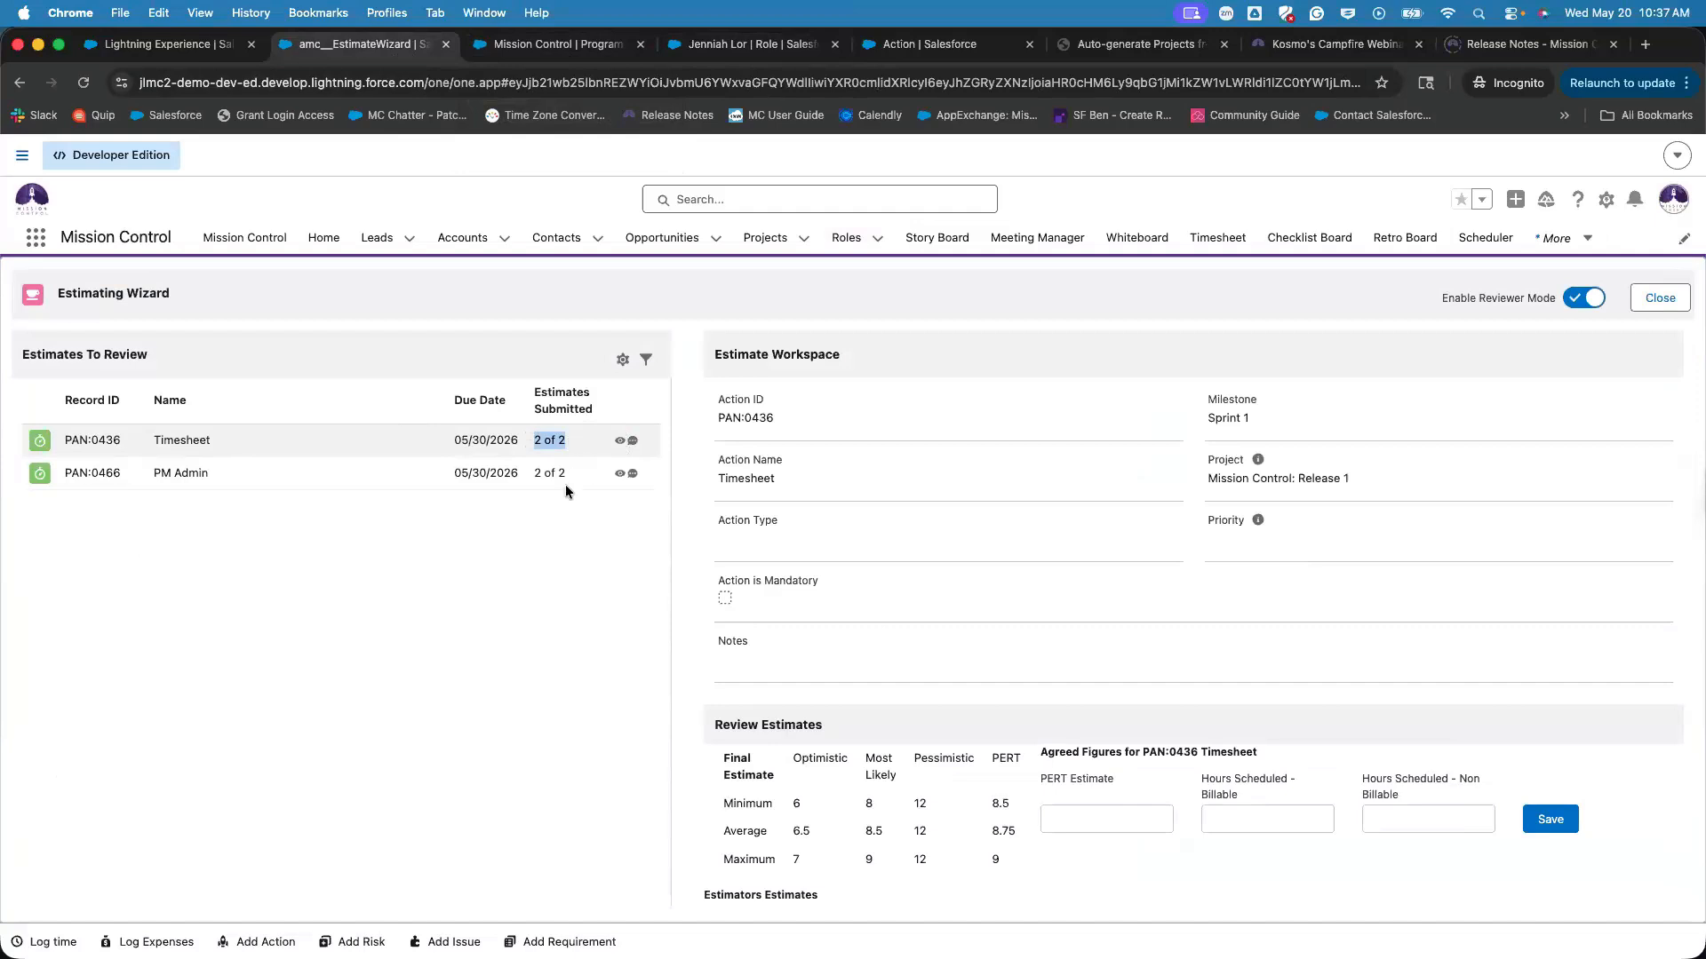
{"action": "left_click", "coordinate": [855, 626]}
{"action": "scroll", "coordinate": [854, 626], "scroll_direction": "down", "scroll_amount": 3}
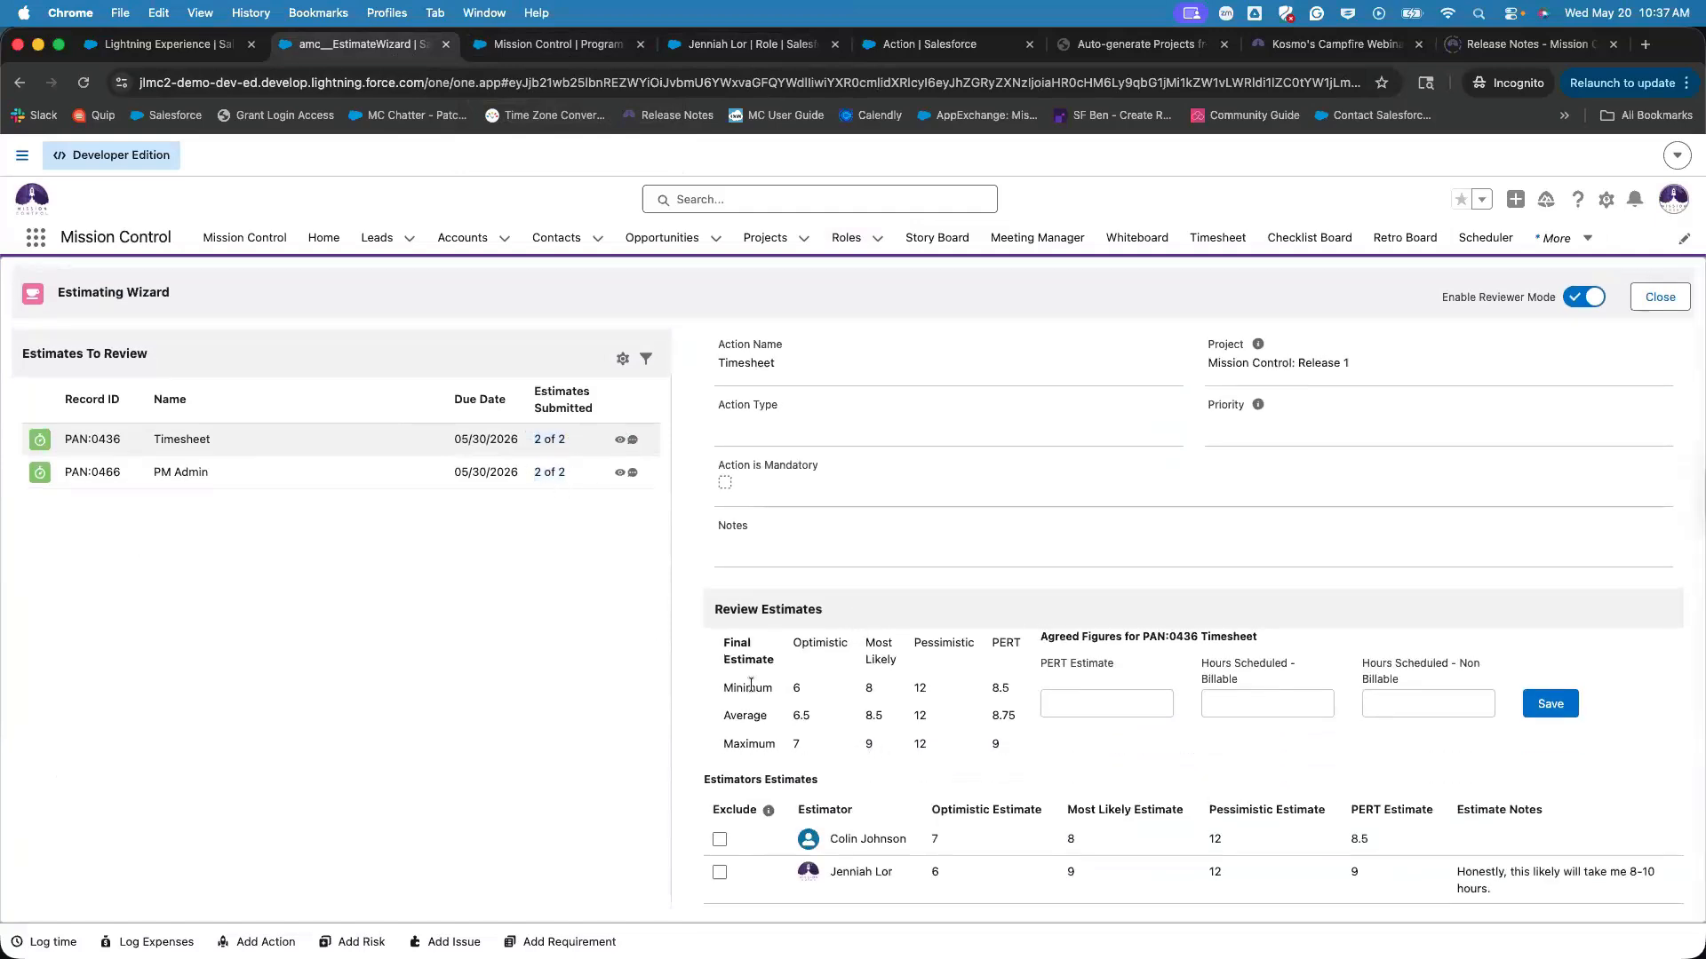
Compare both estimators' optimistic, most likely and pessimistic figures for the Timesheet action and read the accompanying estimate note.
{"action": "left_click_drag", "start_coordinate": [931, 839], "coordinate": [1255, 839]}
{"action": "left_click_drag", "start_coordinate": [1456, 873], "coordinate": [1517, 890]}
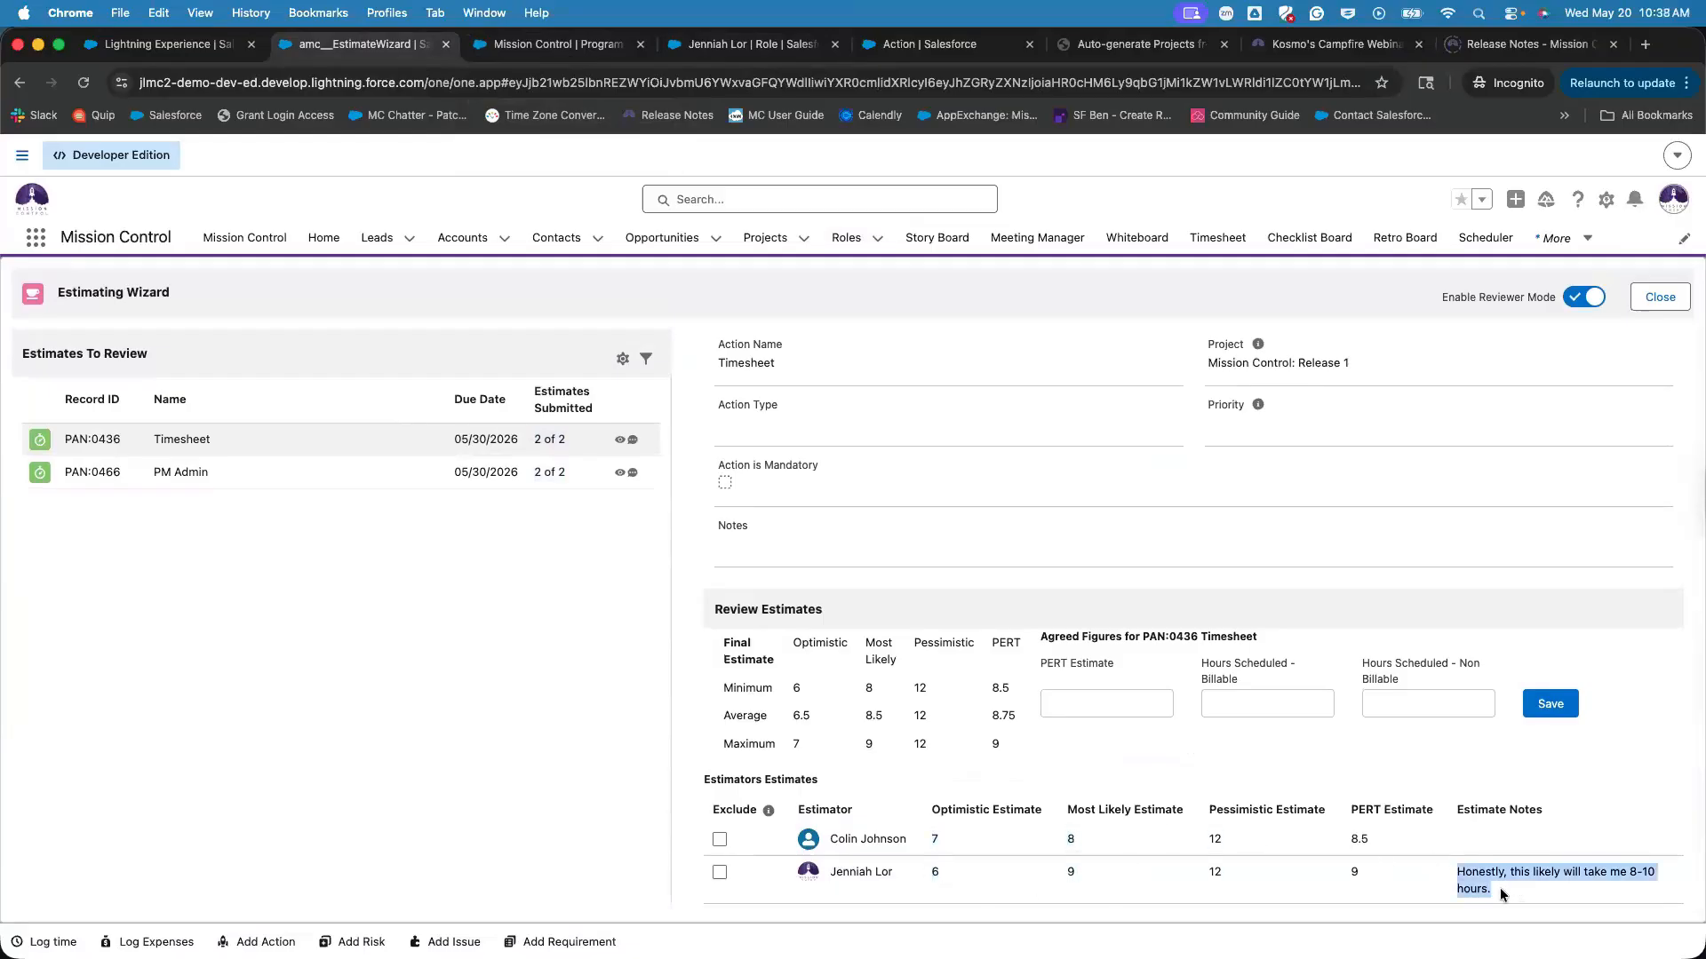
{"action": "left_click", "coordinate": [1510, 892]}
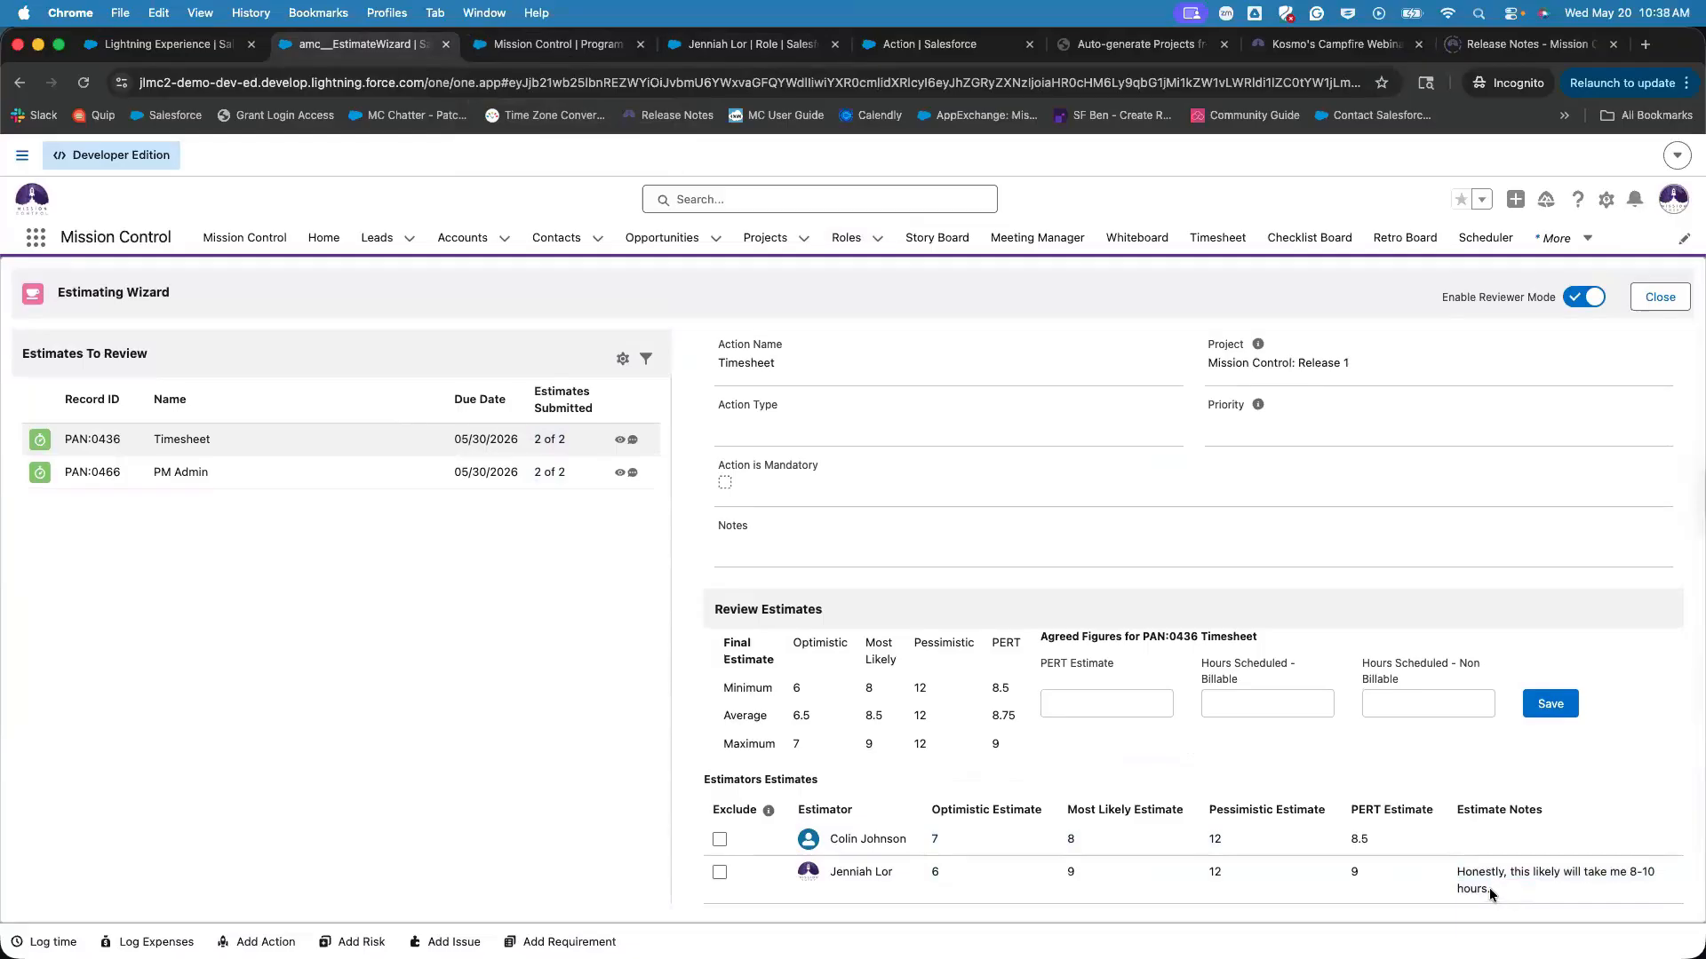
{"action": "left_click_drag", "start_coordinate": [1490, 889], "coordinate": [1428, 861]}
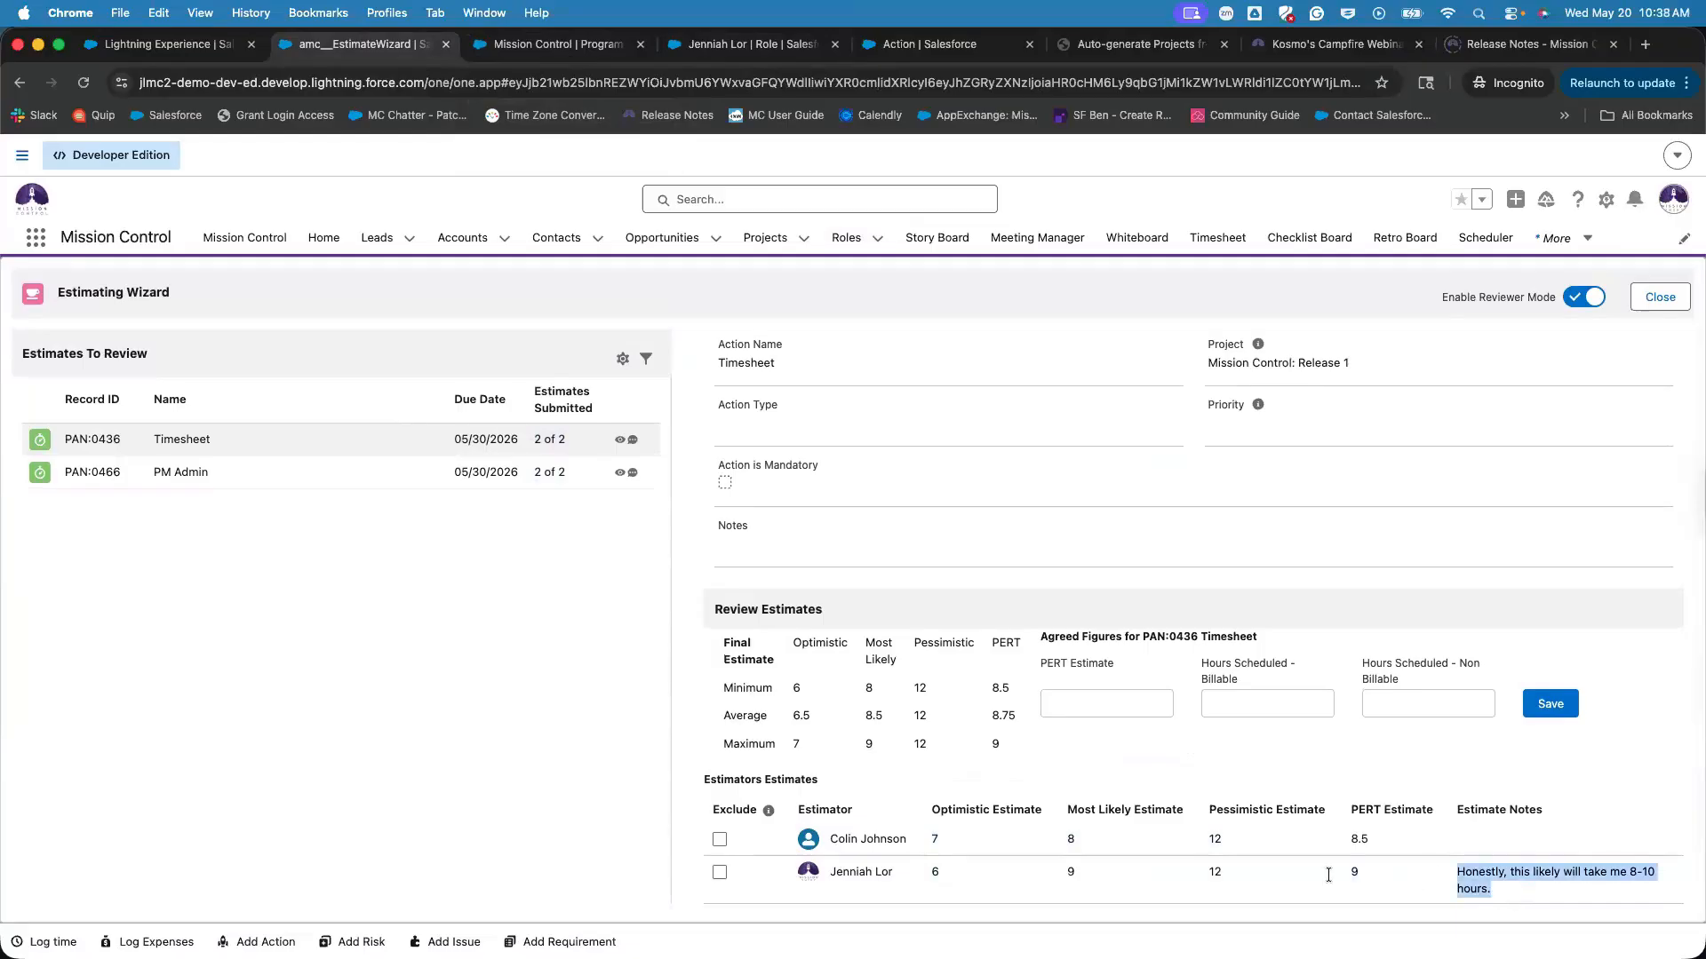
{"action": "double_click", "coordinate": [1233, 872]}
{"action": "left_click", "coordinate": [1071, 872]}
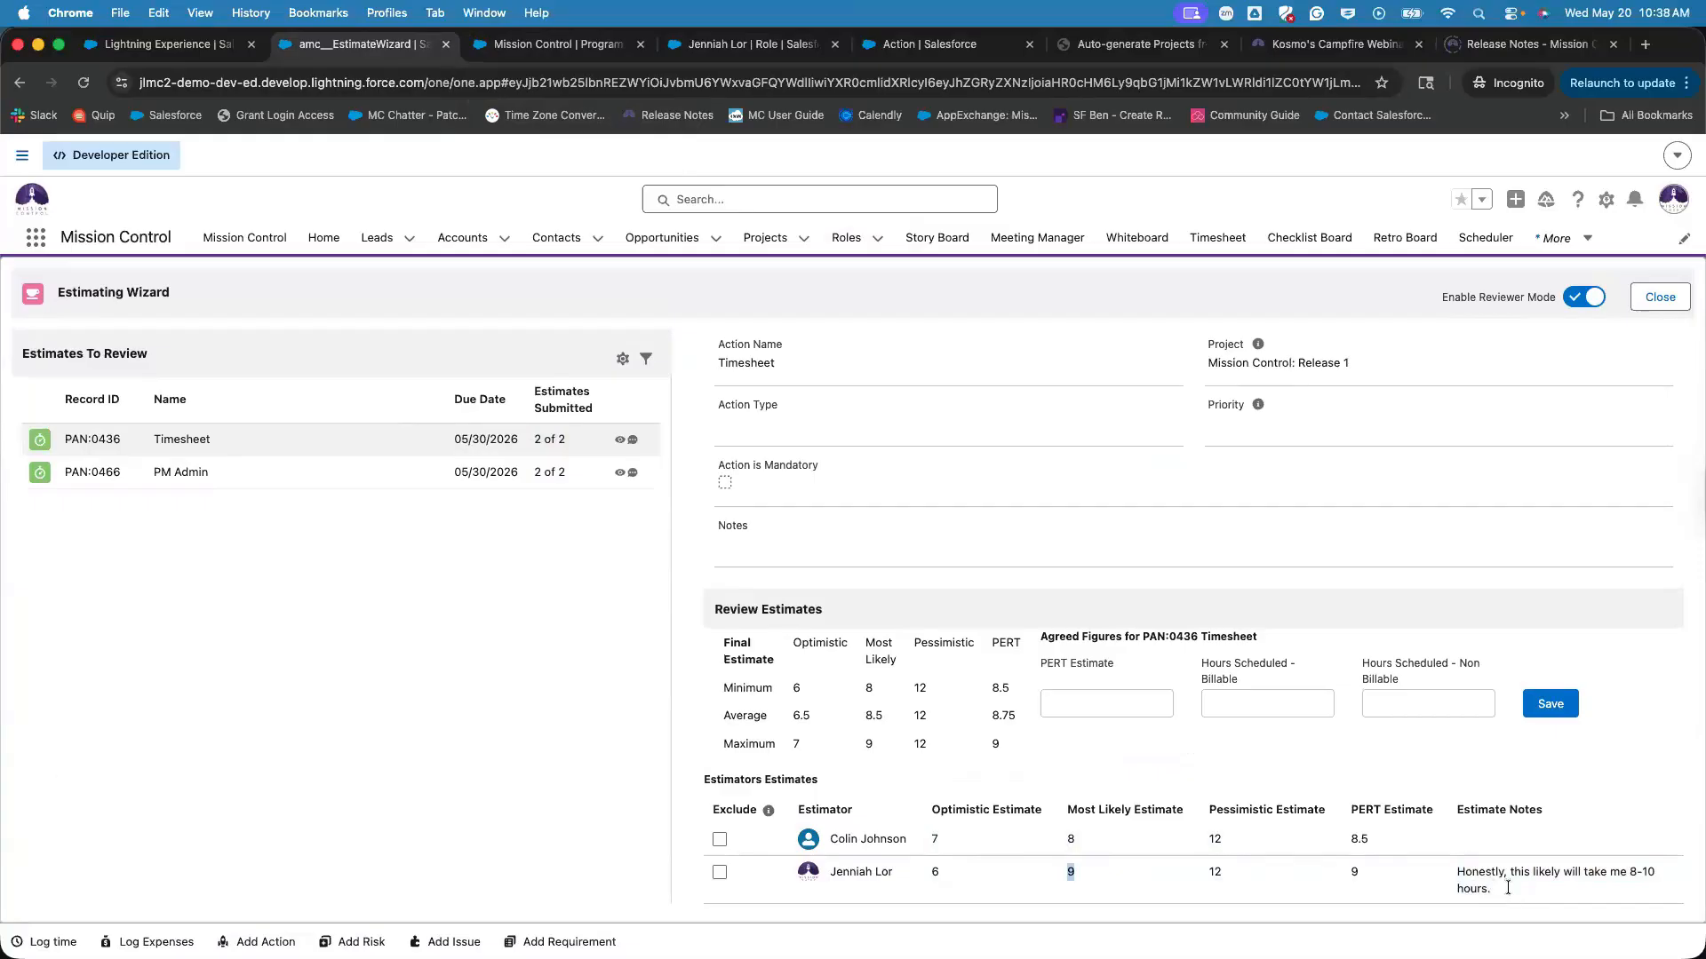
{"action": "left_click_drag", "start_coordinate": [1515, 890], "coordinate": [1461, 880]}
{"action": "left_click", "coordinate": [1091, 839]}
Read the Exclude option's help text and review the Timesheet action's minimum, average and maximum final estimate figures.
{"action": "mouse_move", "coordinate": [769, 812]}
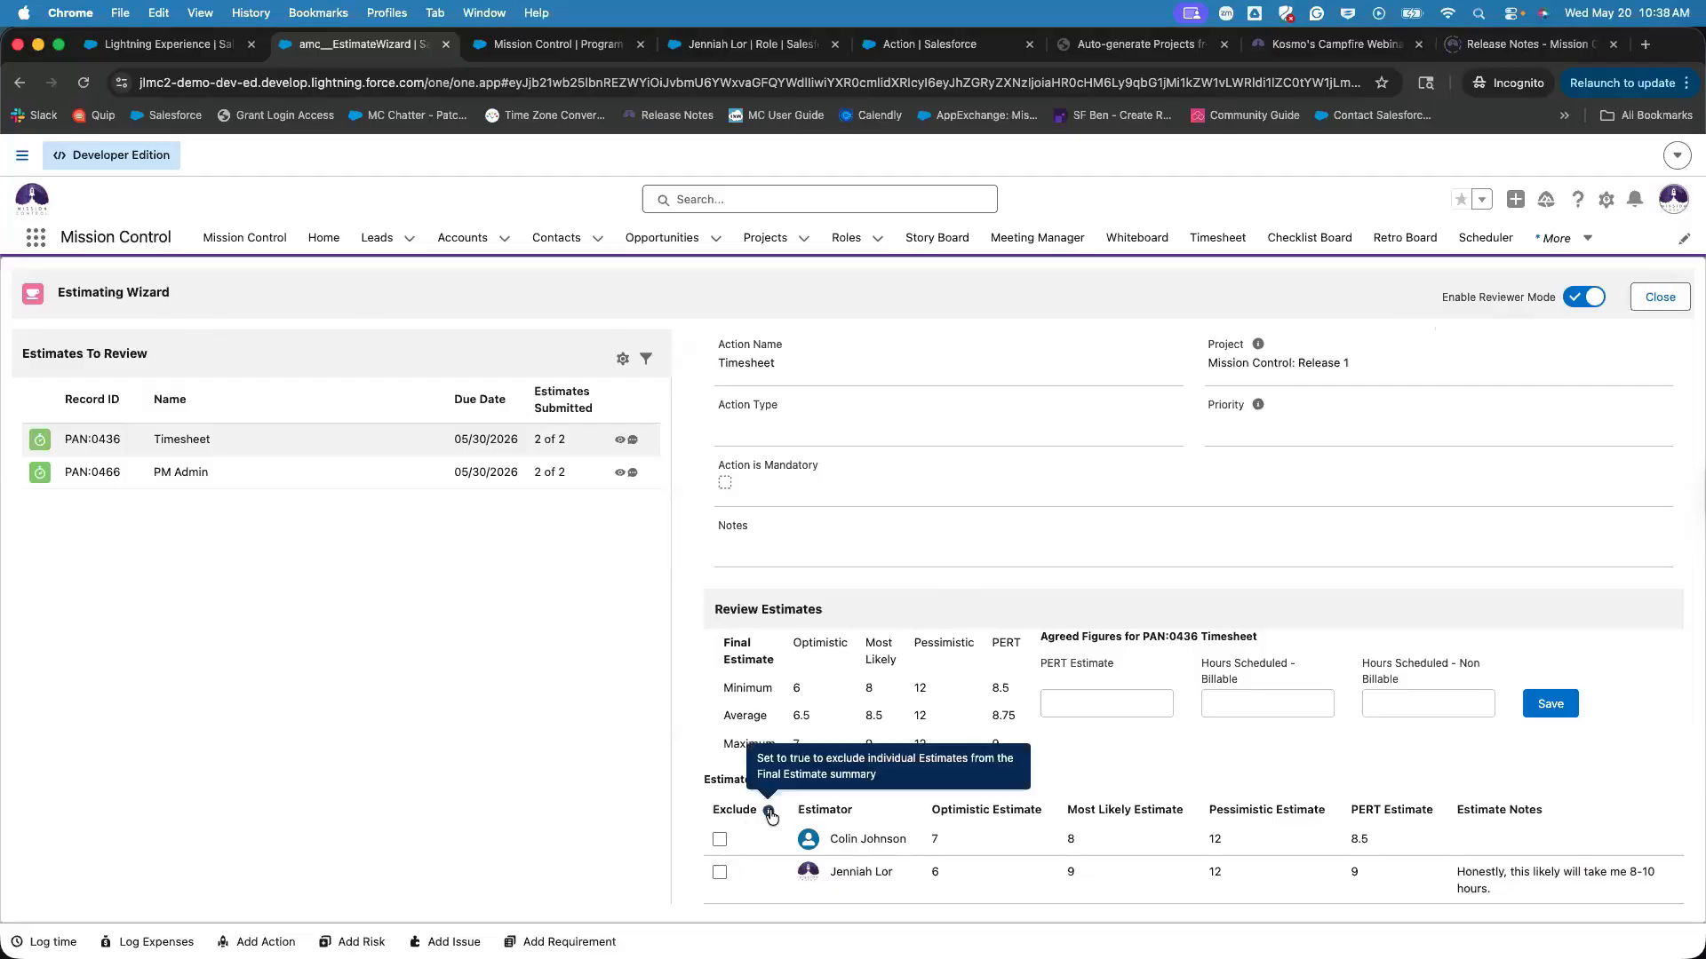
{"action": "left_click", "coordinate": [720, 872]}
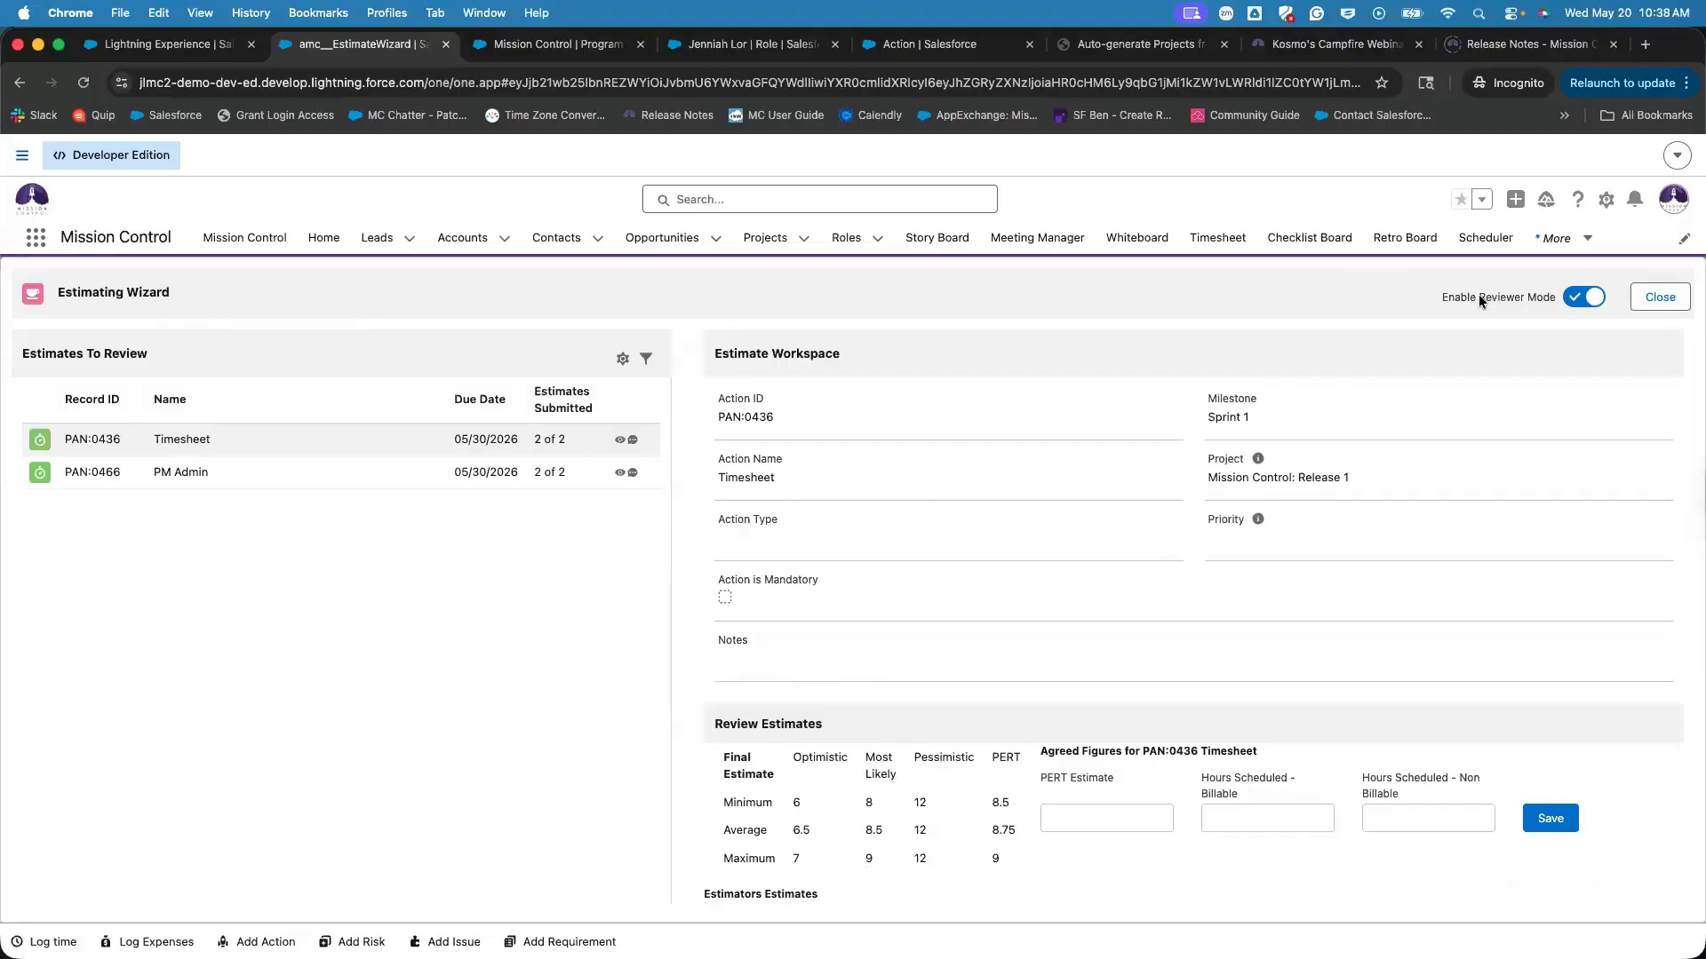
{"action": "left_click_drag", "start_coordinate": [1478, 295], "coordinate": [1541, 295]}
{"action": "scroll", "coordinate": [924, 627], "scroll_direction": "down", "scroll_amount": 3}
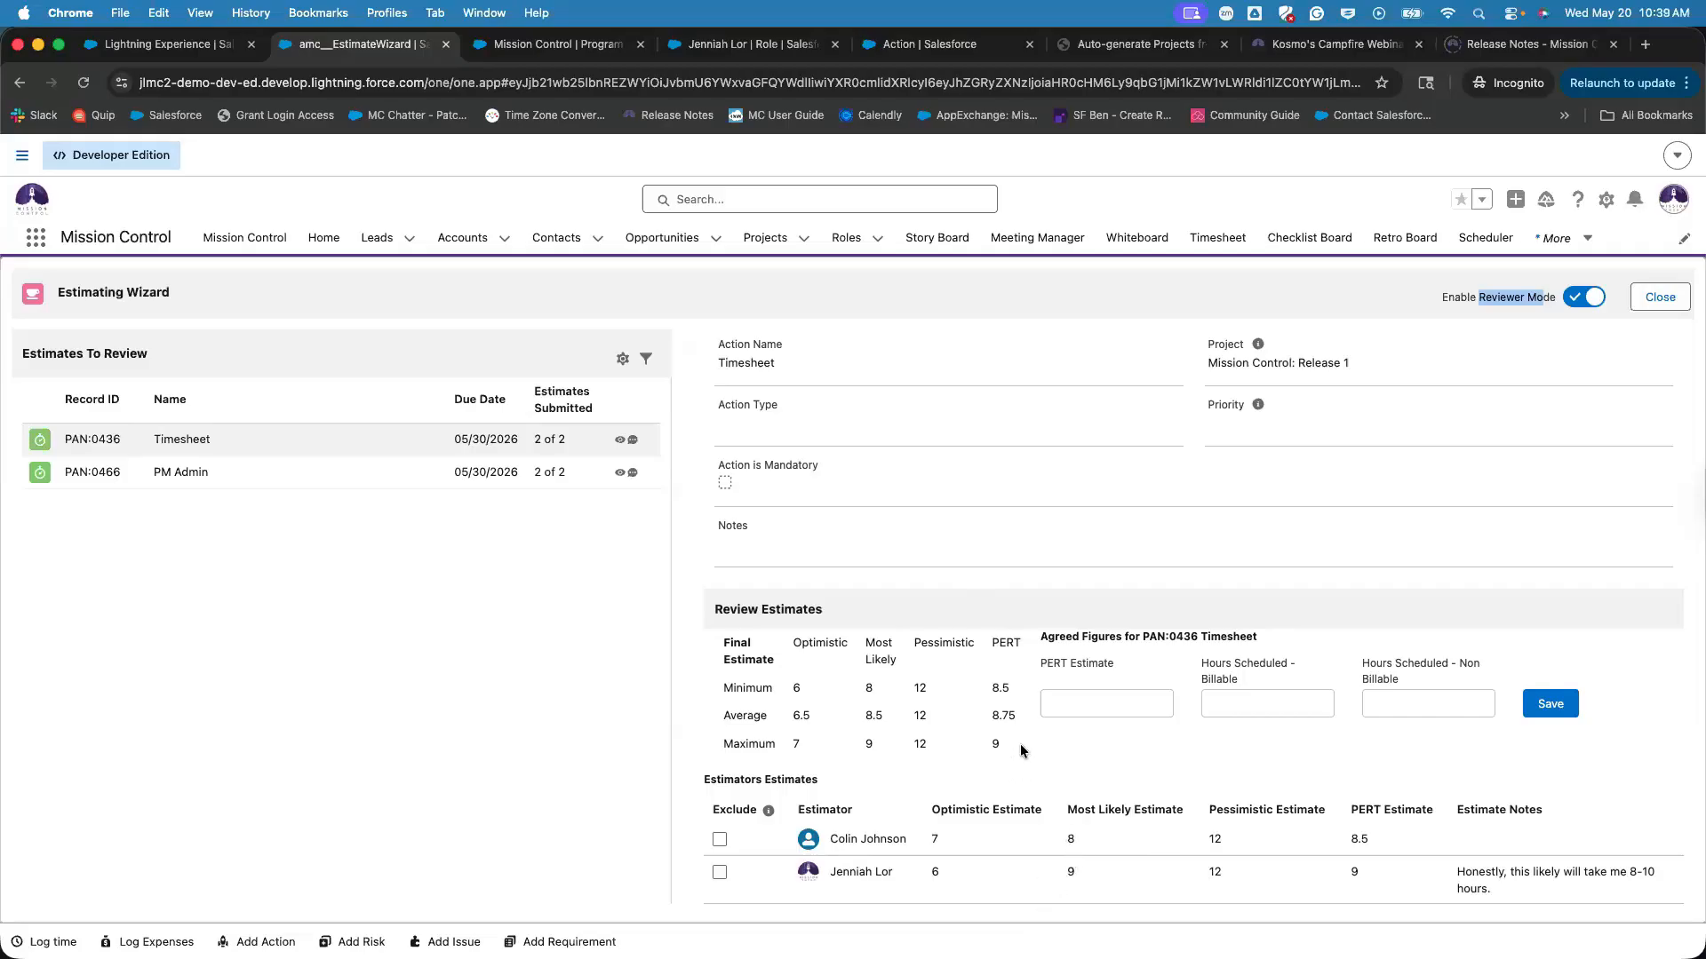
Exclude each estimator in turn from the Timesheet estimates to compare the recalculated final figures, and include both again.
{"action": "left_click_drag", "start_coordinate": [1017, 739], "coordinate": [777, 746]}
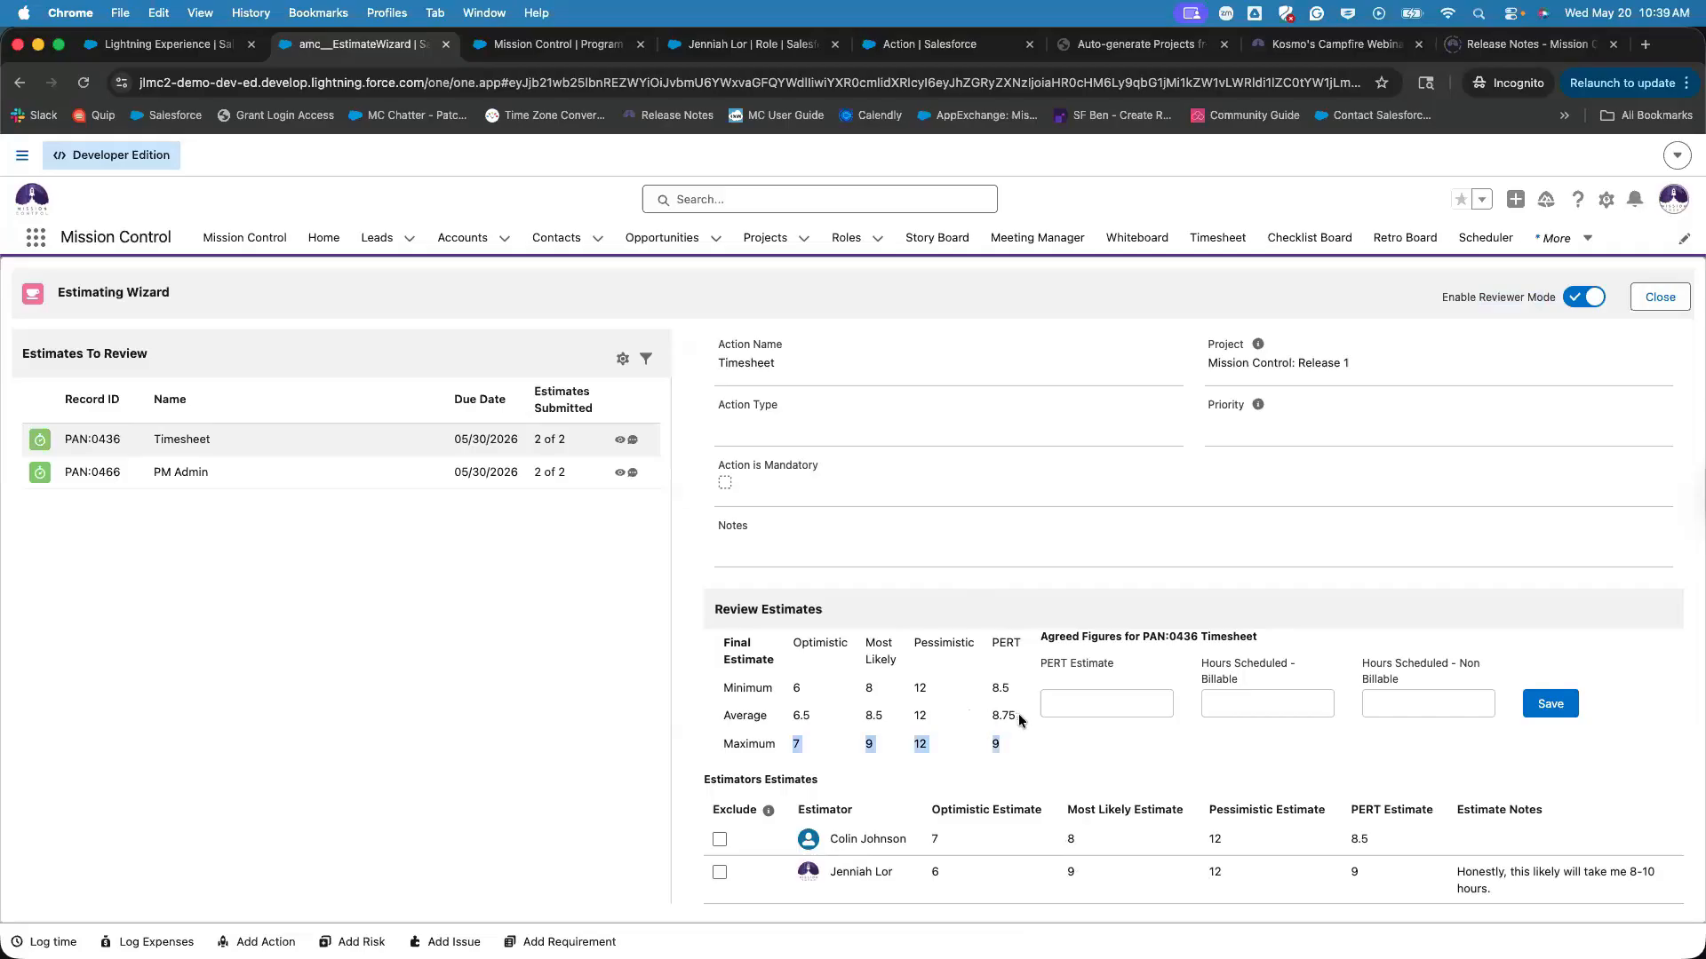
{"action": "left_click_drag", "start_coordinate": [1018, 715], "coordinate": [989, 720]}
{"action": "left_click", "coordinate": [719, 872]}
{"action": "left_click_drag", "start_coordinate": [829, 871], "coordinate": [955, 876]}
{"action": "left_click_drag", "start_coordinate": [780, 871], "coordinate": [1420, 878]}
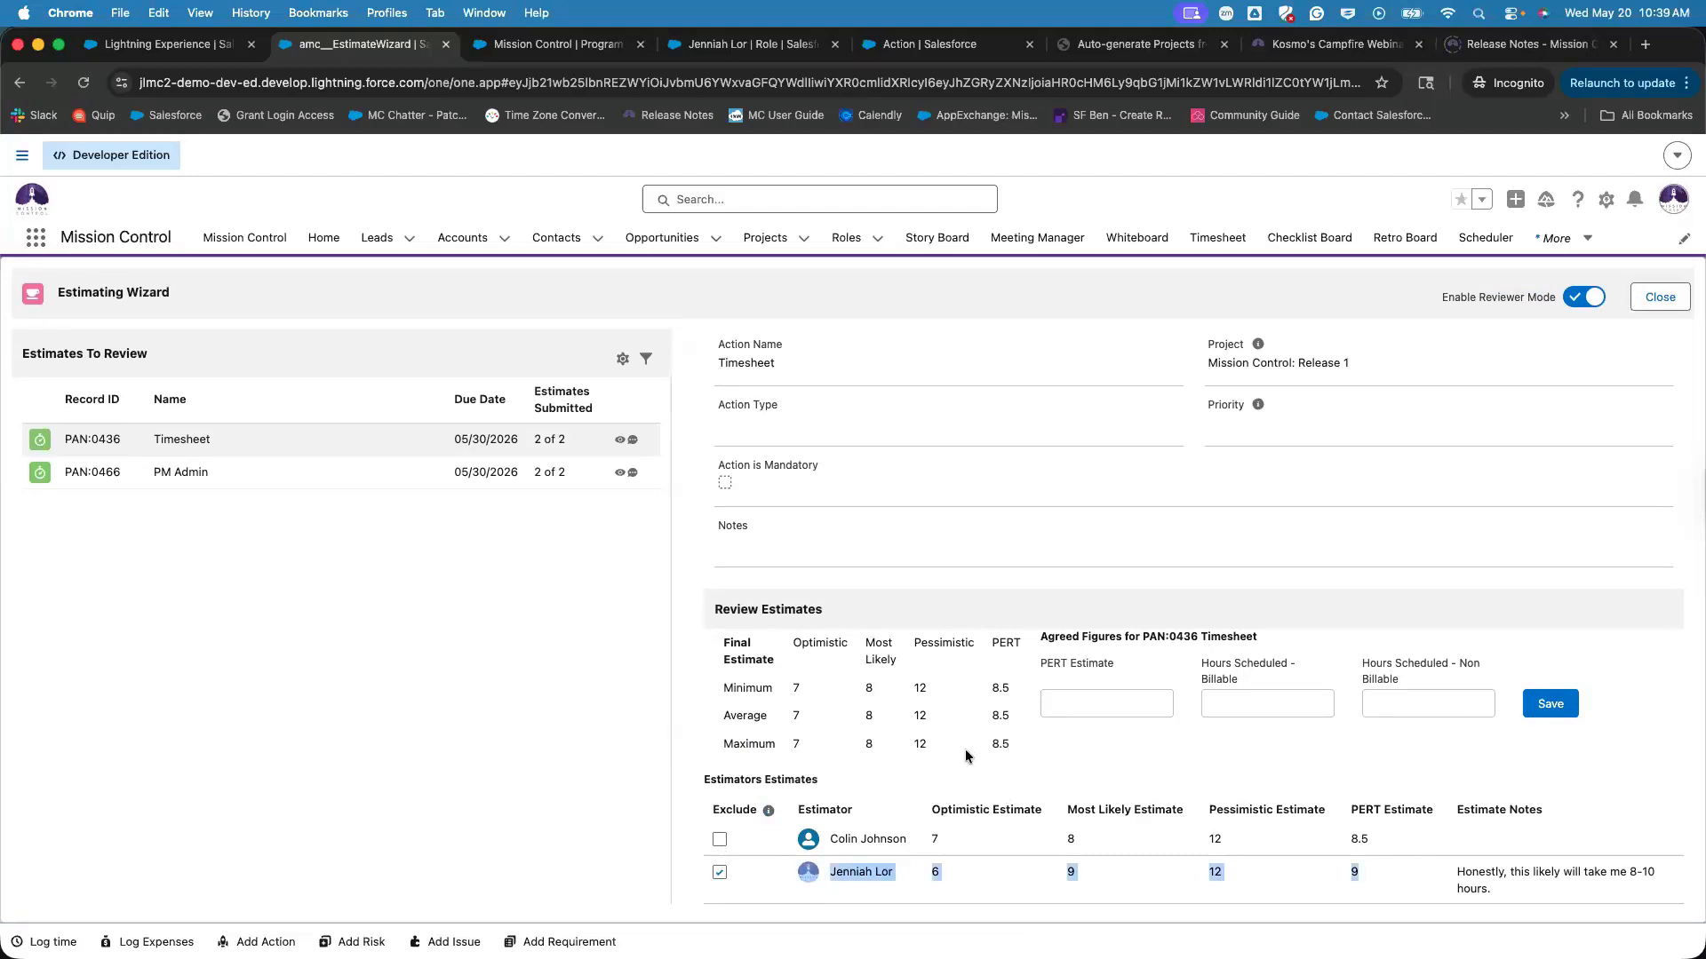
{"action": "left_click", "coordinate": [895, 717]}
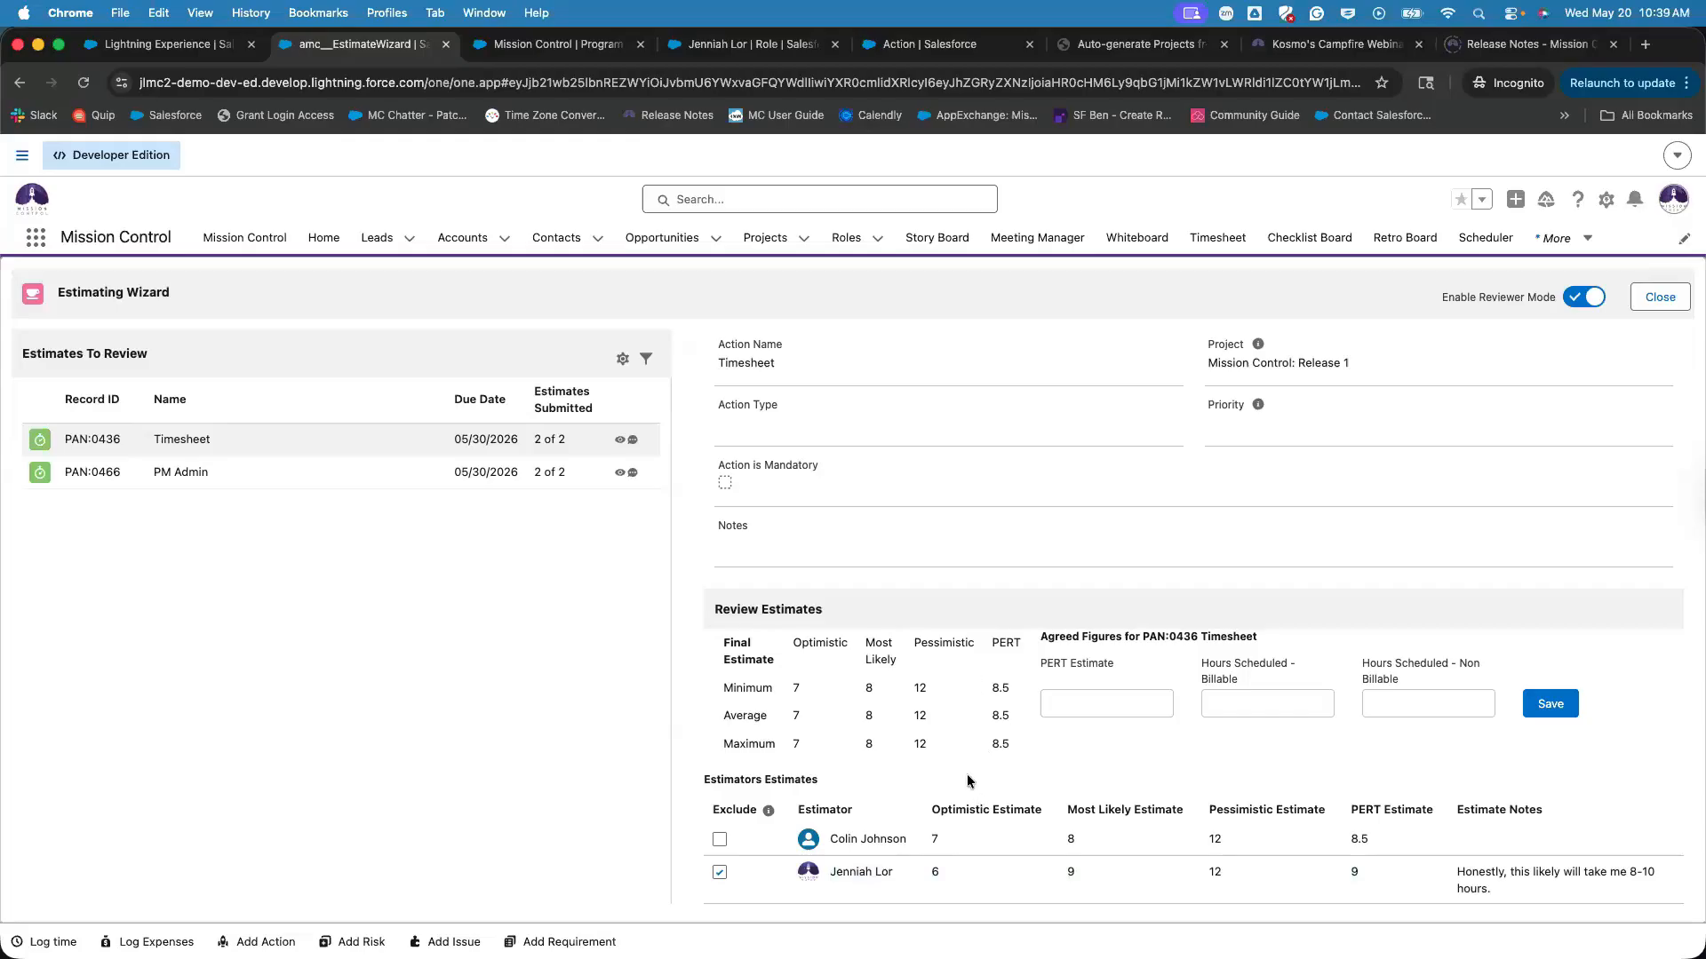
{"action": "left_click", "coordinate": [719, 841]}
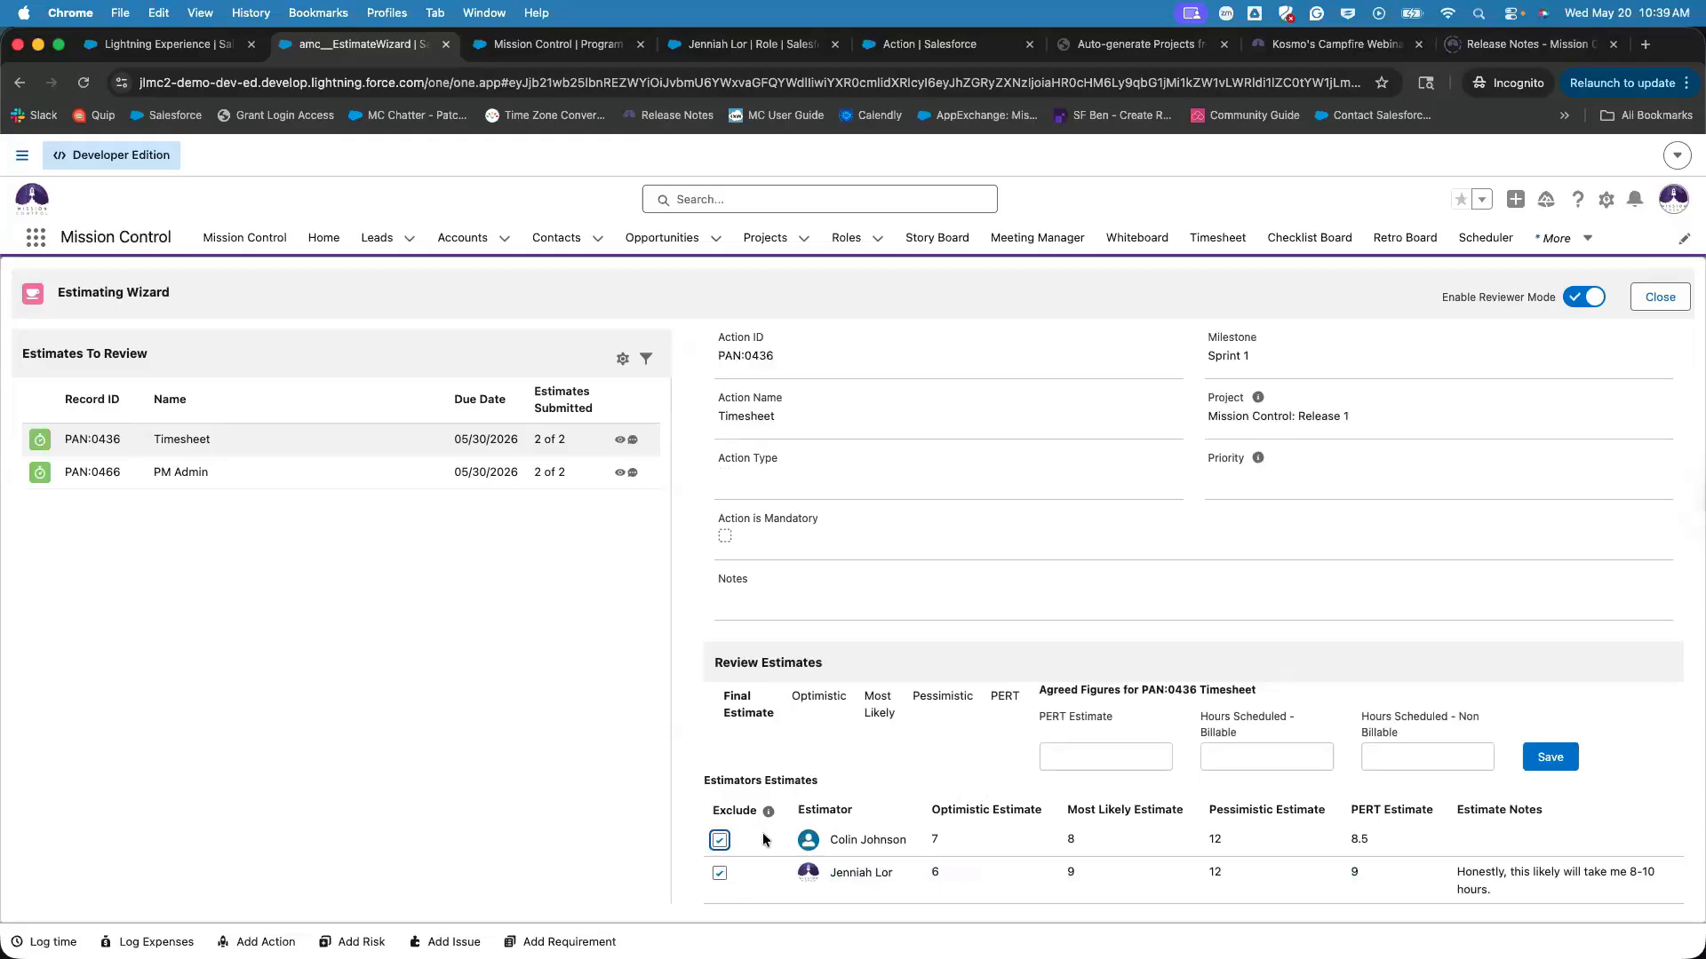
{"action": "left_click", "coordinate": [720, 874]}
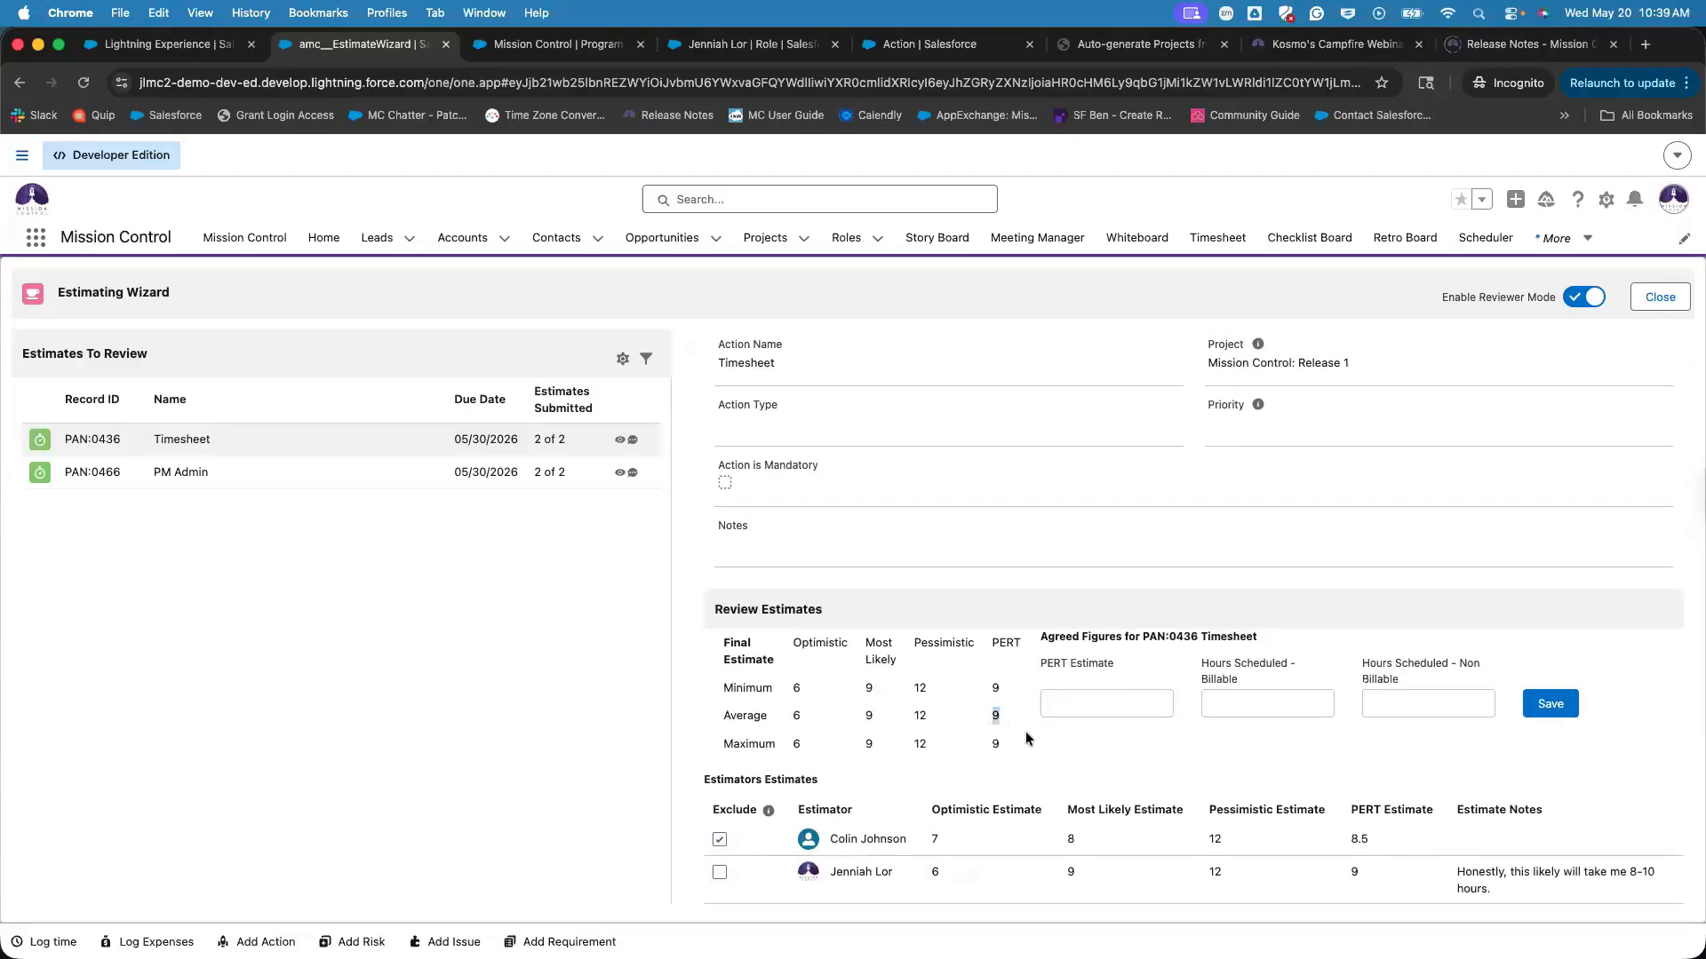
{"action": "left_click", "coordinate": [719, 840]}
Set the Timesheet action's agreed PERT Estimate and billable Hours Scheduled to 8.5 each and save the agreed figures.
{"action": "left_click", "coordinate": [1136, 701]}
{"action": "type", "text": "9"}
{"action": "left_click", "coordinate": [1173, 723]}
{"action": "left_click", "coordinate": [1099, 706]}
{"action": "key", "text": "BackSpace"}
{"action": "type", "text": "8.5"}
{"action": "left_click", "coordinate": [1287, 702]}
{"action": "type", "text": "8.5"}
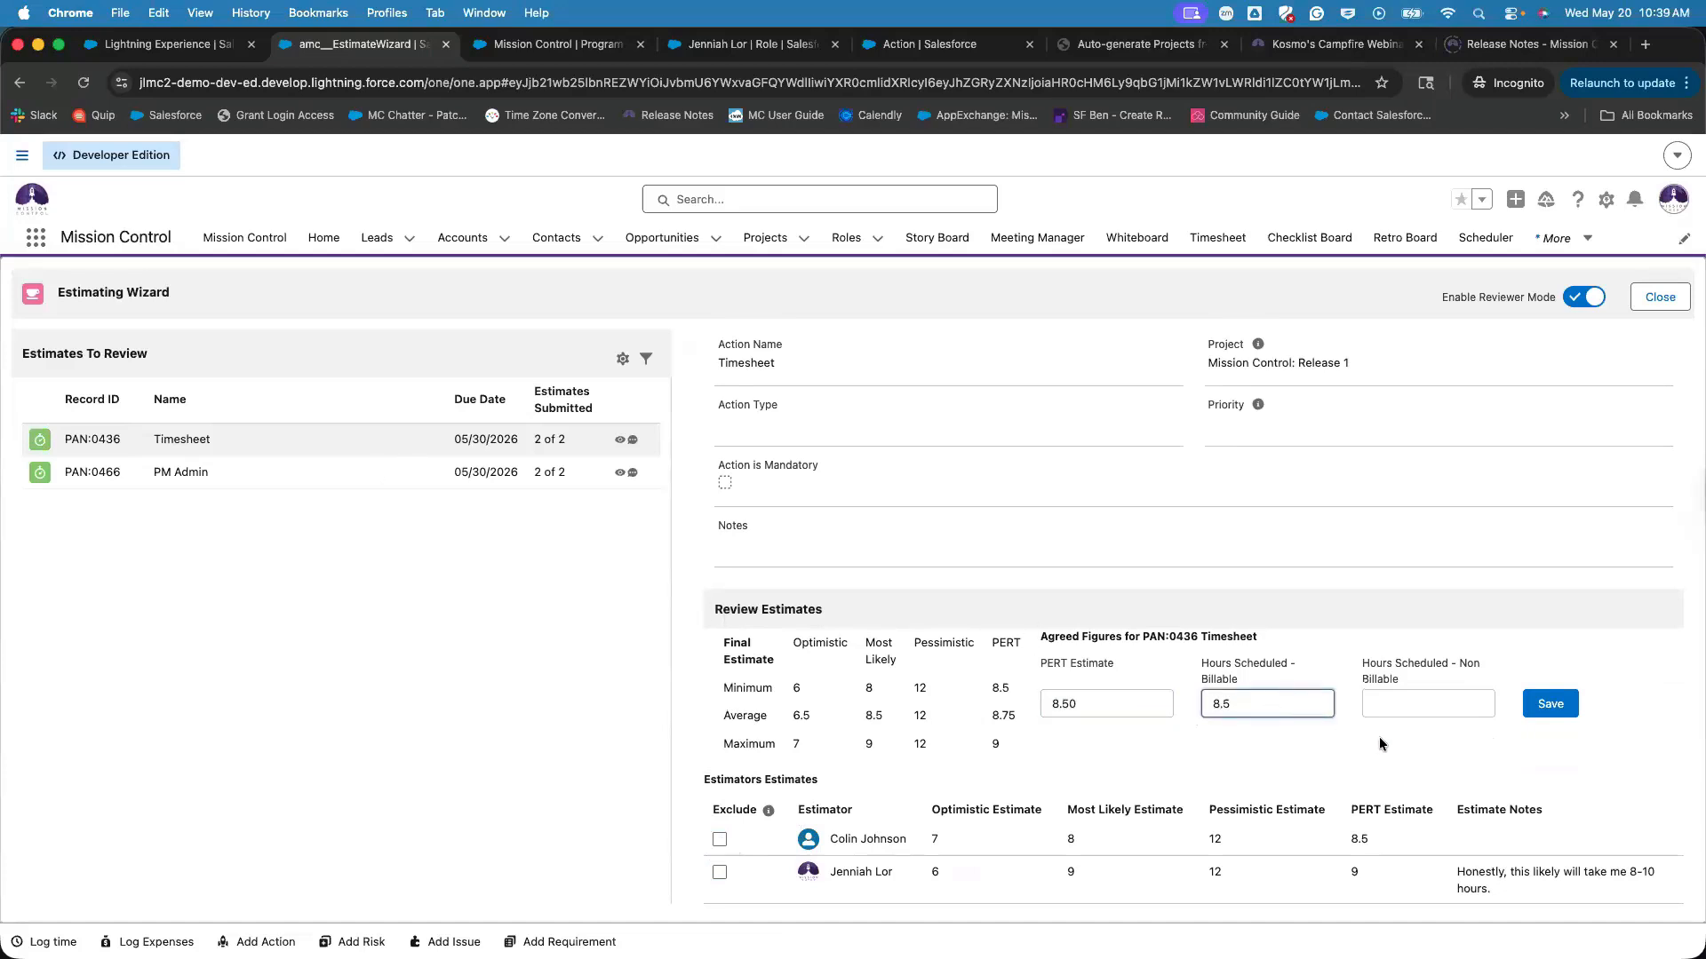
{"action": "left_click", "coordinate": [1382, 743]}
{"action": "left_click", "coordinate": [1414, 702]}
{"action": "left_click", "coordinate": [1549, 704]}
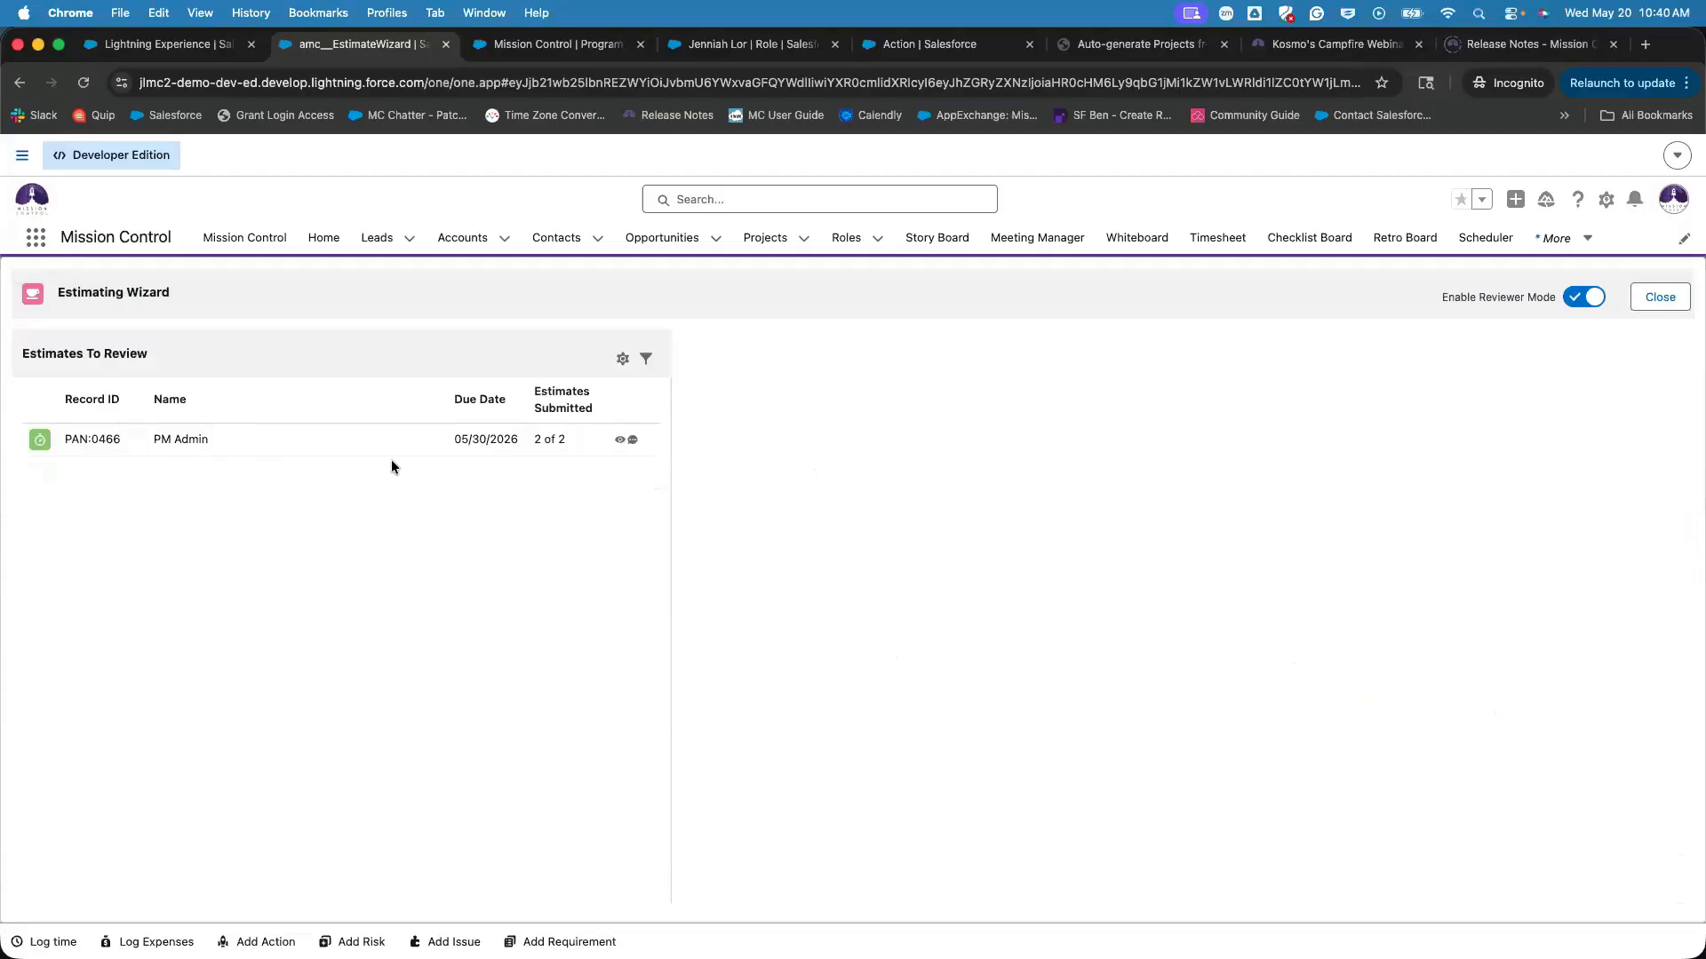
Return to the Mission Control: Release 1 project and reload its Overview down to the Sprint 1 actions.
{"action": "left_click", "coordinate": [27, 89]}
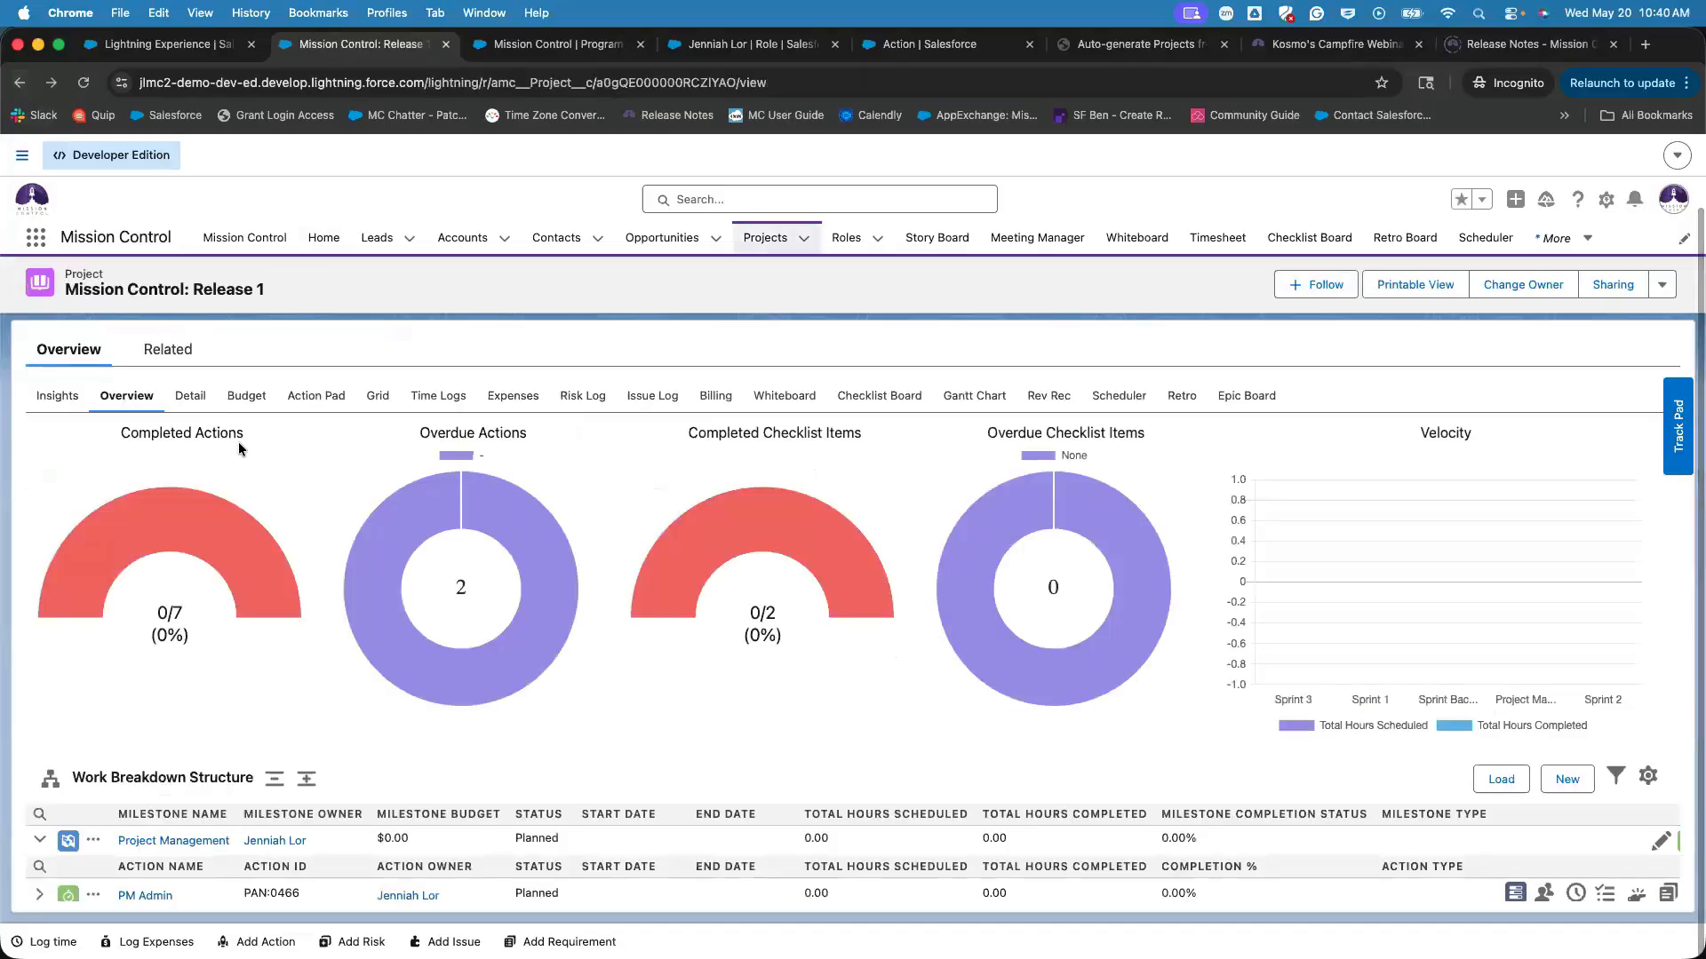
{"action": "left_click", "coordinate": [140, 405]}
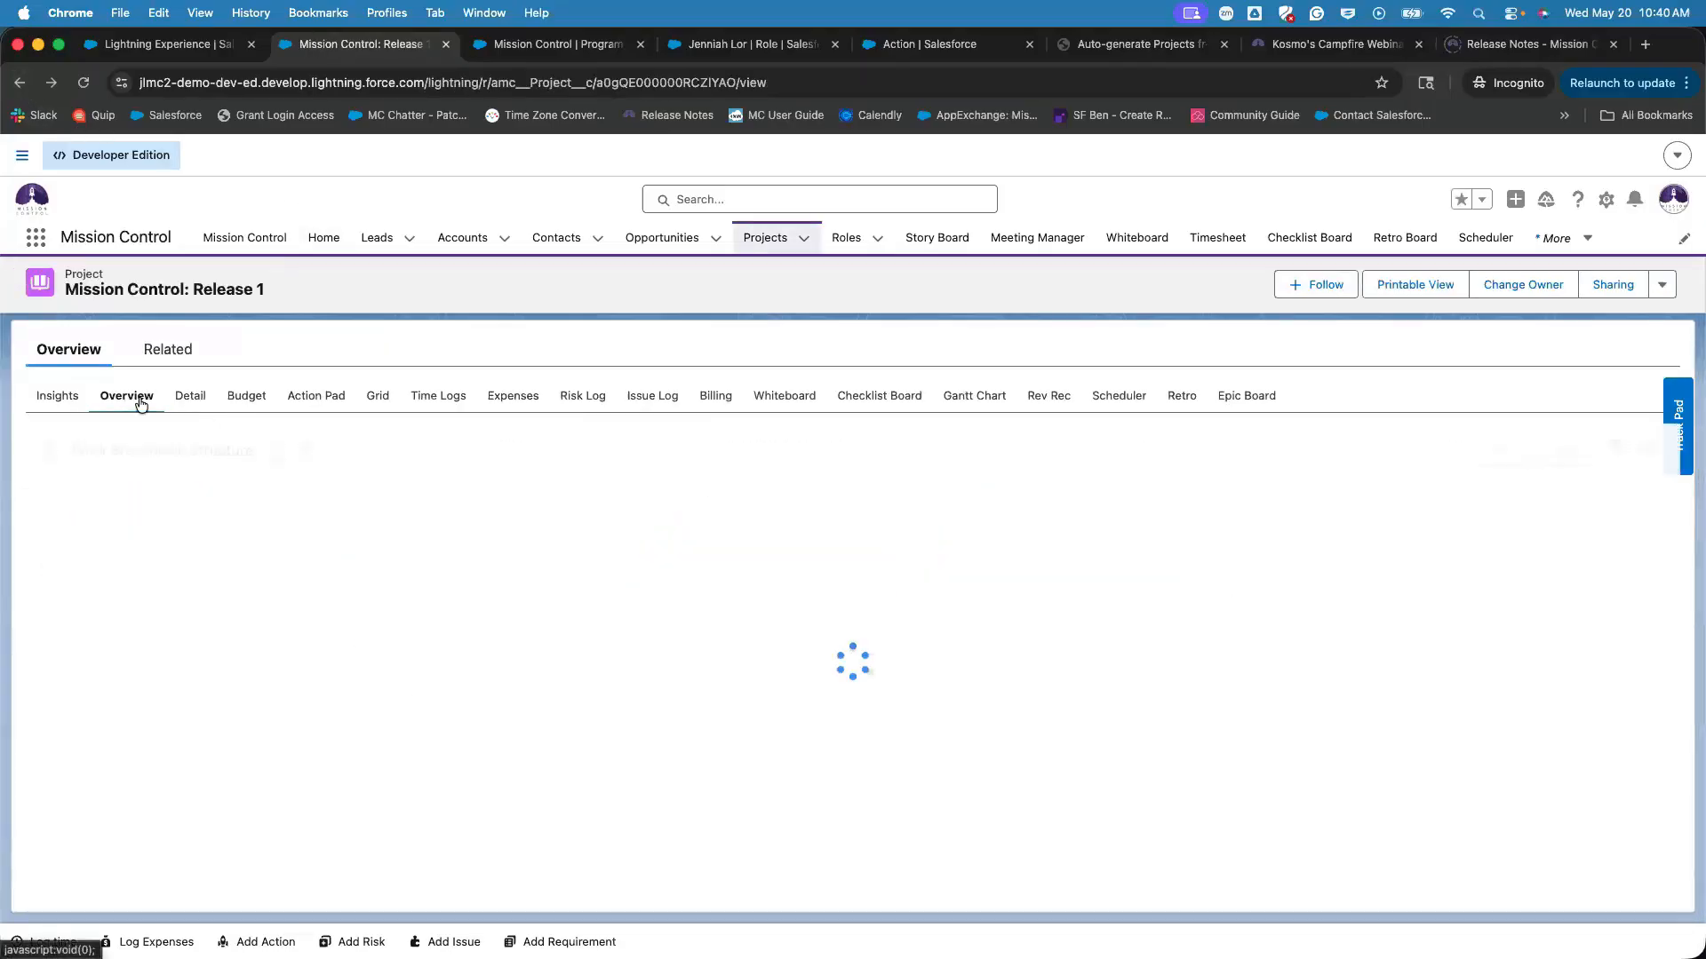
{"action": "scroll", "coordinate": [239, 537], "scroll_direction": "down", "scroll_amount": 10}
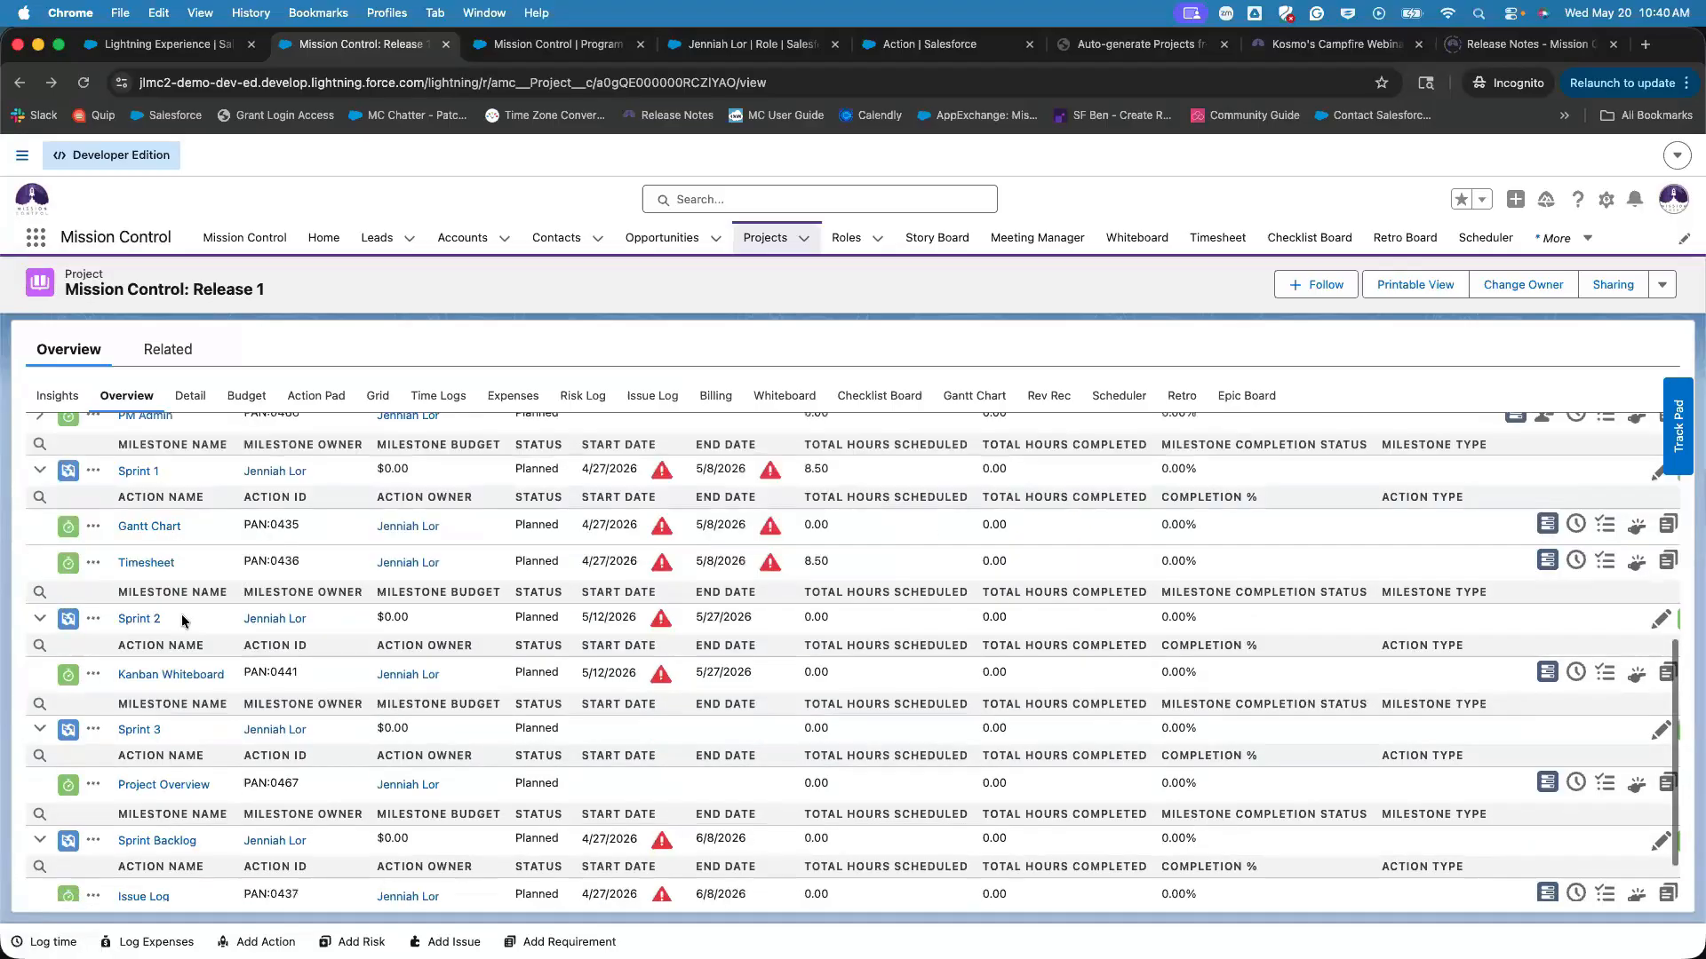
{"action": "scroll", "coordinate": [230, 577], "scroll_direction": "up", "scroll_amount": 2}
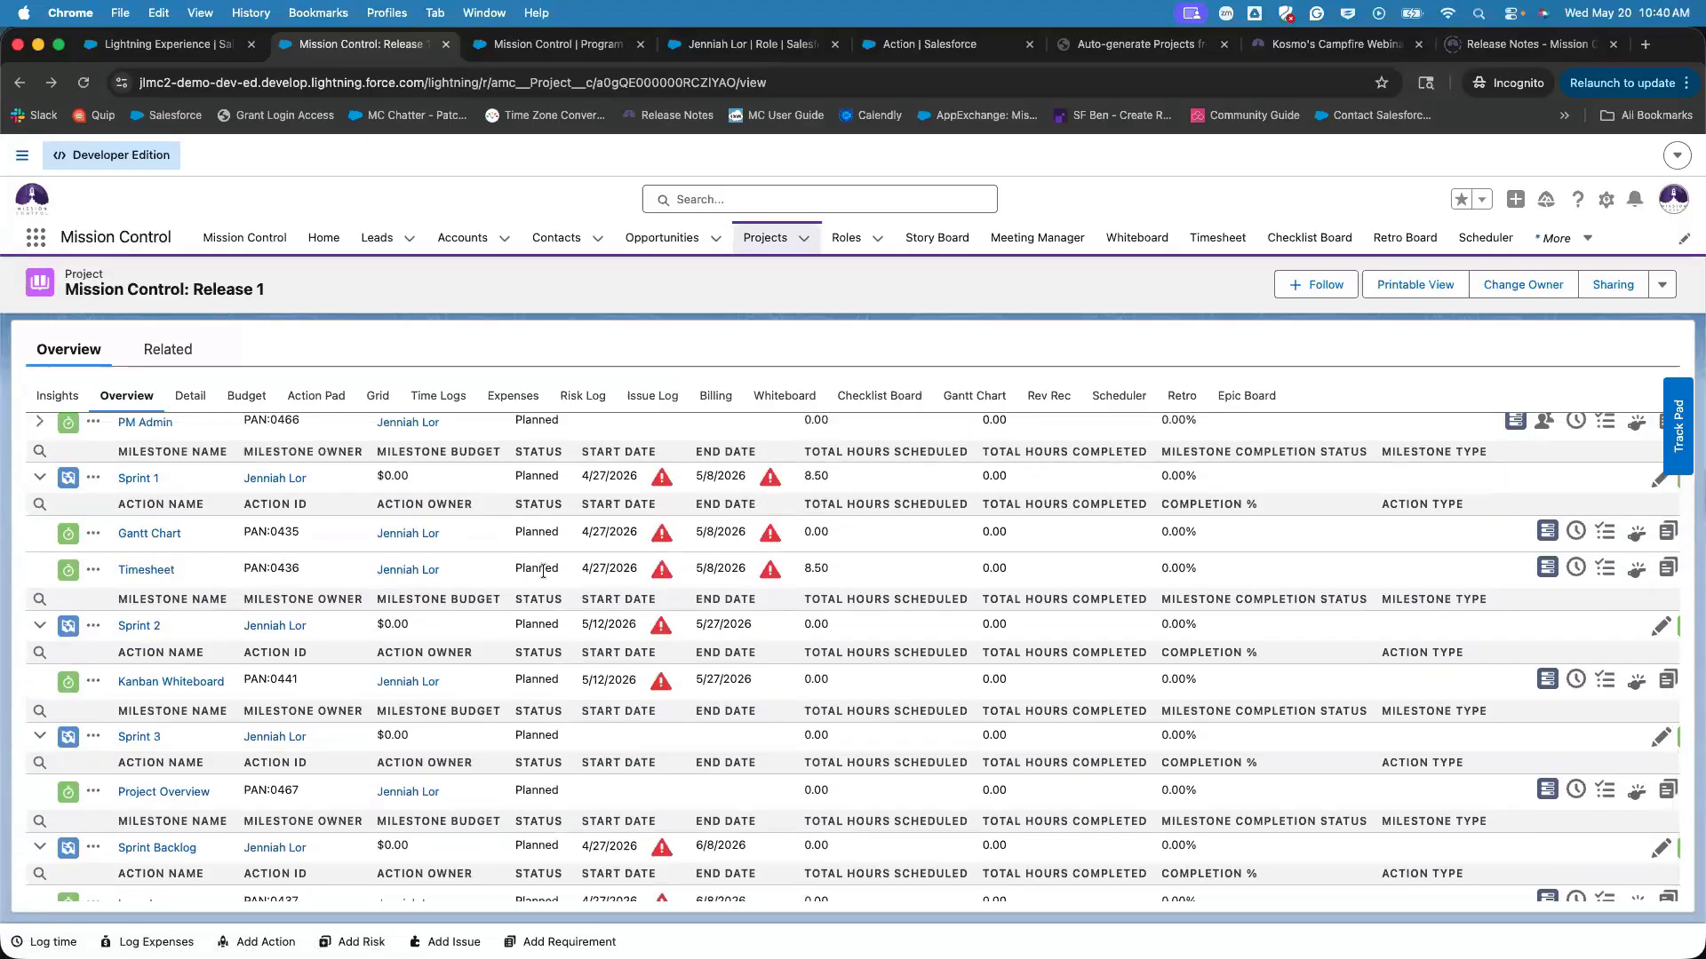
Check the Timesheet action's Total Hours Scheduled in the Work Breakdown Structure and compare it with the PM Admin action.
{"action": "left_click_drag", "start_coordinate": [241, 562], "coordinate": [963, 582]}
{"action": "left_click", "coordinate": [907, 571]}
{"action": "scroll", "coordinate": [883, 569], "scroll_direction": "up", "scroll_amount": 3}
{"action": "scroll", "coordinate": [882, 615], "scroll_direction": "down", "scroll_amount": 4}
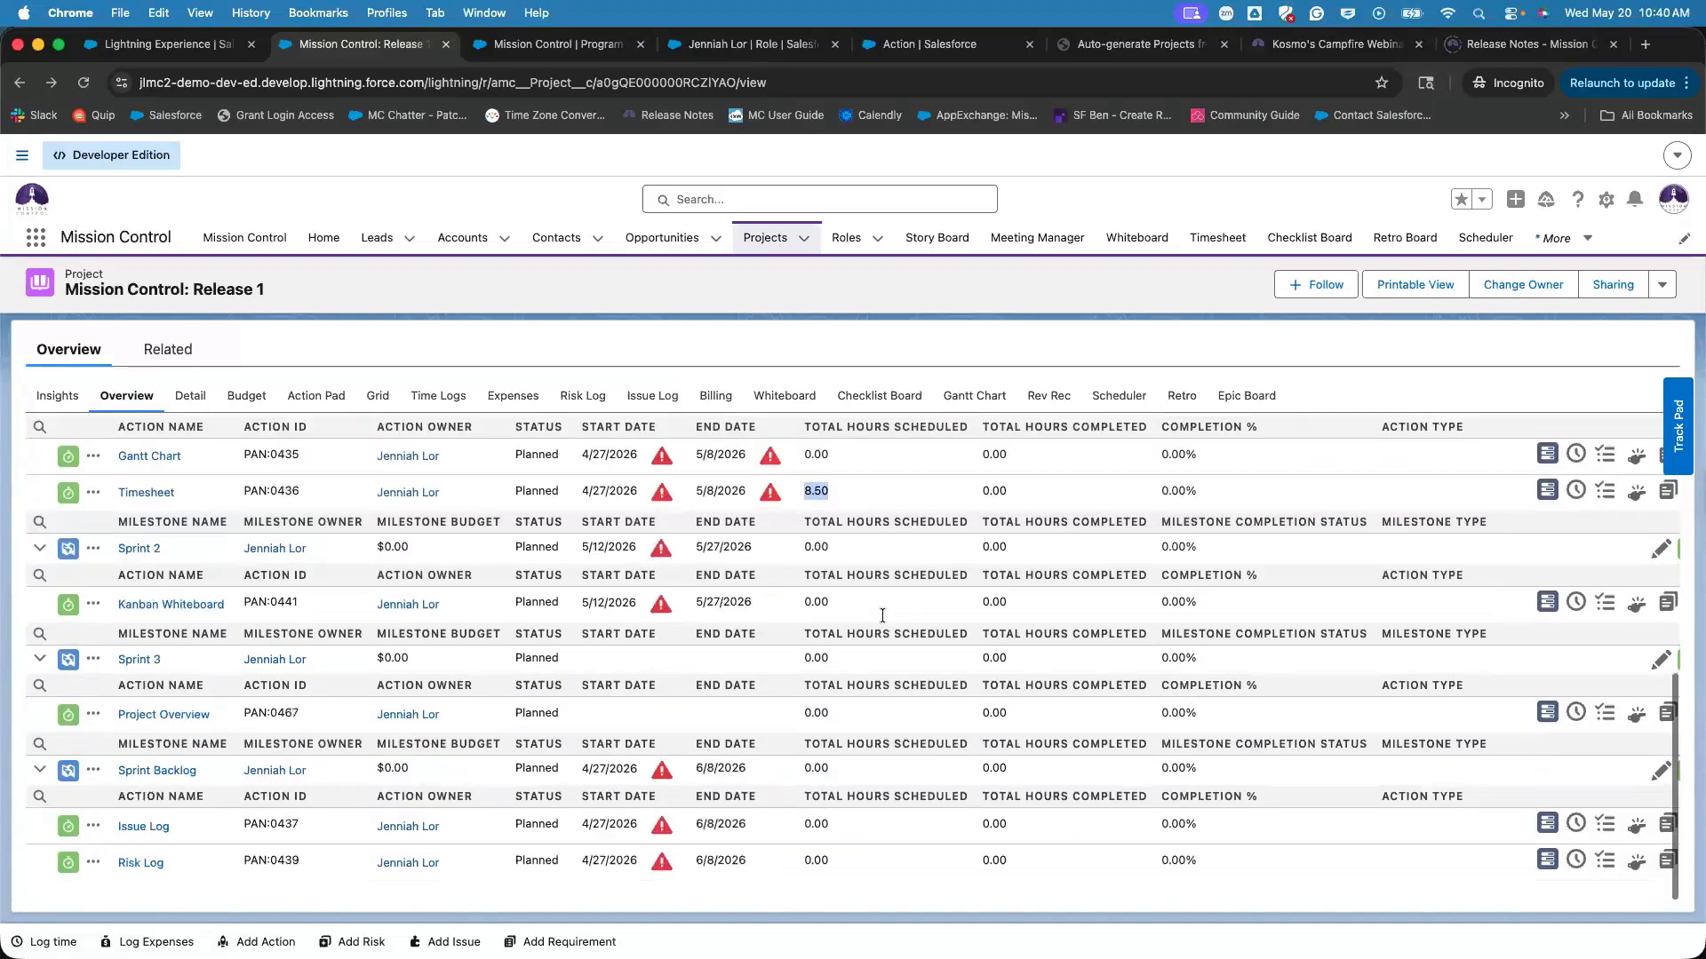
{"action": "scroll", "coordinate": [840, 491], "scroll_direction": "up", "scroll_amount": 1}
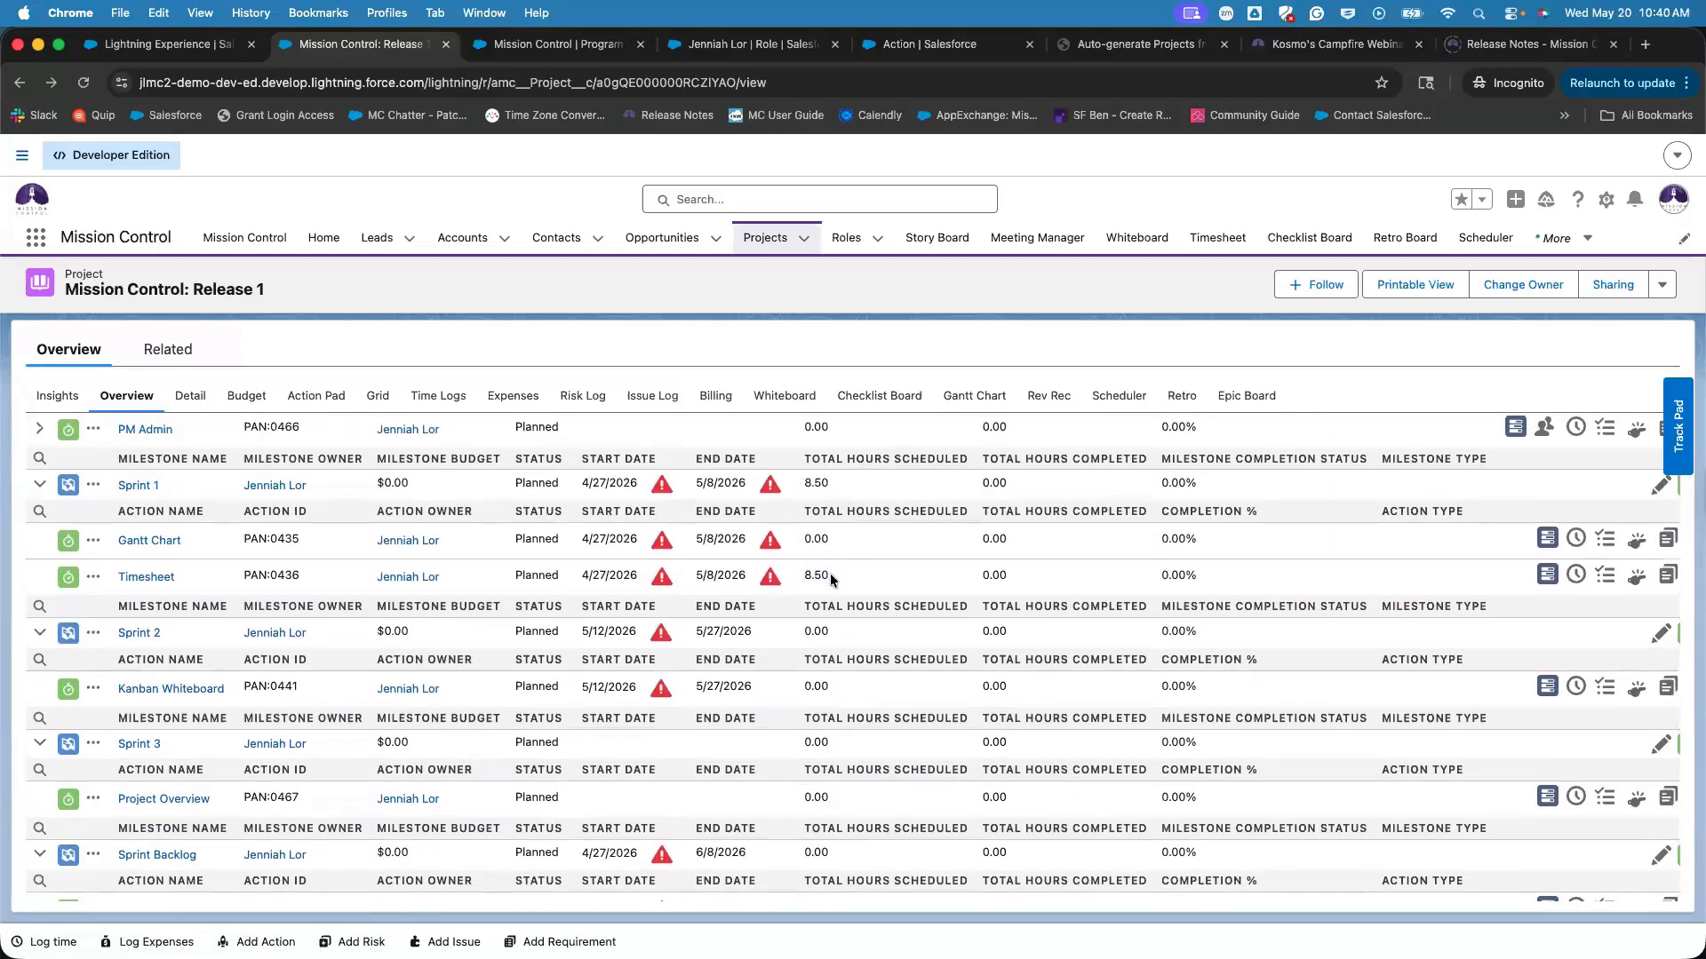
{"action": "double_click", "coordinate": [829, 573]}
{"action": "scroll", "coordinate": [279, 491], "scroll_direction": "up", "scroll_amount": 1}
{"action": "scroll", "coordinate": [278, 491], "scroll_direction": "up", "scroll_amount": 1}
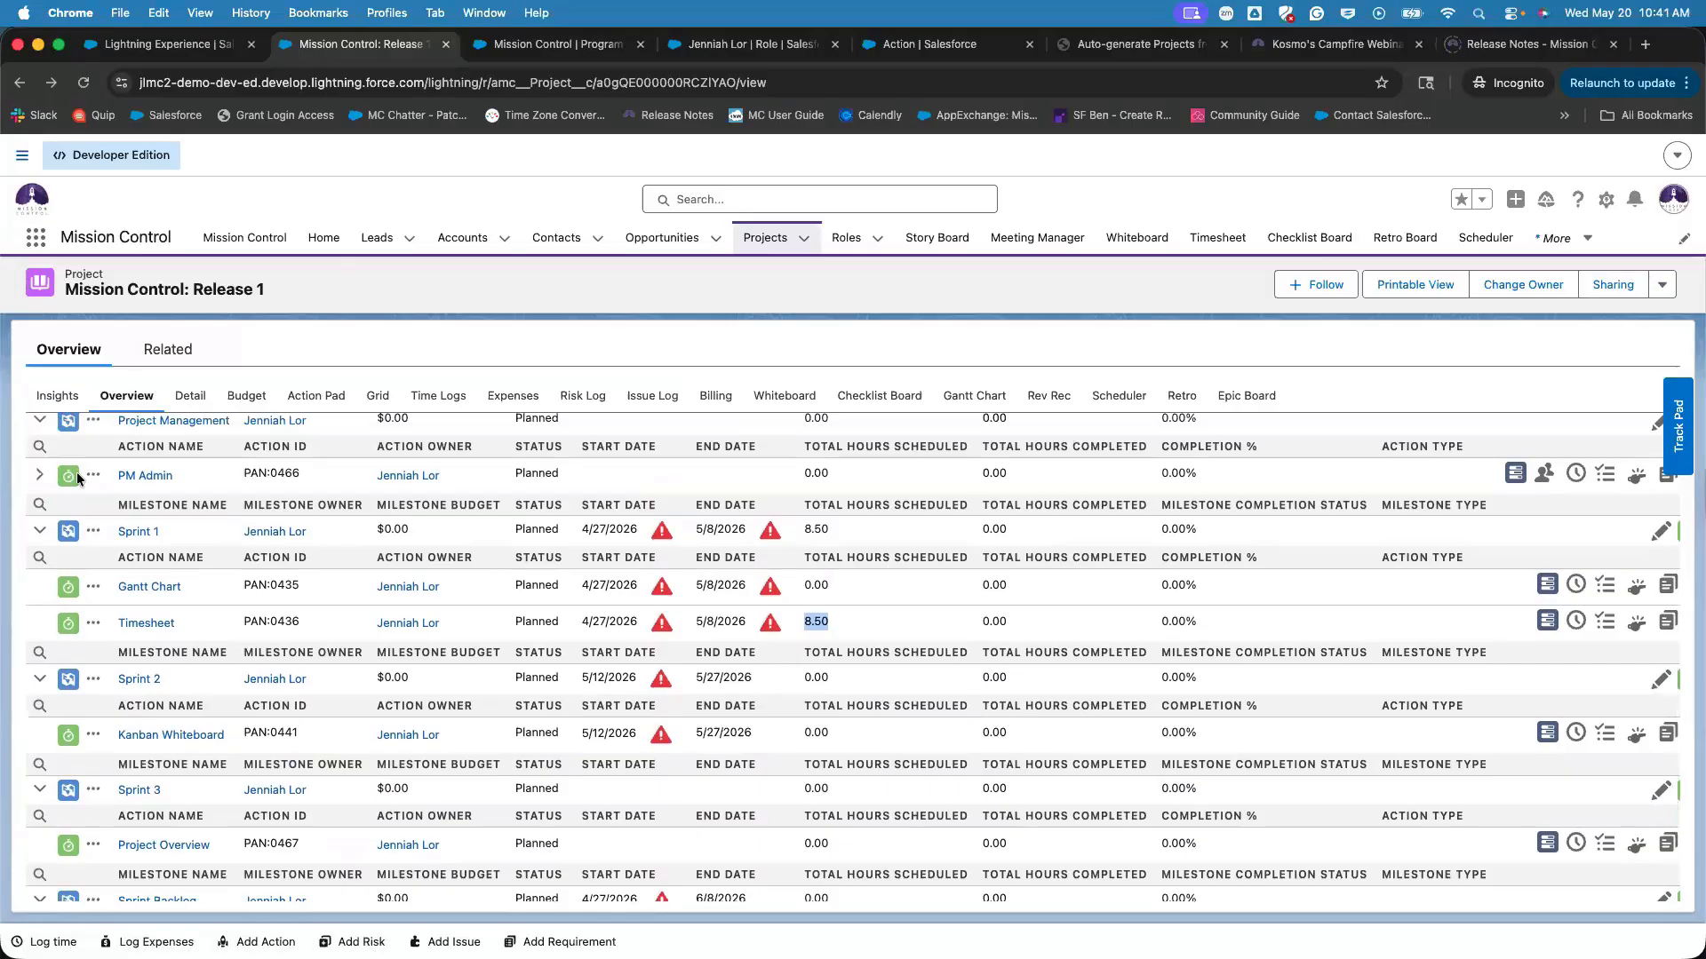
{"action": "left_click", "coordinate": [40, 478]}
{"action": "left_click", "coordinate": [40, 477]}
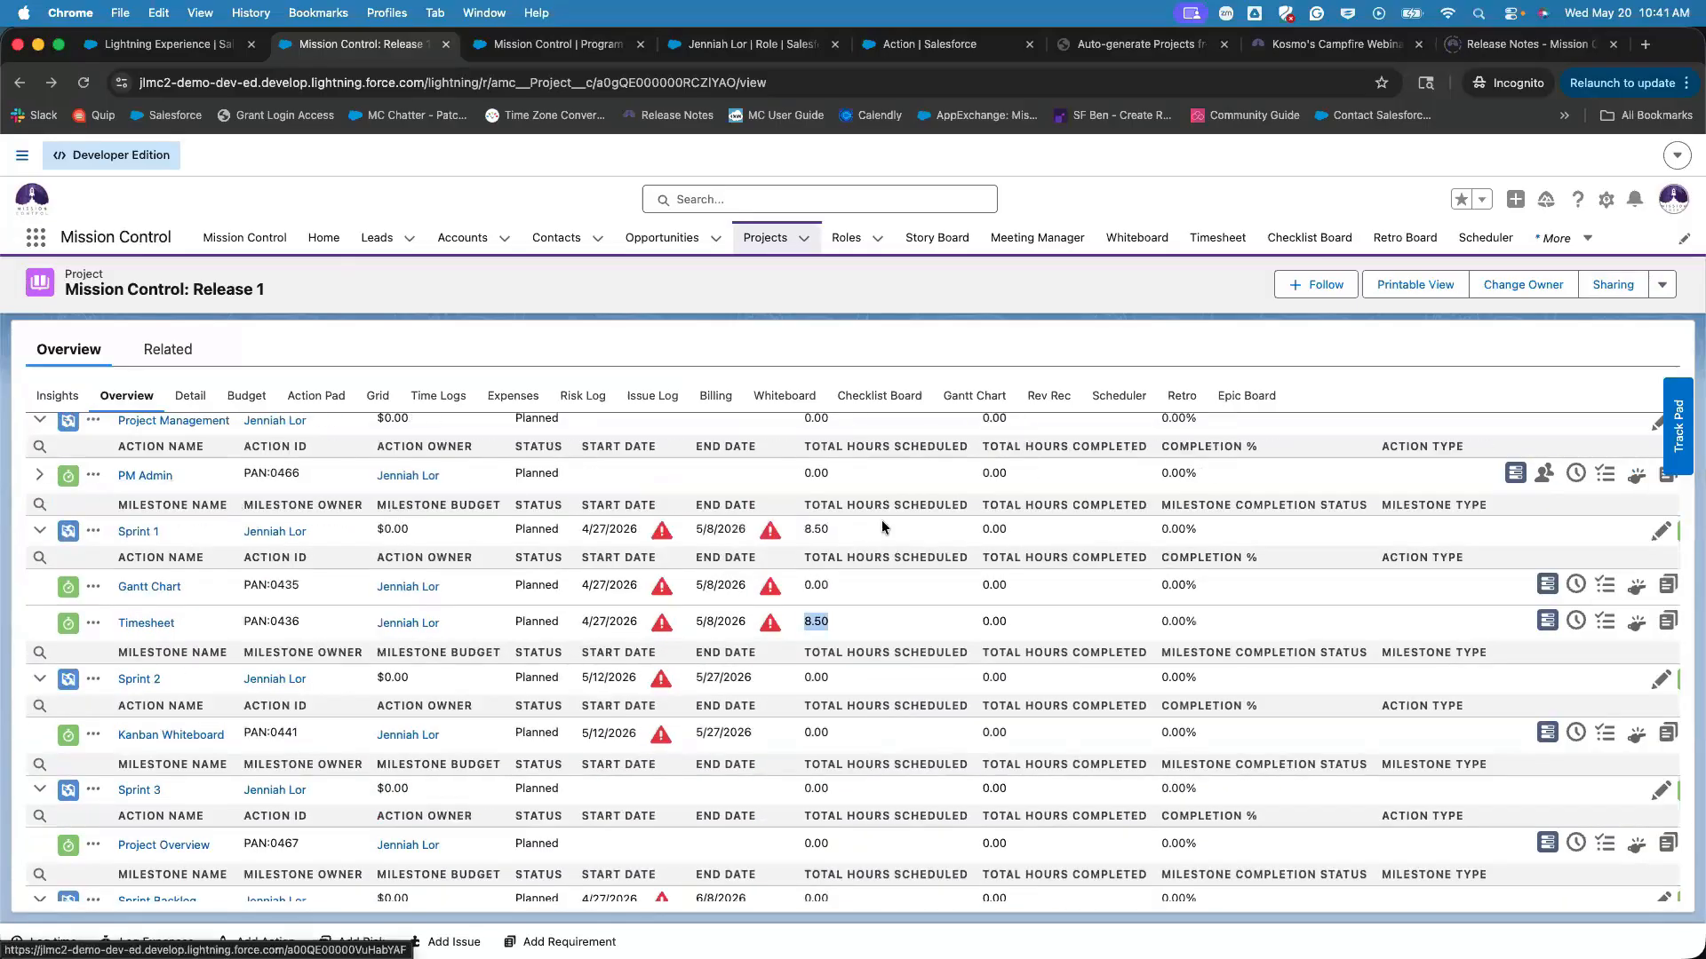
Reopen the Estimate Wizard from Release 1 and open the PM Admin action PAN:0466 at its Review Estimates section.
{"action": "left_click", "coordinate": [1662, 284]}
{"action": "scroll", "coordinate": [1606, 622], "scroll_direction": "down", "scroll_amount": 3}
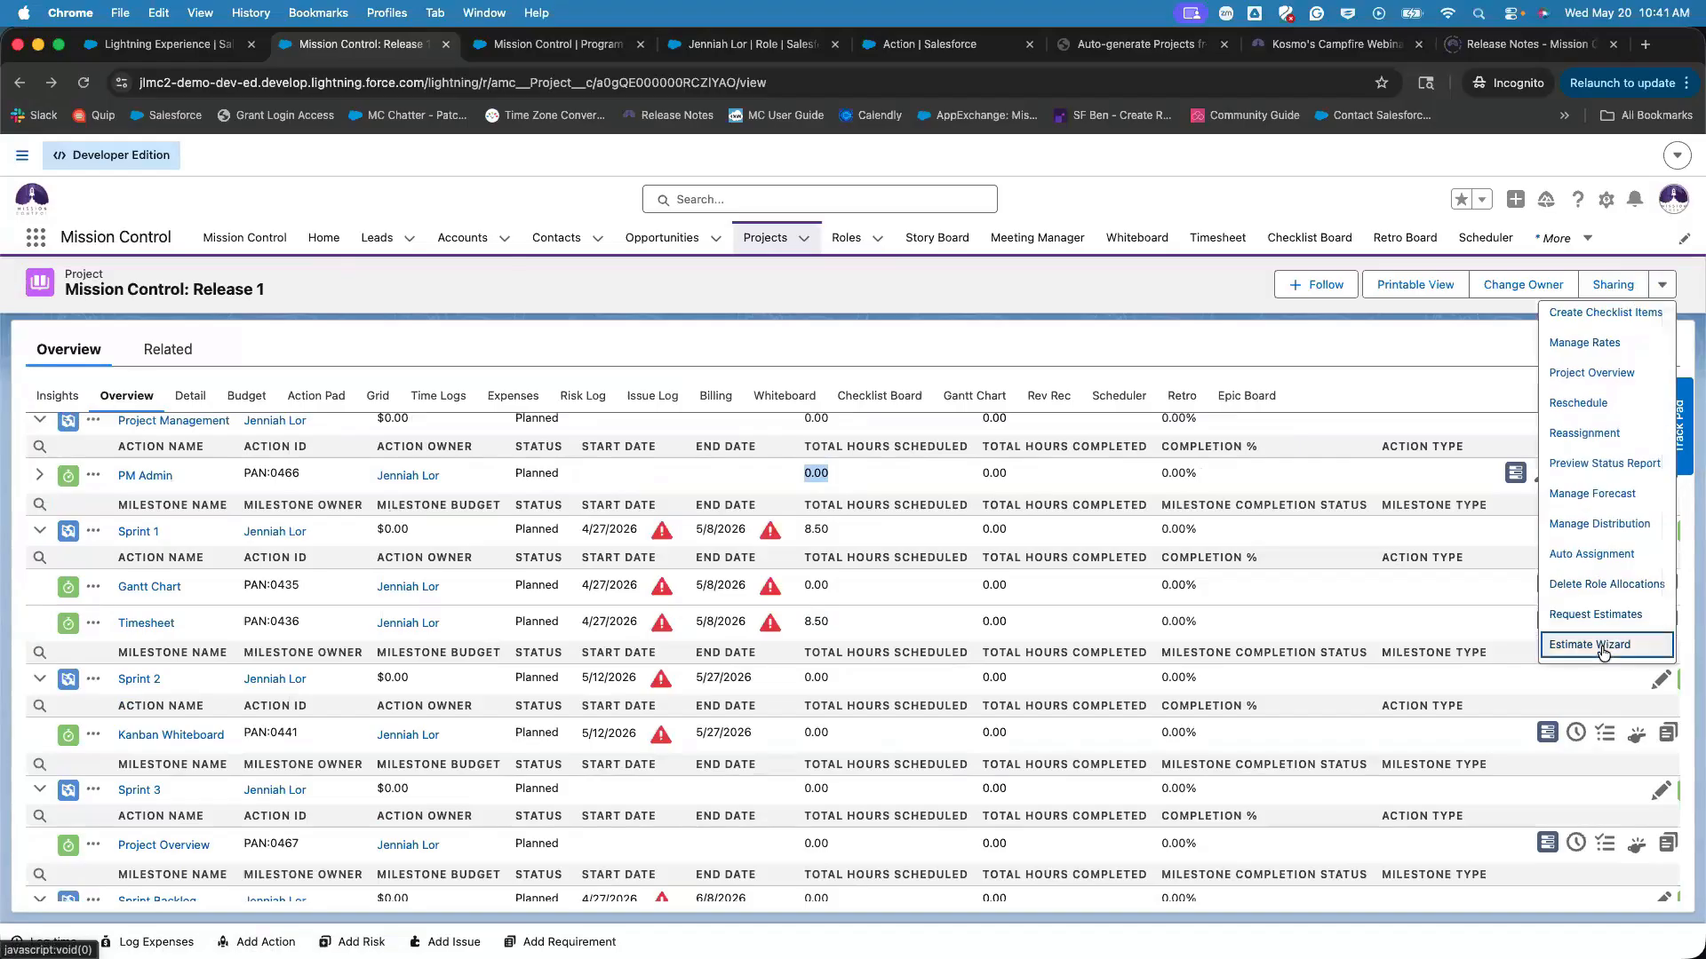
{"action": "left_click", "coordinate": [1601, 644]}
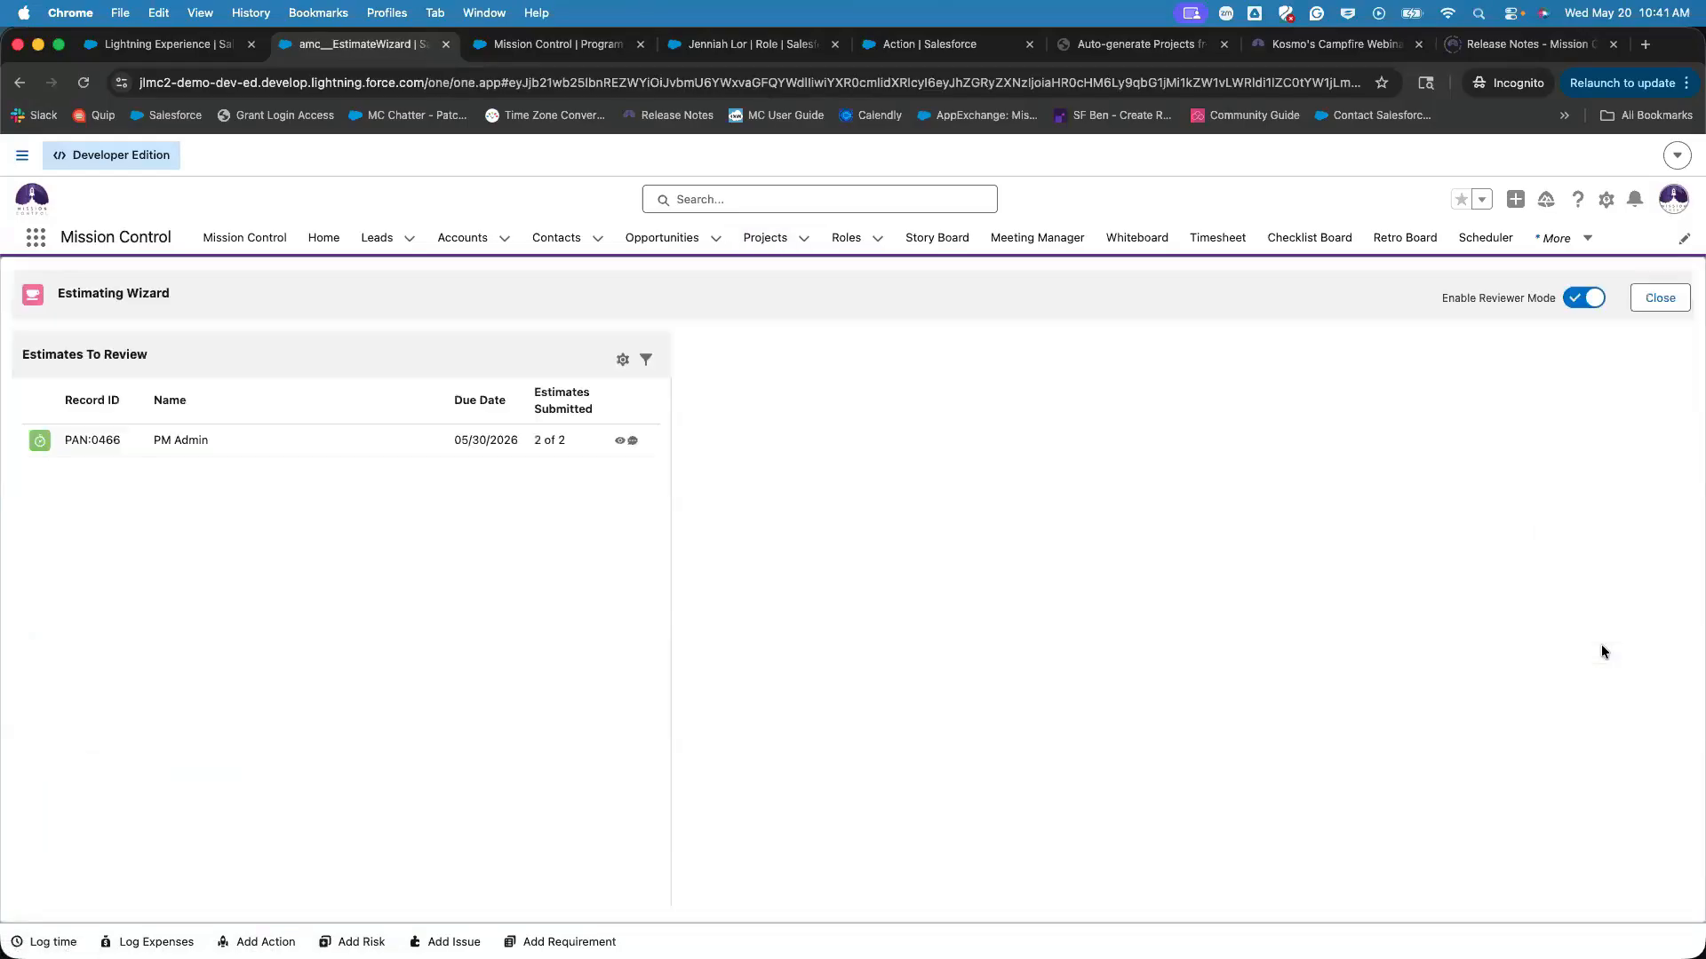
{"action": "left_click", "coordinate": [620, 440]}
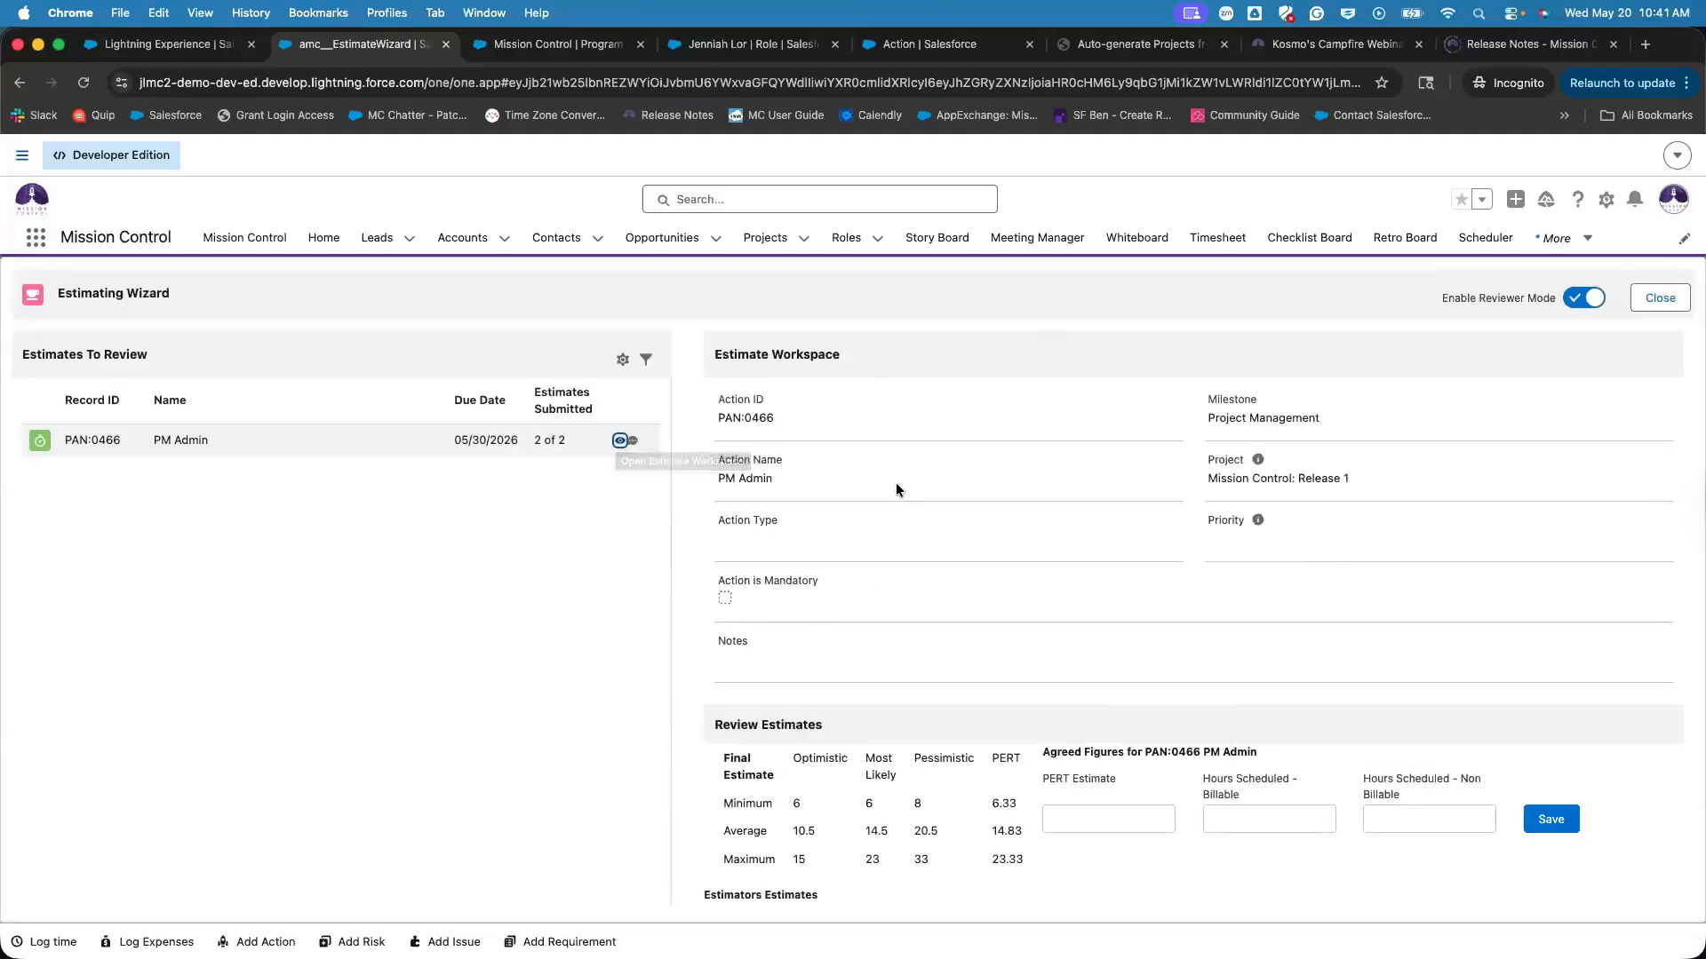
{"action": "scroll", "coordinate": [896, 483], "scroll_direction": "down", "scroll_amount": 2}
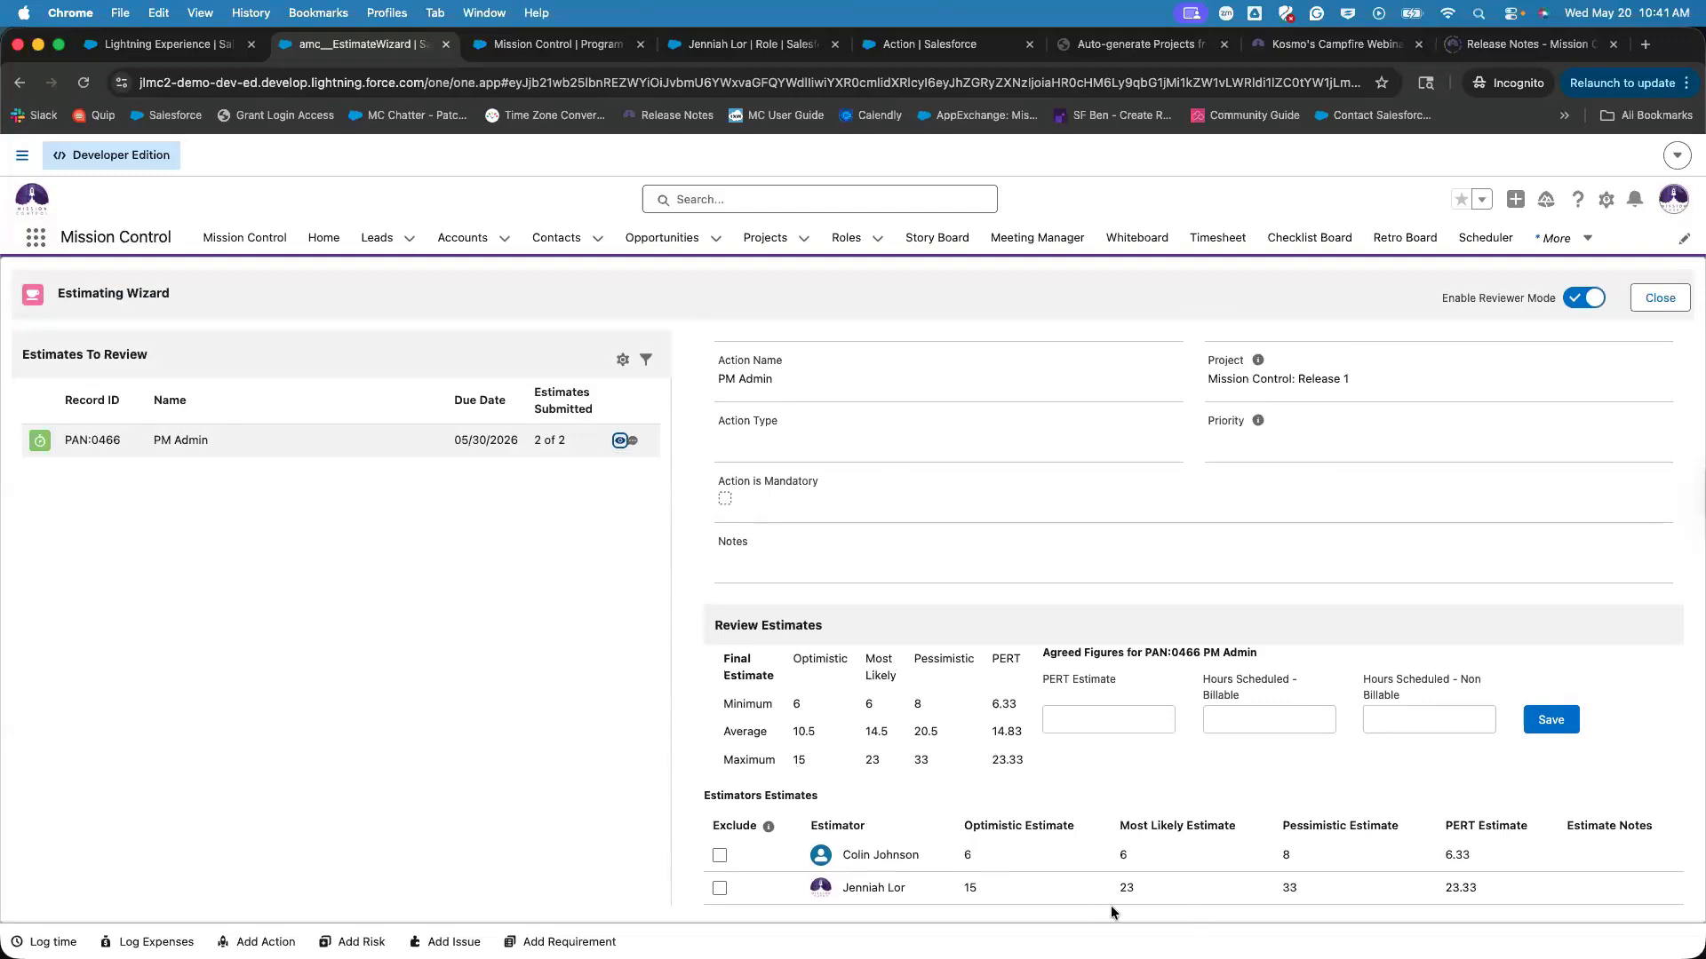
Compare both estimators' figures for PM Admin and review the average PERT value in the Final Estimate table.
{"action": "double_click", "coordinate": [1134, 888]}
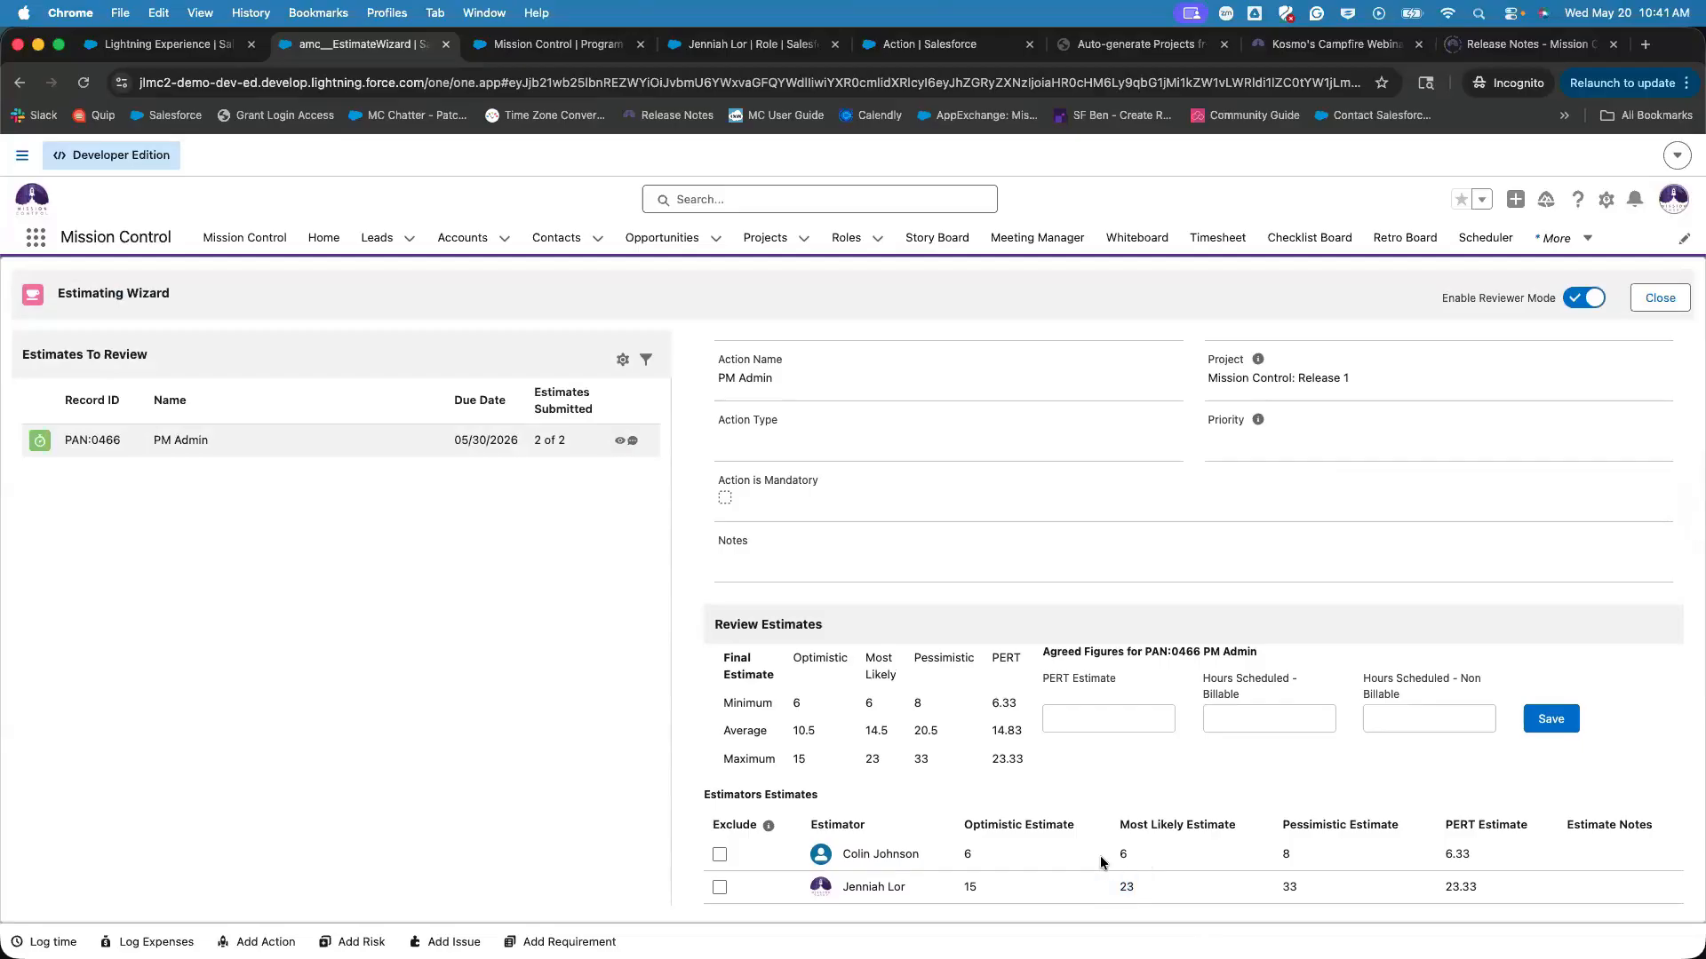
{"action": "left_click", "coordinate": [1133, 889]}
{"action": "double_click", "coordinate": [902, 854]}
{"action": "left_click_drag", "start_coordinate": [1155, 855], "coordinate": [1089, 855]}
{"action": "left_click", "coordinate": [979, 727]}
{"action": "double_click", "coordinate": [989, 732]}
{"action": "left_click", "coordinate": [1092, 720]}
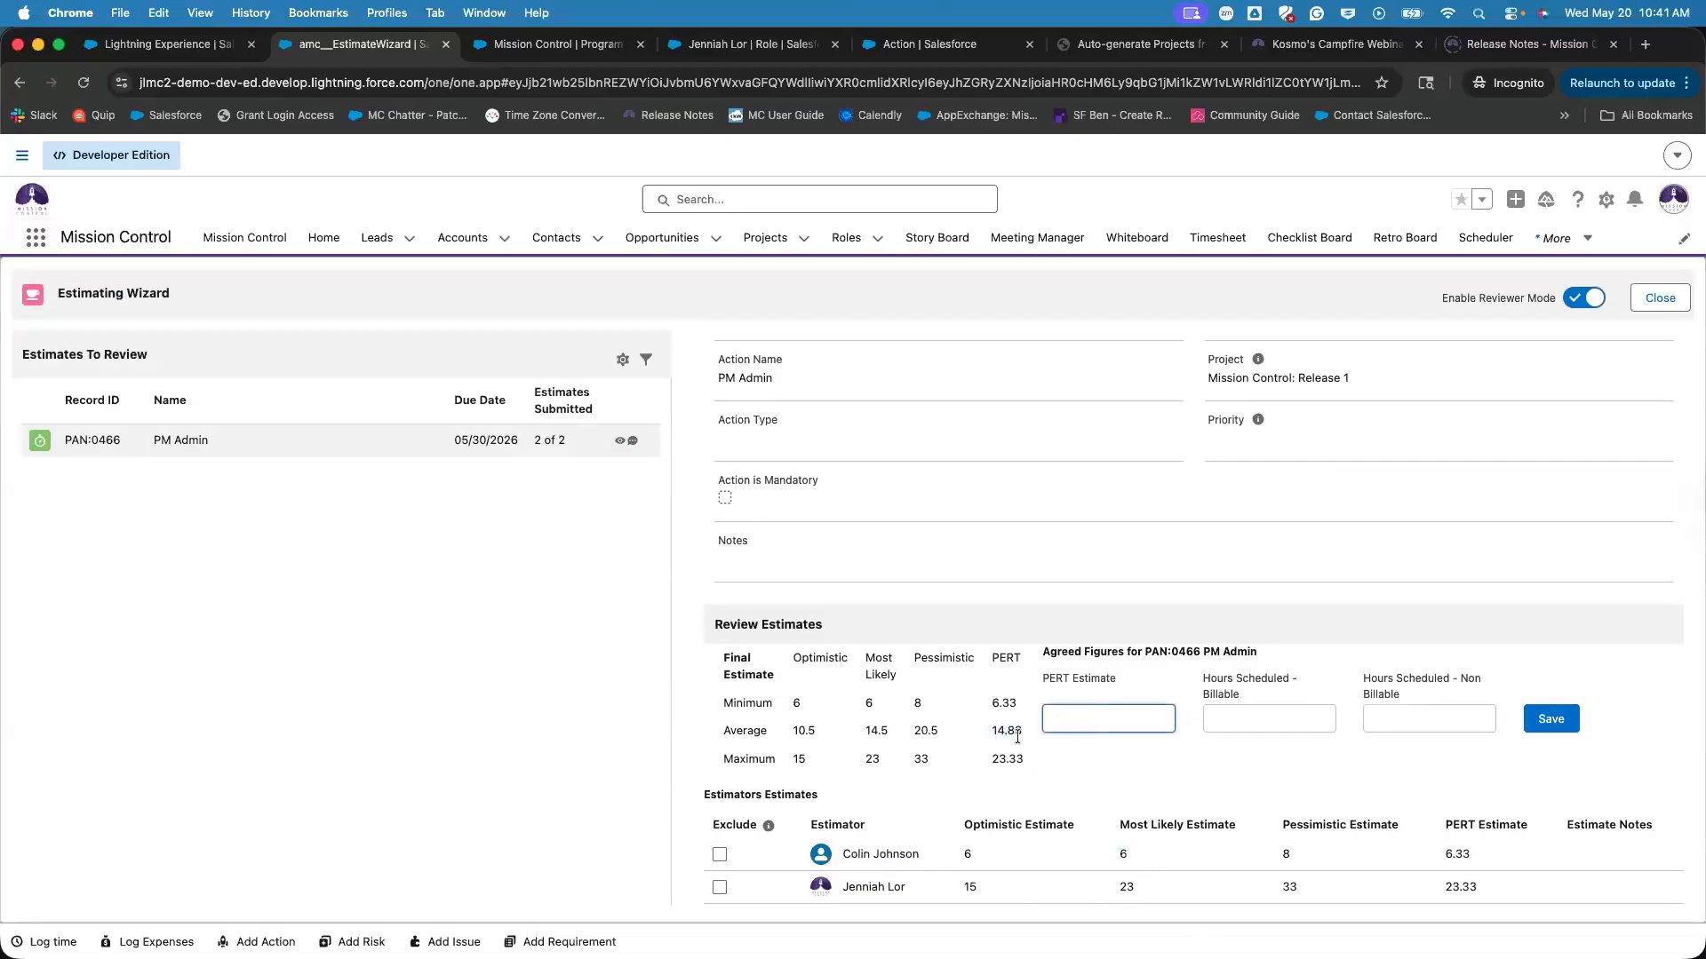
{"action": "left_click_drag", "start_coordinate": [1022, 732], "coordinate": [970, 732]}
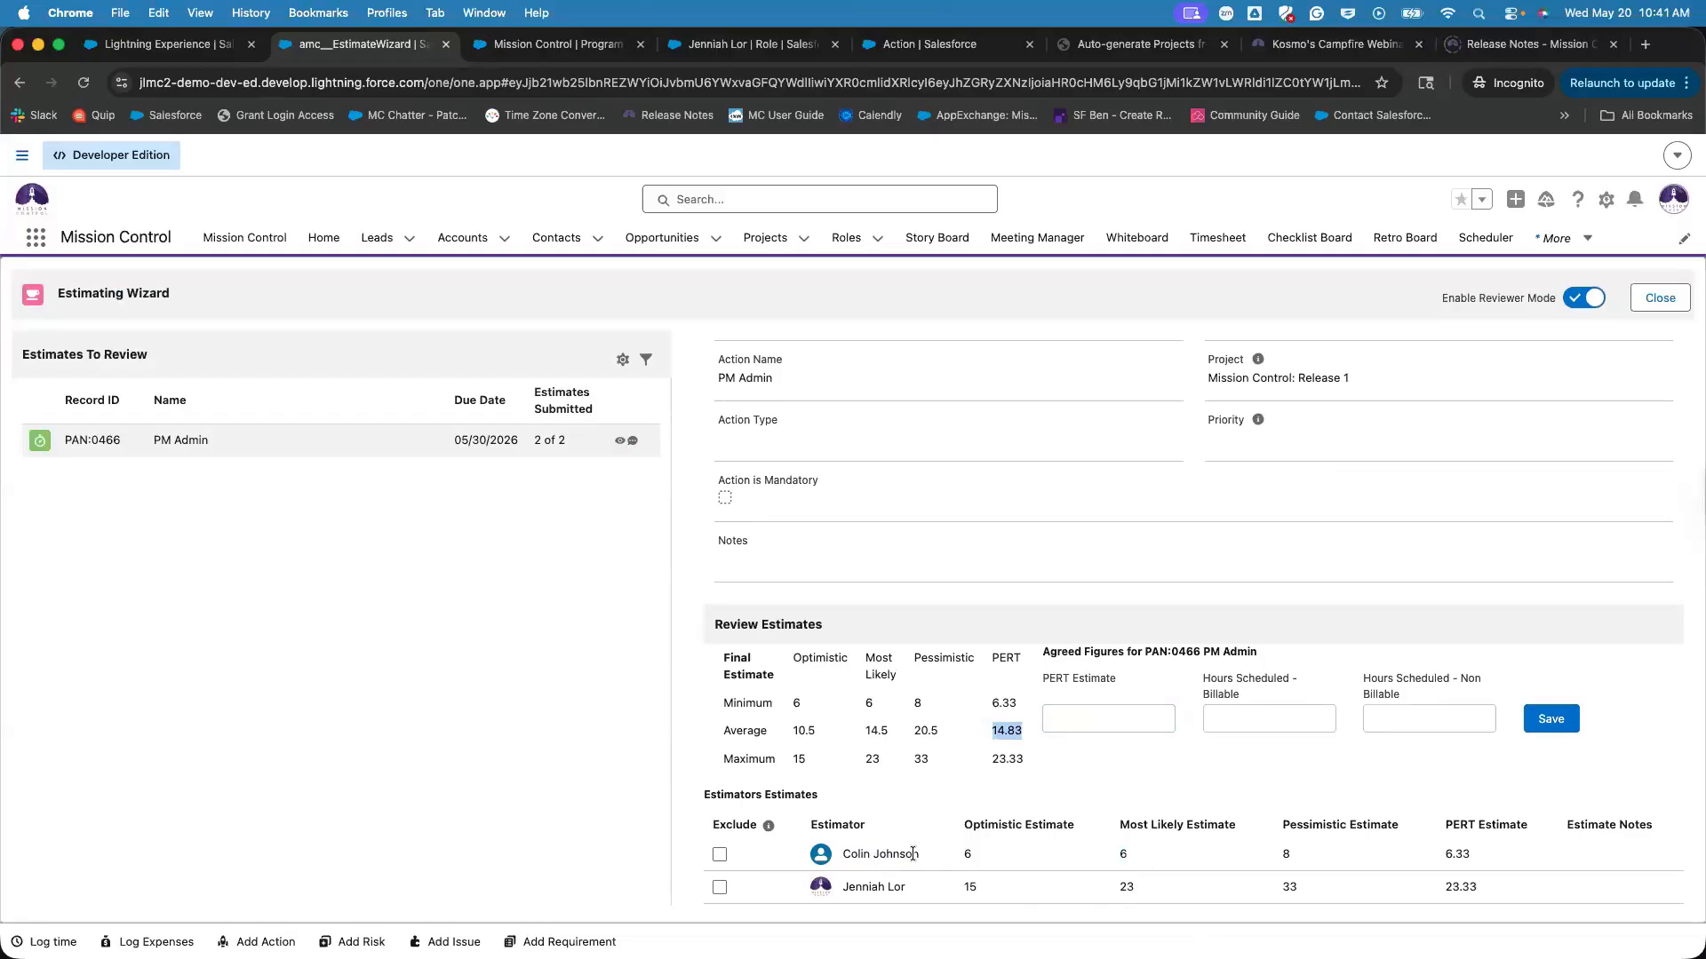
{"action": "left_click", "coordinate": [1081, 717]}
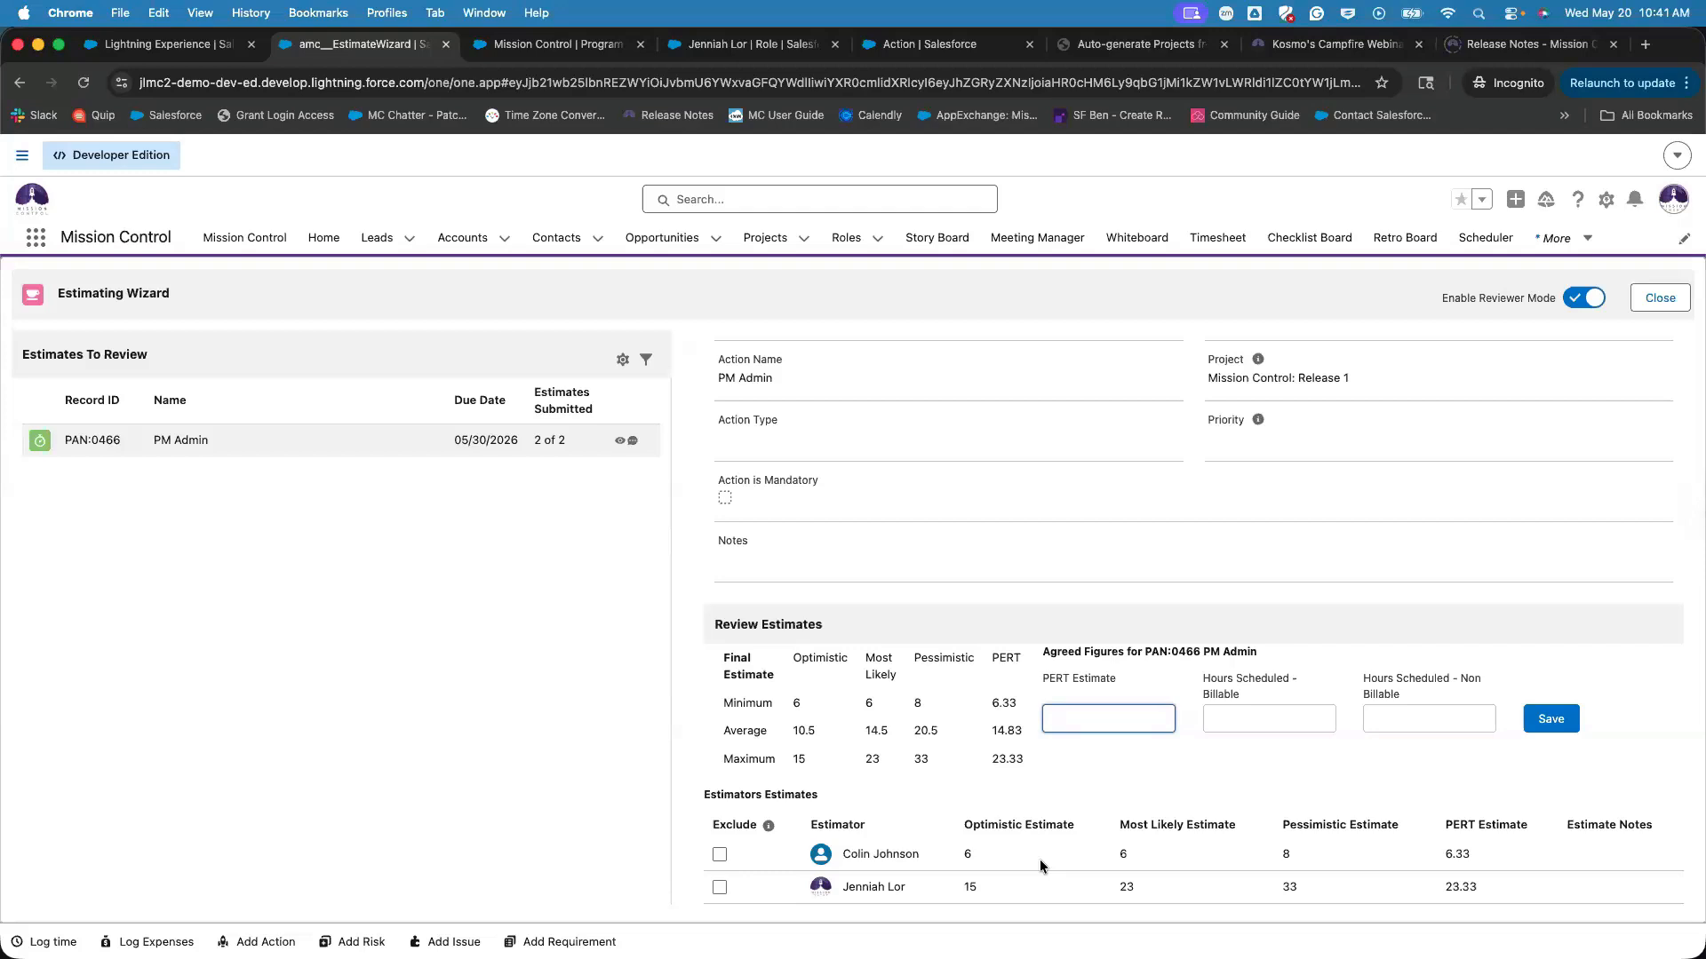
Exclude the first listed estimator from PM Admin's final estimate figures and include that estimator again.
{"action": "mouse_move", "coordinate": [852, 887]}
{"action": "left_mouse_down"}
{"action": "mouse_move", "coordinate": [1010, 883]}
{"action": "mouse_move", "coordinate": [835, 887]}
{"action": "left_mouse_up"}
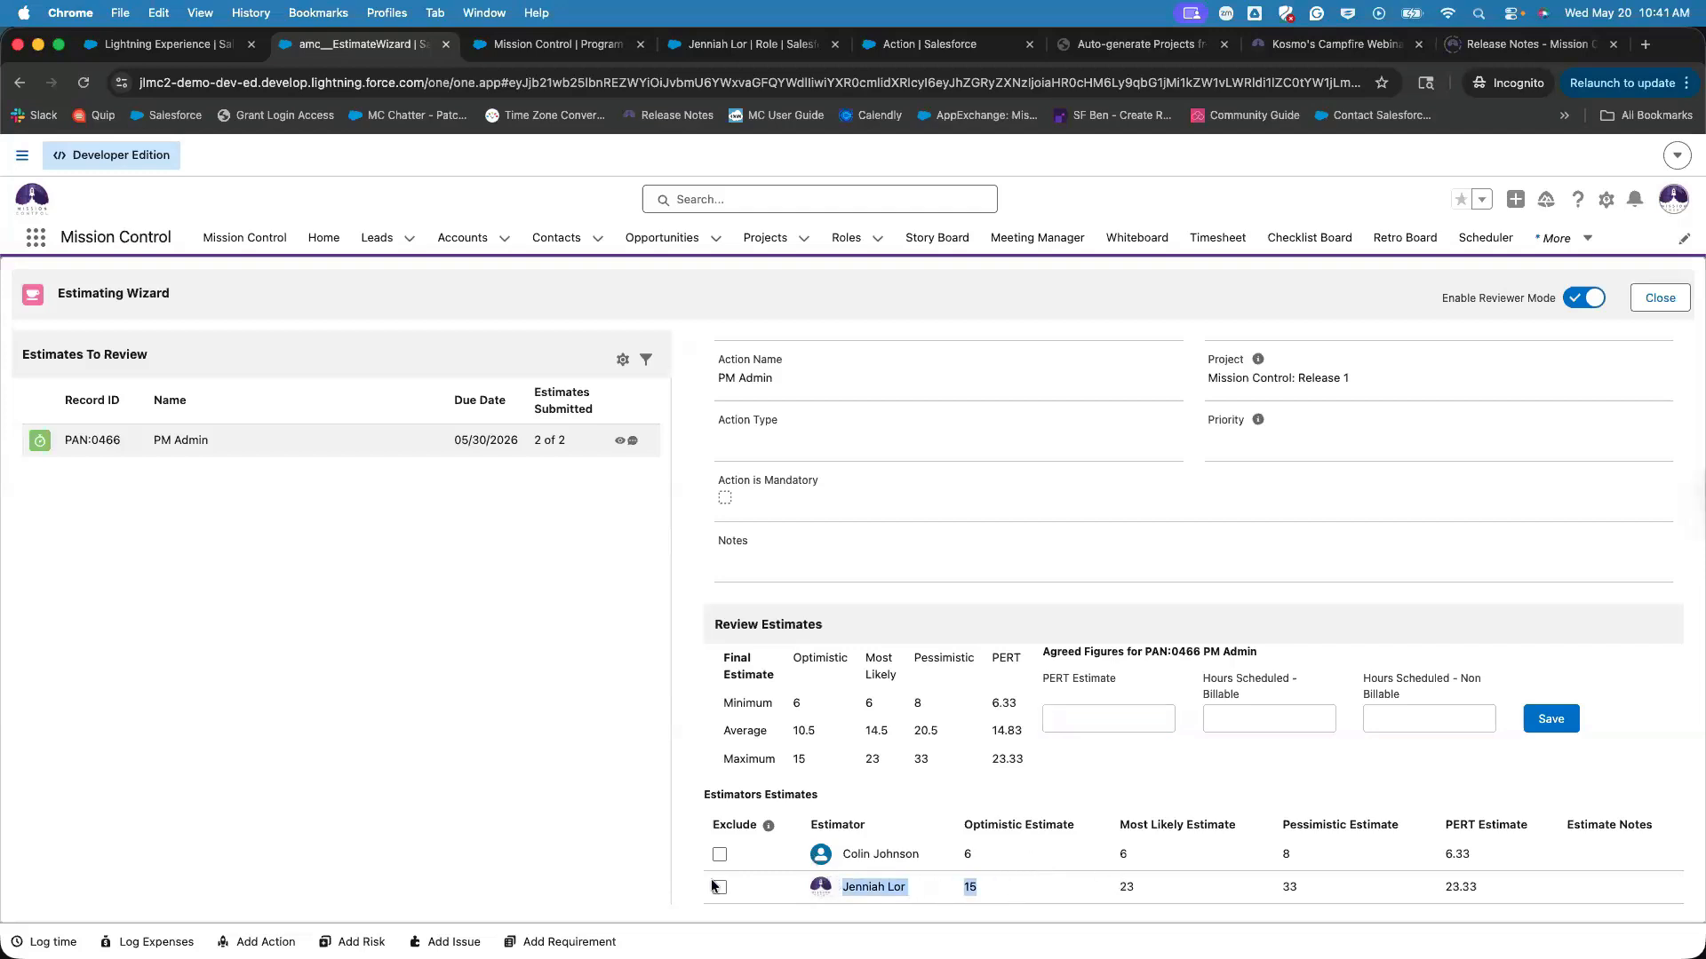
{"action": "left_click", "coordinate": [719, 855]}
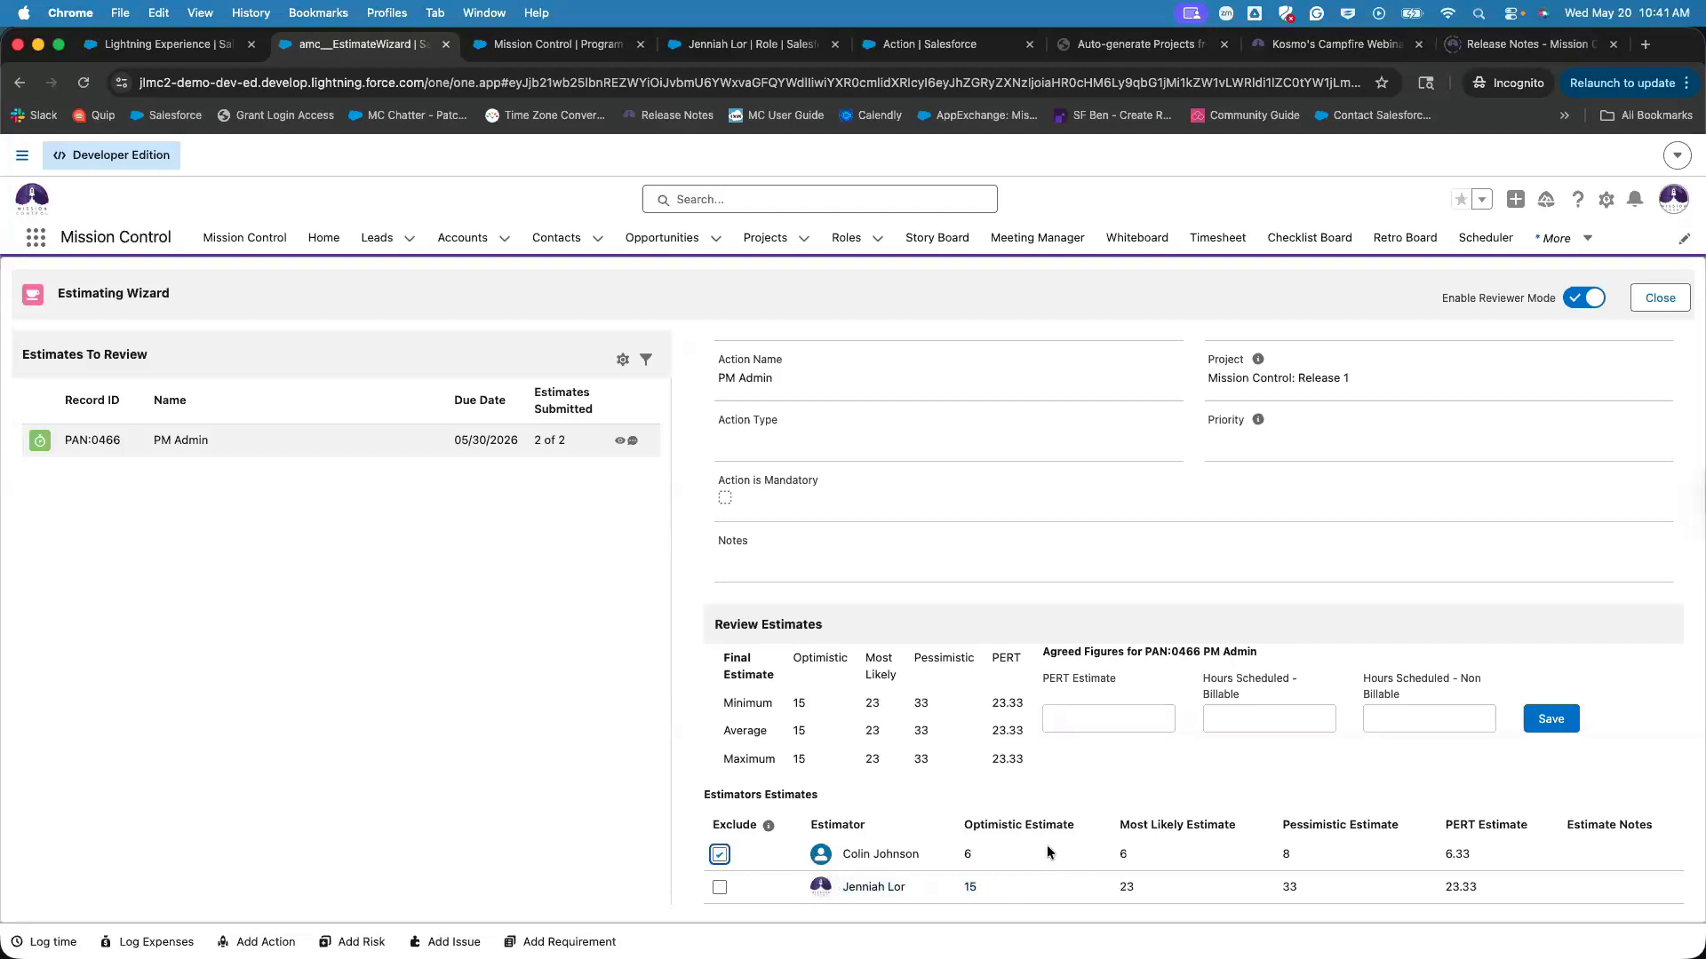
{"action": "left_click", "coordinate": [723, 853]}
Set PM Admin's agreed PERT Estimate to 20 and its billable Hours Scheduled to 20.
{"action": "left_click", "coordinate": [1060, 721]}
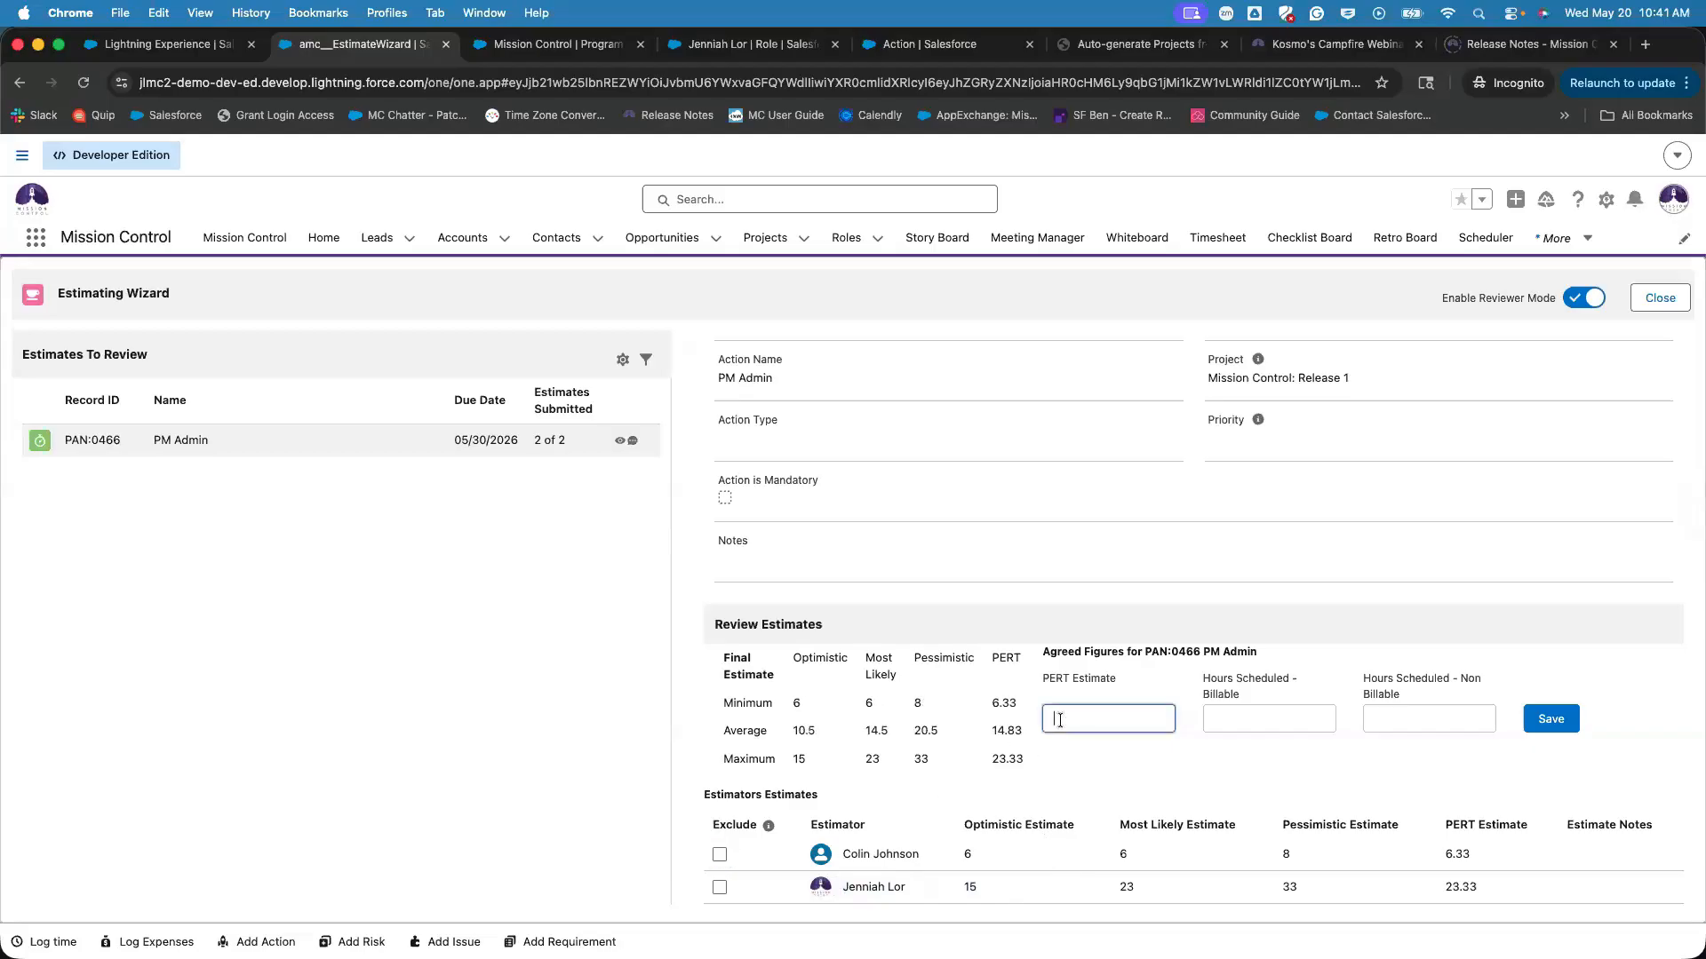
{"action": "type", "text": "20"}
{"action": "left_click", "coordinate": [1291, 715]}
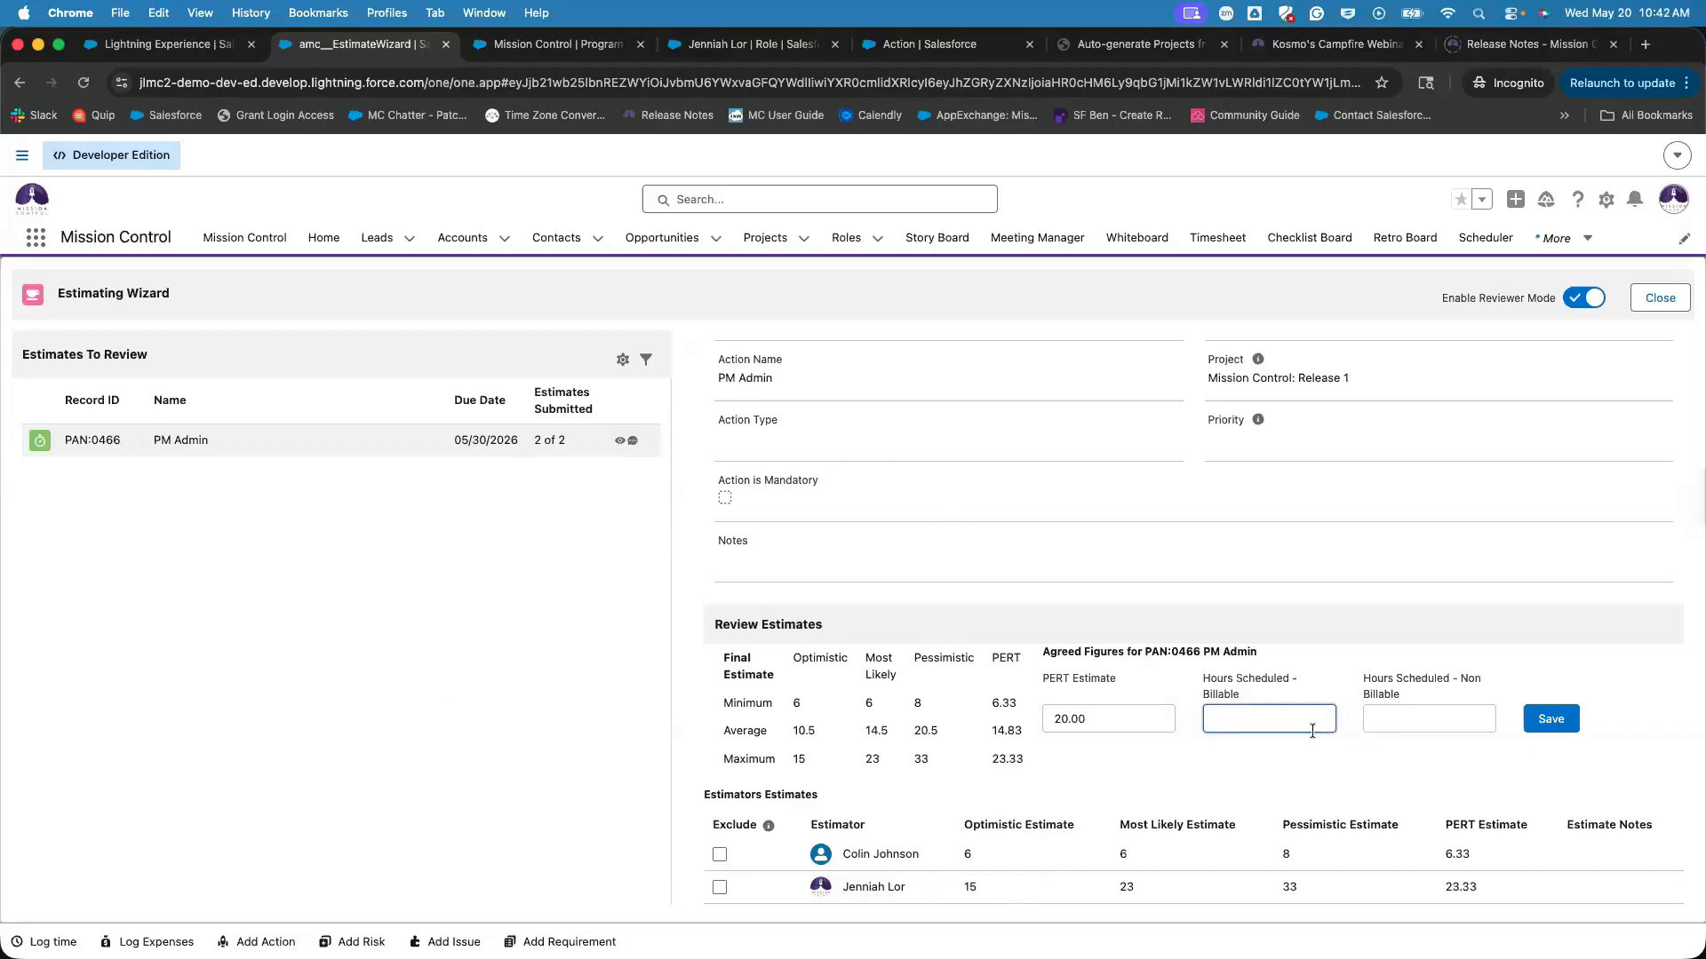
{"action": "type", "text": "20"}
{"action": "left_click", "coordinate": [1329, 772]}
{"action": "left_click", "coordinate": [1139, 714]}
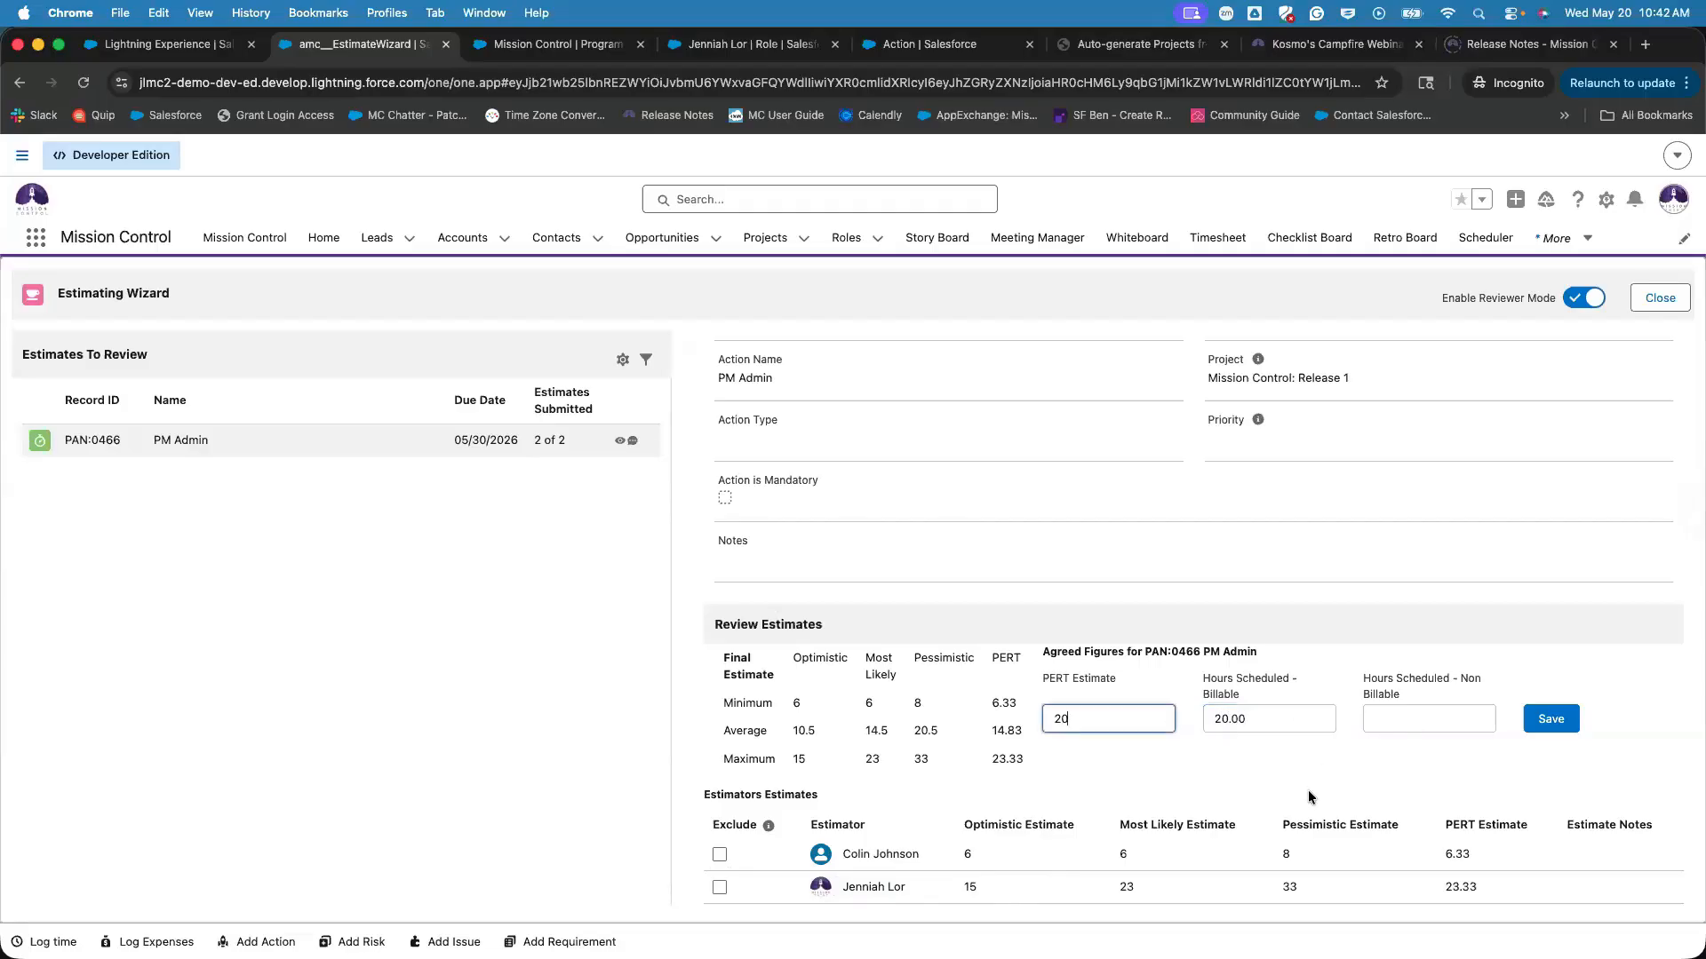
{"action": "left_click", "coordinate": [1296, 782]}
Change PM Admin's agreed PERT Estimate to 14.83, round it to 15, and save the agreed figures.
{"action": "double_click", "coordinate": [1147, 716]}
{"action": "type", "text": "14.83"}
{"action": "left_click", "coordinate": [1146, 751]}
{"action": "double_click", "coordinate": [1131, 710]}
{"action": "type", "text": "15"}
{"action": "left_click", "coordinate": [1213, 755]}
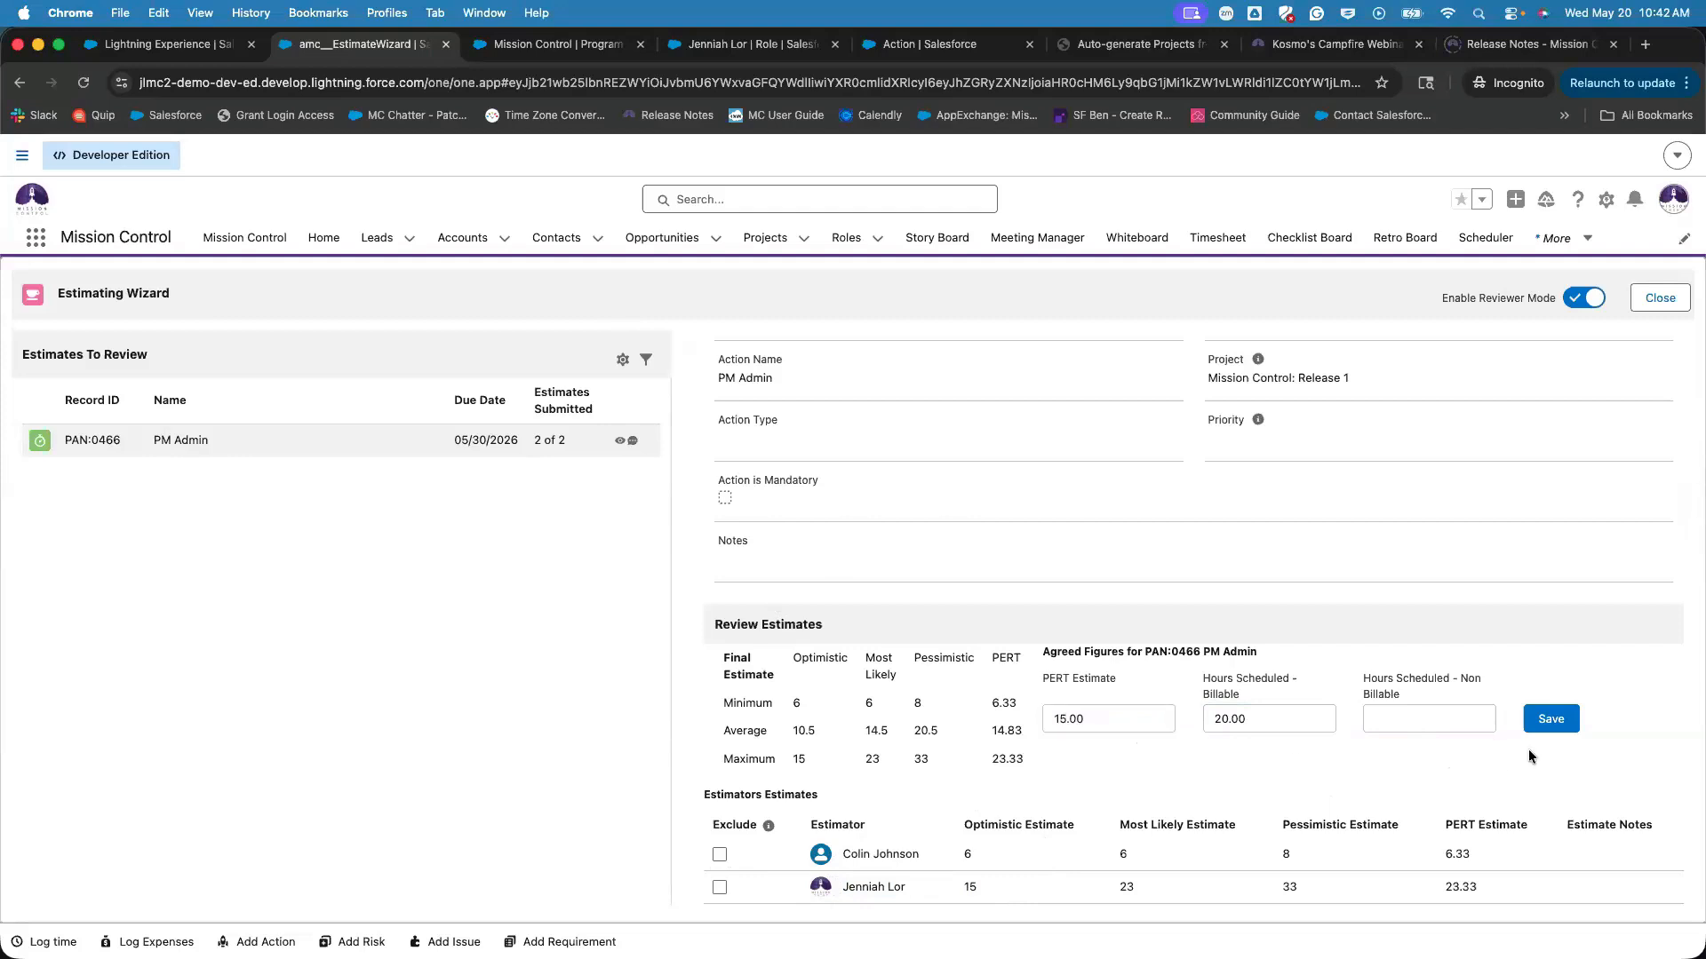
{"action": "left_click", "coordinate": [1552, 720]}
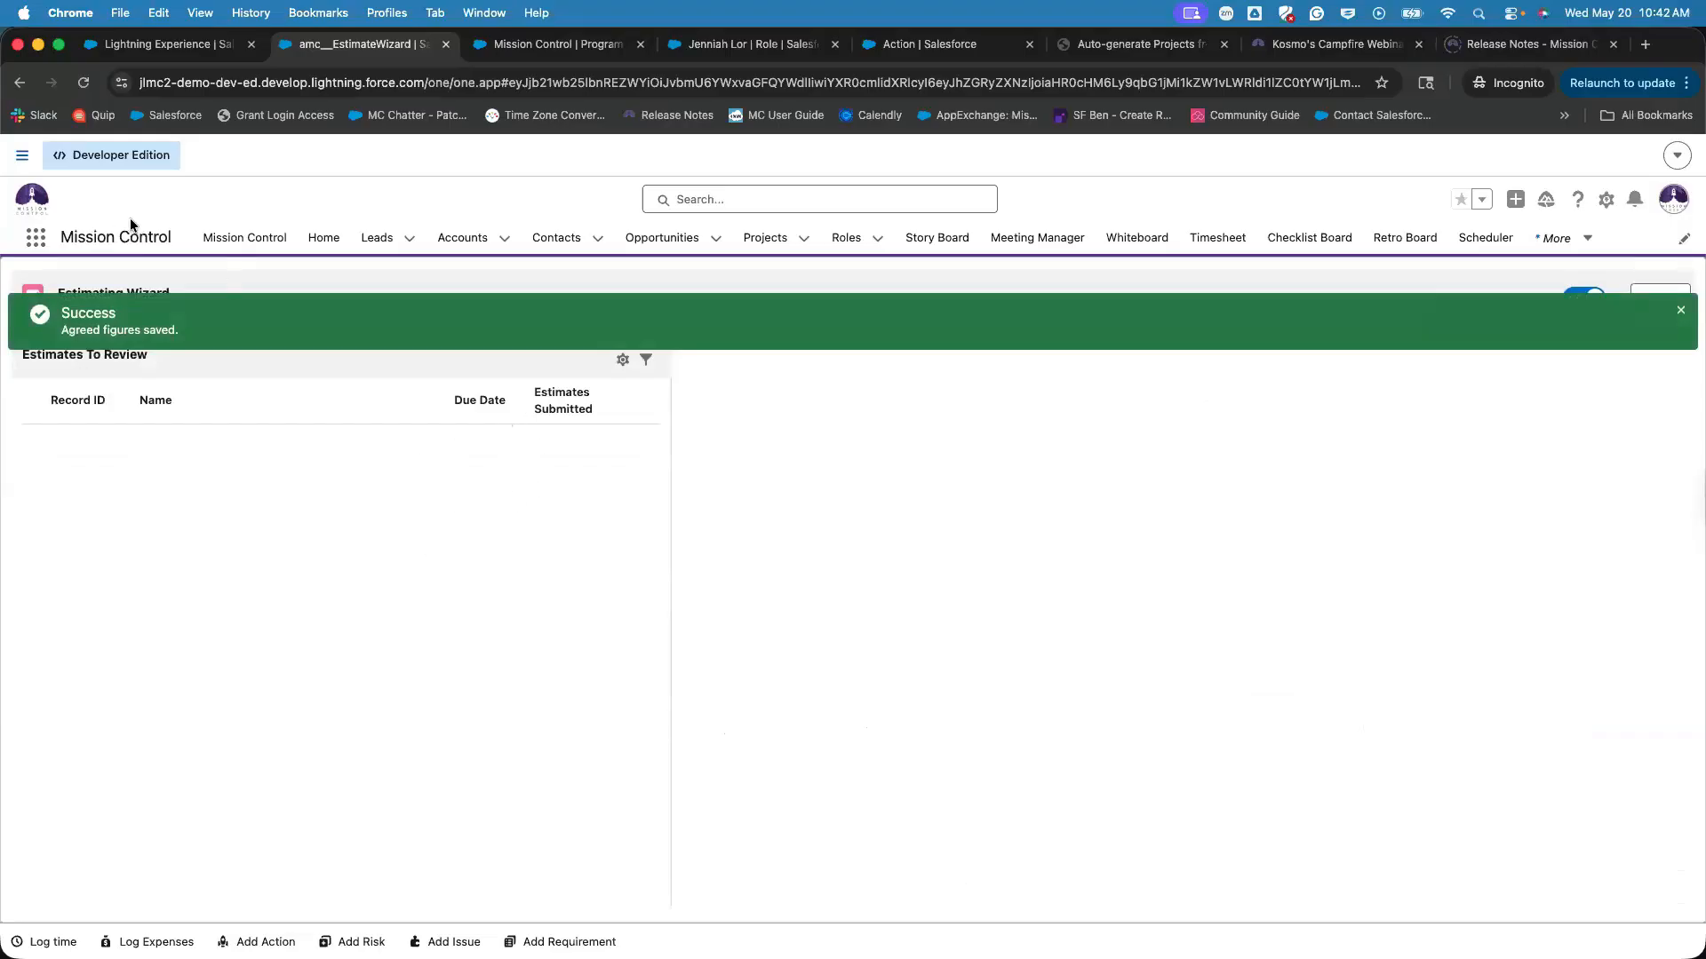
Return to the Release 1 project and check PM Admin's Total Hours Scheduled in the Work Breakdown Structure.
{"action": "left_click", "coordinate": [17, 85]}
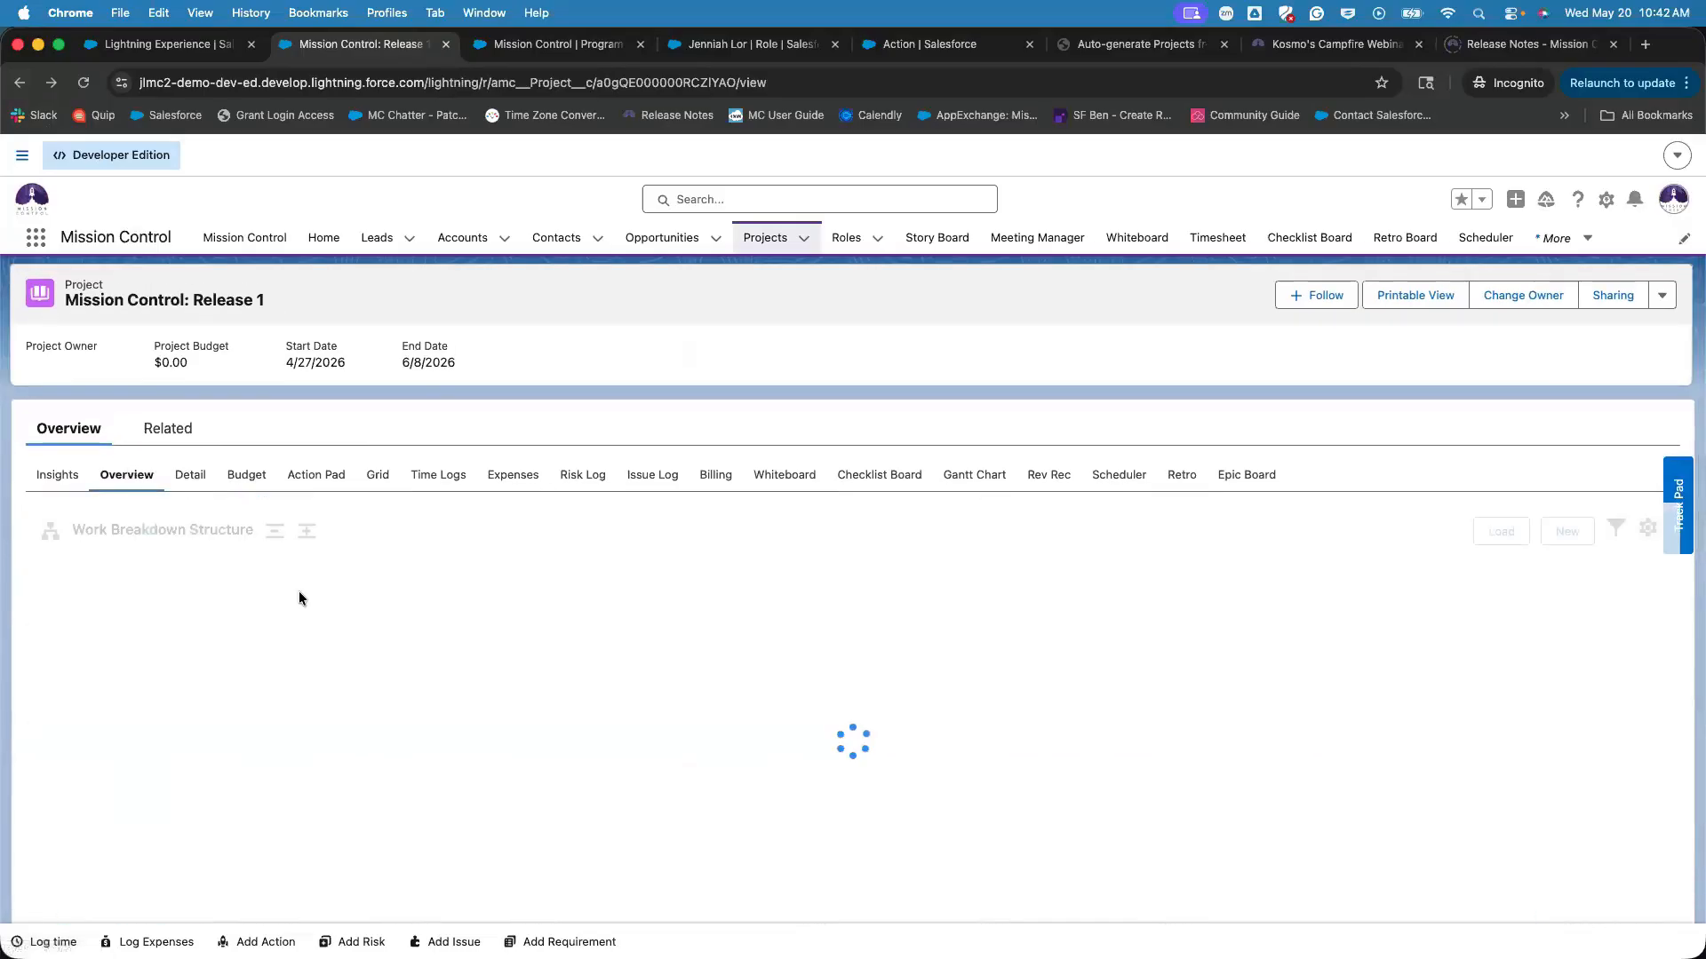
{"action": "scroll", "coordinate": [298, 590], "scroll_direction": "down", "scroll_amount": 5}
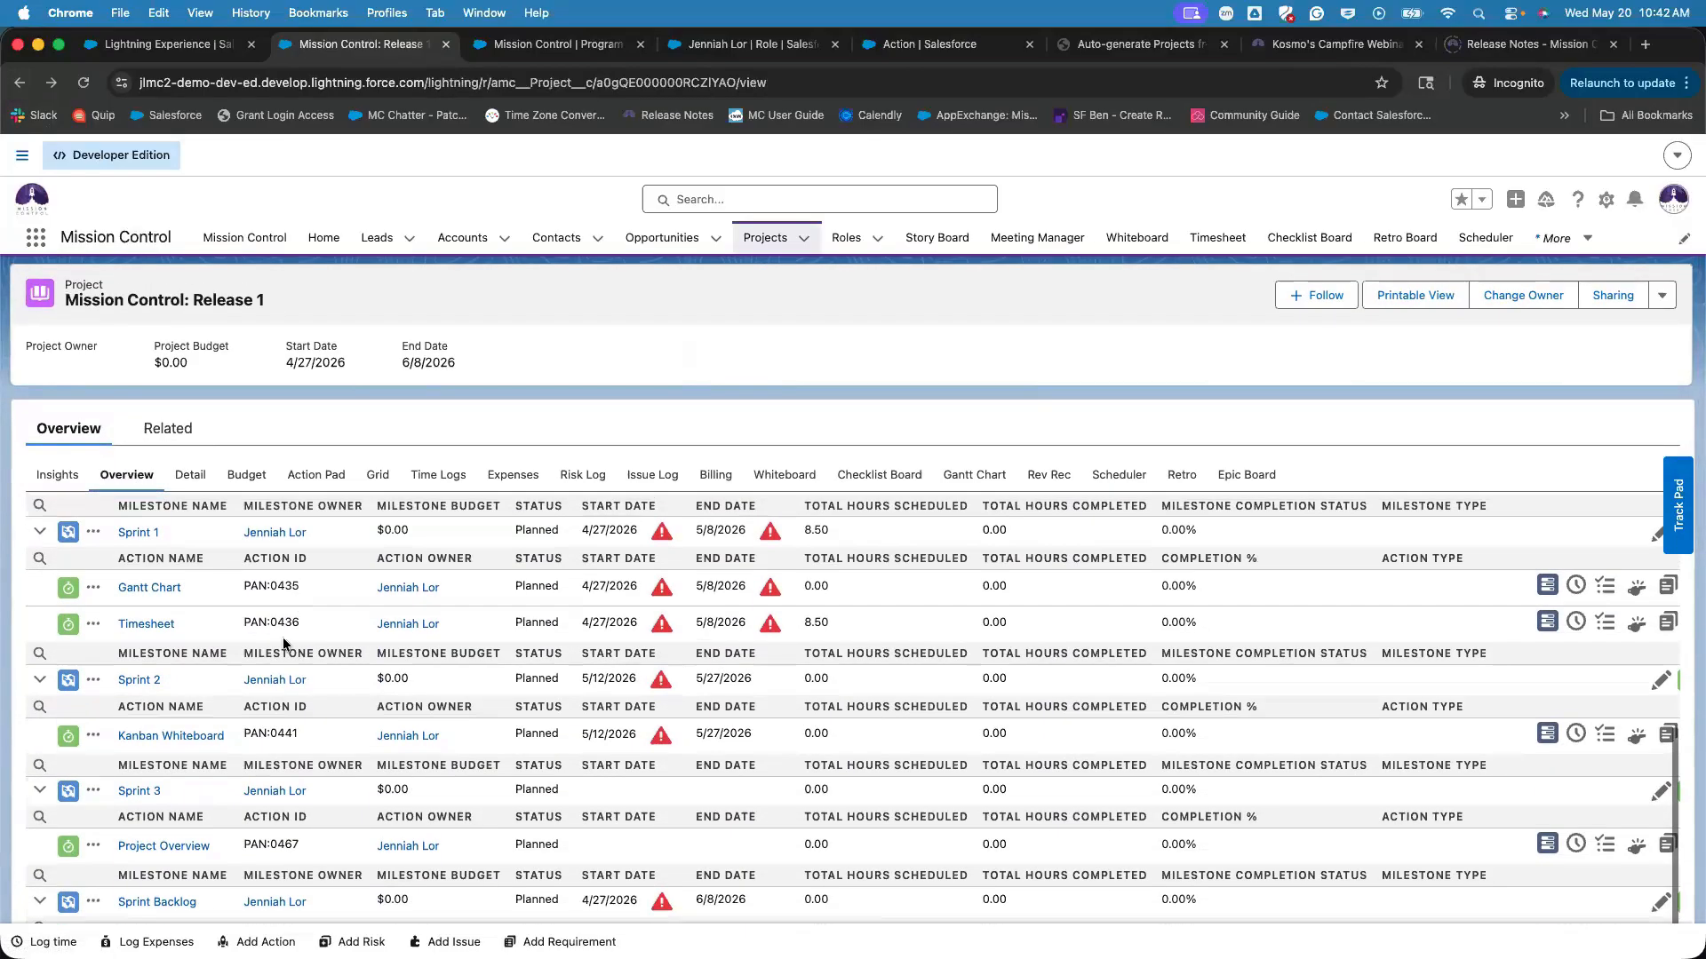
{"action": "scroll", "coordinate": [277, 707], "scroll_direction": "down", "scroll_amount": 2}
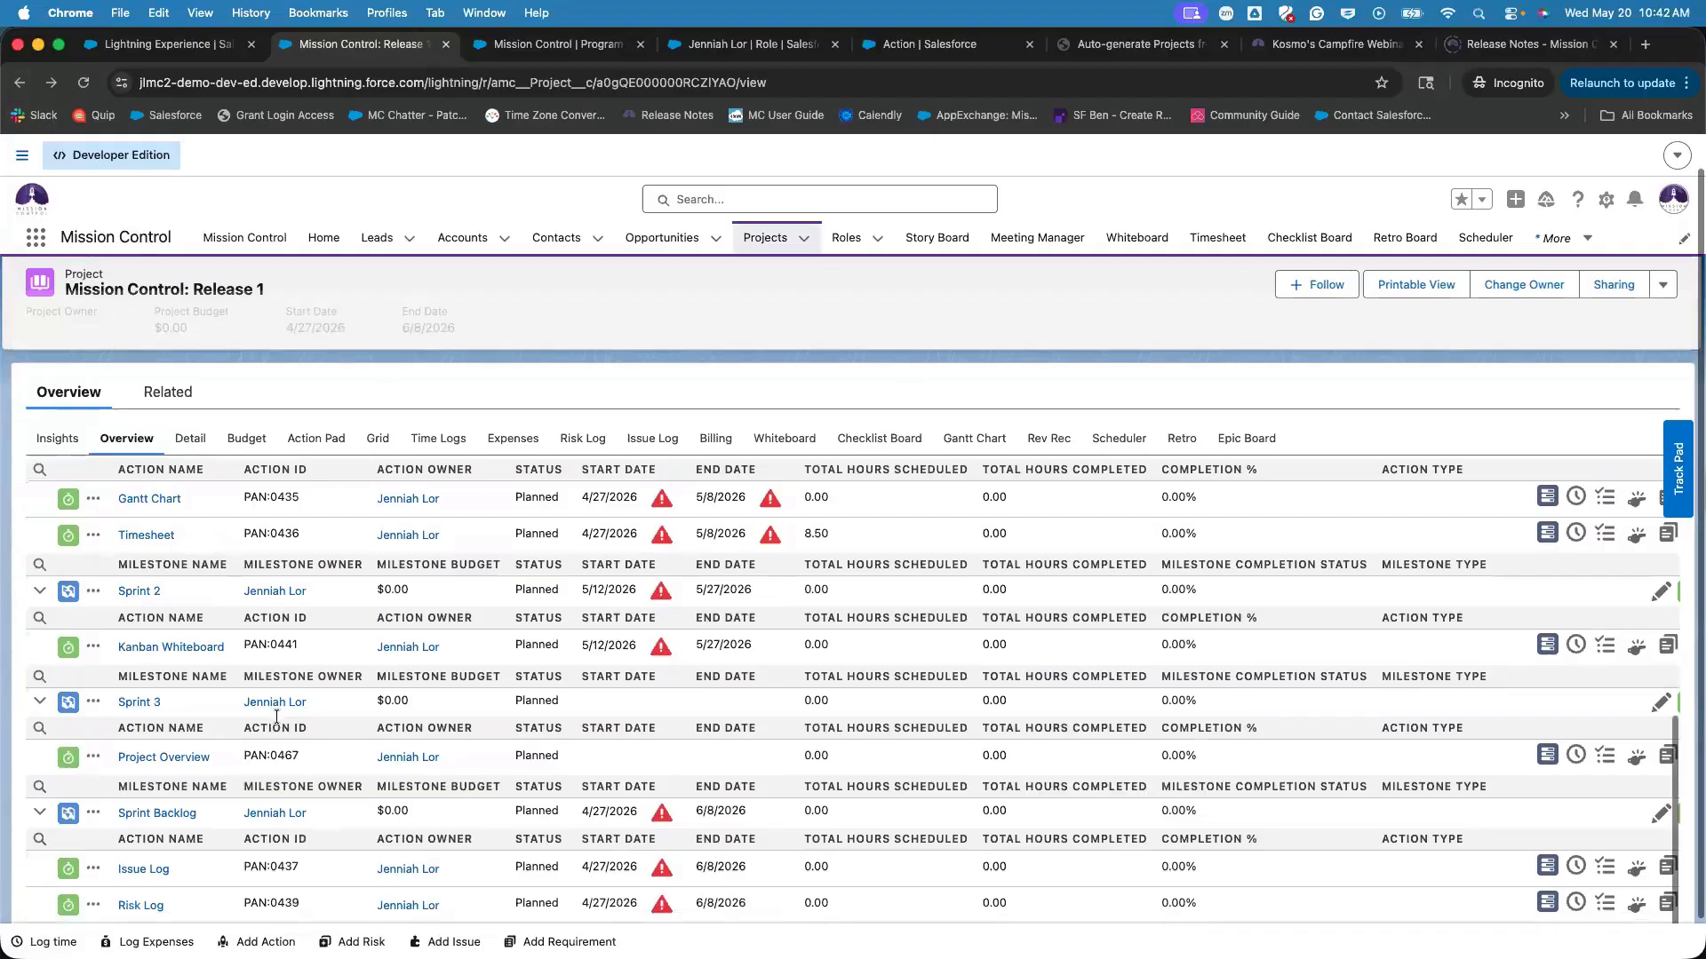
{"action": "scroll", "coordinate": [277, 716], "scroll_direction": "down", "scroll_amount": 1}
{"action": "scroll", "coordinate": [264, 705], "scroll_direction": "up", "scroll_amount": 2}
{"action": "scroll", "coordinate": [264, 704], "scroll_direction": "up", "scroll_amount": 1}
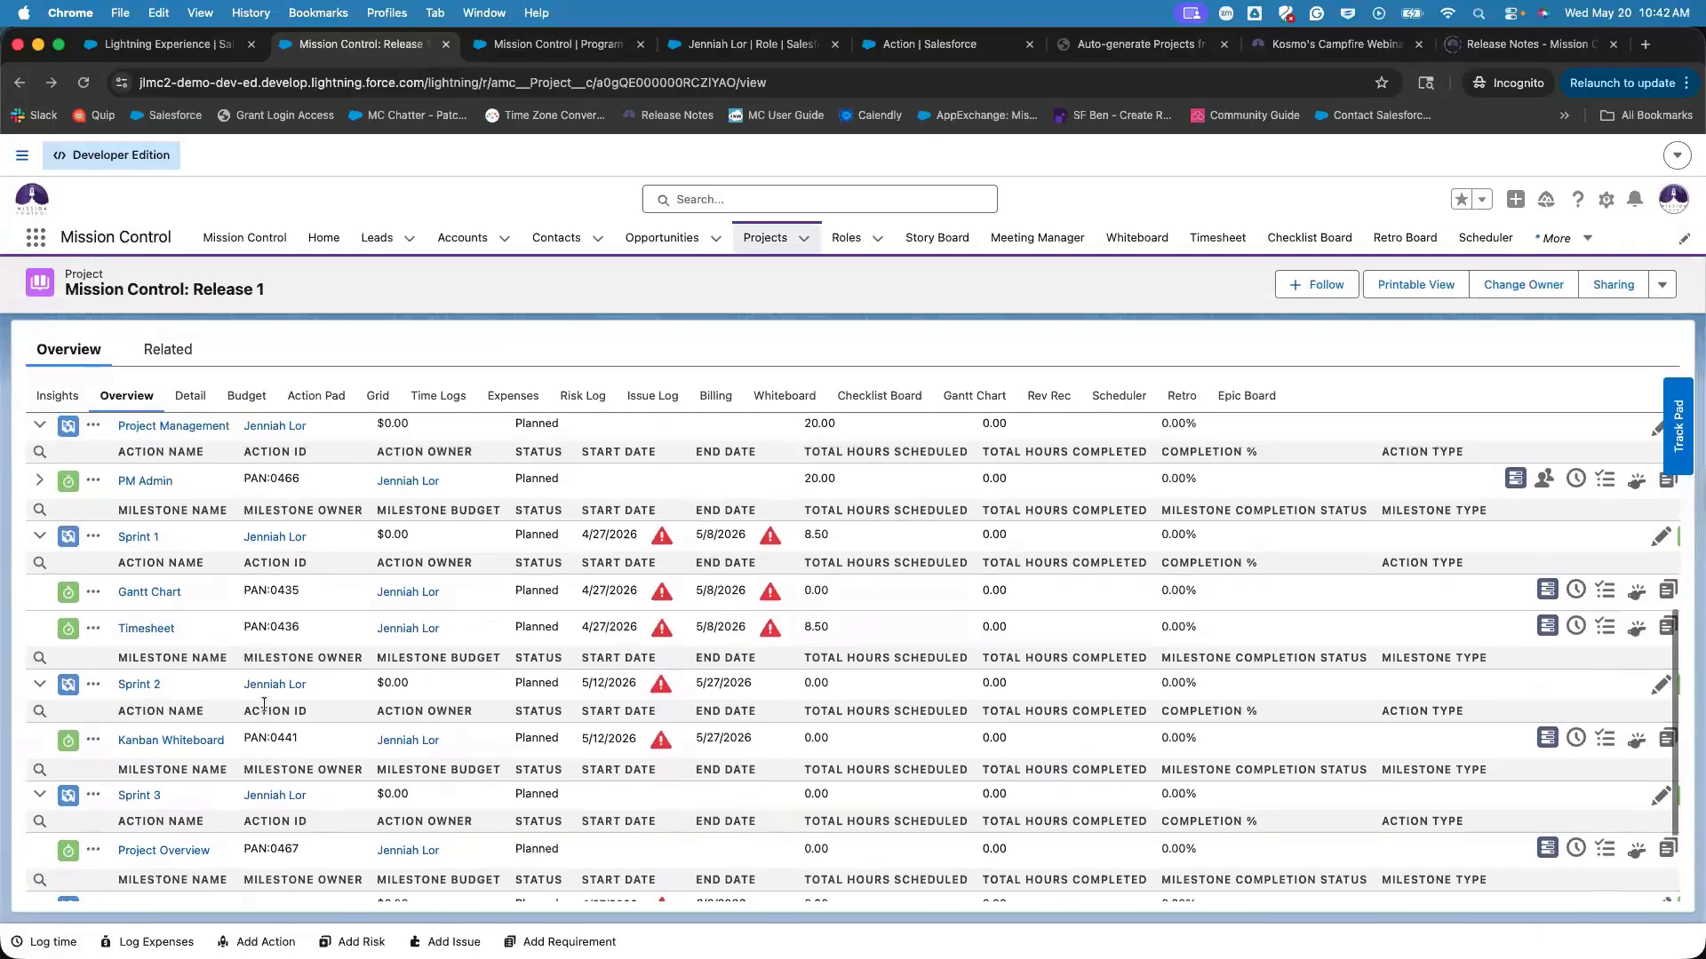
{"action": "double_click", "coordinate": [804, 485]}
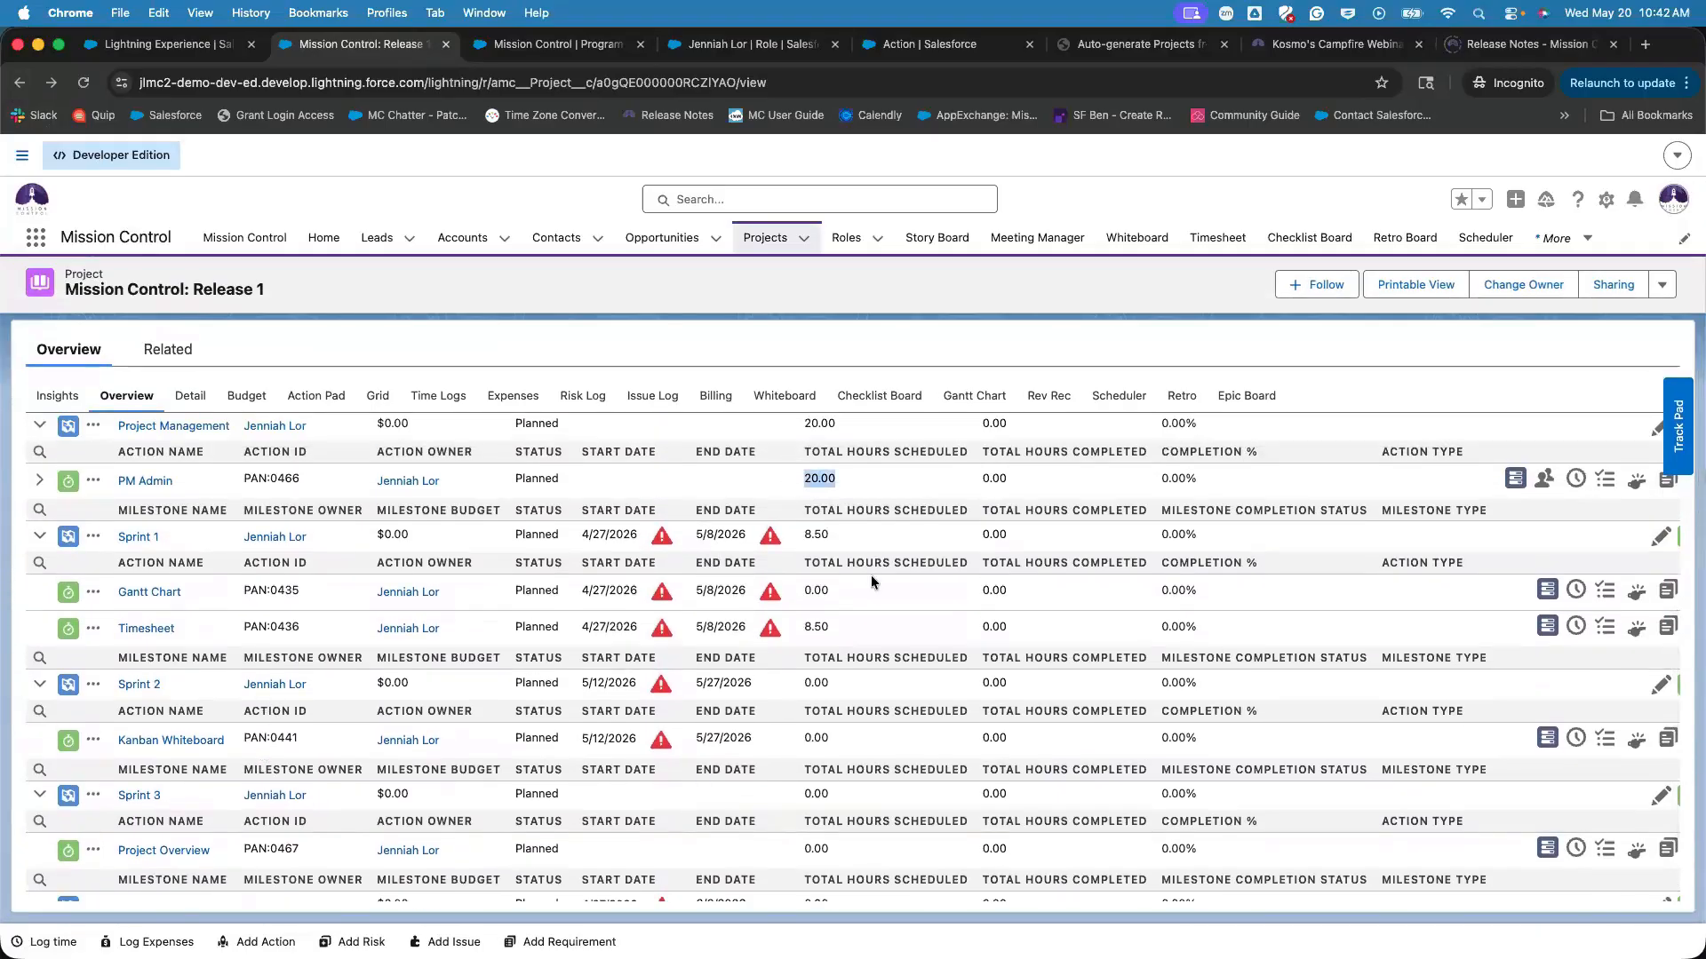
{"action": "left_click_drag", "start_coordinate": [847, 481], "coordinate": [787, 483]}
{"action": "key", "text": "ctrl+Up"}
{"action": "key", "text": "ctrl+Up"}
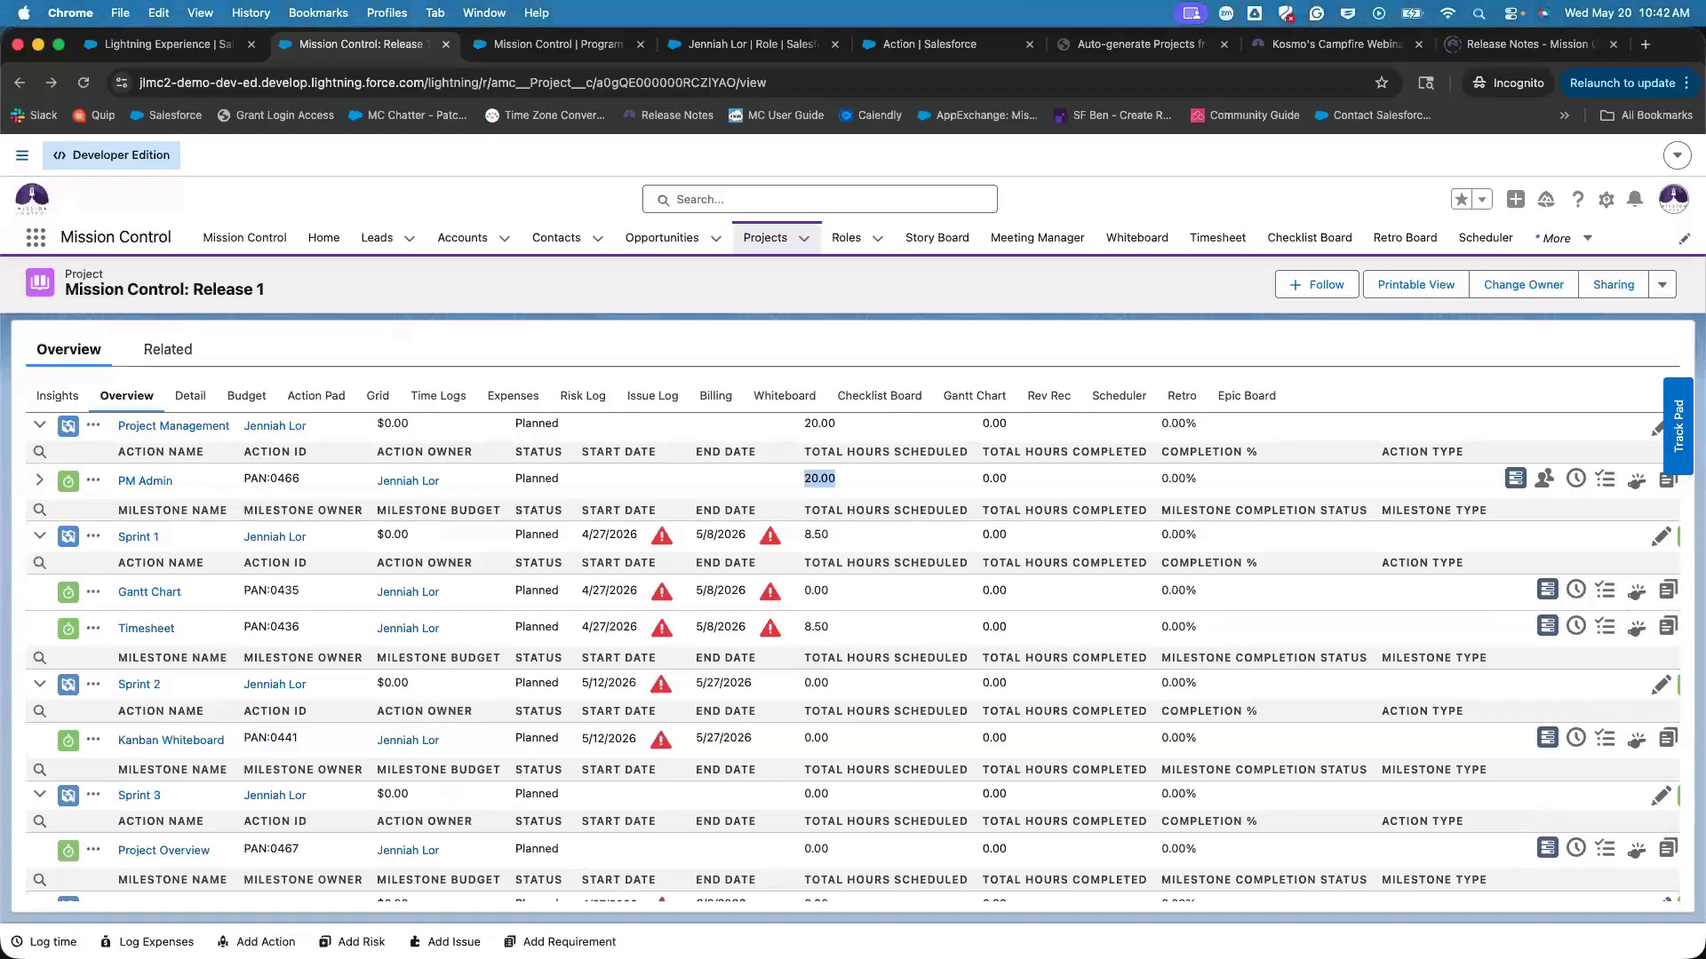